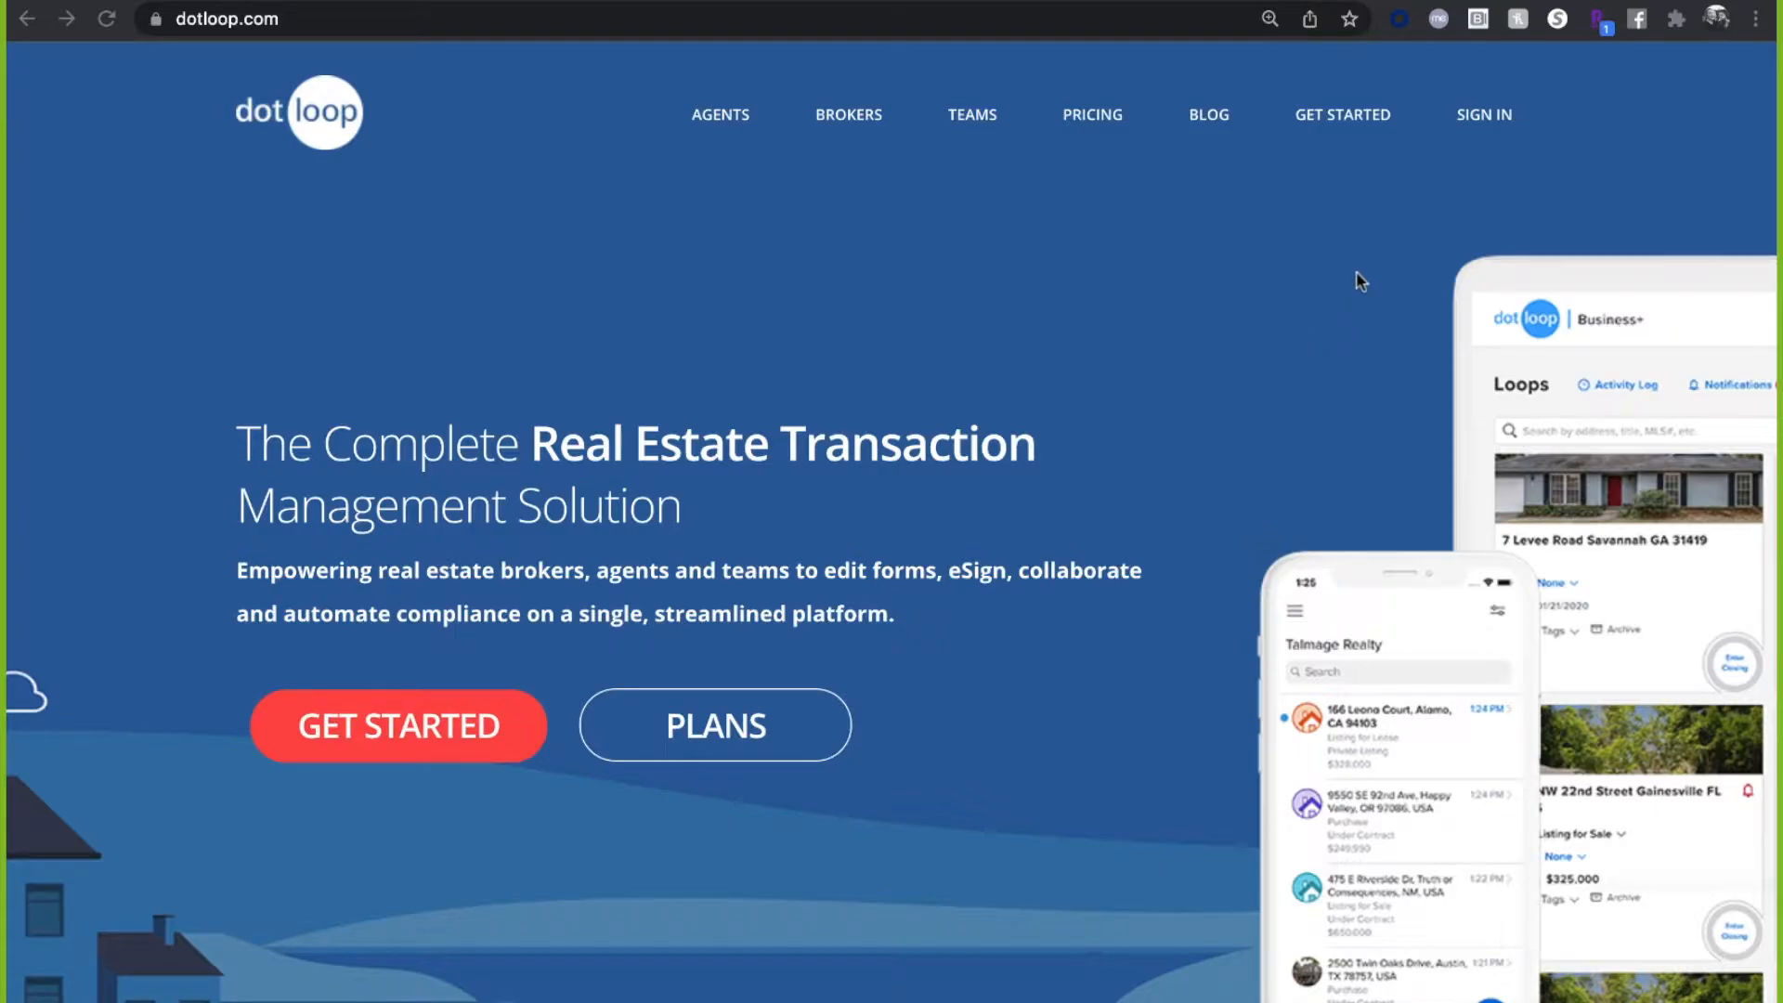
# - Sign in to dotloop with the saved credentials, after briefly viewing and closing Forgot Password
pyautogui.click(1493, 121)
pyautogui.click(1493, 124)
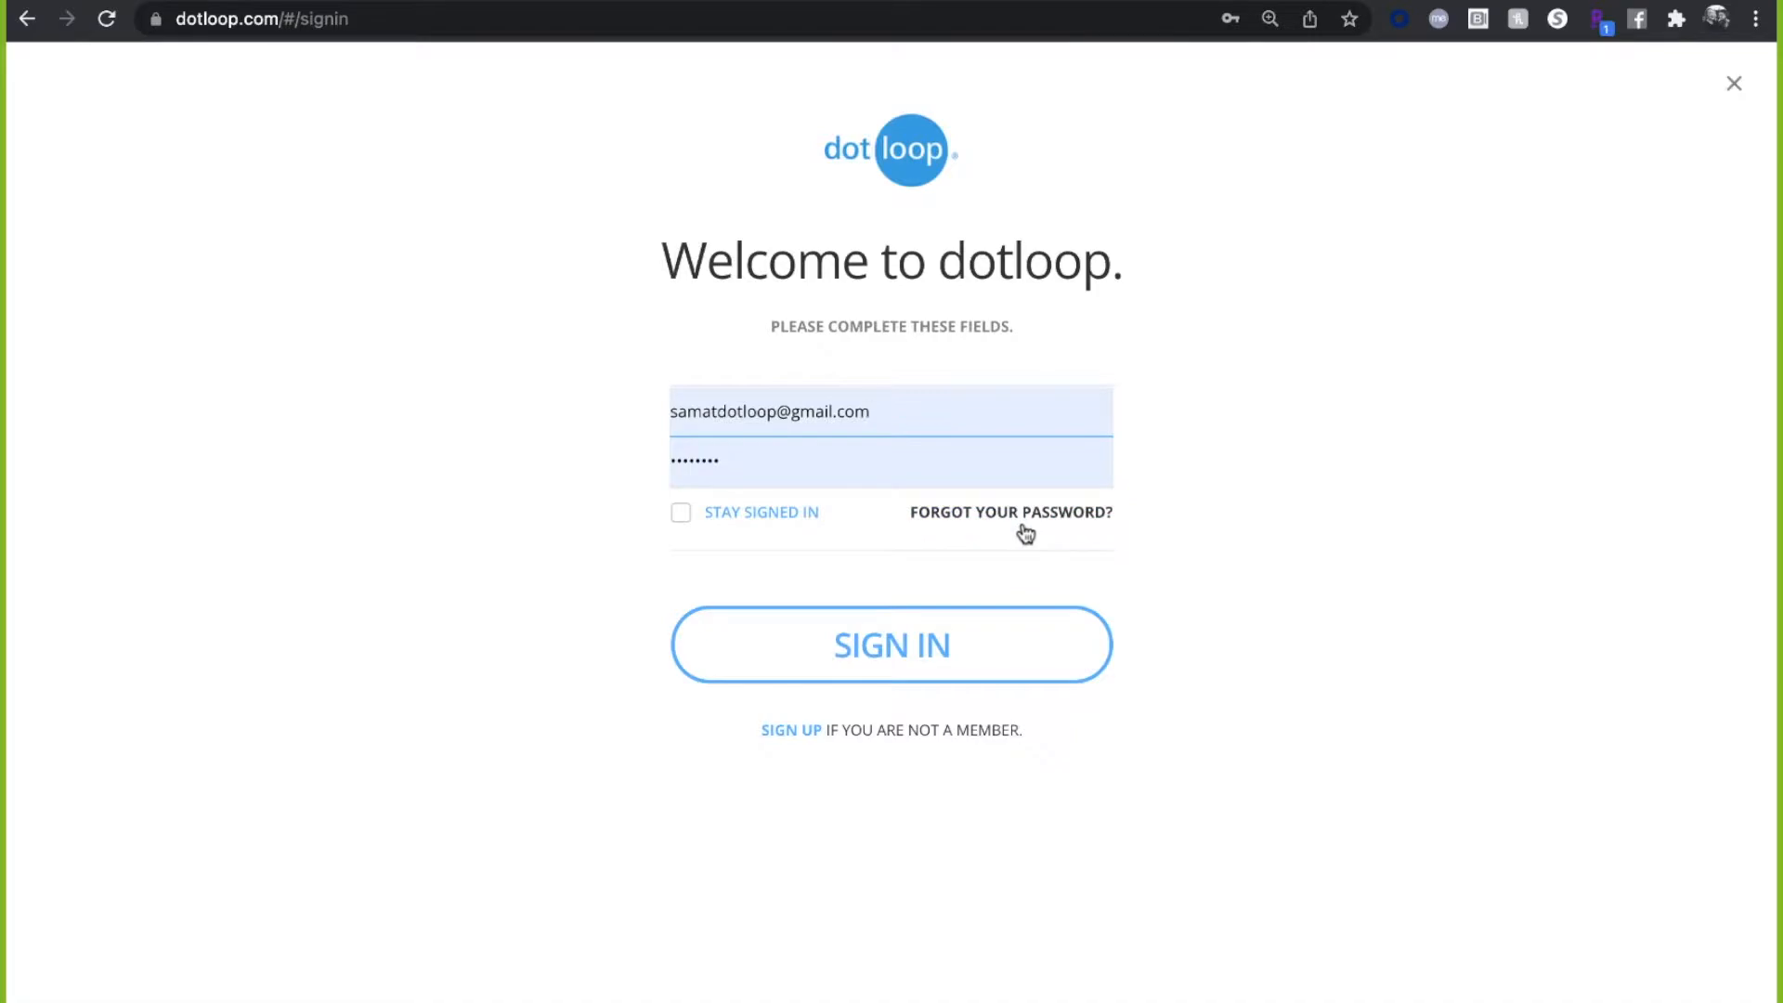
pyautogui.click(977, 515)
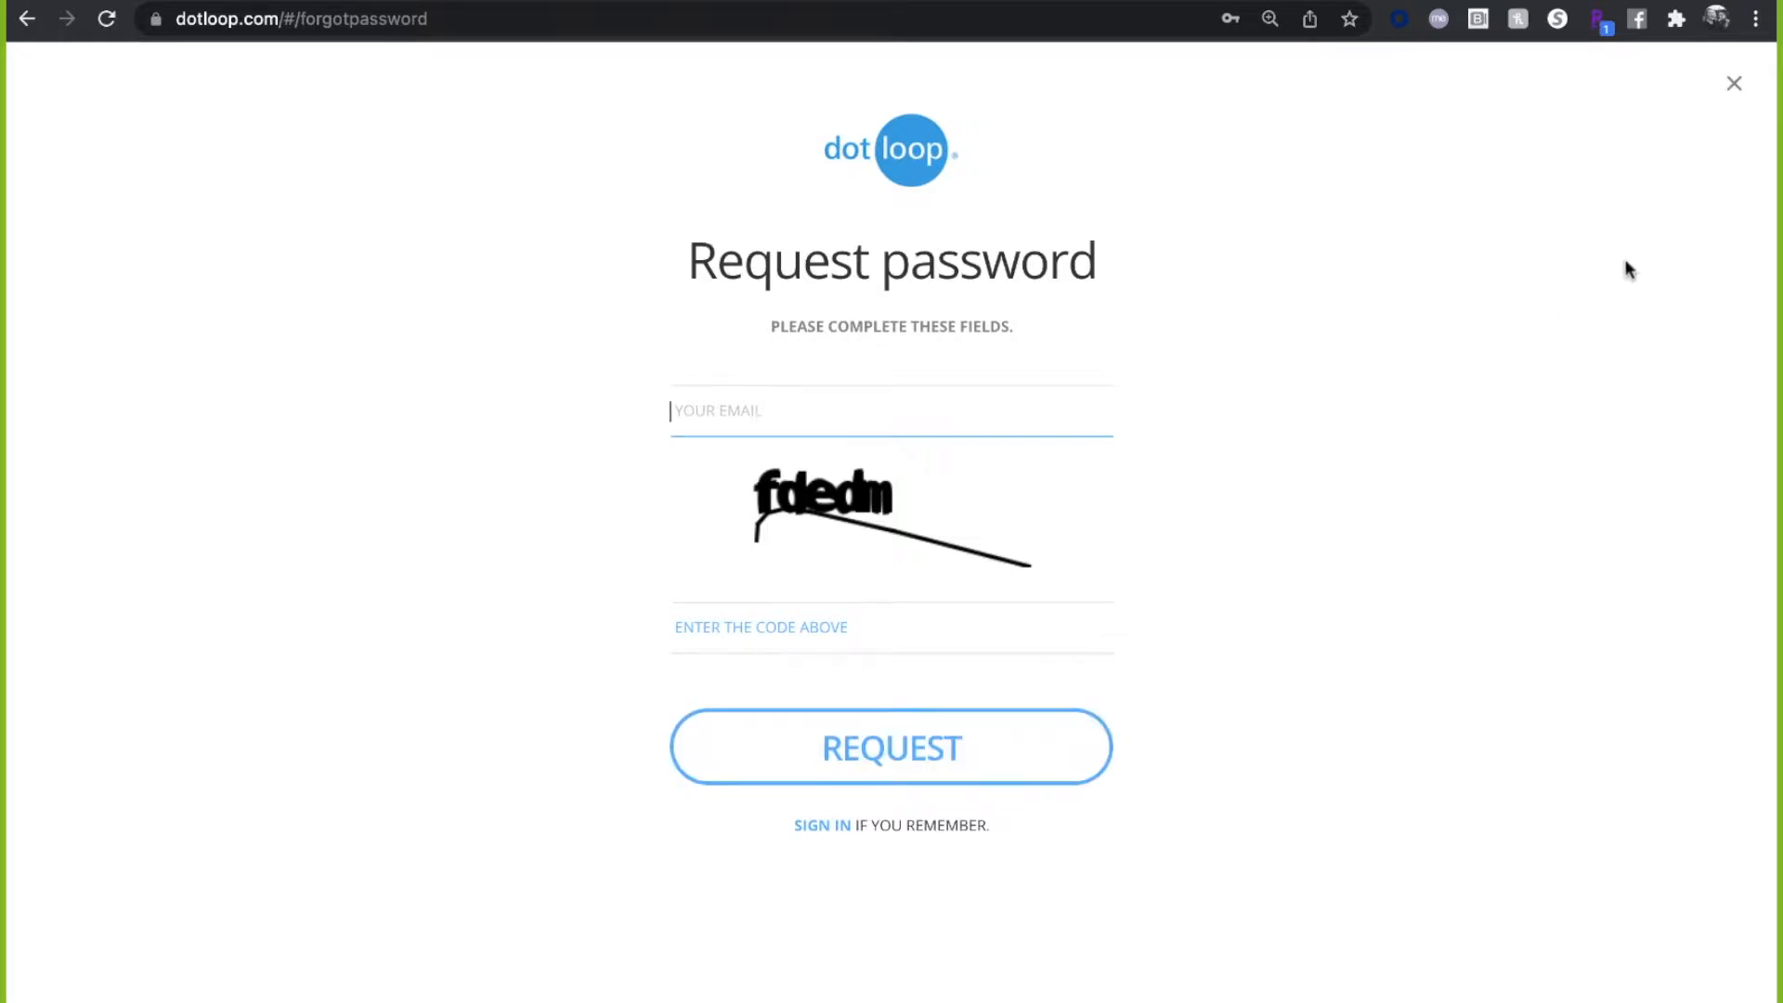
pyautogui.click(1736, 85)
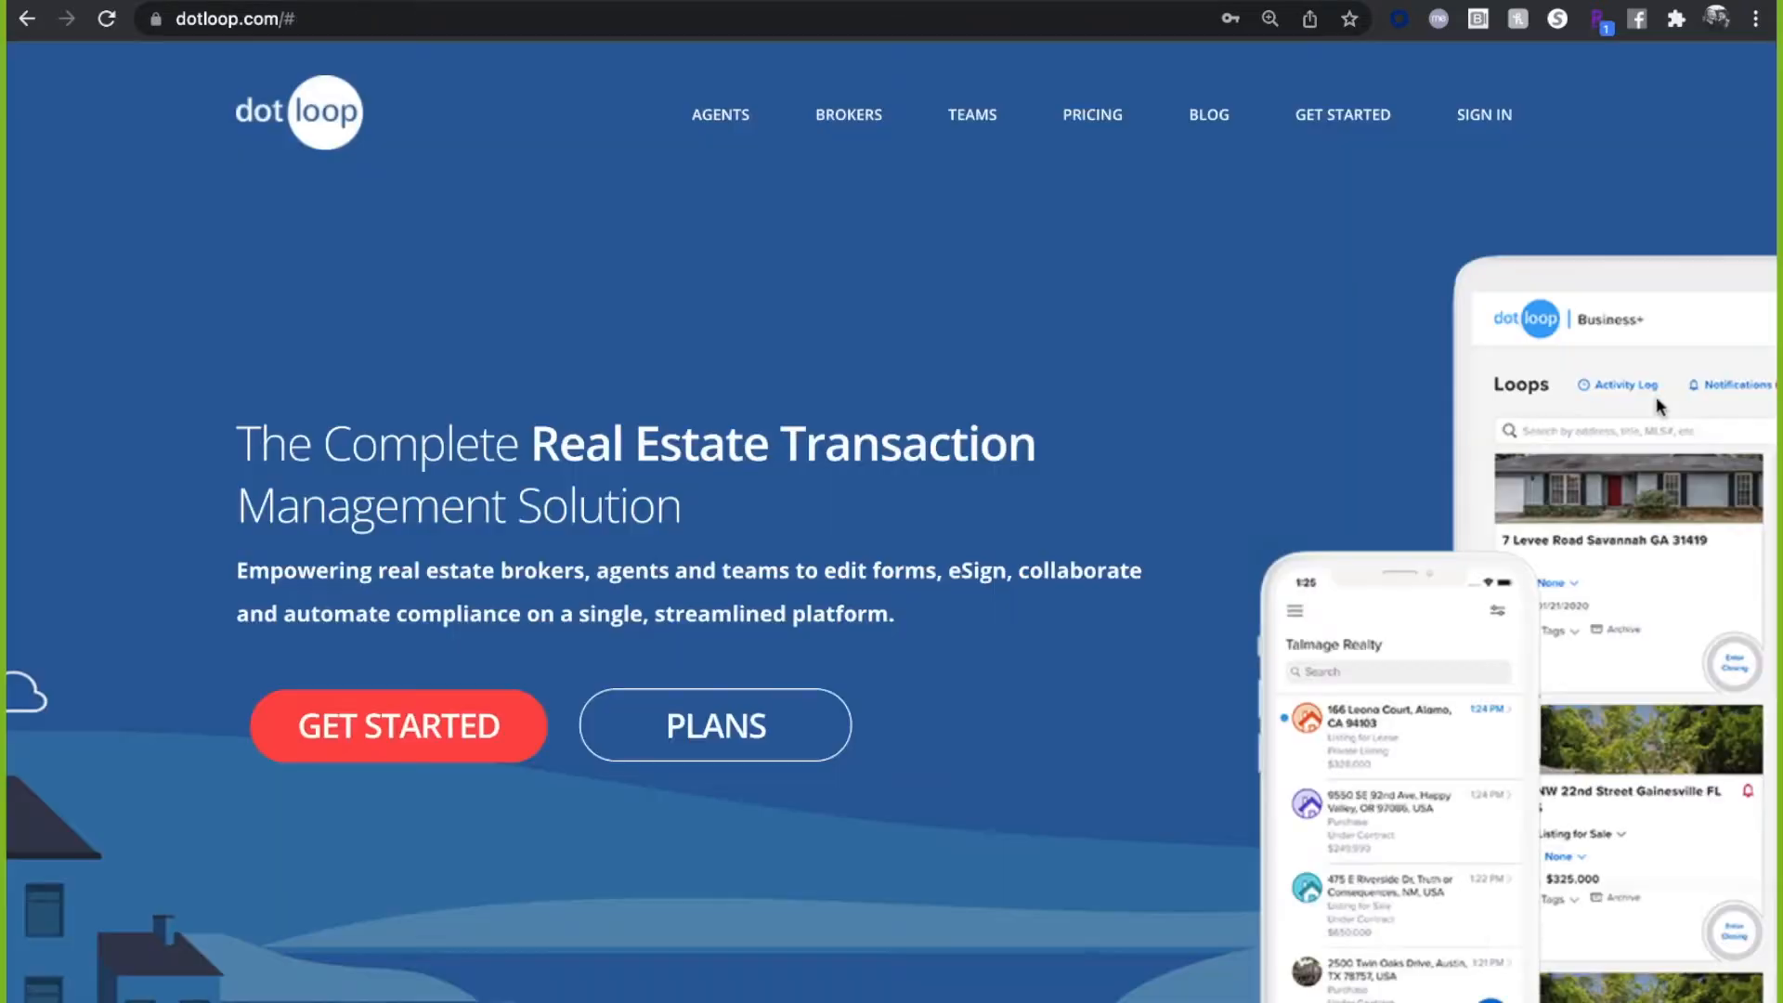
pyautogui.click(1484, 115)
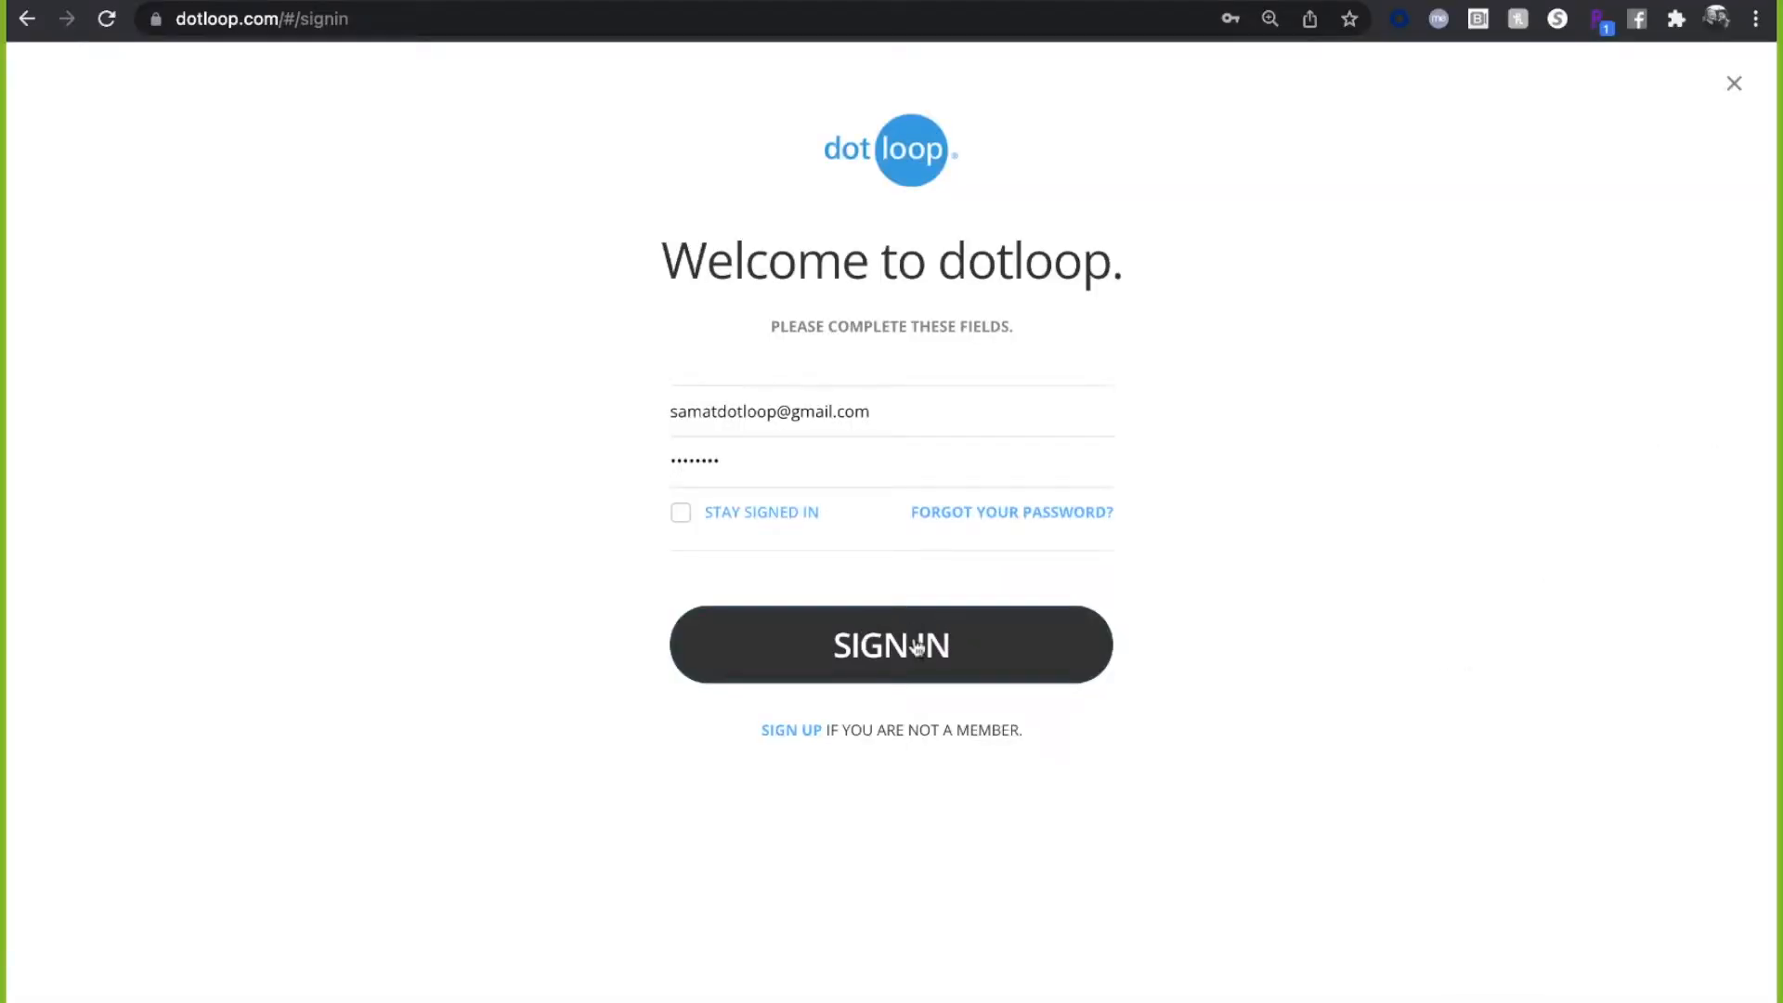
pyautogui.click(920, 647)
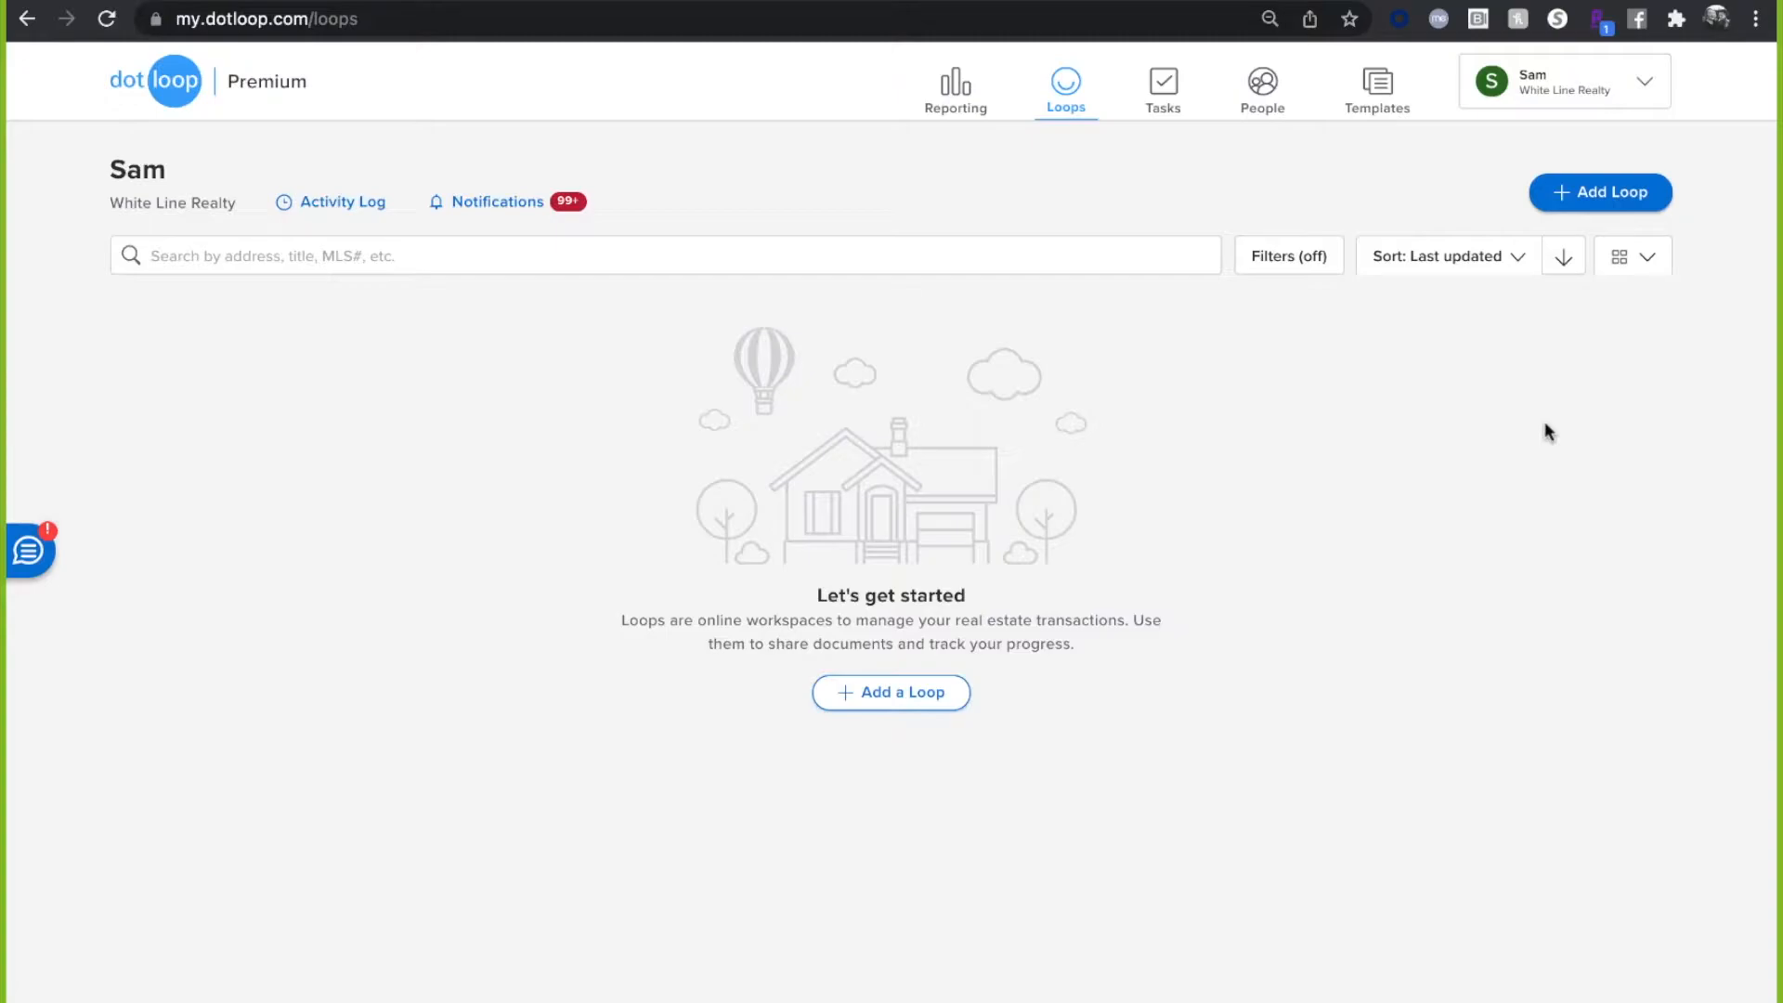
# - Open the account menu showing the personal agent profile and the company admin profile
pyautogui.click(1645, 98)
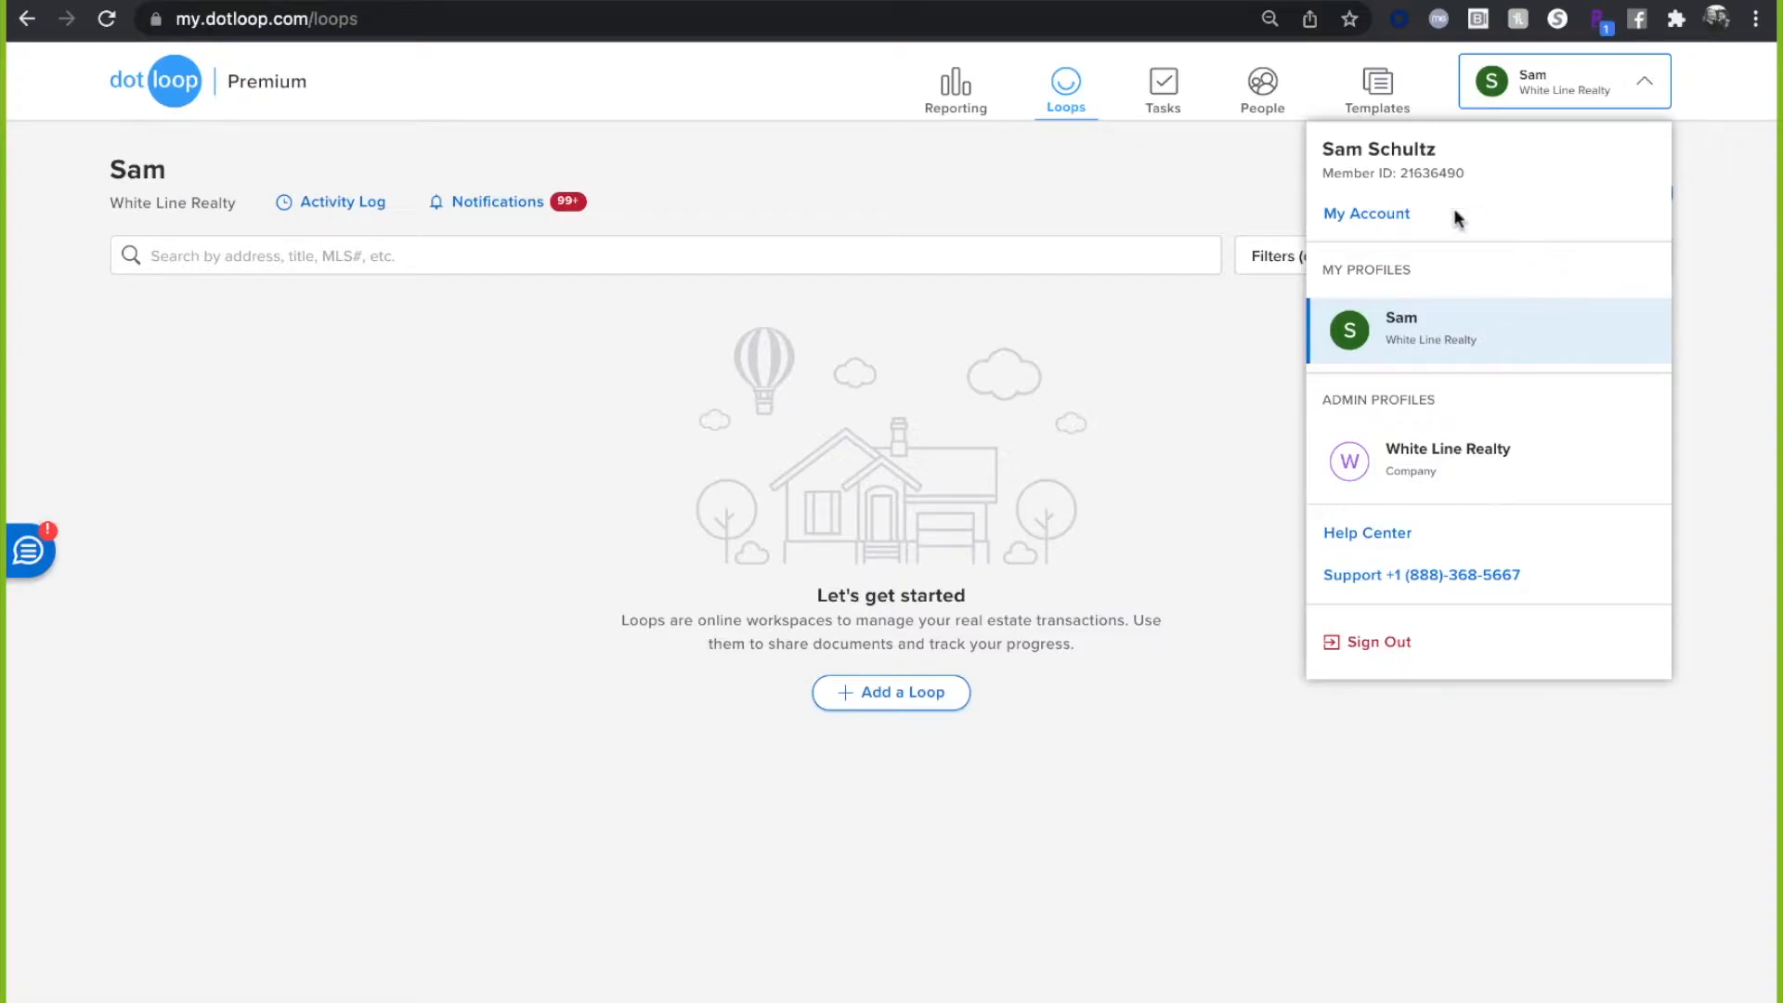
# - Open My Account settings and scroll through the Personal Information section
pyautogui.click(1379, 219)
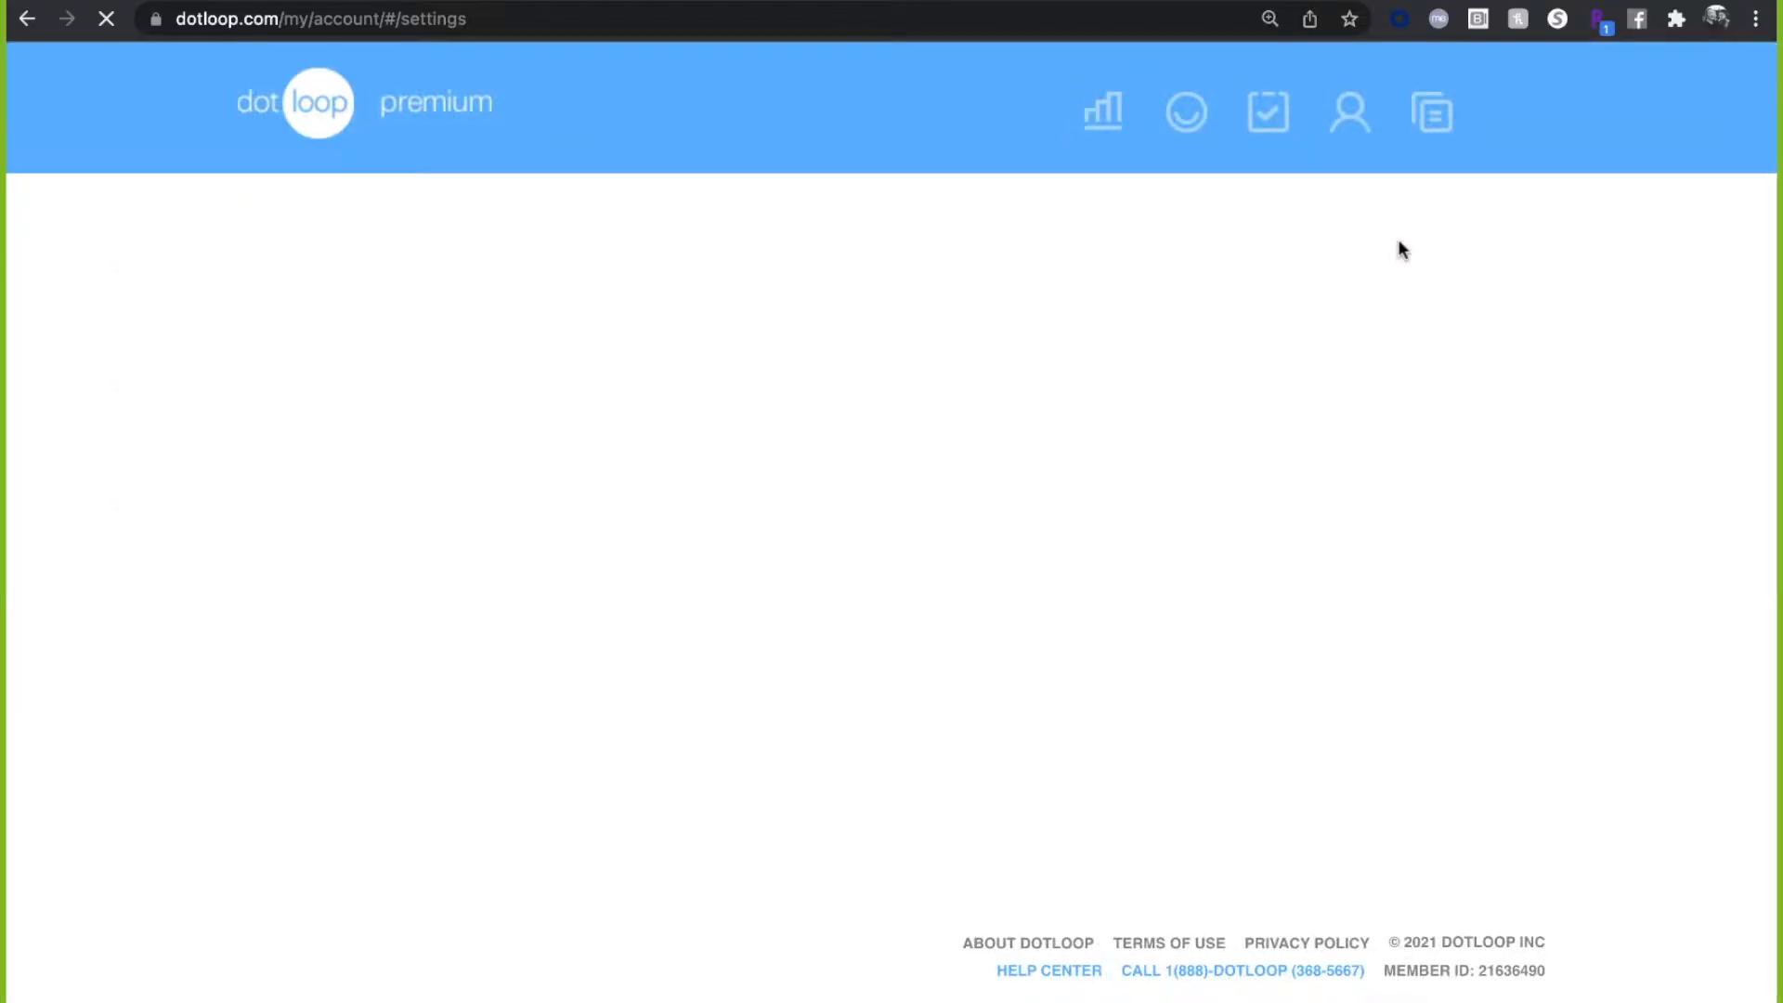
pyautogui.scroll(-2, 1636, 414)
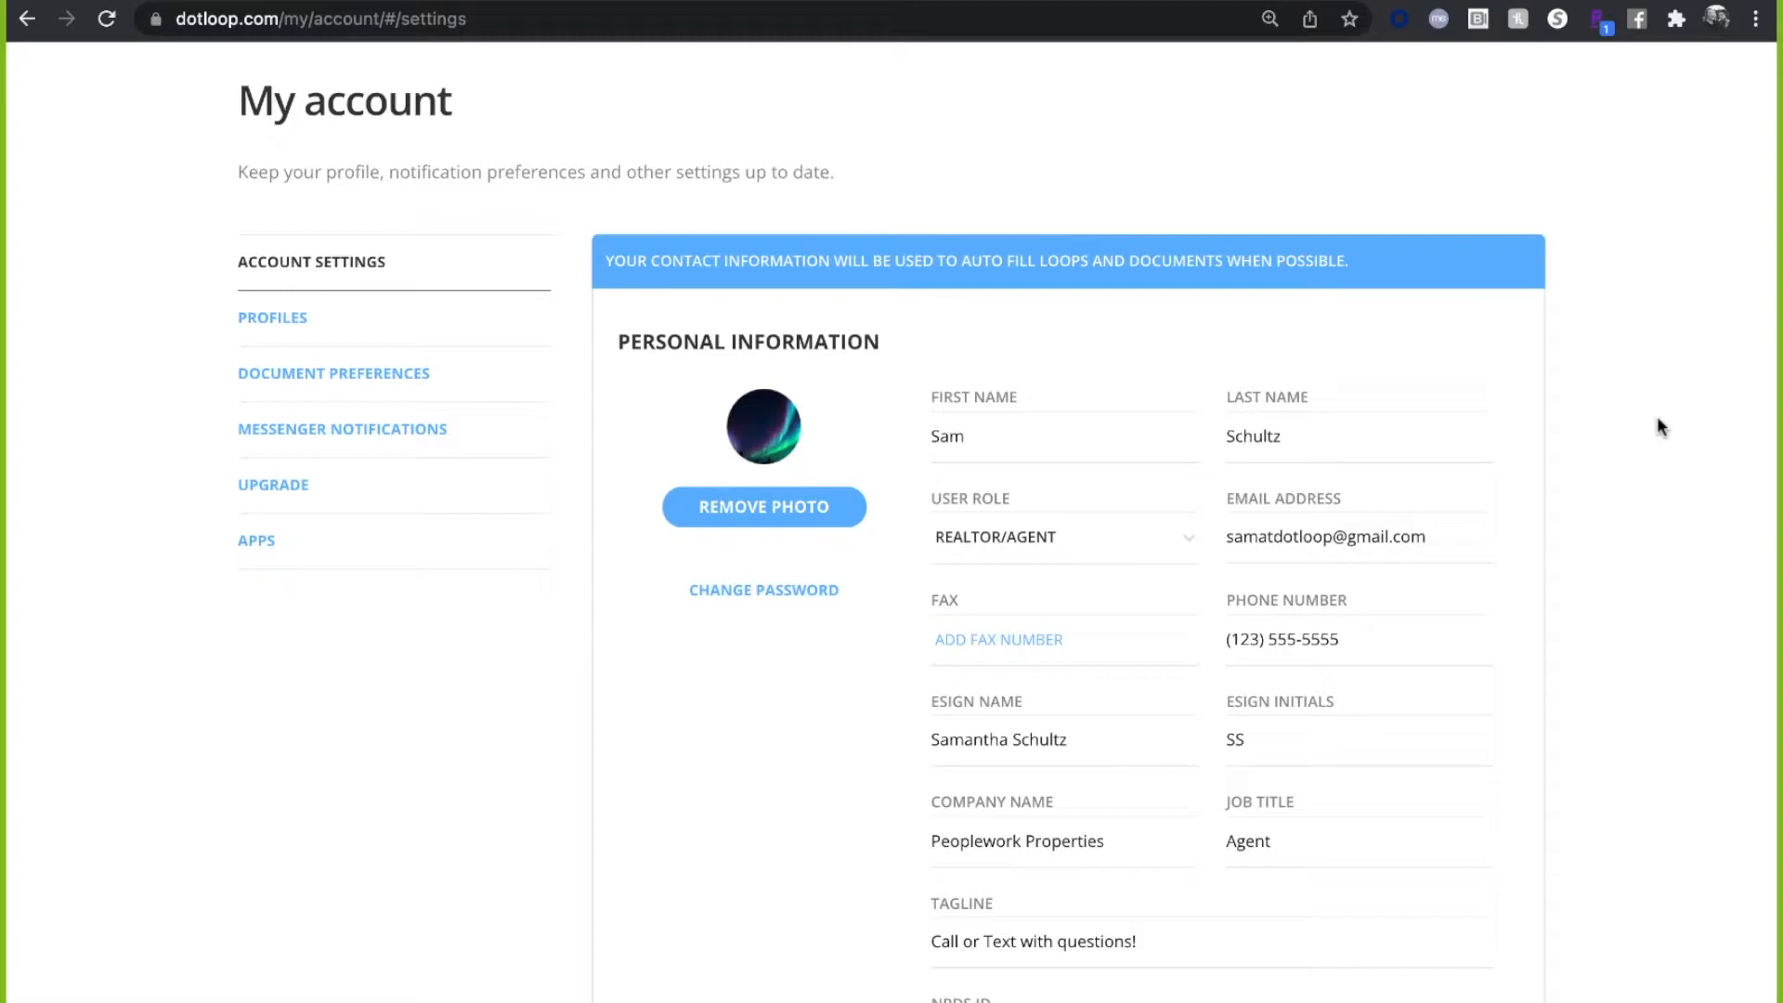
pyautogui.scroll(-1, 1664, 416)
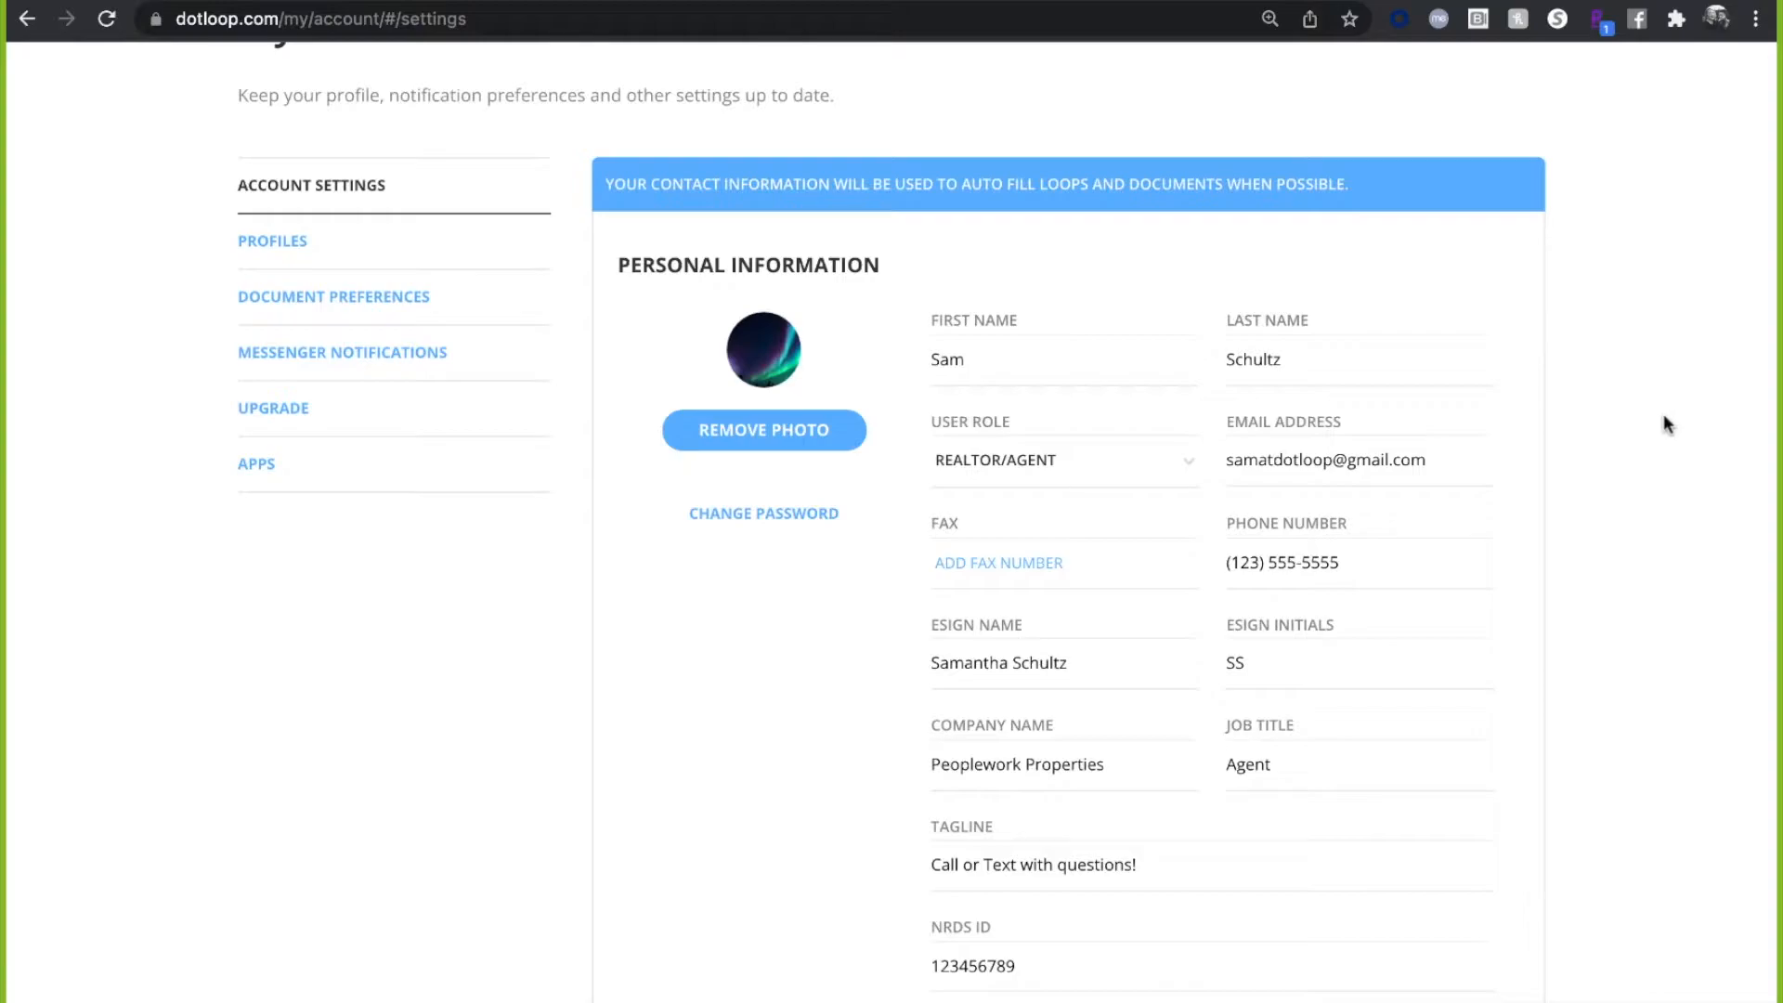
pyautogui.scroll(-1, 1663, 423)
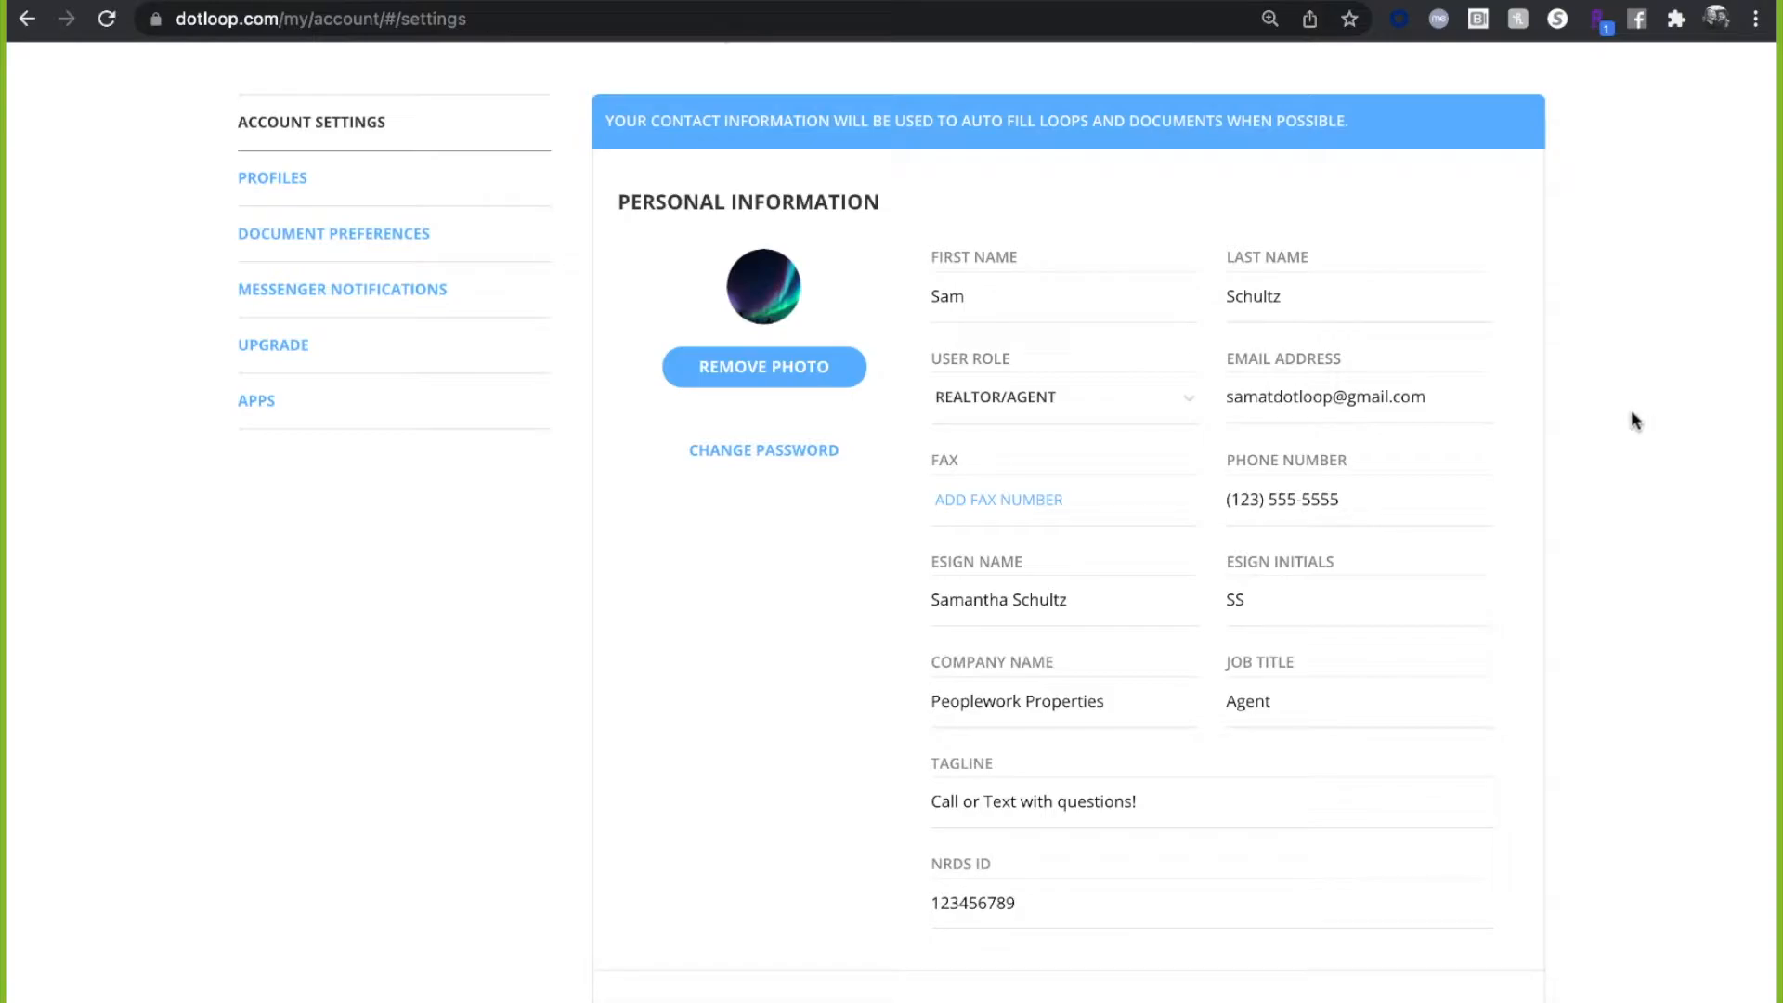
pyautogui.scroll(-3, 1627, 412)
pyautogui.scroll(-1, 1627, 417)
# - Edit the Tagline and save the contact information with the Central Standard Time - US timezone
pyautogui.click(1355, 493)
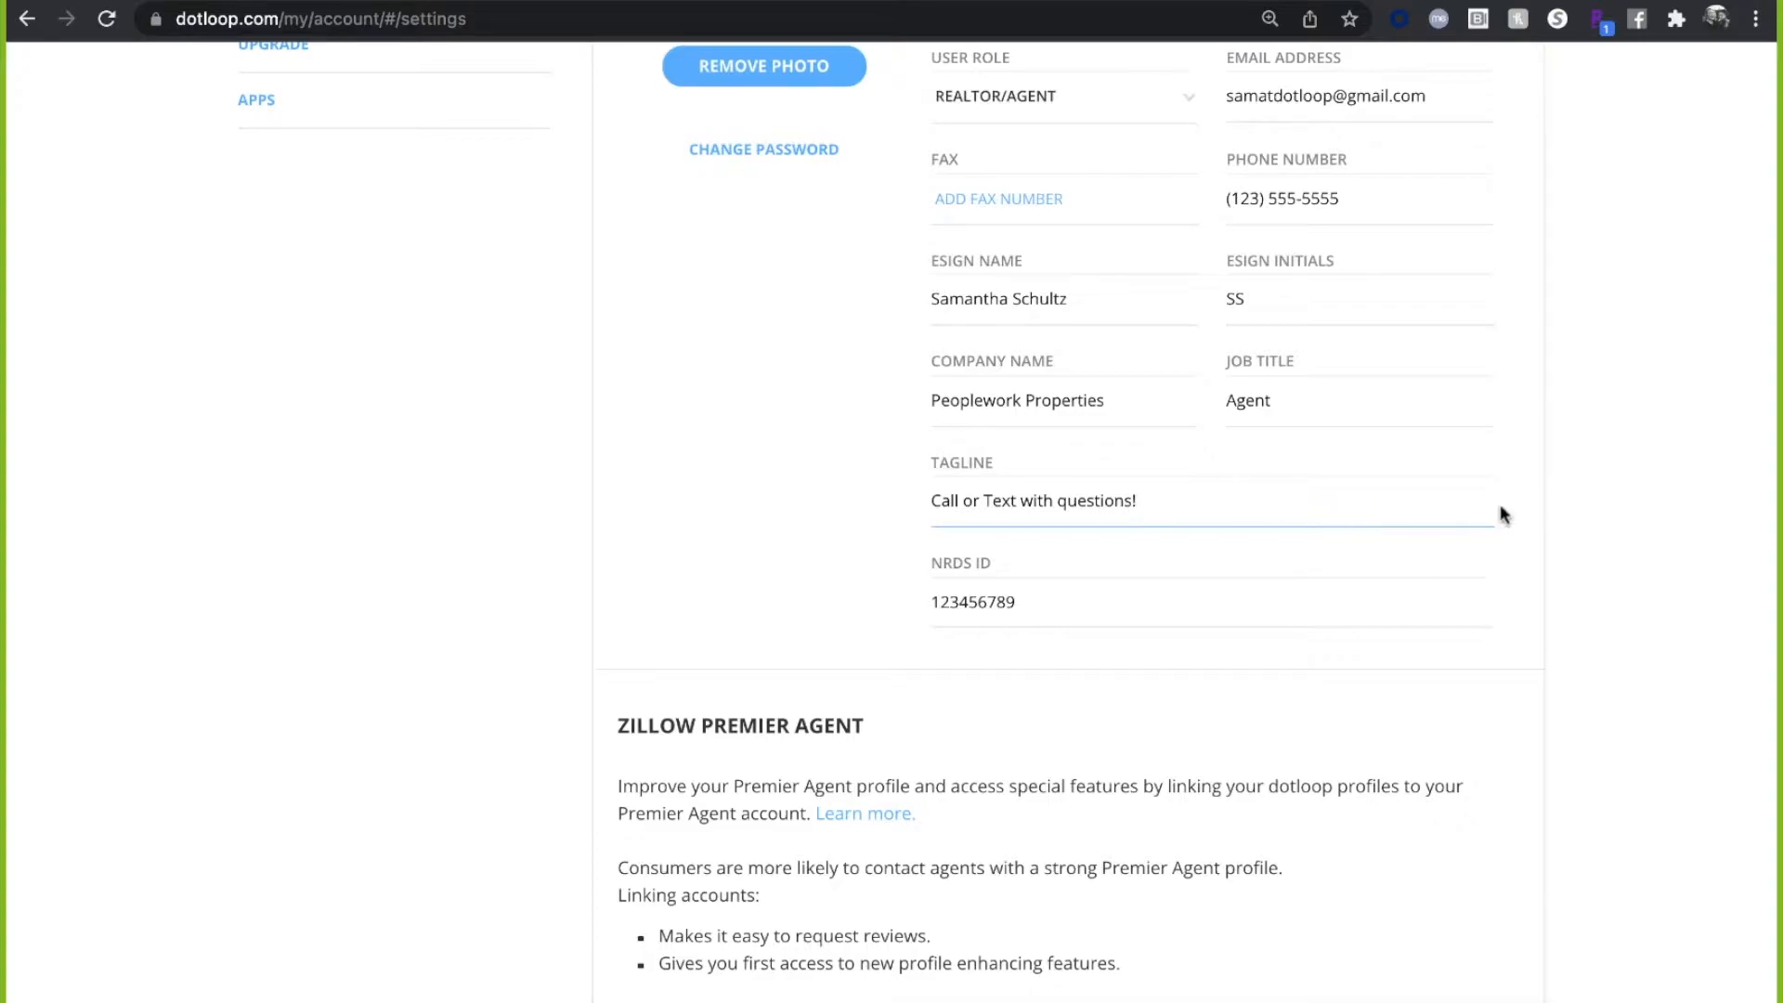
pyautogui.scroll(-1, 1540, 525)
pyautogui.scroll(-5, 1540, 525)
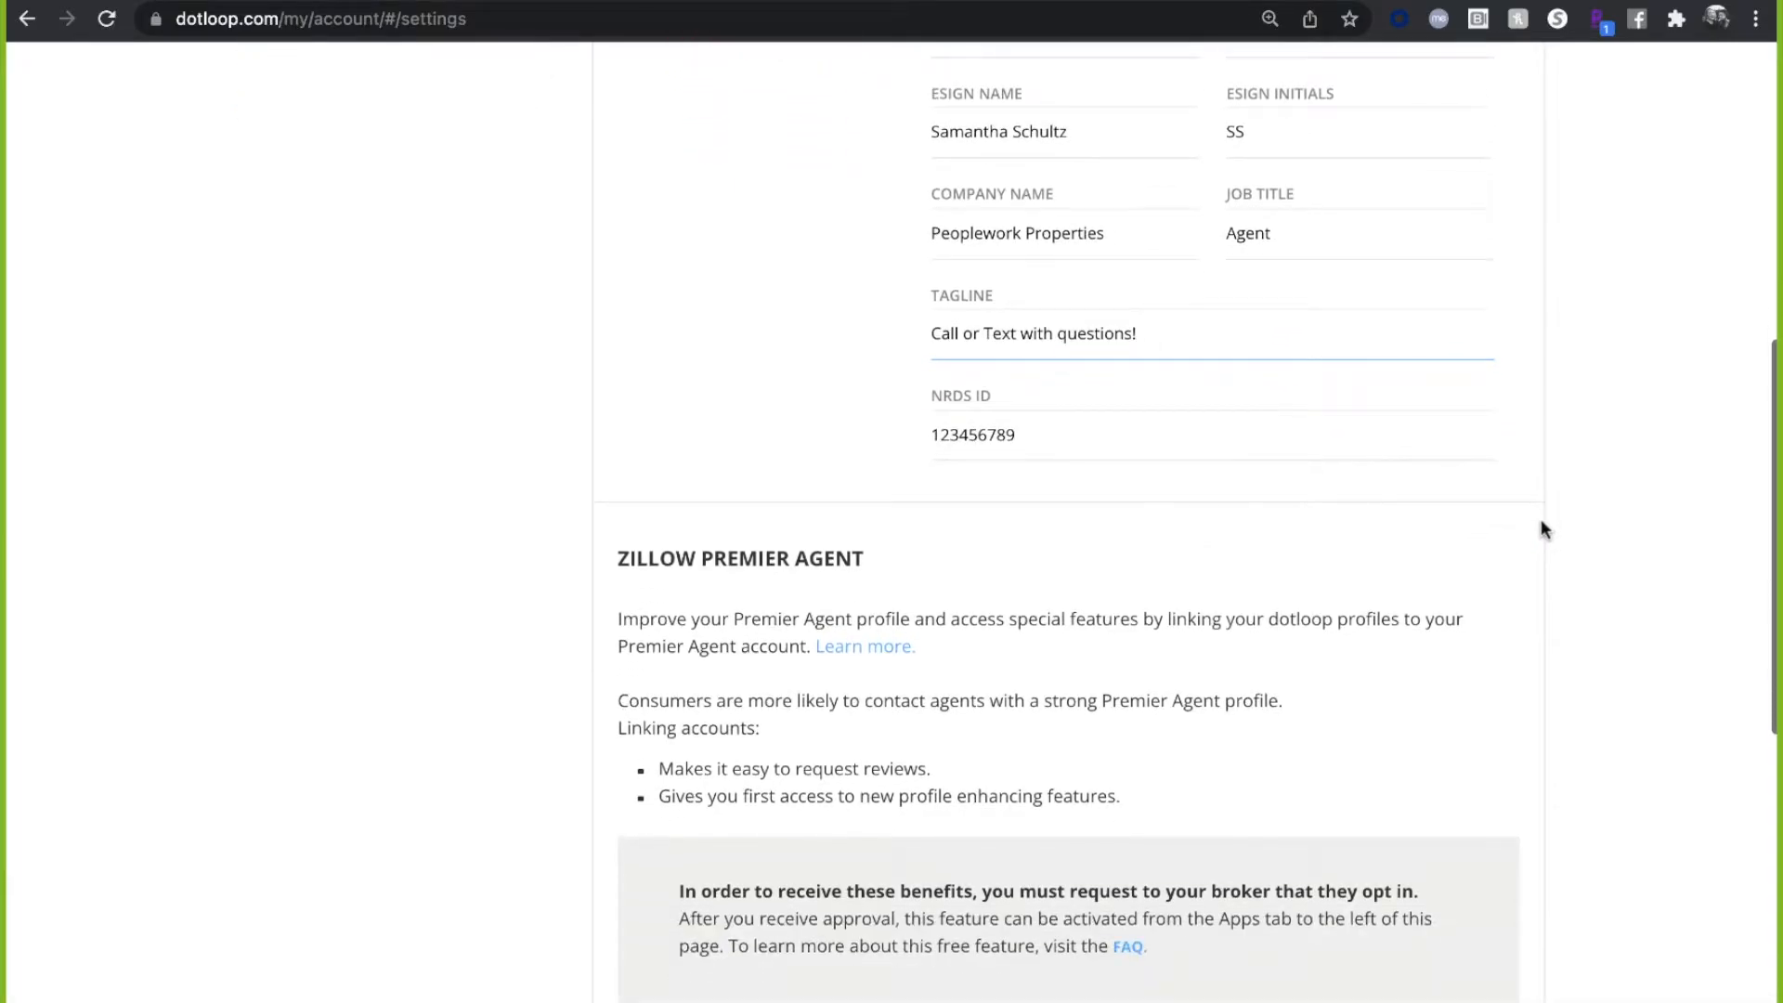
pyautogui.scroll(-3, 1541, 527)
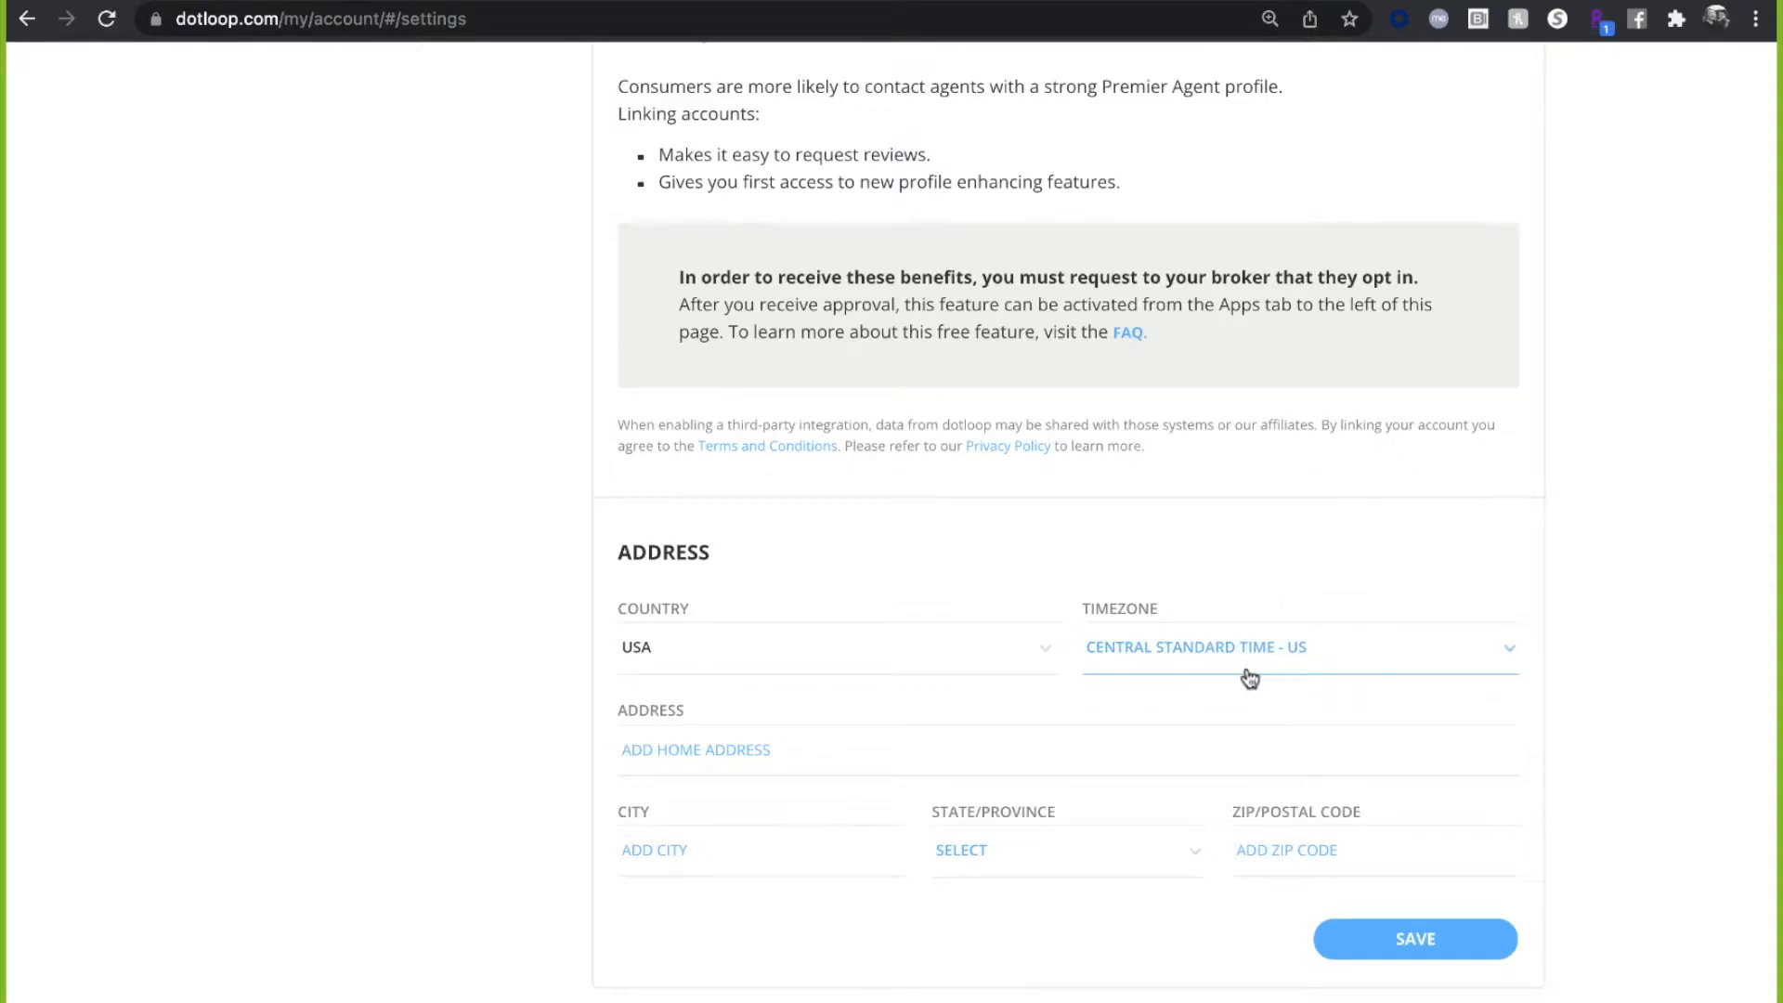
pyautogui.scroll(-1, 1281, 696)
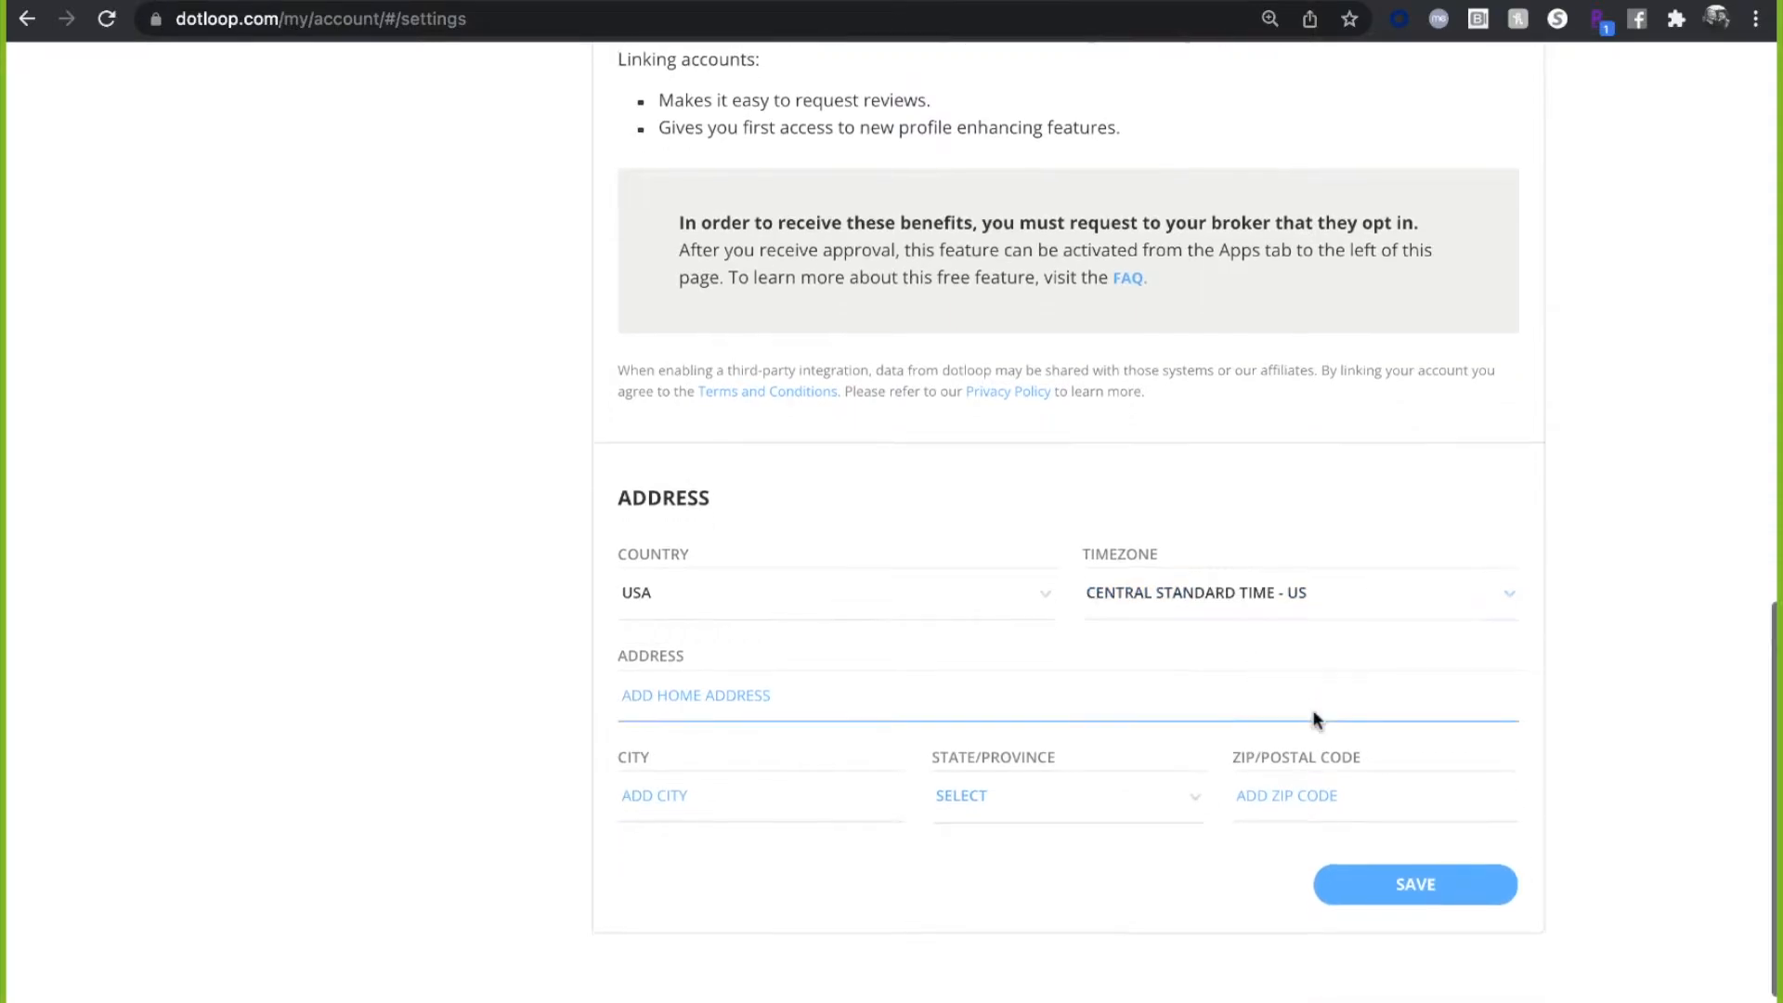
pyautogui.click(1412, 886)
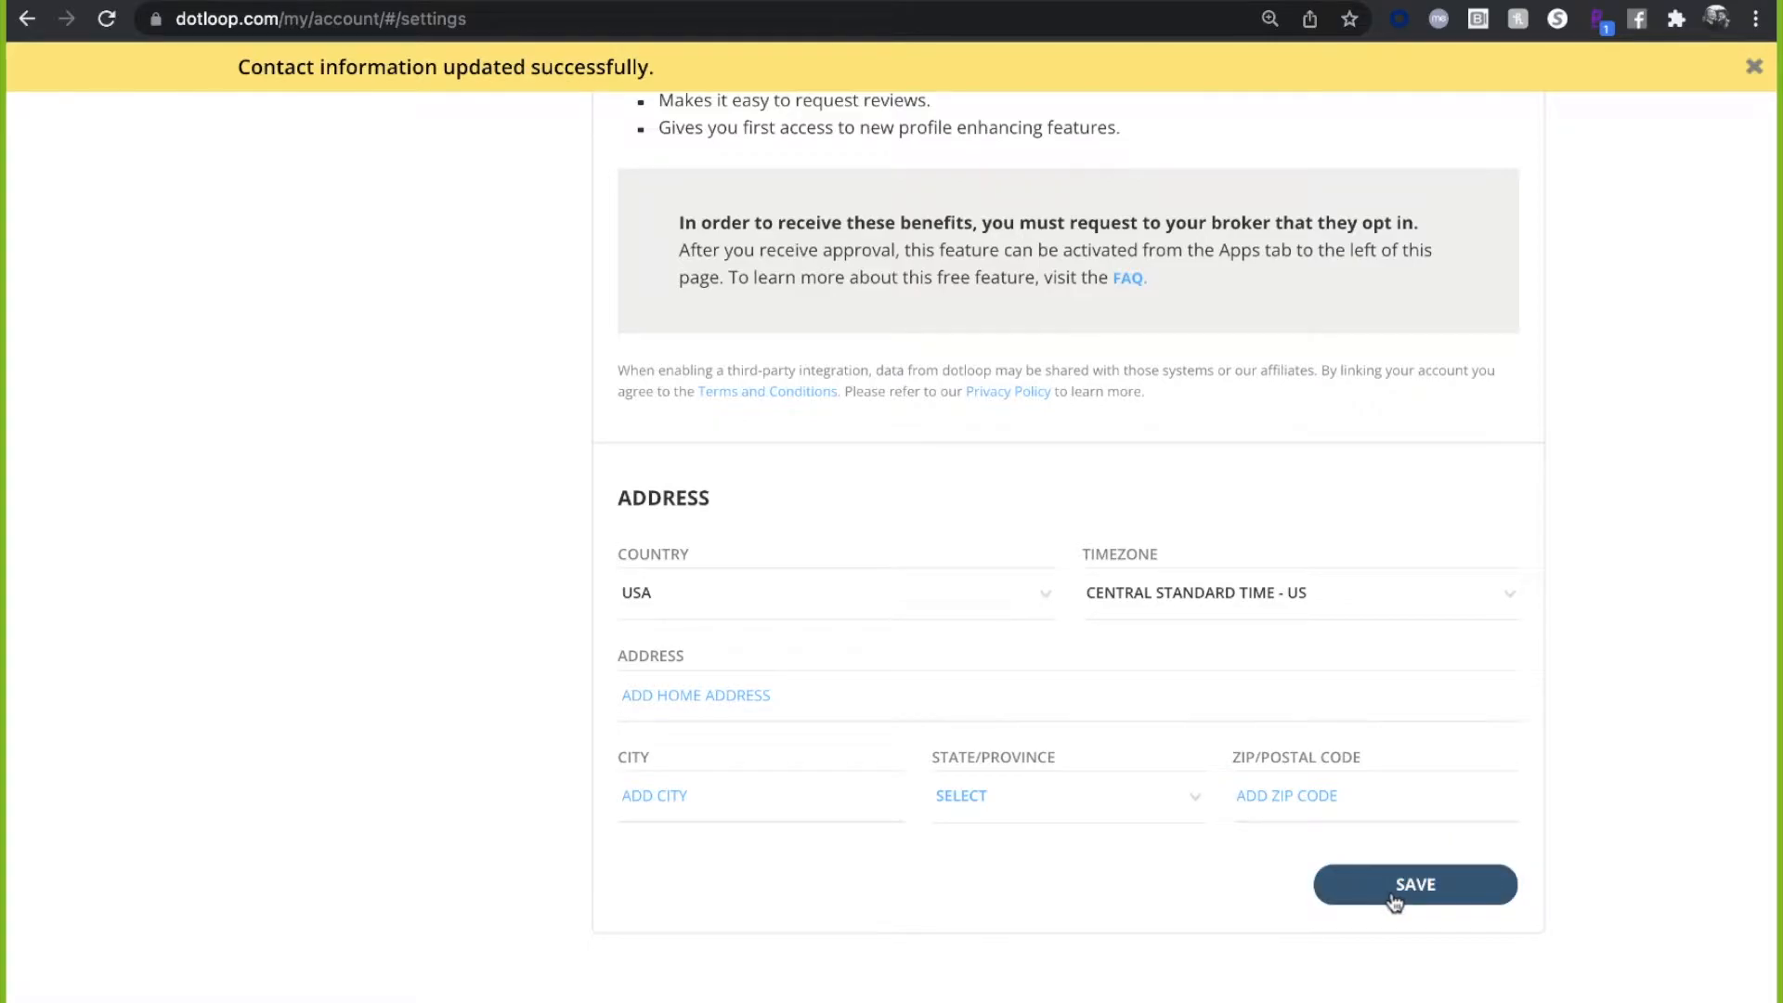
pyautogui.scroll(3, 1390, 901)
pyautogui.scroll(10, 1391, 901)
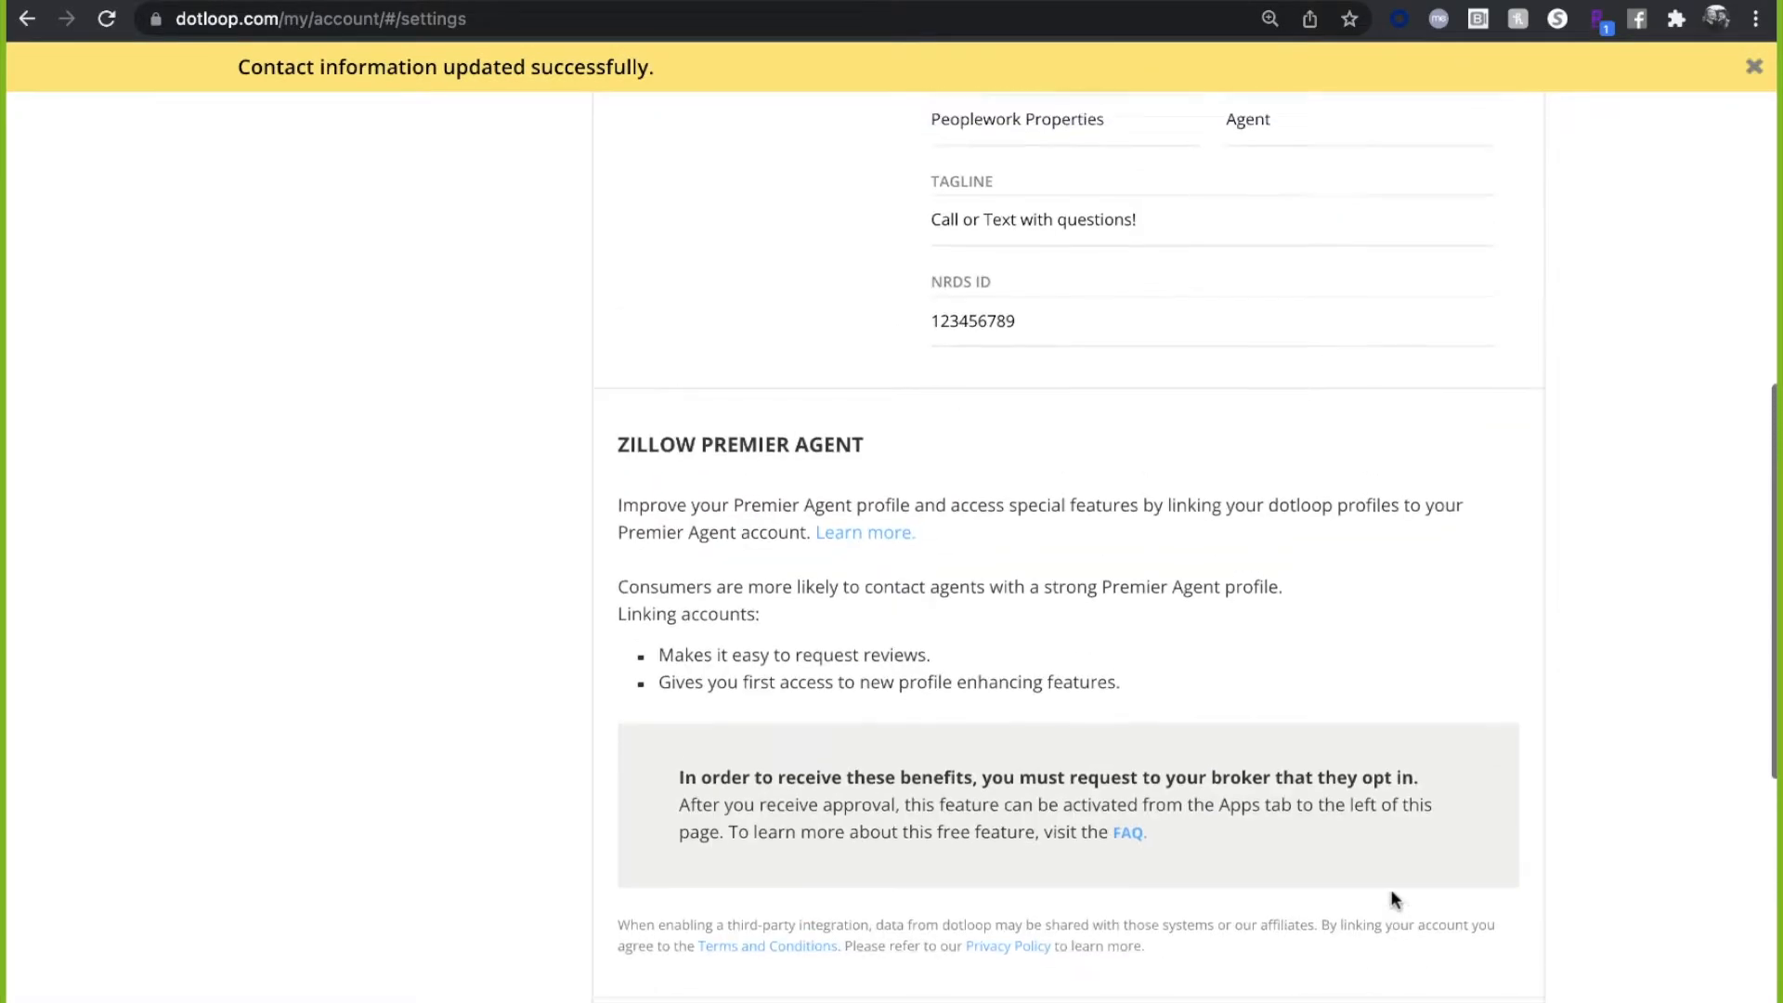
pyautogui.scroll(2, 1389, 887)
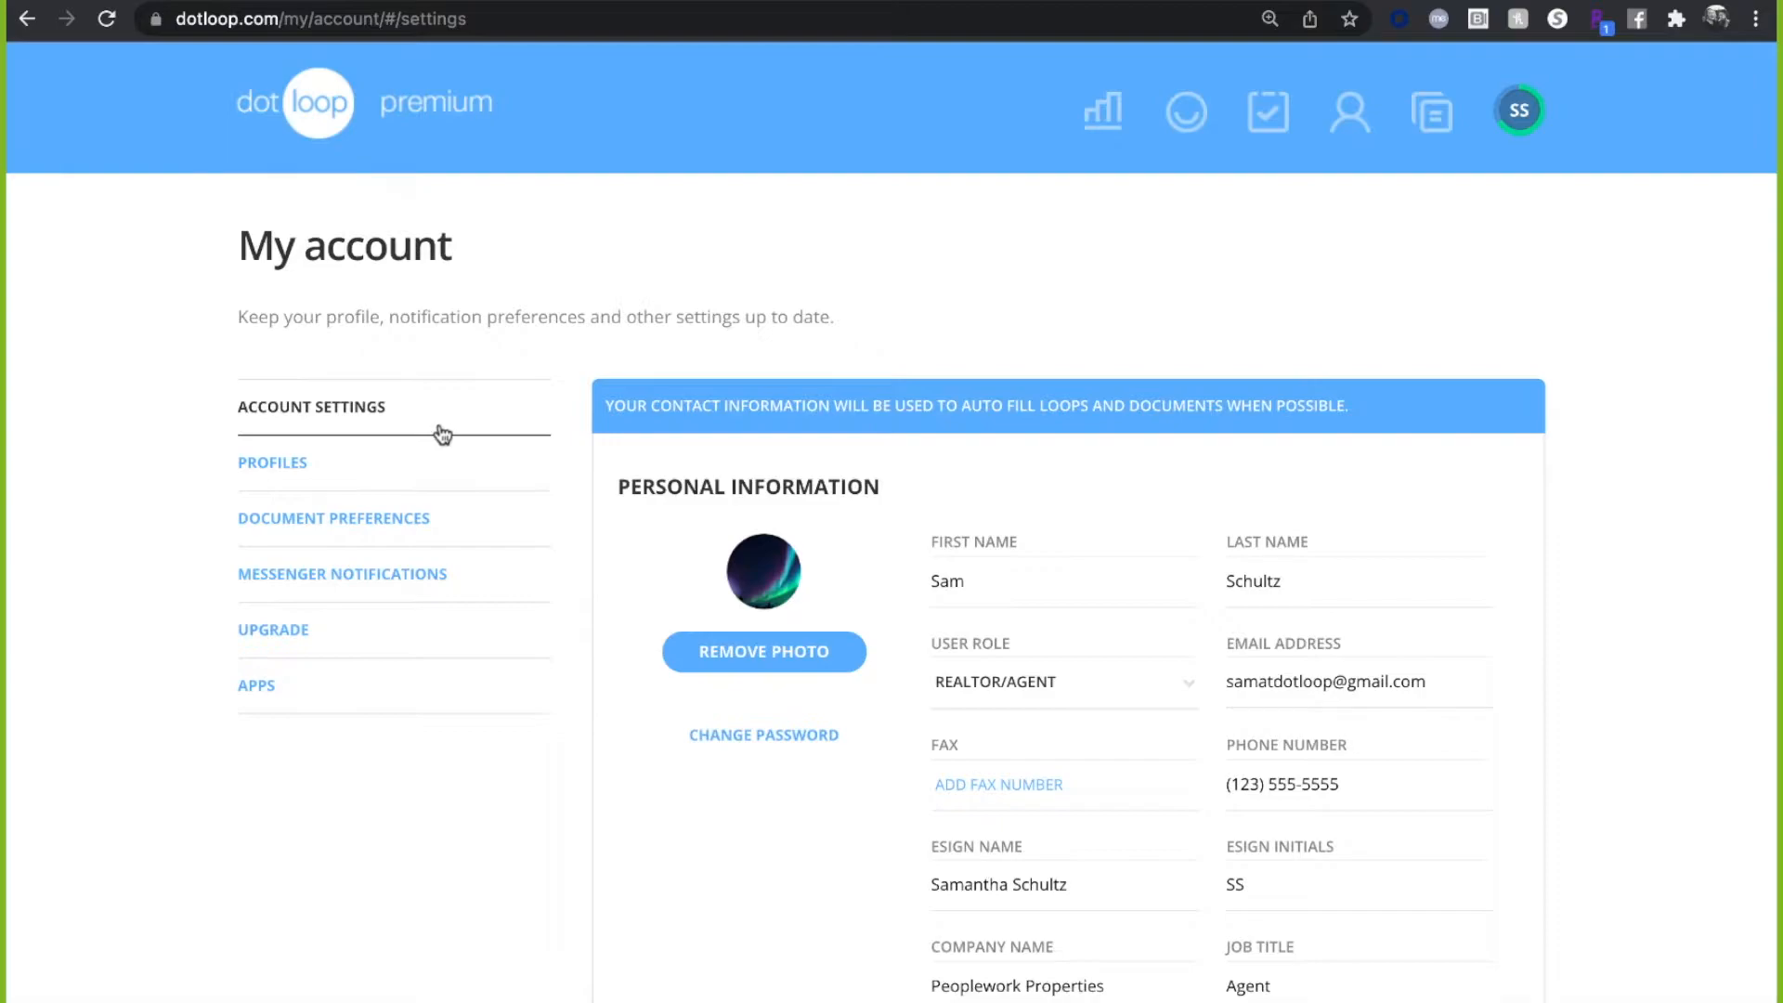
# - Review the agent profile's Profile Details, Company info and Notification Settings under PROFILES
pyautogui.click(344, 482)
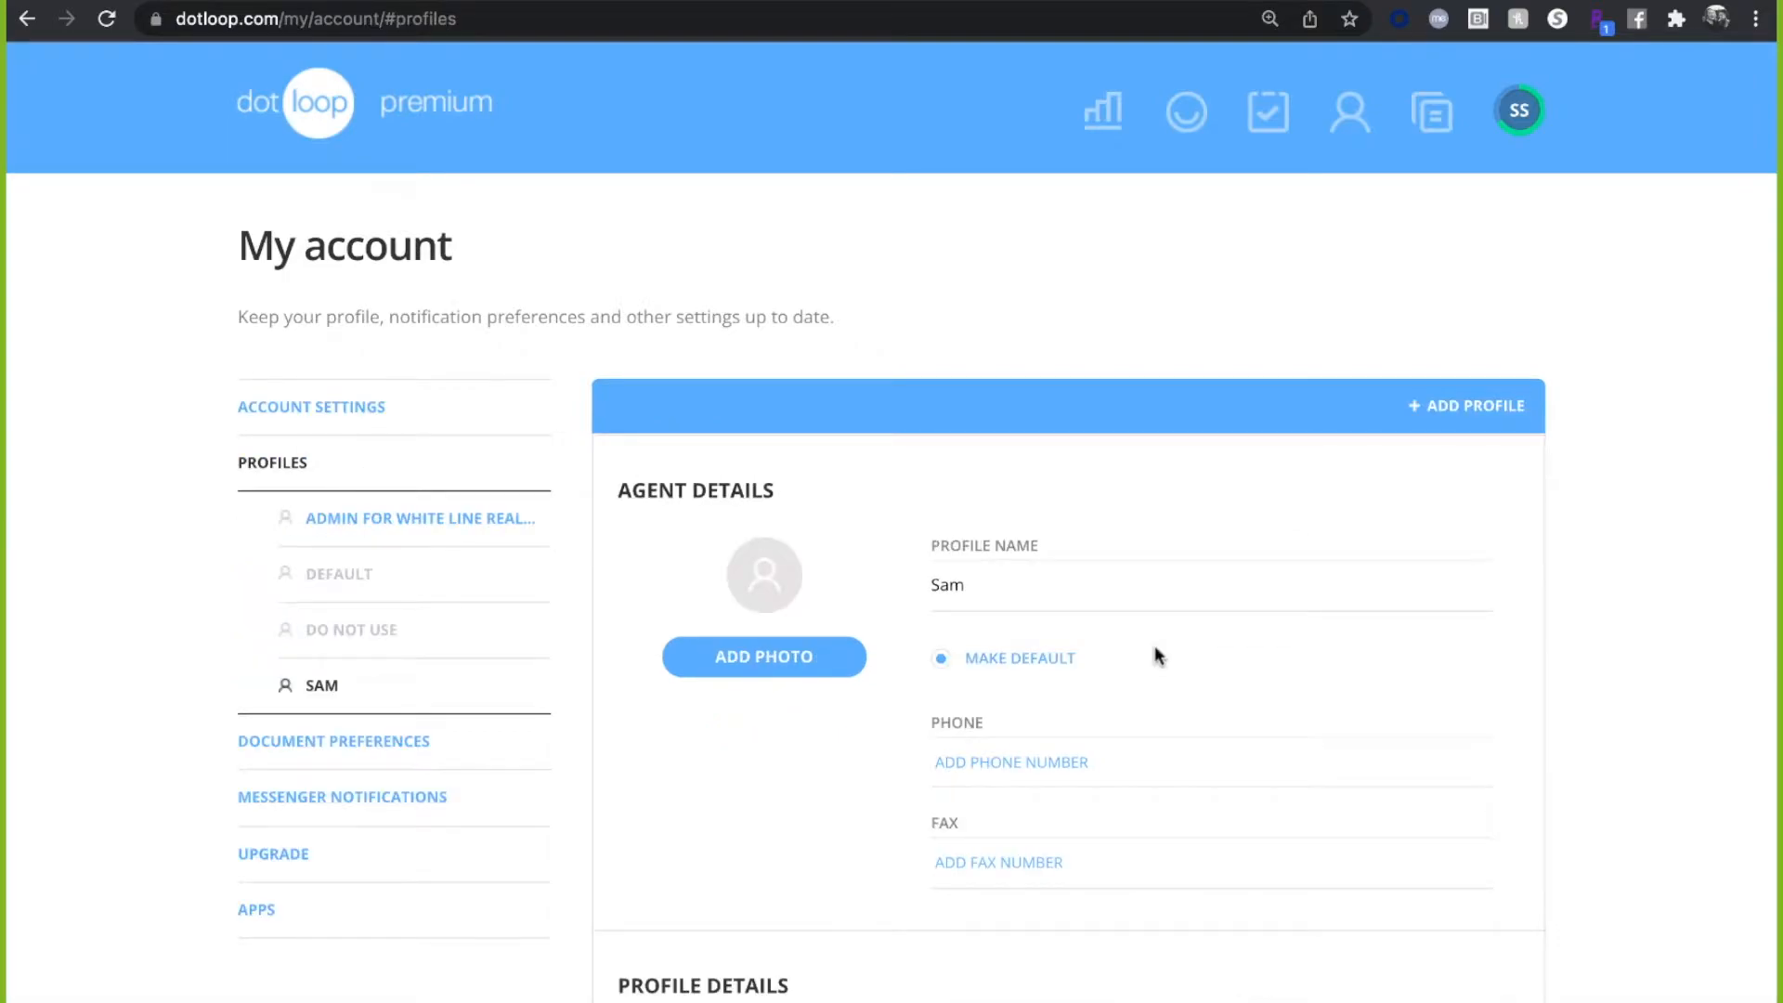
pyautogui.scroll(-1, 1640, 721)
pyautogui.scroll(-3, 1640, 720)
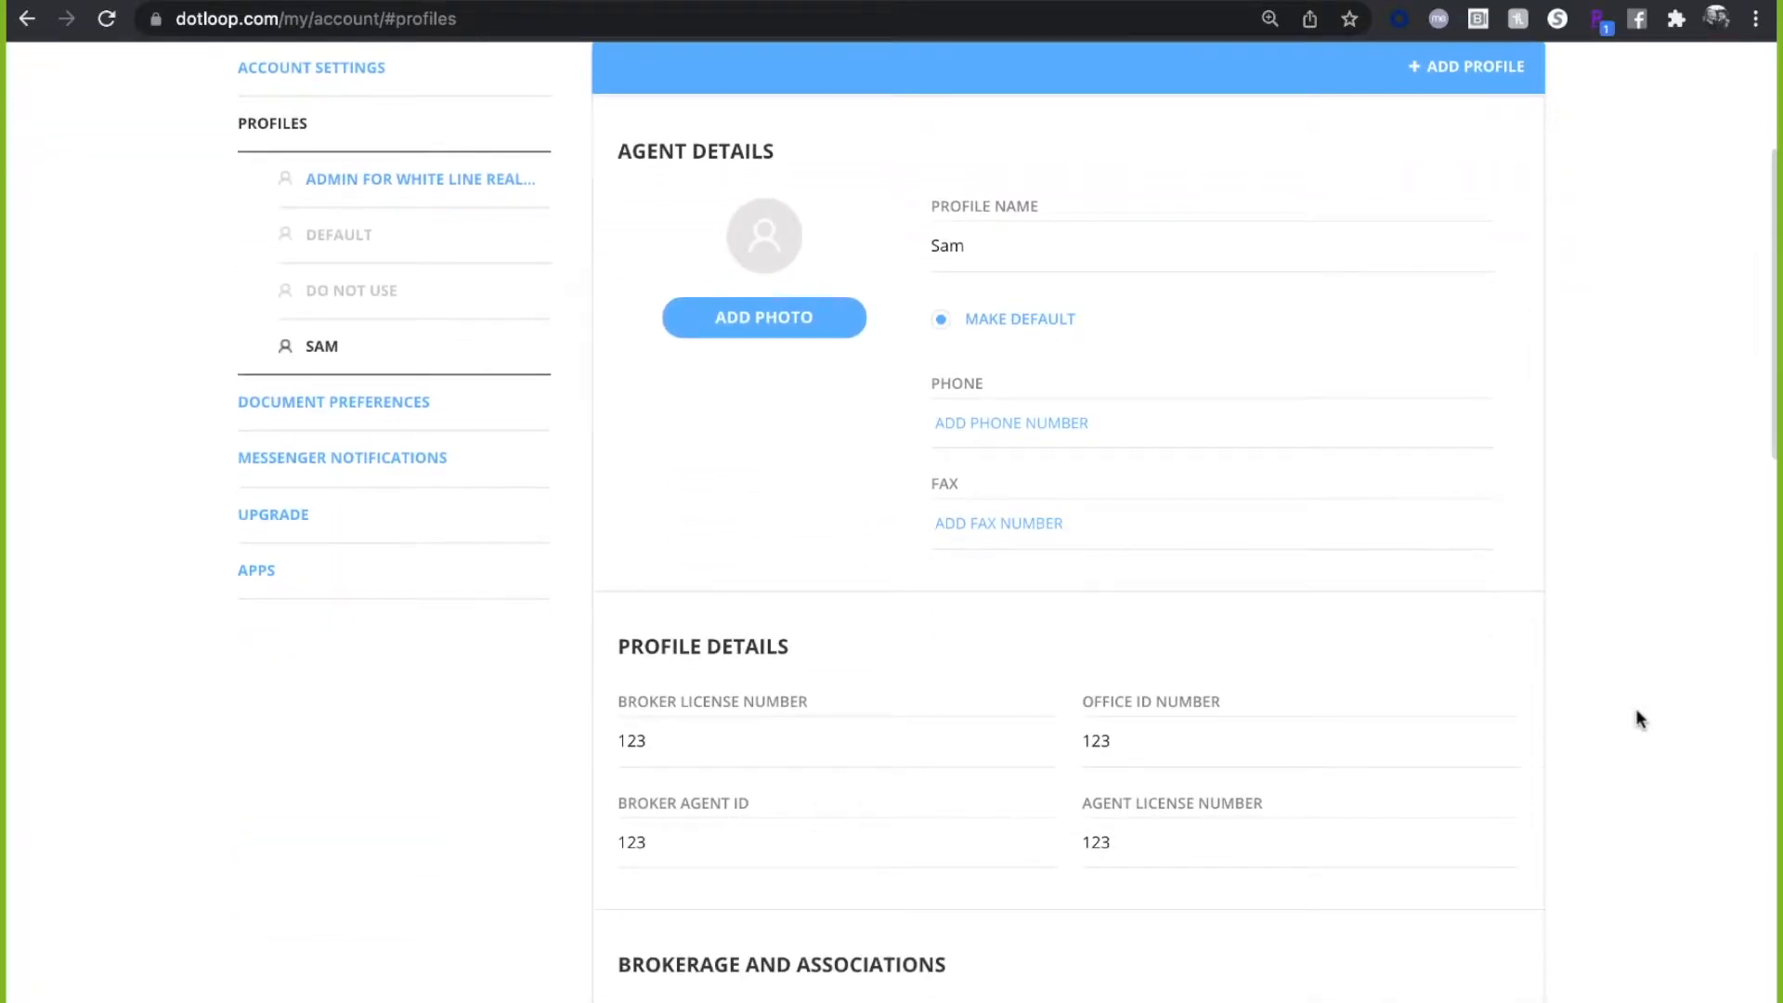
pyautogui.scroll(-2, 1633, 719)
pyautogui.scroll(-5, 1634, 718)
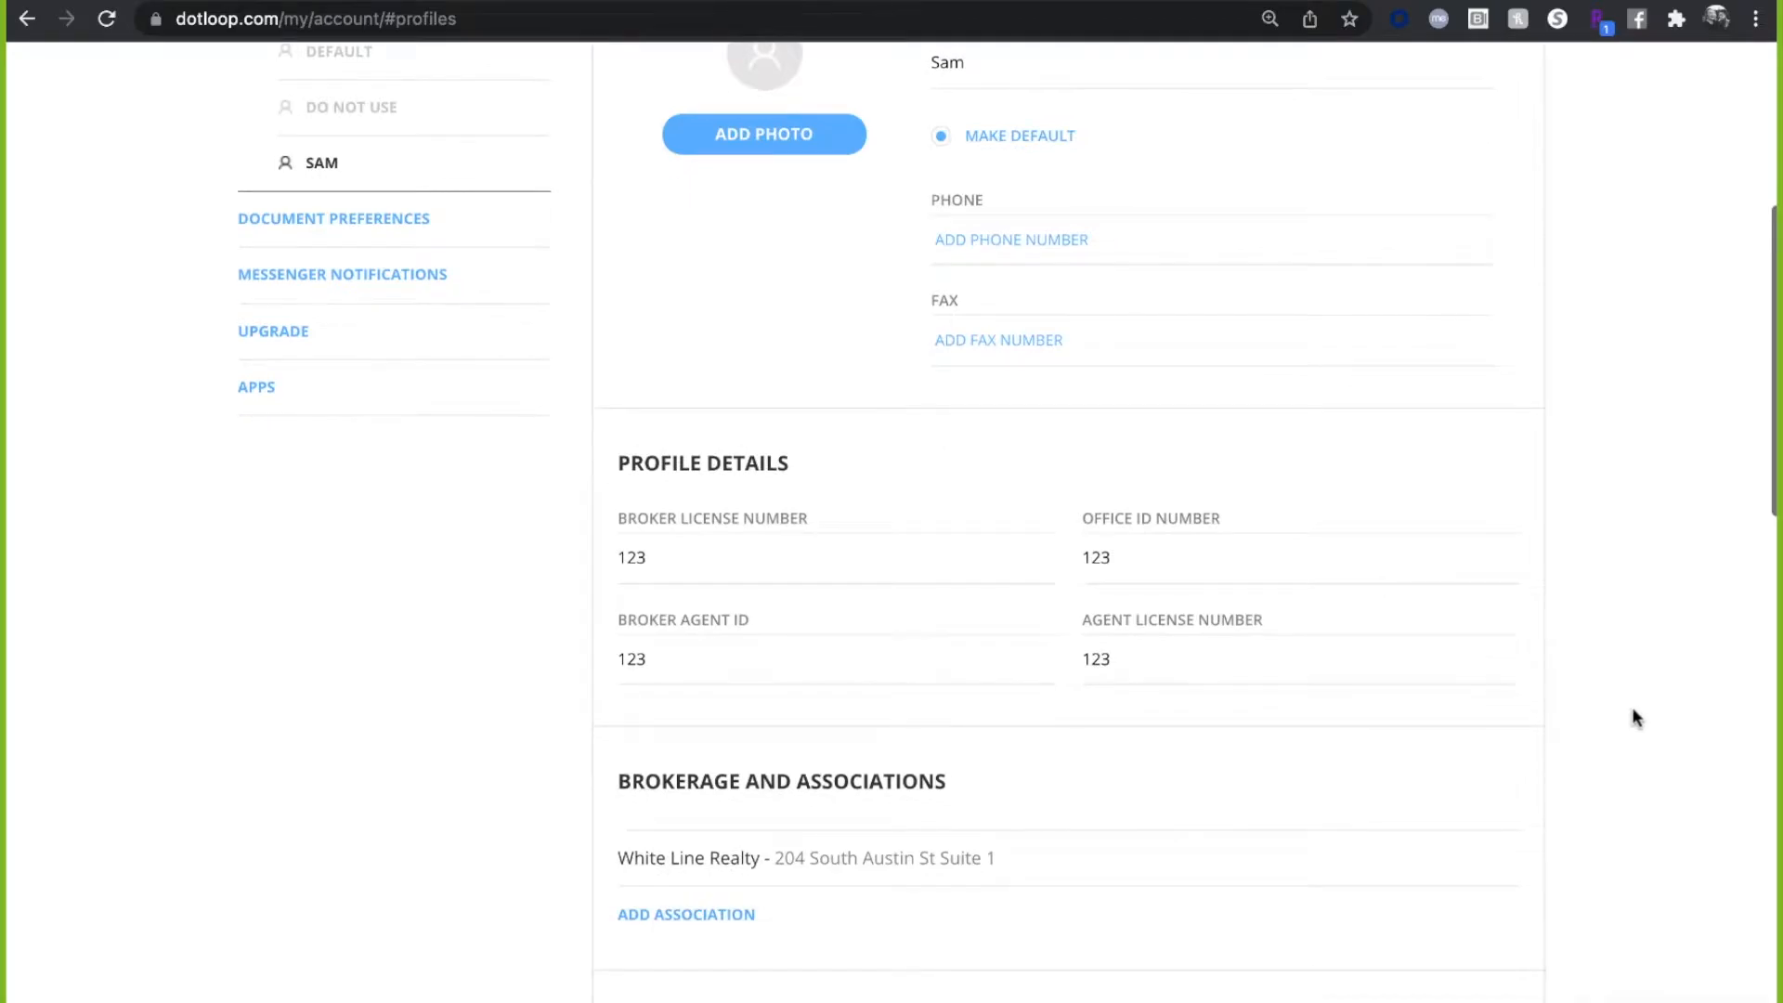
pyautogui.scroll(-4, 1634, 719)
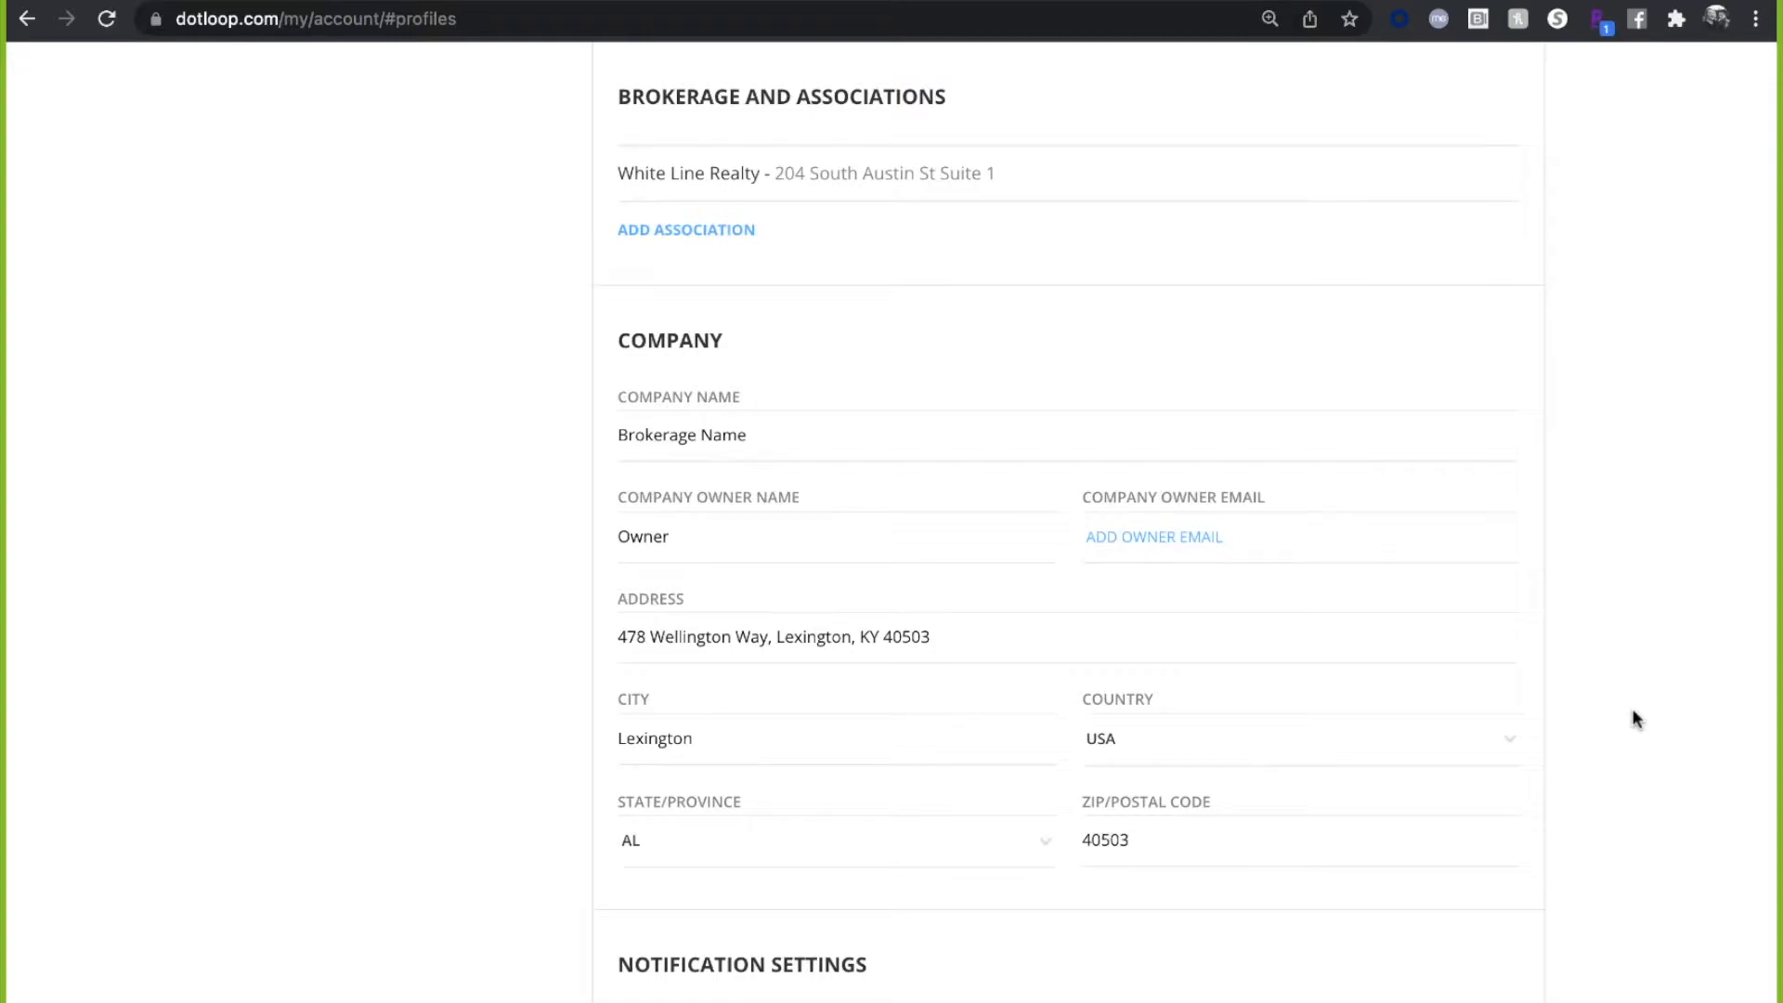
pyautogui.scroll(-2, 1671, 719)
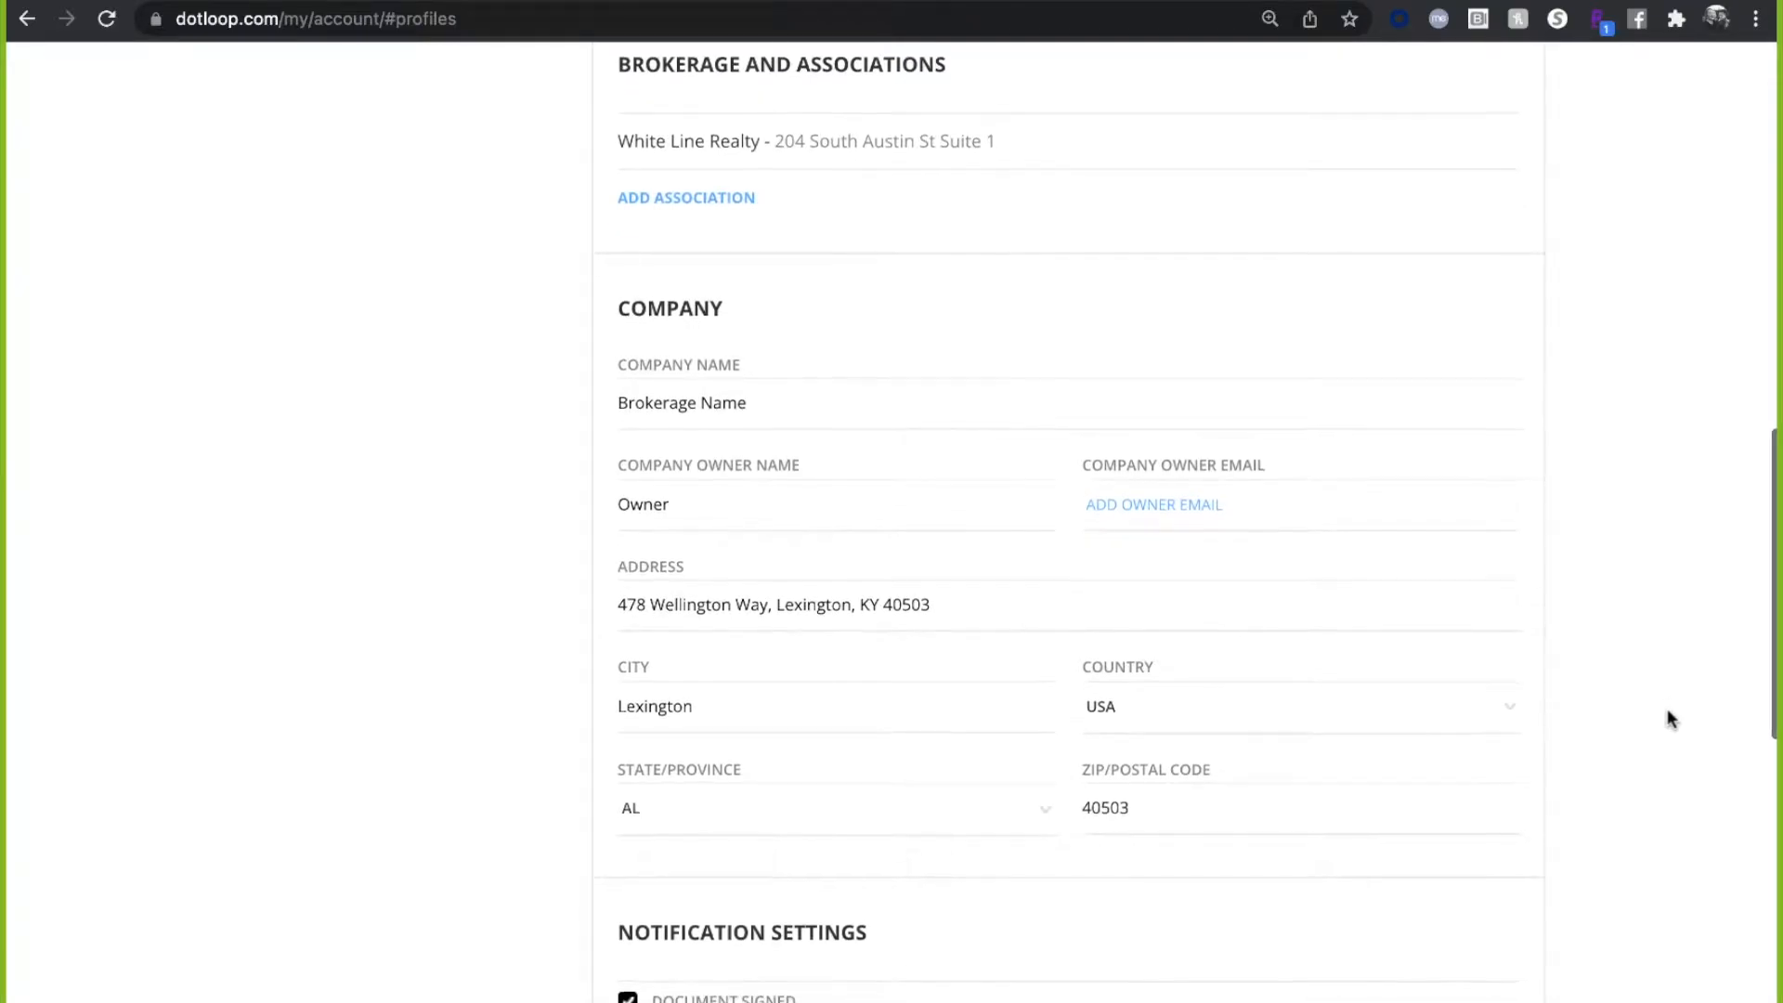
pyautogui.scroll(-7, 1669, 710)
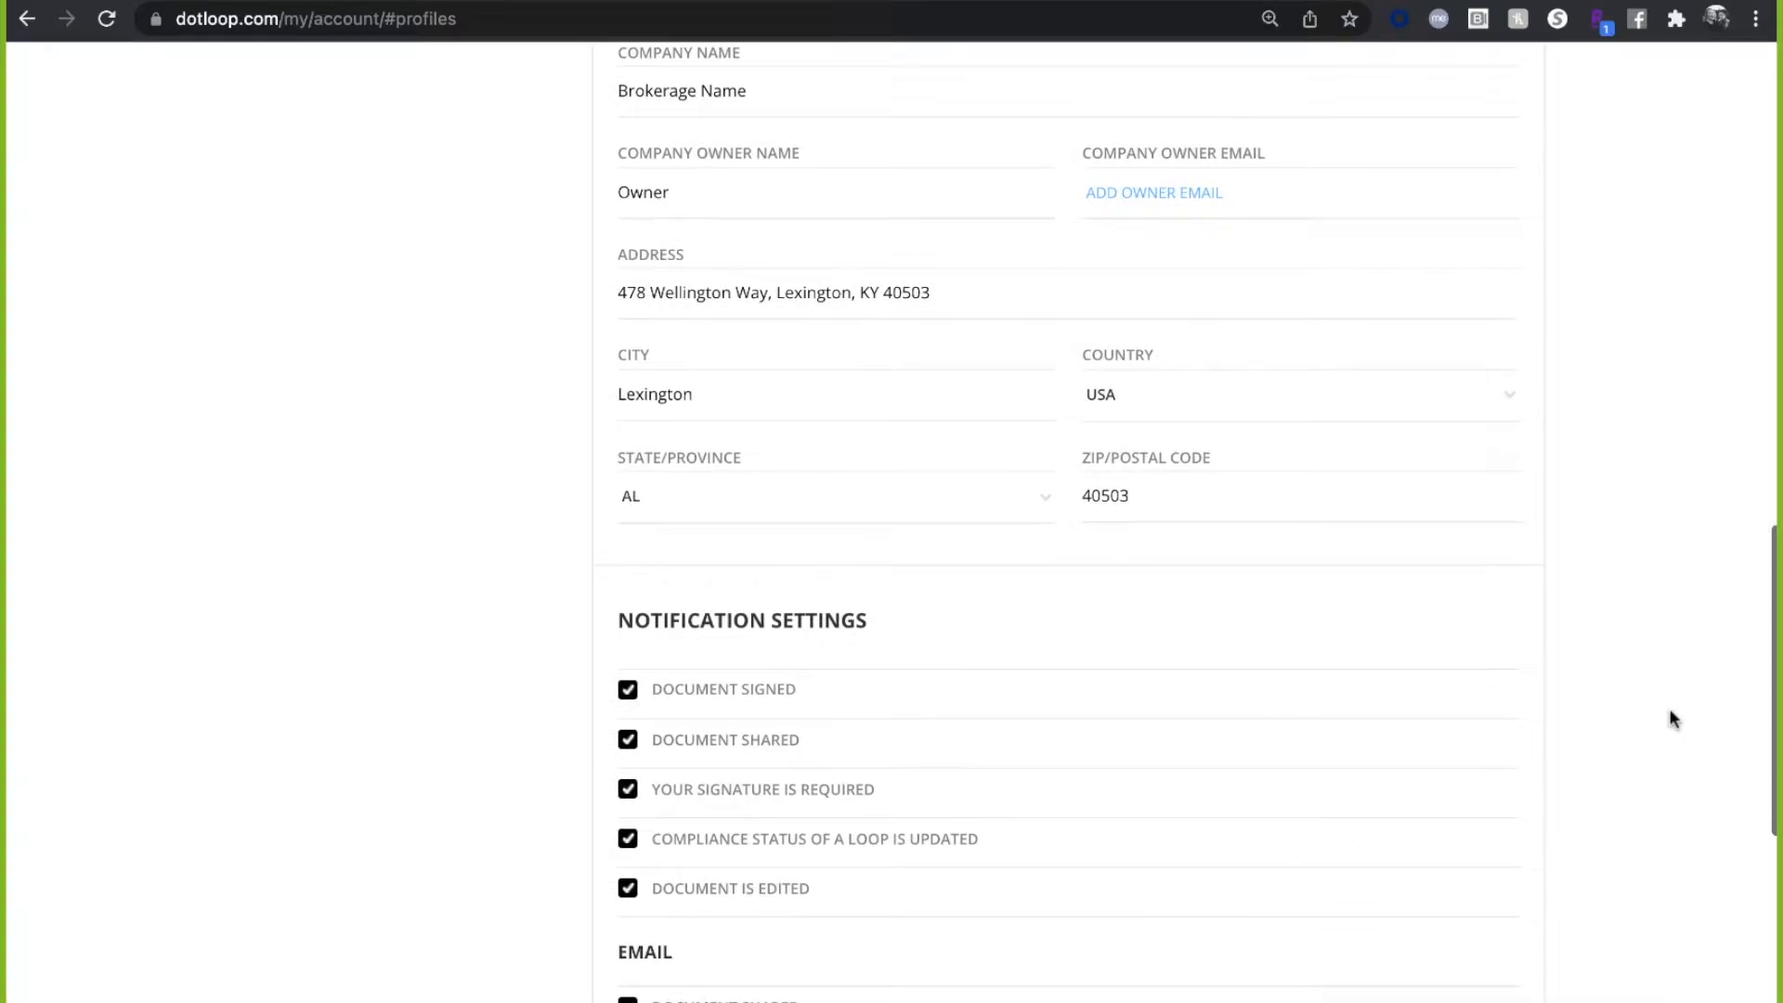
pyautogui.scroll(-2, 1671, 721)
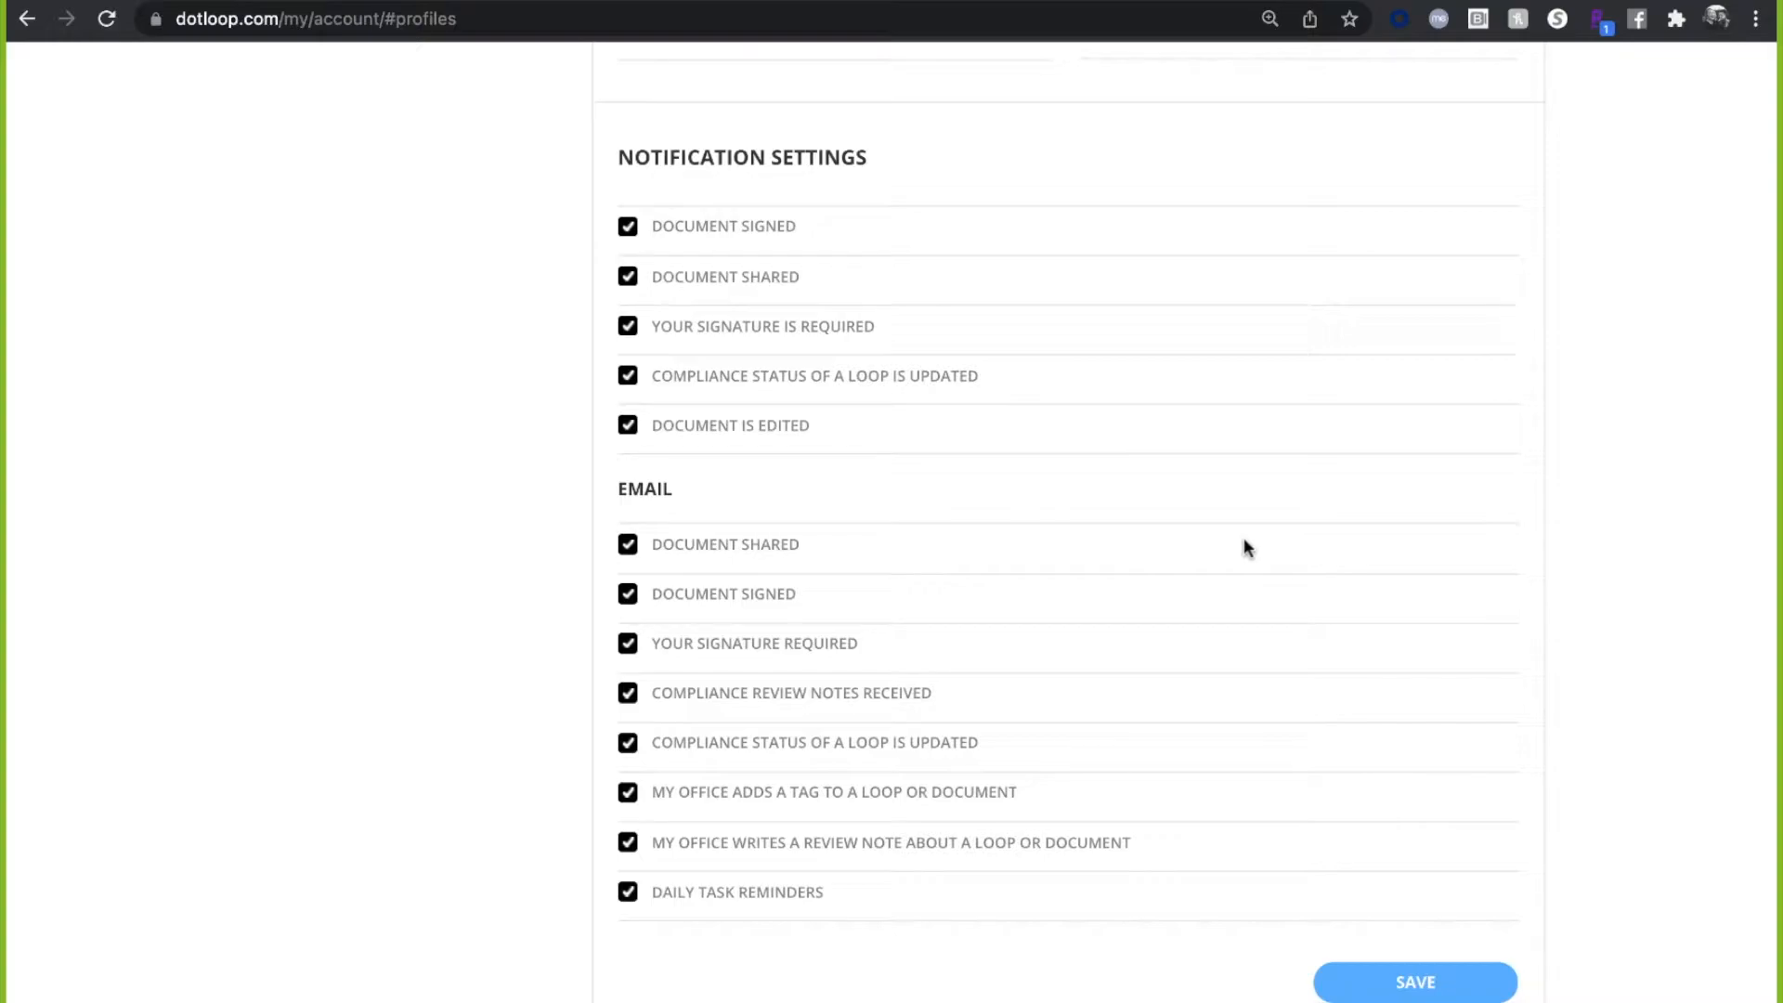
# - Save the profile details and return to the empty Loops list
pyautogui.scroll(-2, 1273, 577)
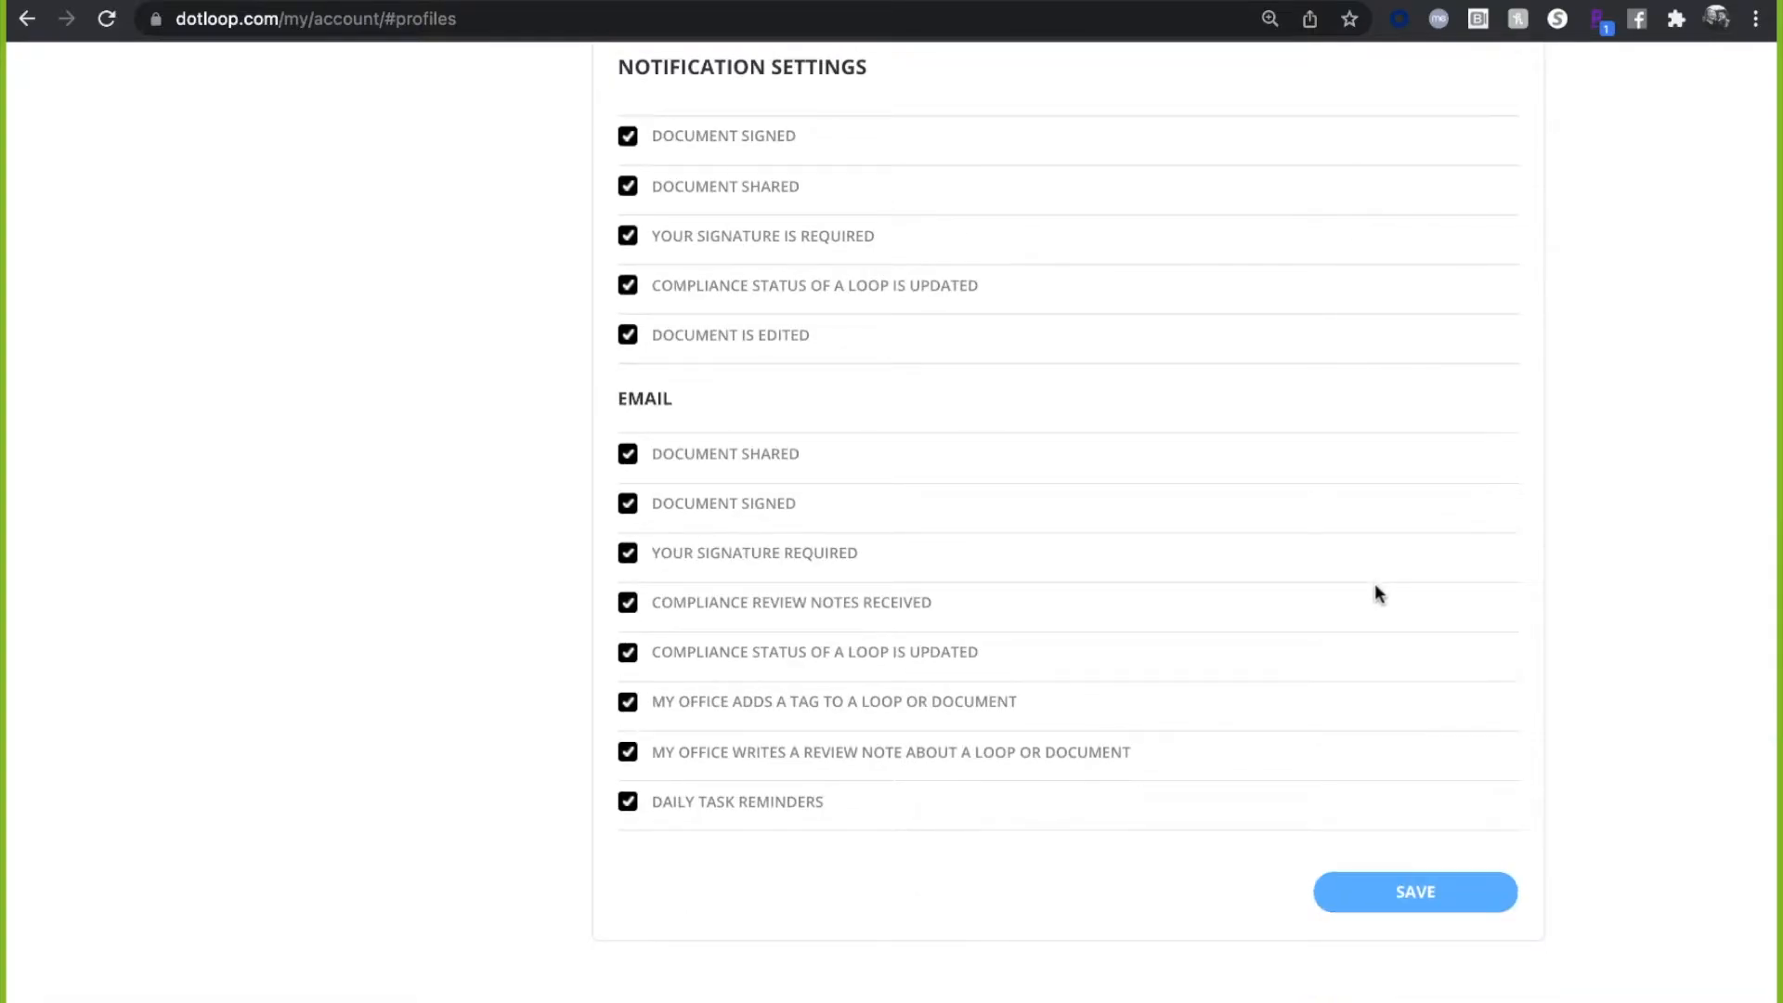
pyautogui.click(1414, 893)
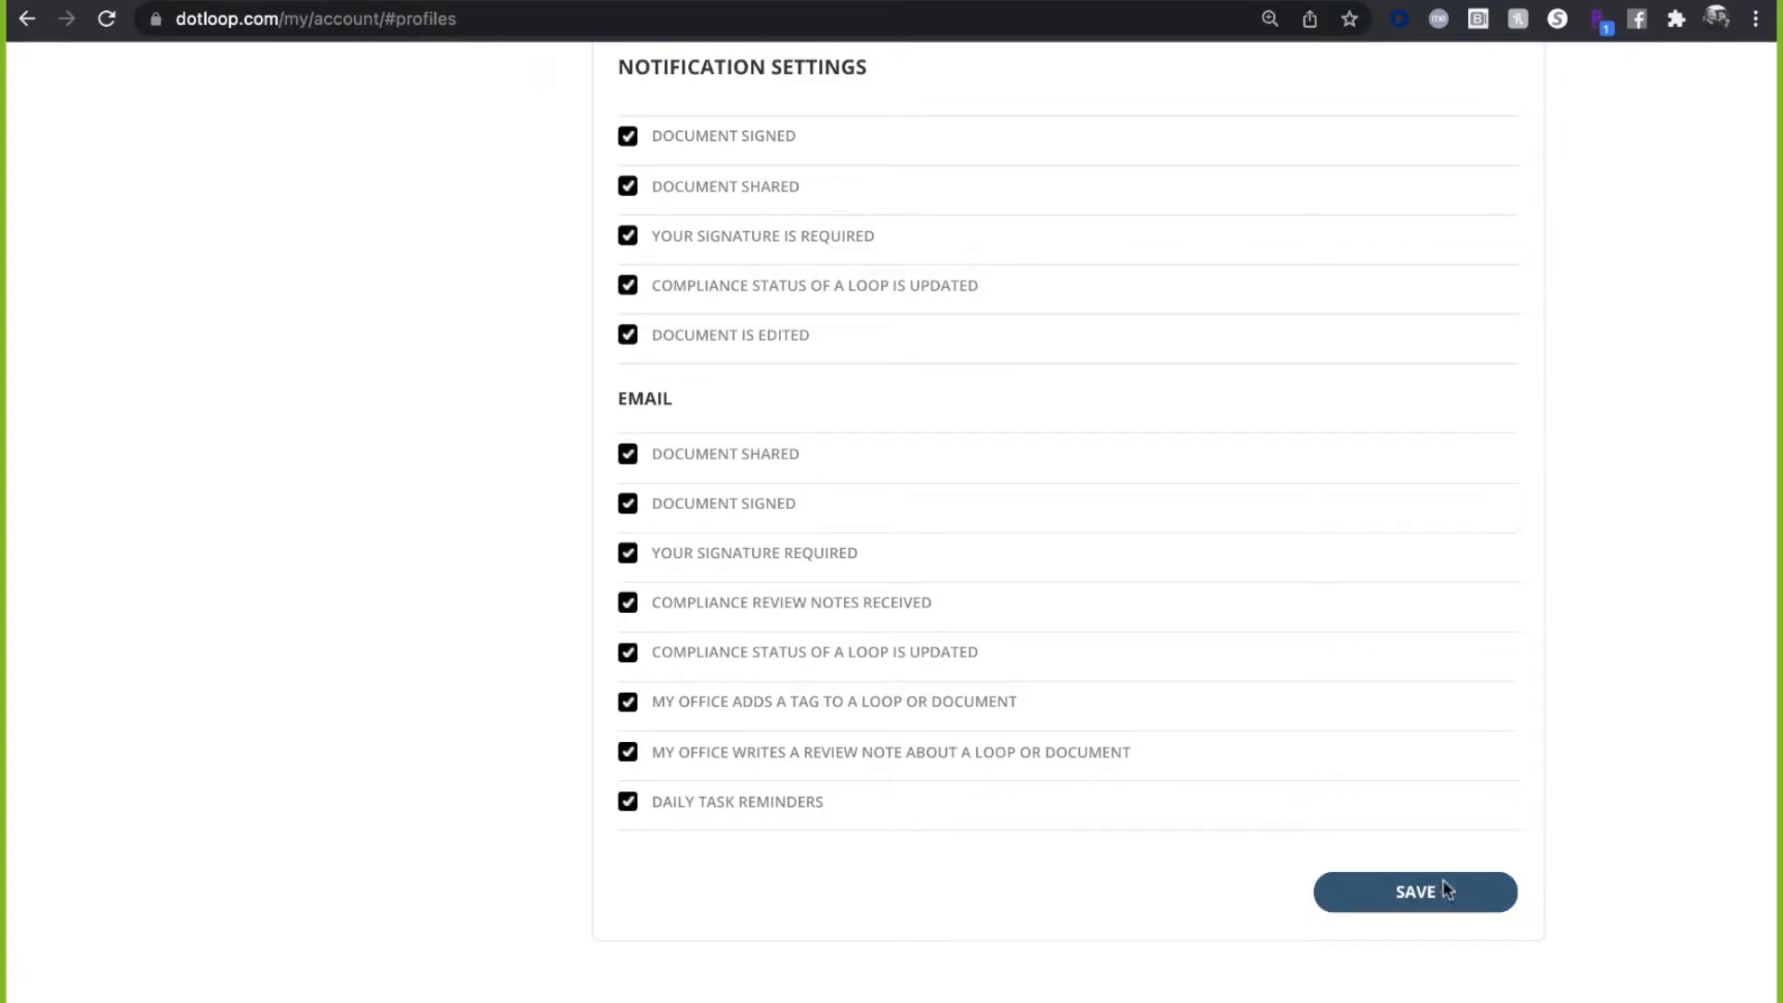
pyautogui.scroll(4, 1461, 761)
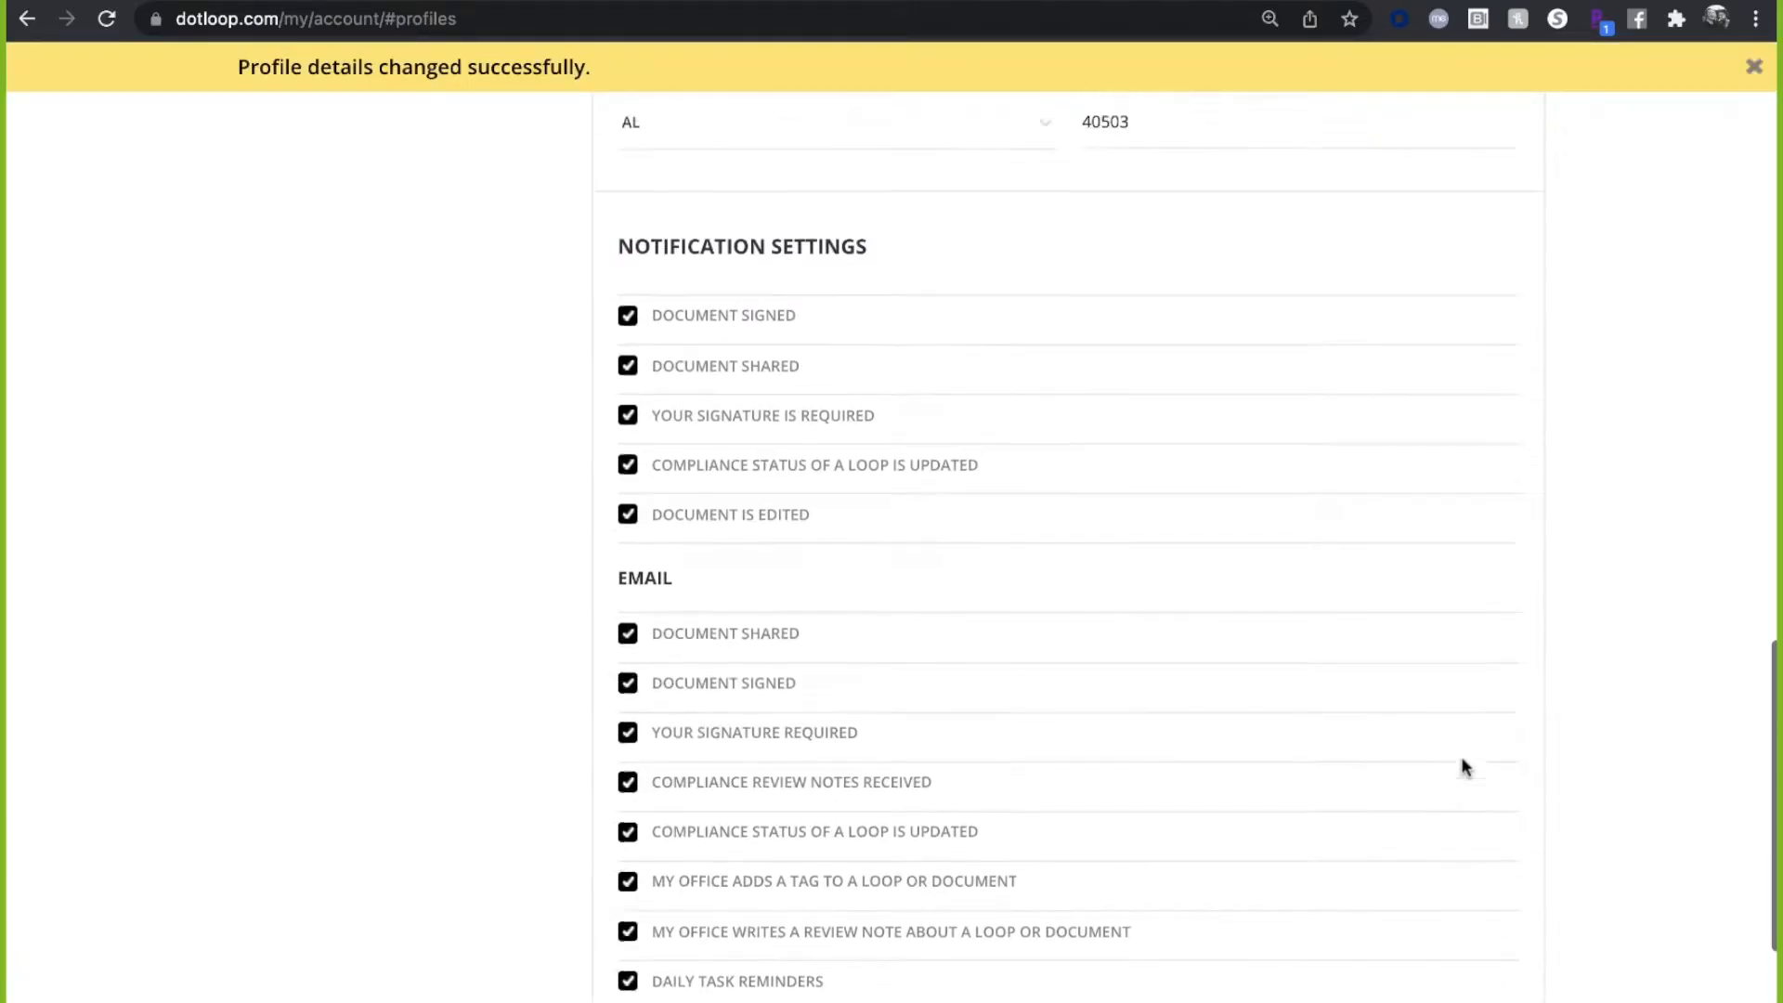
pyautogui.scroll(10, 1467, 773)
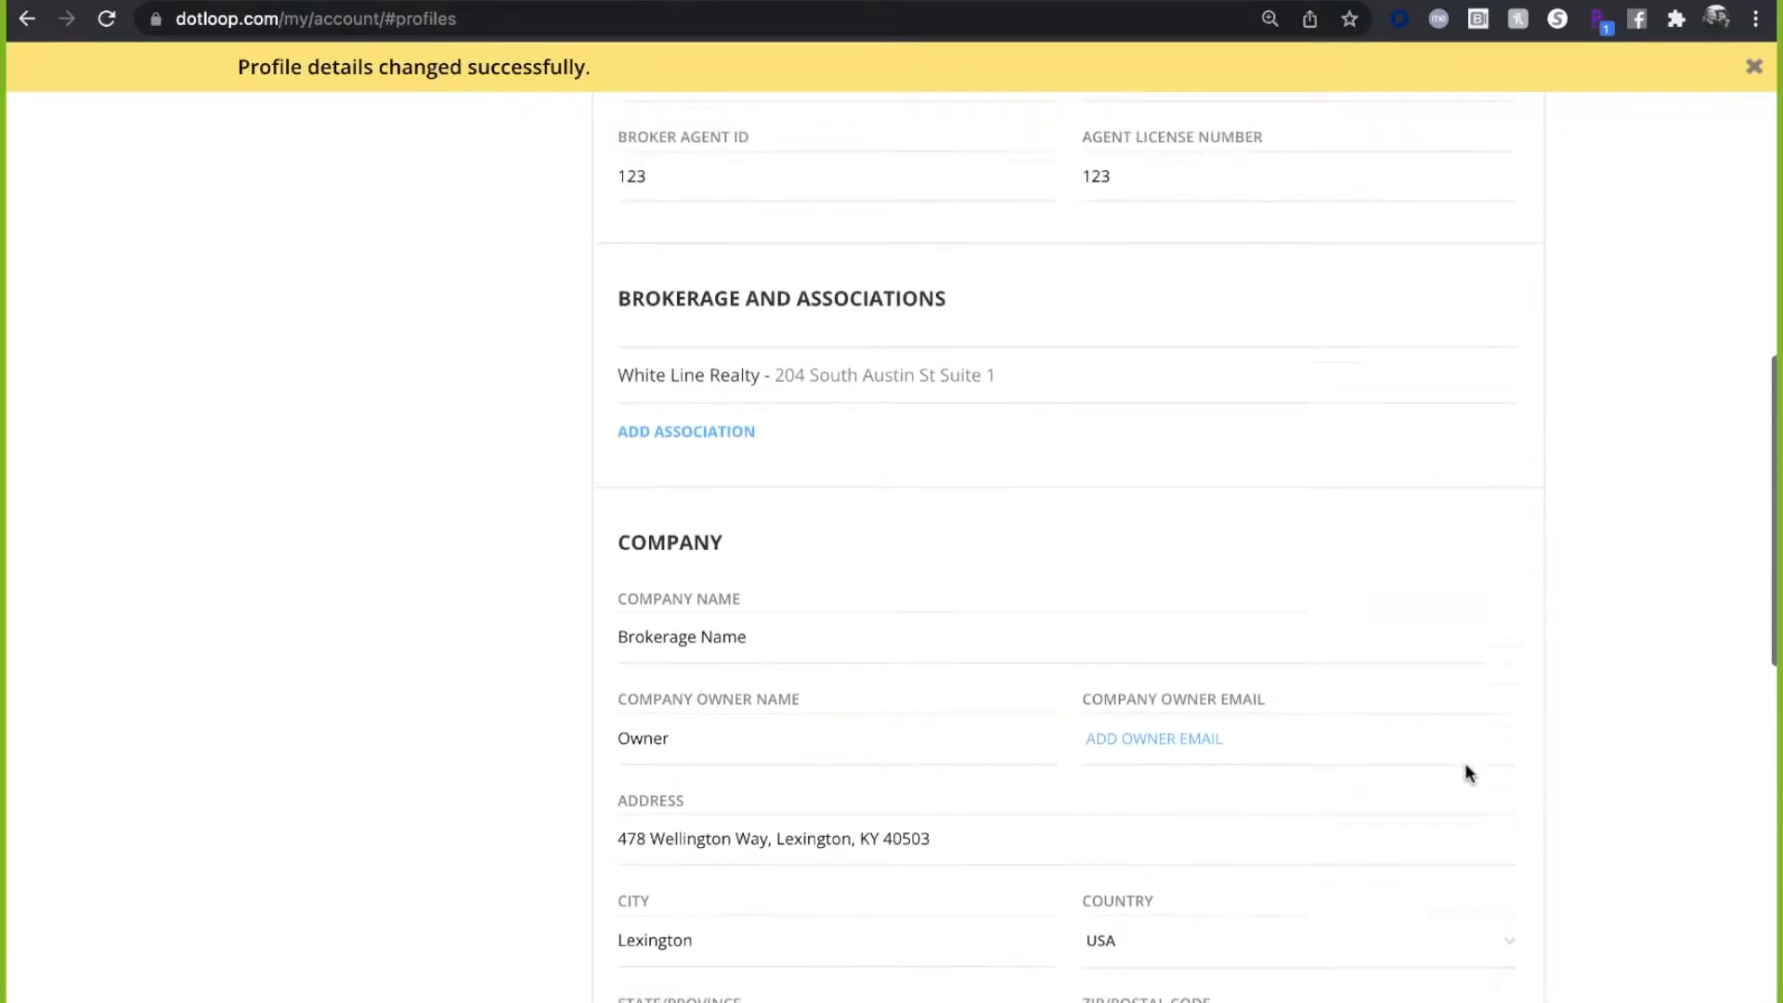
pyautogui.scroll(8, 1467, 773)
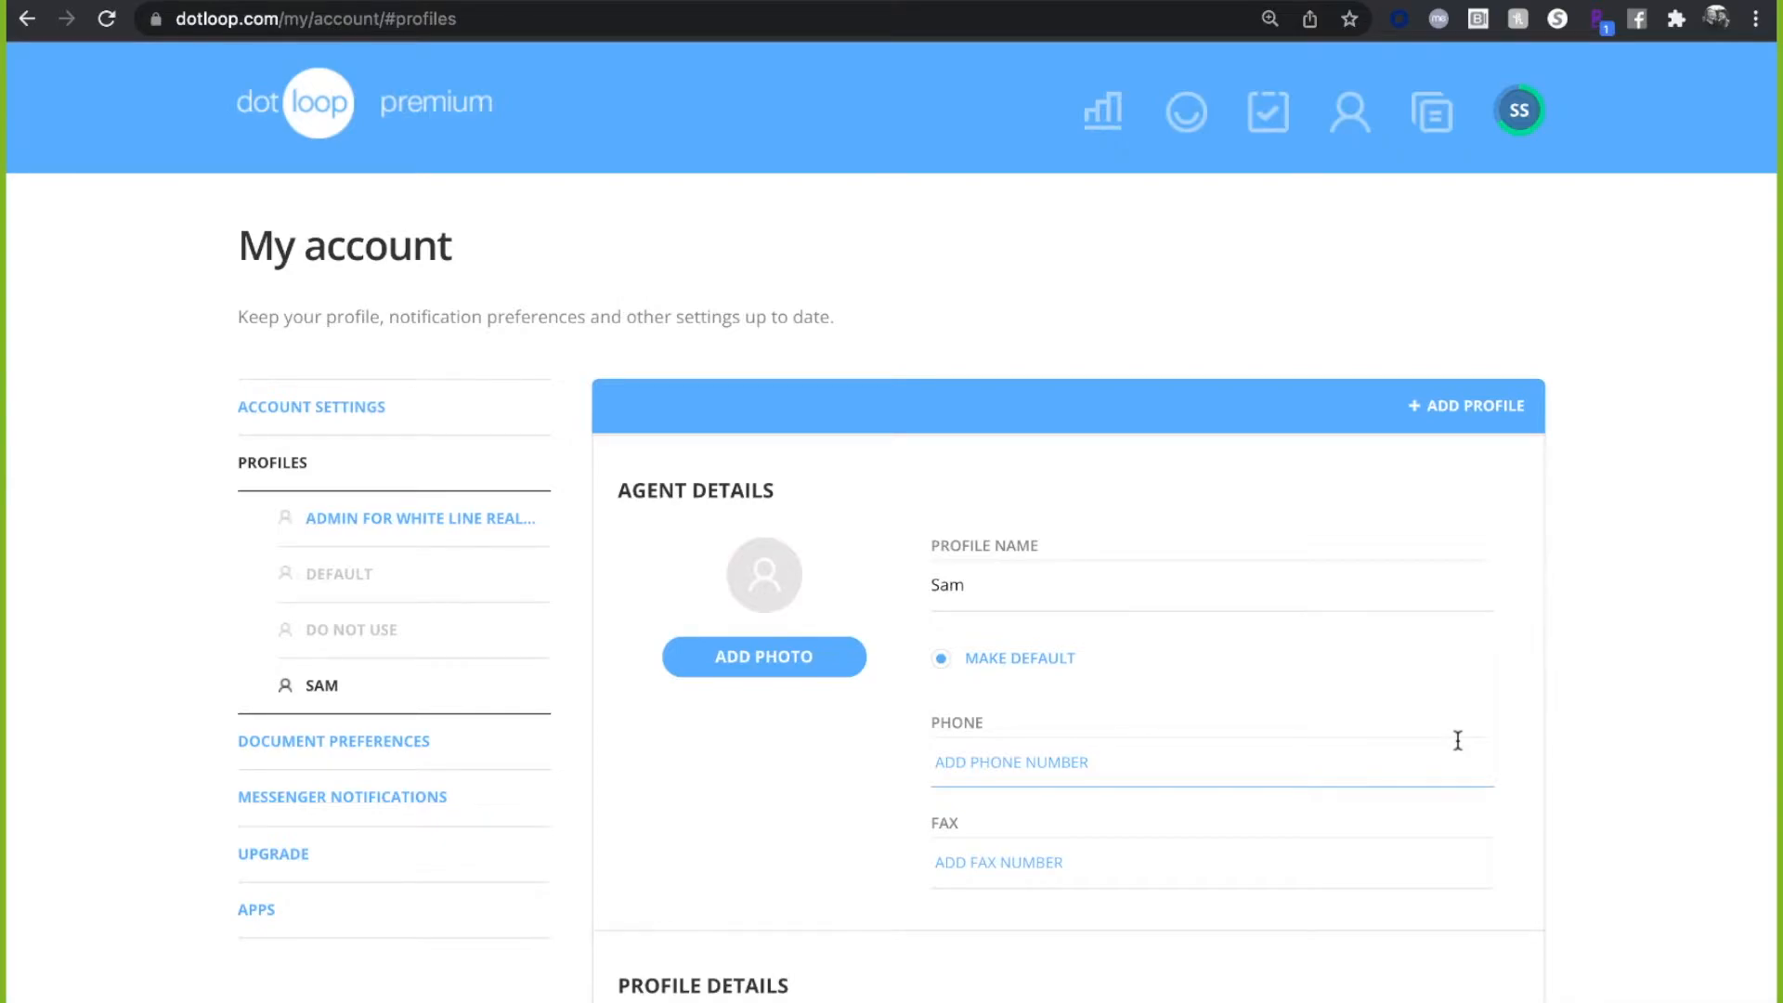
pyautogui.click(1196, 133)
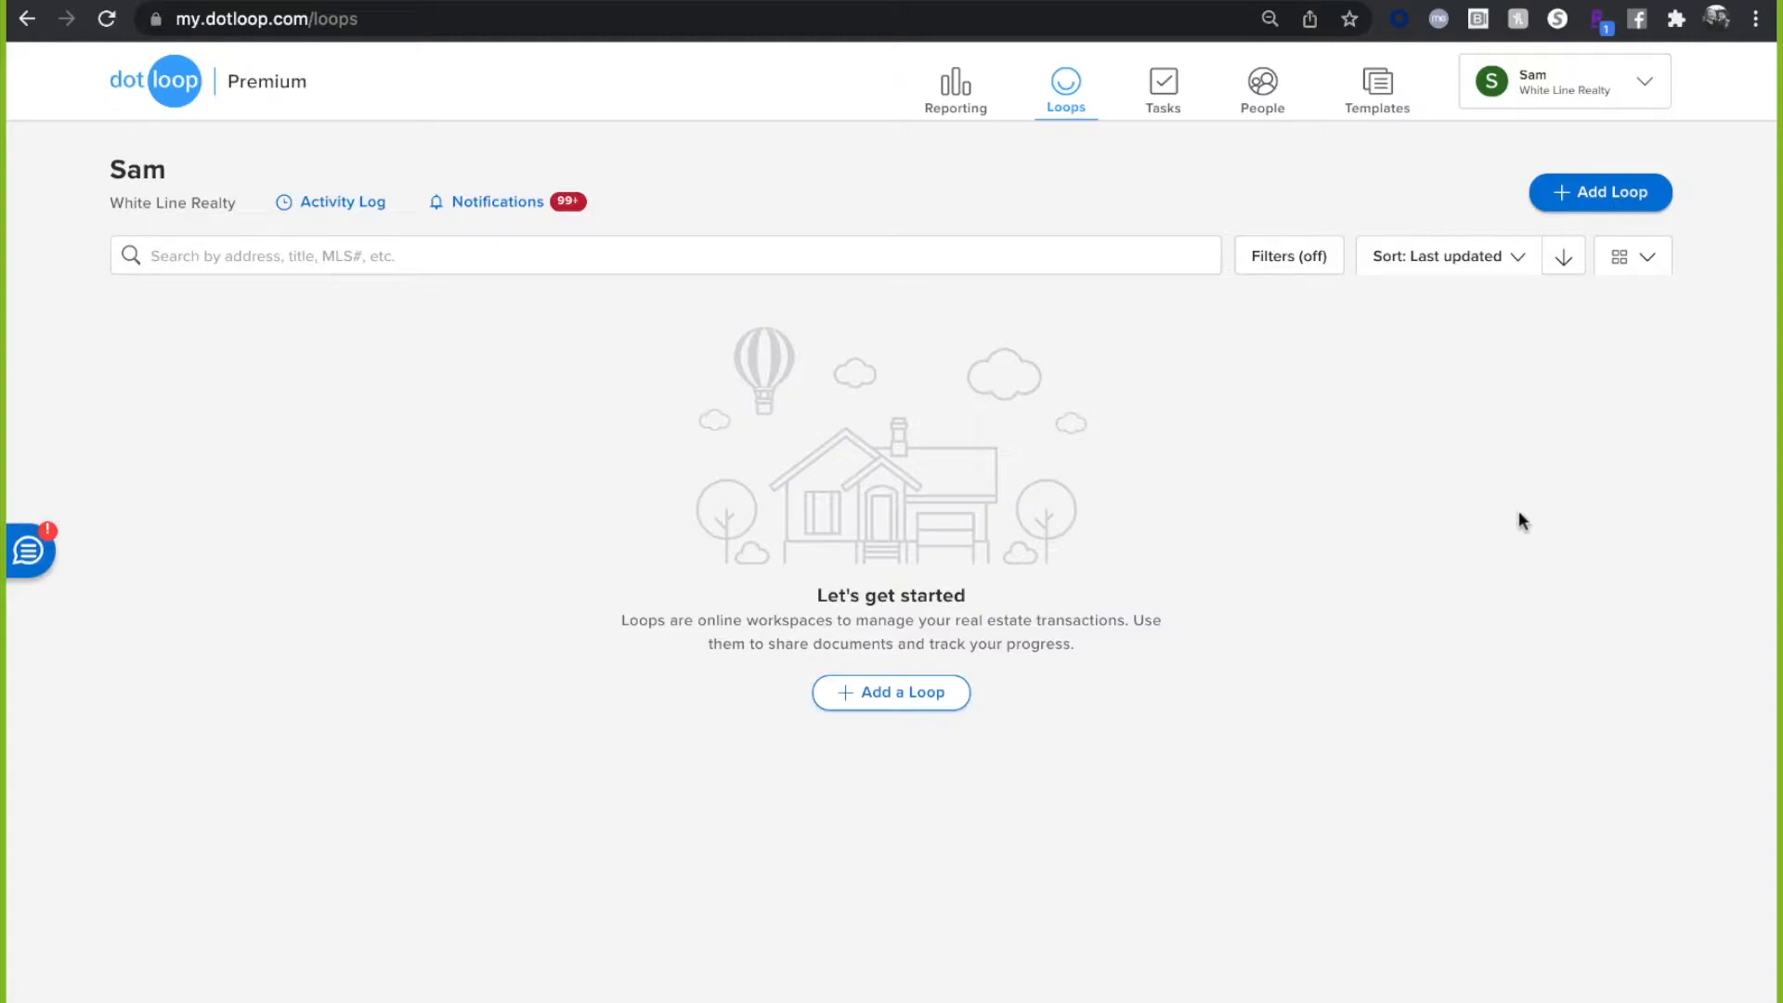
# - Start a new loop and enter 489 as the property address
pyautogui.click(1609, 196)
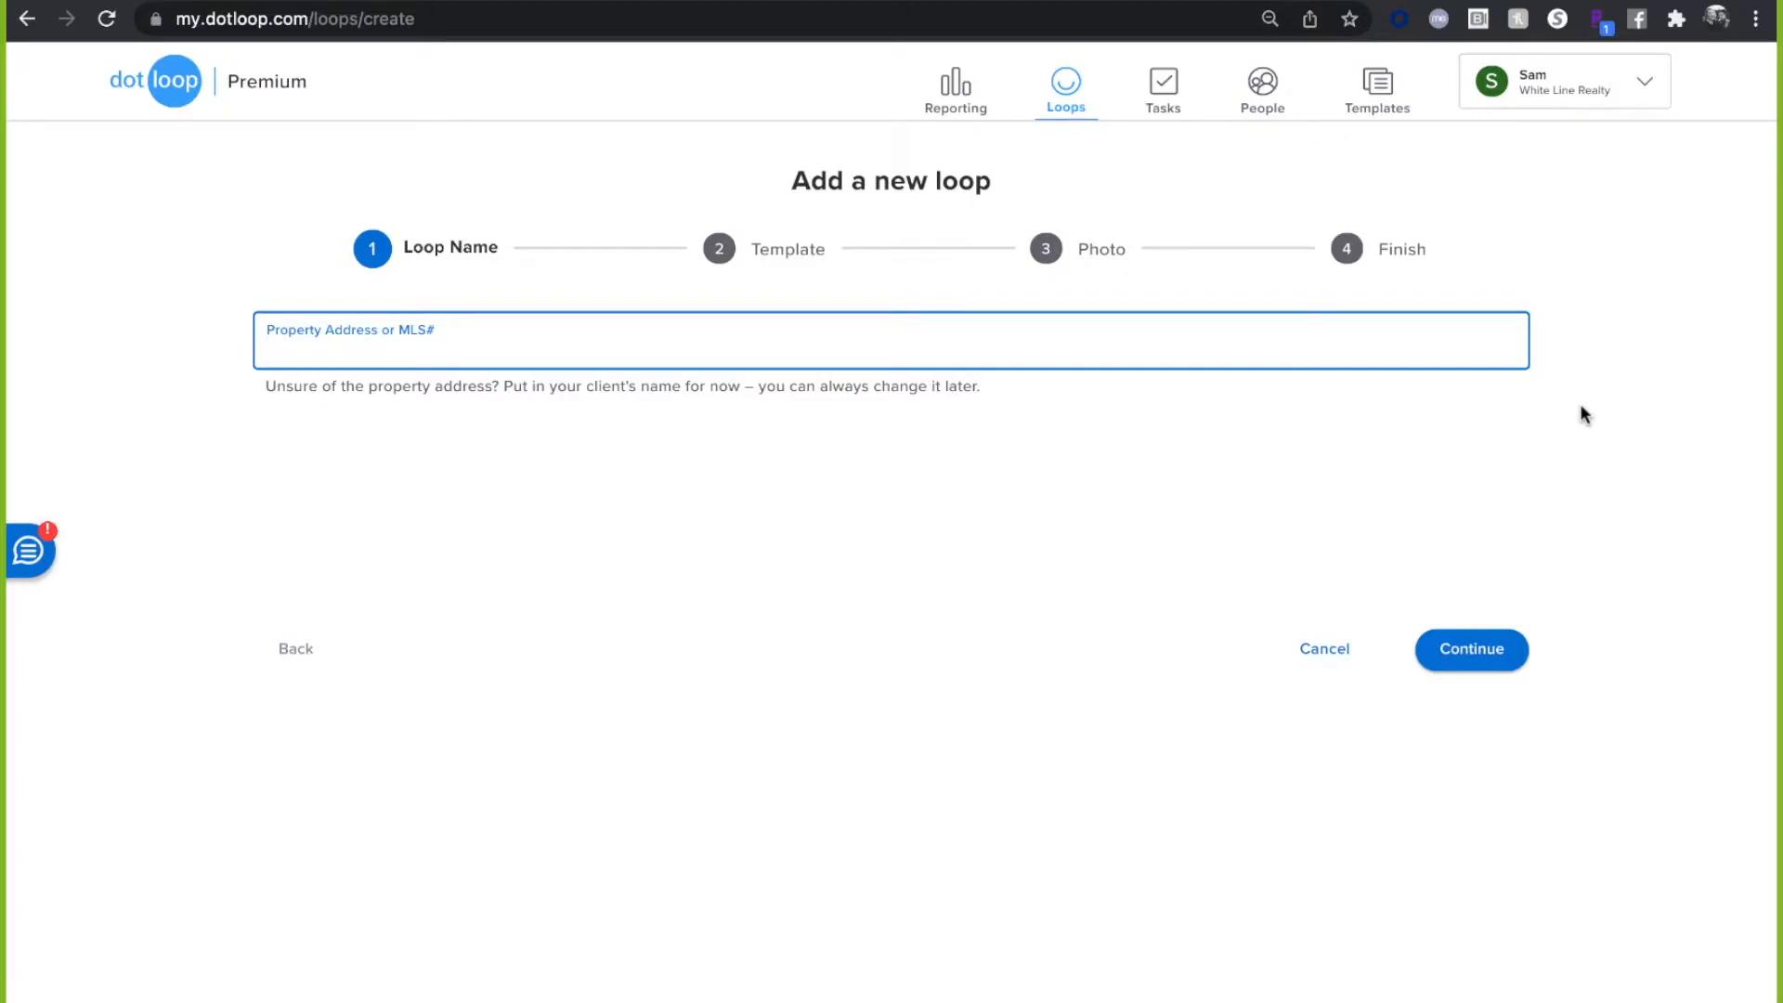
pyautogui.write('489')
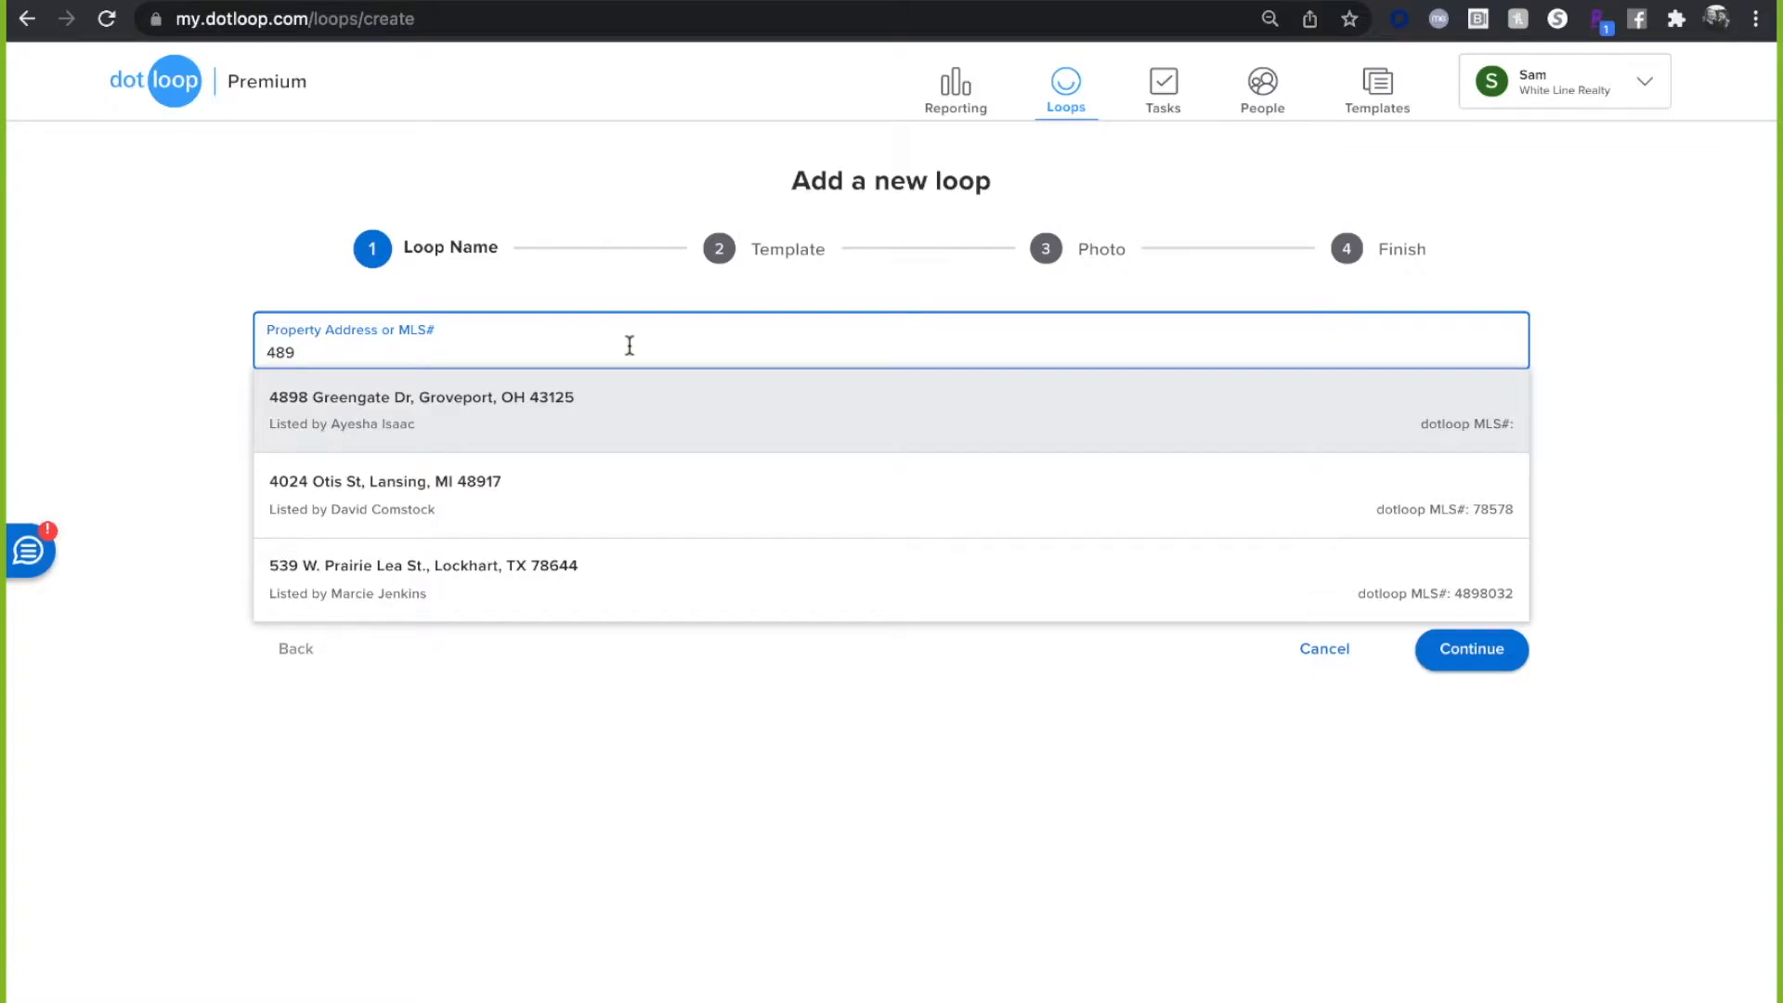
pyautogui.write('Prairie')
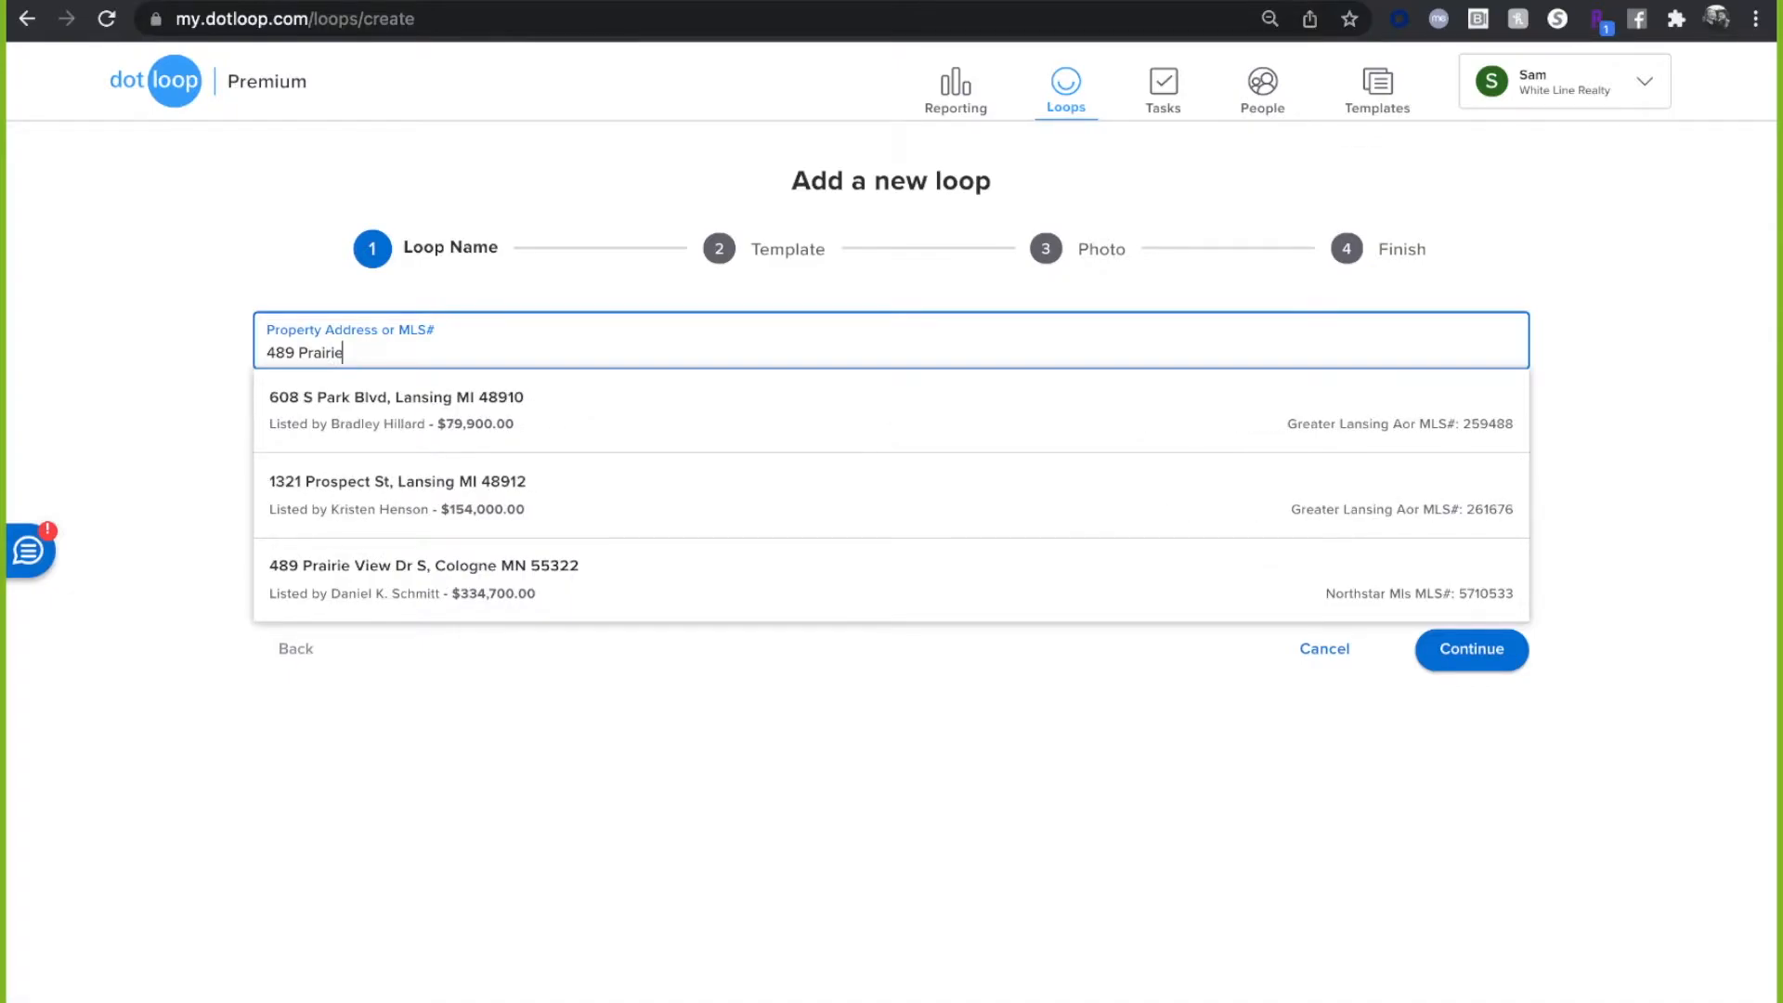
pyautogui.write('Blvd')
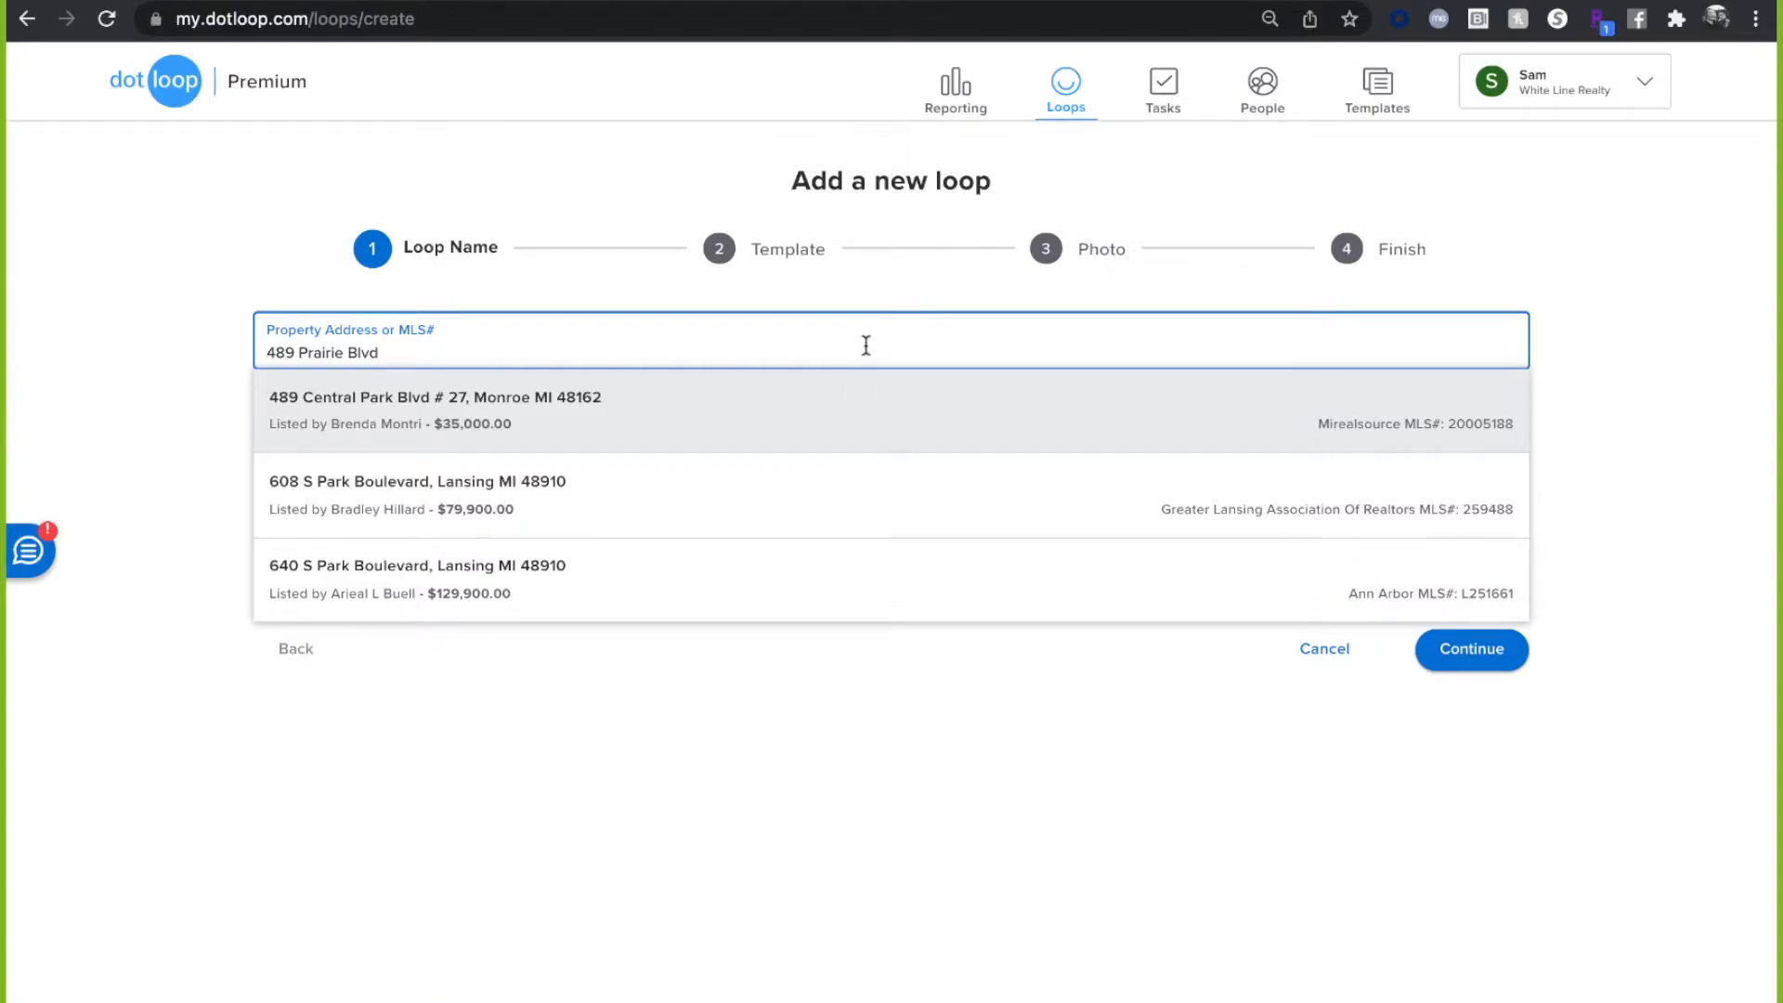
pyautogui.write(', Burlington')
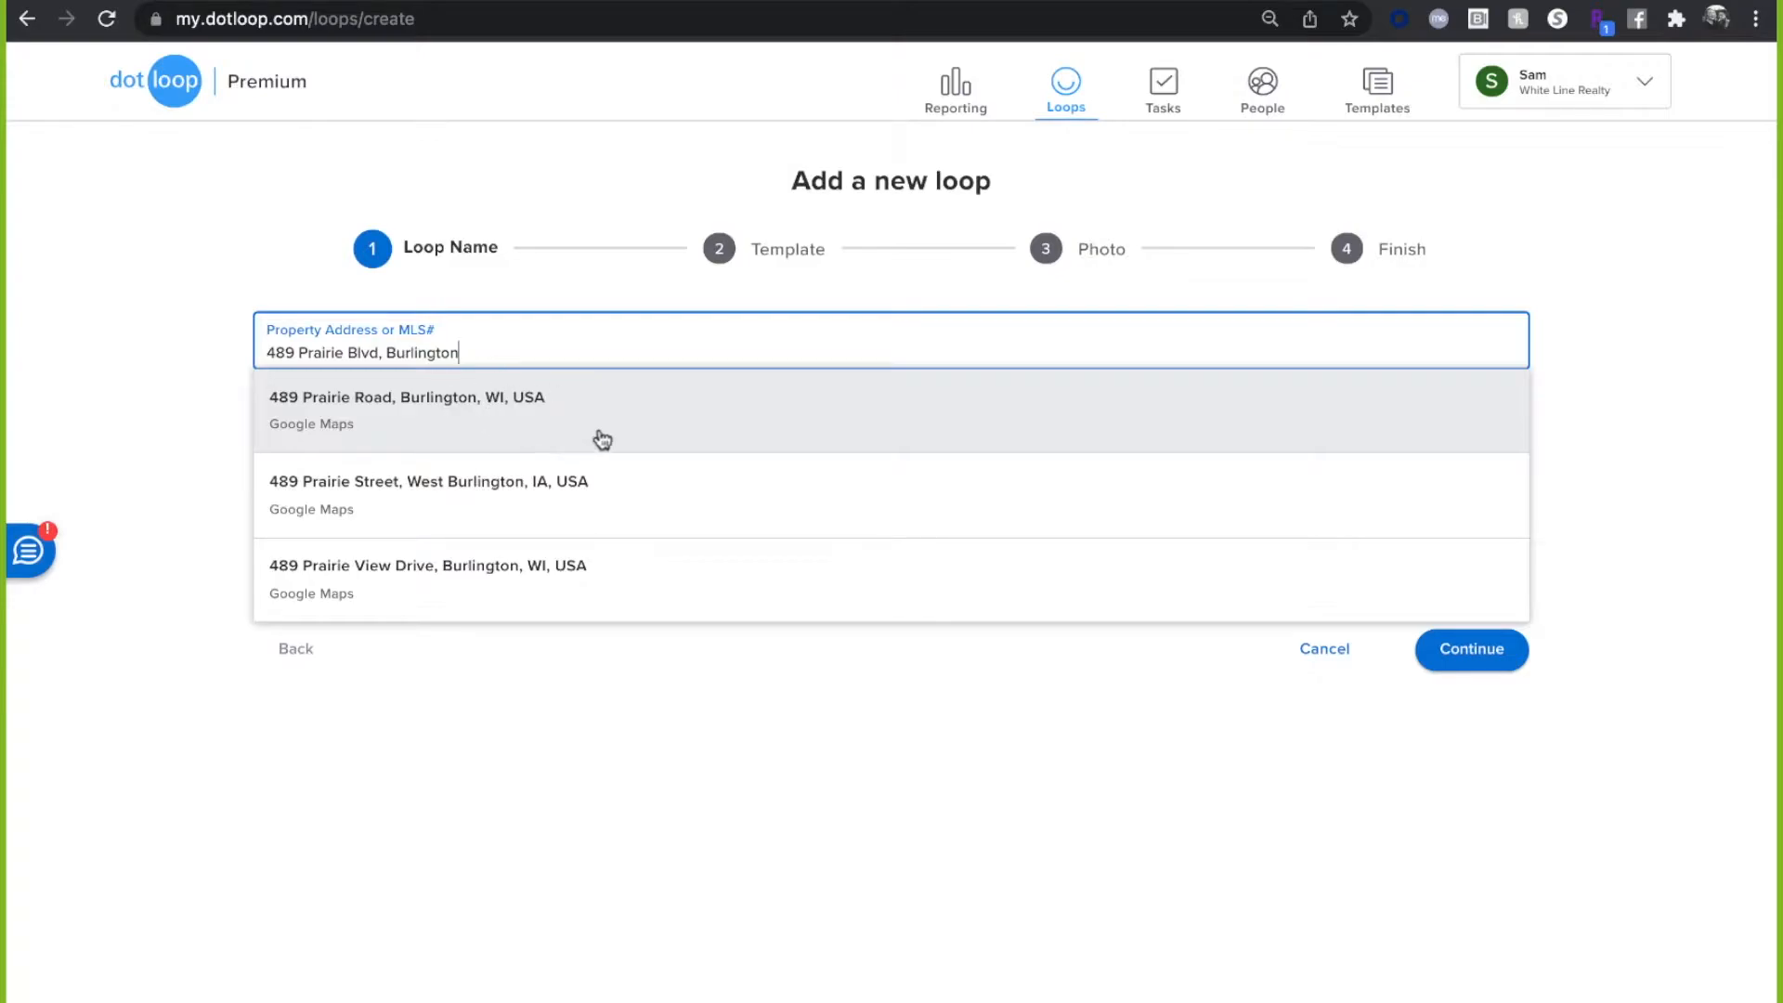
pyautogui.click(550, 412)
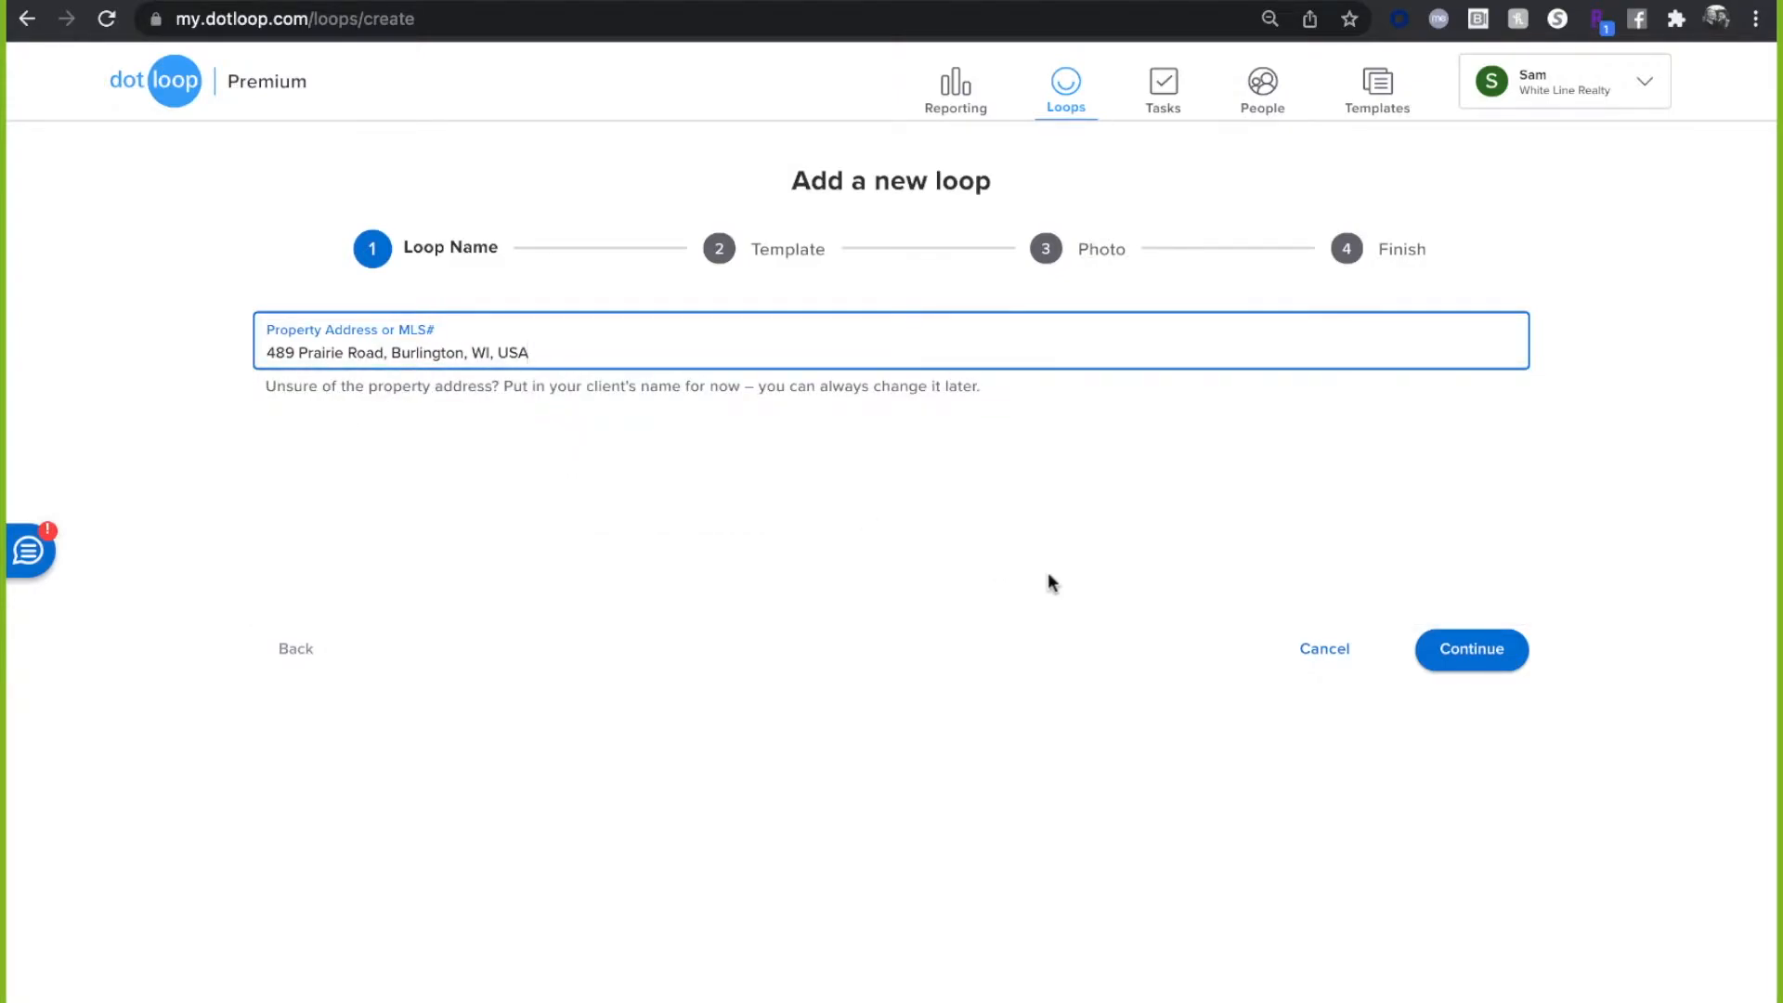
pyautogui.click(1469, 655)
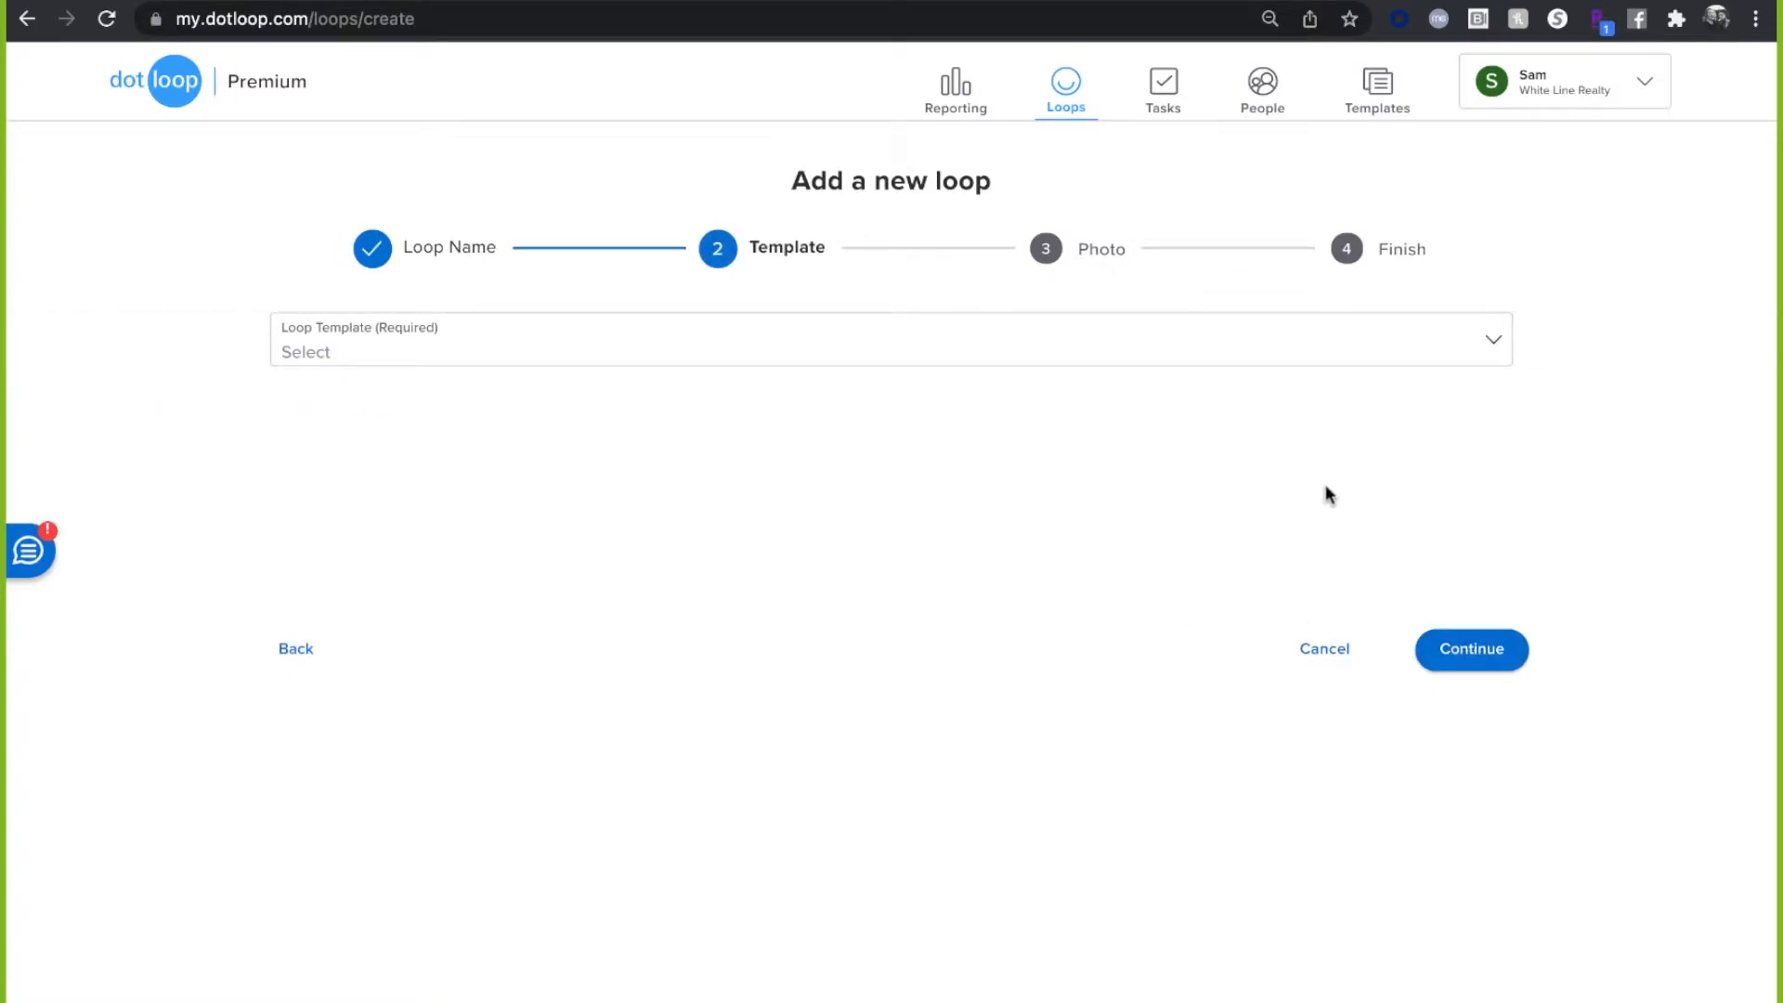
# - Choose the Listing Loop template and continue to the Photo step
pyautogui.click(1500, 356)
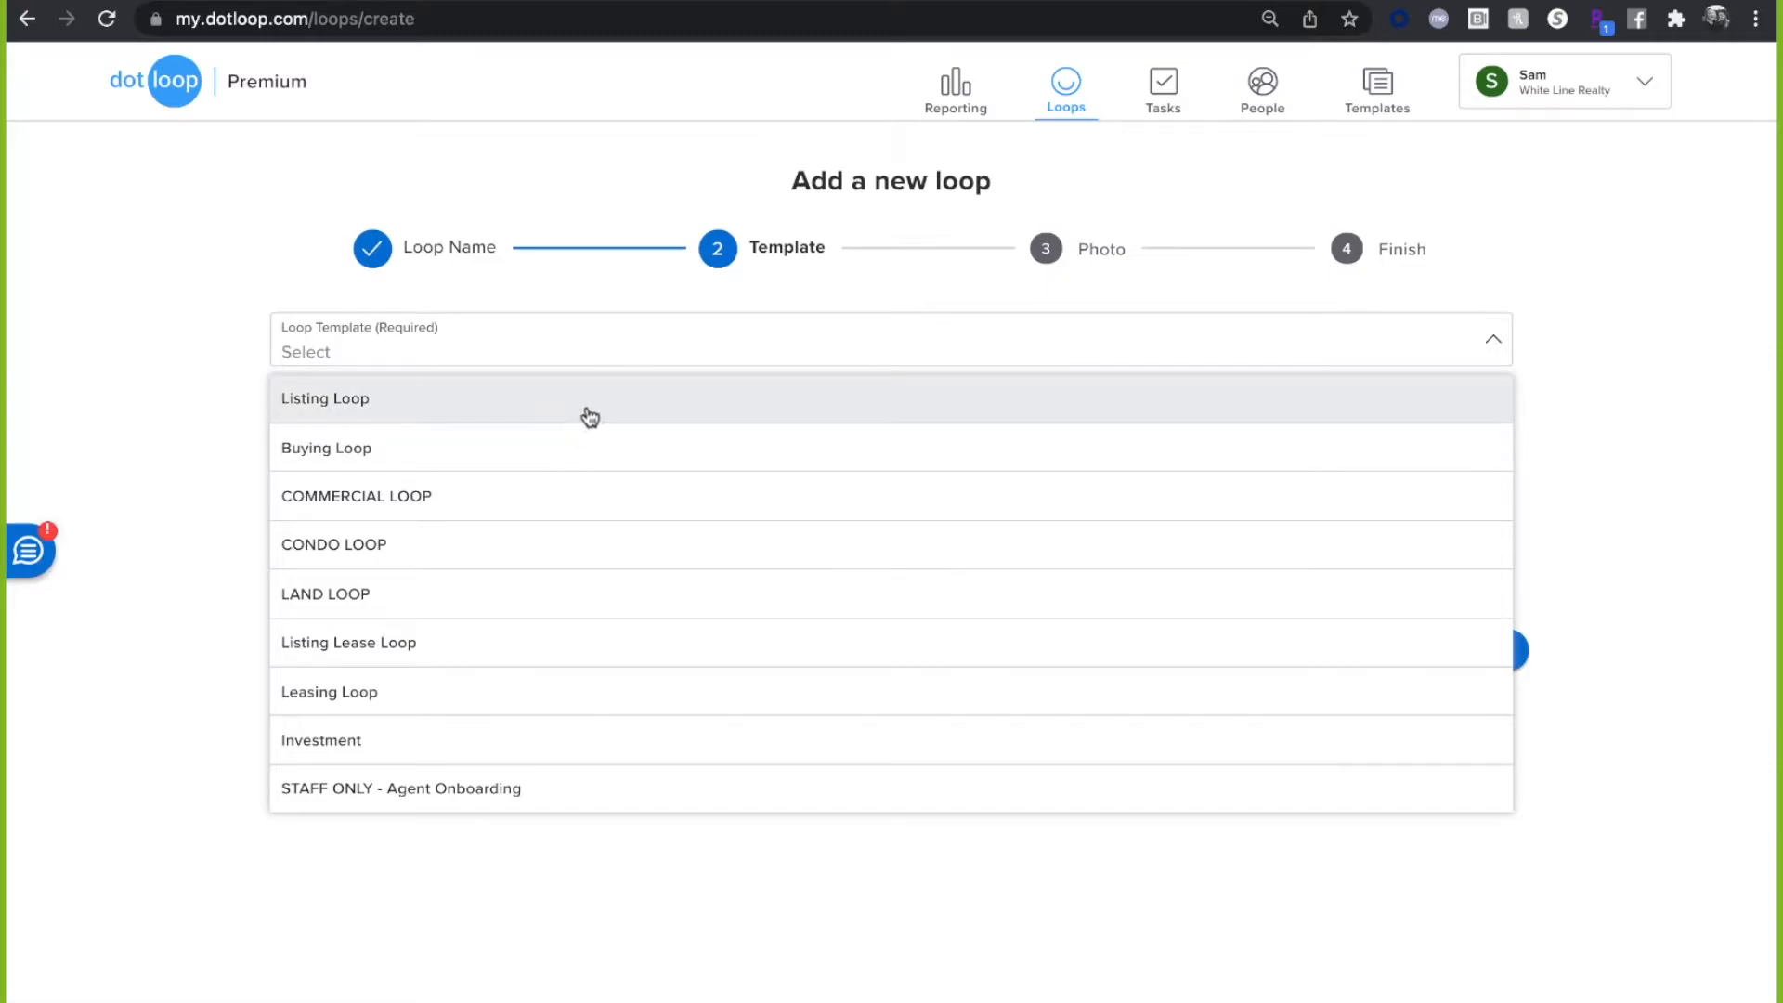
pyautogui.click(667, 412)
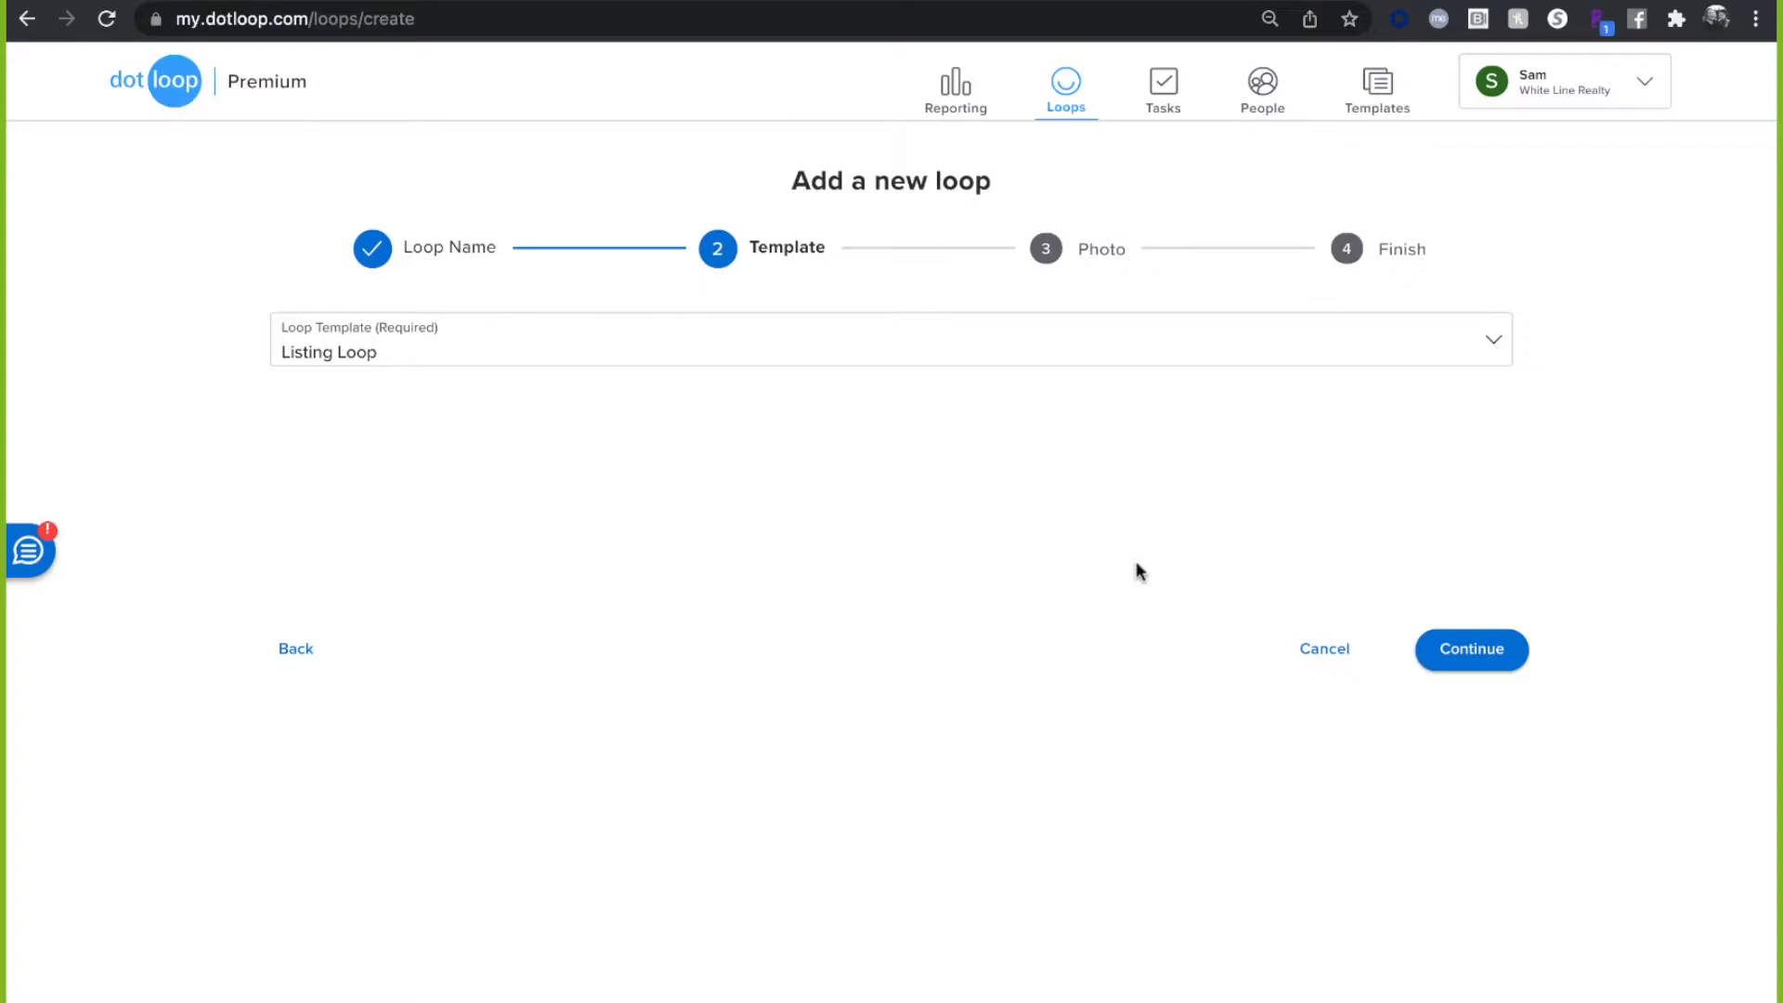
pyautogui.click(1485, 650)
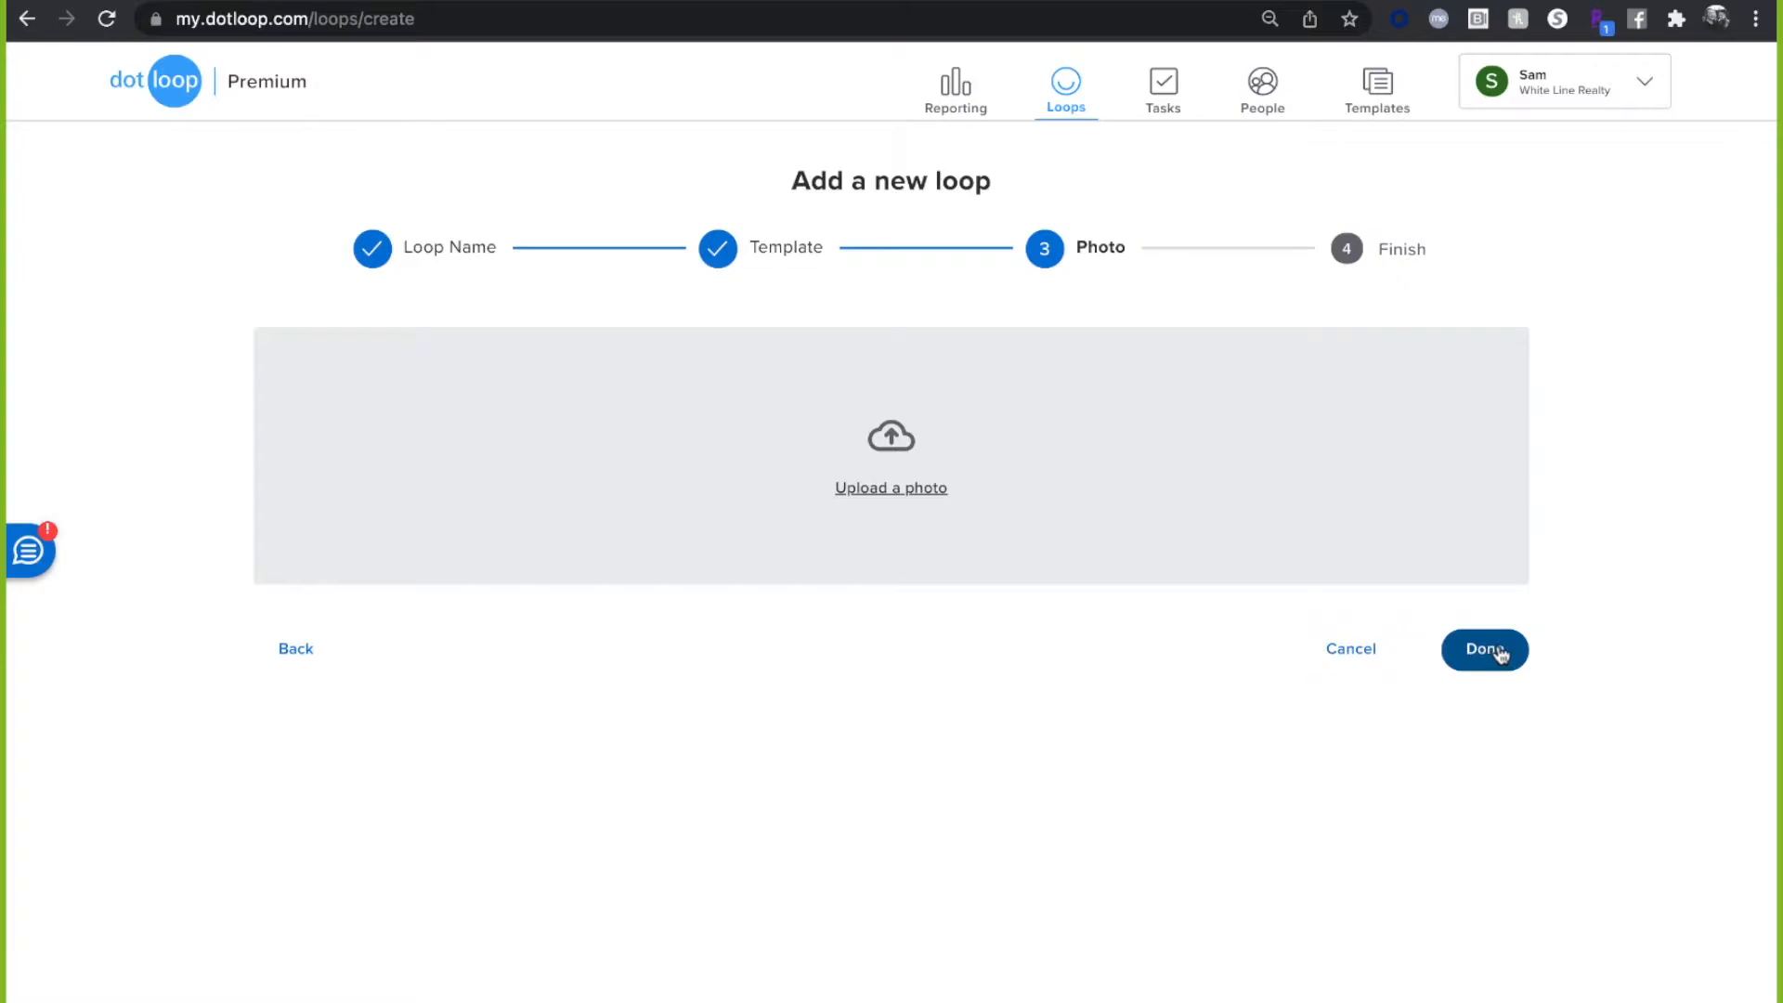
# - Finish the loop without a photo and open the 489 Prairie Road loop
pyautogui.click(1501, 653)
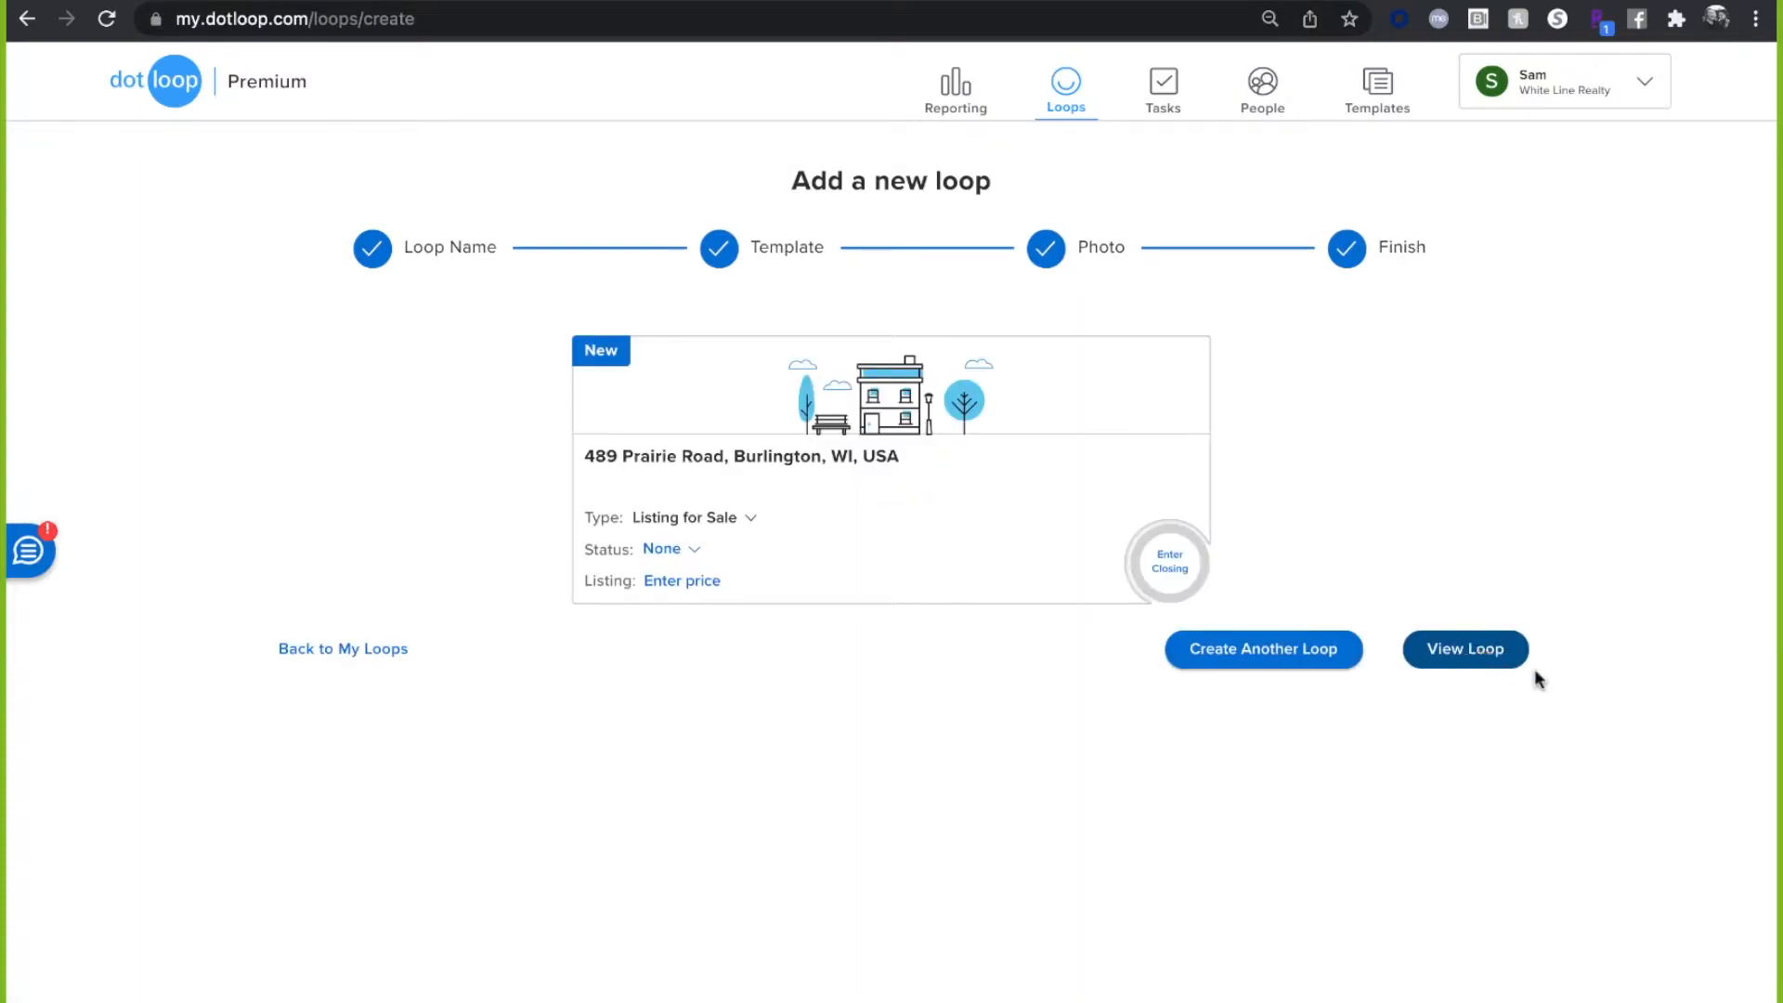
pyautogui.click(1476, 652)
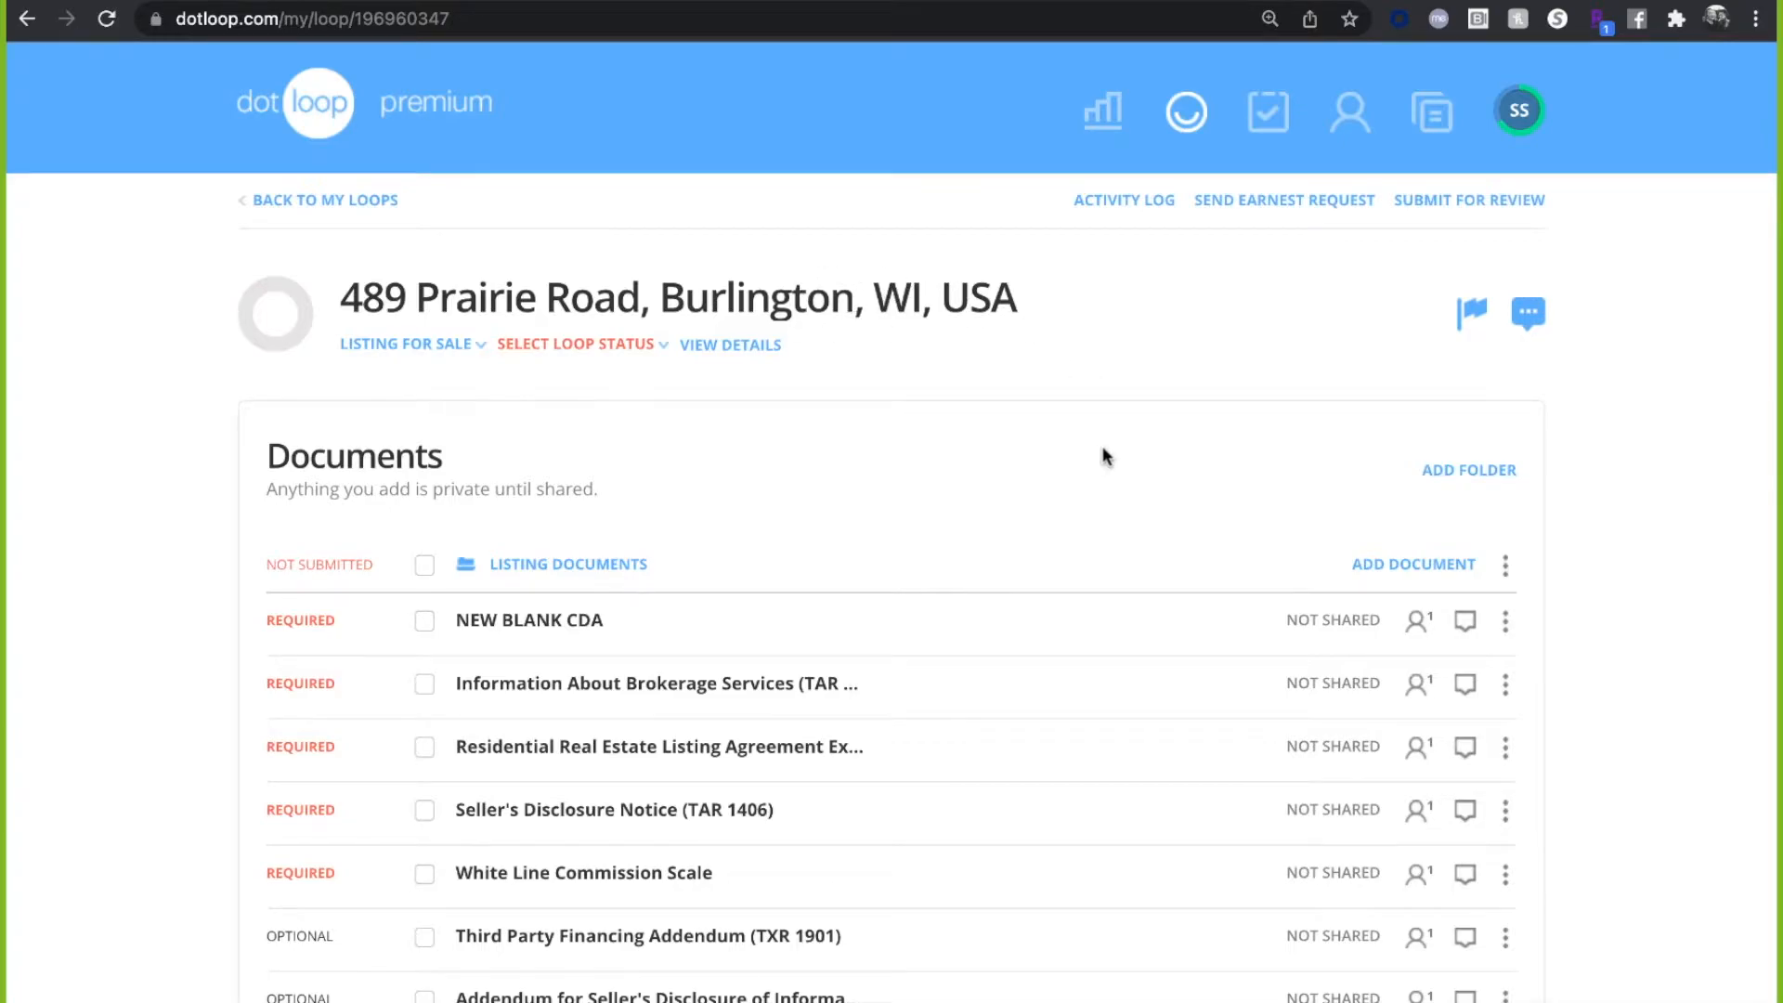
# - Scroll past Documents and People to the Listing Checklist tasks like Create CMA and Meet With Clients
pyautogui.scroll(-1, 1103, 454)
pyautogui.scroll(-3, 1103, 454)
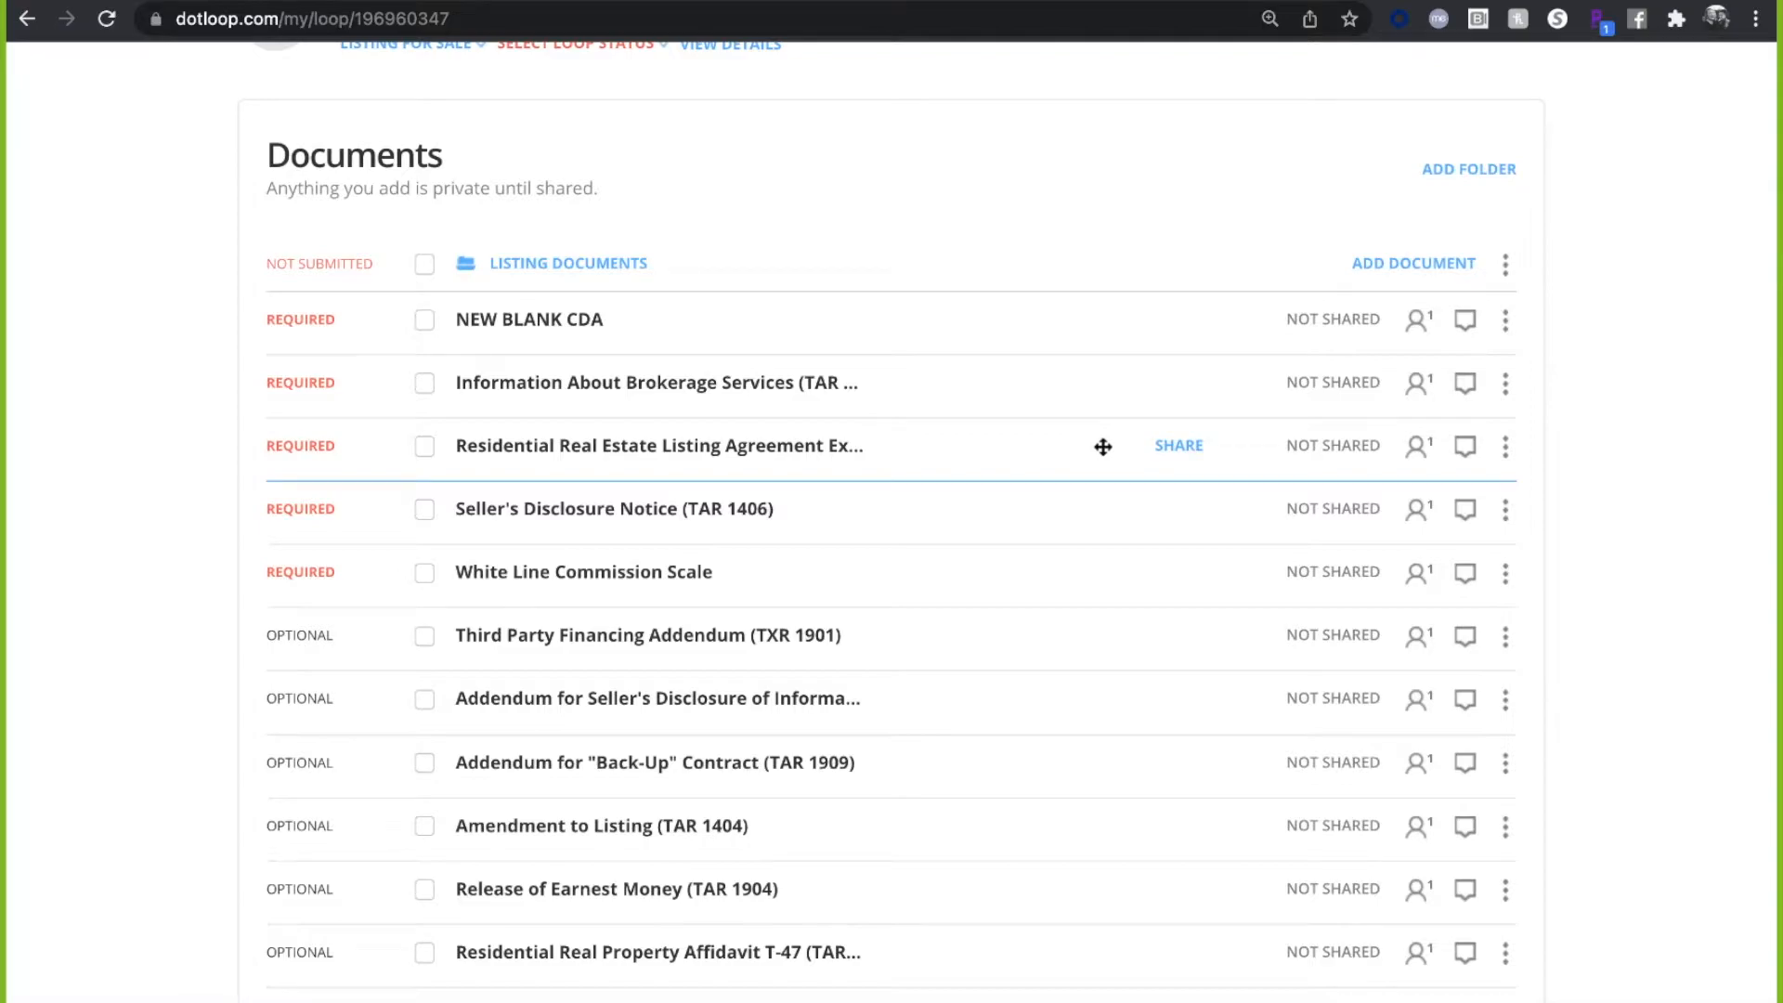
pyautogui.scroll(-2, 1050, 447)
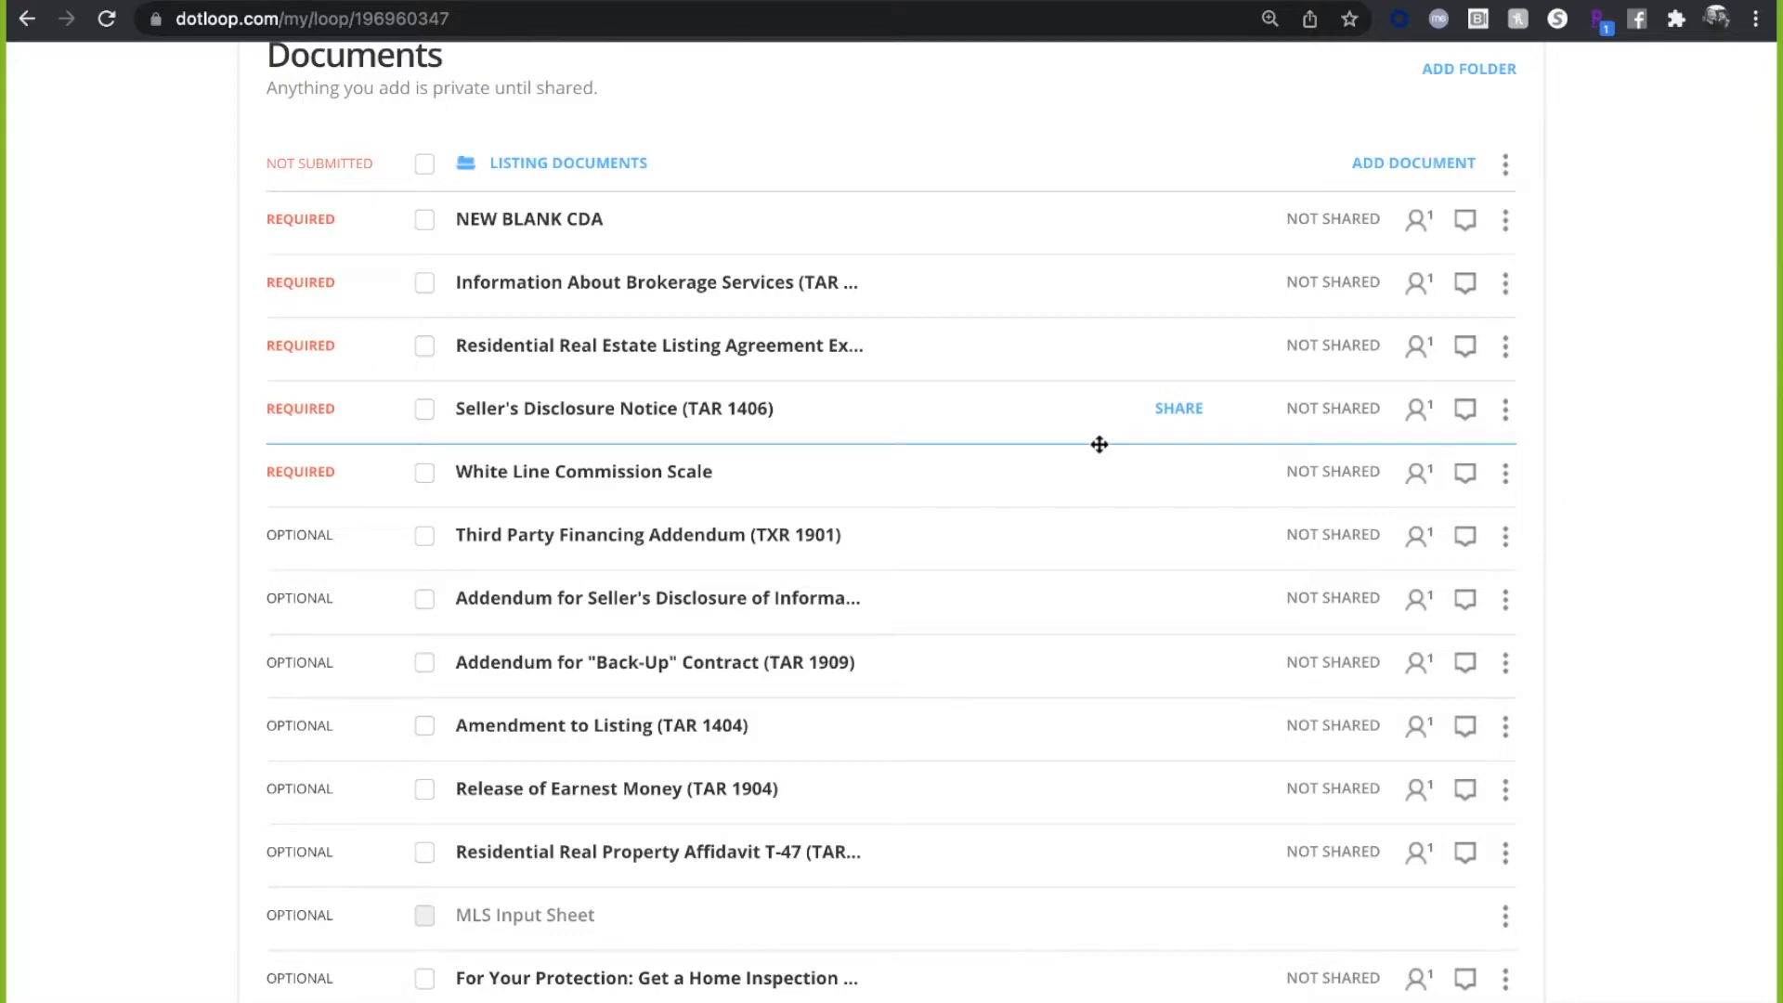
pyautogui.moveTo(1099, 445); pyautogui.dragTo(379, 443)
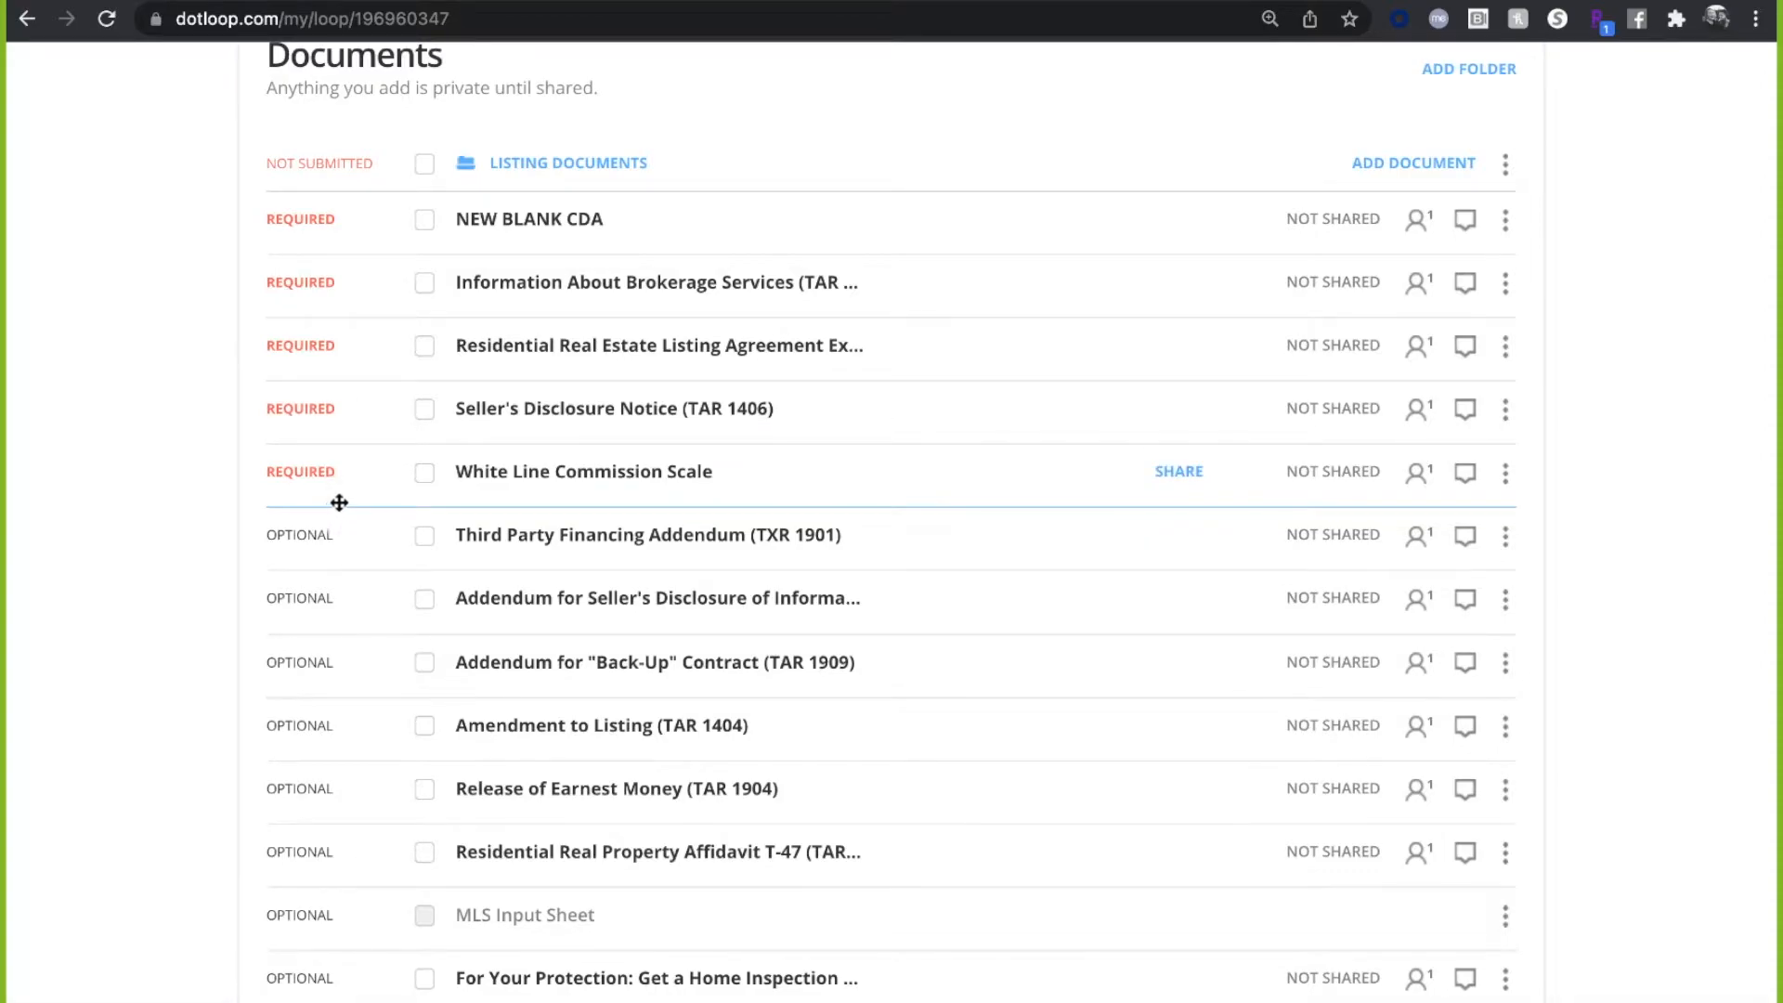
pyautogui.scroll(-1, 348, 502)
pyautogui.scroll(-5, 348, 503)
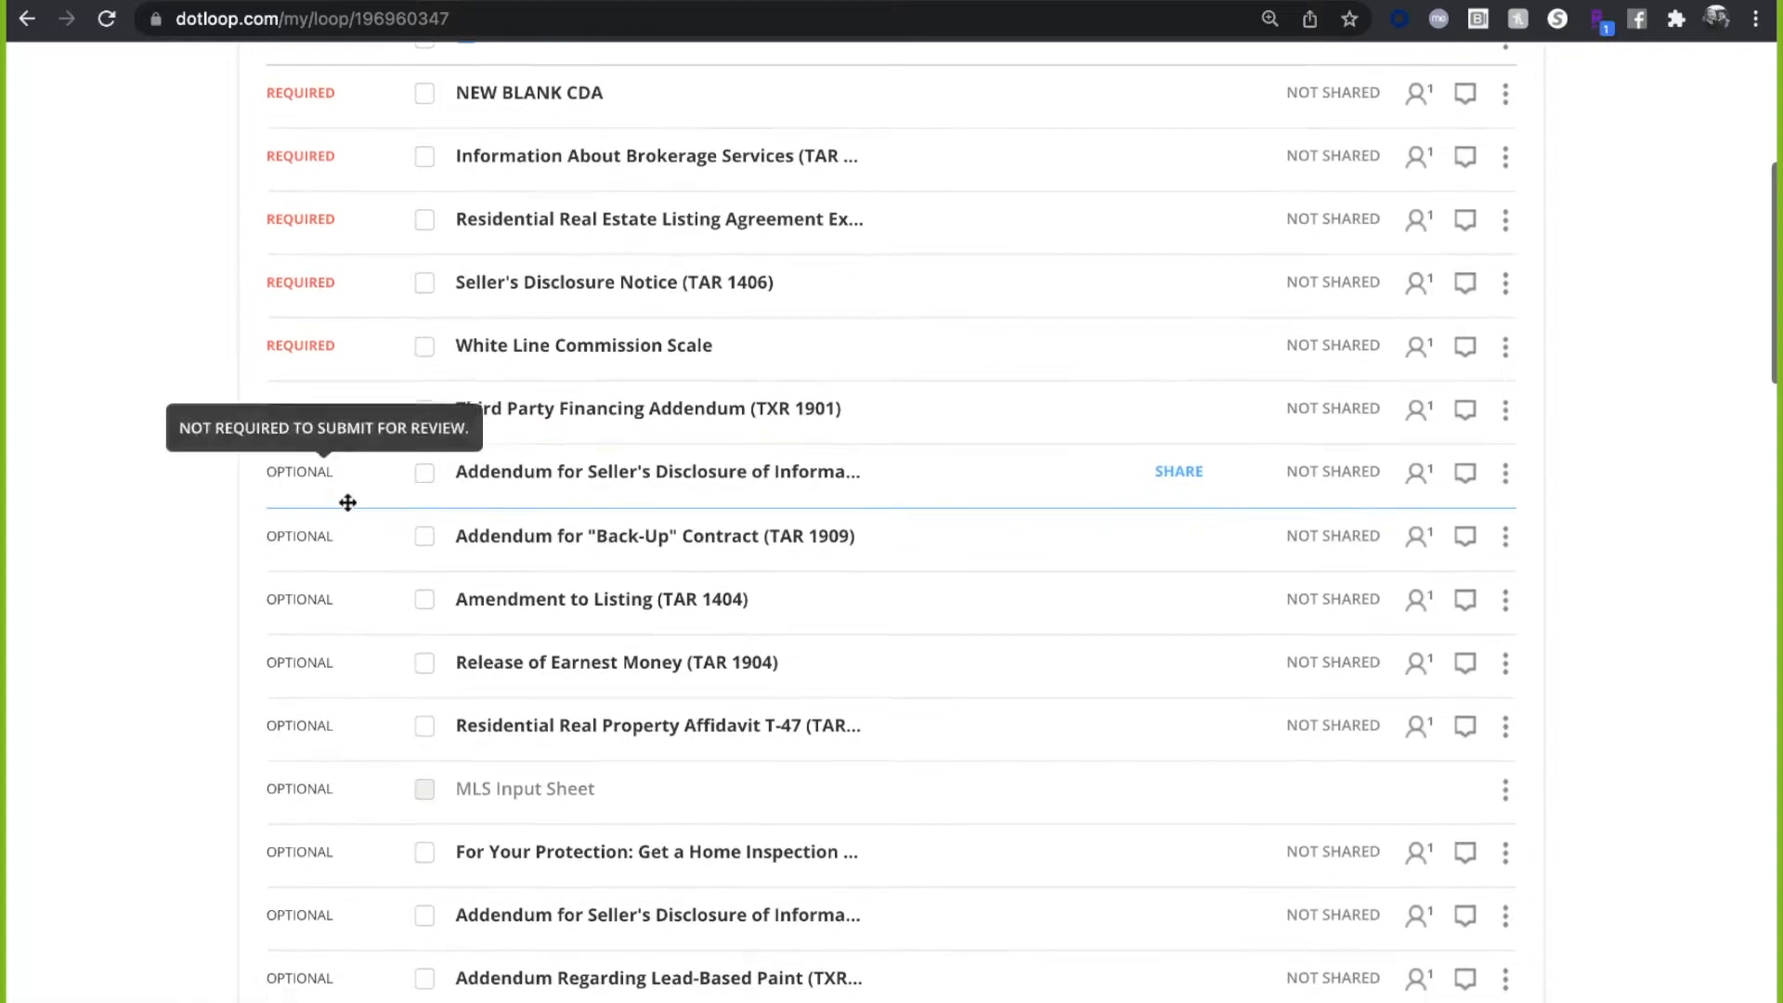
pyautogui.scroll(-2, 349, 502)
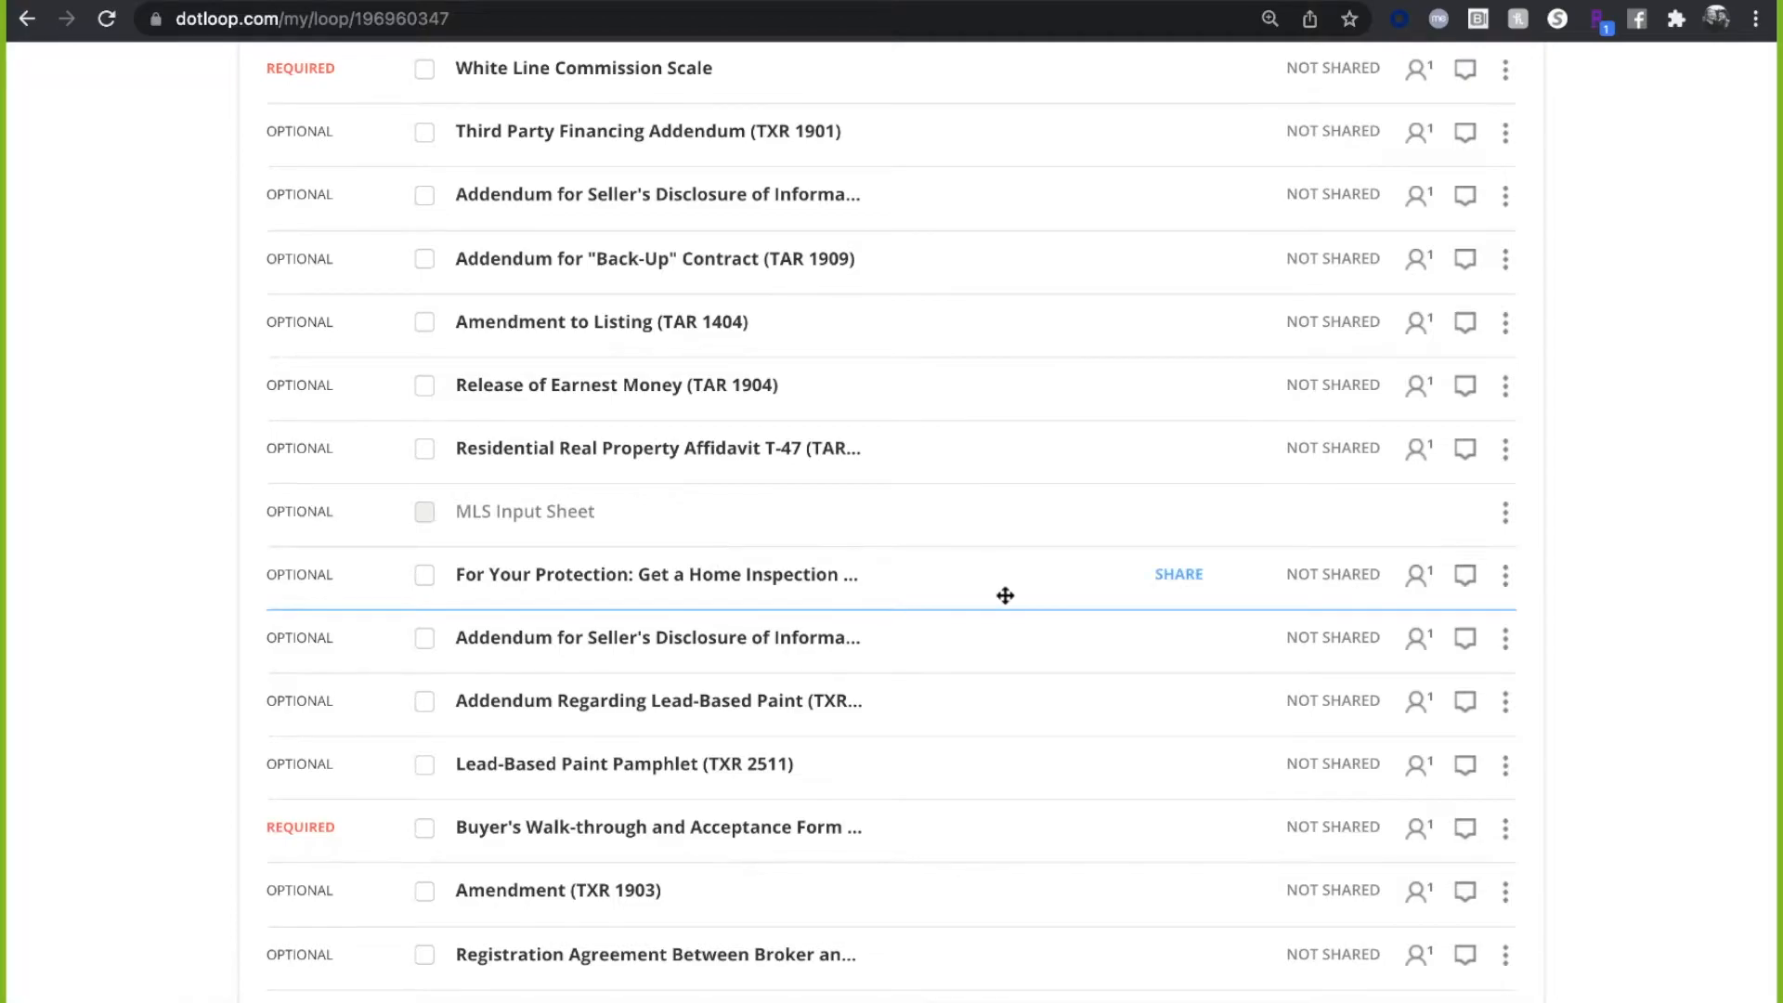
pyautogui.scroll(-1, 1004, 593)
pyautogui.scroll(-5, 1001, 591)
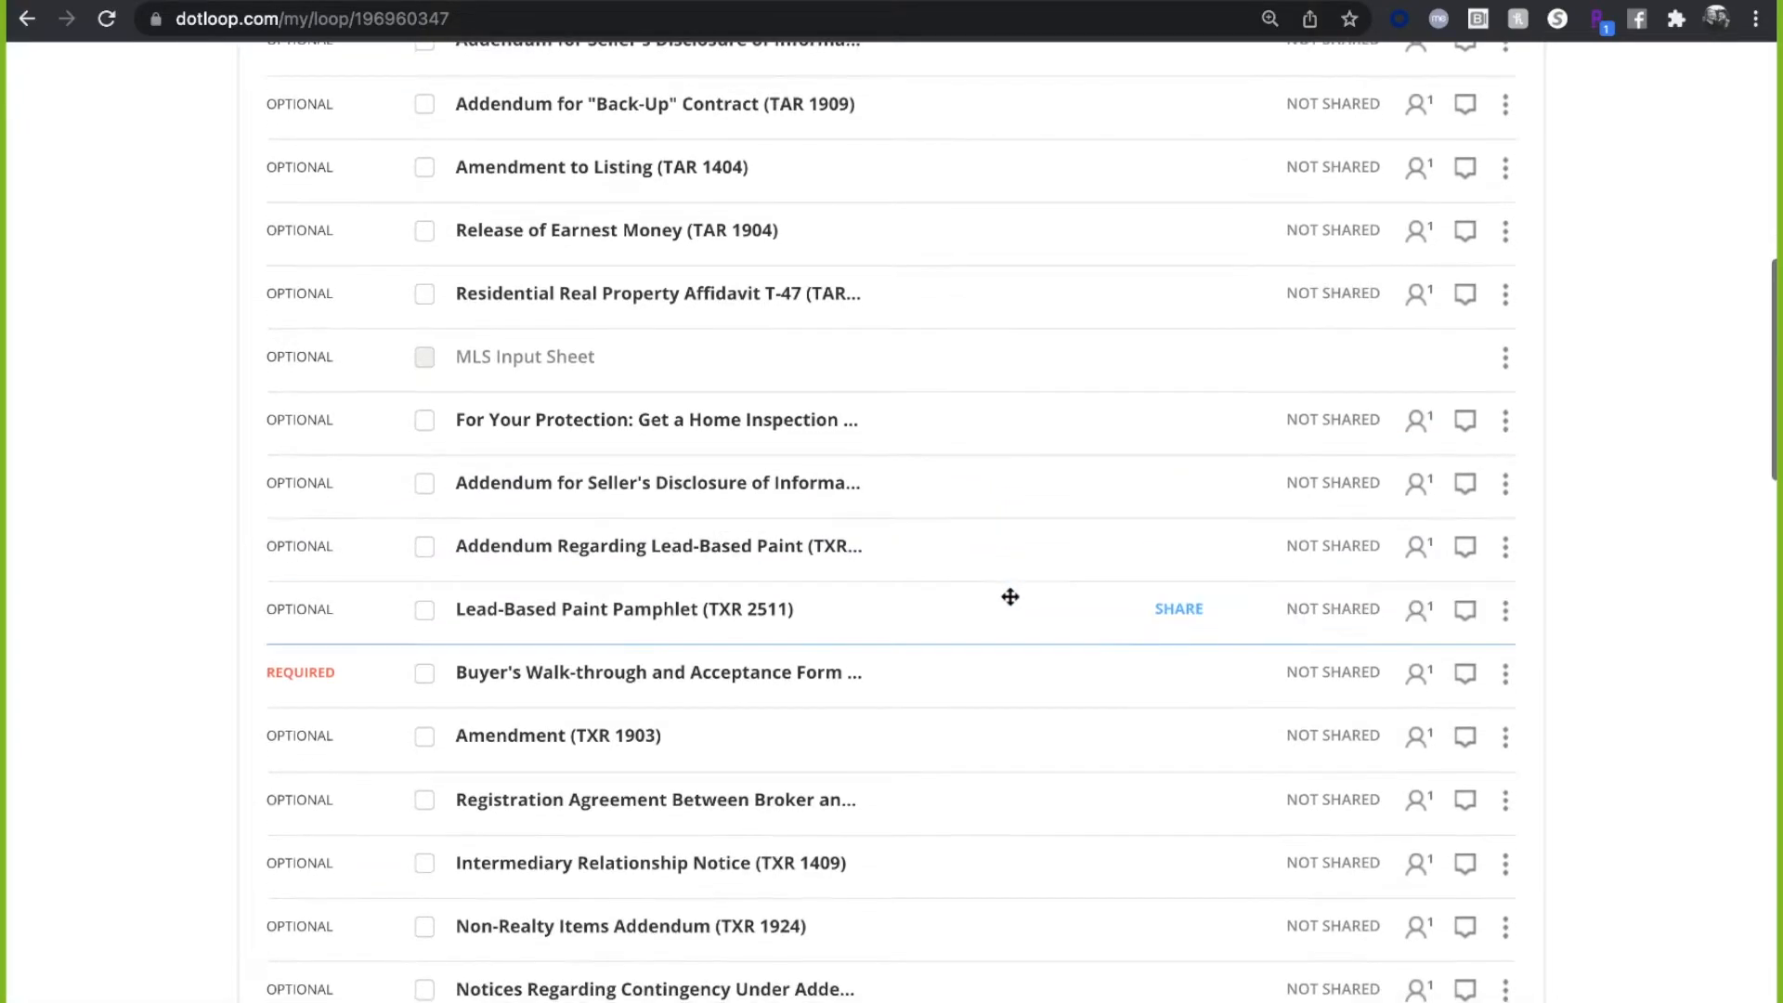
pyautogui.scroll(-4, 1011, 598)
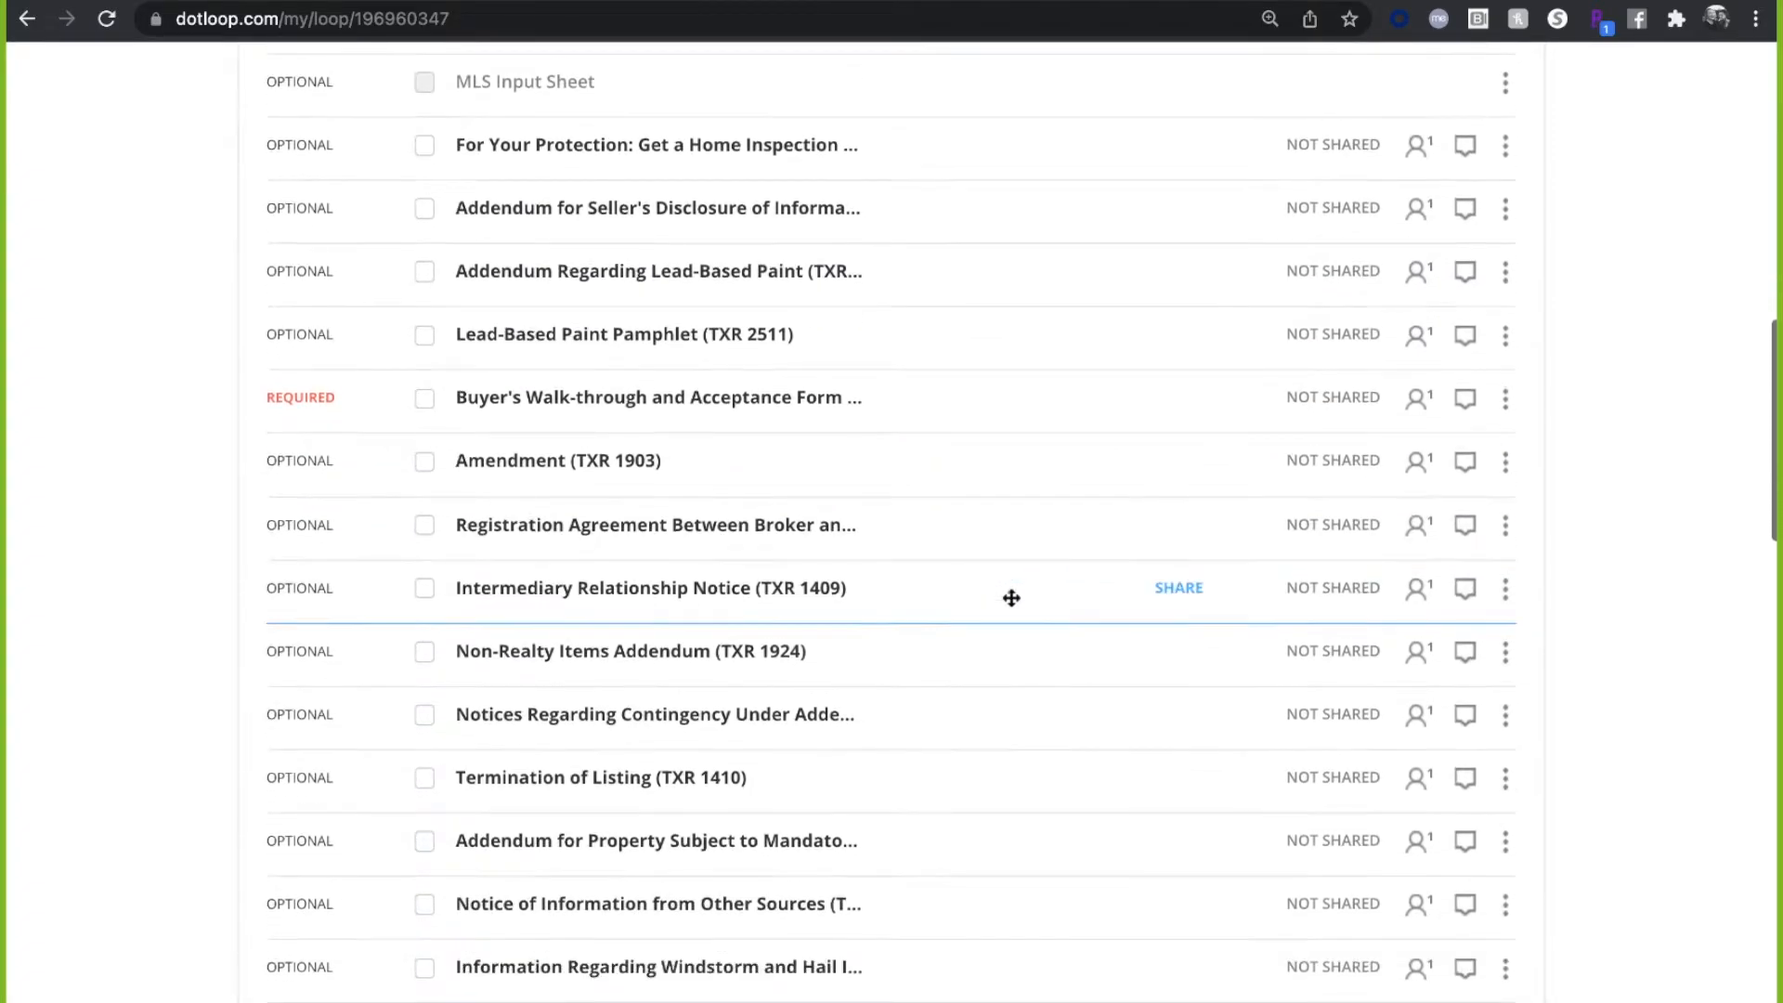
pyautogui.scroll(-1, 1011, 598)
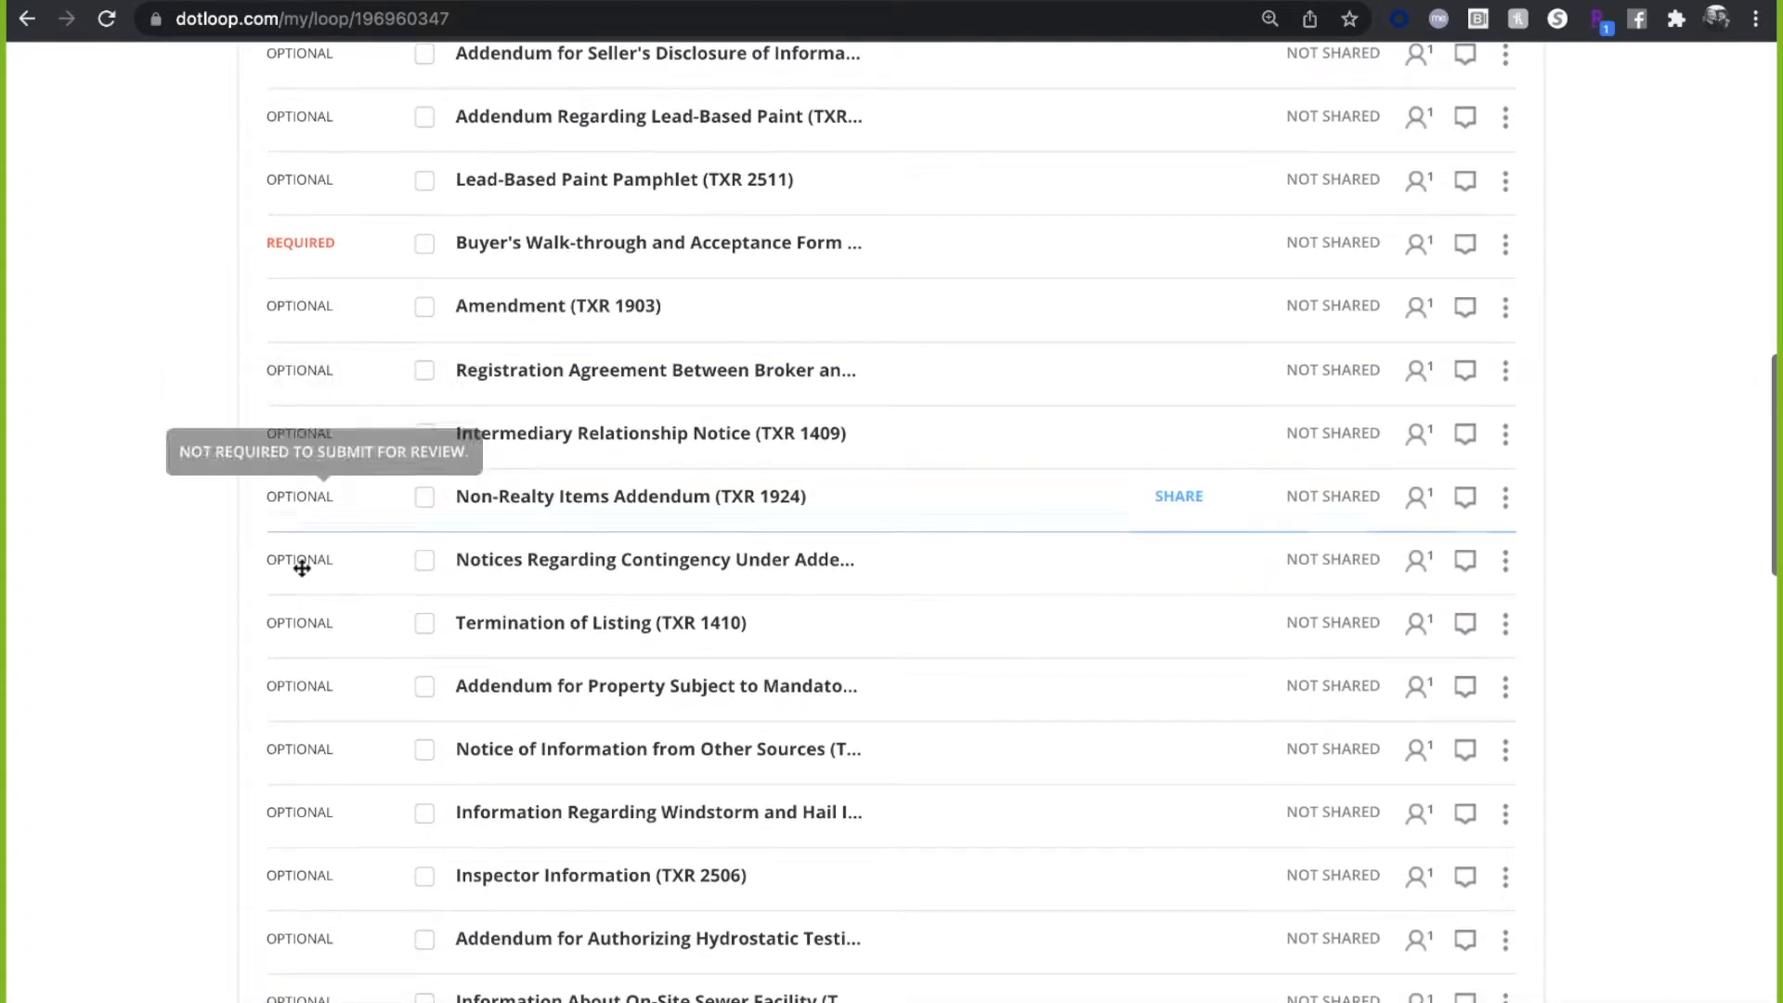
pyautogui.scroll(-3, 11, 679)
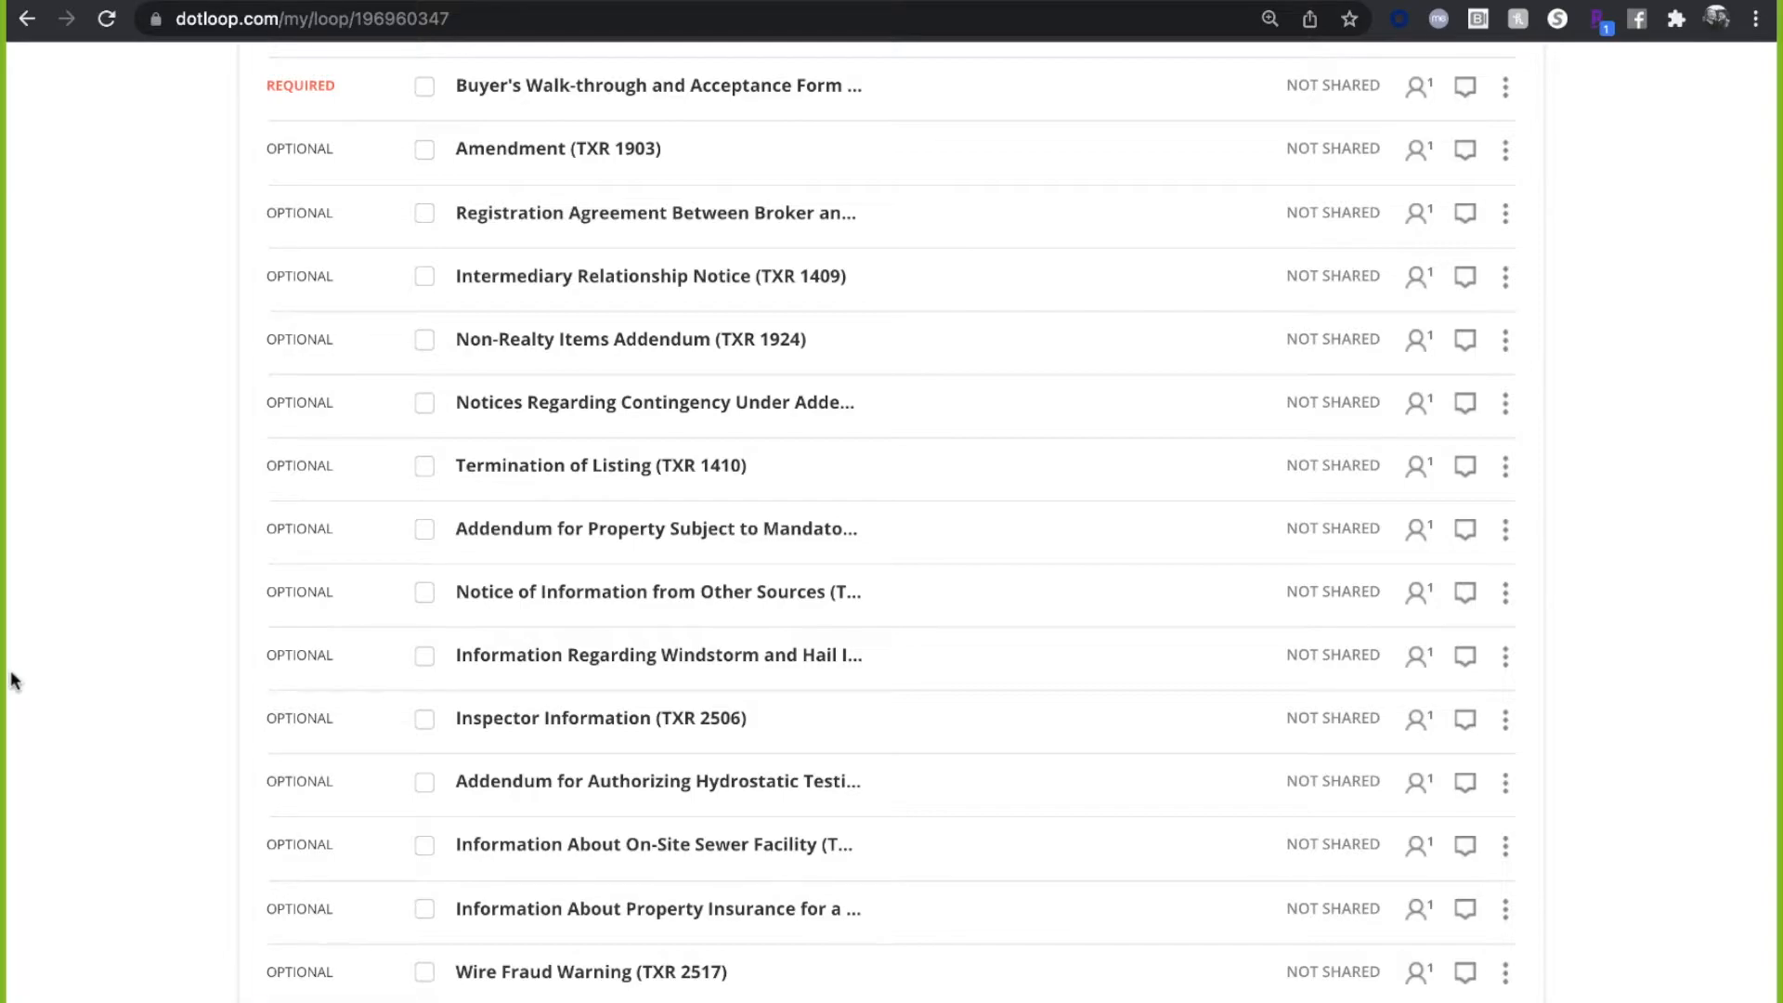
pyautogui.scroll(1, 11, 679)
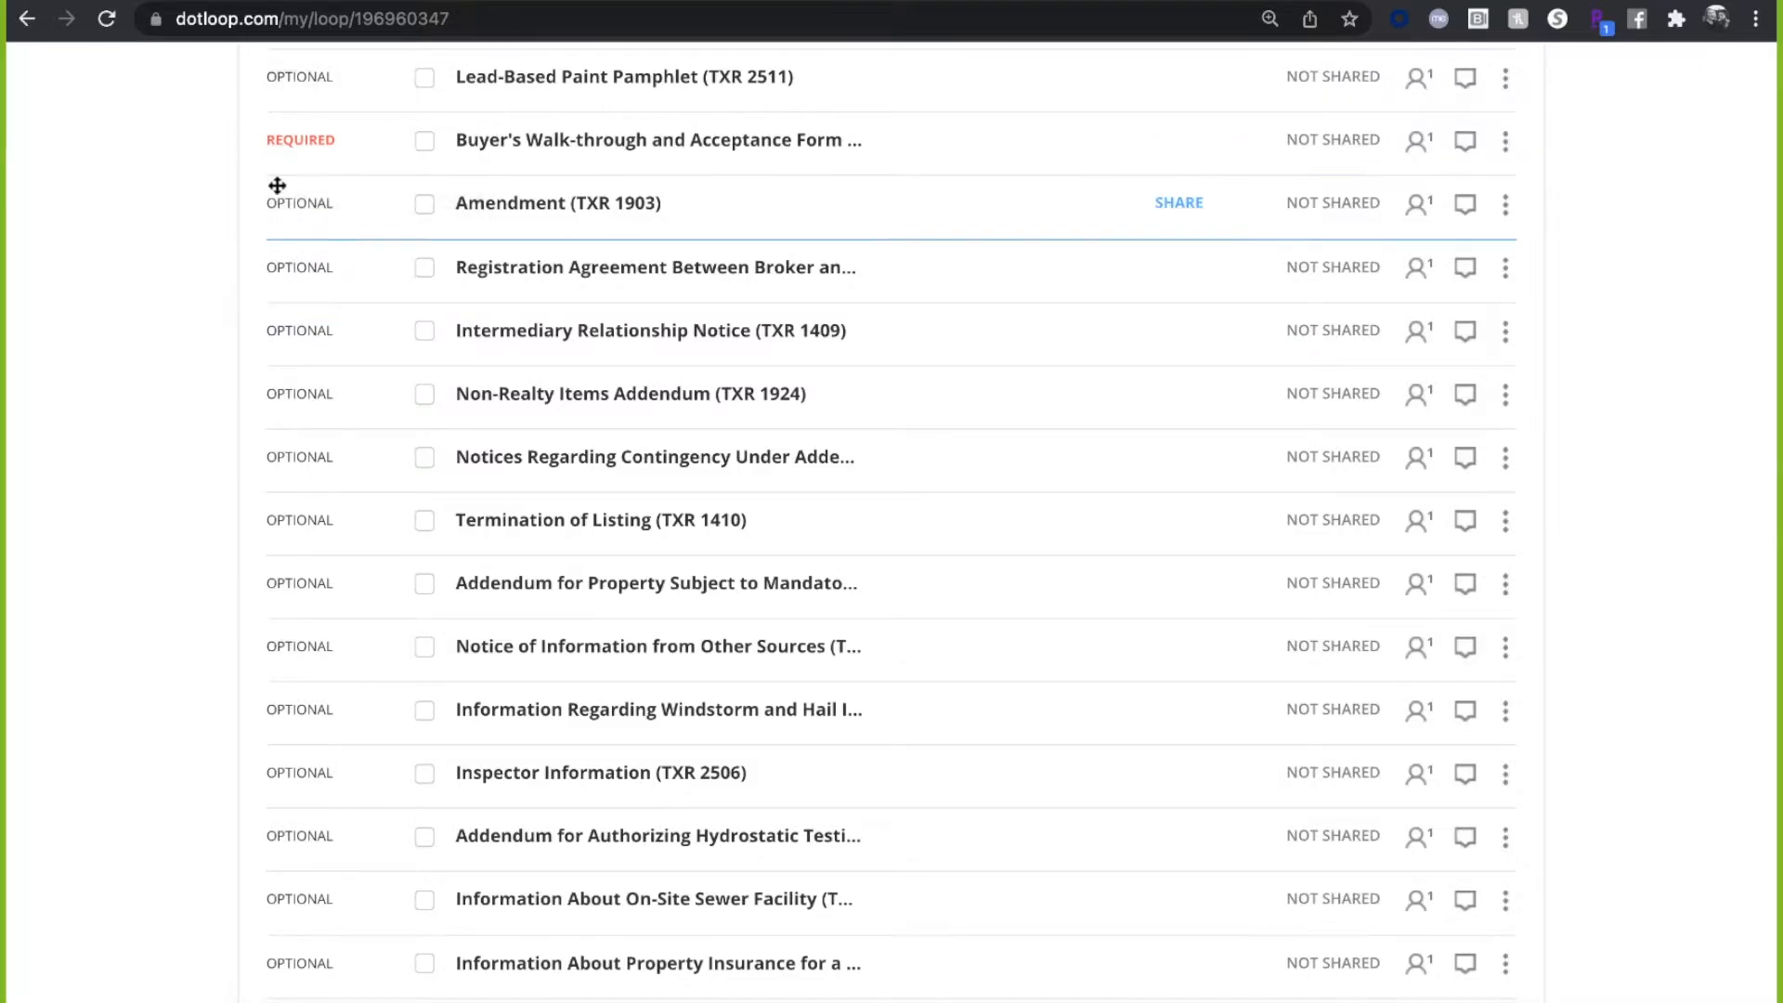
pyautogui.scroll(-3, 4, 351)
pyautogui.scroll(-5, 5, 351)
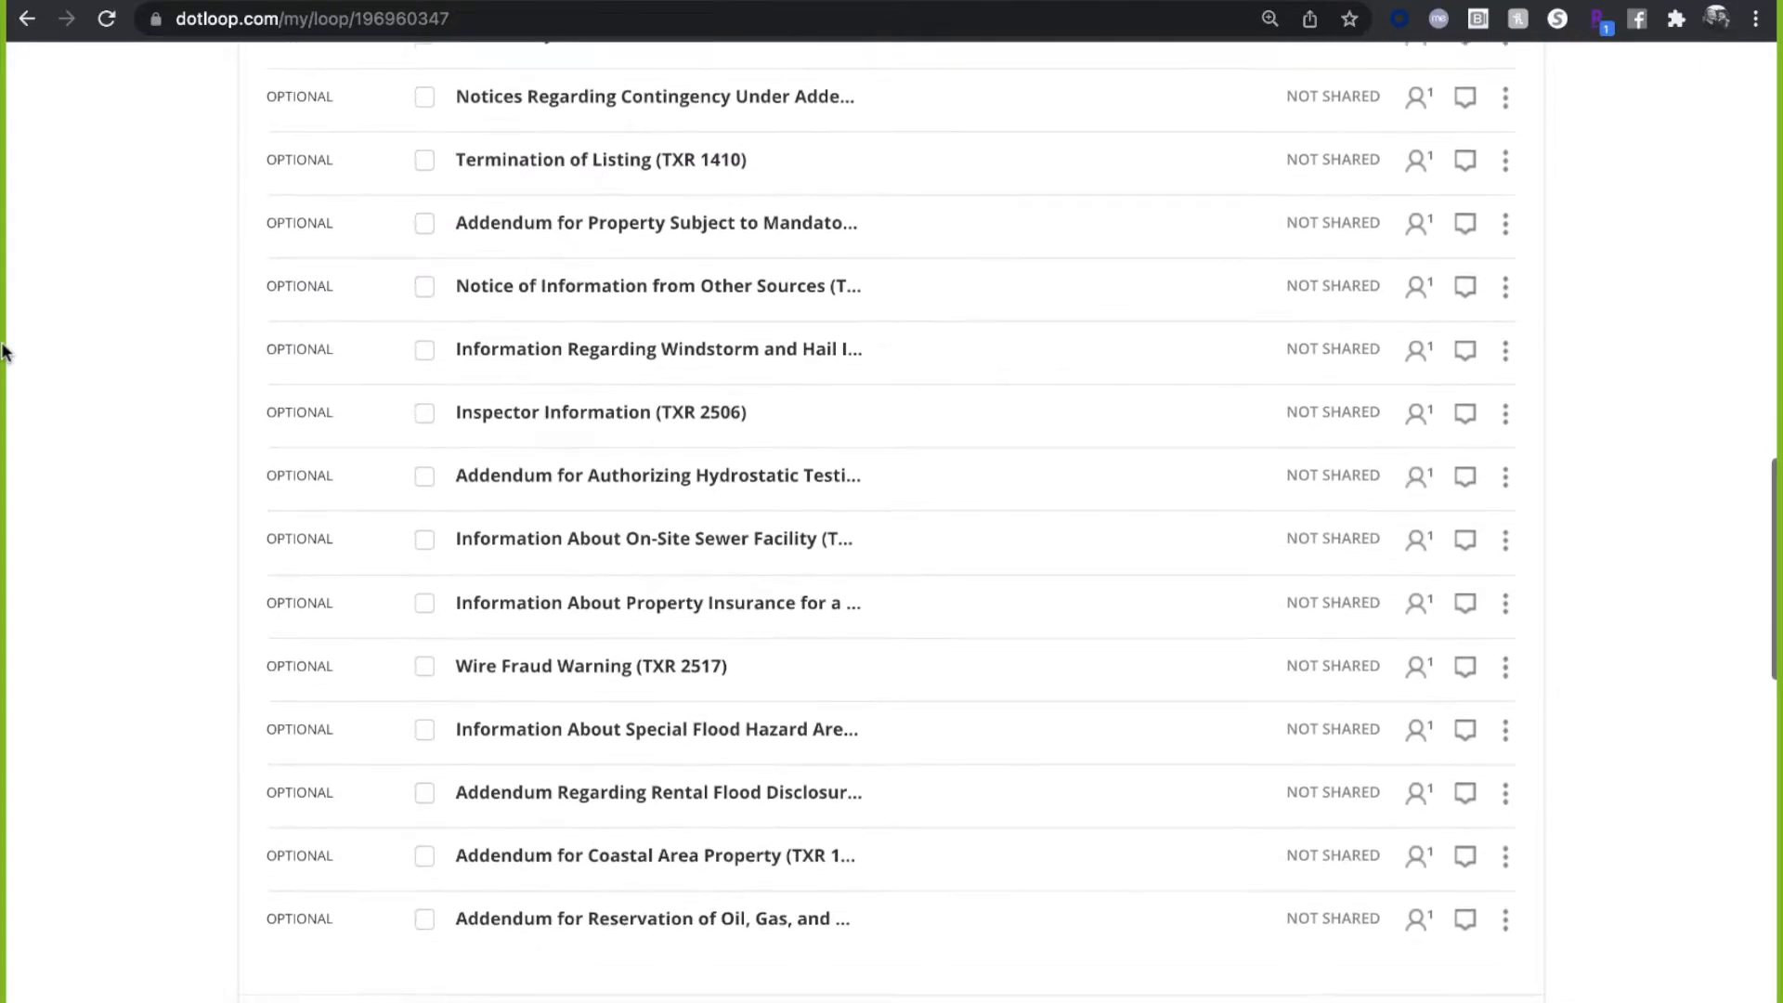
pyautogui.scroll(-4, 5, 351)
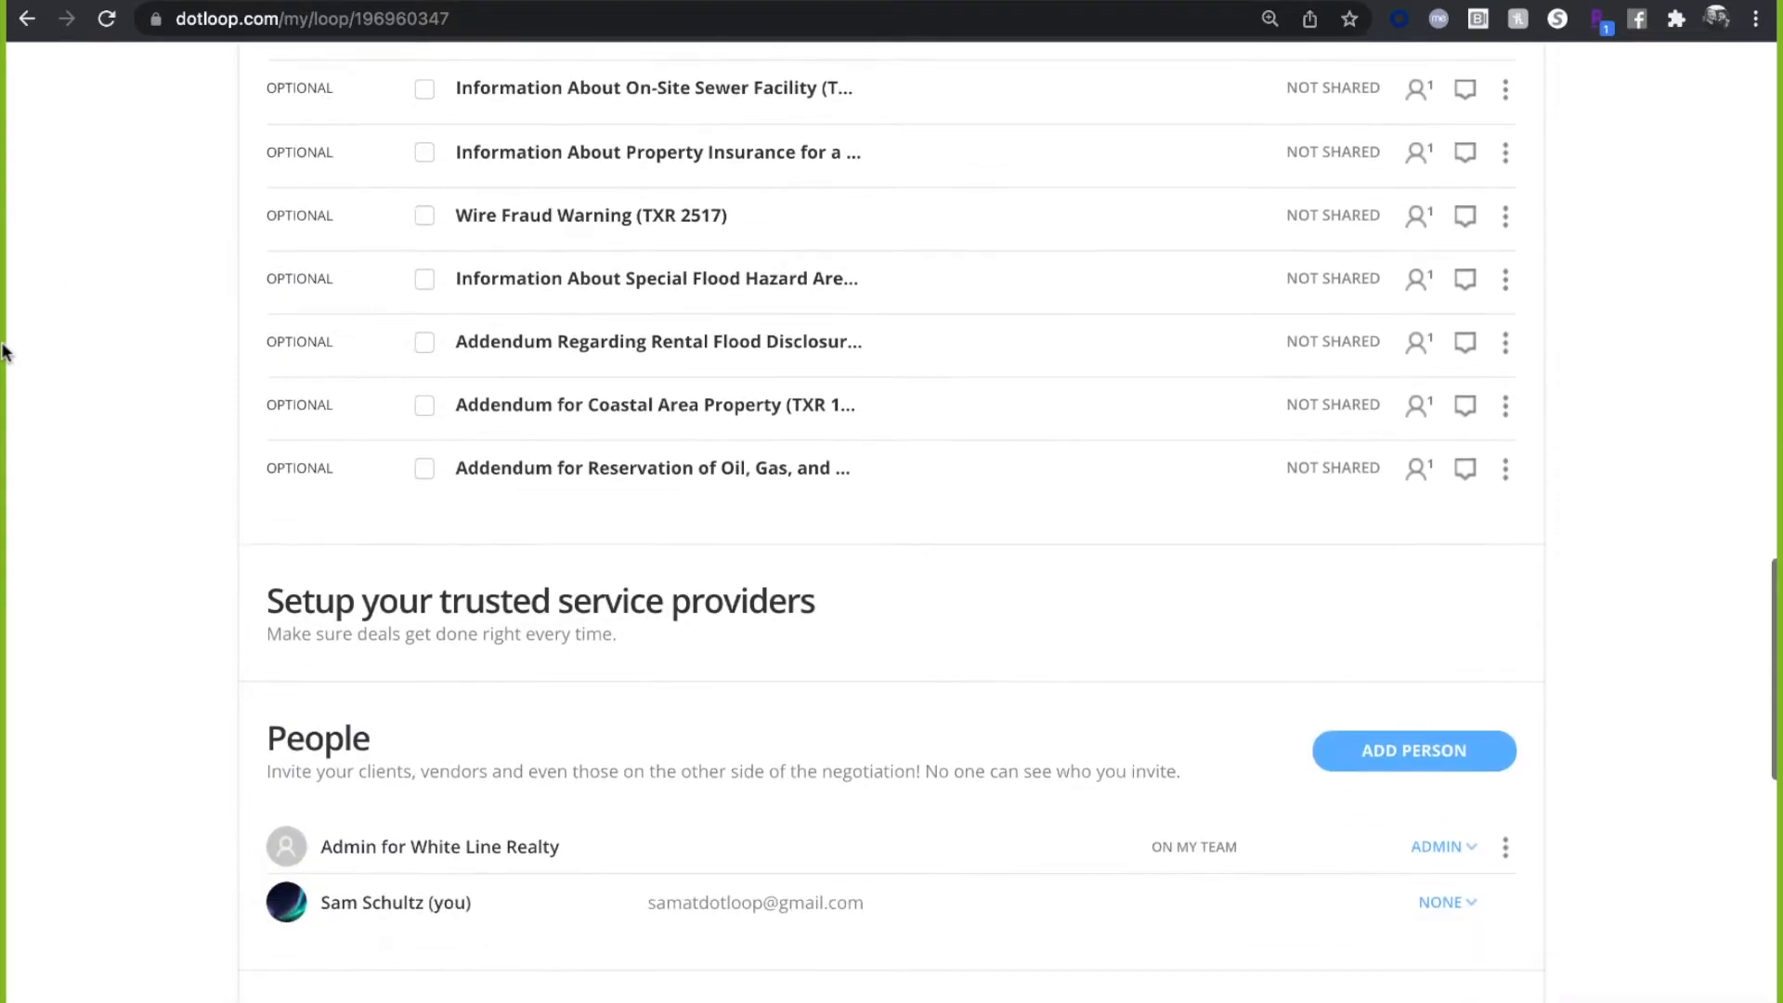
pyautogui.scroll(-2, 5, 351)
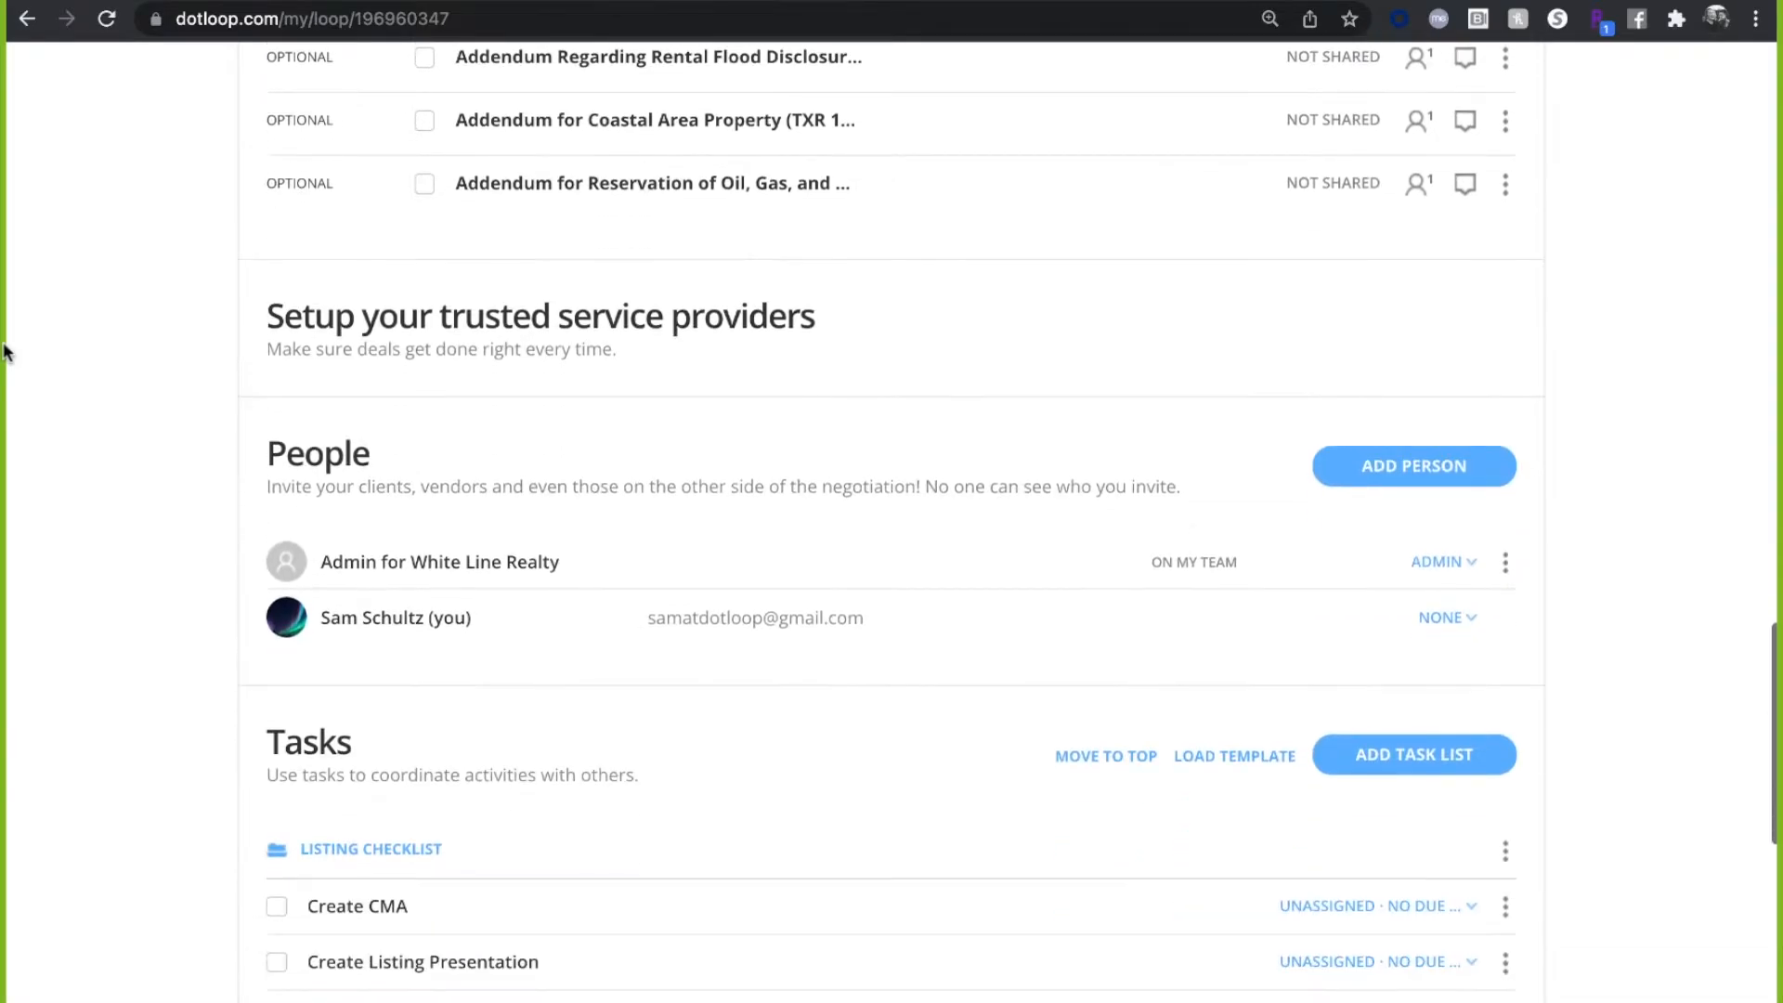
pyautogui.scroll(-4, 119, 628)
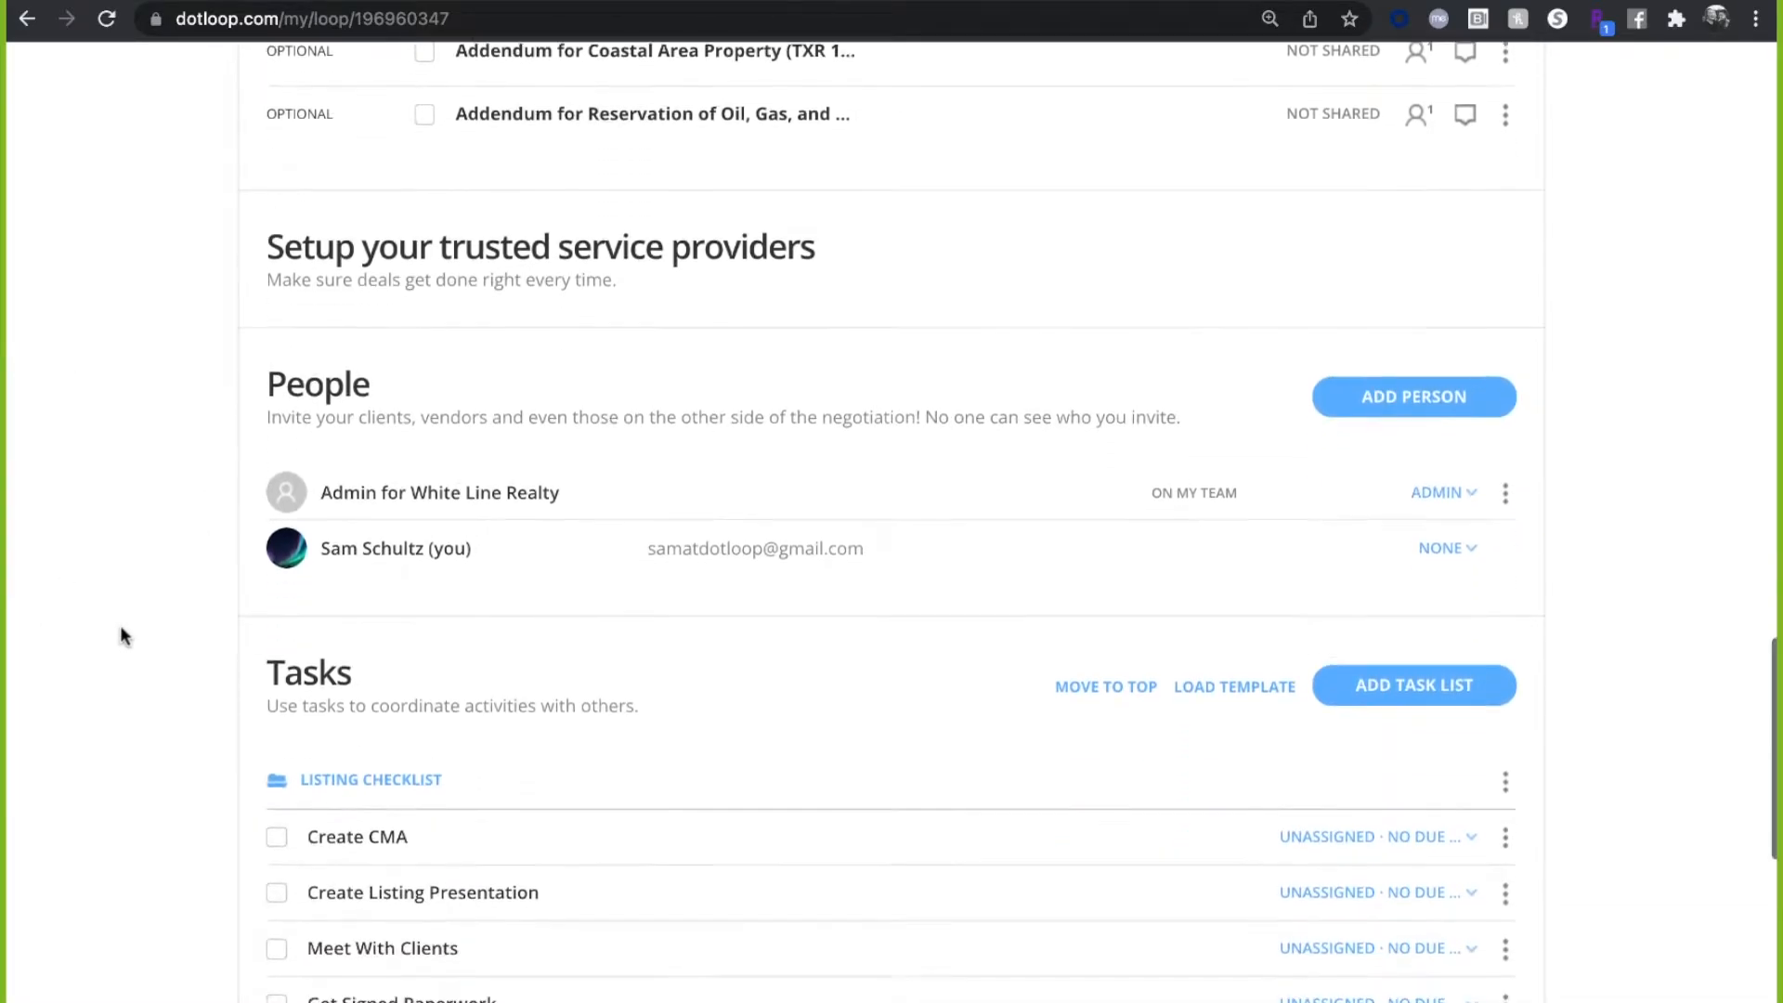
pyautogui.scroll(-2, 128, 613)
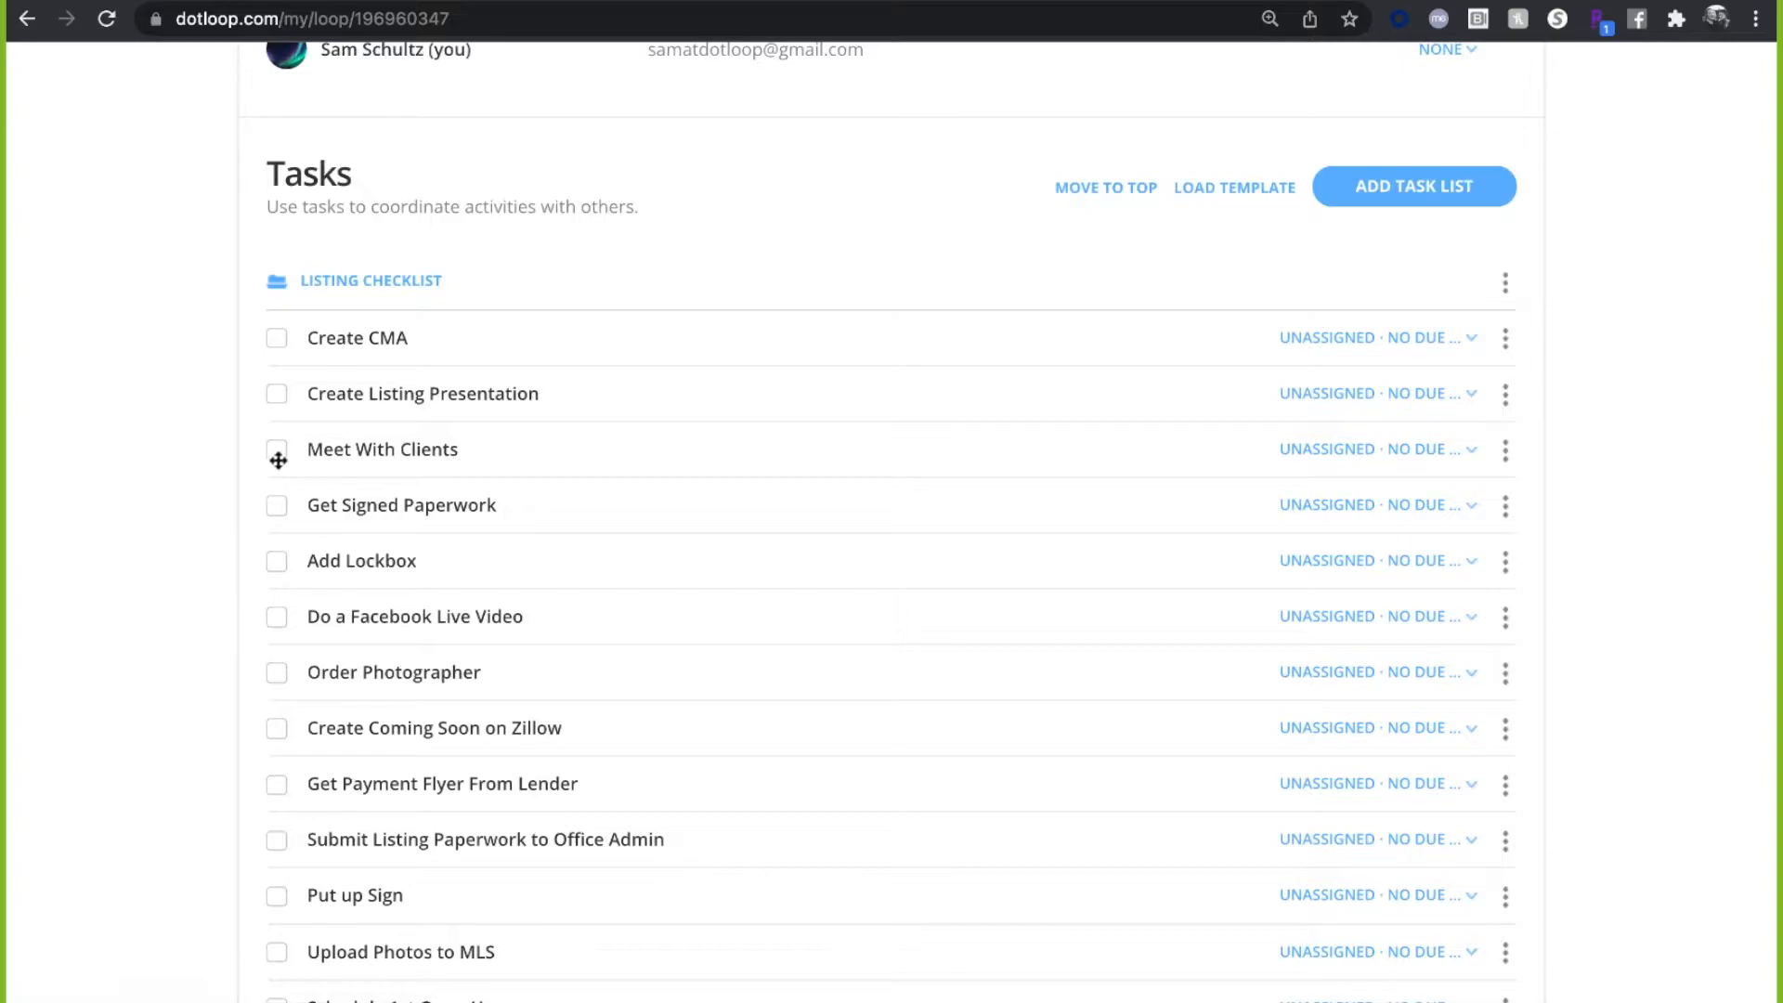
# - Check off Create CMA and Create Listing Presentation, viewing other tasks' scheduling options without changes
pyautogui.click(277, 340)
pyautogui.click(278, 397)
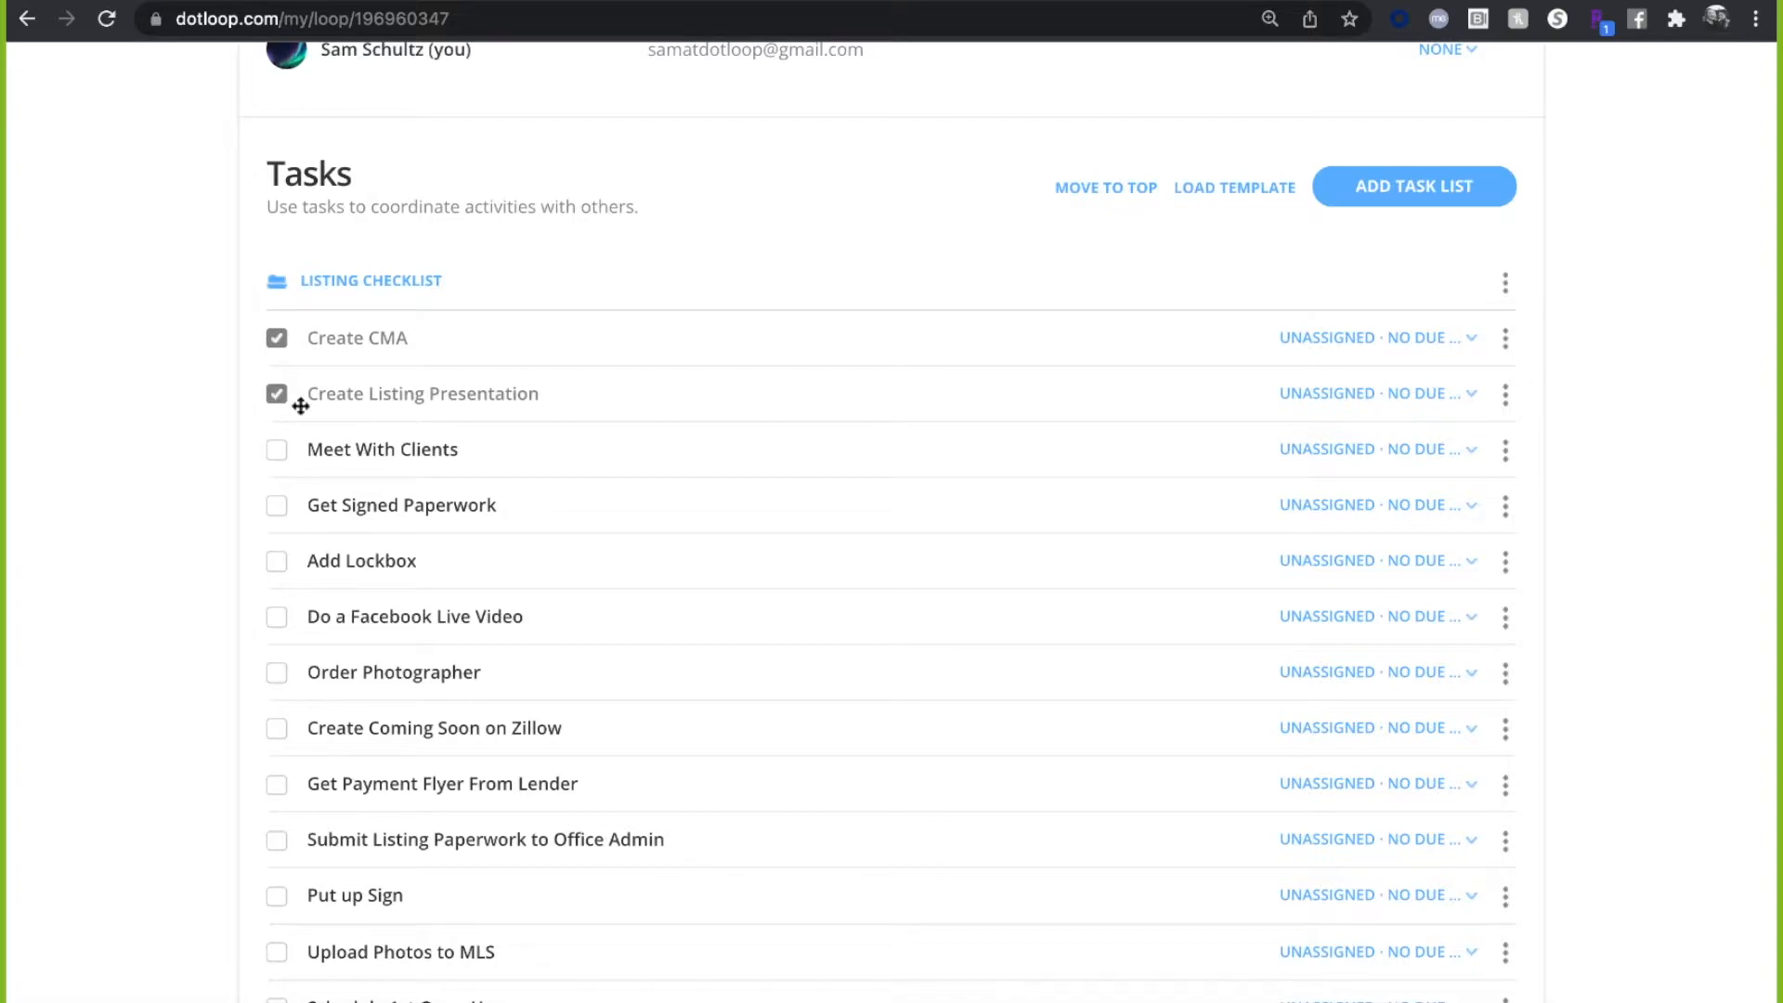
pyautogui.click(1333, 455)
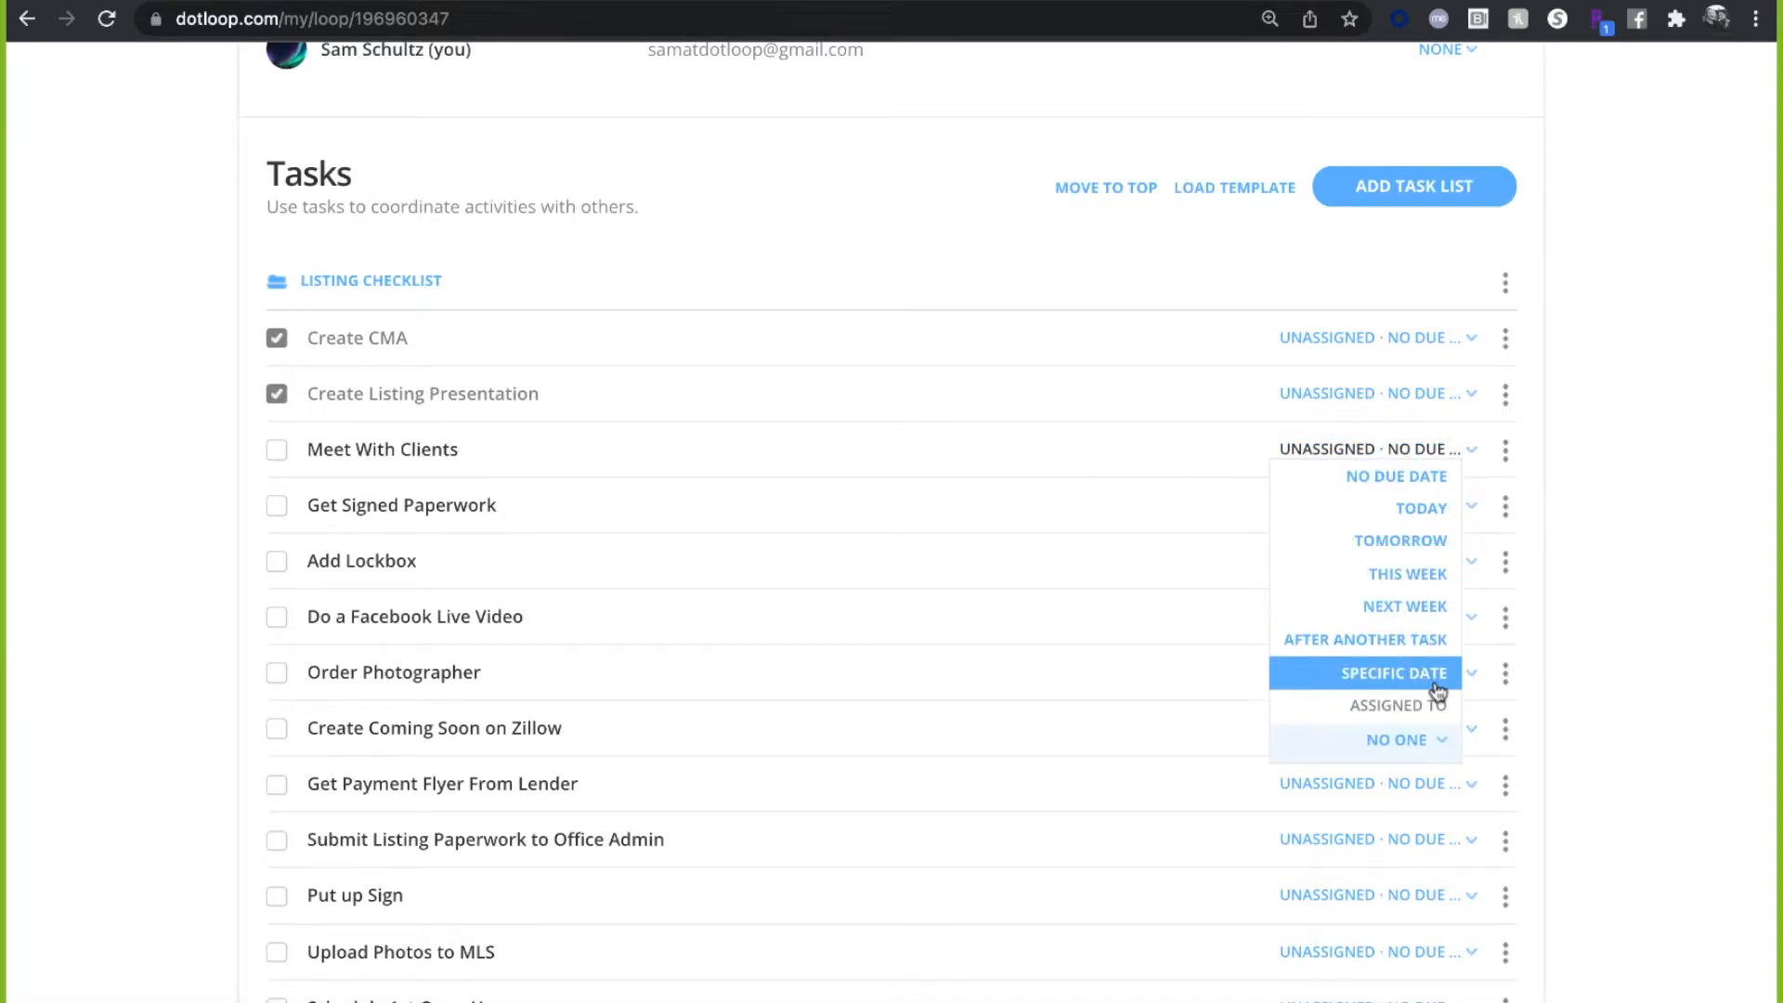
pyautogui.click(1421, 750)
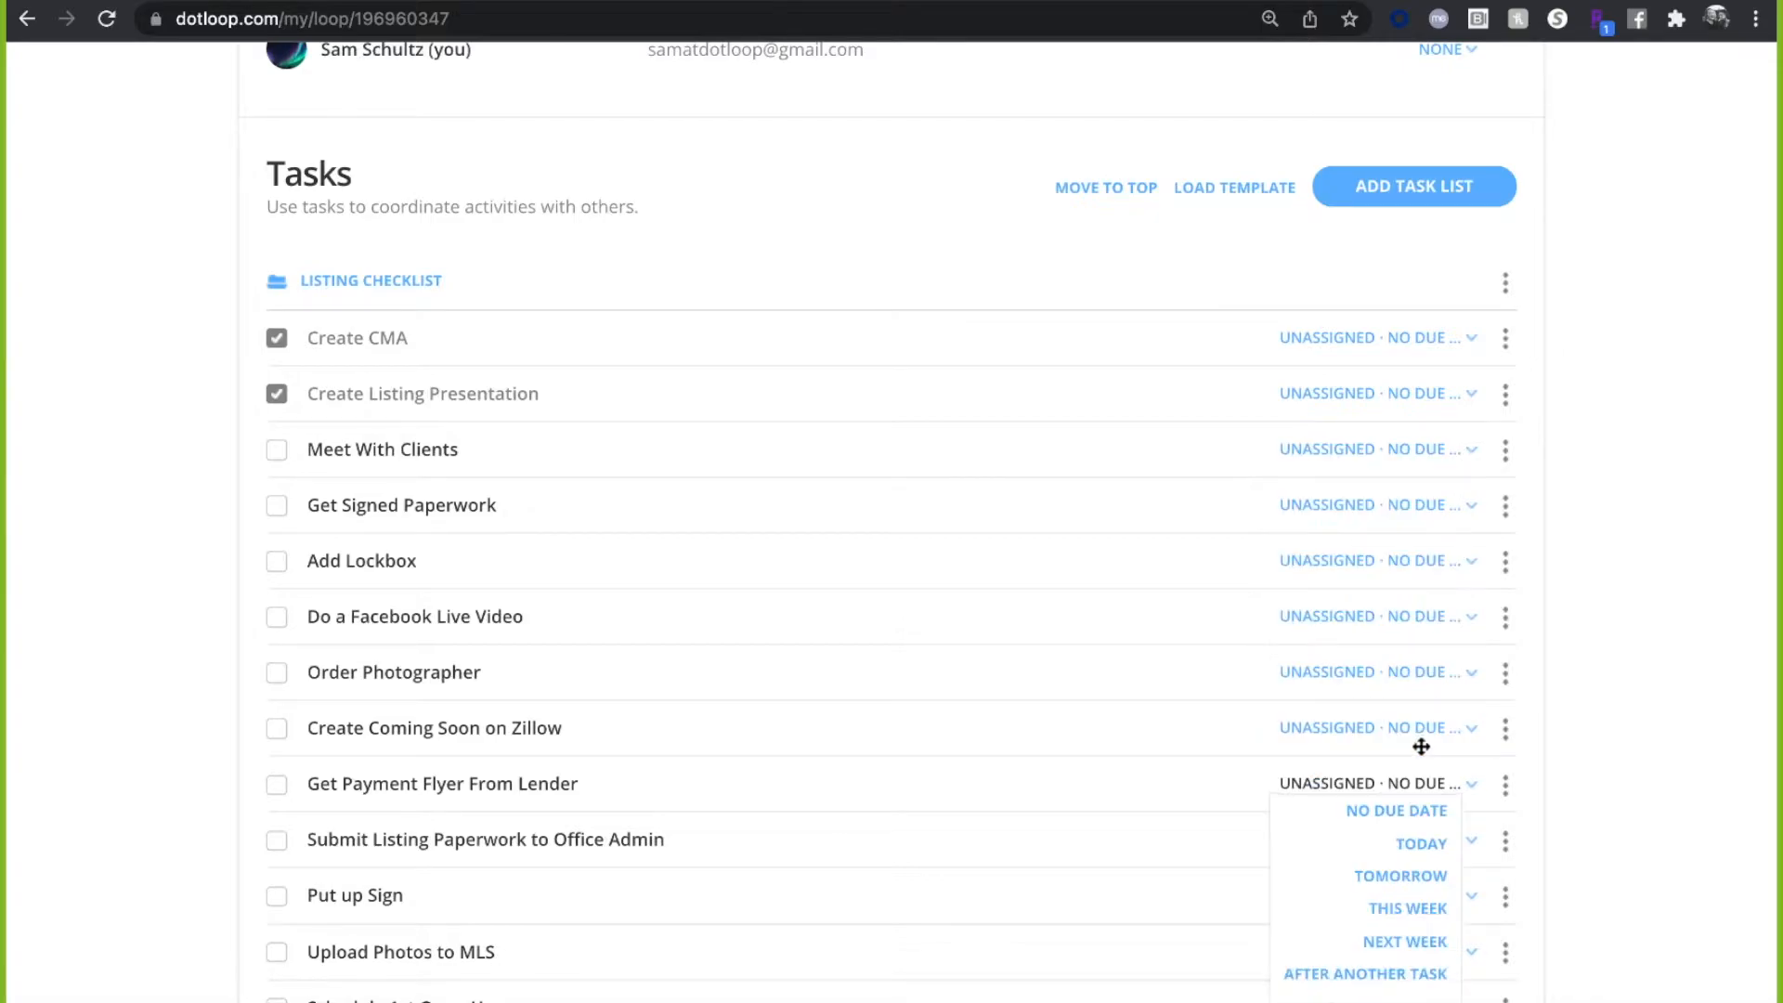
pyautogui.click(1369, 506)
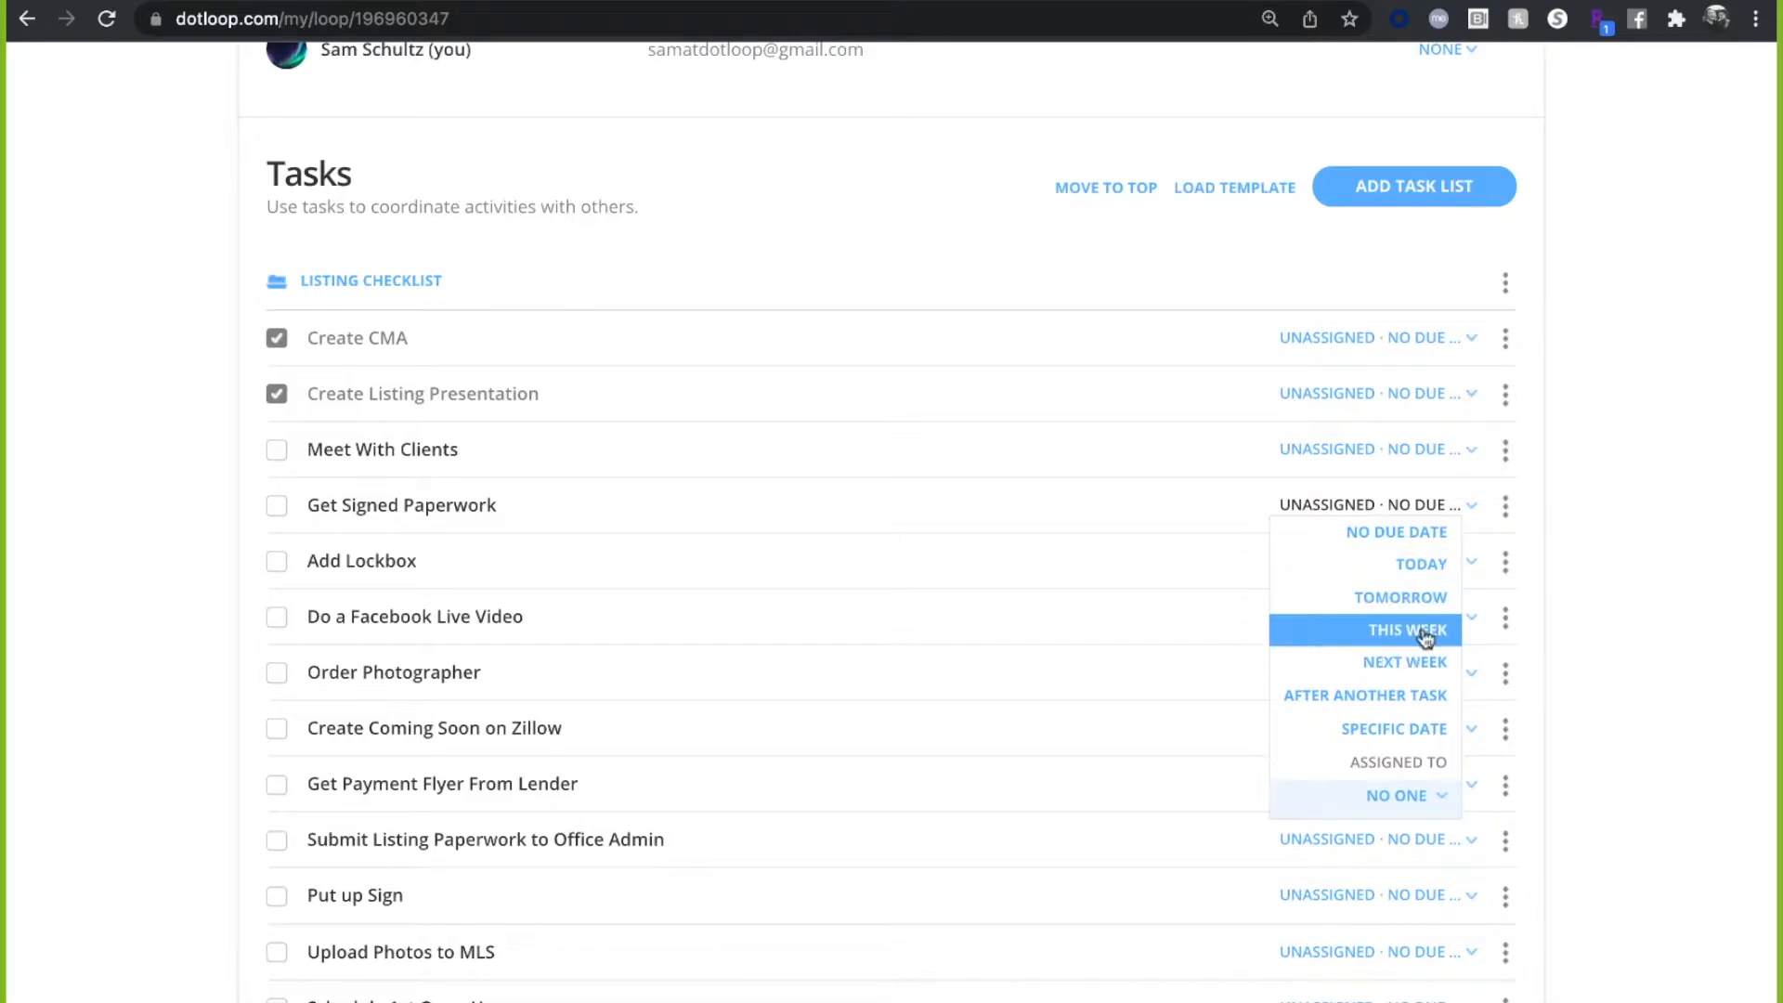
pyautogui.click(1703, 548)
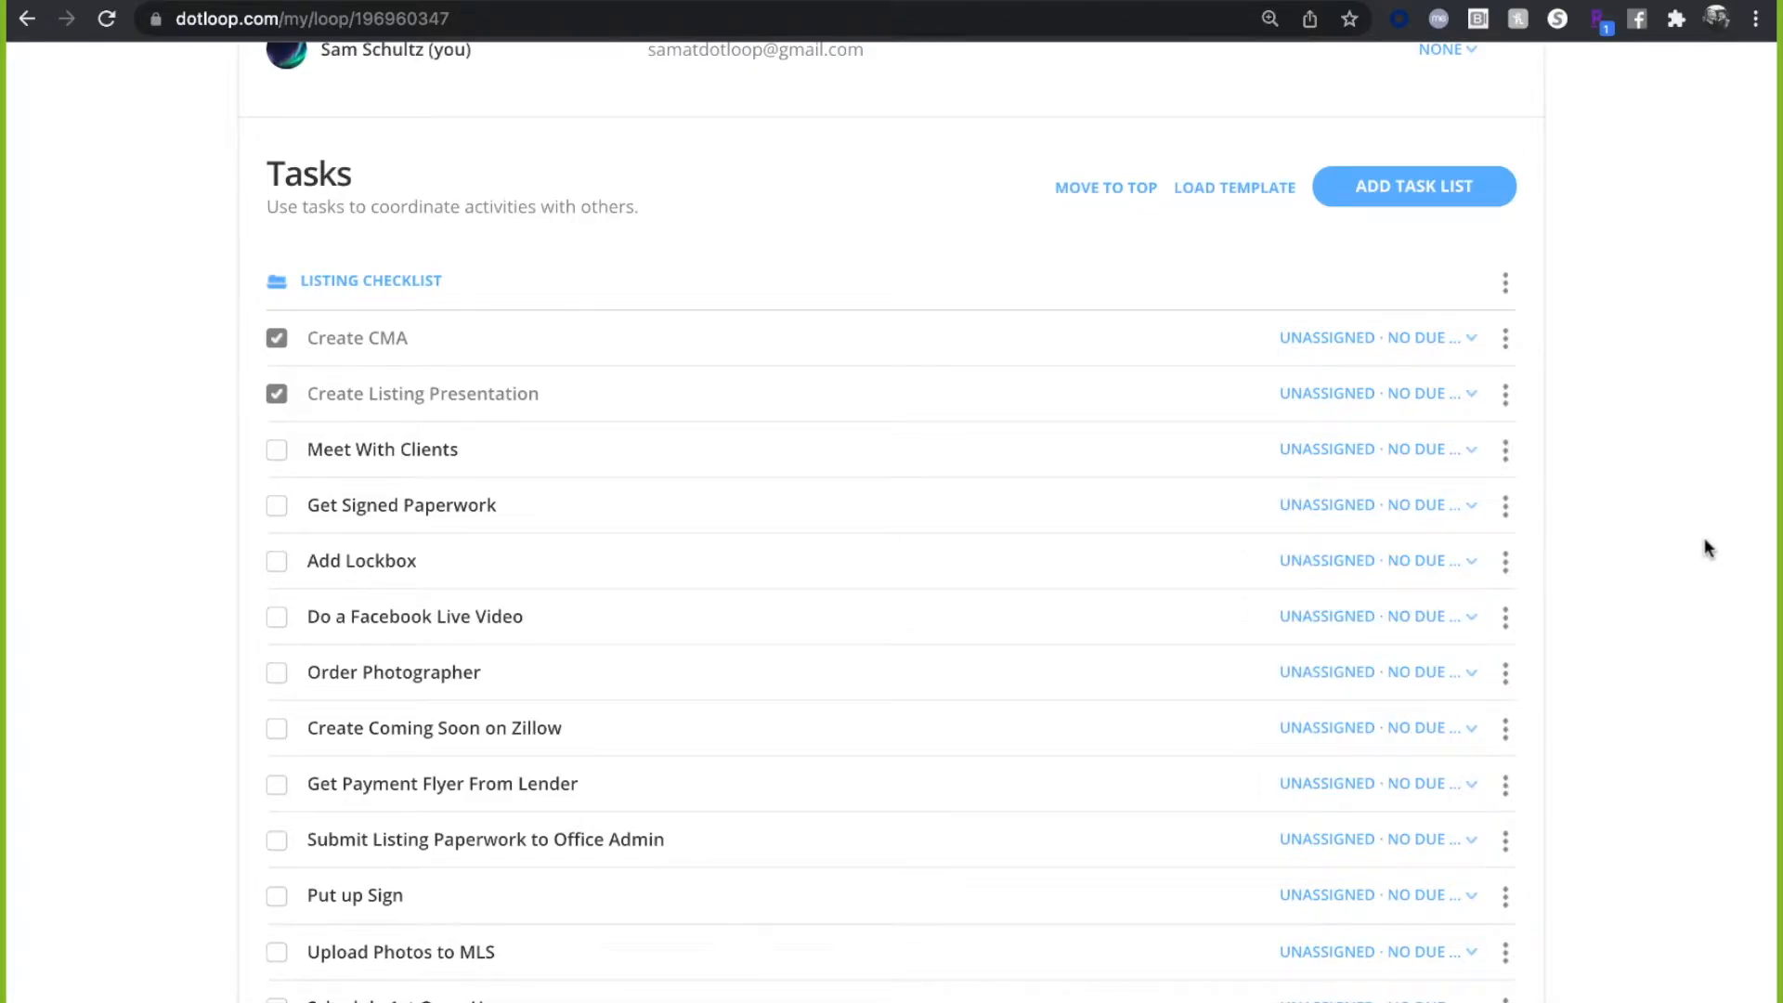
pyautogui.scroll(3, 1705, 548)
pyautogui.scroll(2, 1703, 548)
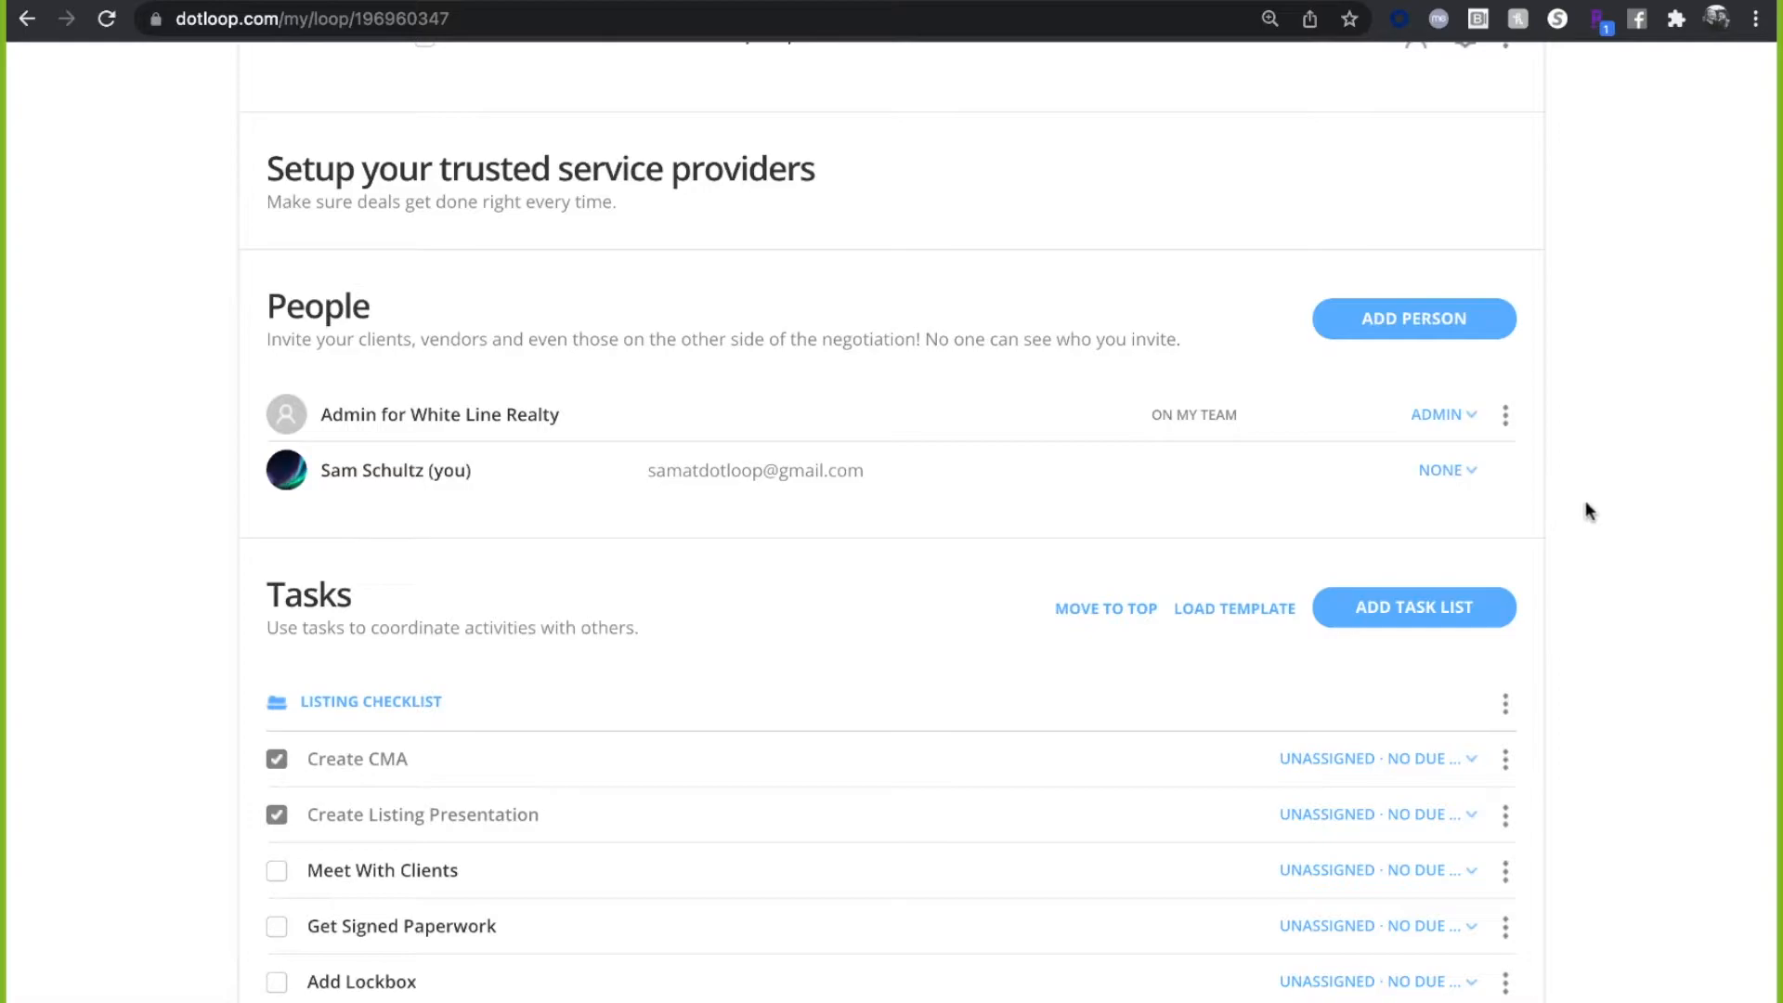
pyautogui.scroll(1, 1579, 497)
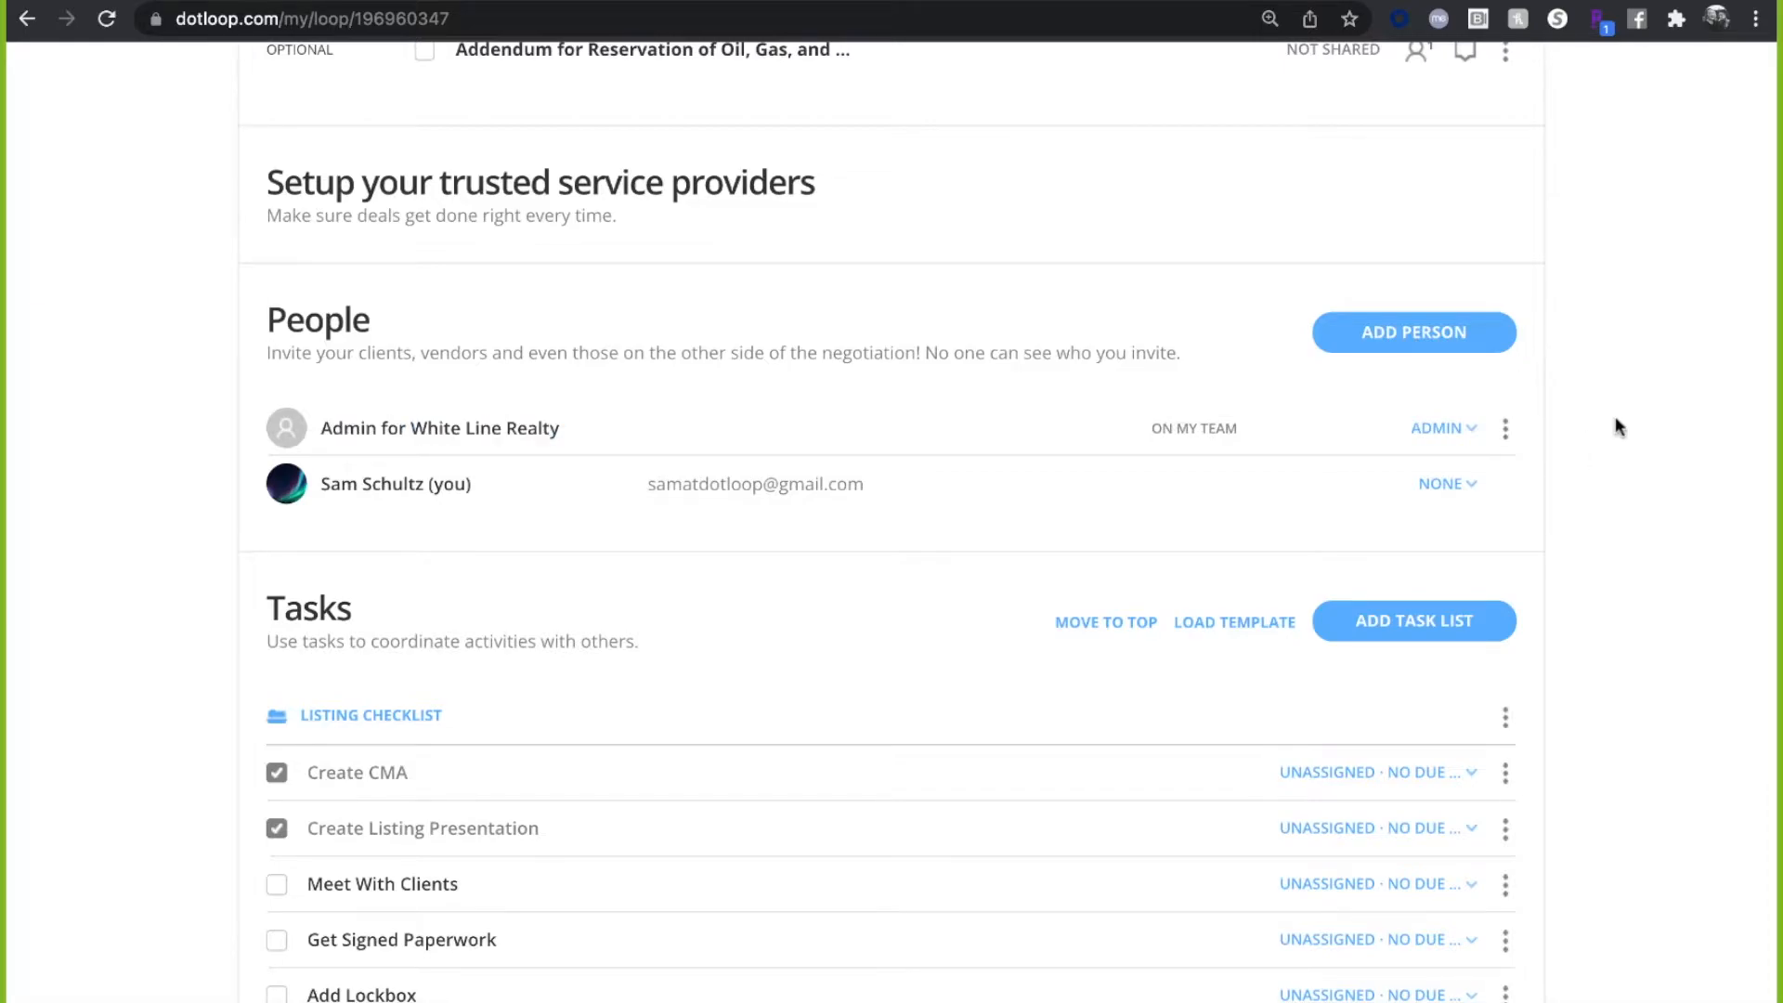
pyautogui.scroll(3, 1560, 429)
pyautogui.scroll(-2, 1570, 453)
pyautogui.scroll(-1, 1569, 454)
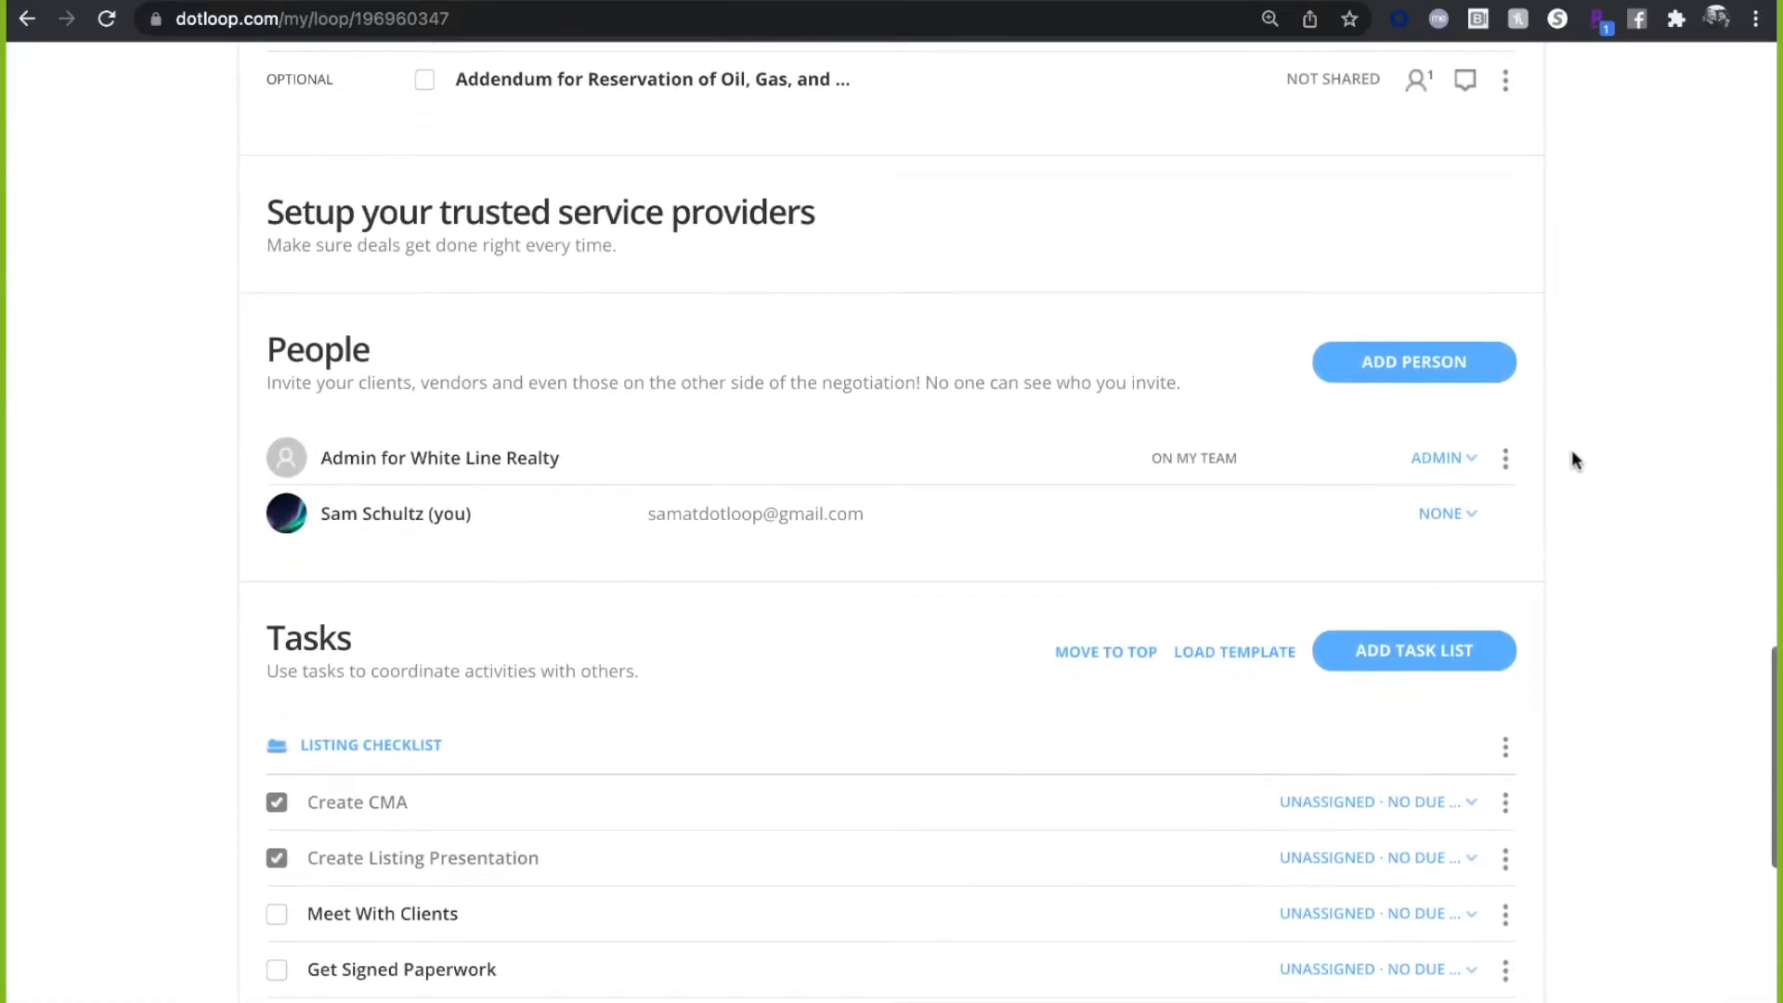
pyautogui.scroll(3, 1571, 449)
pyautogui.scroll(12, 1571, 463)
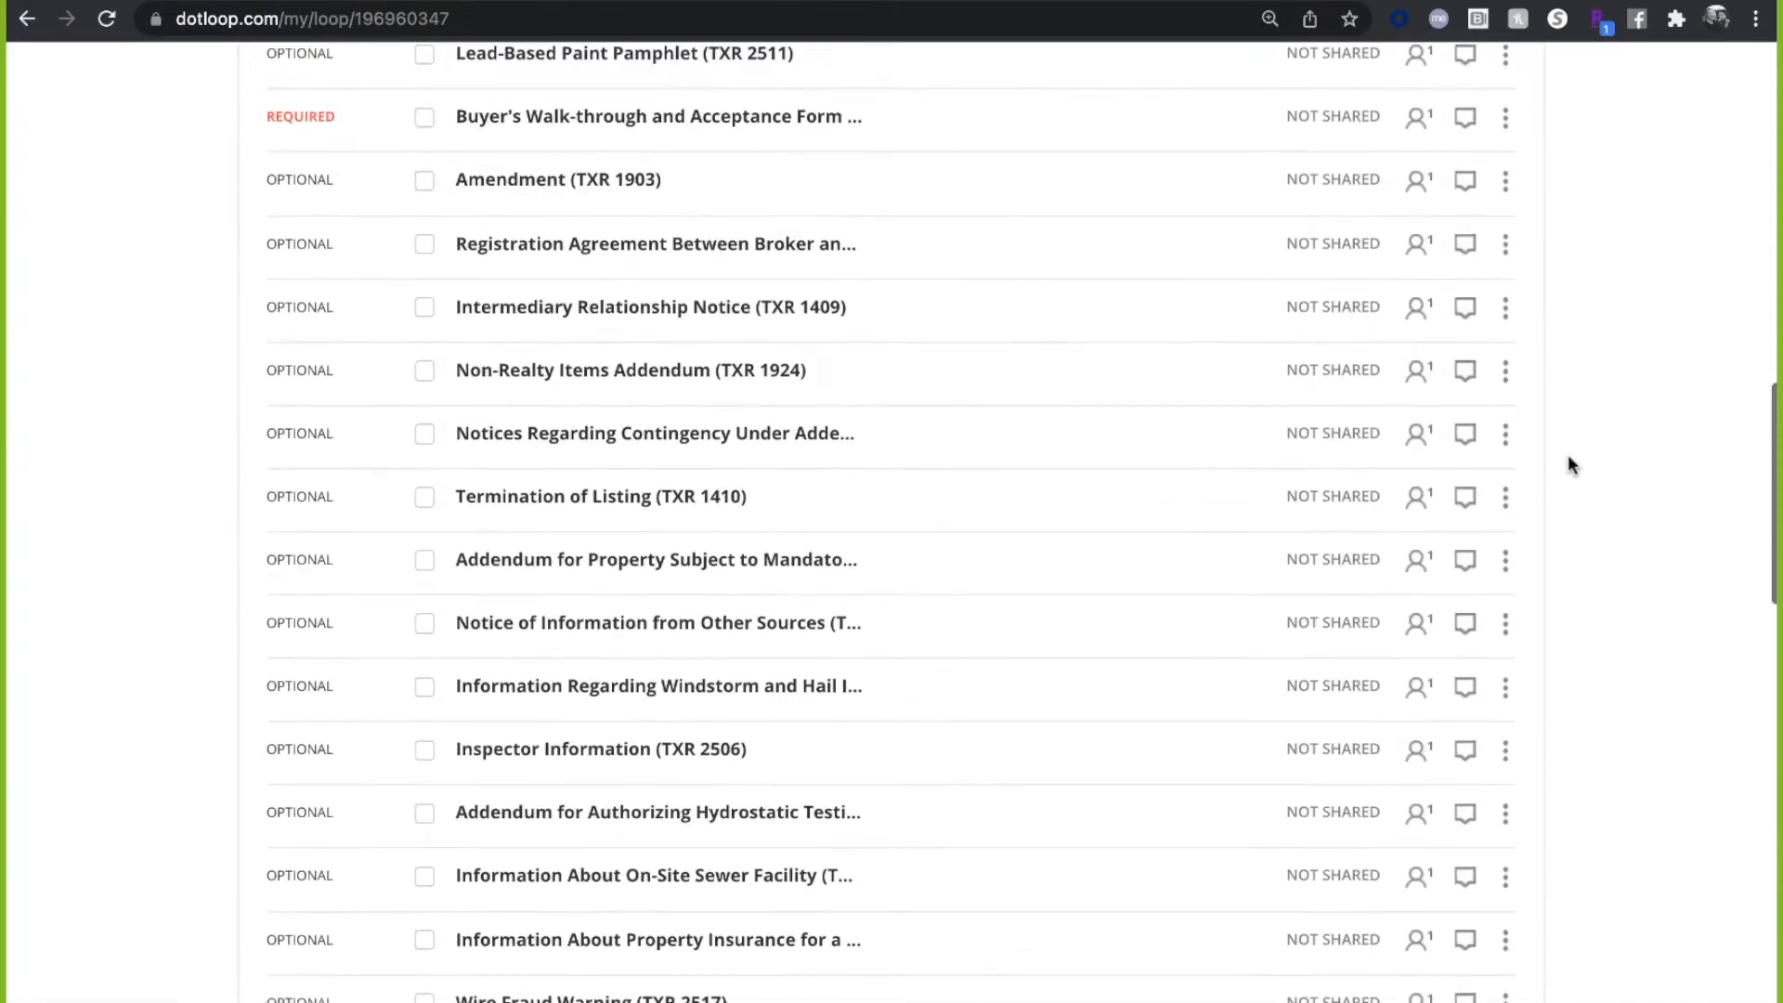
pyautogui.scroll(10, 1567, 464)
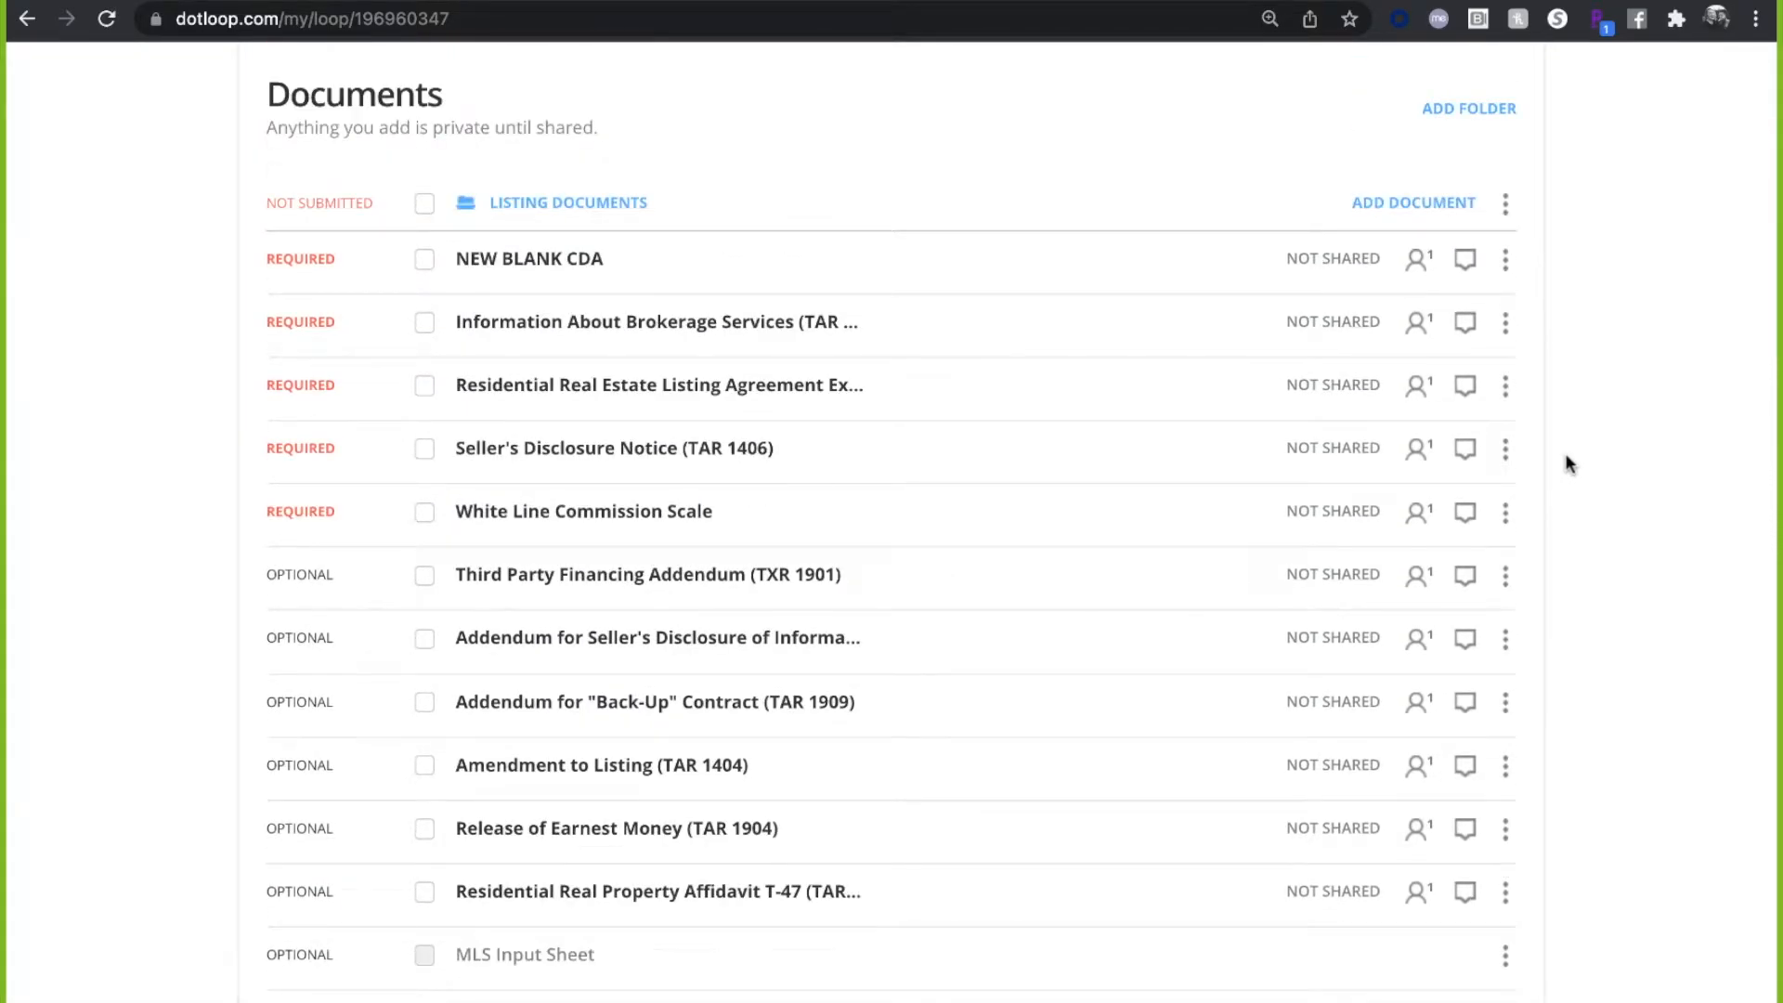
pyautogui.scroll(-11, 1567, 464)
pyautogui.scroll(-13, 1567, 465)
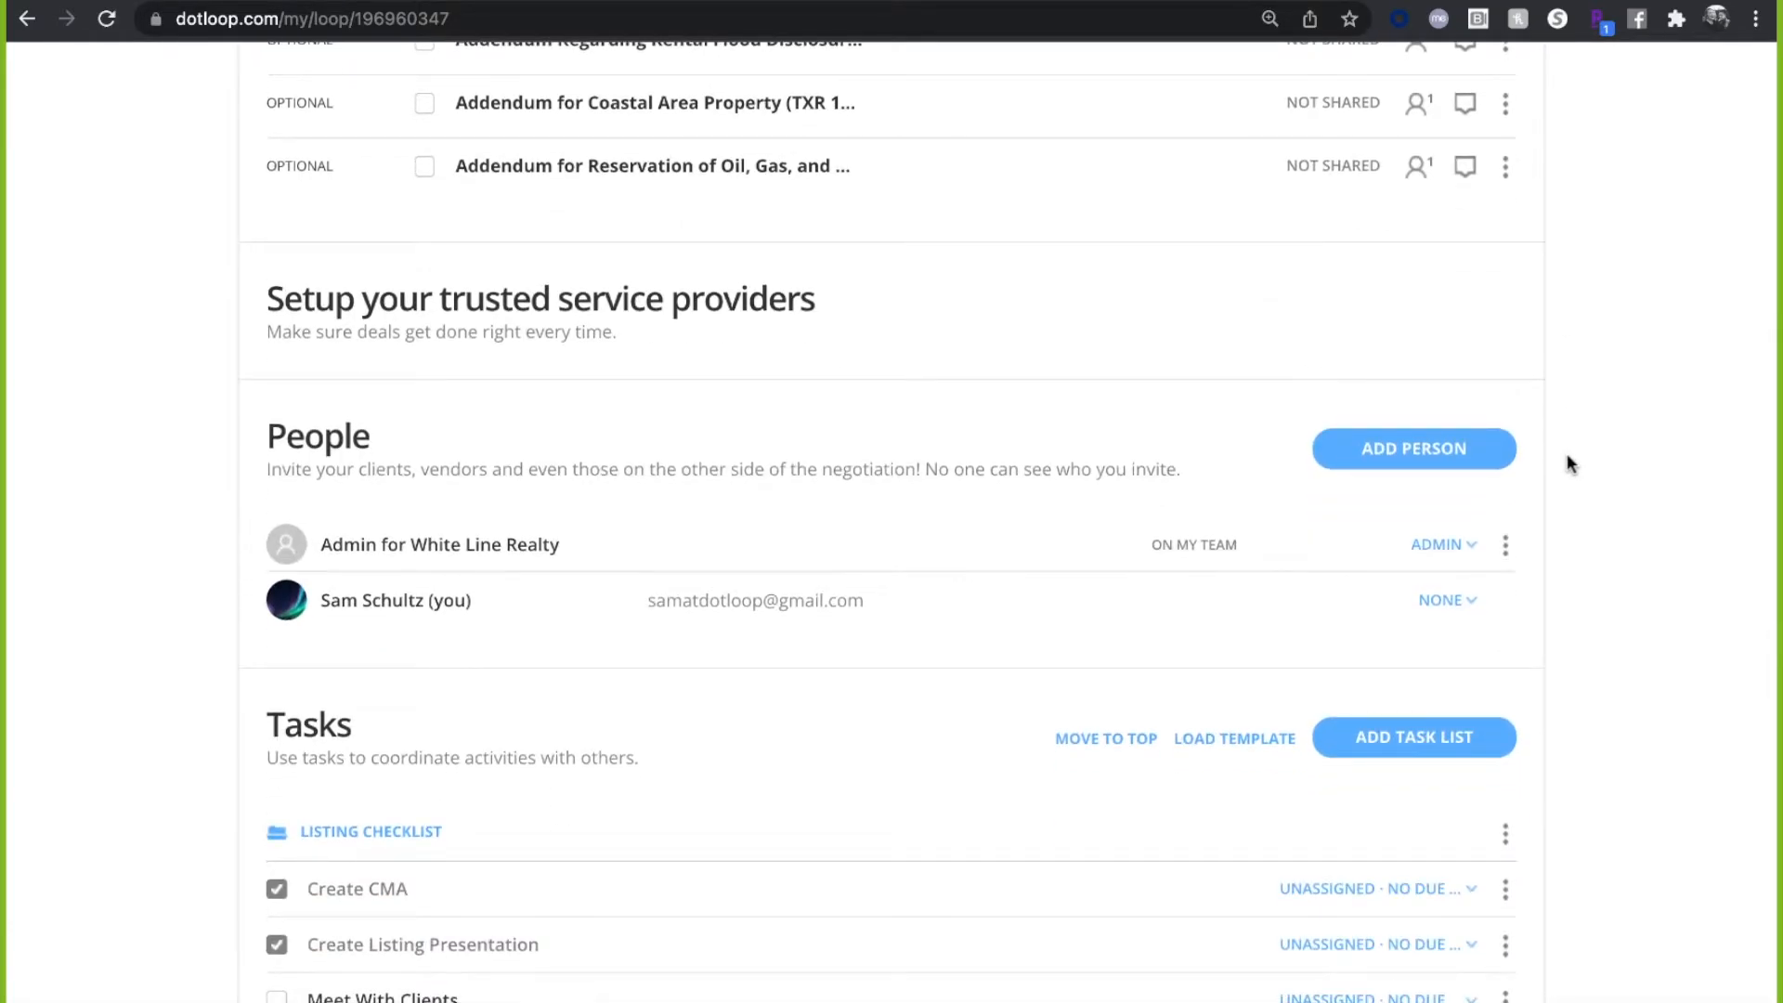
pyautogui.scroll(-1, 1567, 464)
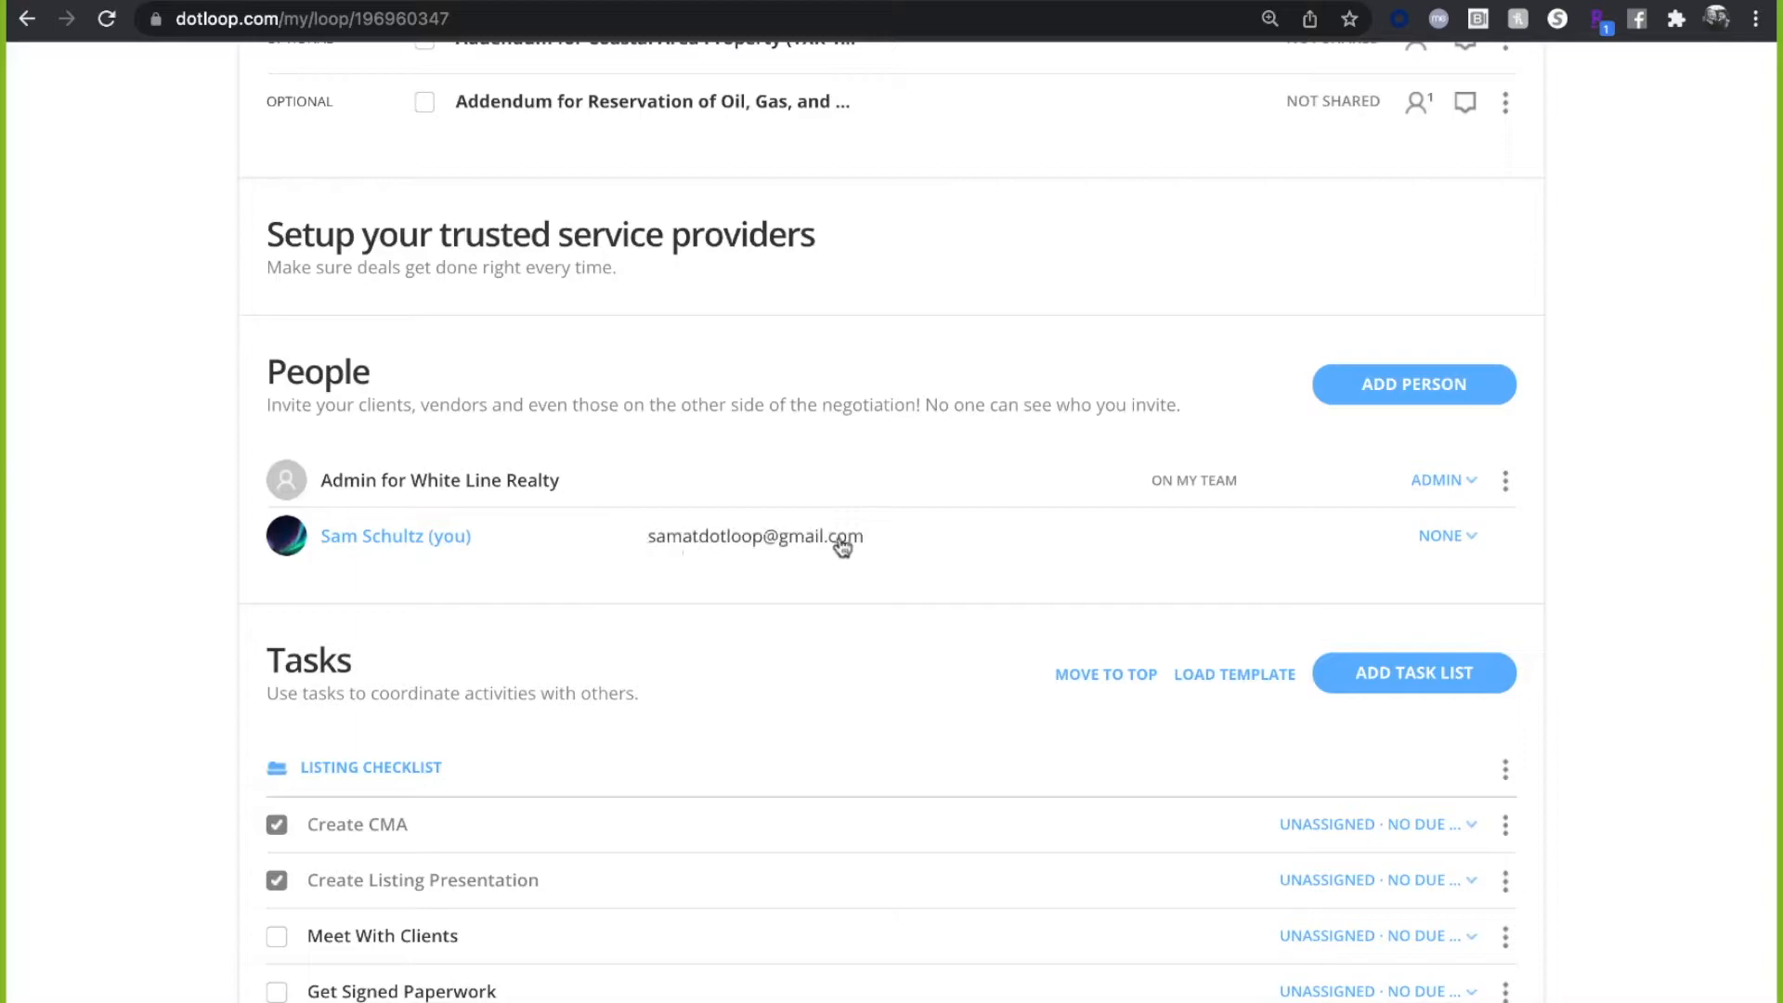
# - Set your own People role to Listing Agent and bring up the Add person form
pyautogui.click(1447, 542)
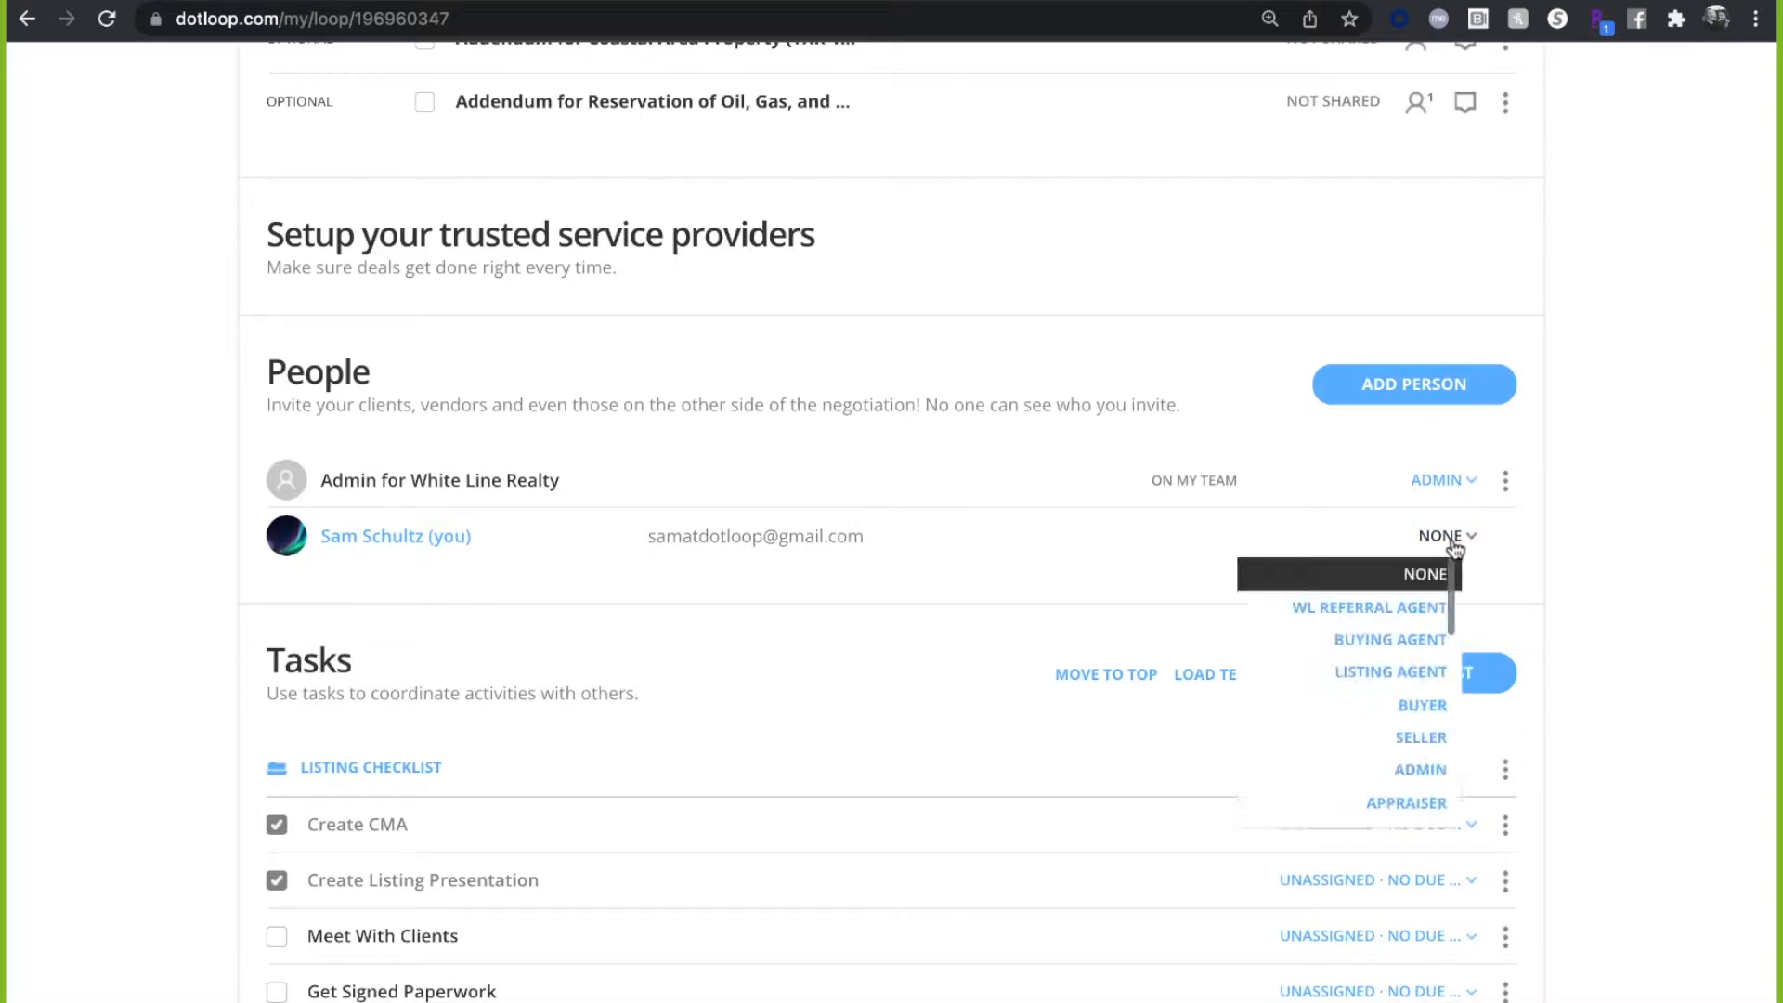
pyautogui.click(1390, 682)
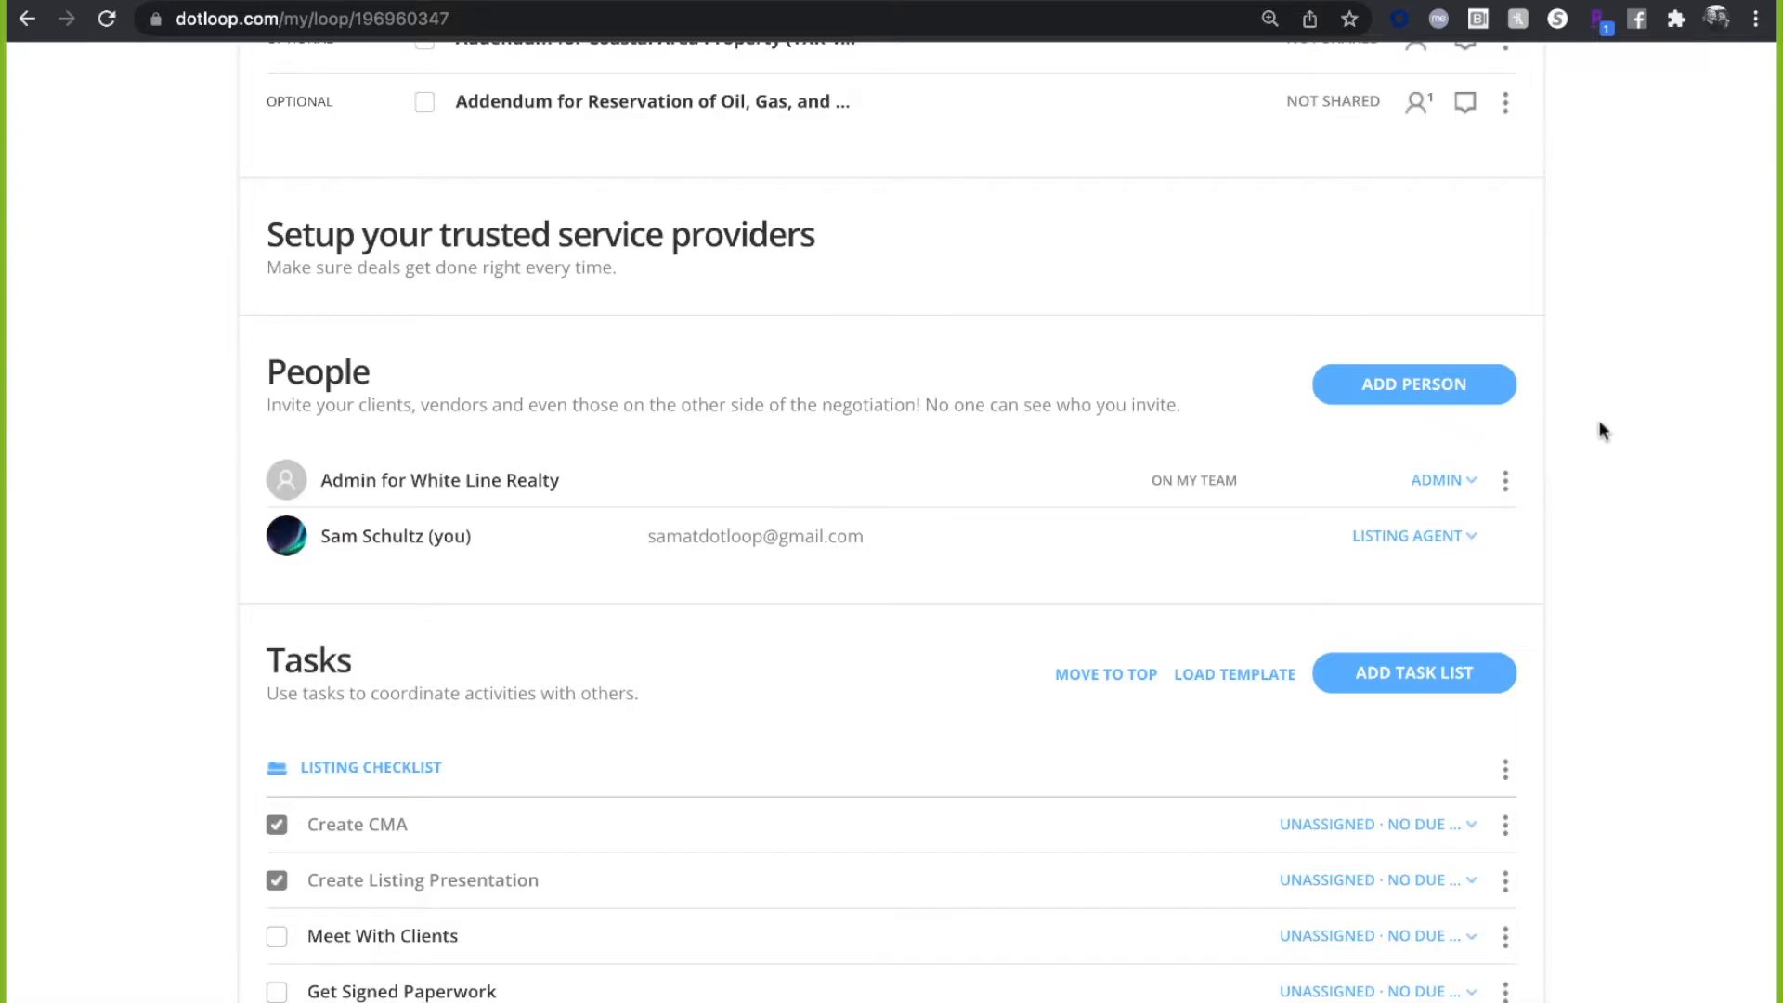
pyautogui.click(1421, 390)
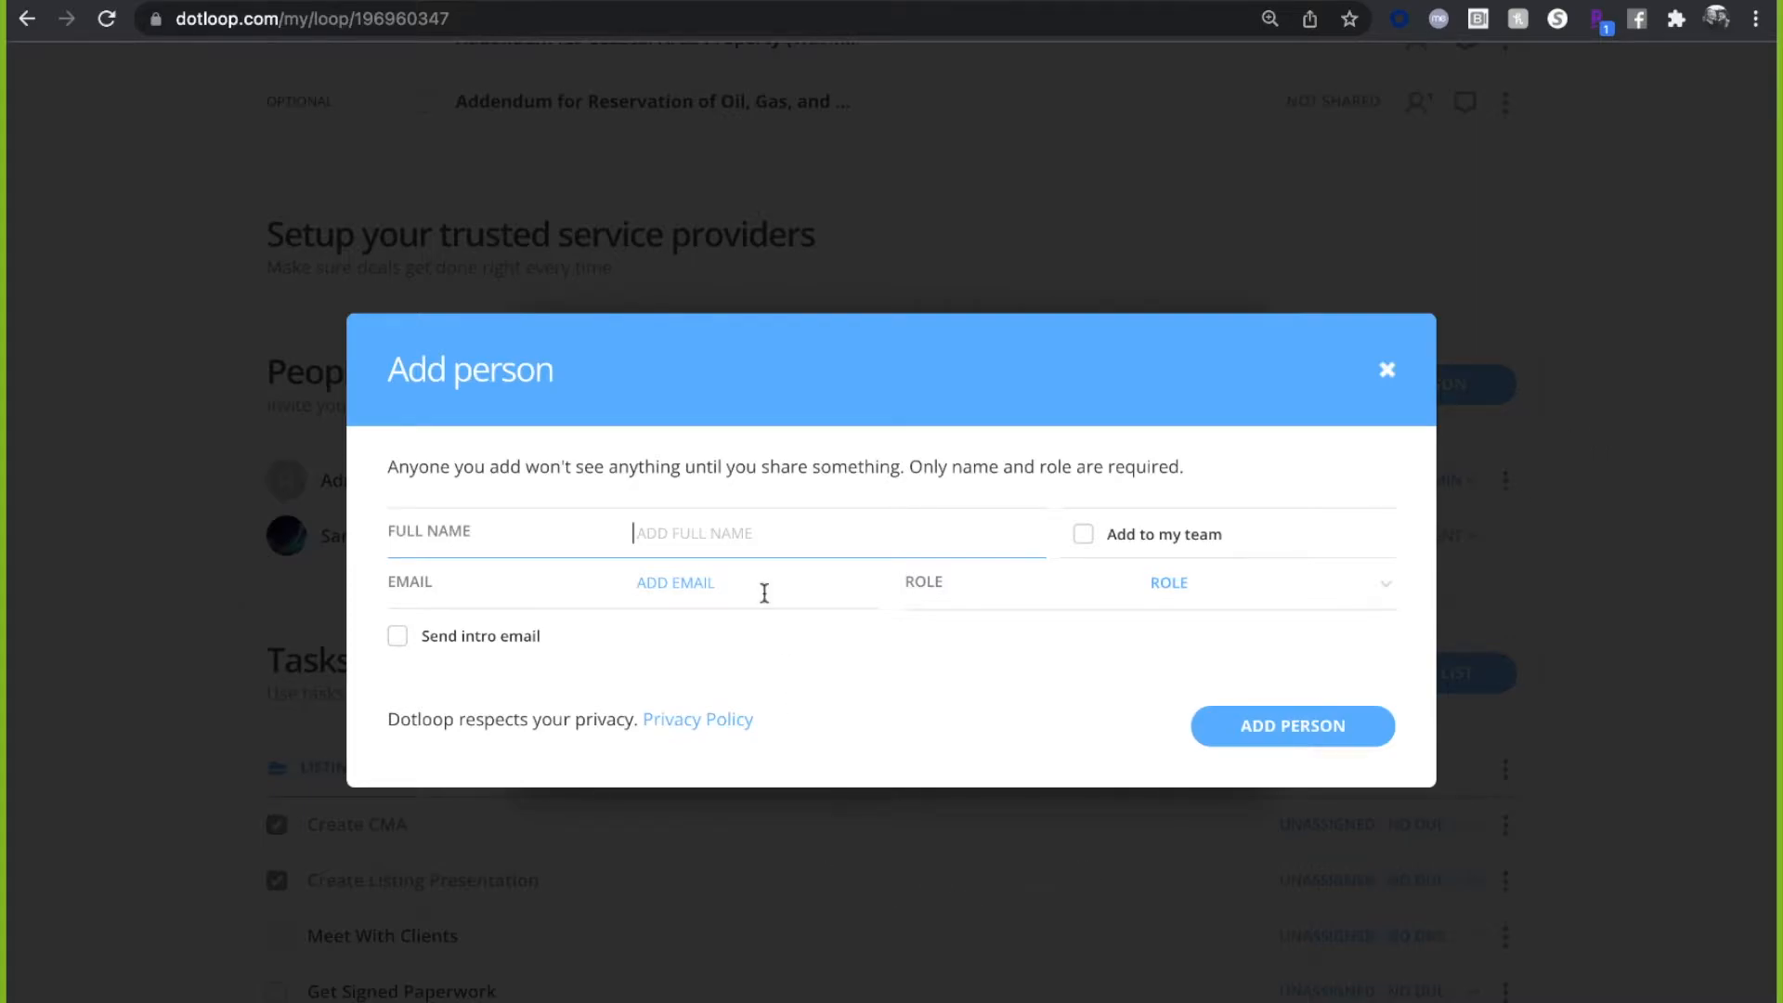
# - Enter the new person's full name, pick the matching saved contact, and assign Transaction Coordinator
pyautogui.click(709, 600)
pyautogui.write('Sally Field')
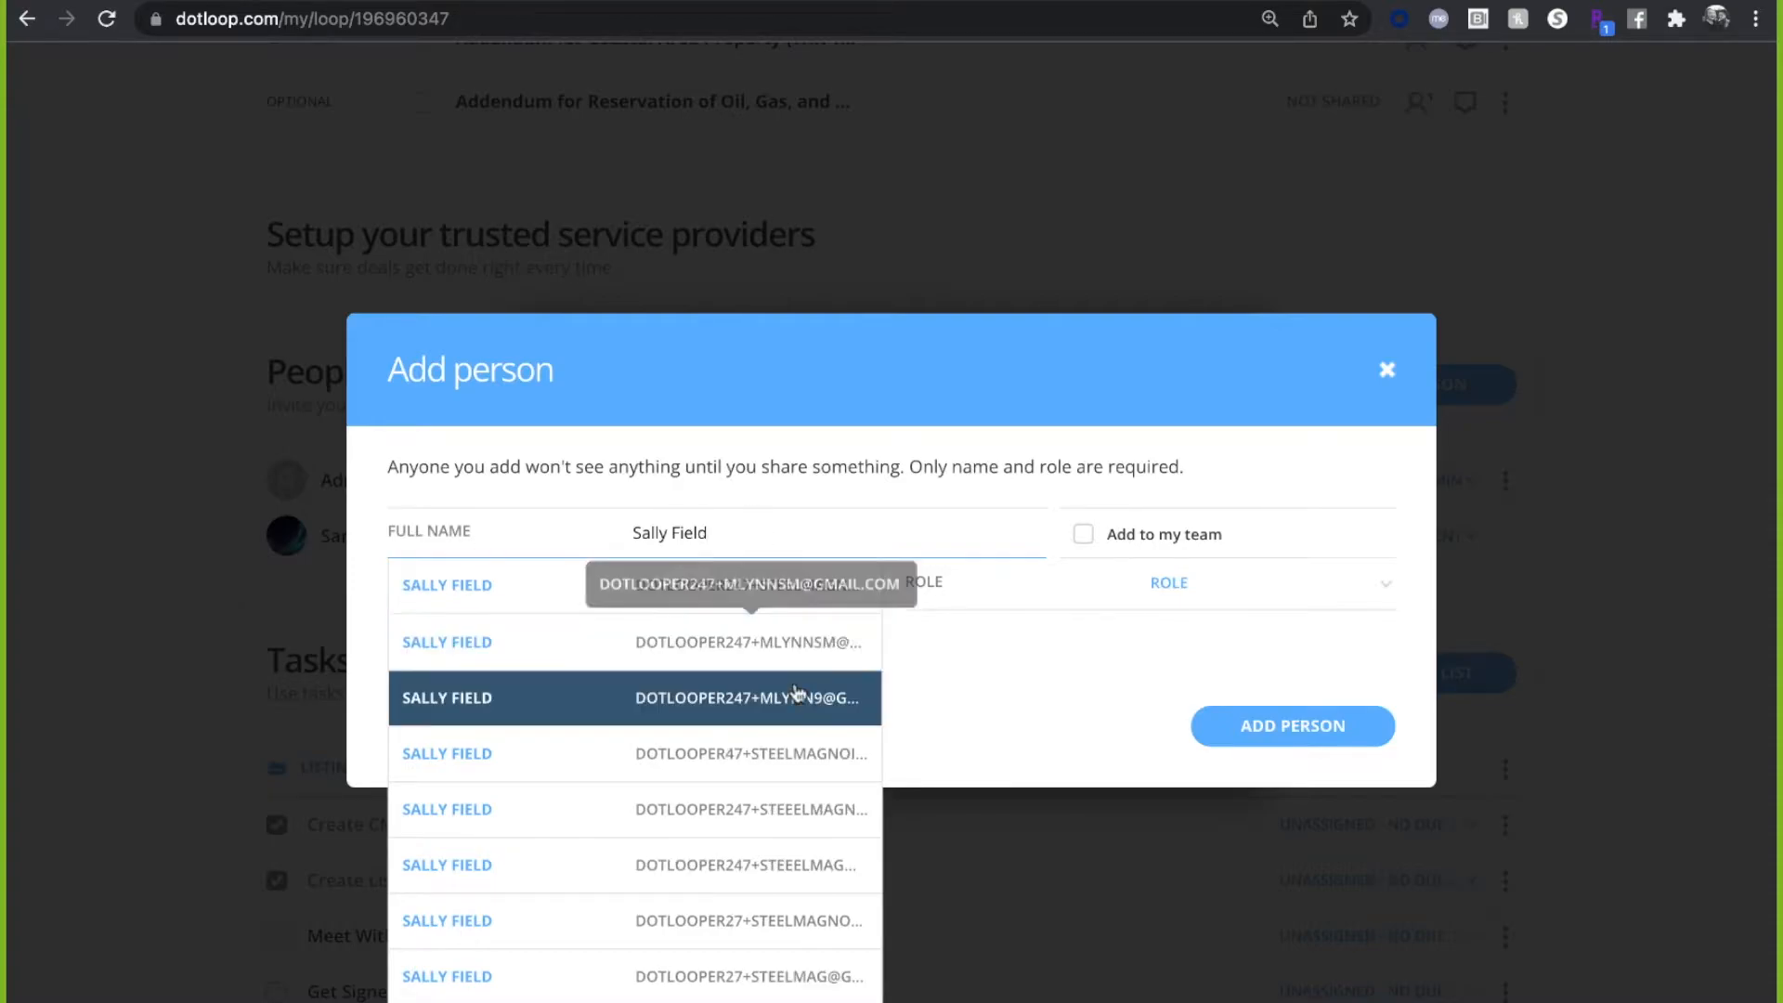
pyautogui.click(794, 706)
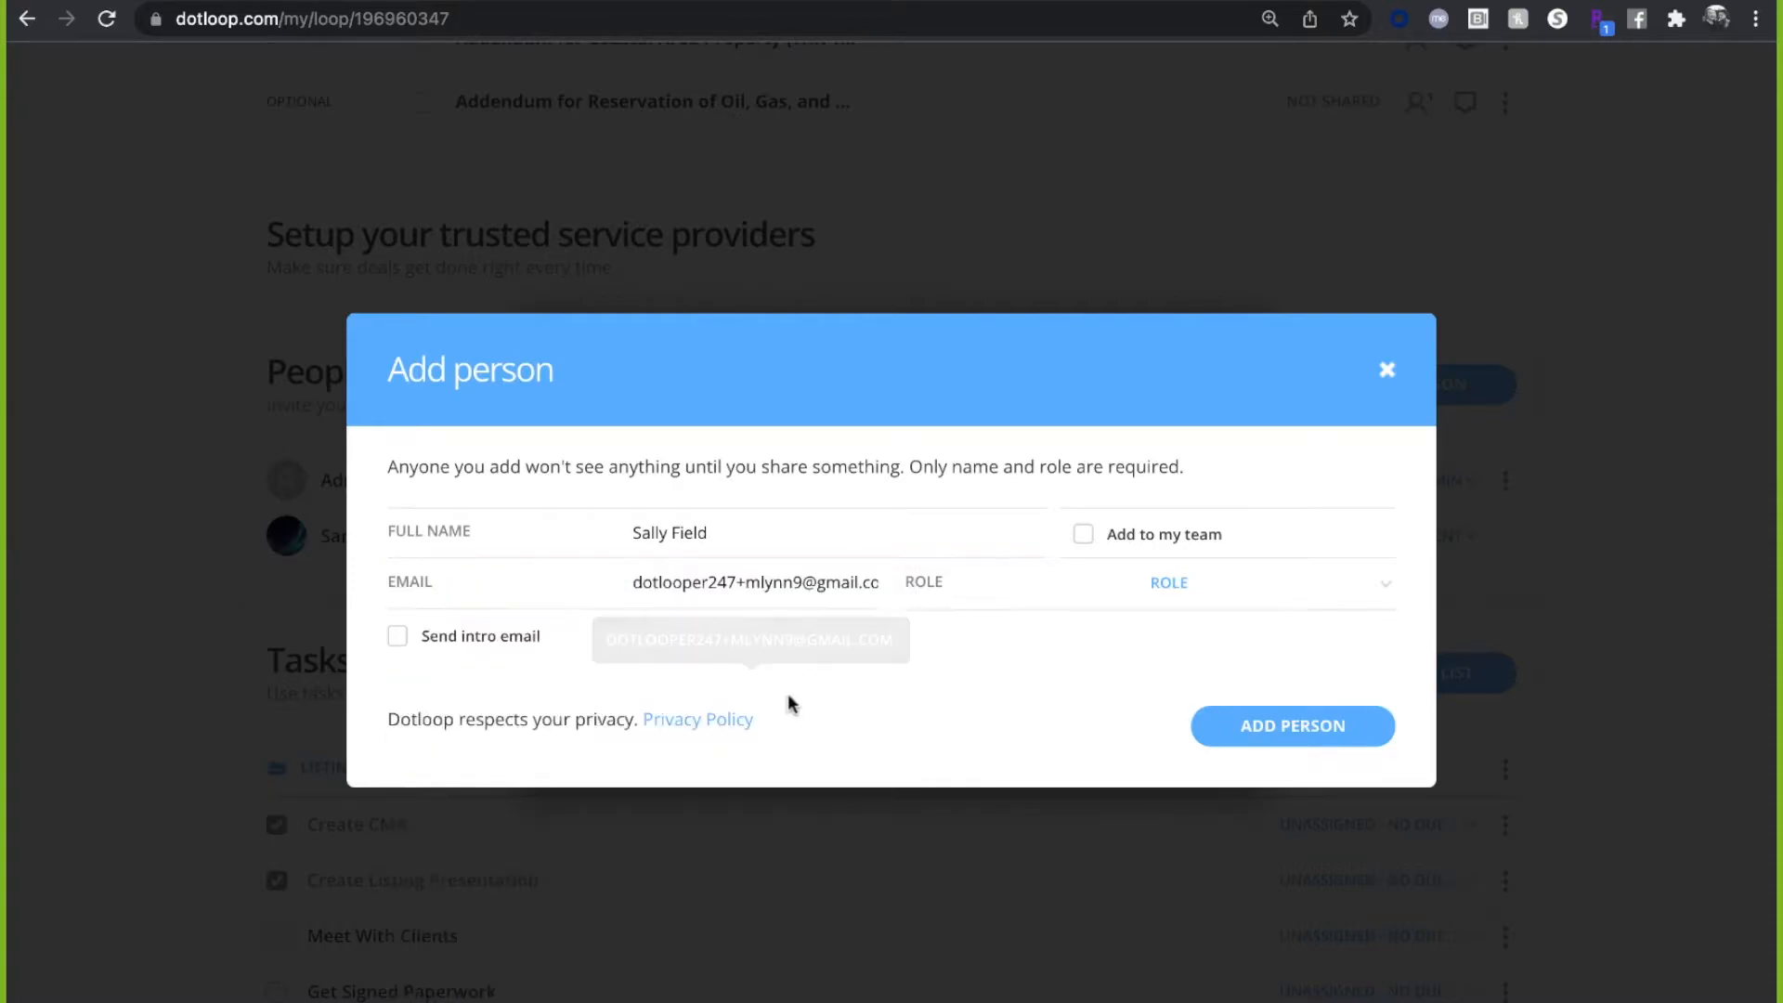
pyautogui.tripleClick(776, 585)
pyautogui.hotkey('ctrl', 'c')
pyautogui.click(1092, 641)
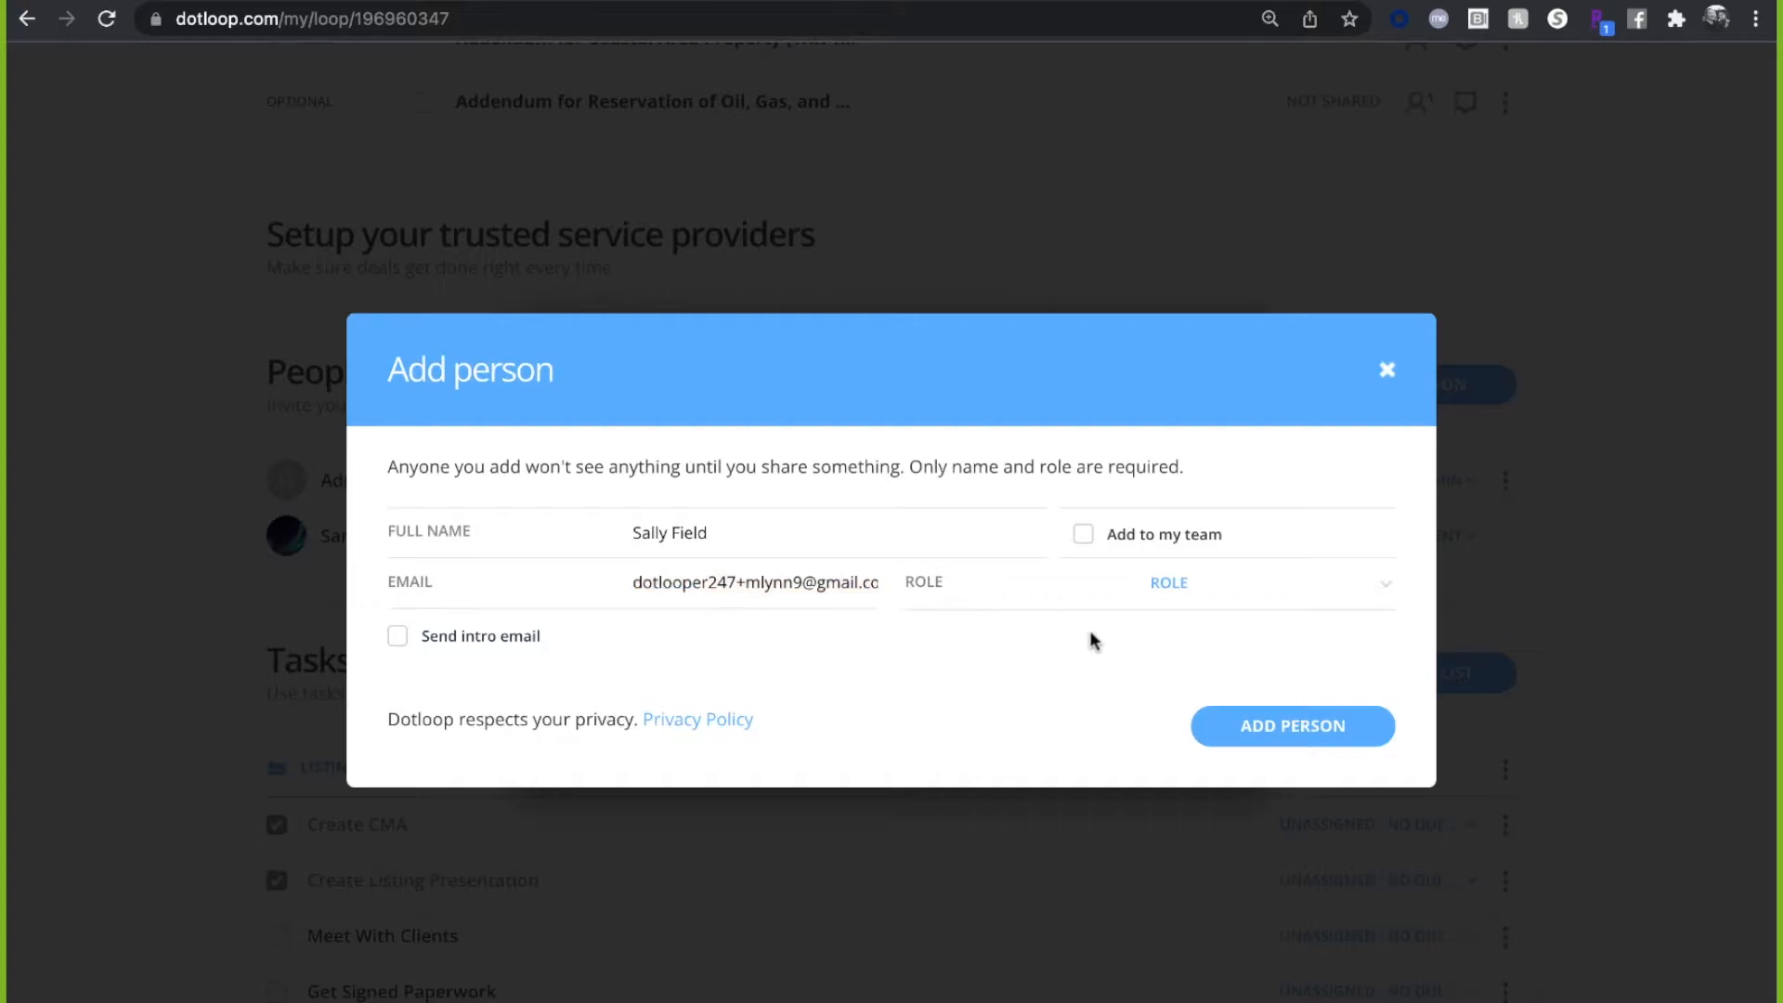
pyautogui.click(1301, 594)
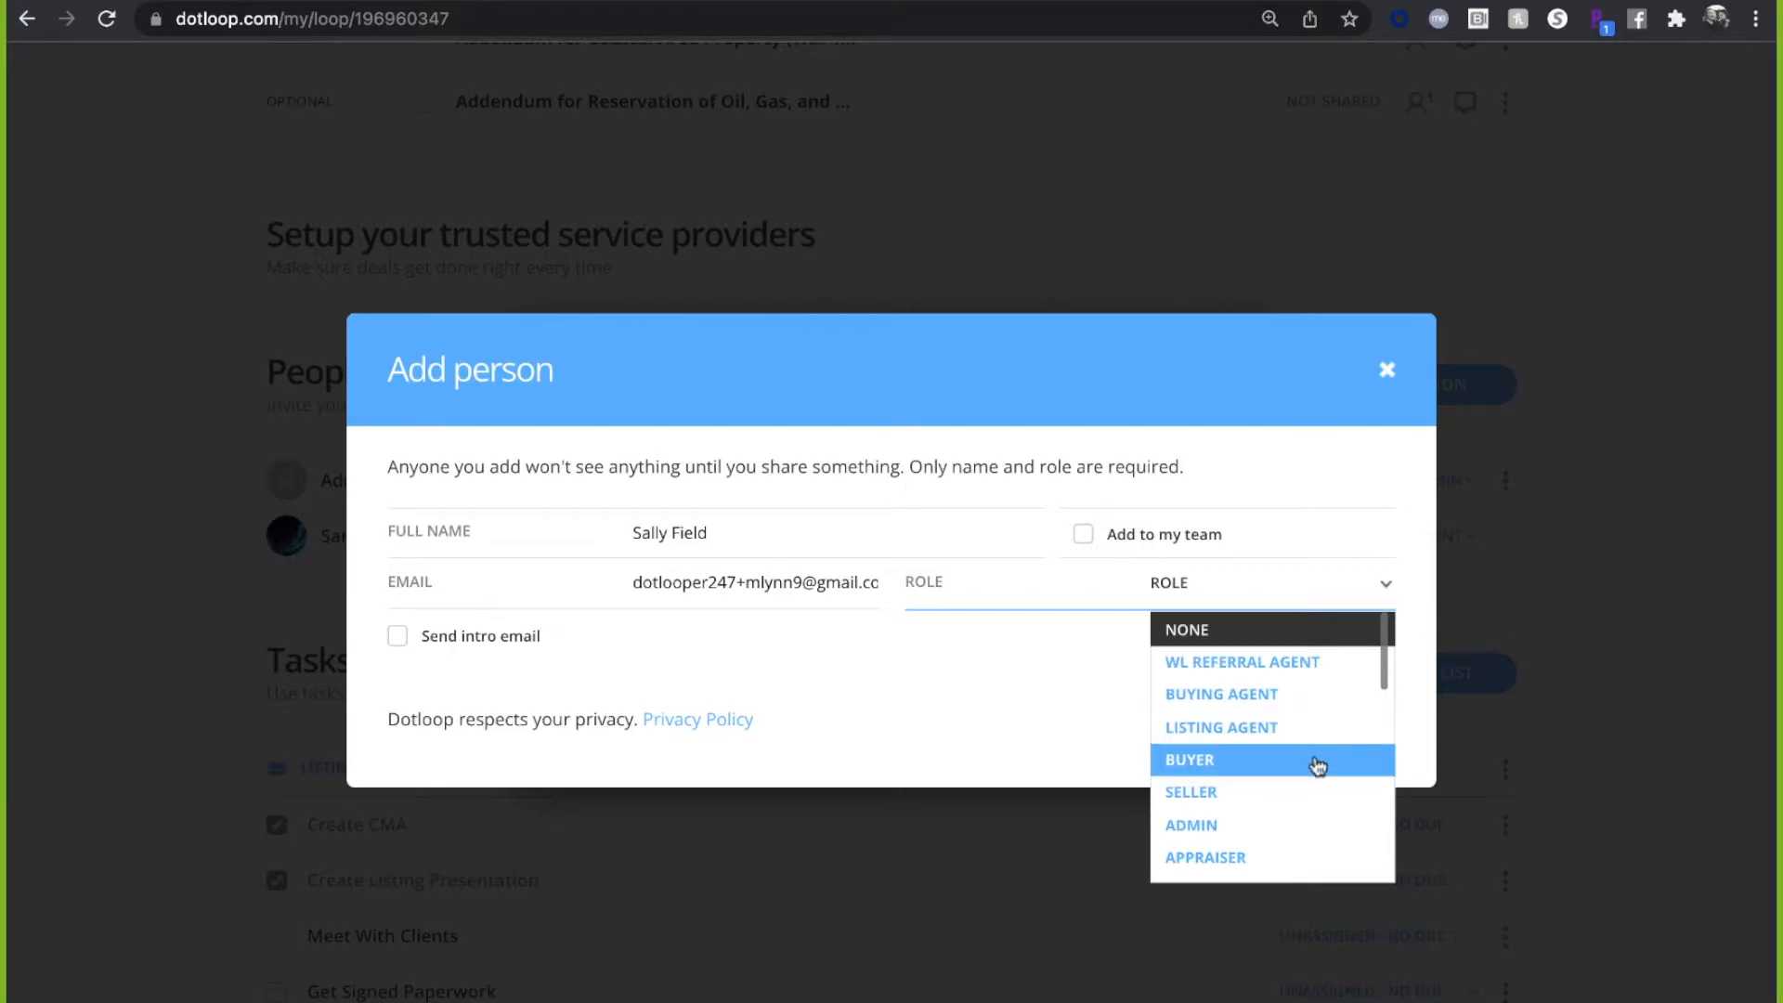
pyautogui.scroll(-5, 1295, 794)
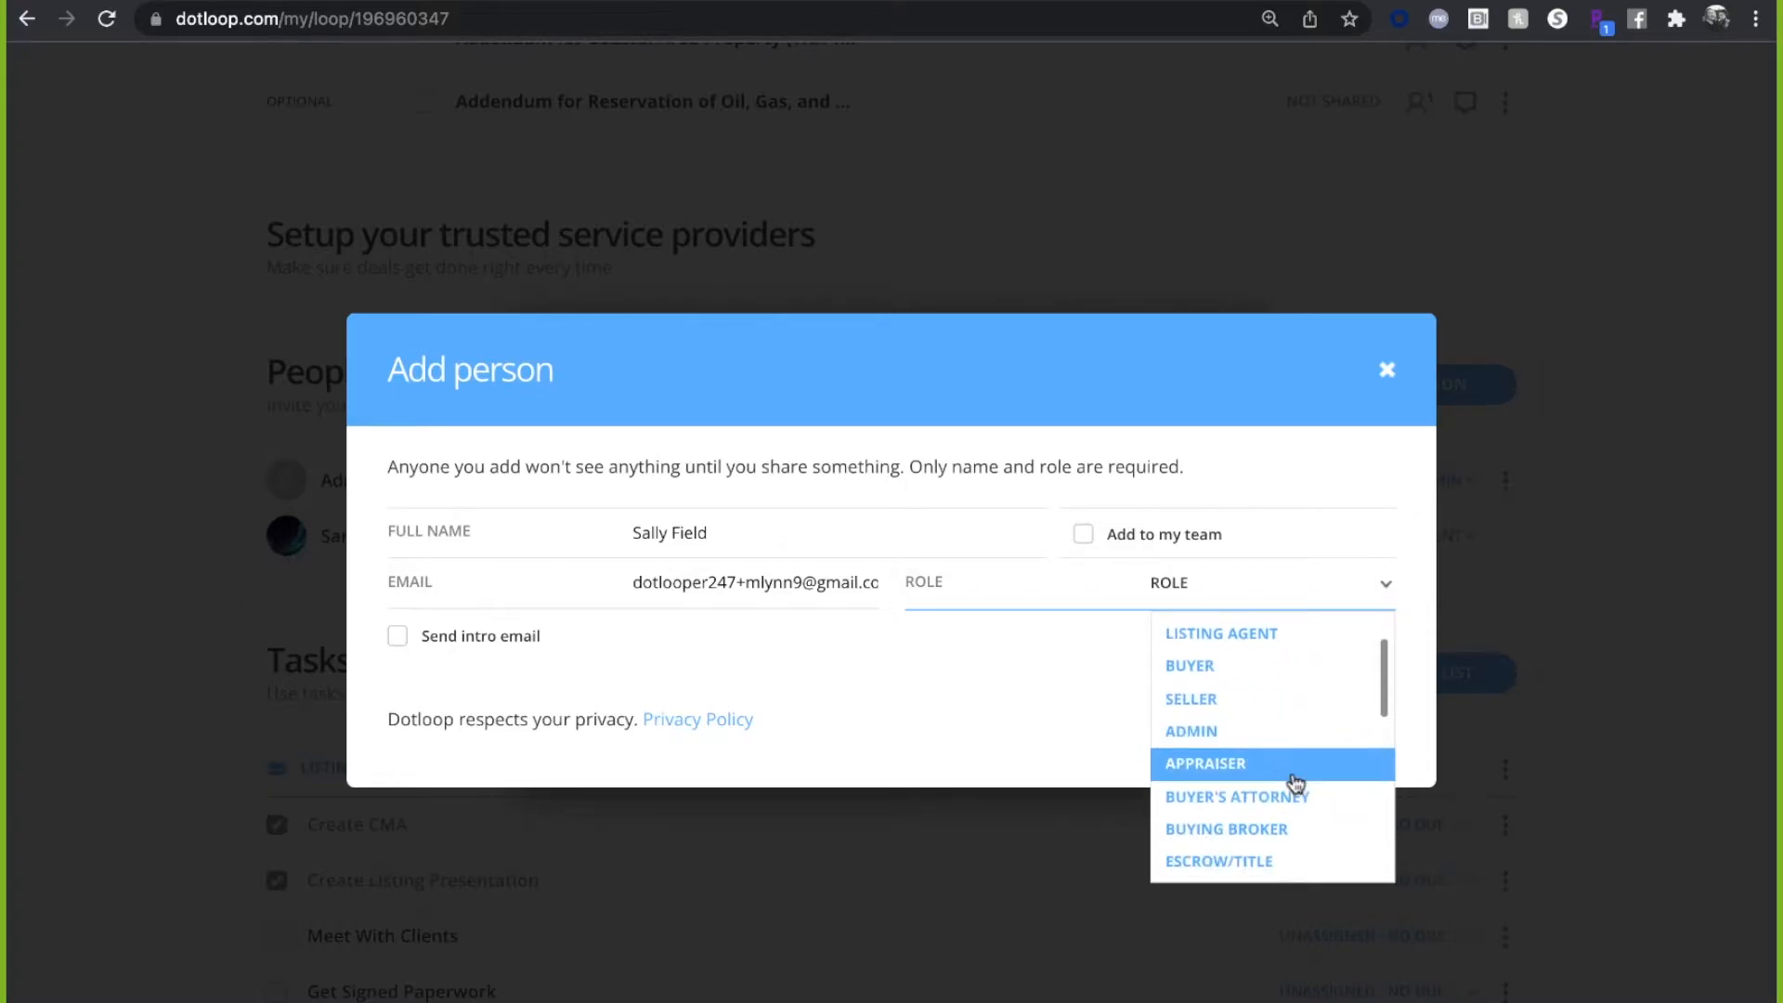
pyautogui.scroll(-5, 1305, 798)
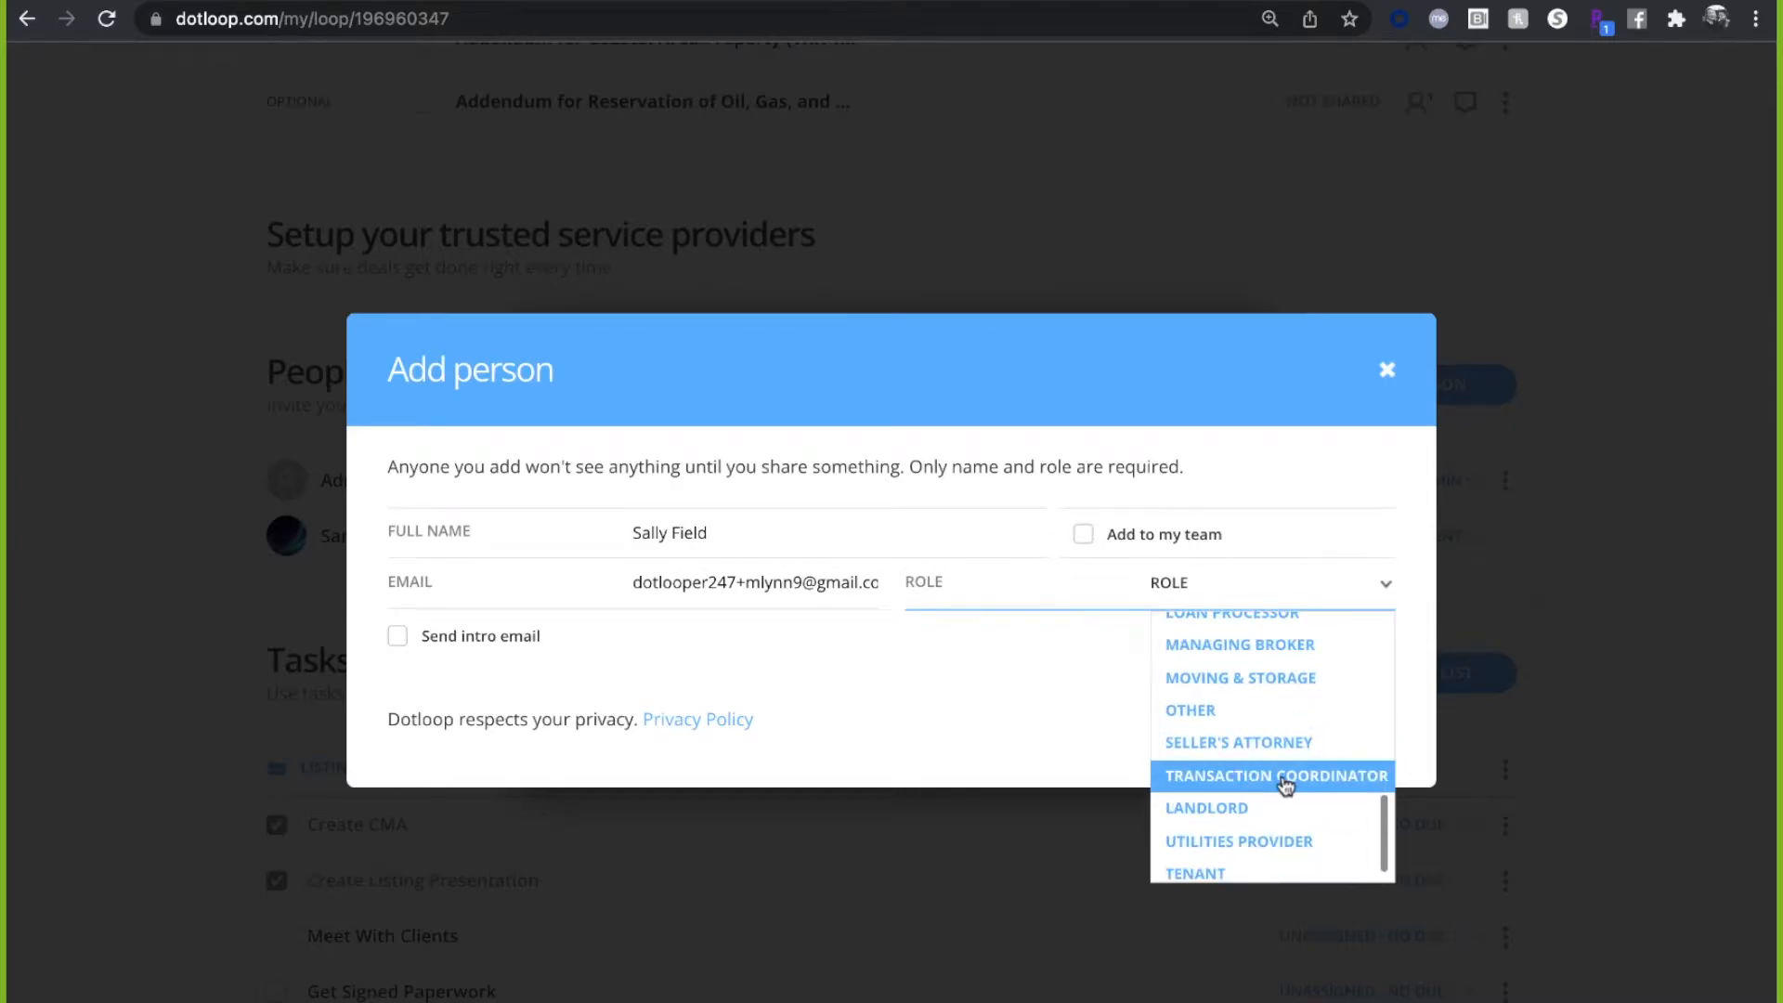
pyautogui.click(1297, 787)
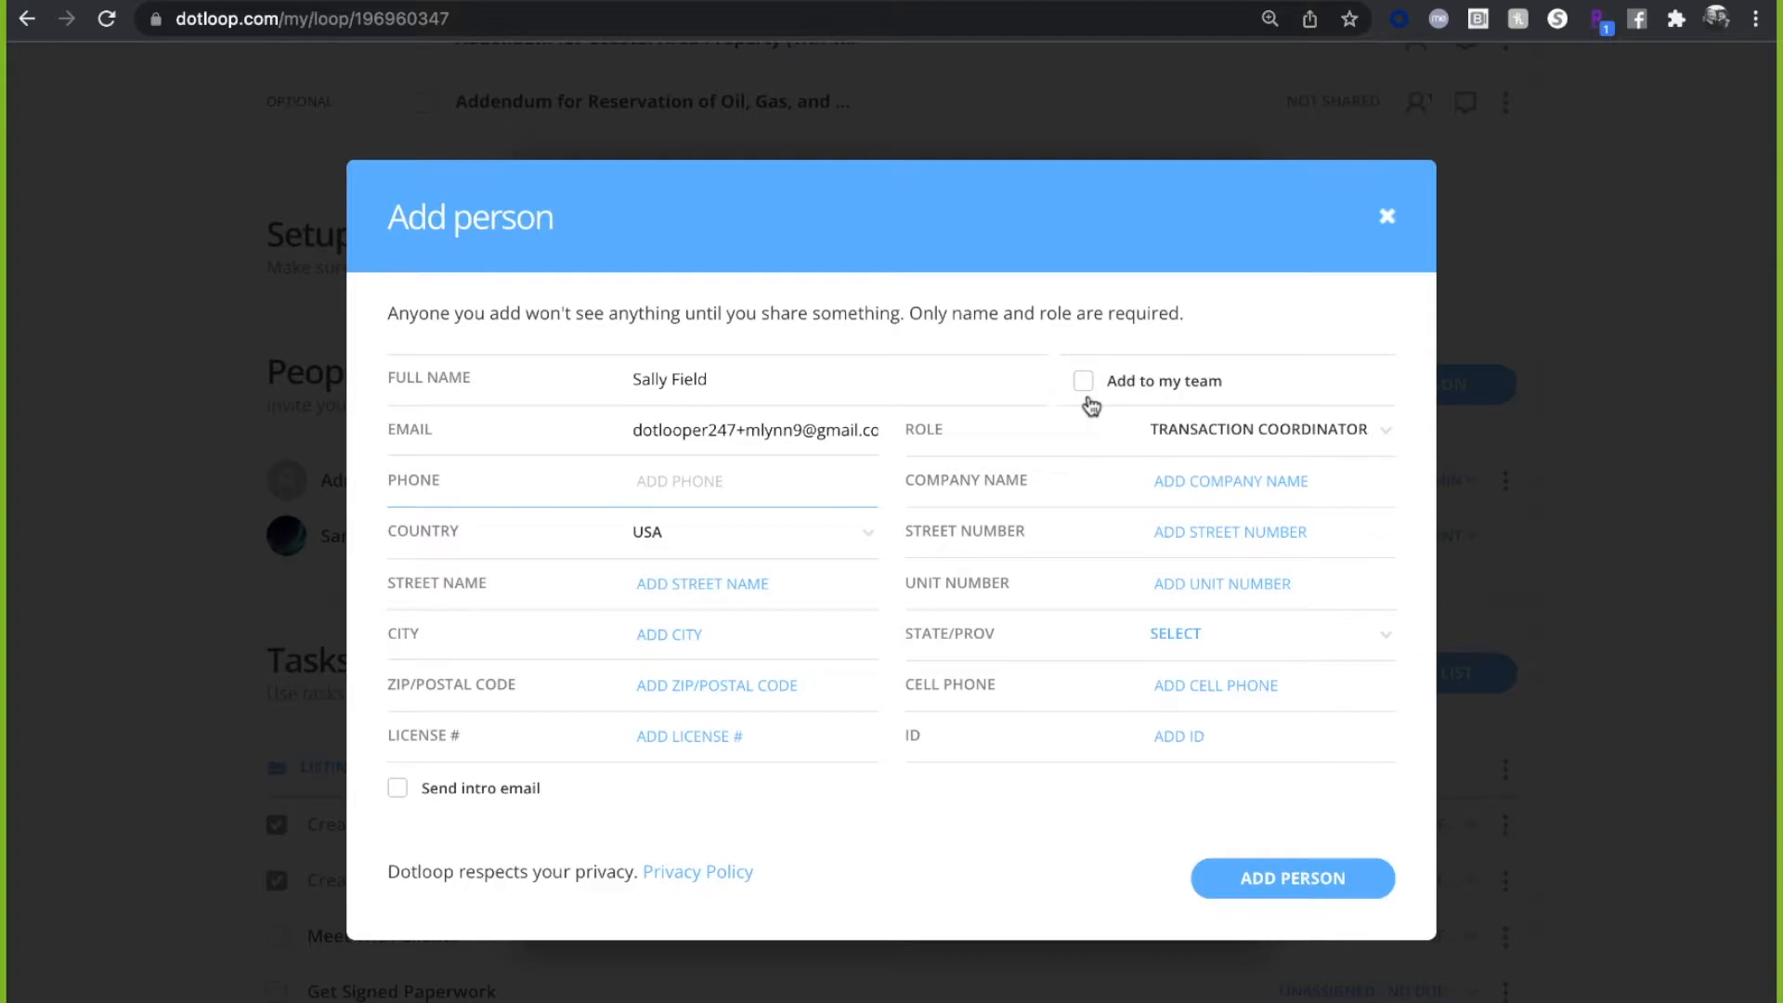
# - Switch the new person's role from Transaction Coordinator to Seller
pyautogui.click(1281, 444)
pyautogui.scroll(5, 1286, 492)
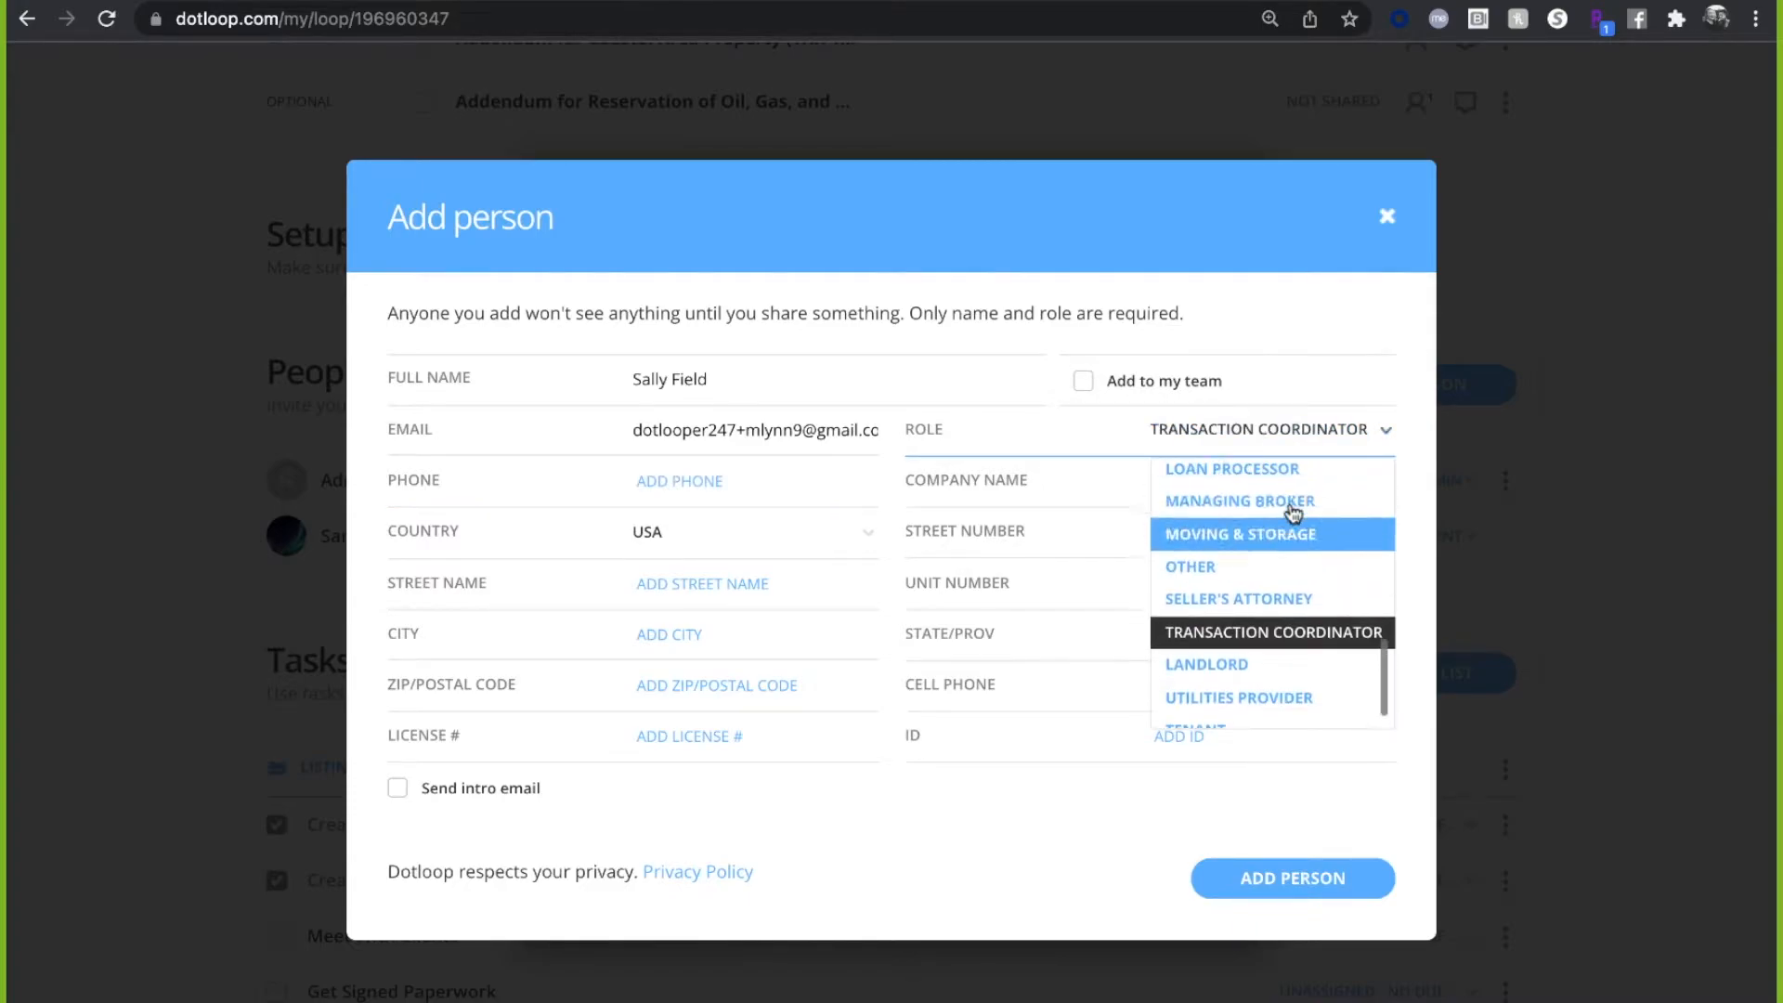
pyautogui.scroll(6, 1293, 513)
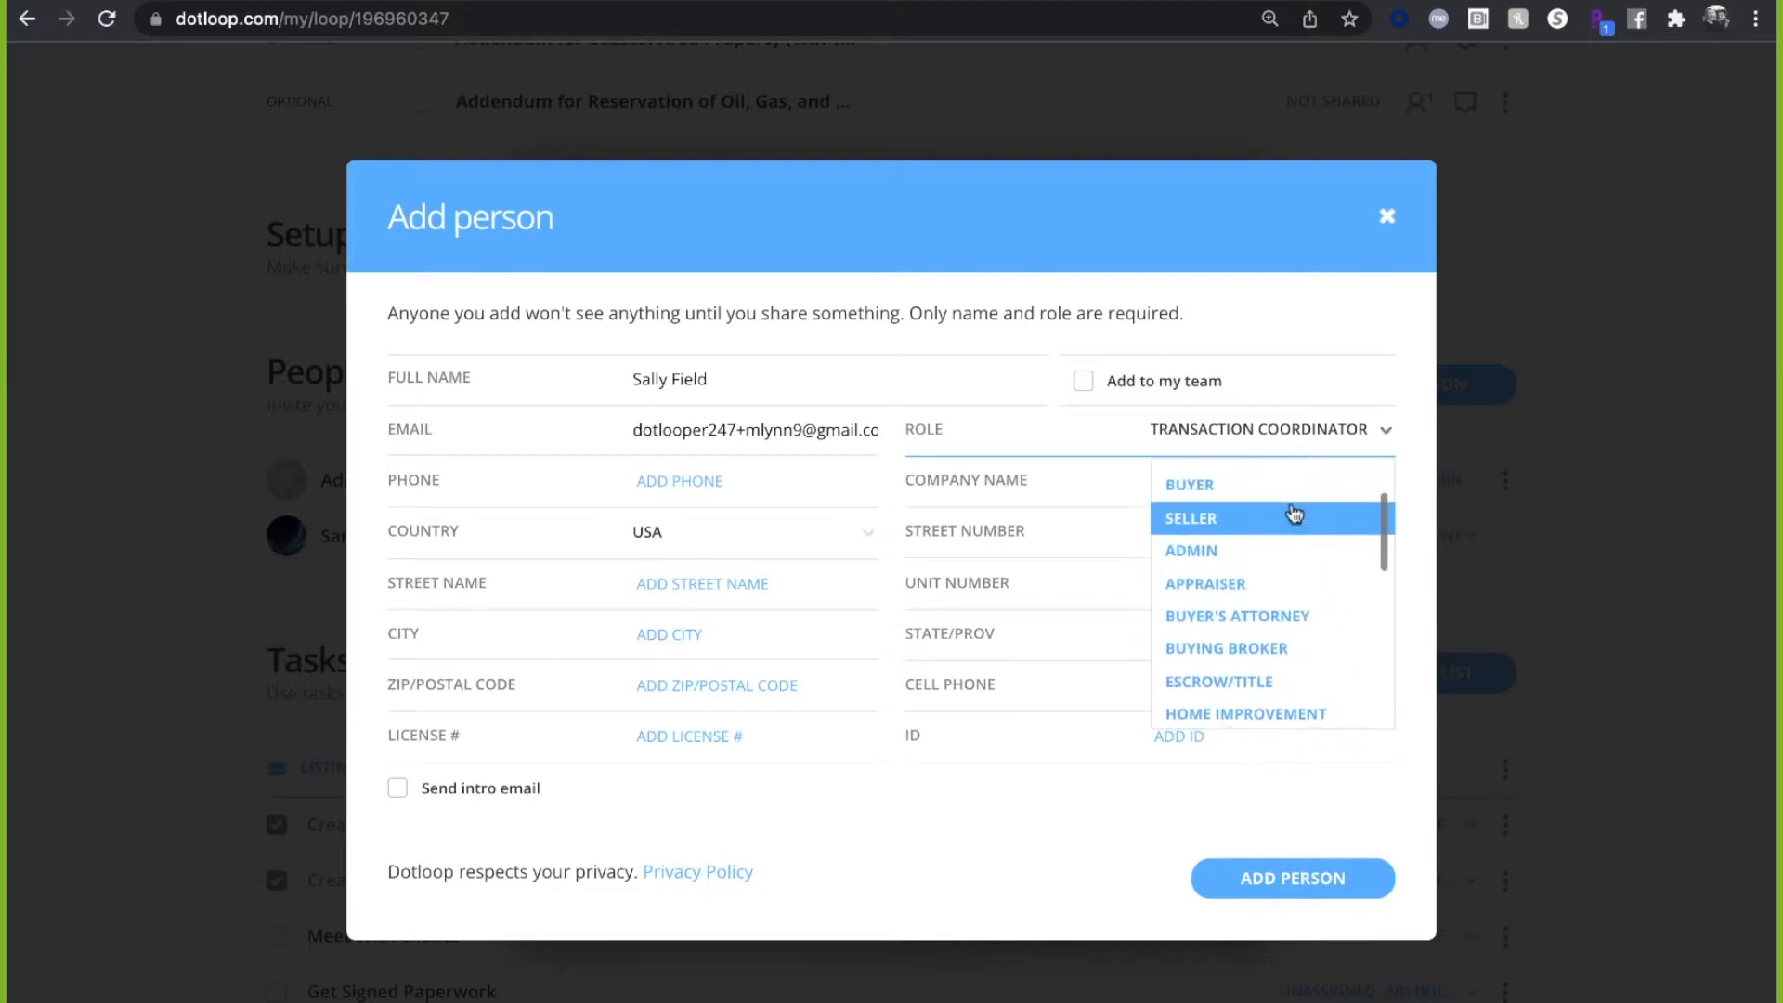
pyautogui.click(1265, 562)
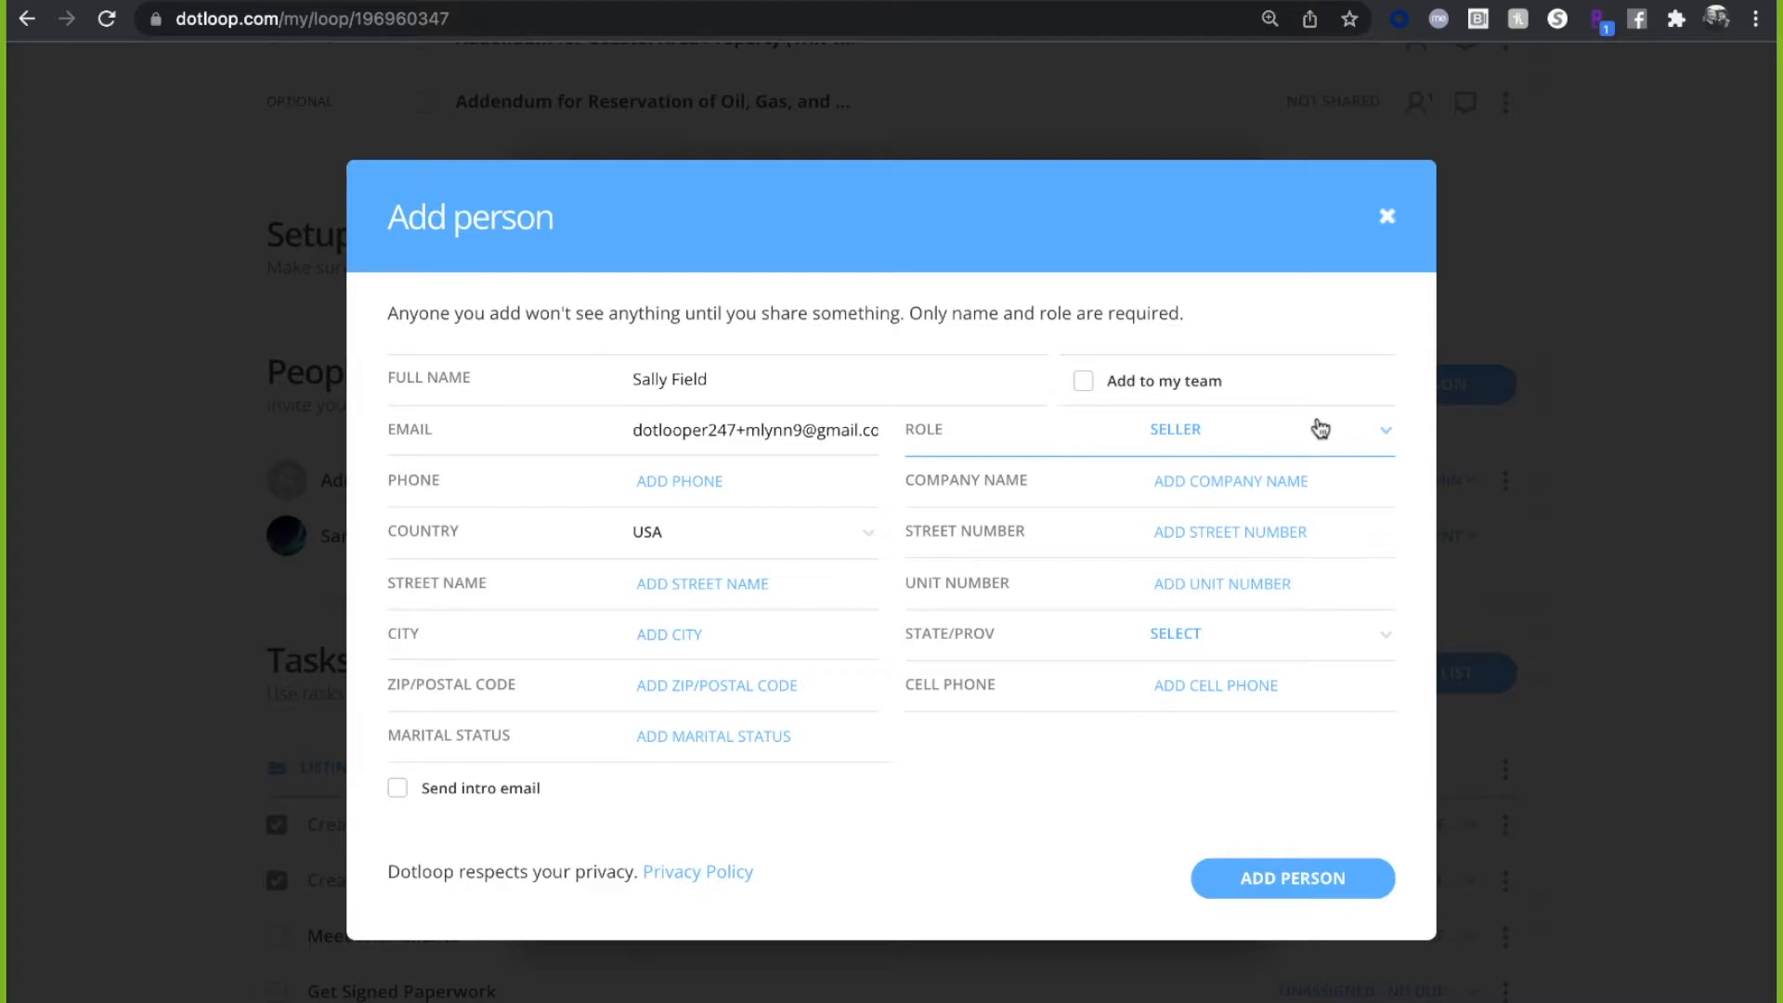
# - Replace the e-mail field with the seller's pasted address and dismiss the suggestion lists
pyautogui.click(780, 430)
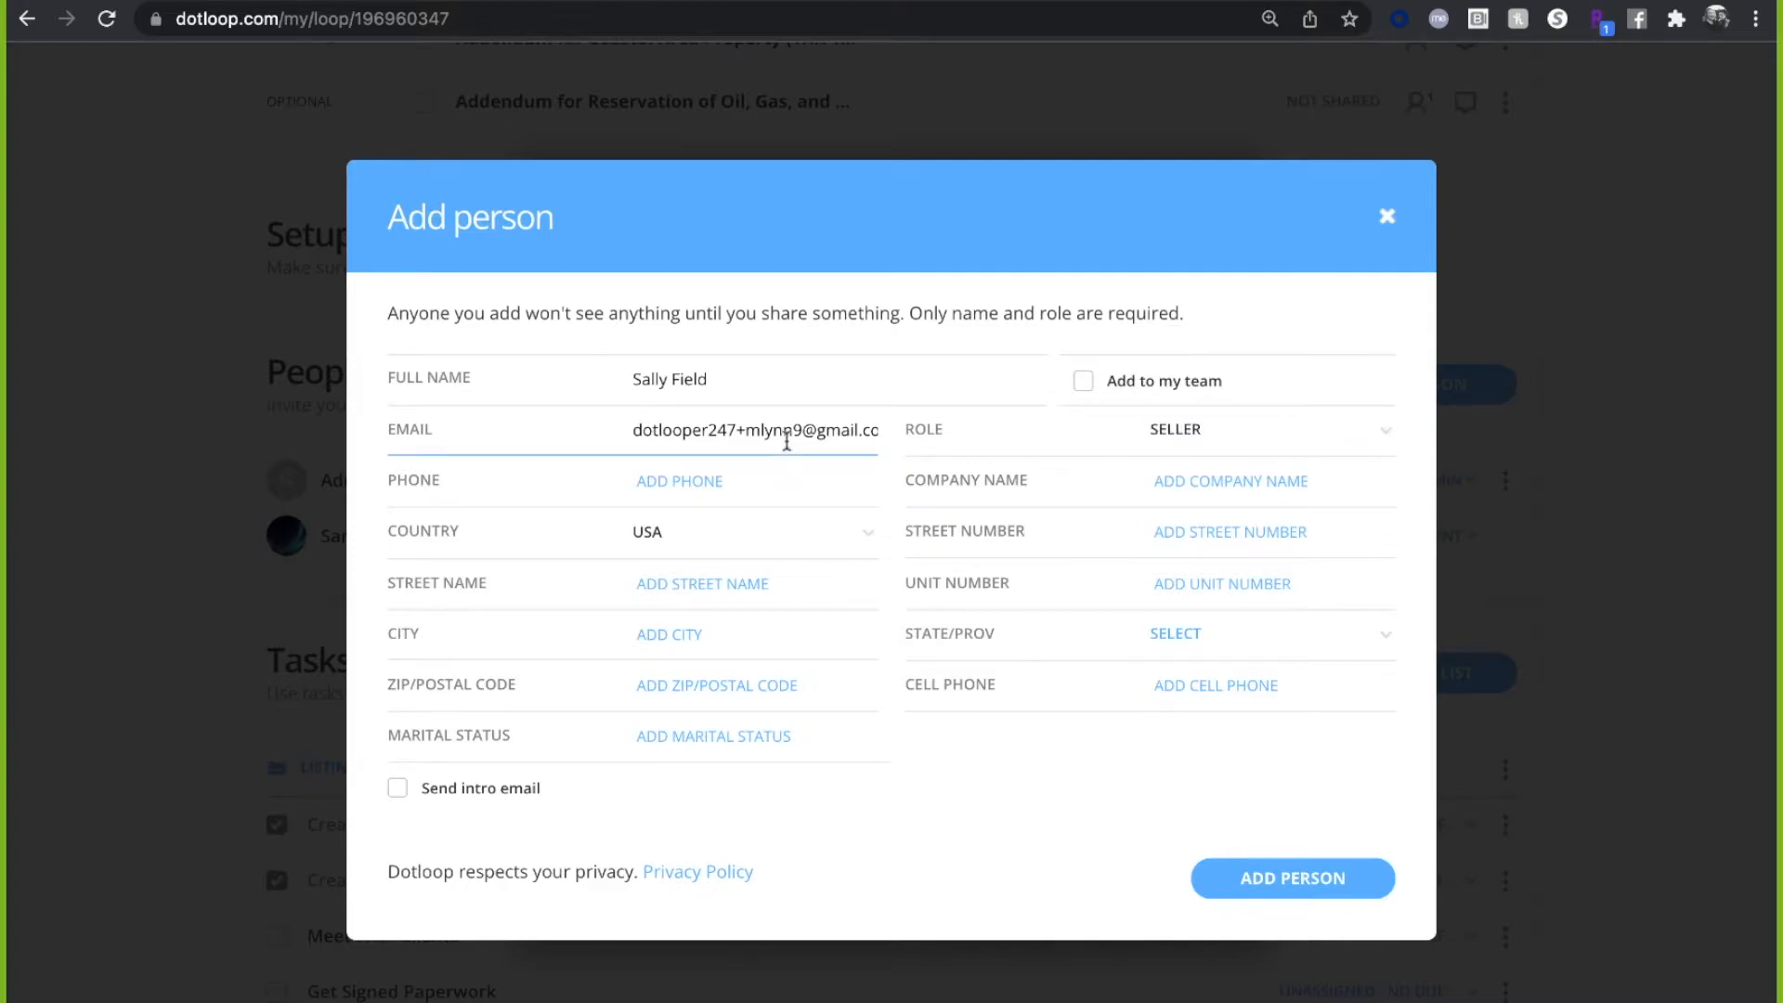
pyautogui.tripleClick(787, 442)
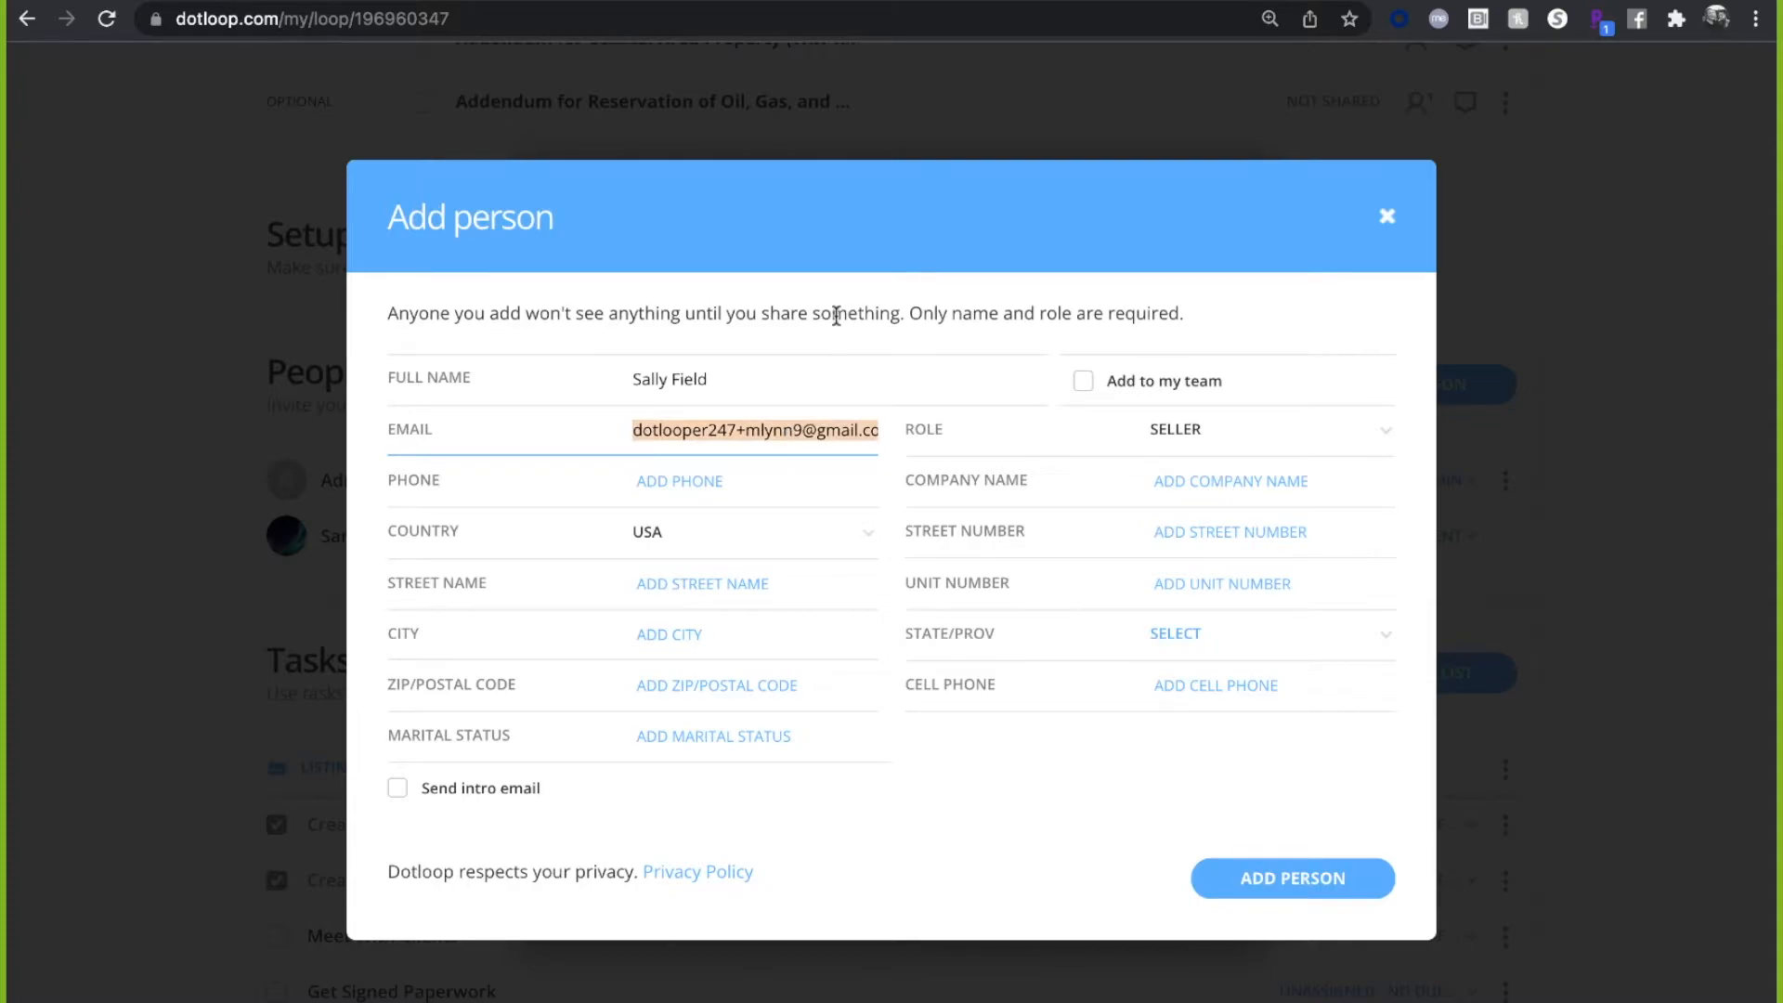
pyautogui.press('BackSpace')
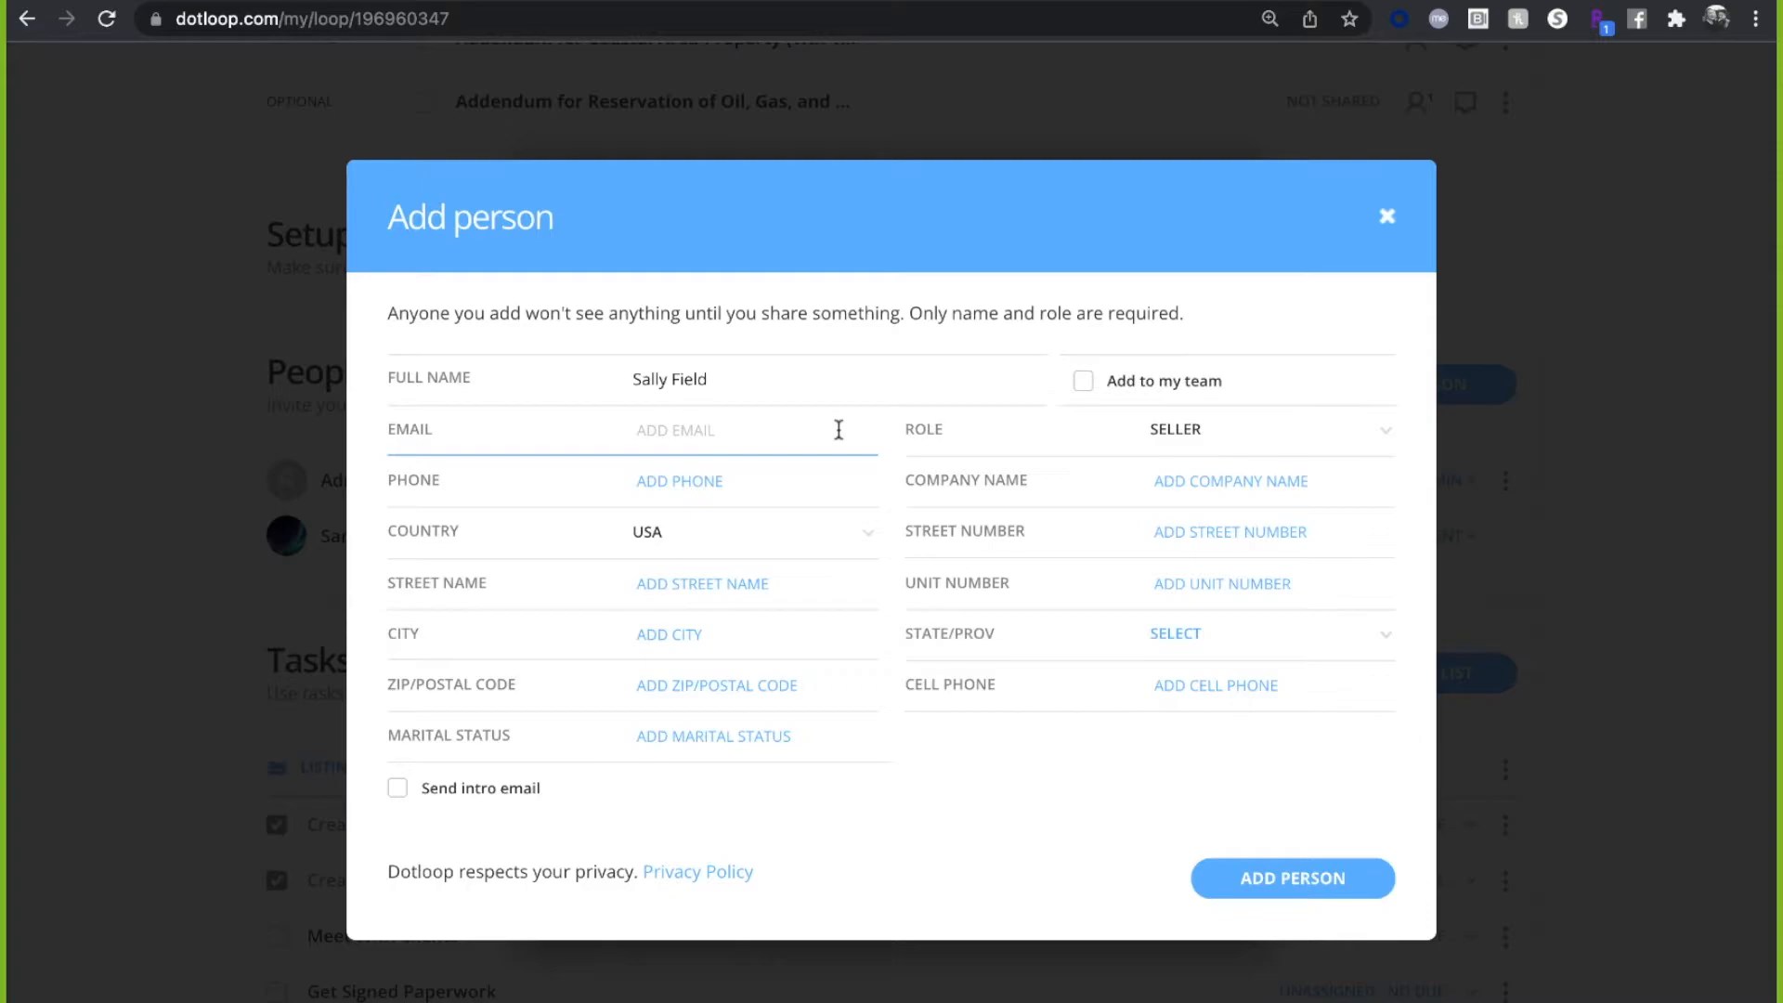
pyautogui.hotkey('ctrl', 'v')
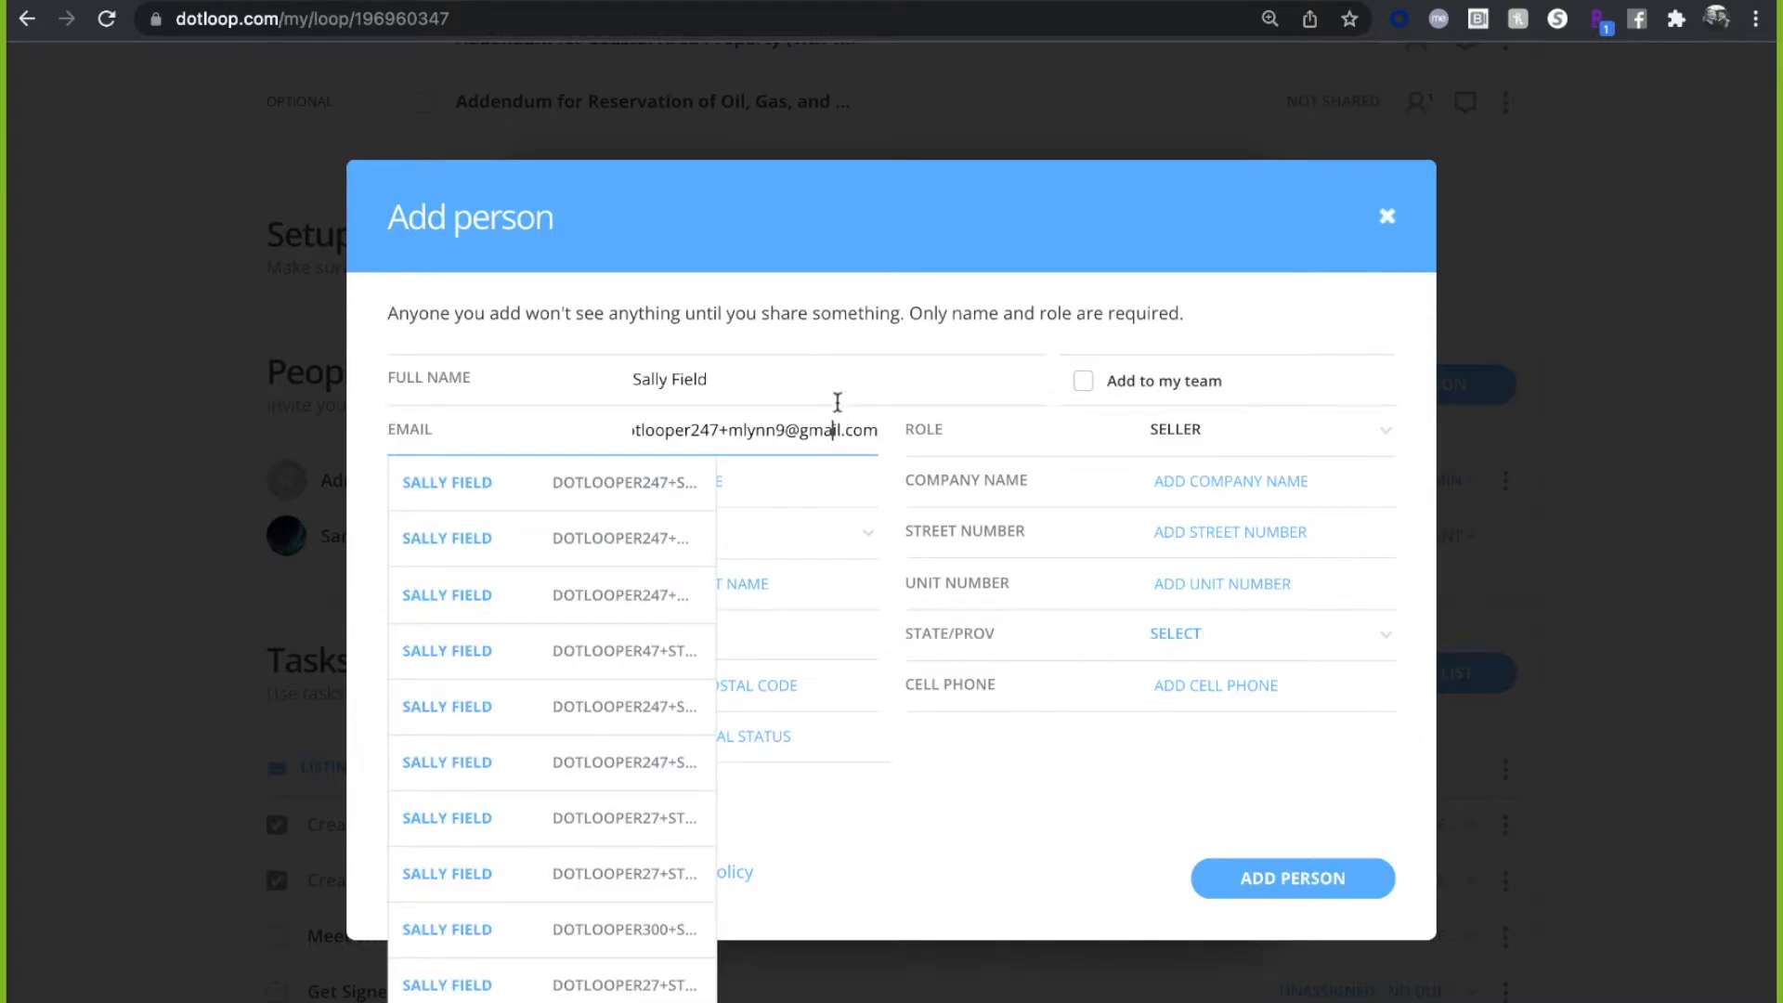
pyautogui.click(817, 384)
pyautogui.click(874, 326)
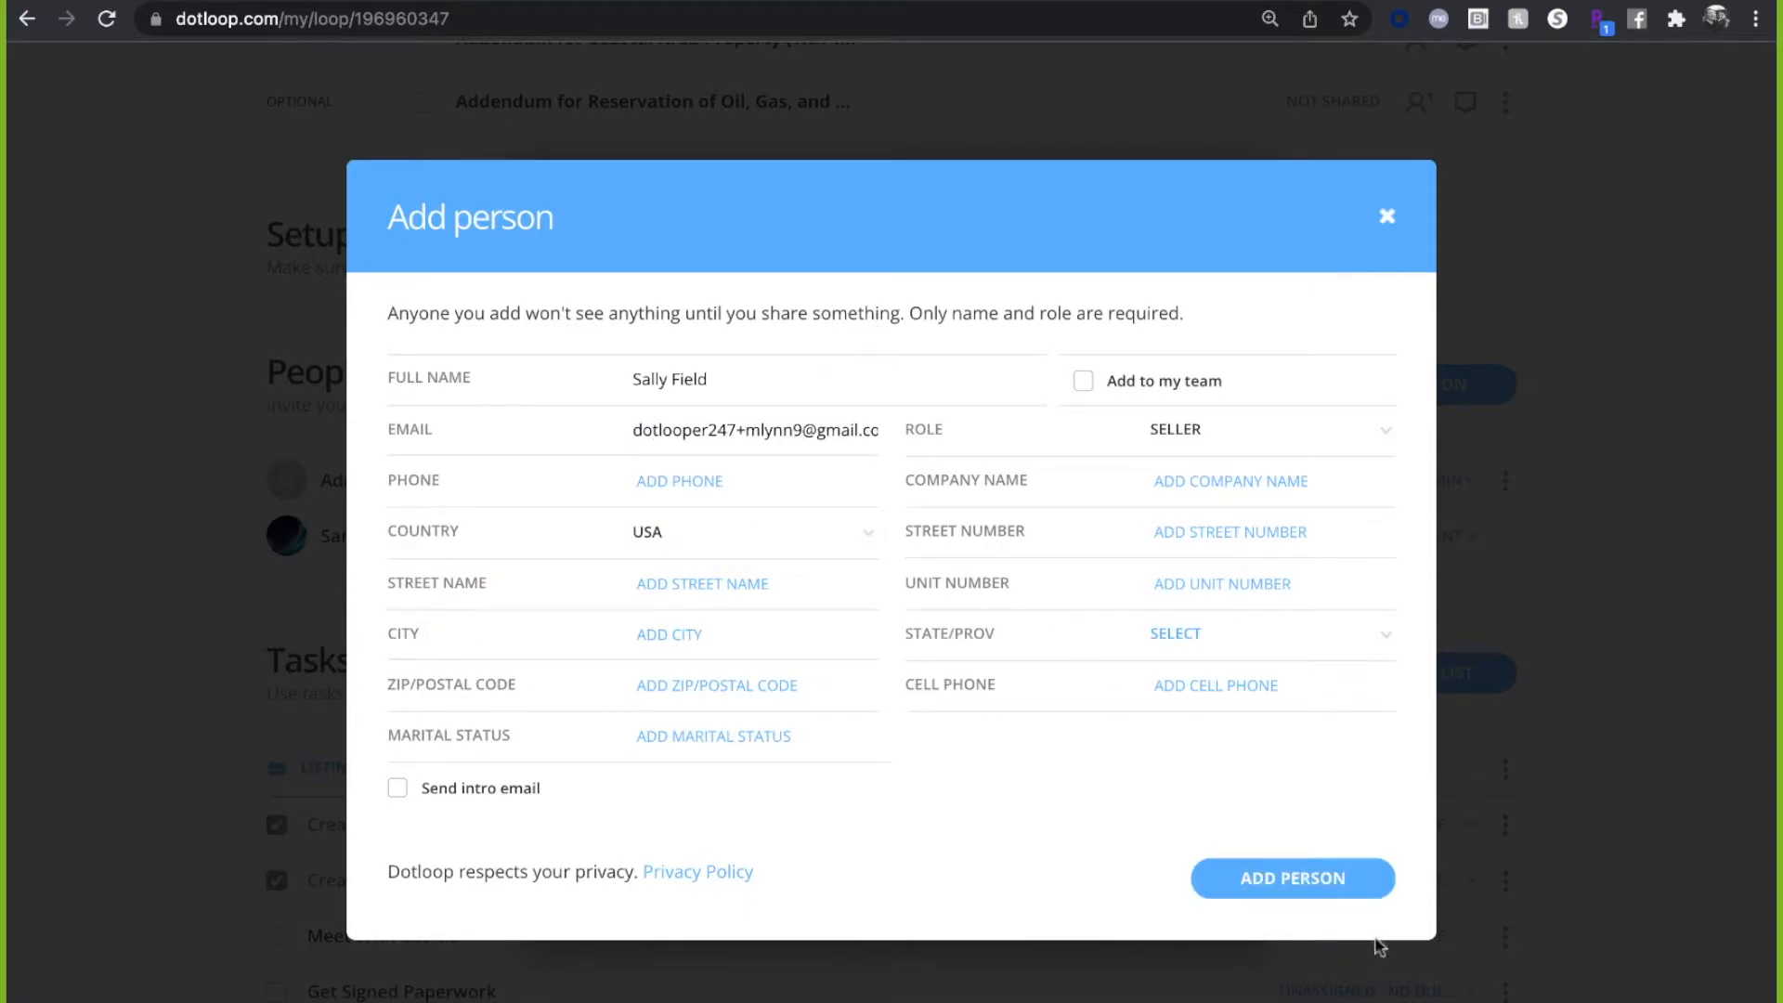
# - Add the contact to the loop as Seller, then close its row options unchanged
pyautogui.click(1312, 879)
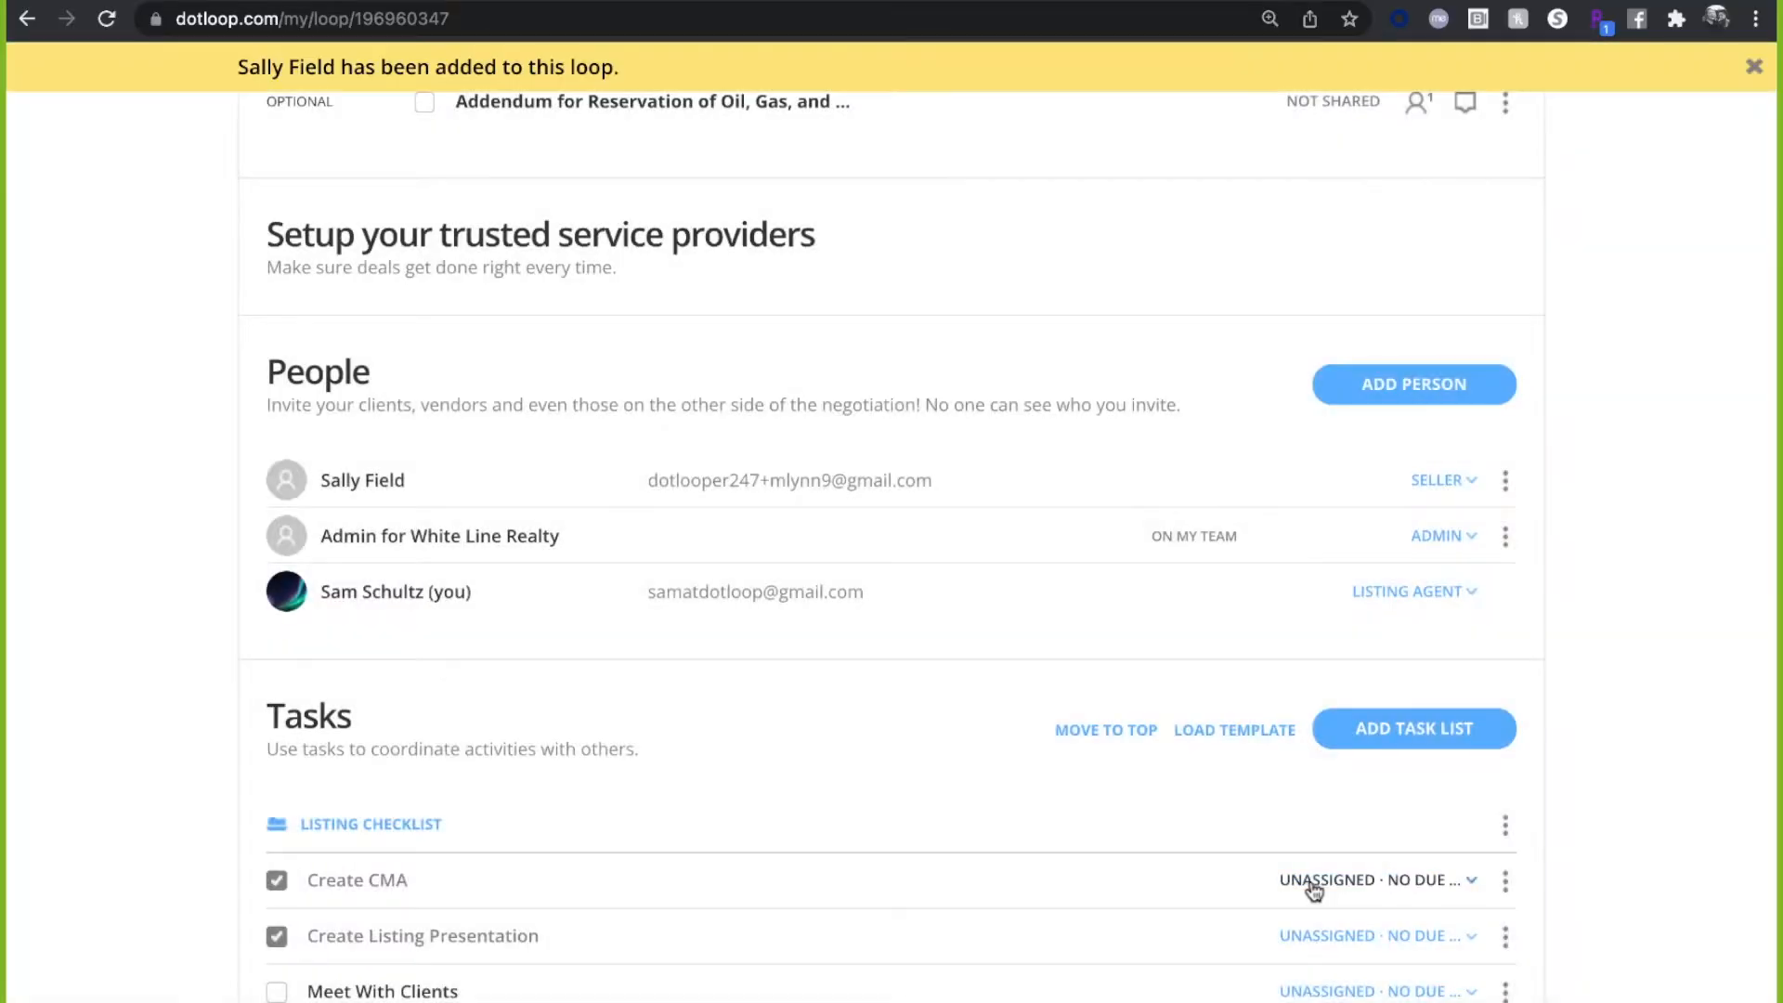
pyautogui.moveTo(1314, 889)
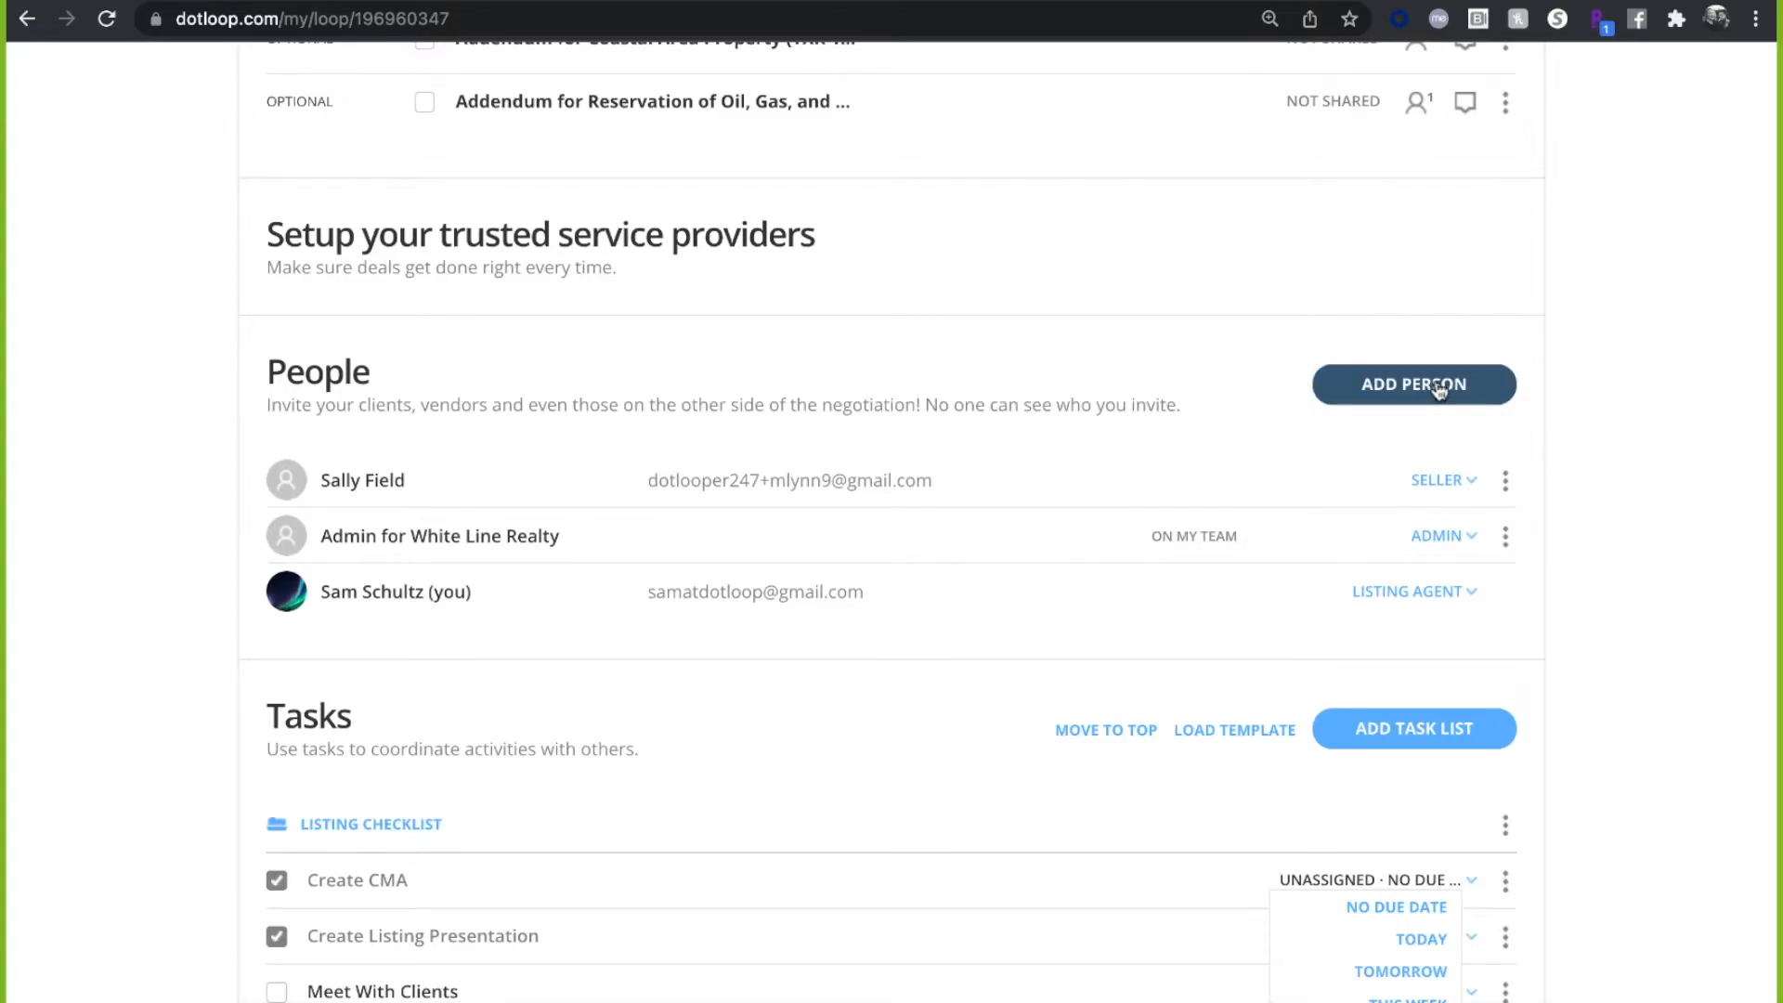
pyautogui.click(1507, 481)
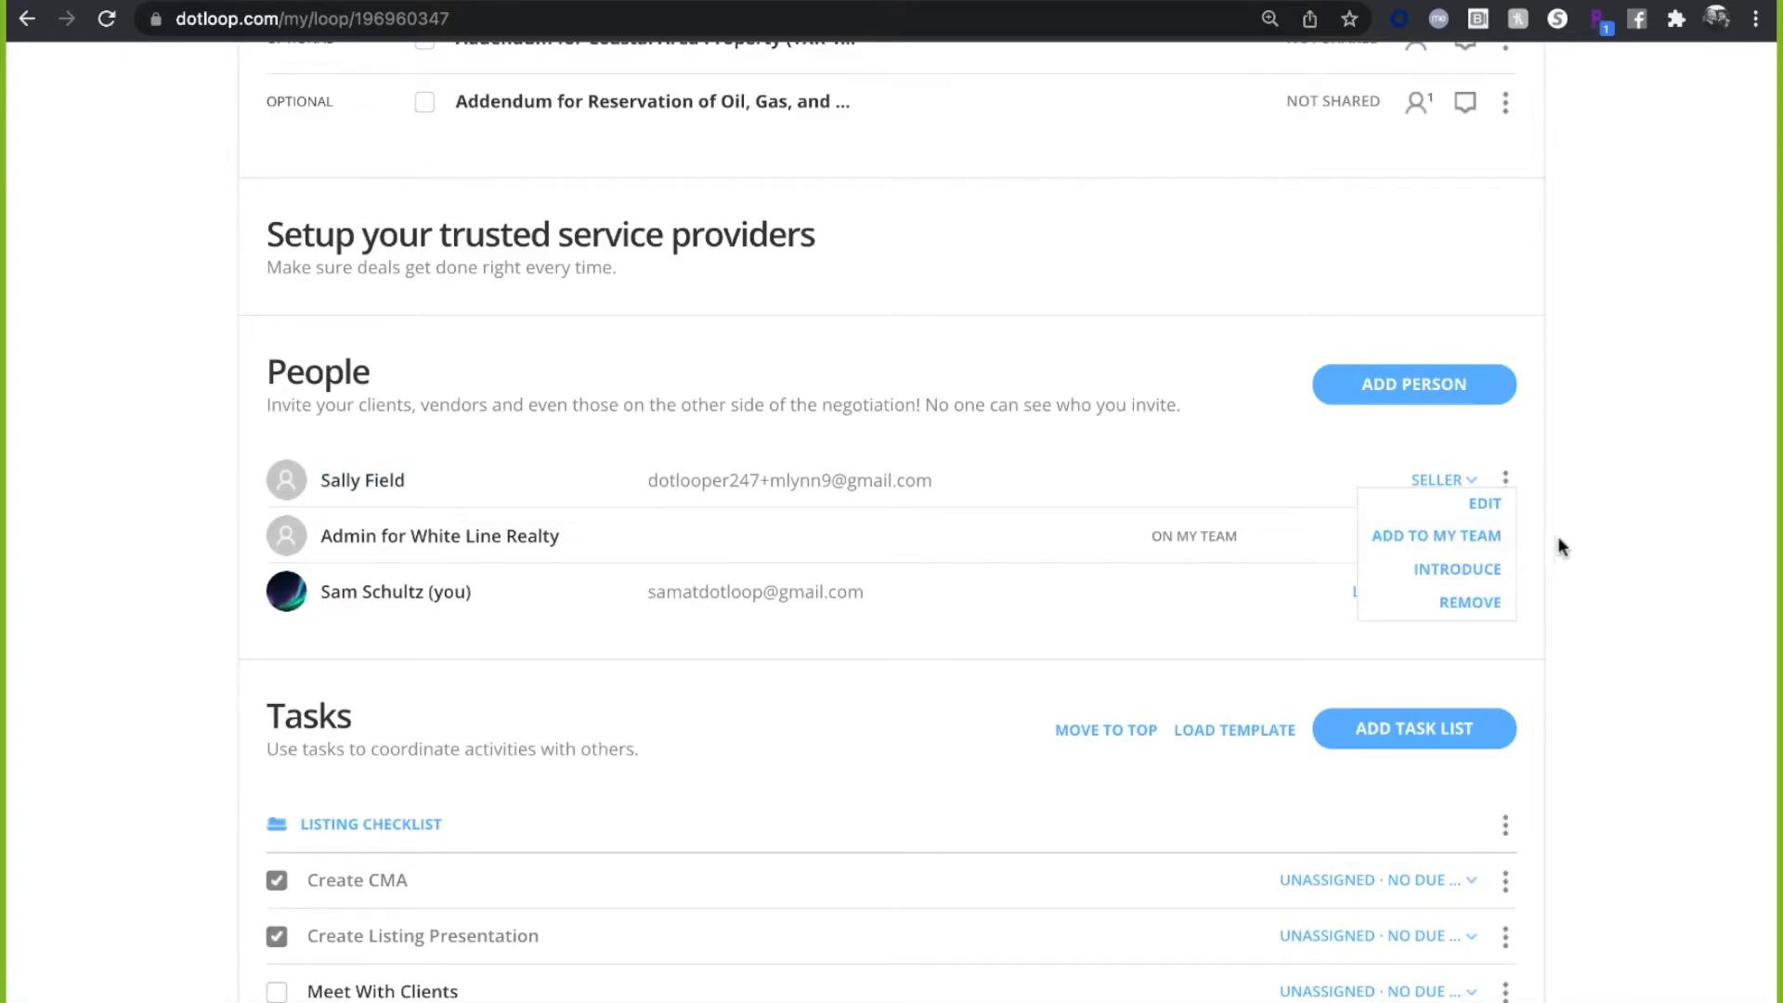
pyautogui.click(1638, 512)
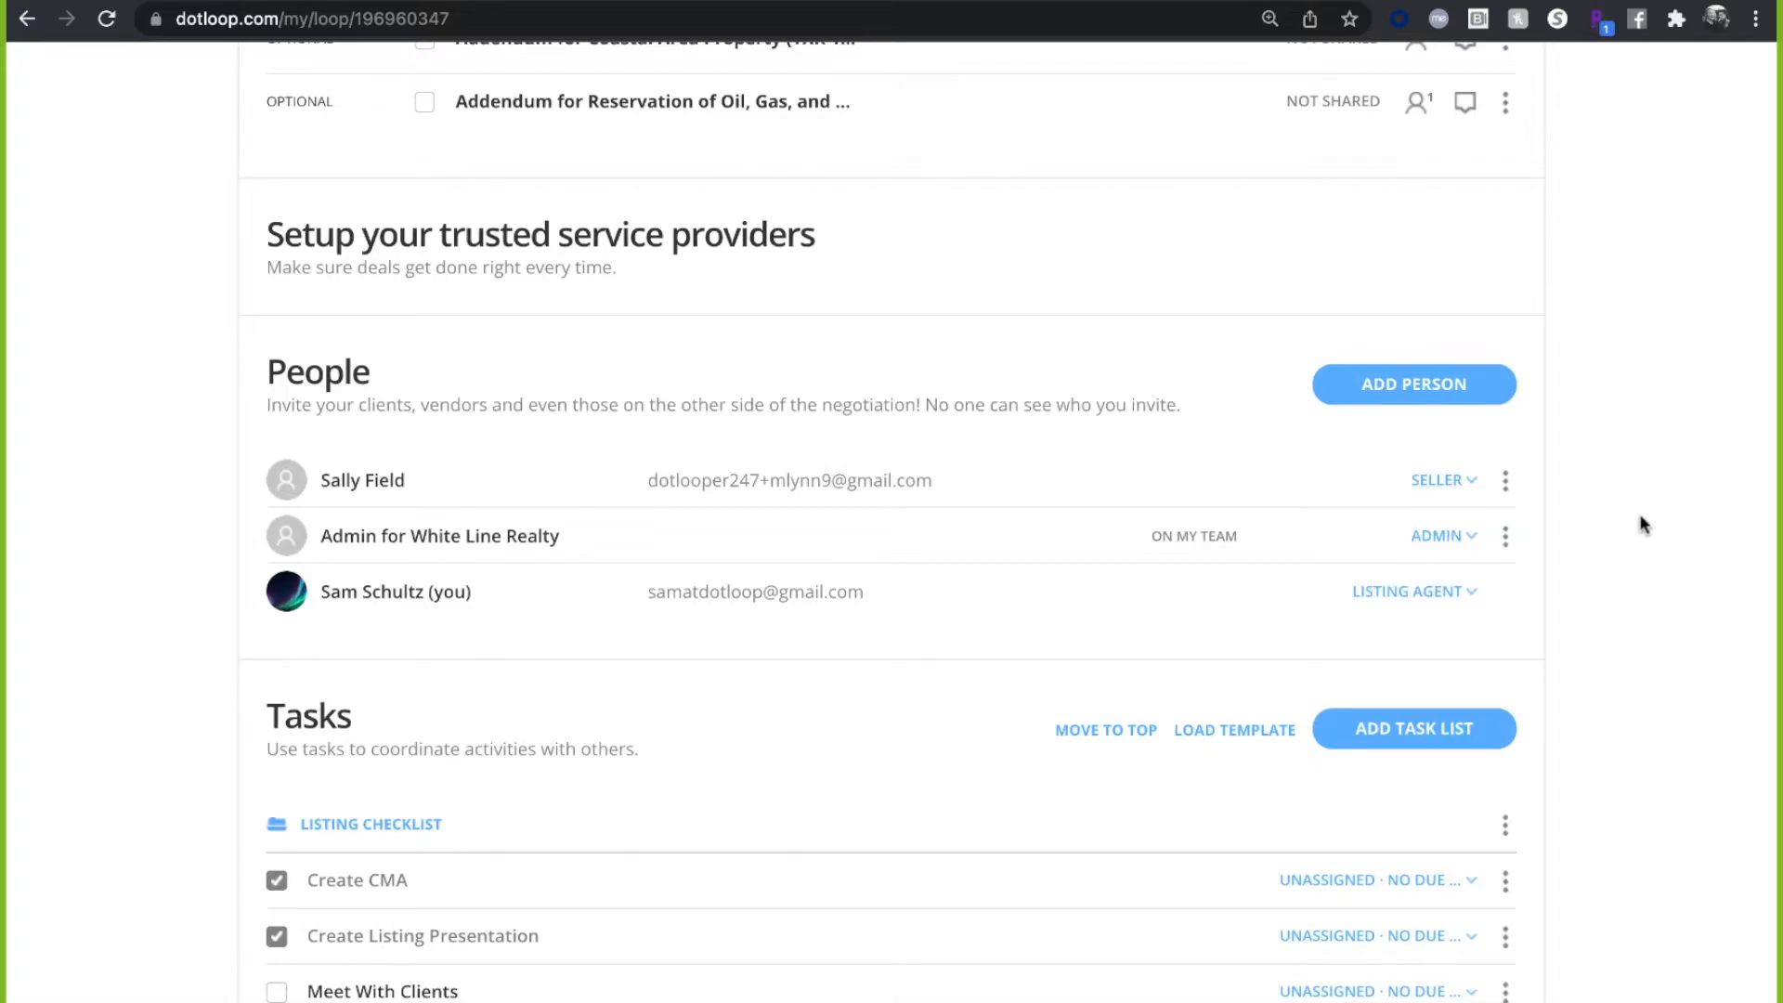
pyautogui.scroll(1, 1609, 518)
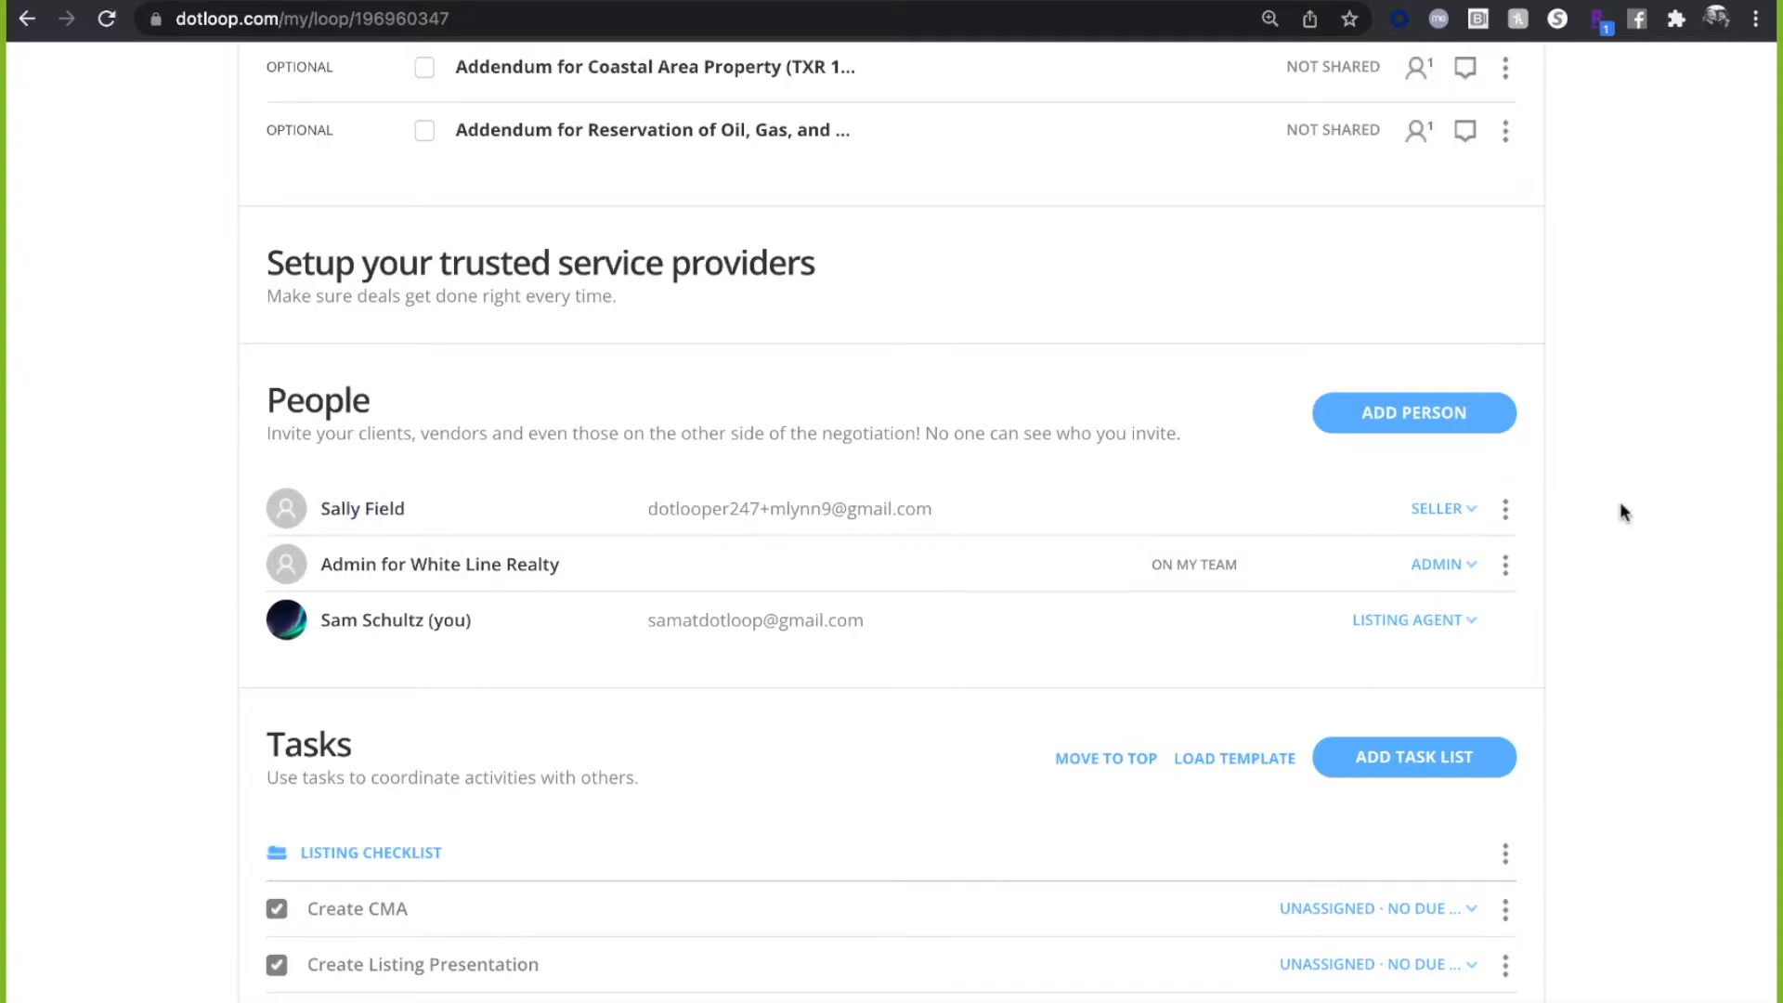
pyautogui.scroll(1, 1621, 506)
pyautogui.scroll(10, 1623, 509)
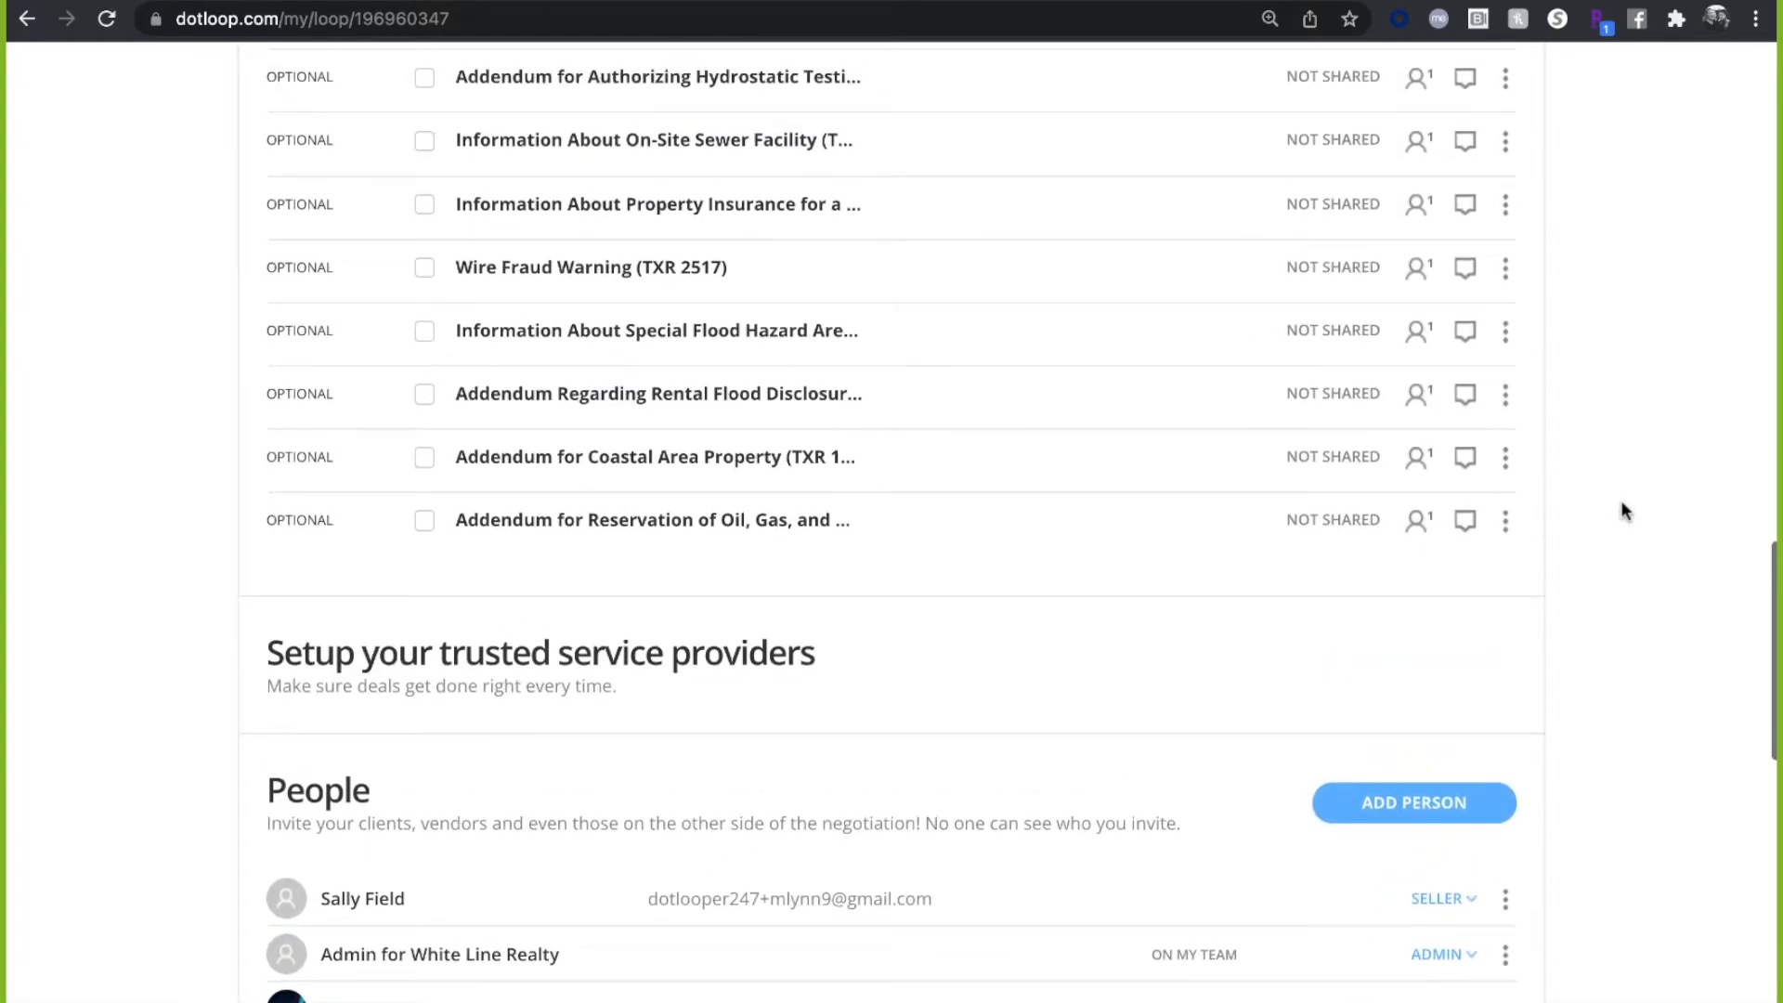
pyautogui.scroll(17, 1623, 510)
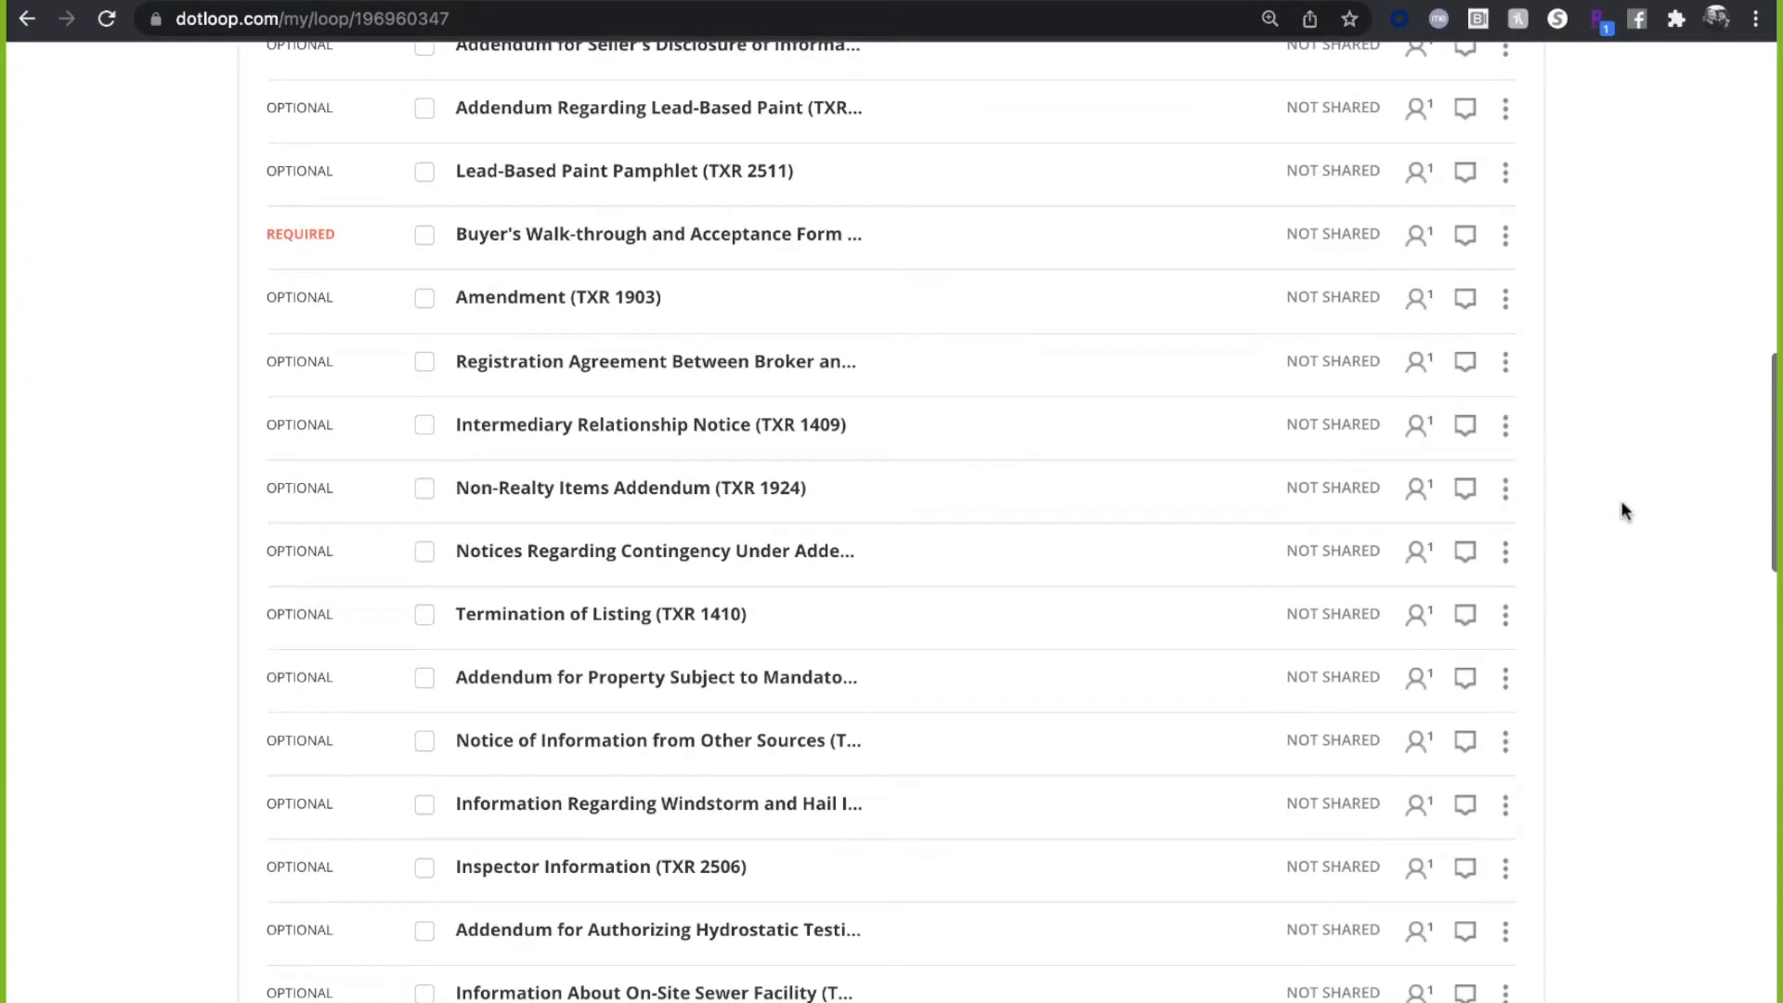
pyautogui.scroll(19, 1624, 511)
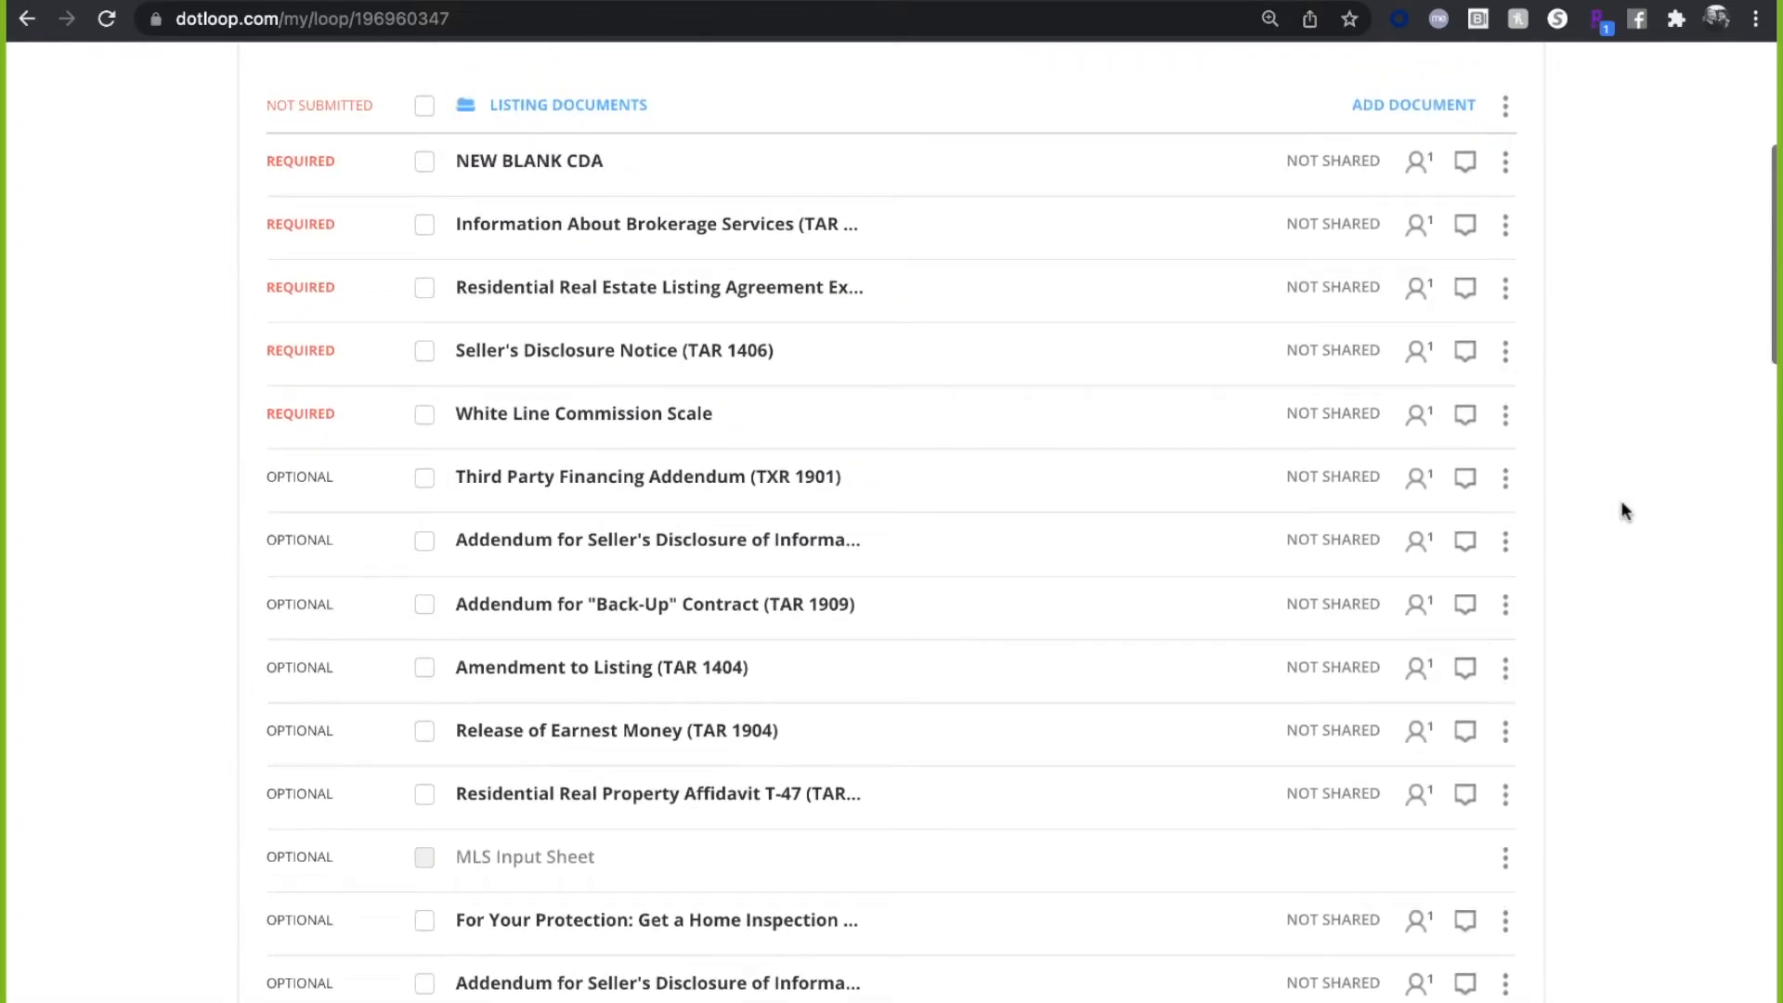
pyautogui.scroll(5, 1623, 510)
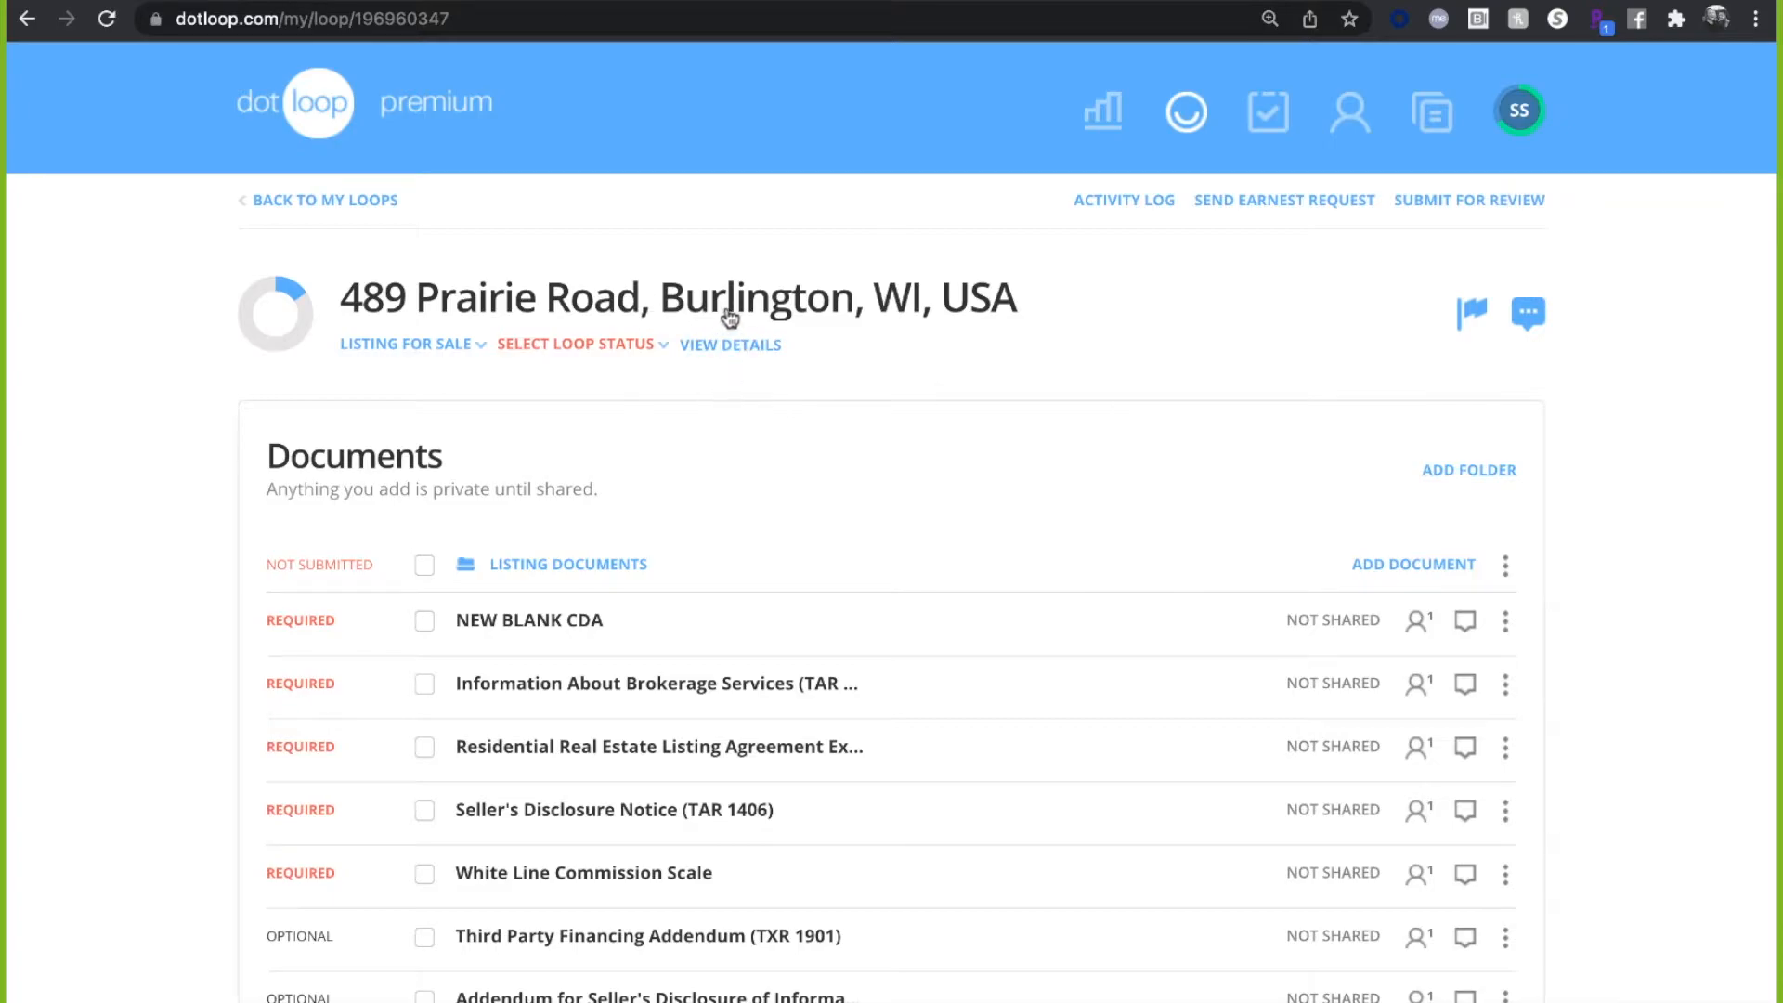
pyautogui.click(739, 349)
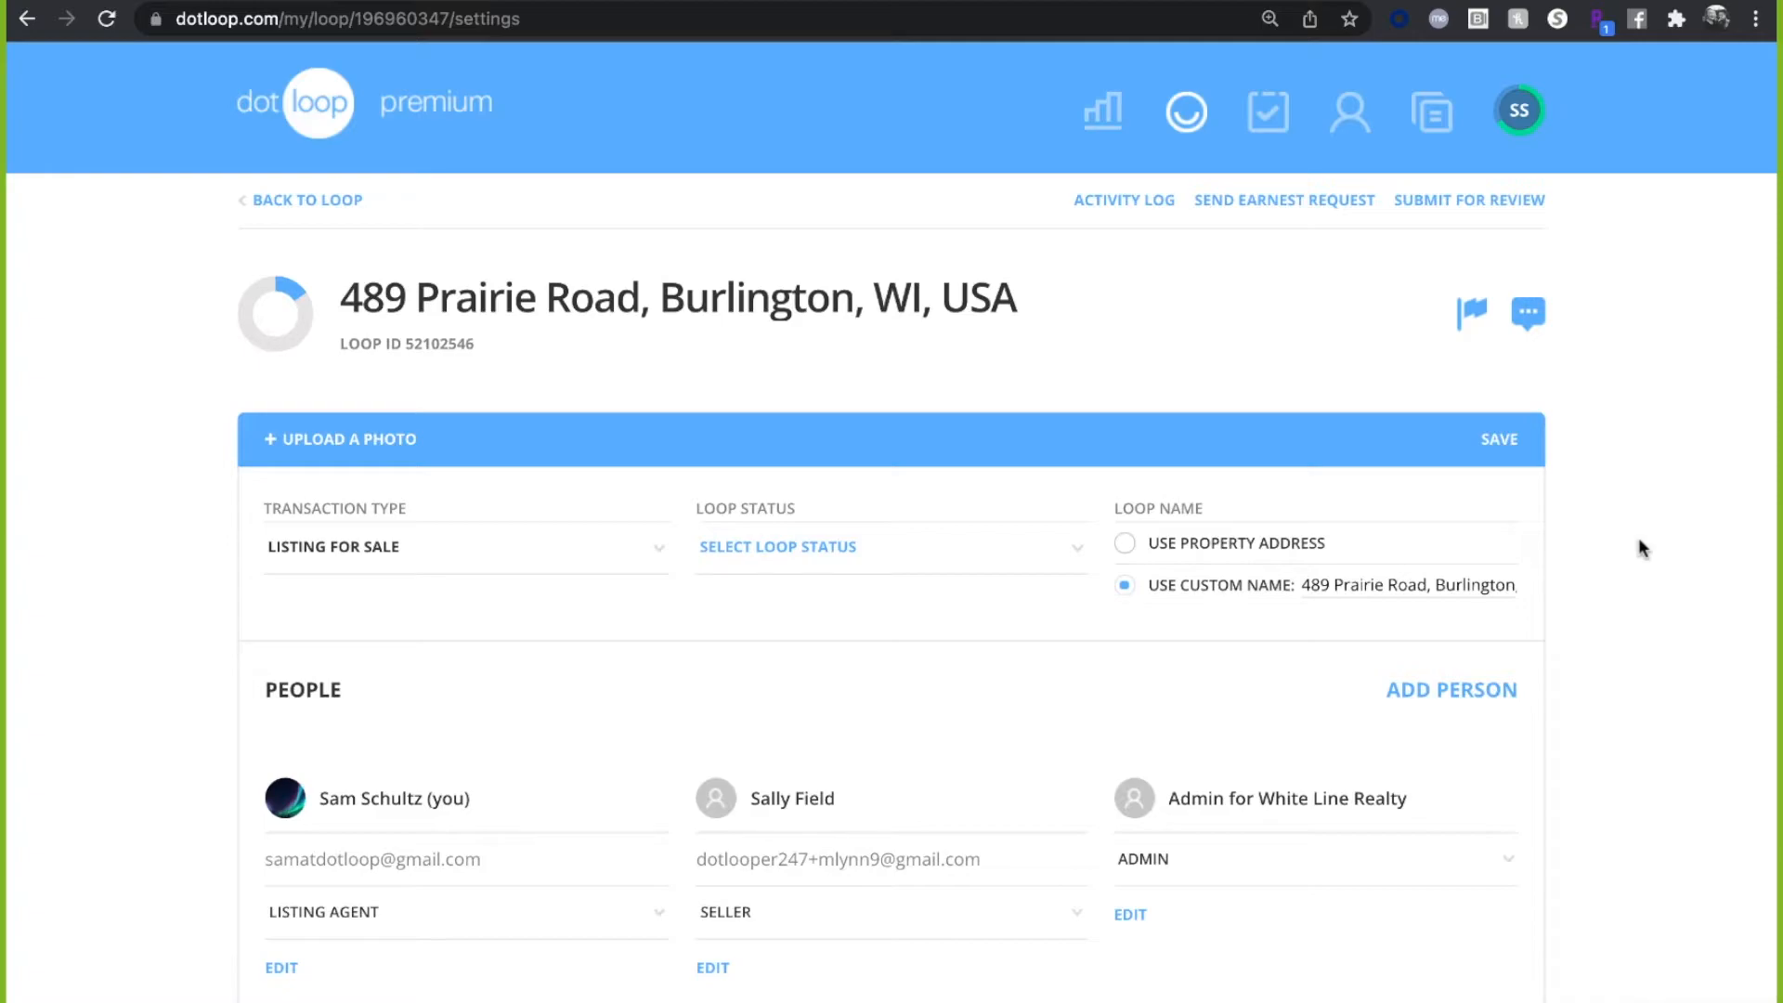
pyautogui.scroll(-1, 1615, 525)
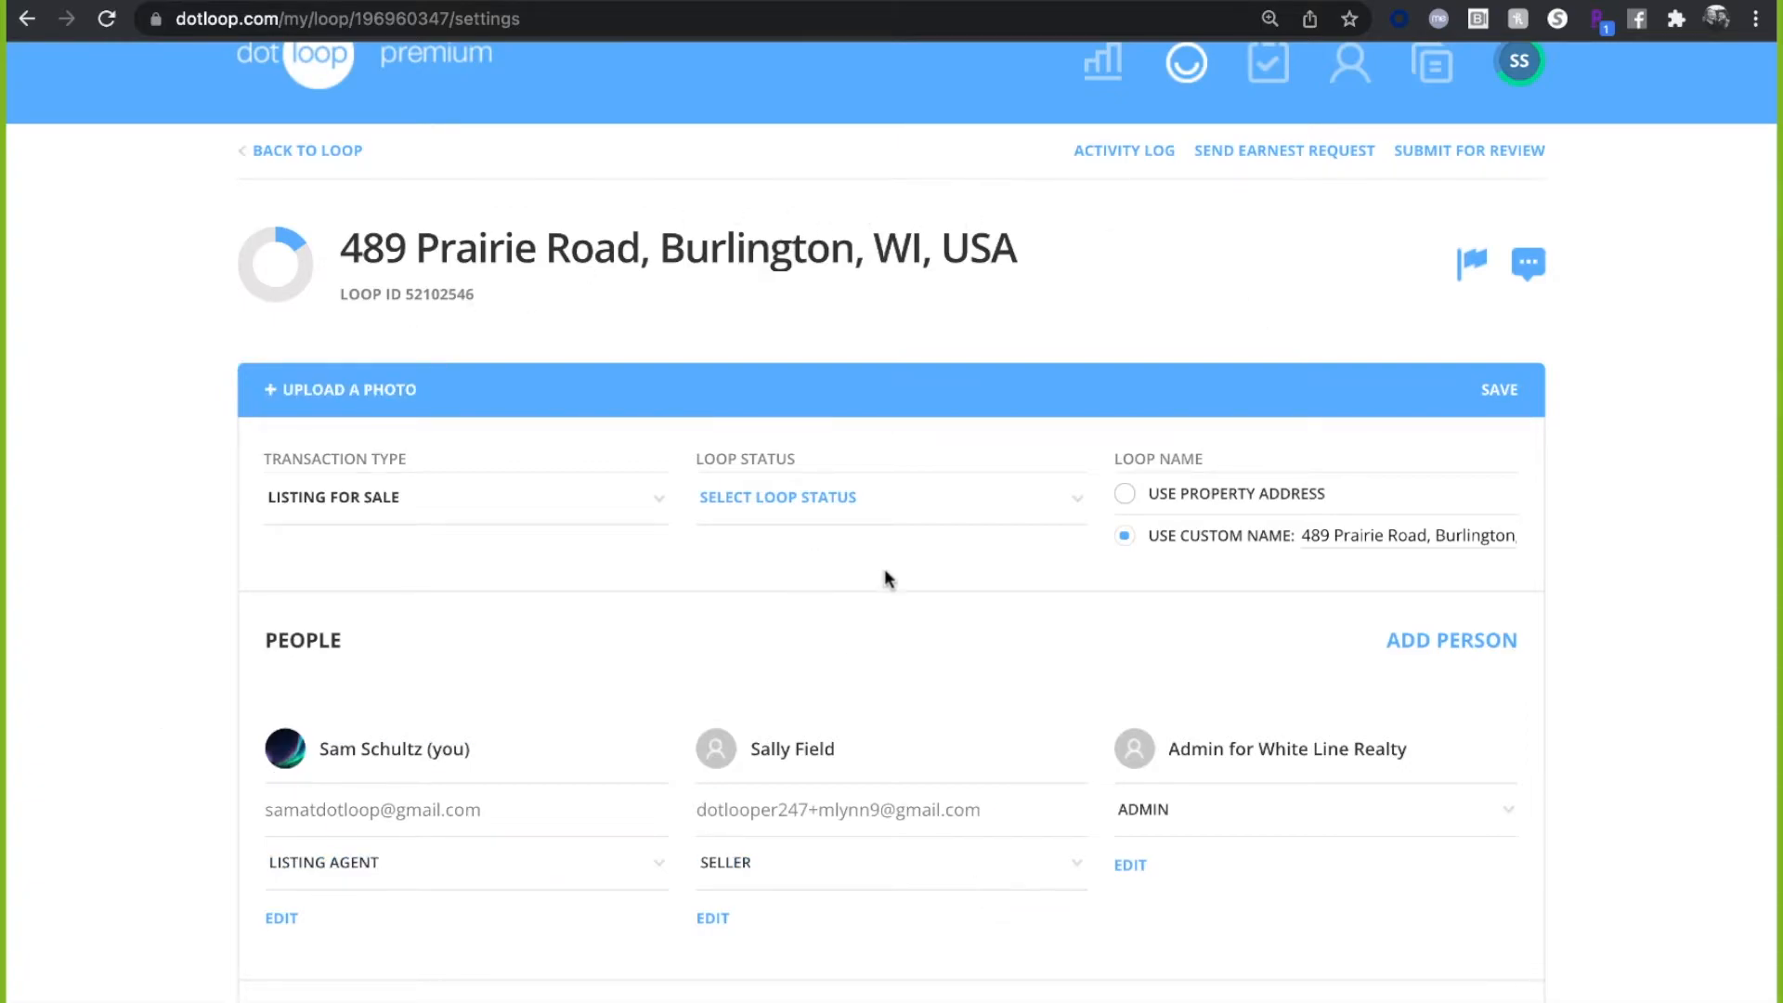
# - Set Loop Name to Use Property Address and save, leaving the title text unchanged
pyautogui.click(710, 258)
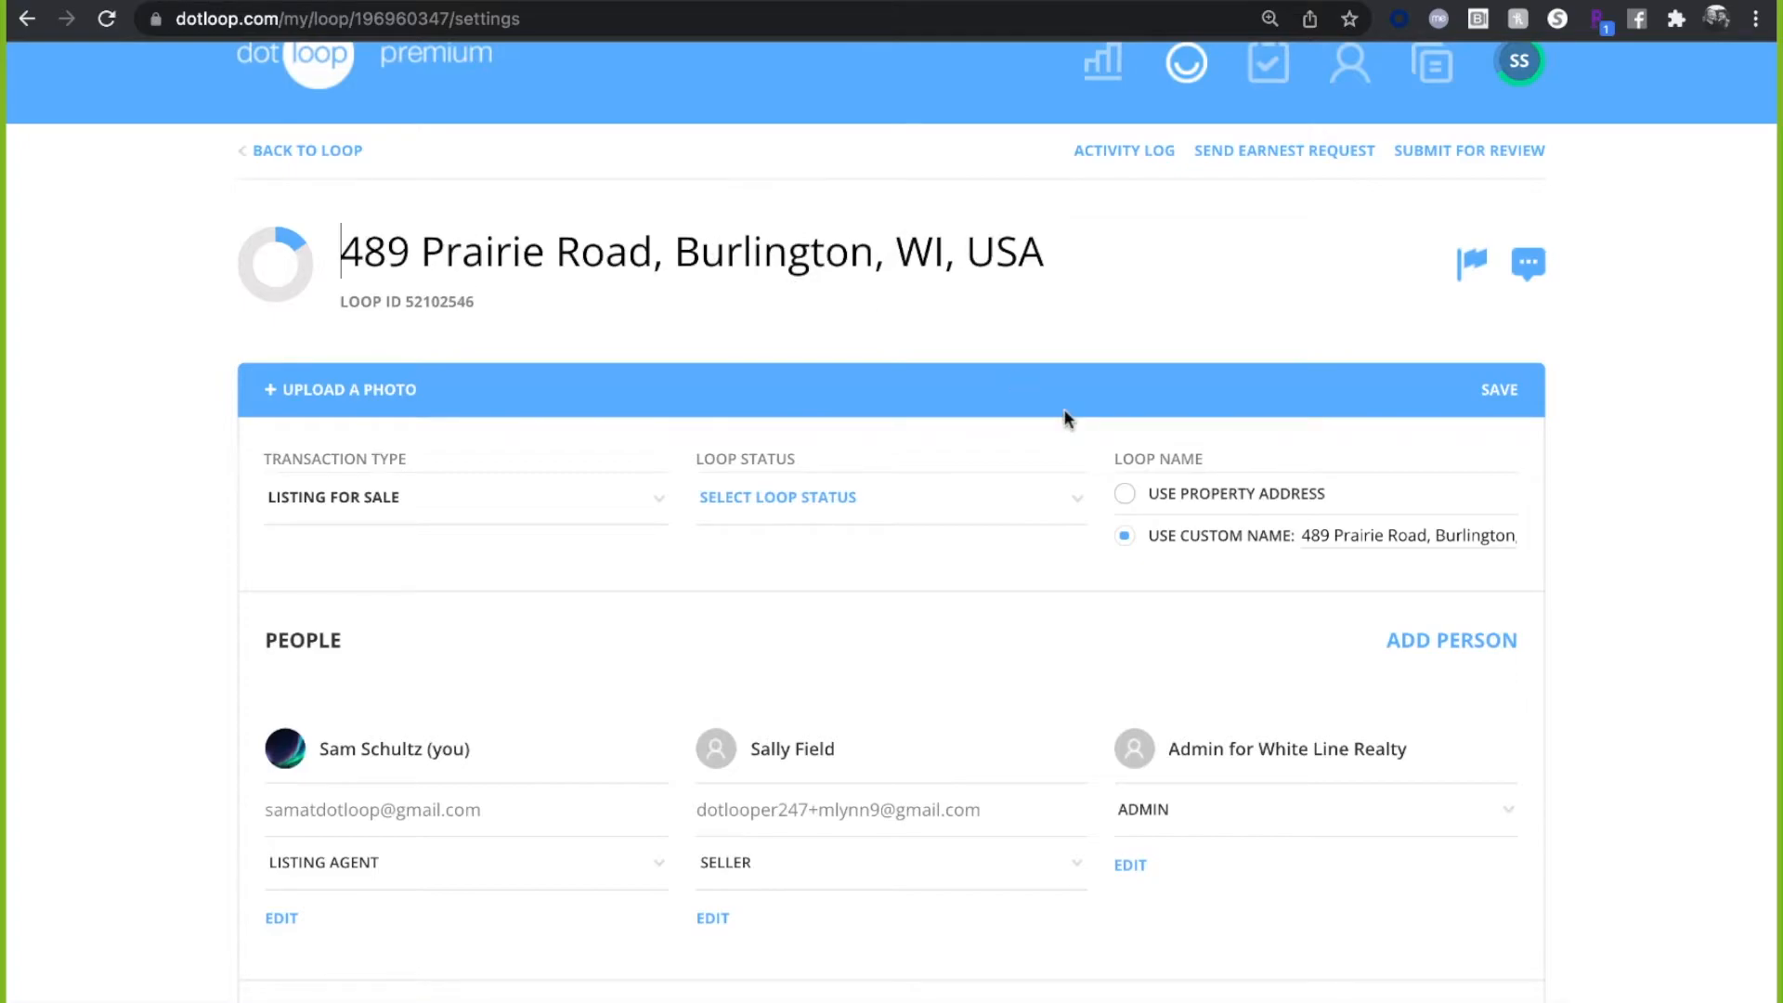
pyautogui.press('Return')
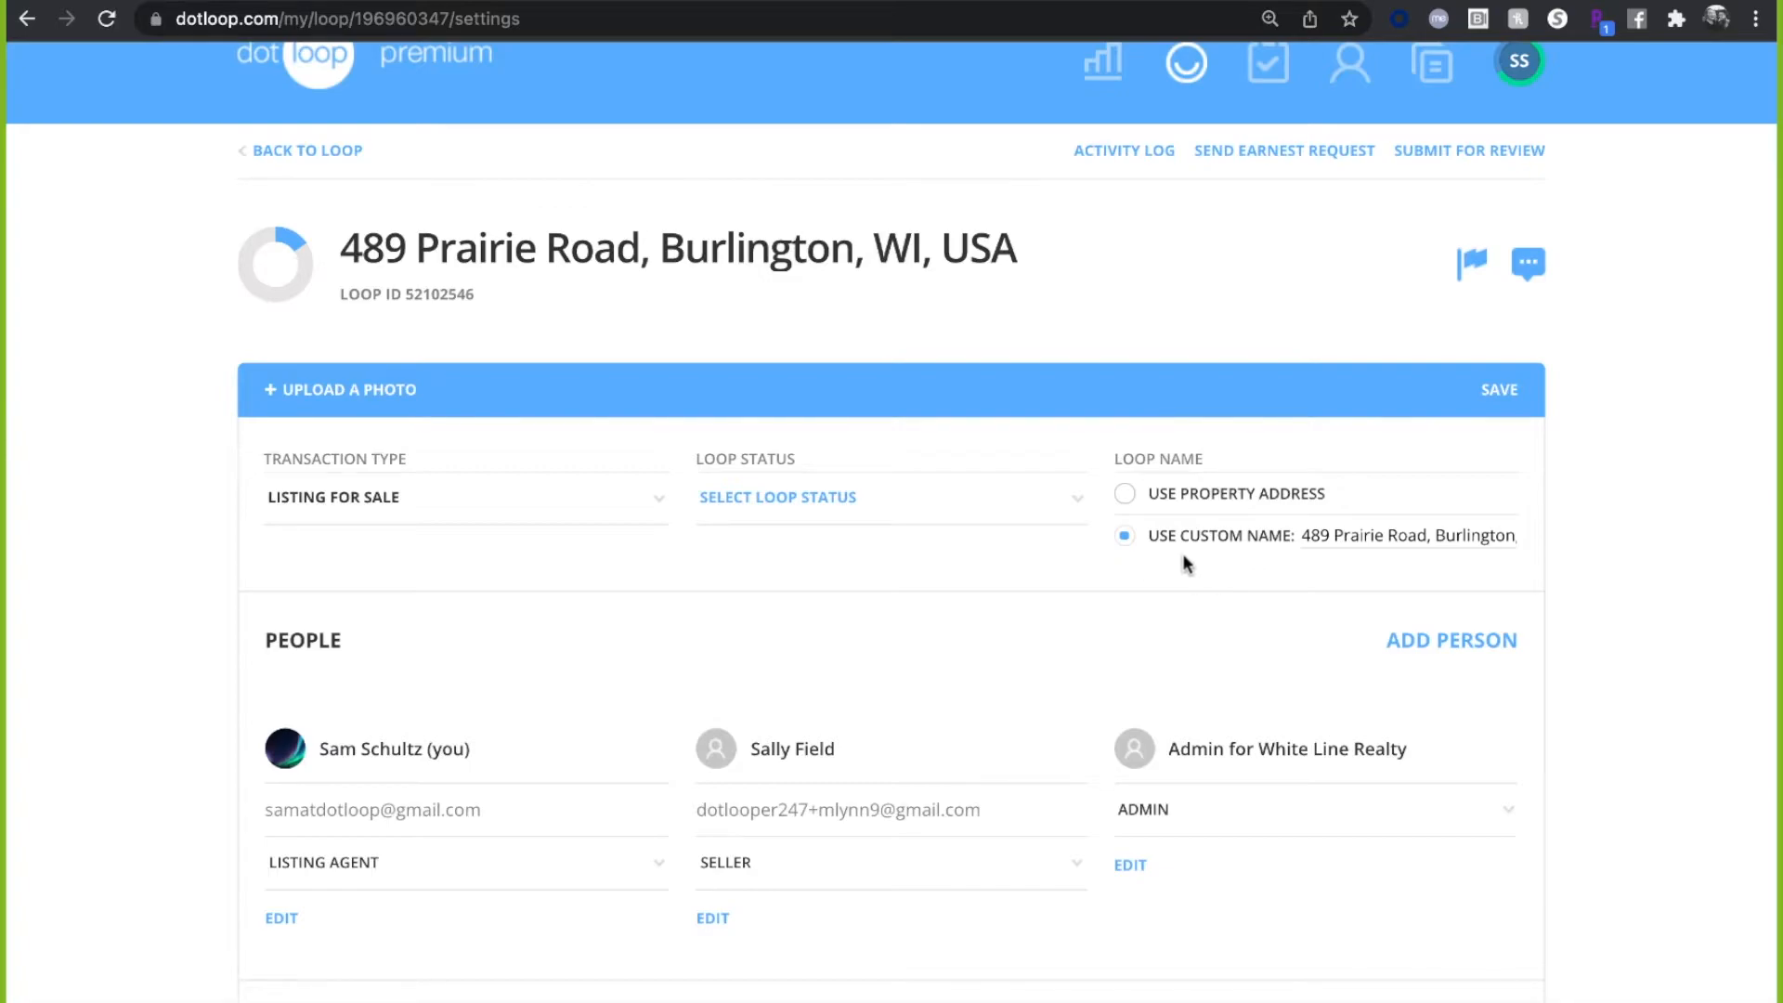
pyautogui.click(1126, 496)
pyautogui.click(1494, 401)
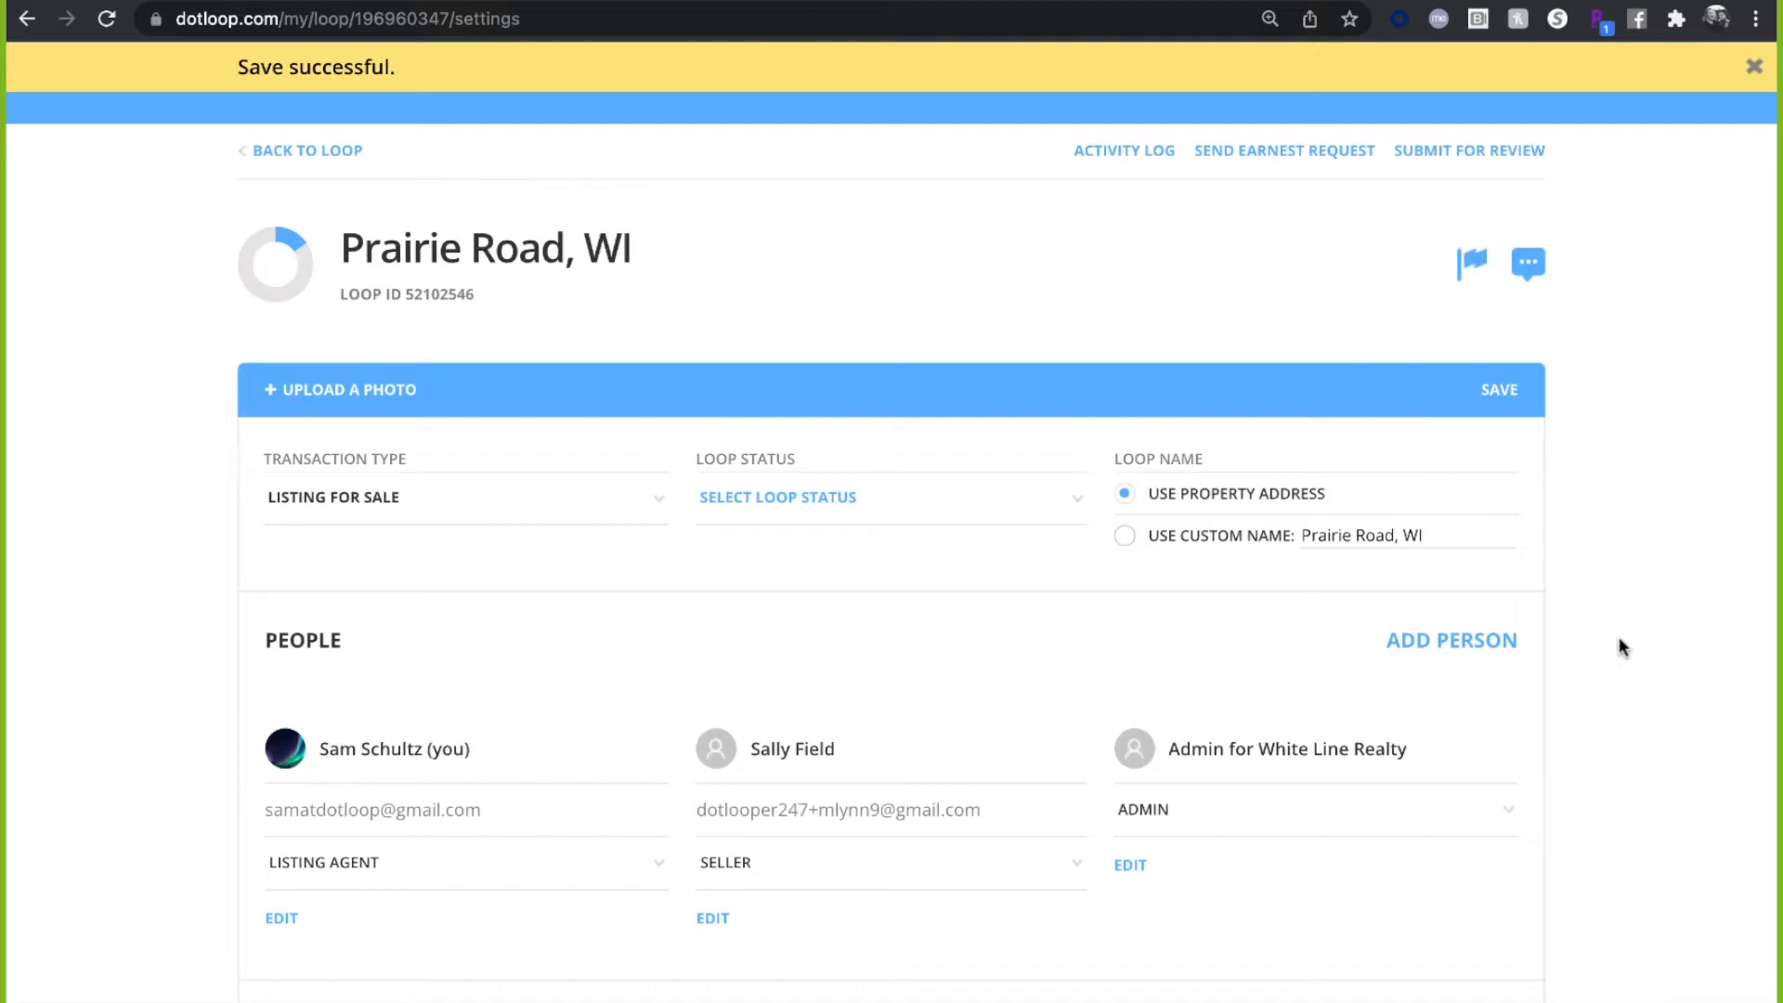
# - Upload the Image - Training Loop file from Documents as the loop photo
pyautogui.click(327, 395)
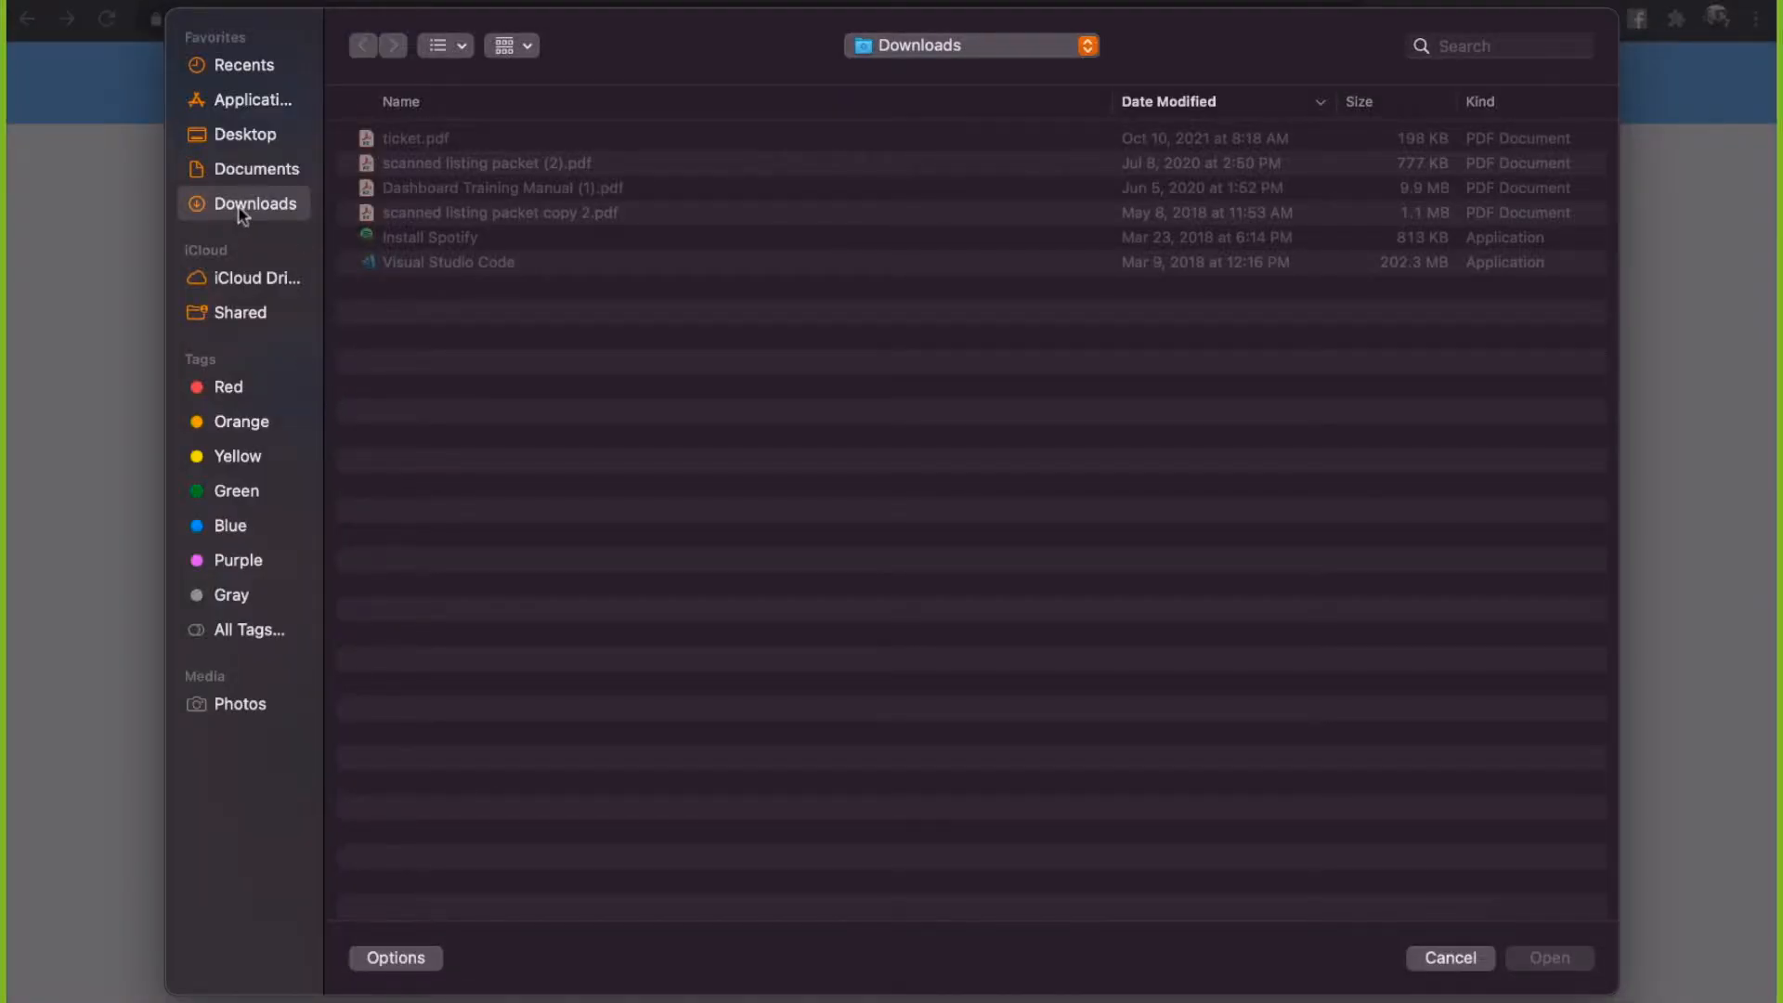
pyautogui.click(253, 170)
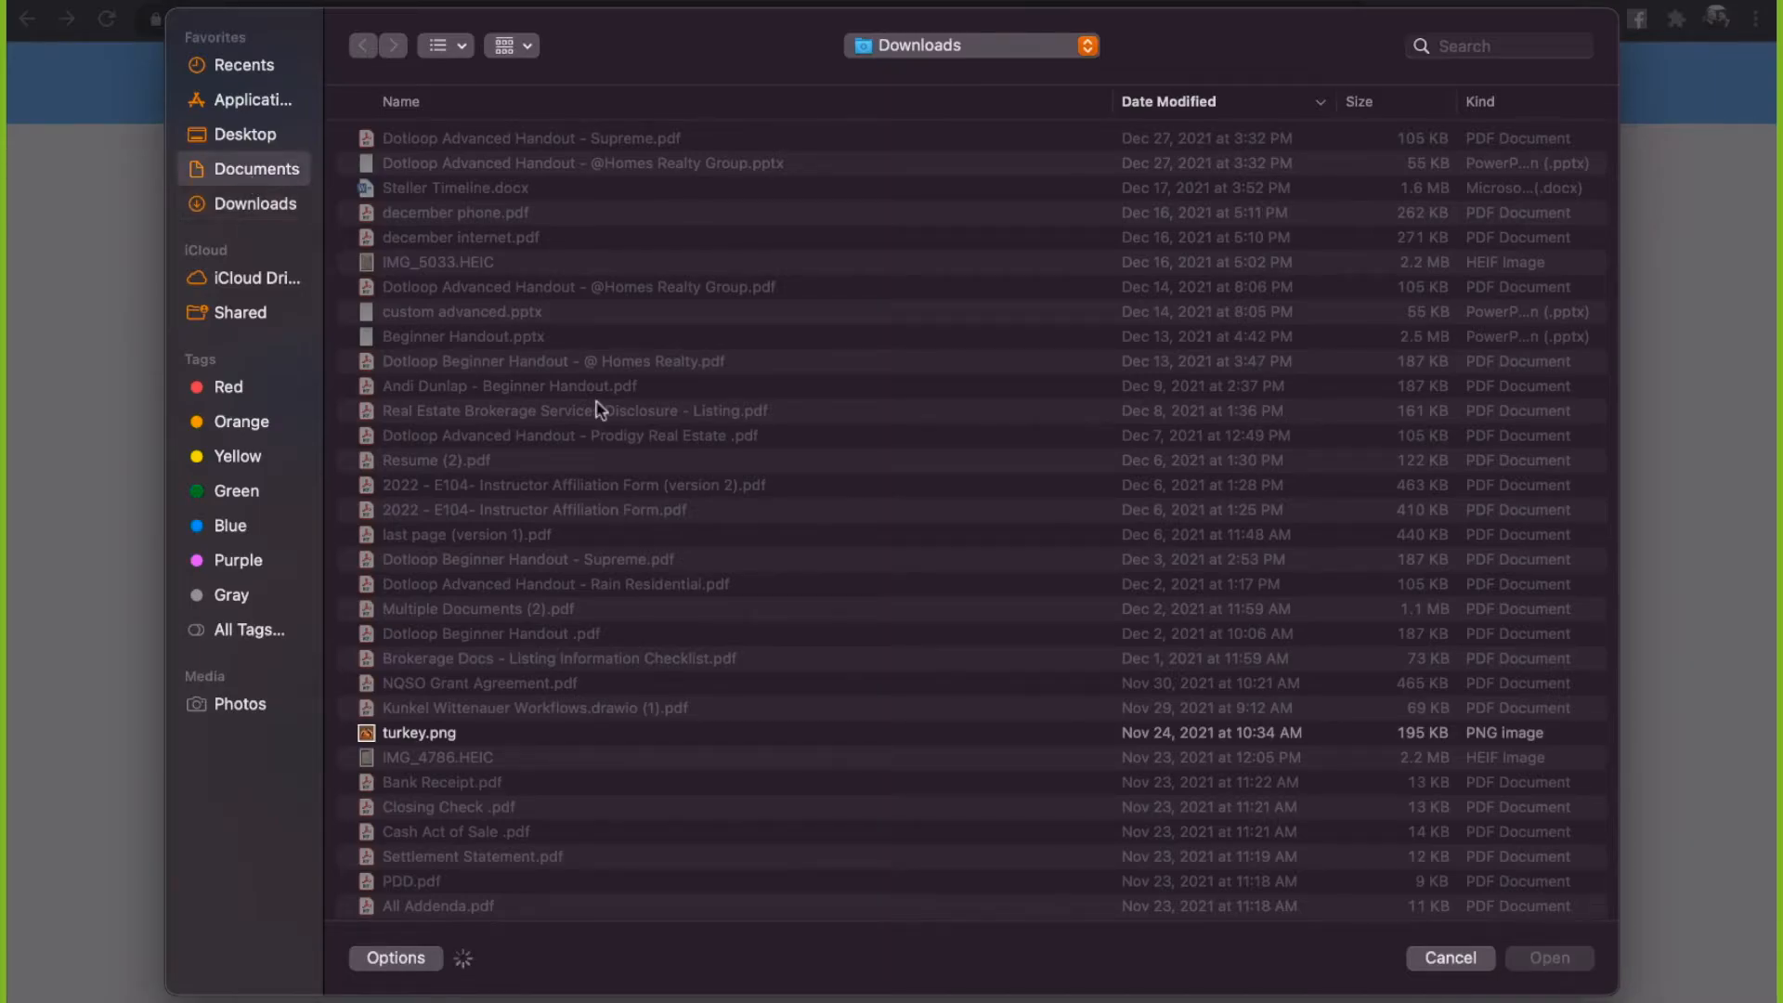
pyautogui.scroll(-15, 613, 418)
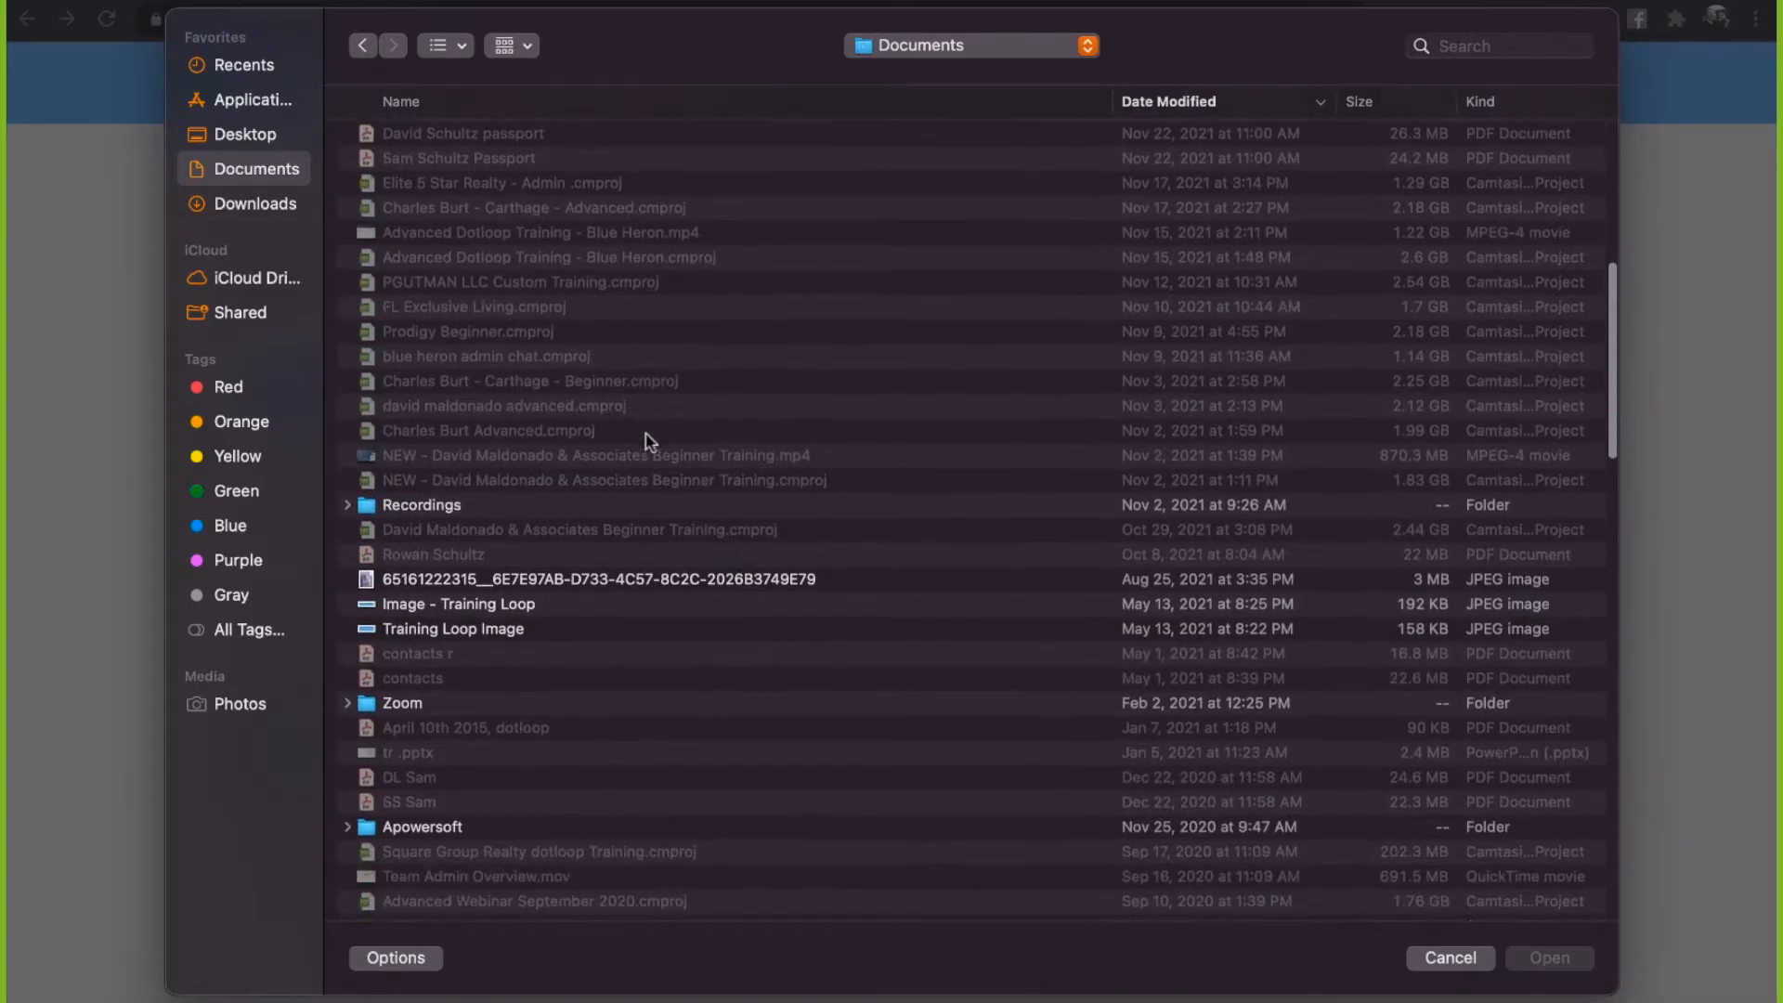
pyautogui.doubleClick(533, 603)
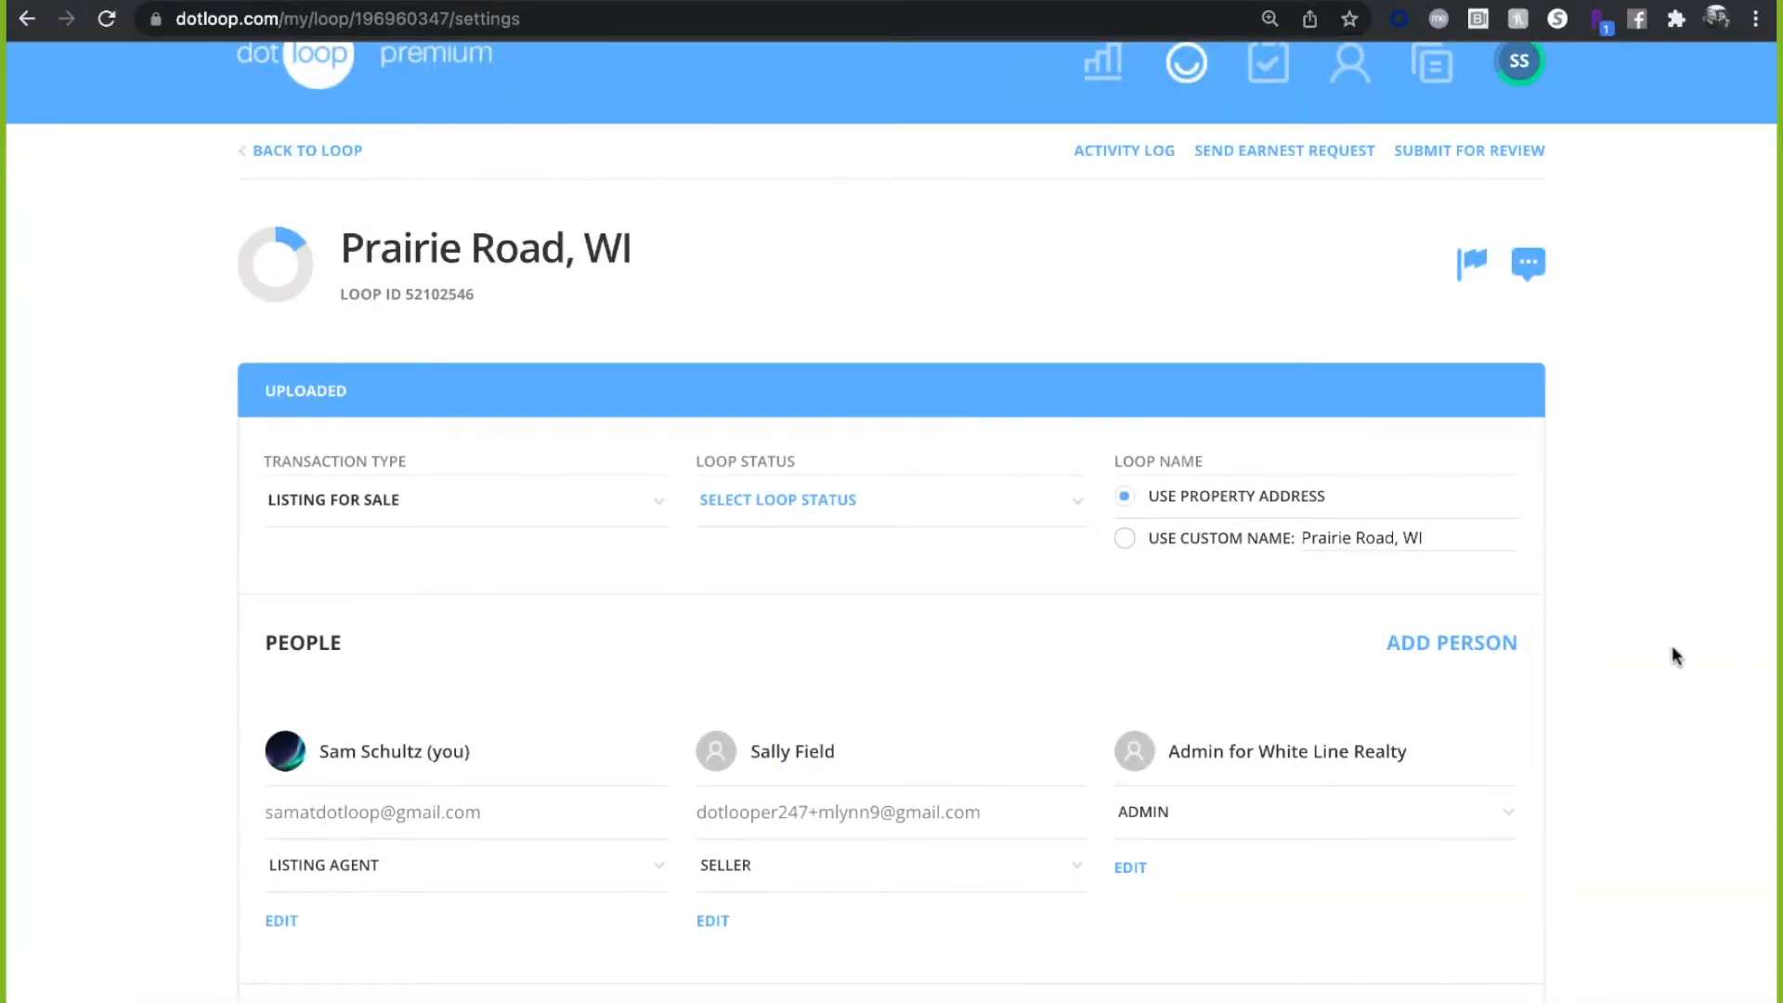
# - Review the remaining settings sections, save the loop details, and return to Property Address
pyautogui.scroll(-2, 1675, 656)
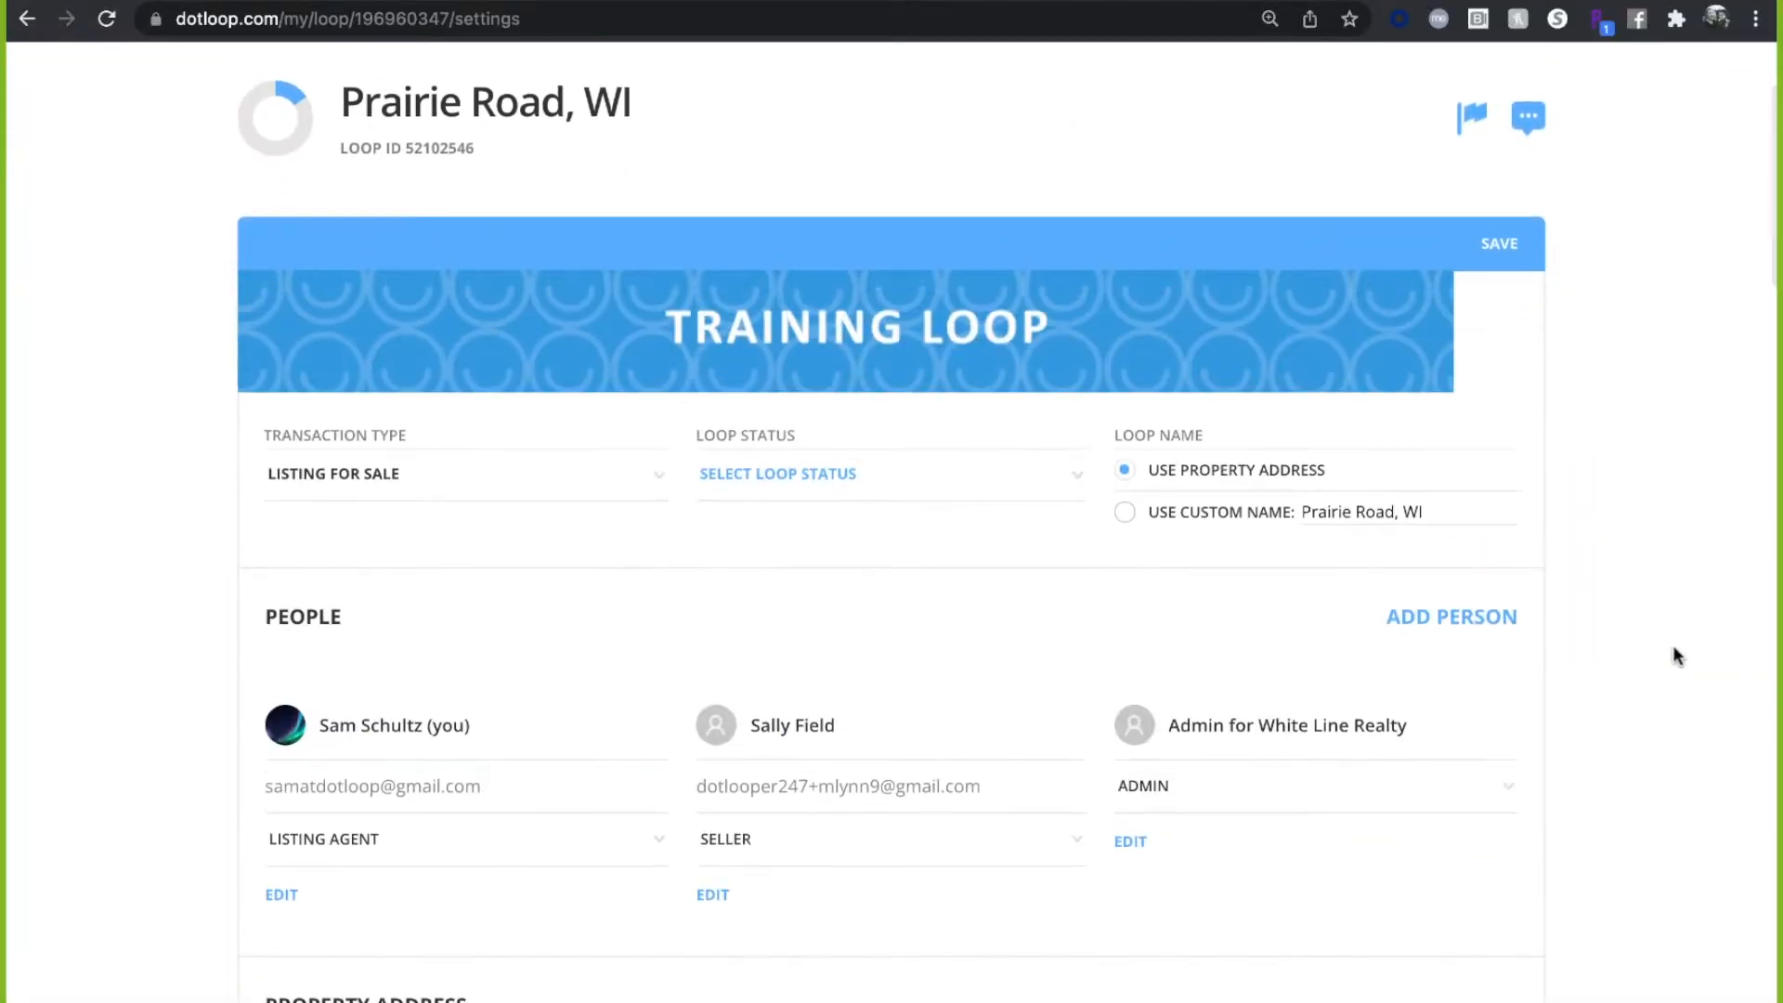
pyautogui.scroll(-3, 1676, 656)
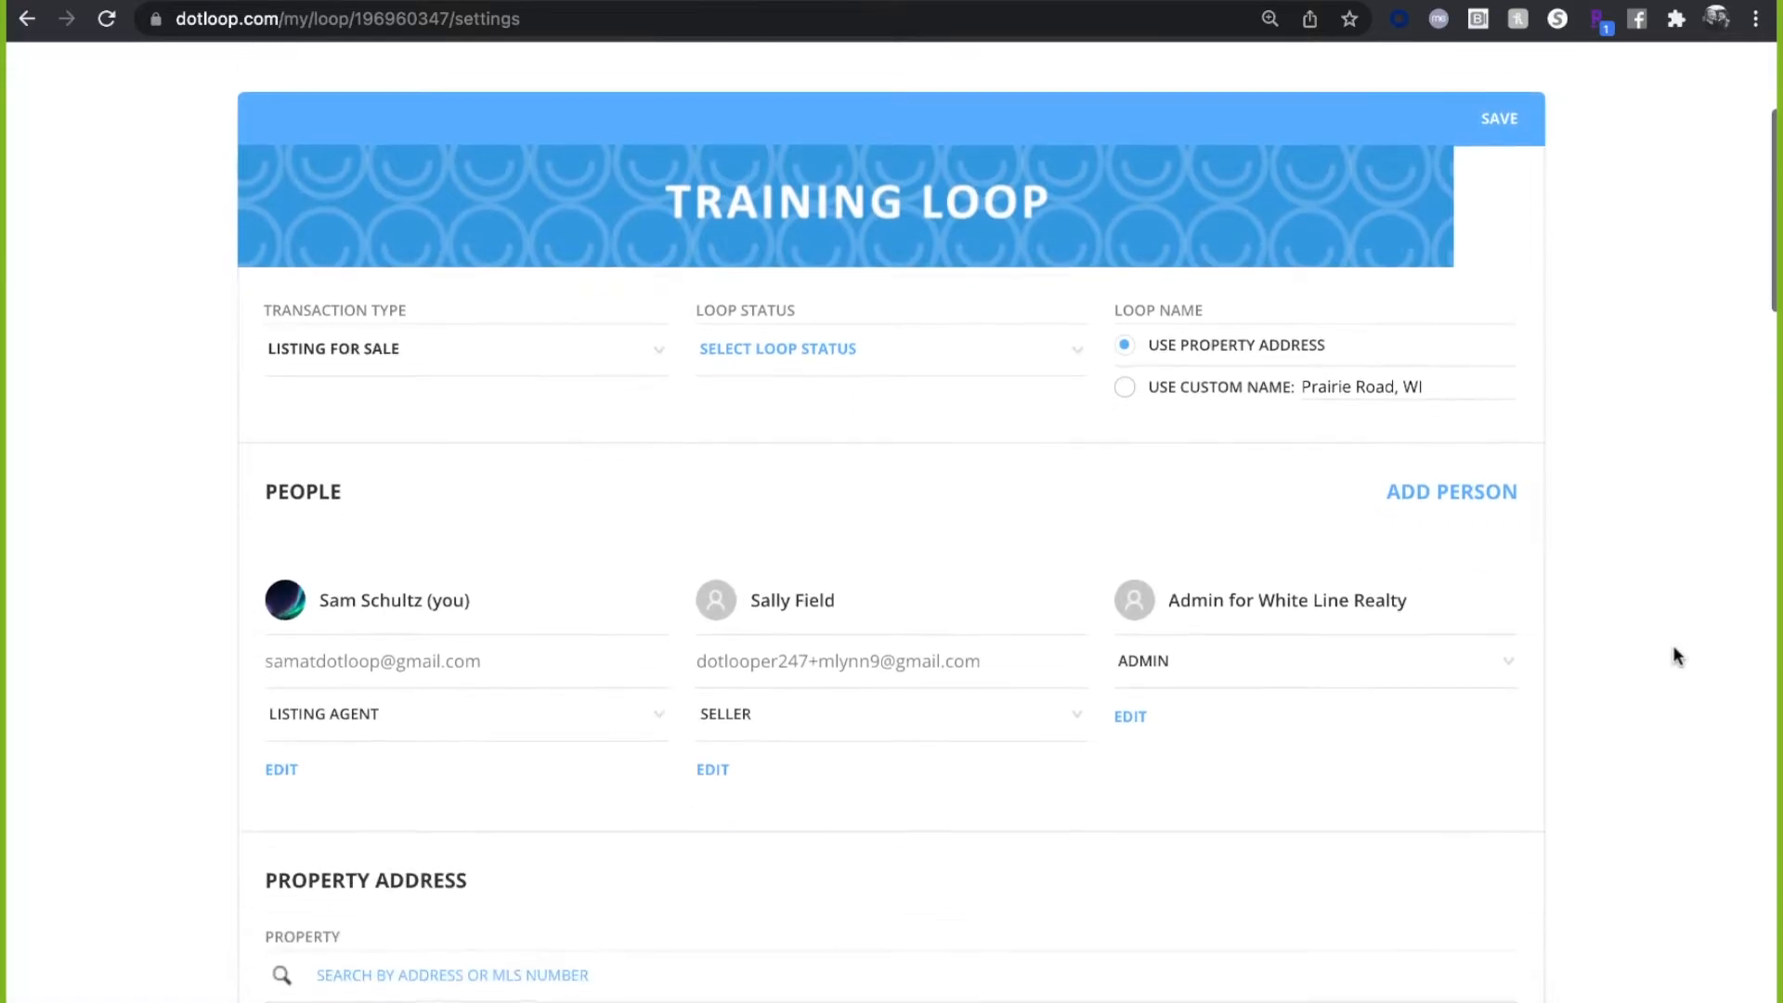
pyautogui.scroll(-3, 1676, 657)
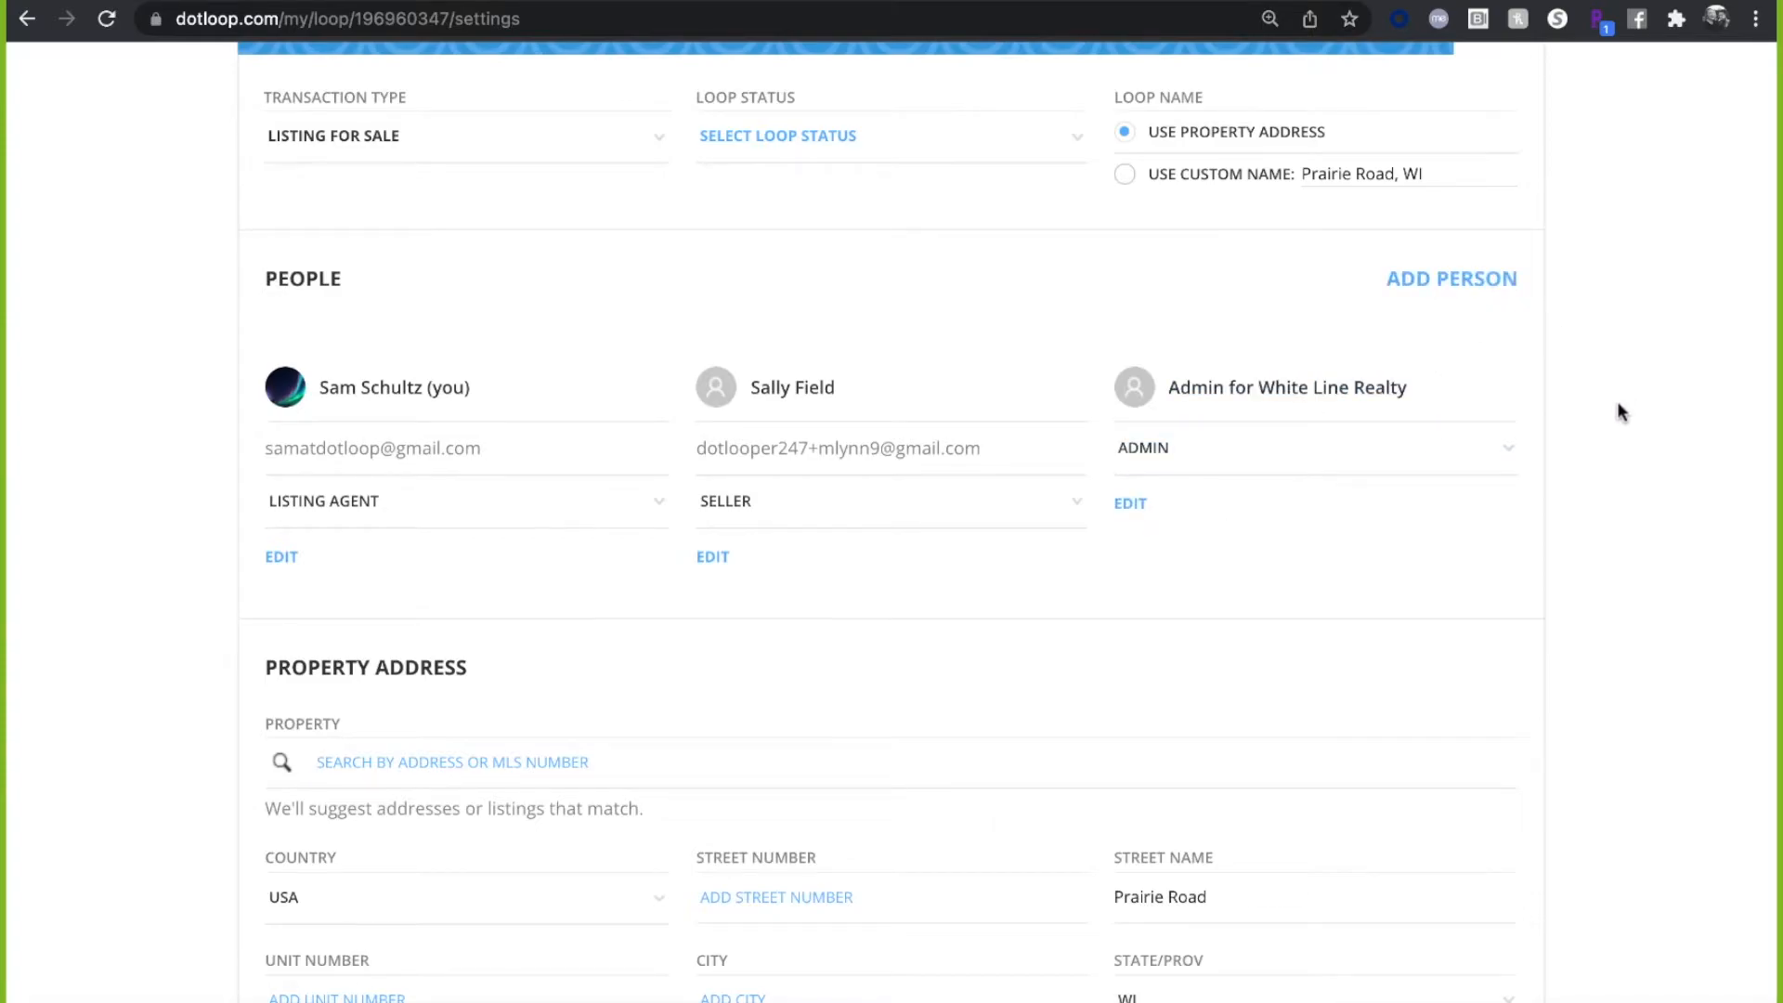
pyautogui.scroll(-1, 1612, 402)
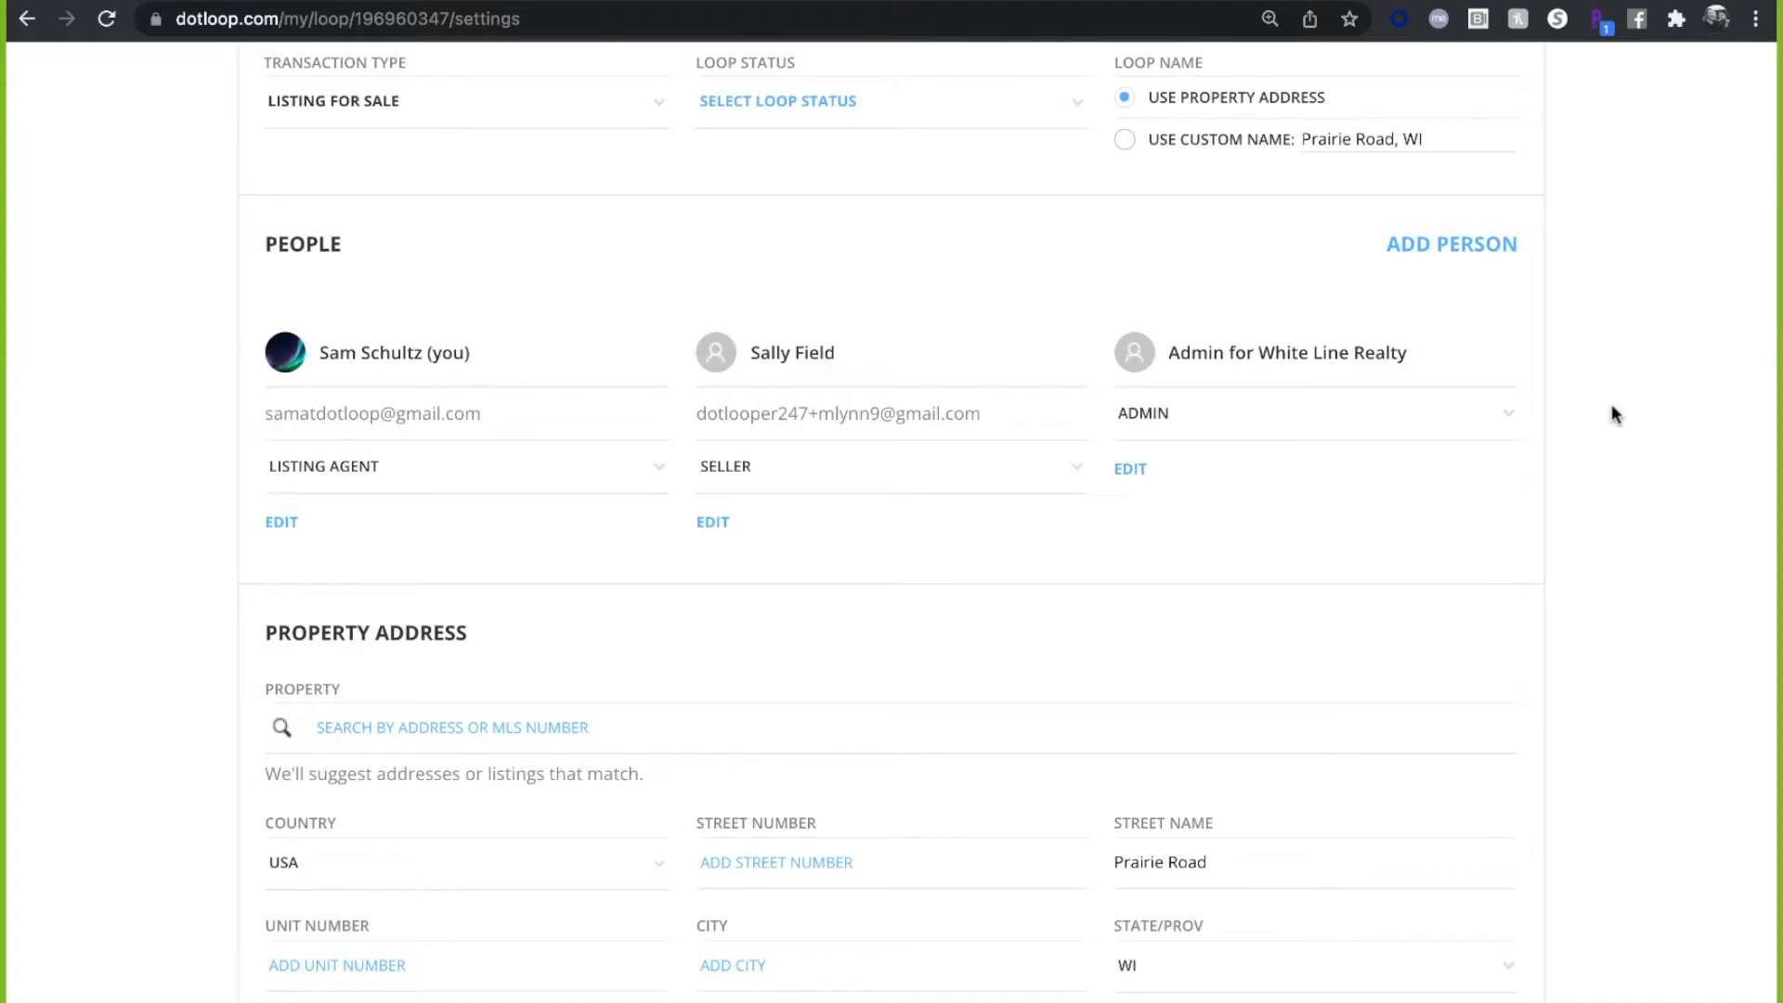
pyautogui.scroll(-5, 1613, 413)
pyautogui.scroll(-3, 1611, 406)
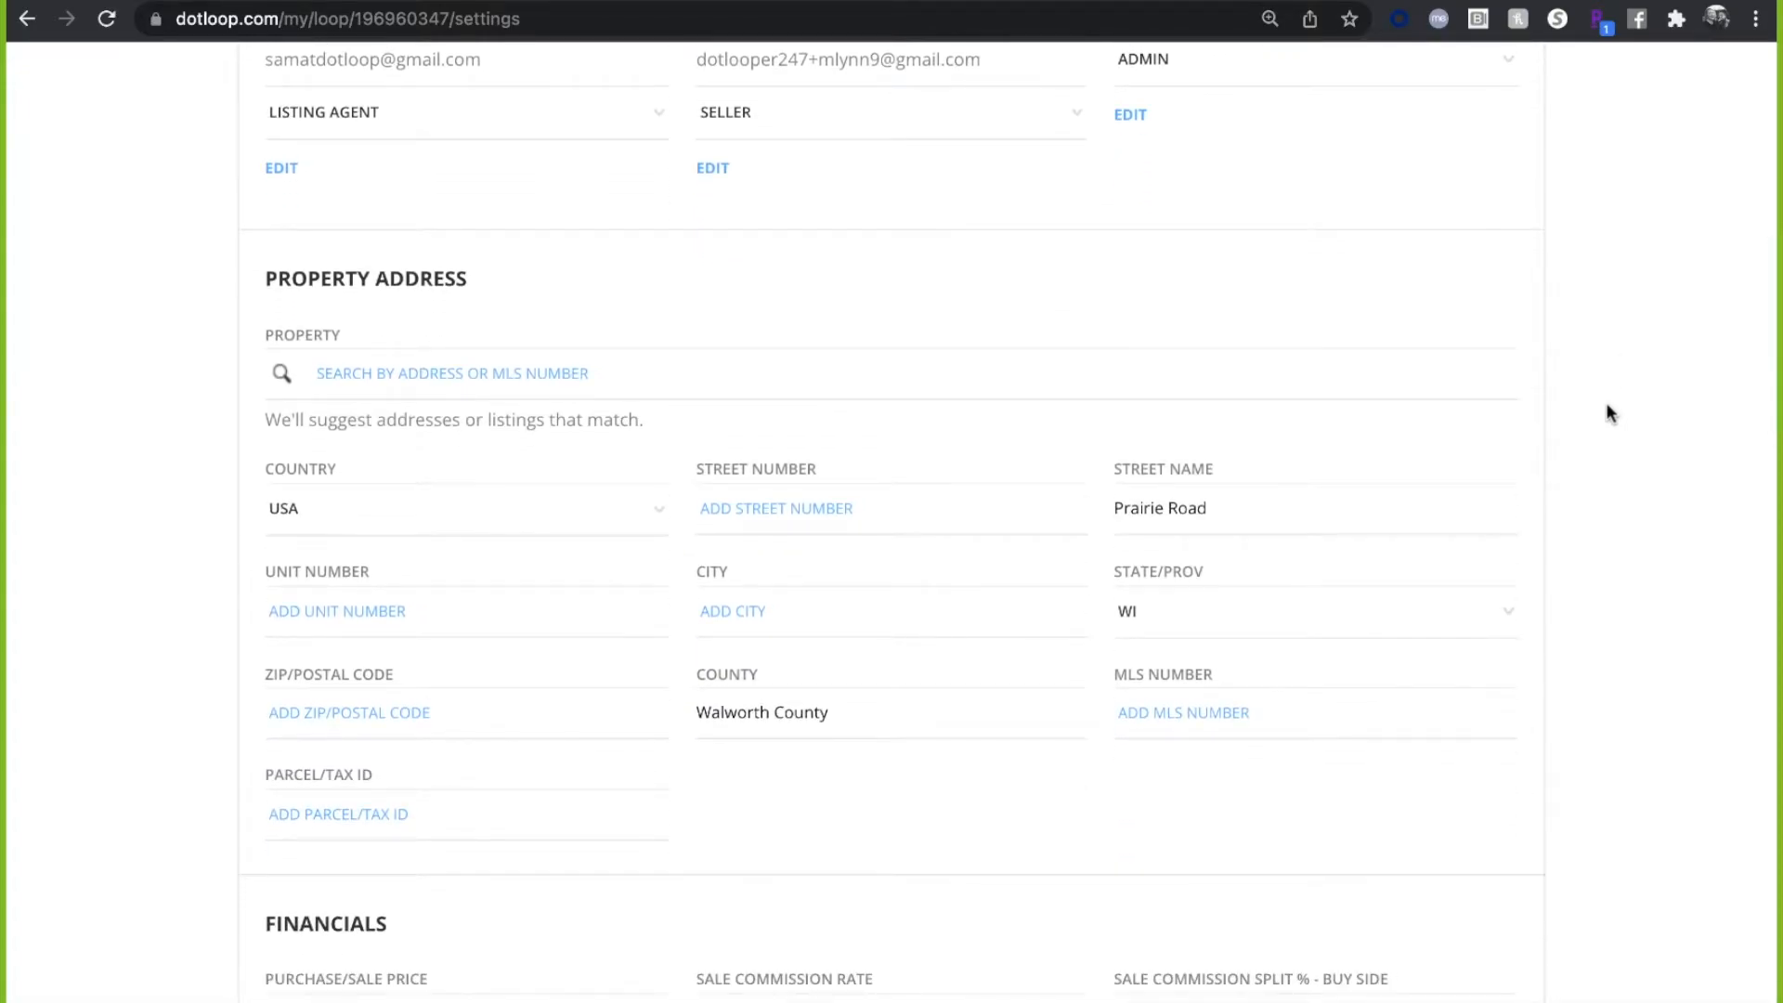
pyautogui.scroll(-4, 1613, 411)
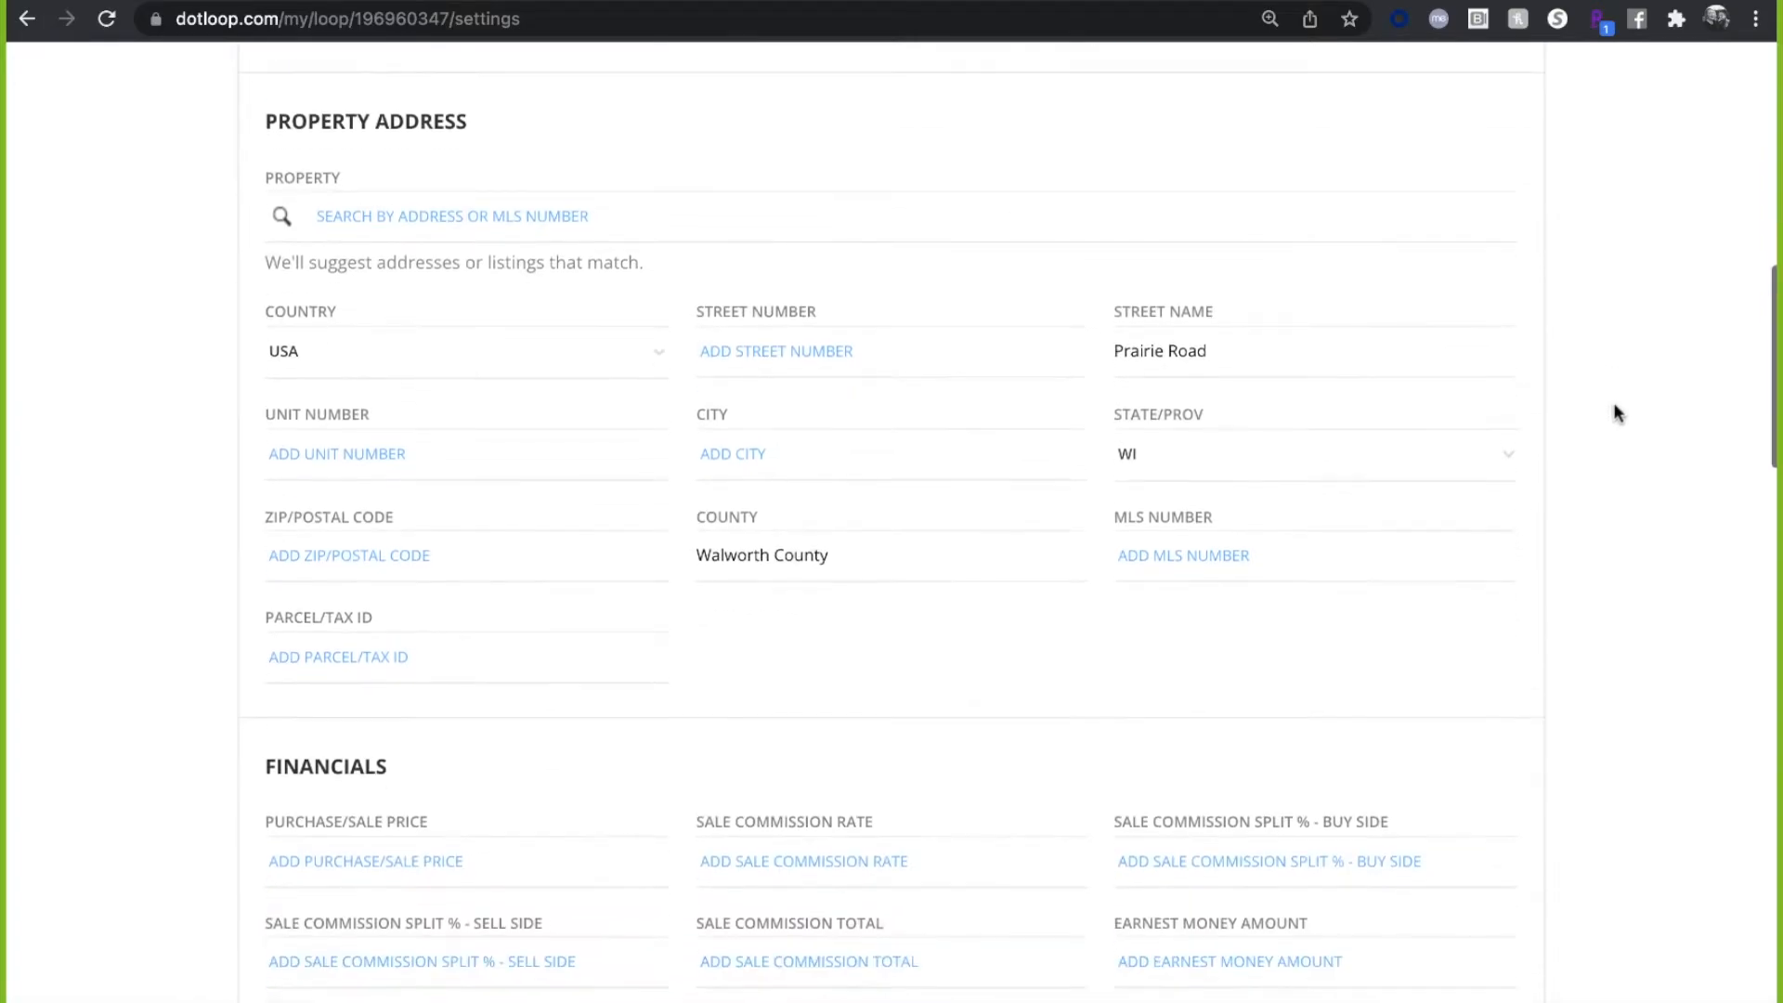
pyautogui.scroll(5, 1616, 403)
pyautogui.scroll(-5, 1615, 403)
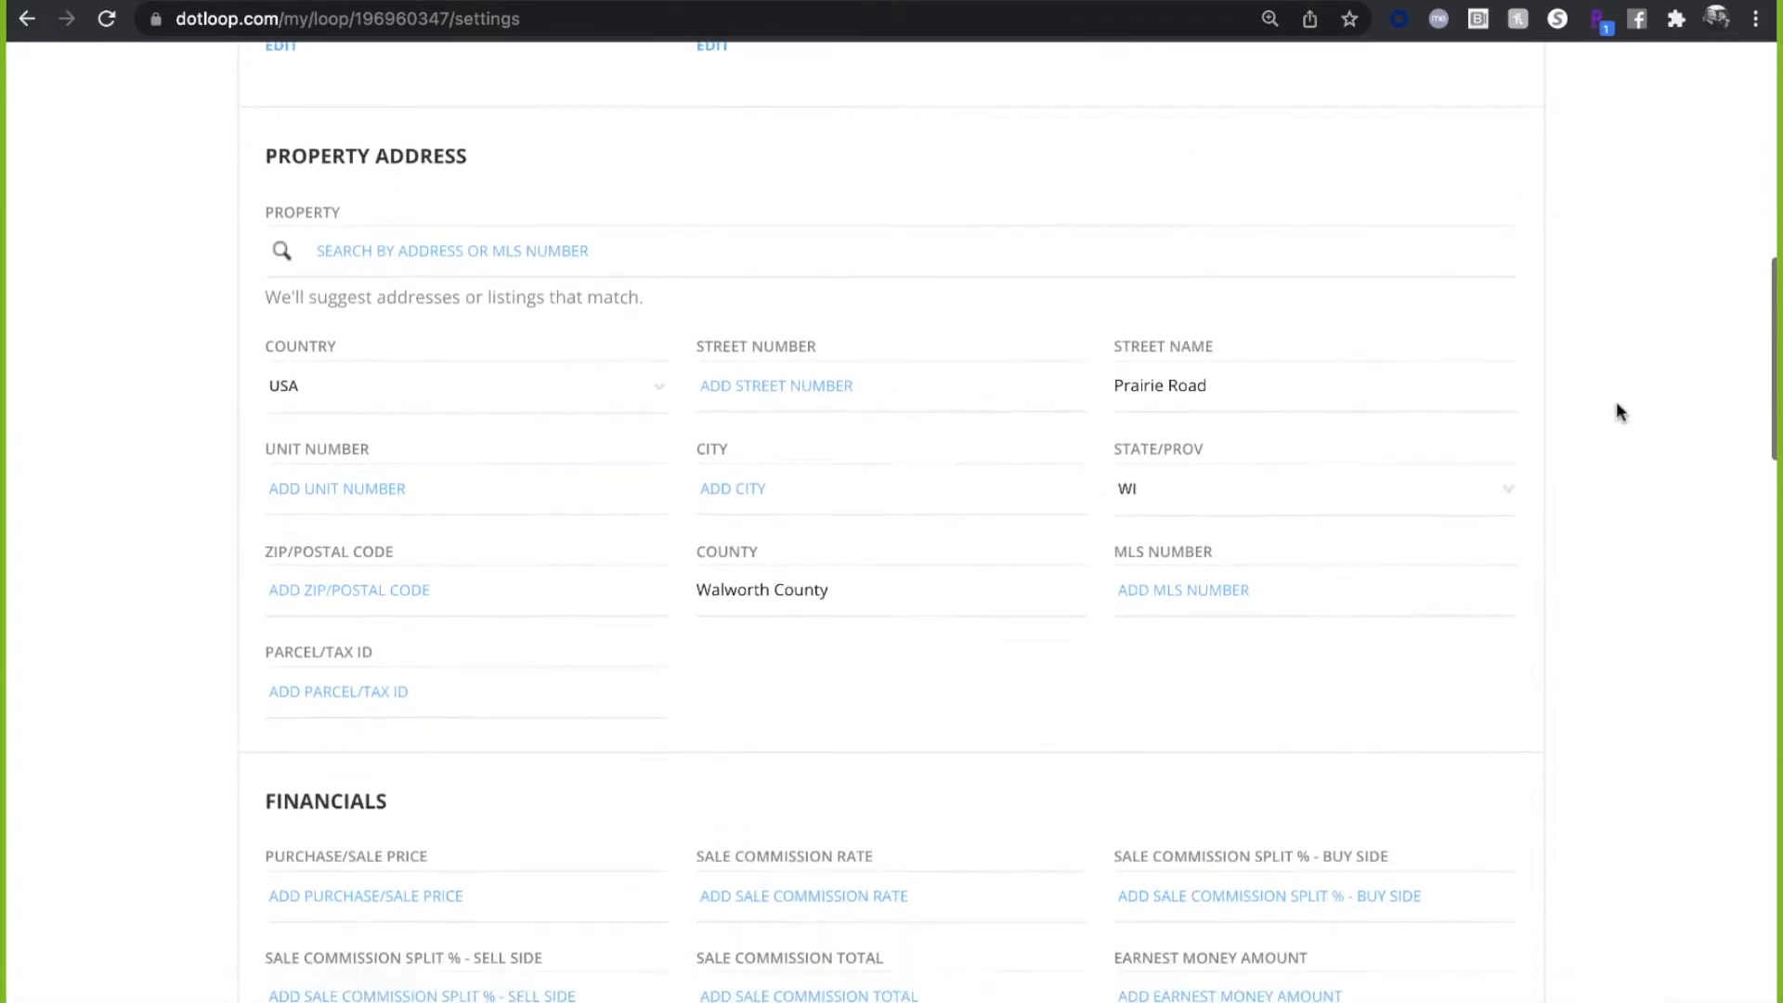
pyautogui.scroll(-7, 1618, 412)
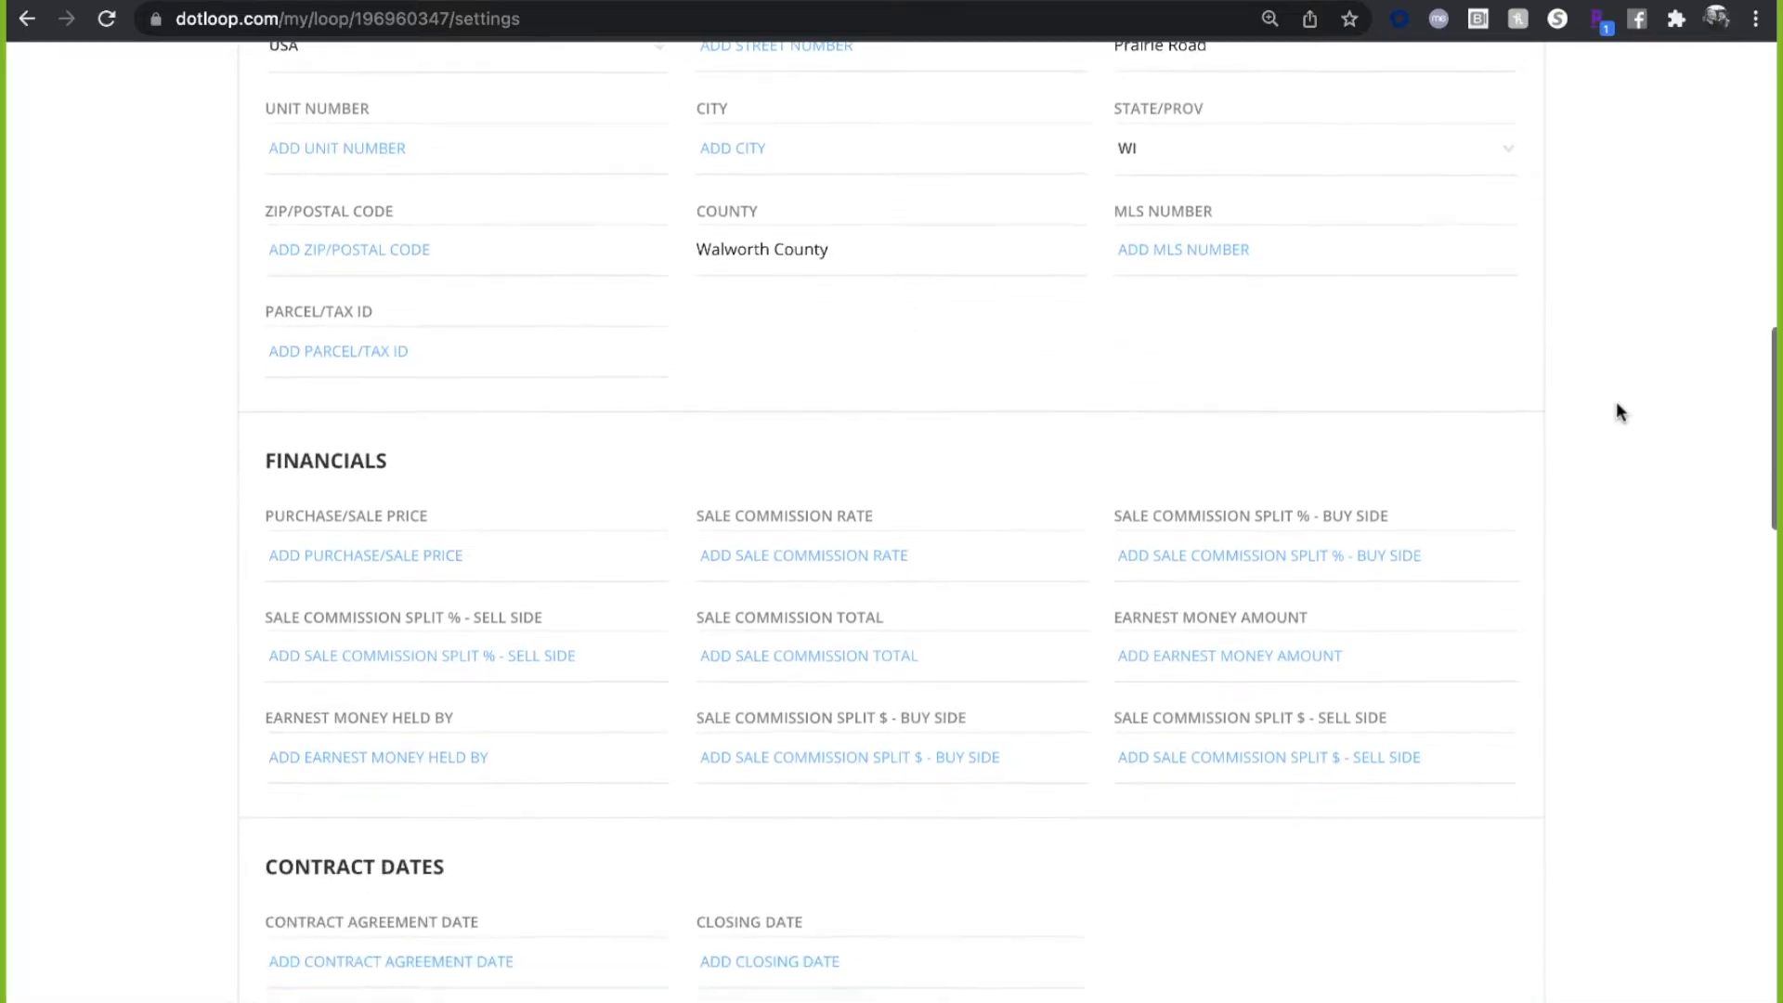
pyautogui.scroll(-4, 1617, 411)
pyautogui.scroll(-4, 1618, 411)
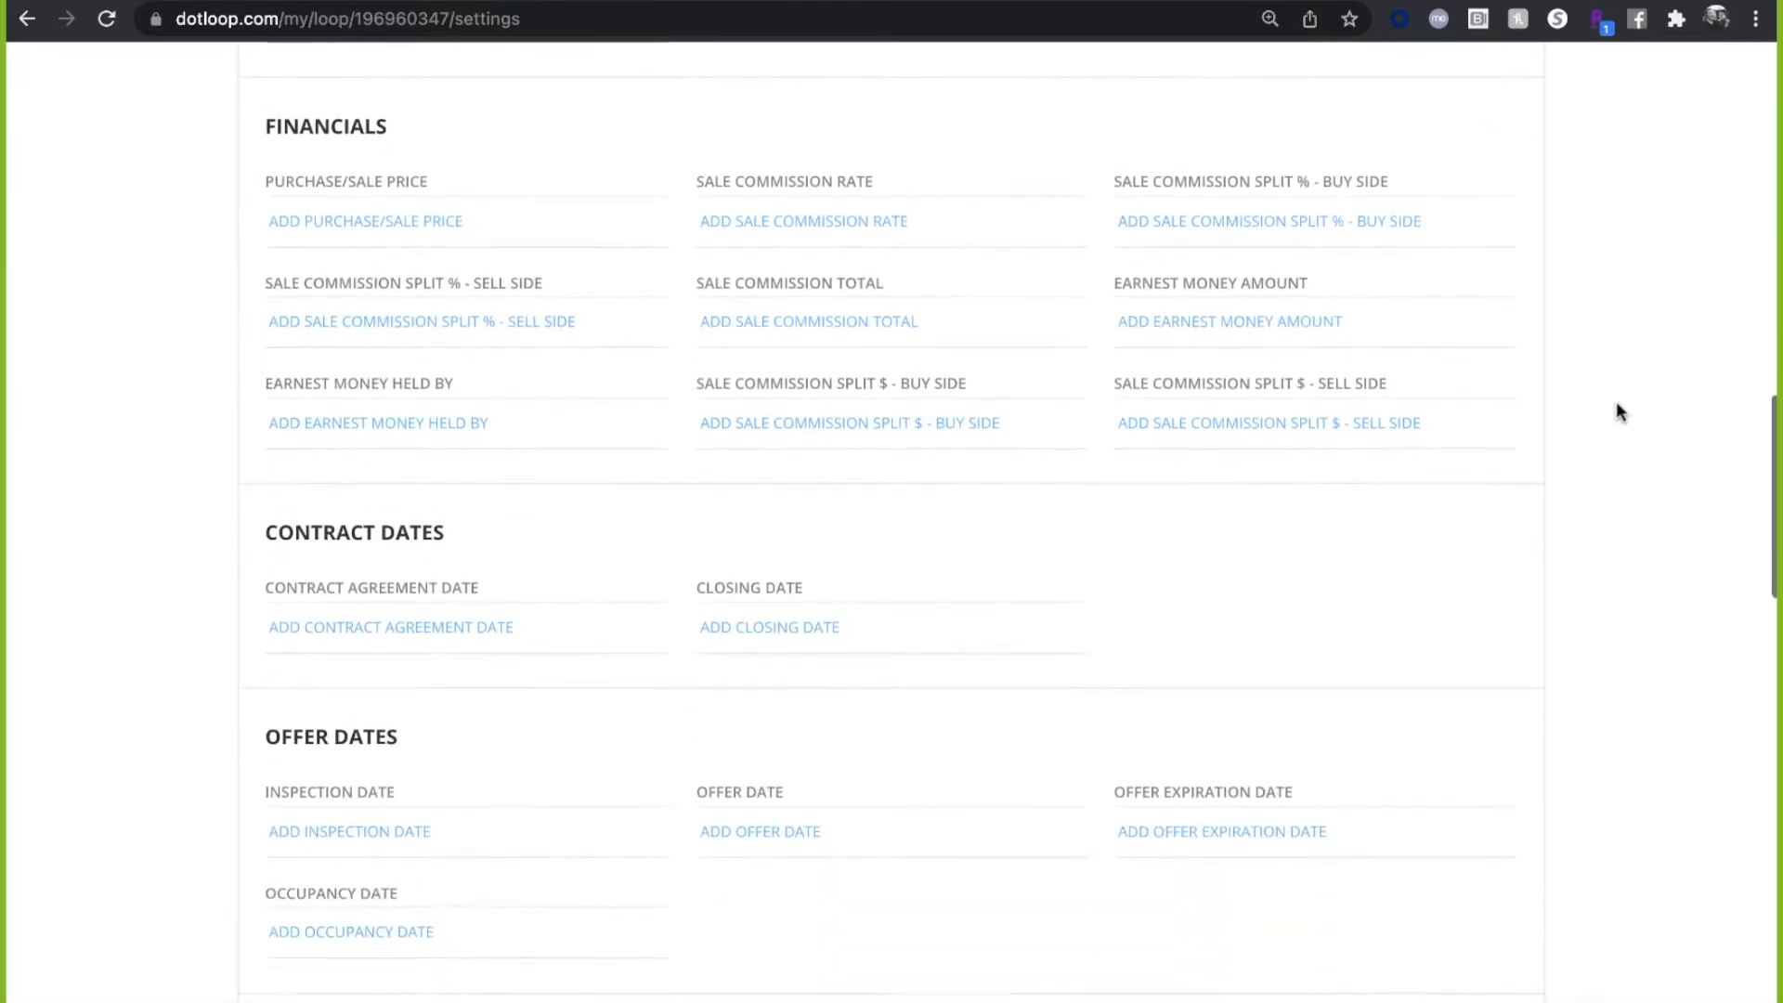
pyautogui.scroll(-11, 1617, 411)
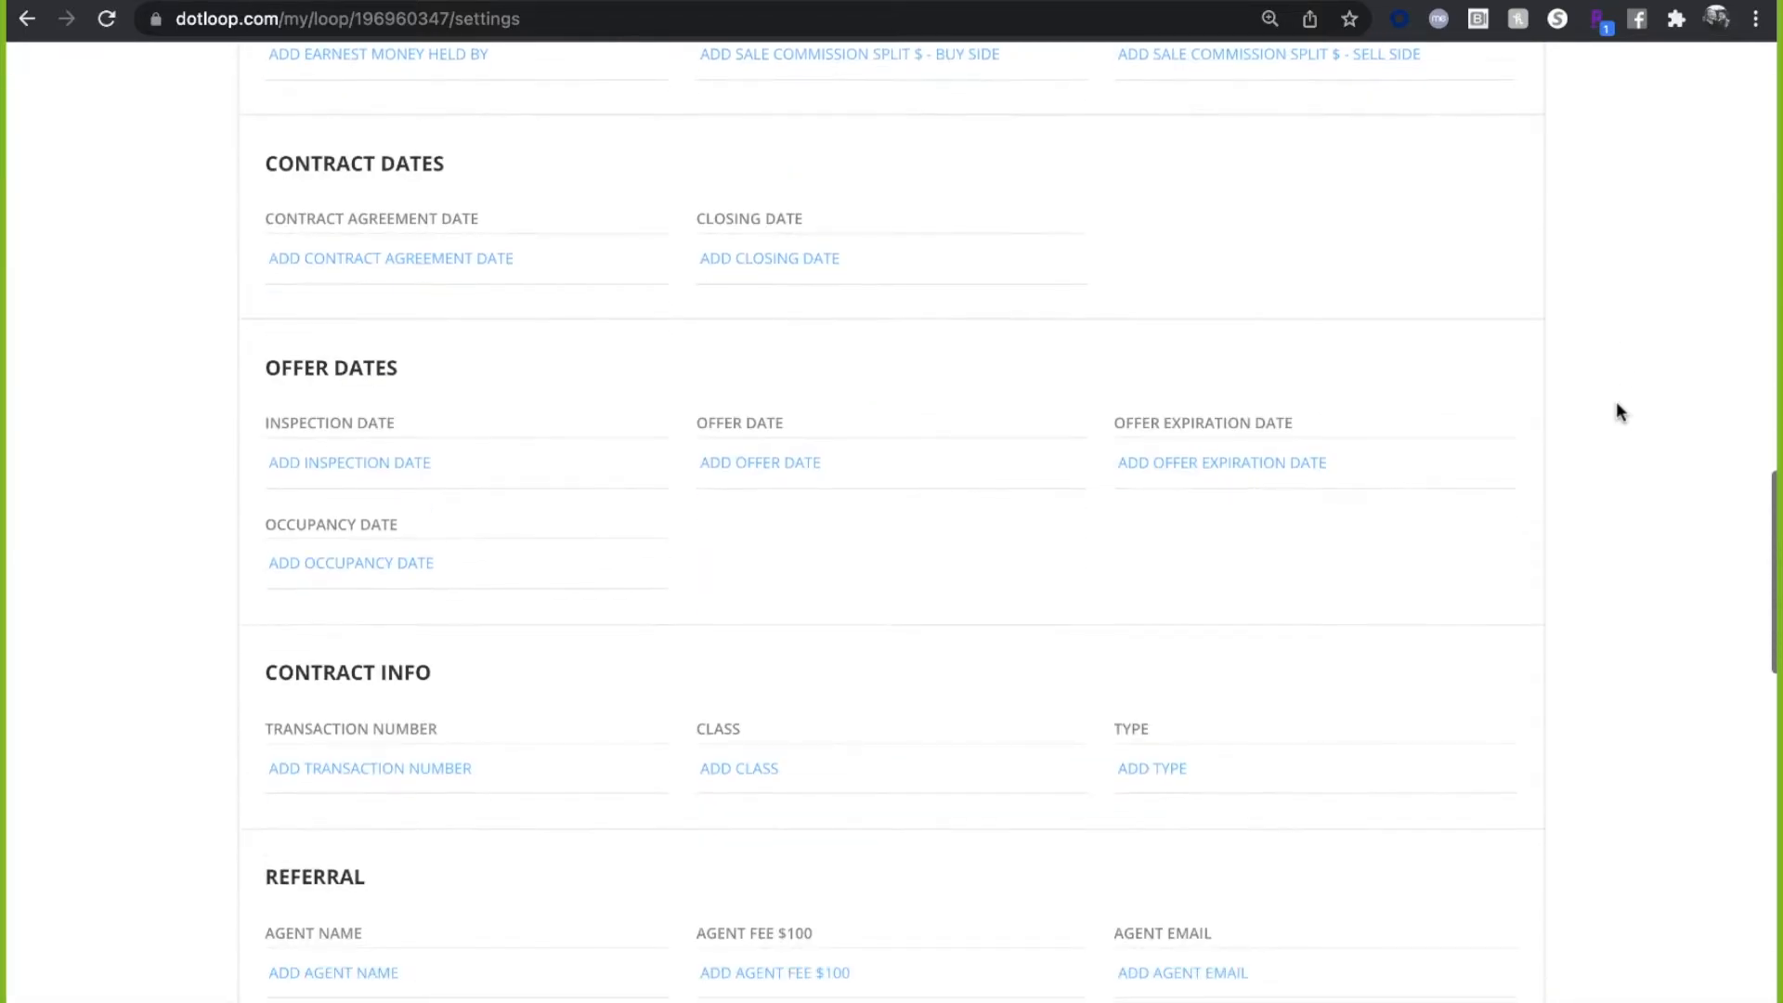
pyautogui.scroll(-4, 1618, 411)
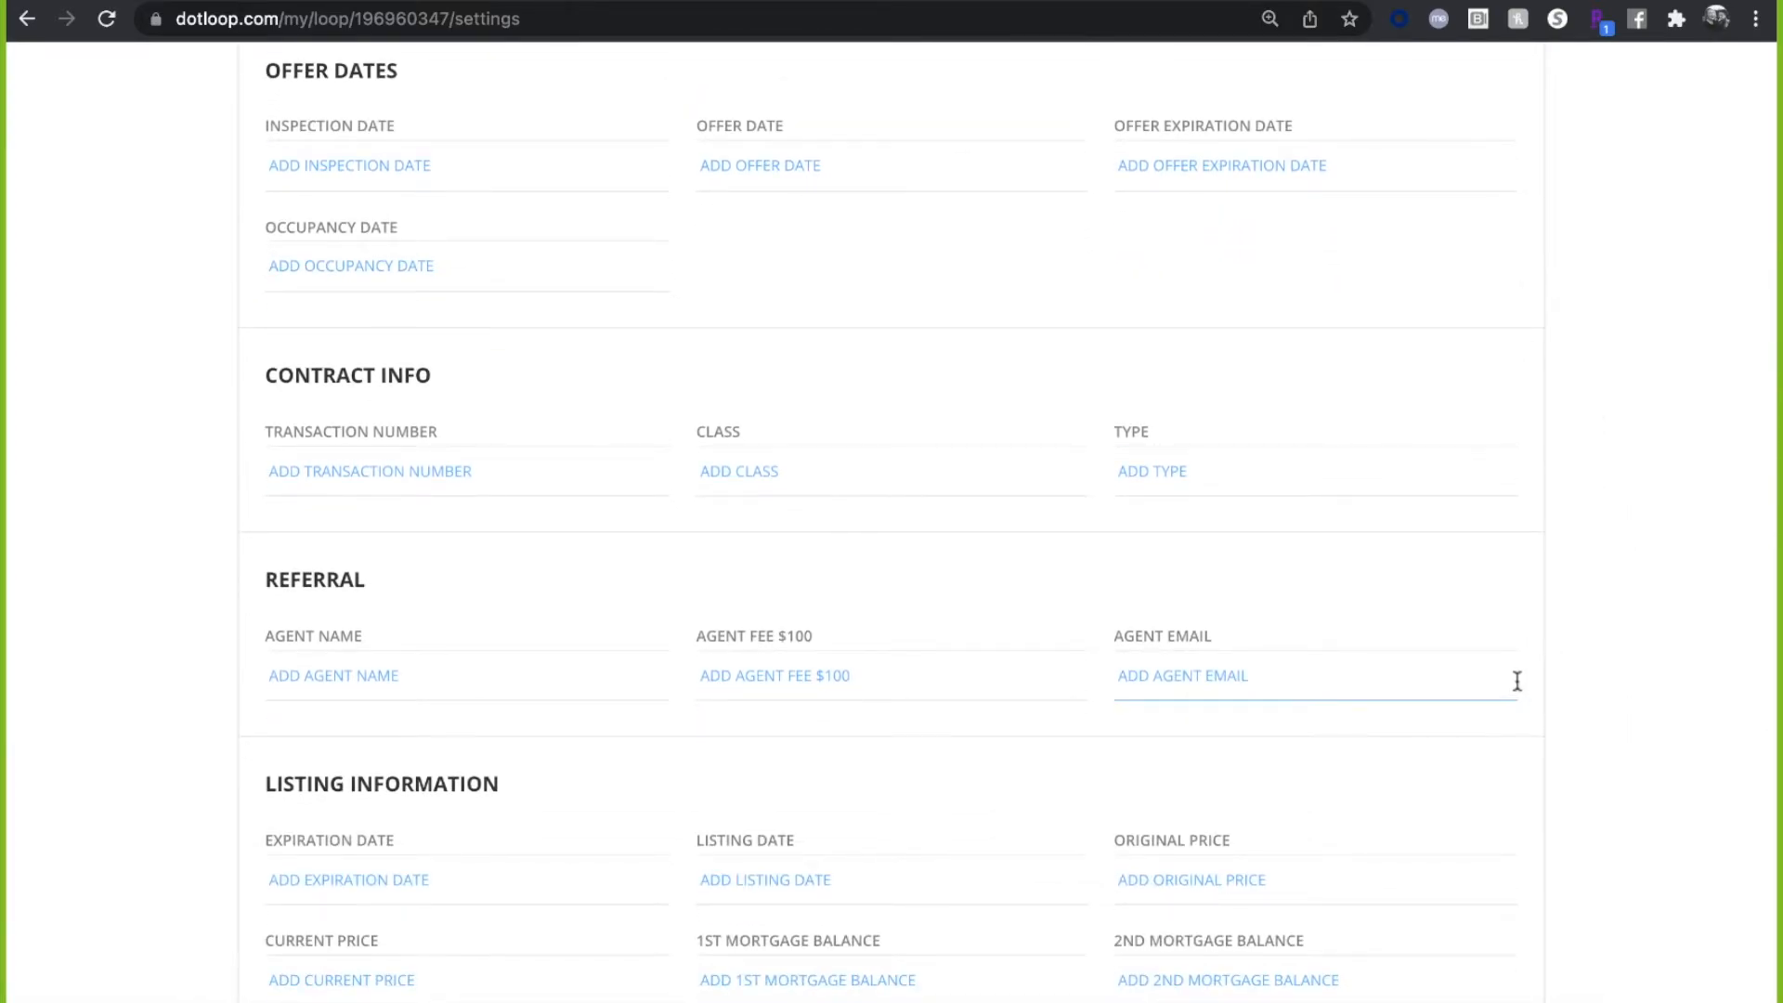
pyautogui.scroll(-2, 1522, 688)
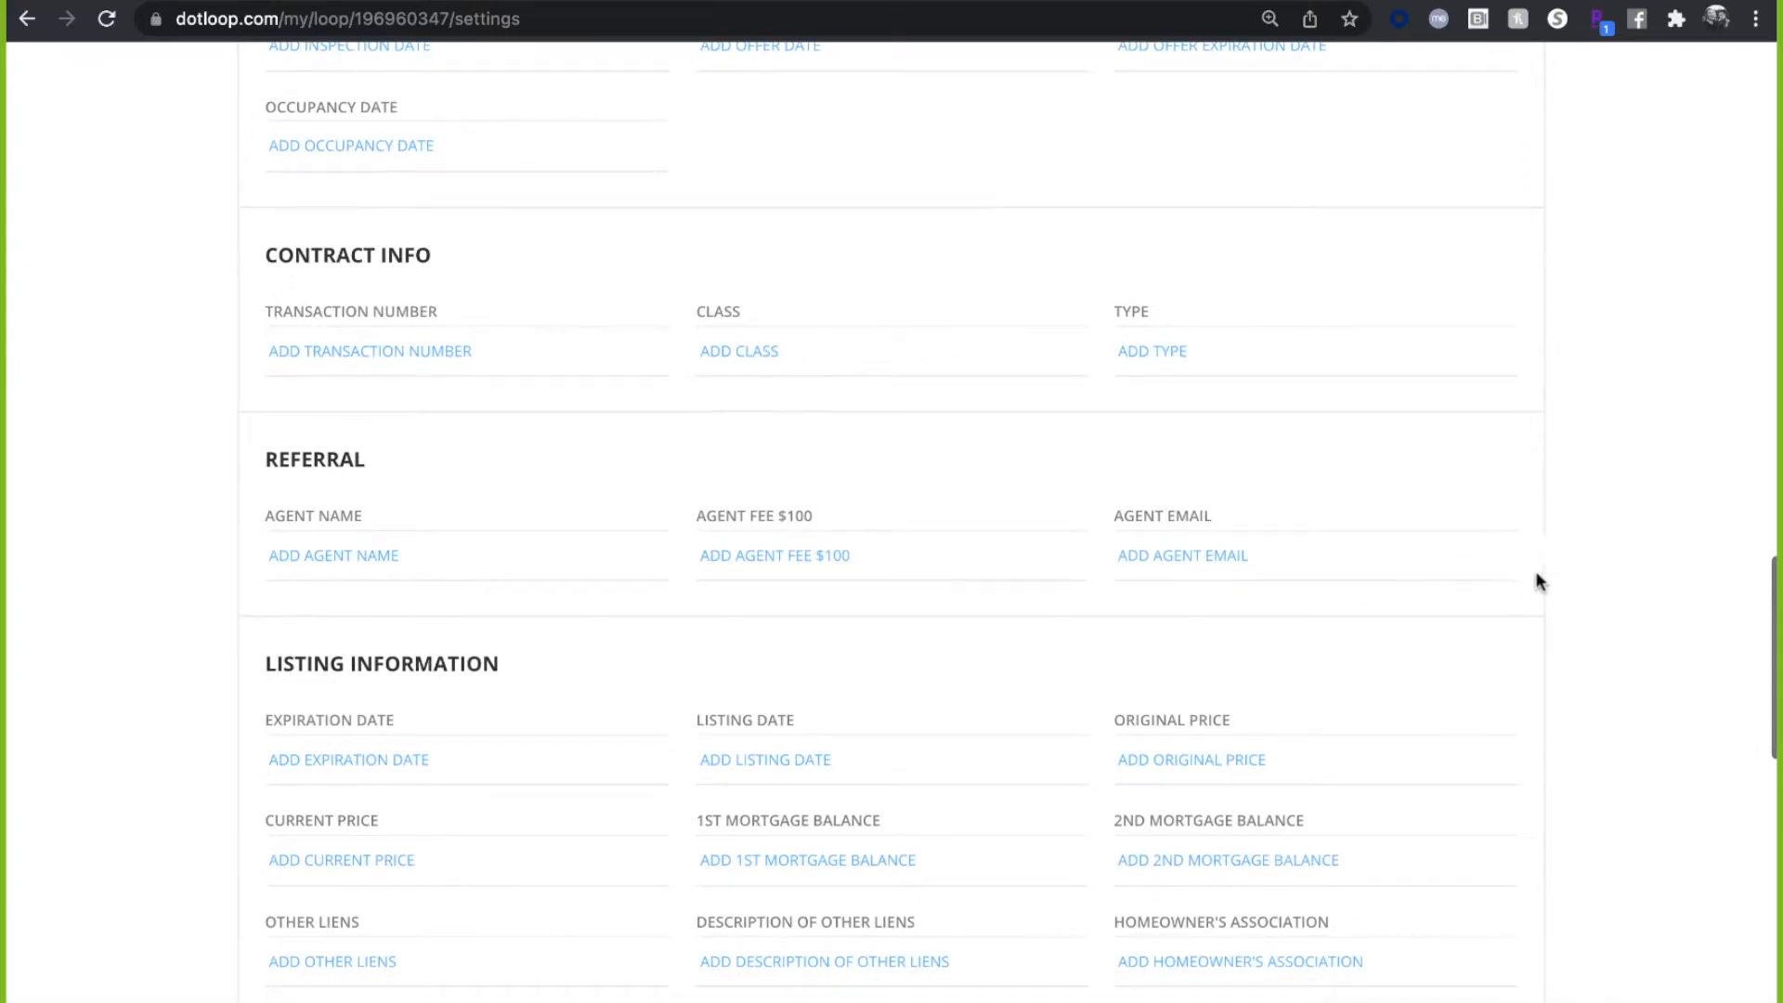
pyautogui.scroll(-3, 1530, 572)
pyautogui.scroll(-7, 1532, 572)
pyautogui.scroll(-10, 1530, 571)
pyautogui.scroll(-7, 1529, 570)
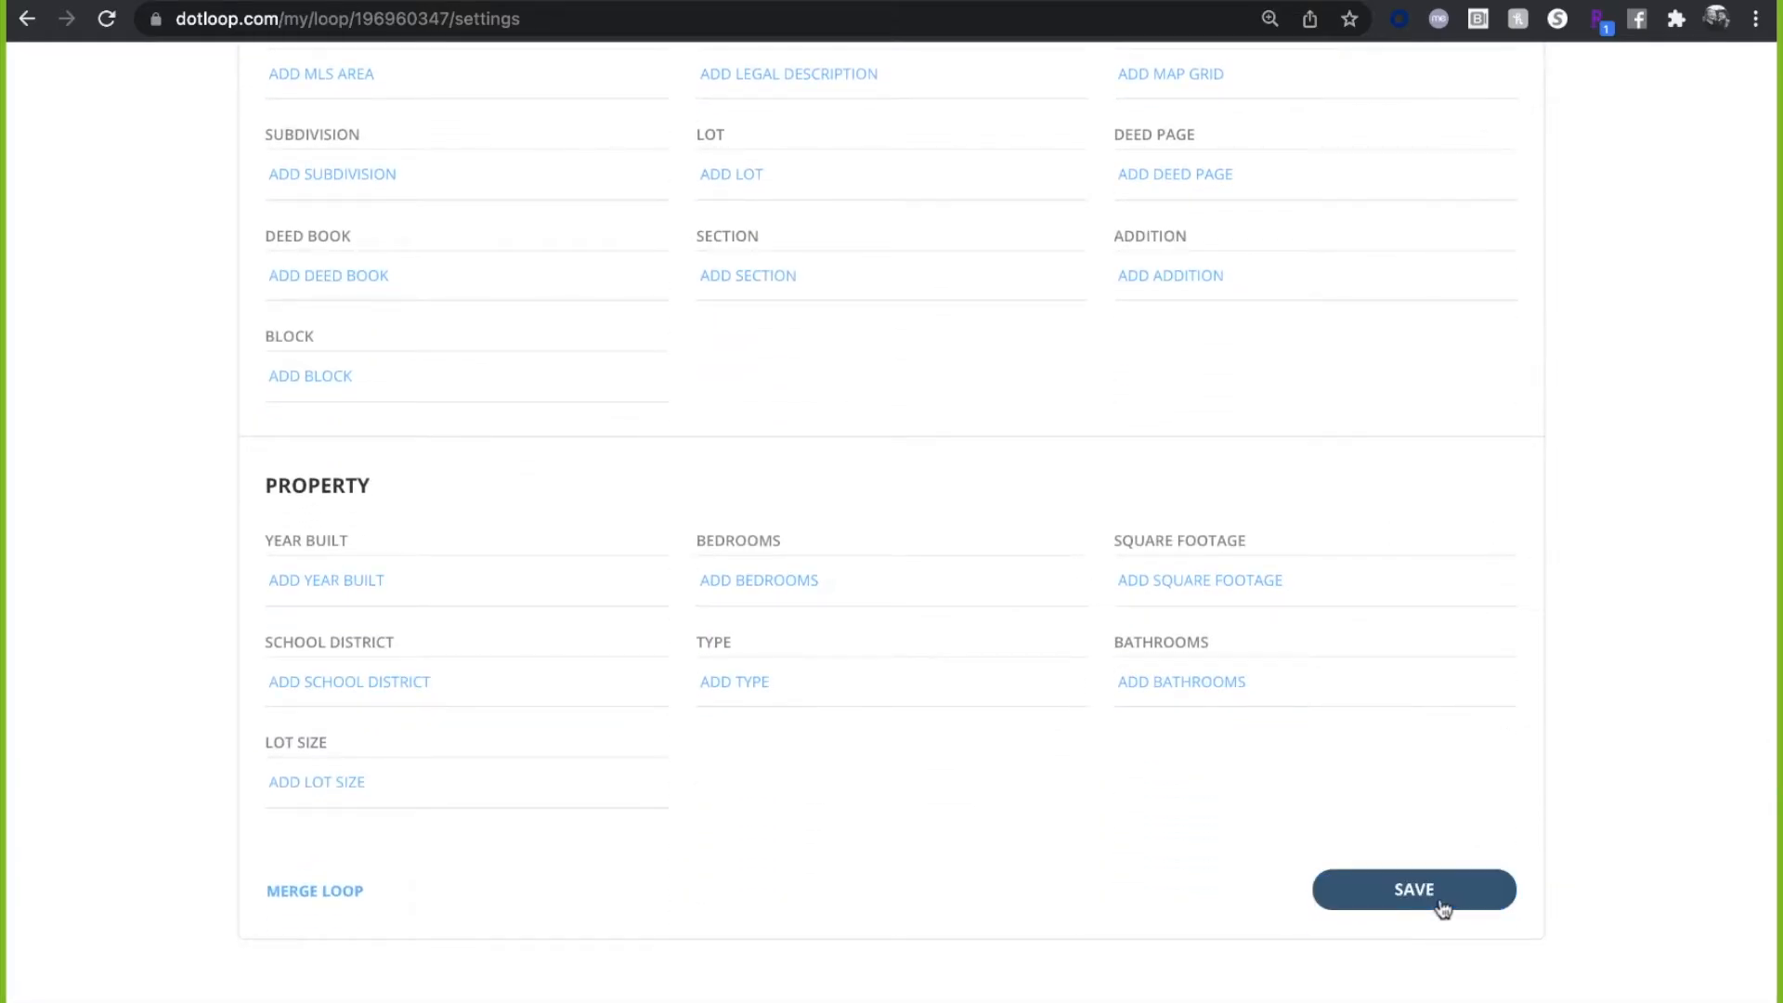
pyautogui.click(1413, 889)
pyautogui.scroll(20, 1437, 897)
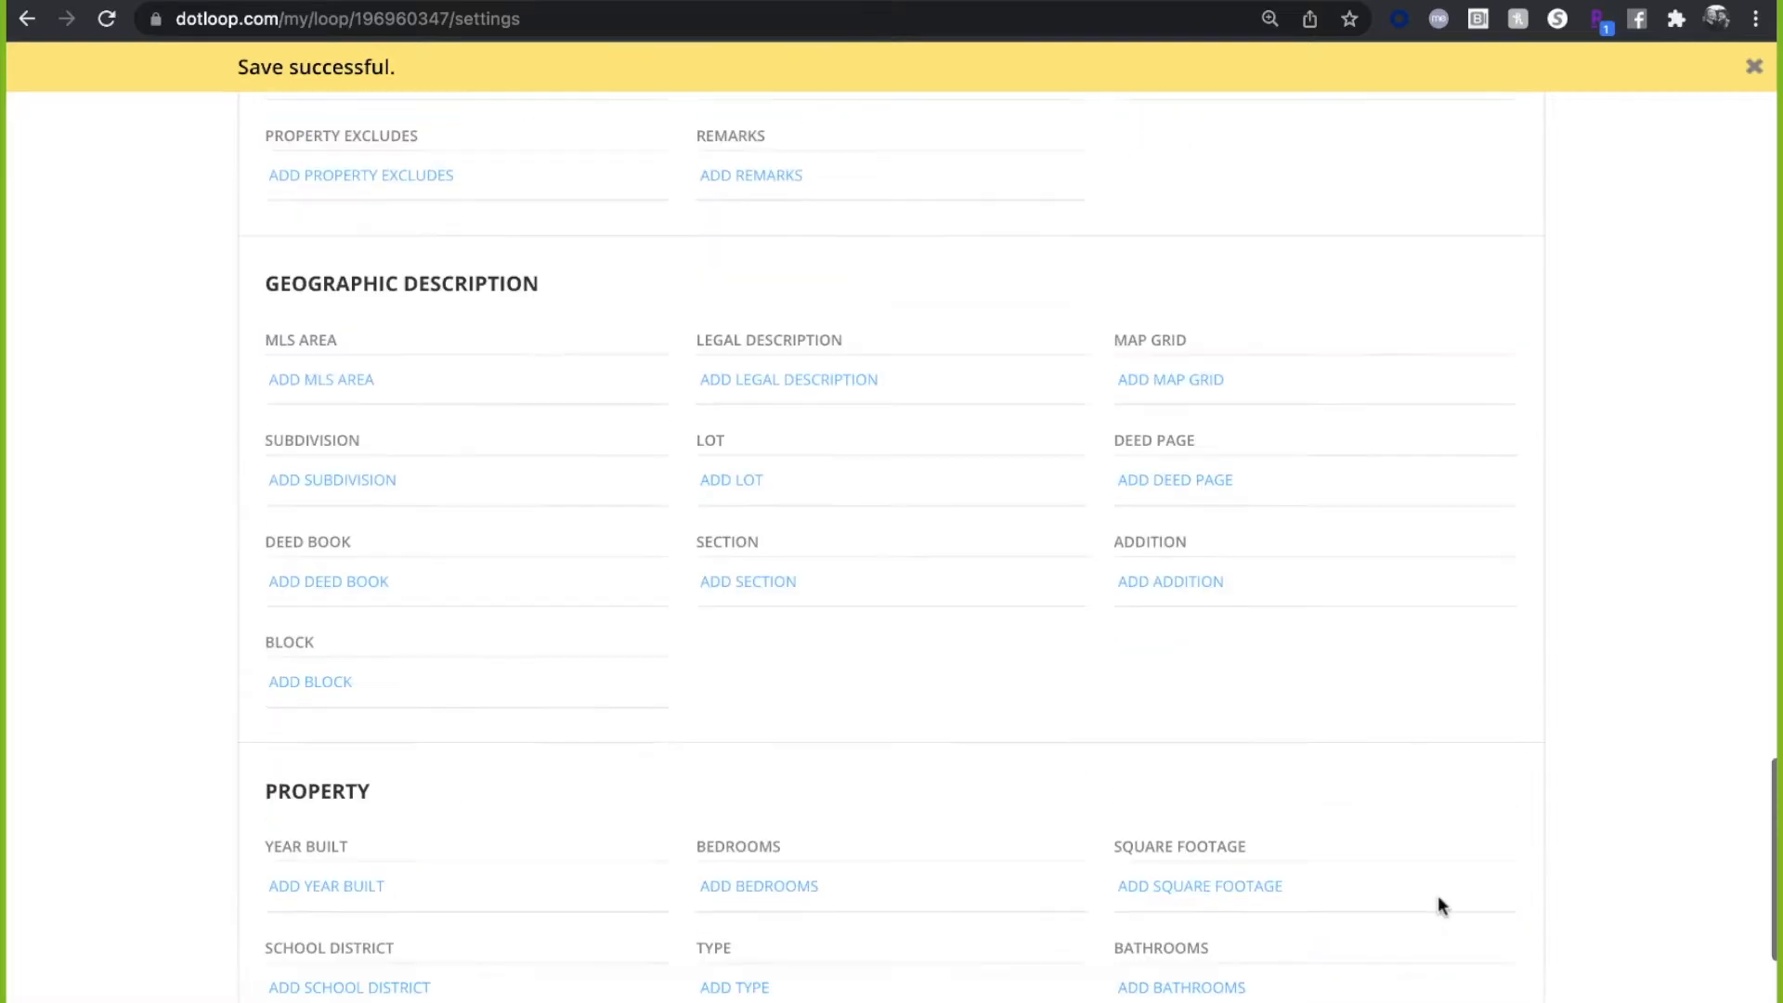
pyautogui.scroll(18, 1437, 897)
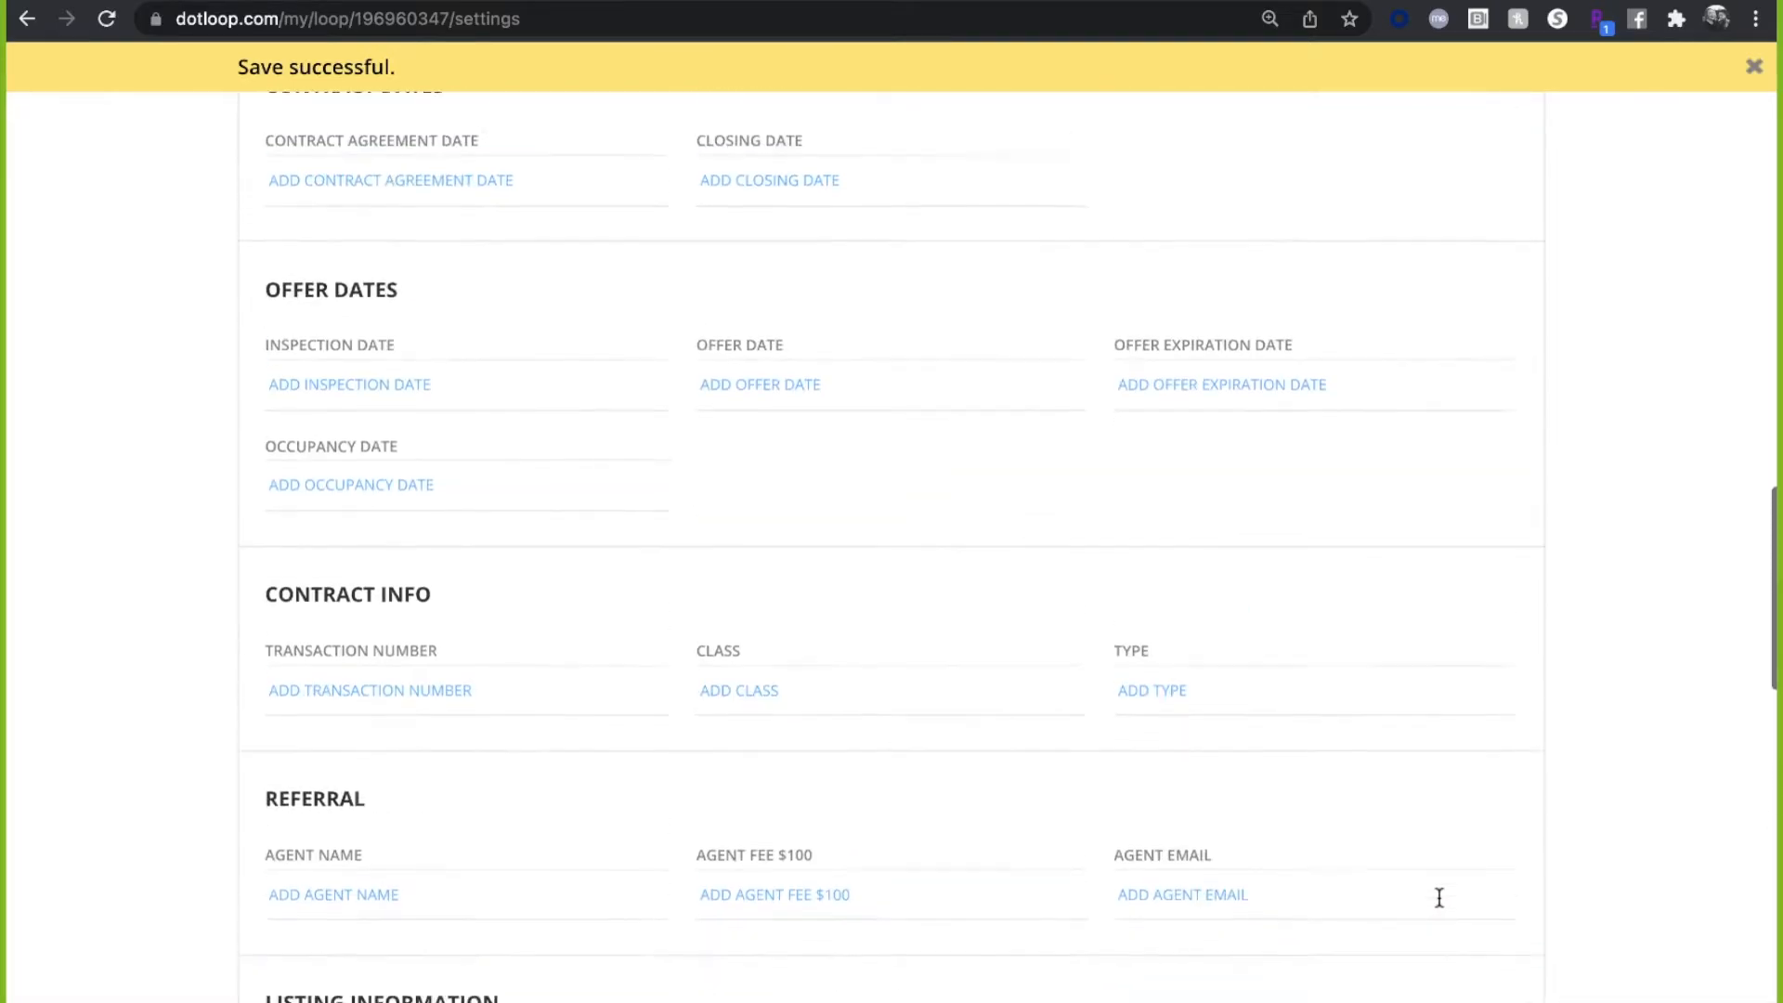
pyautogui.scroll(14, 1438, 897)
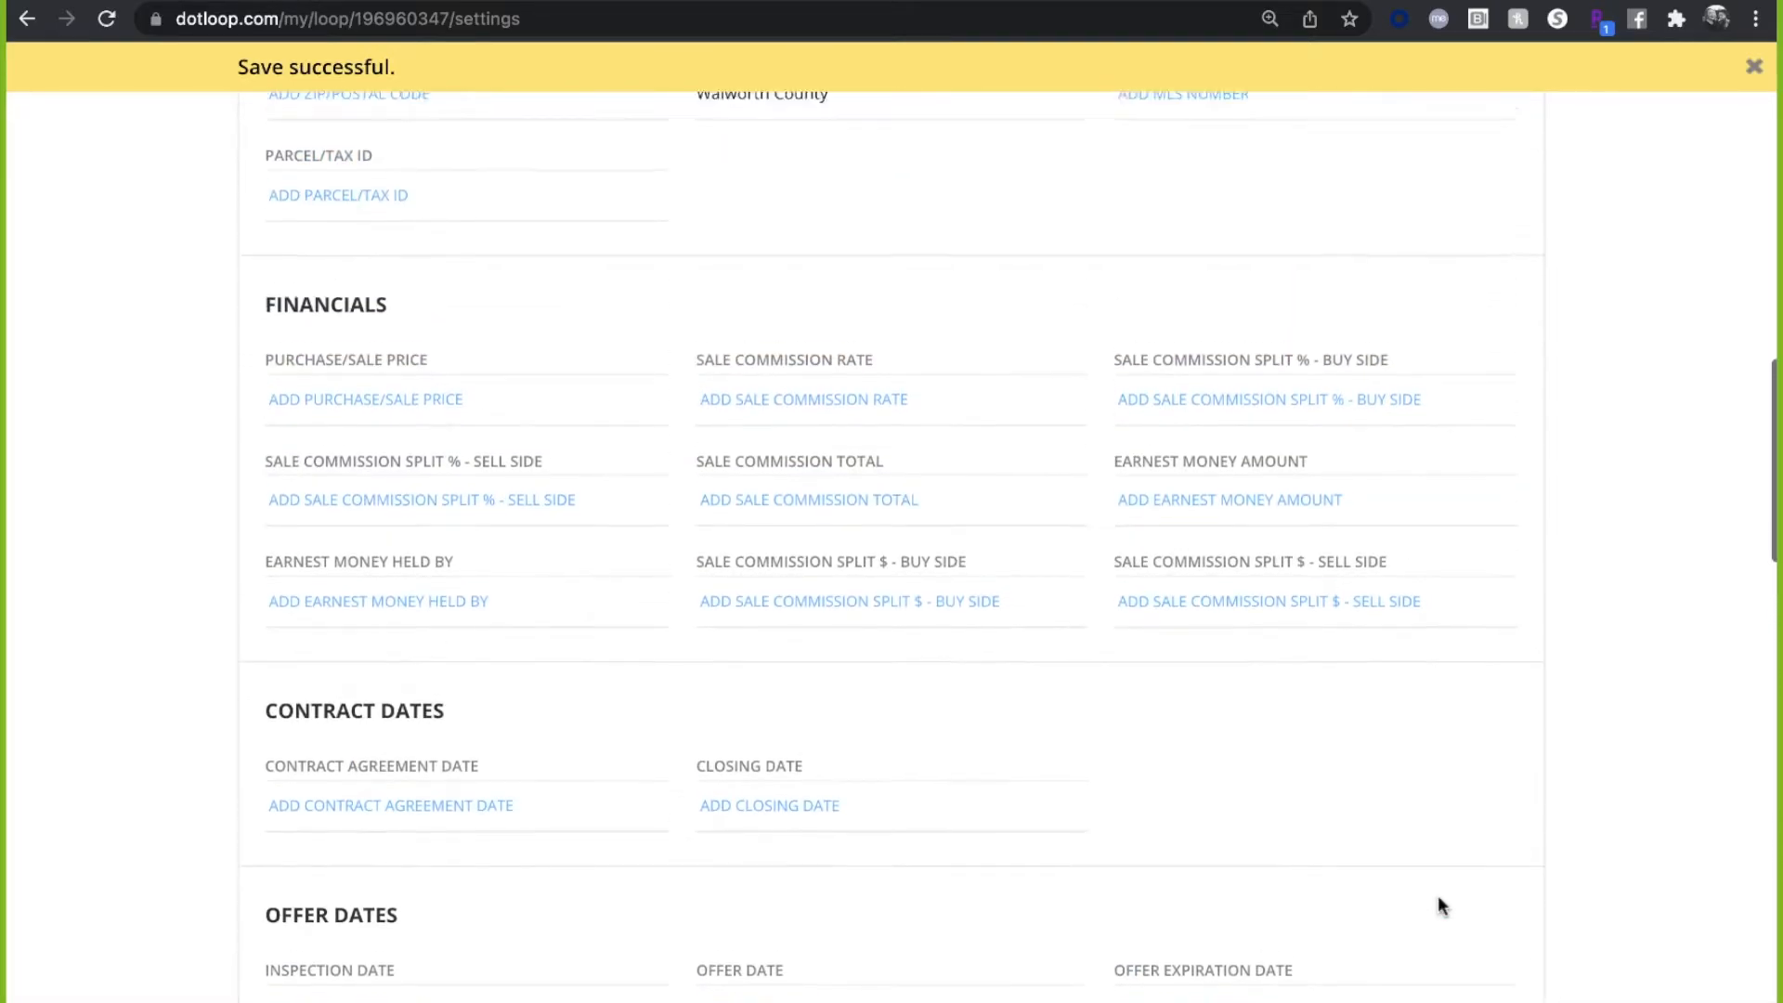
# - Enter street number 489, city Burlington and ZIP 47583, then save the property address
pyautogui.click(810, 482)
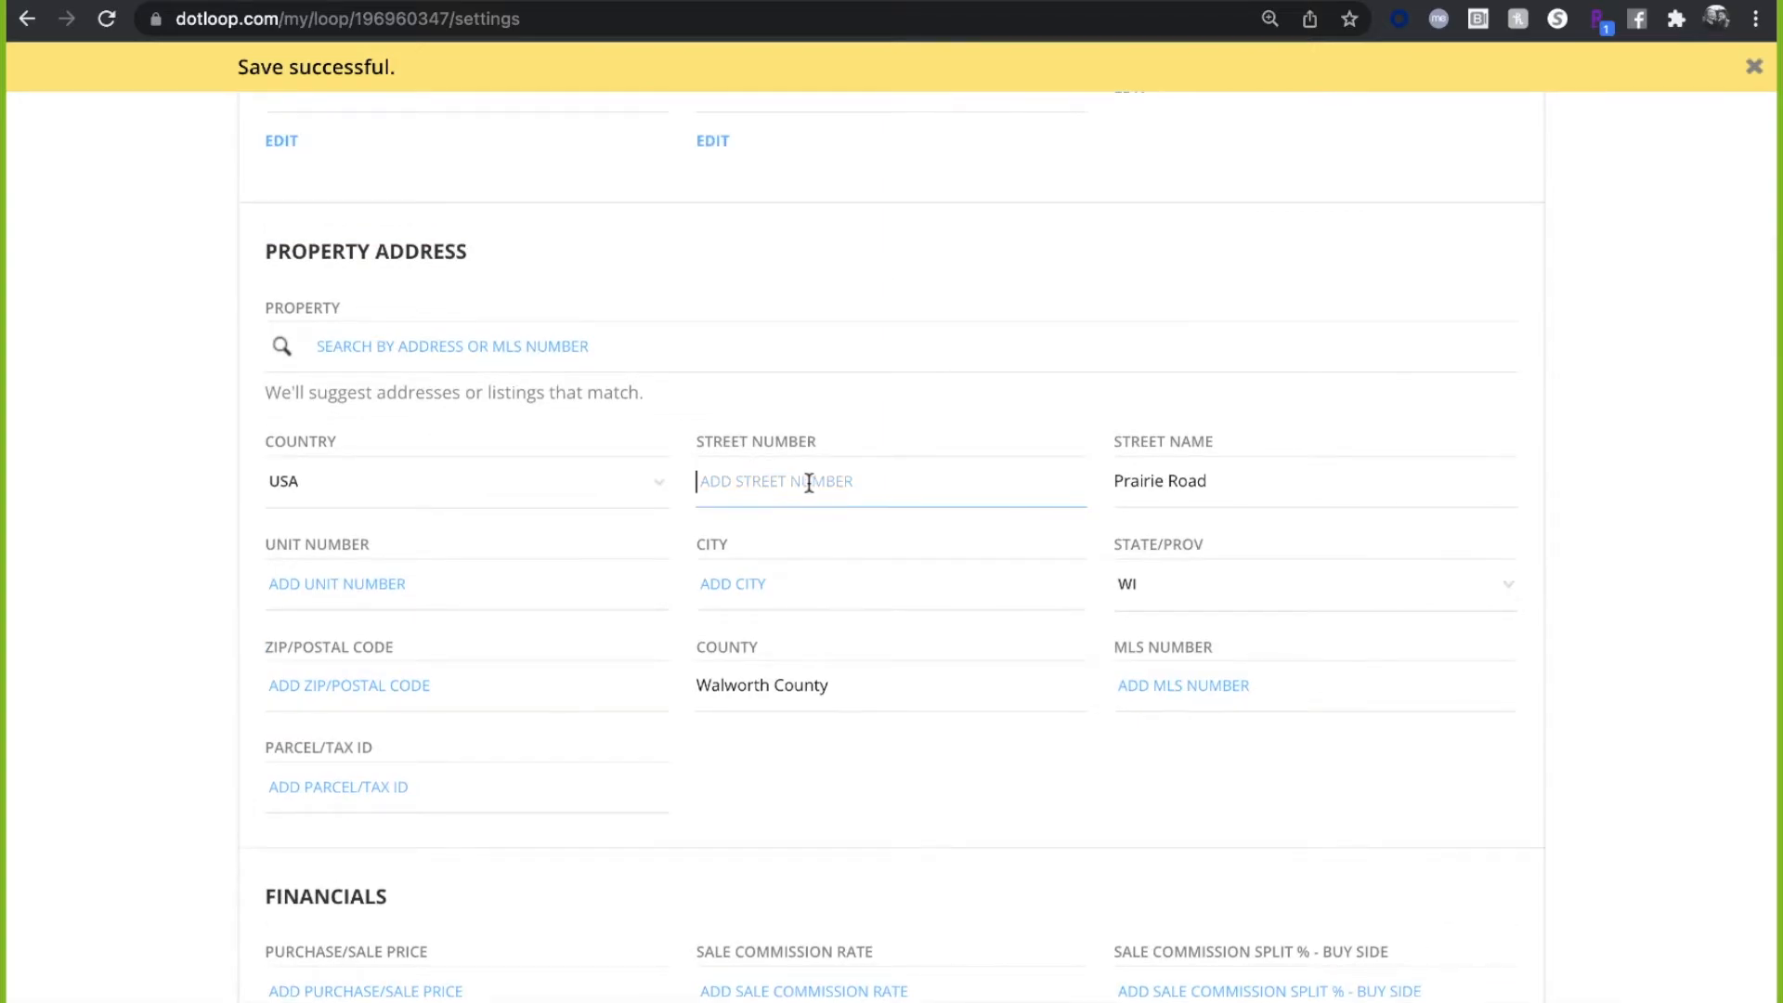
pyautogui.write('489')
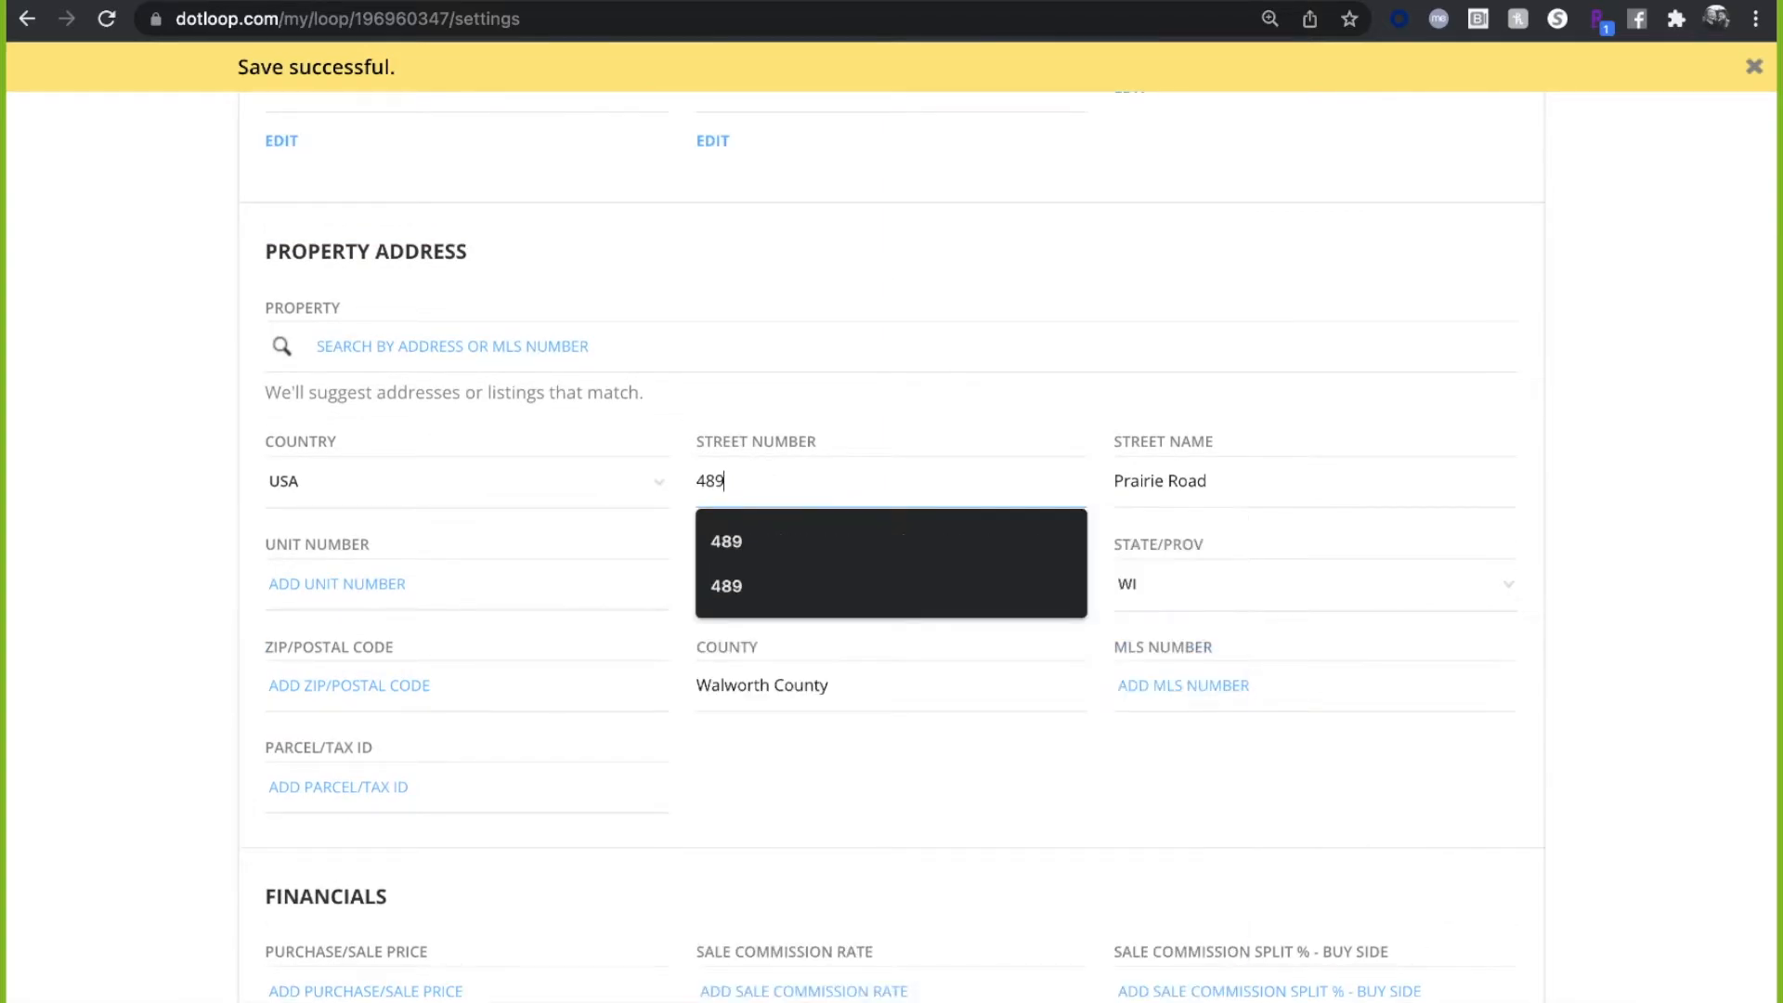
pyautogui.press('Tab')
pyautogui.press('Tab')
pyautogui.press('Tab')
pyautogui.write('B')
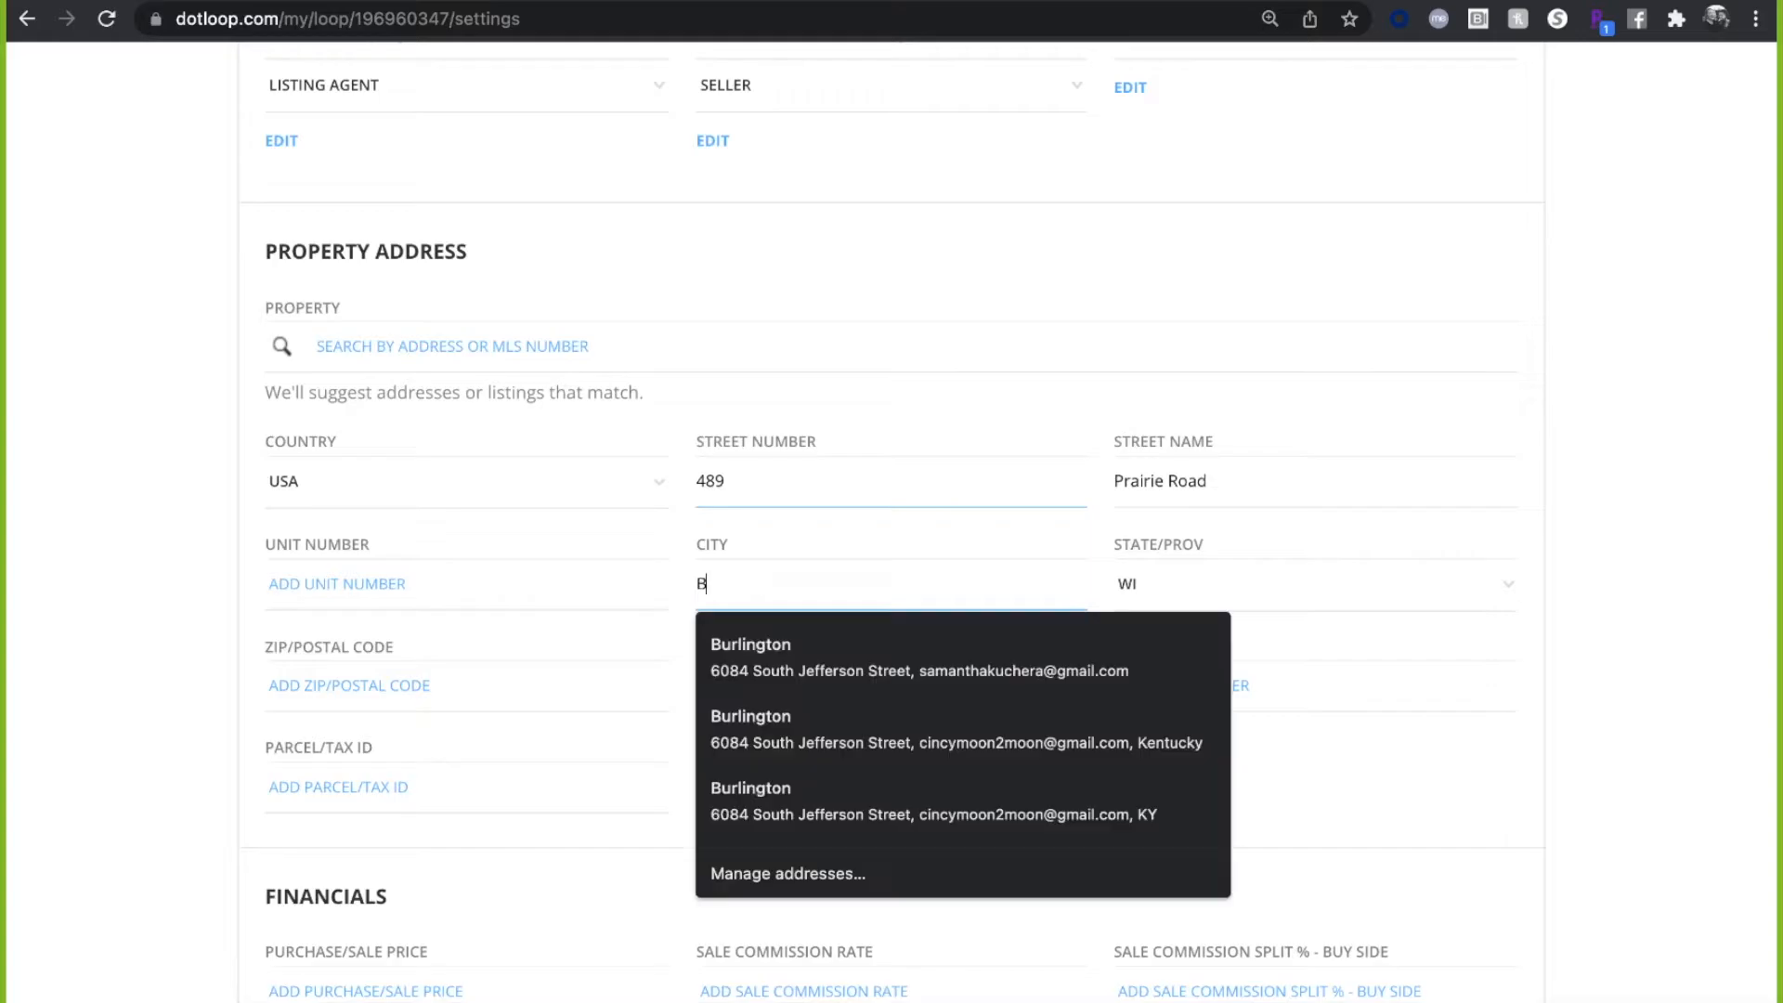
pyautogui.write('urlington')
pyautogui.press('Tab')
pyautogui.press('Tab')
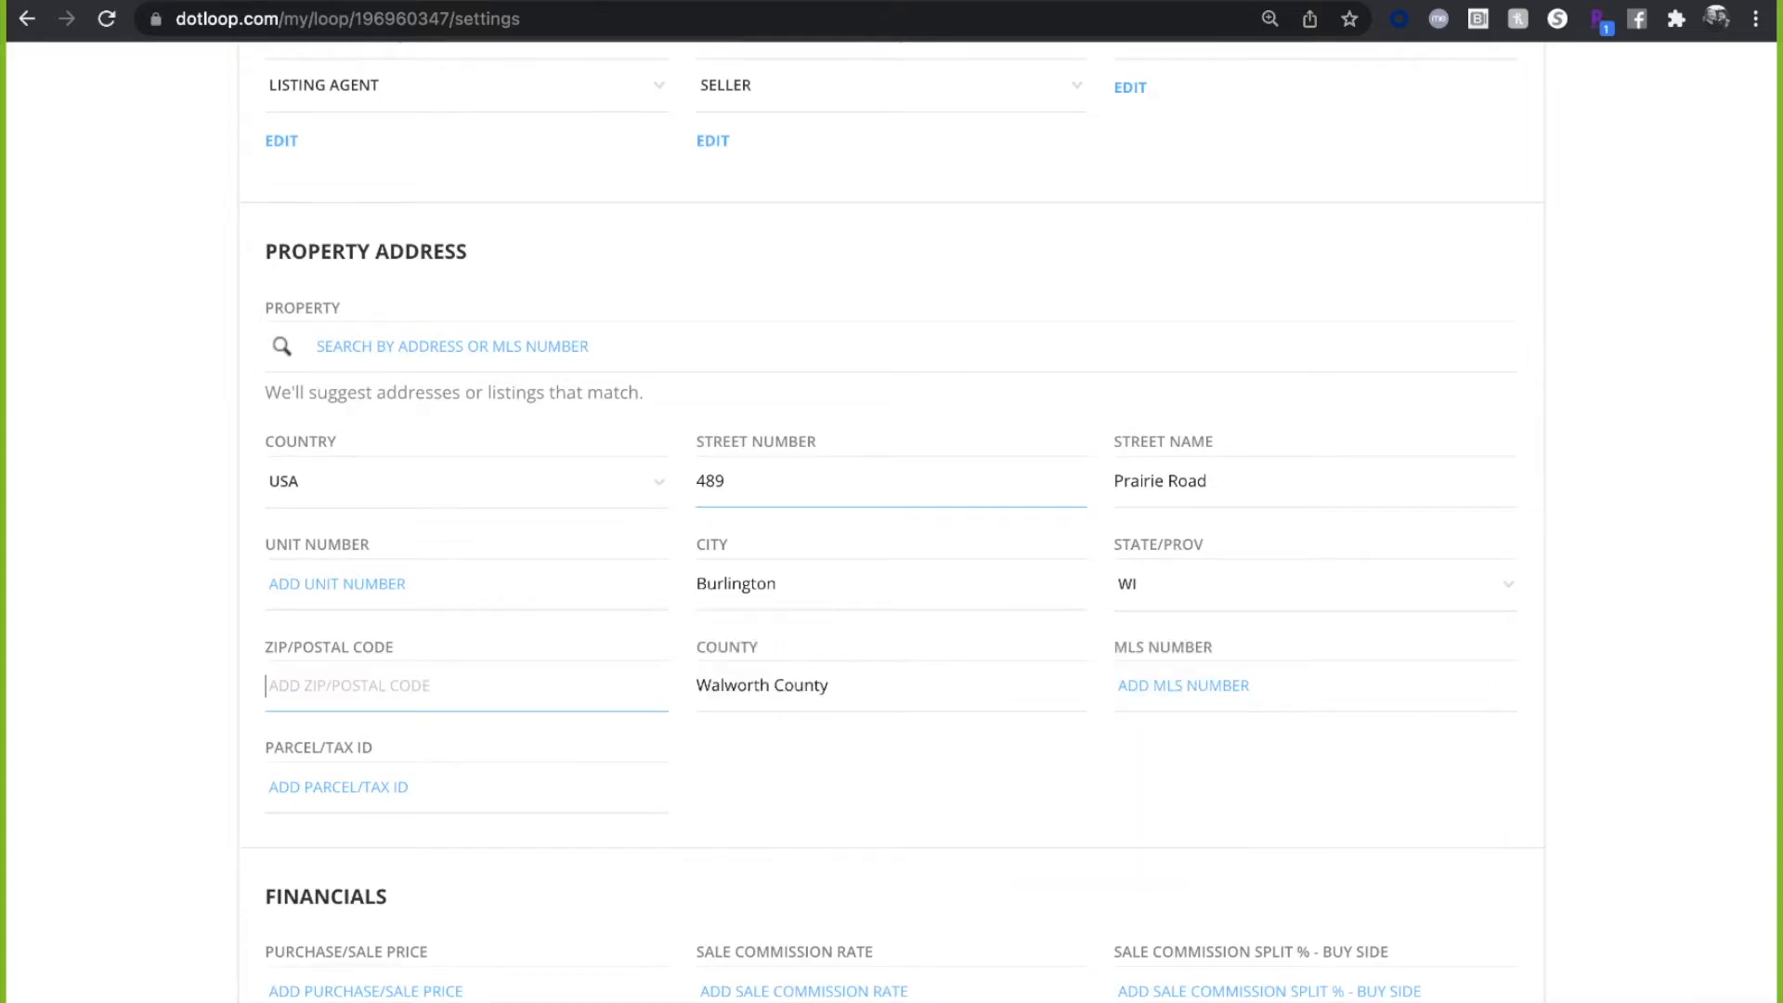
pyautogui.write('47583')
pyautogui.scroll(3, 838, 794)
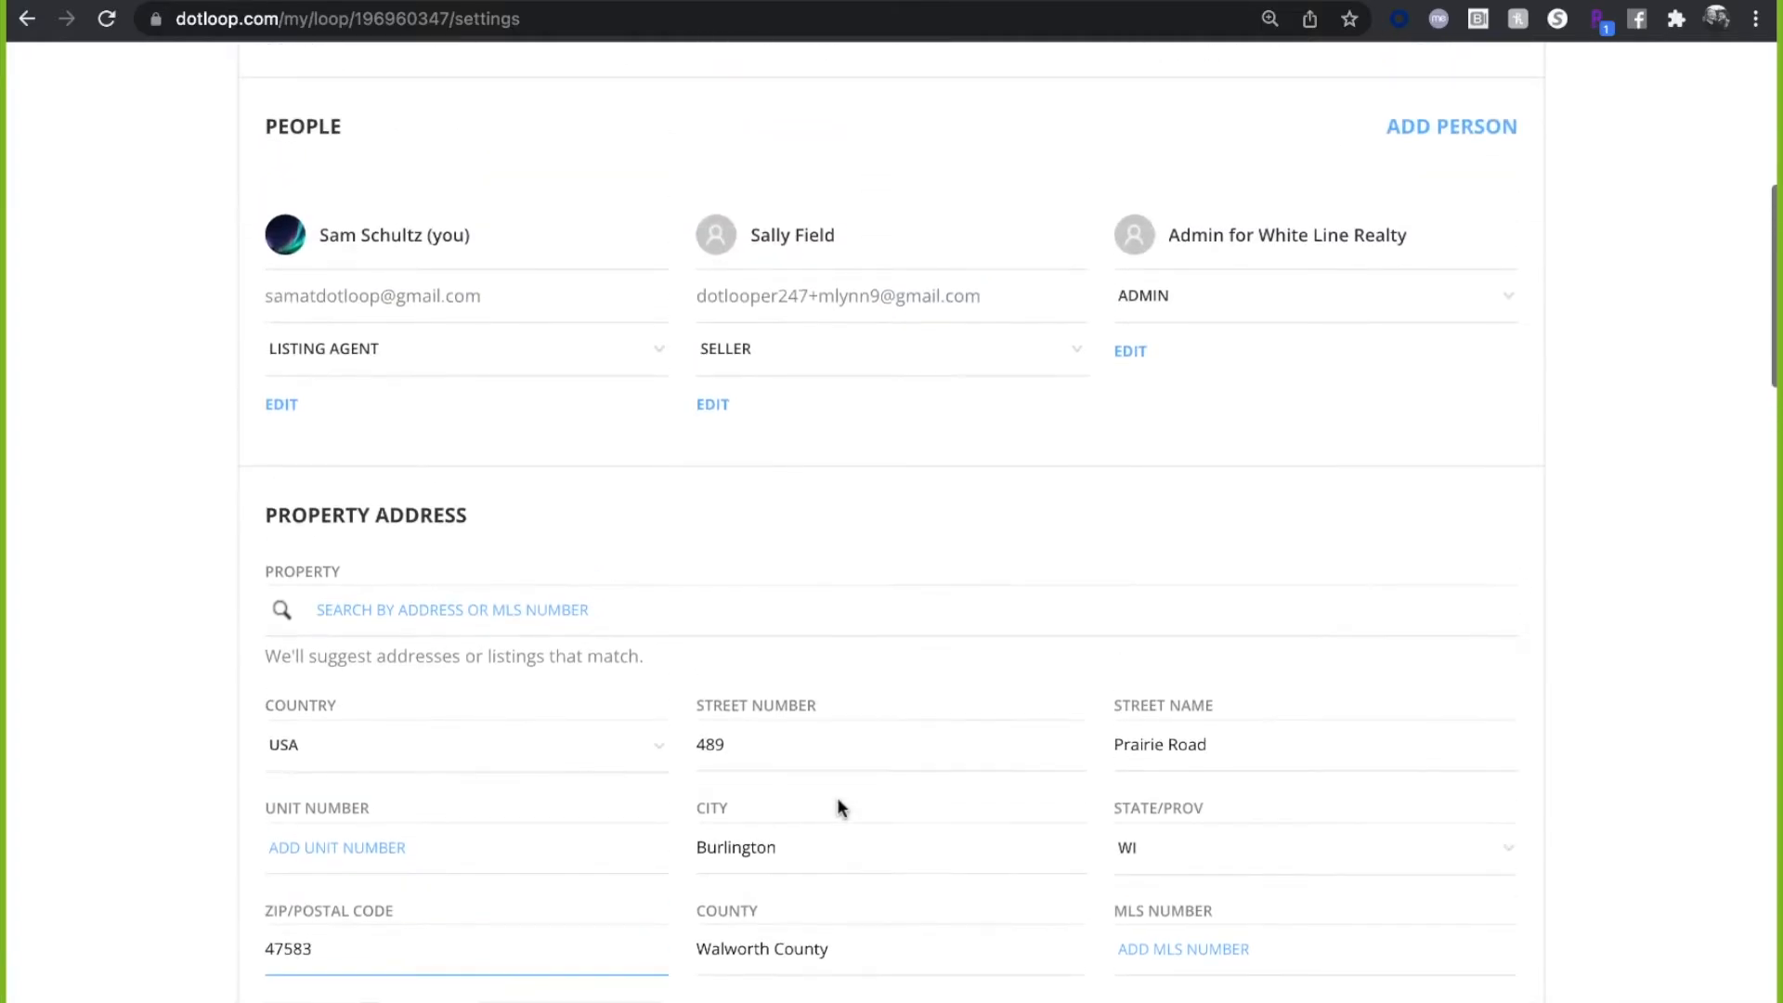
pyautogui.scroll(8, 837, 806)
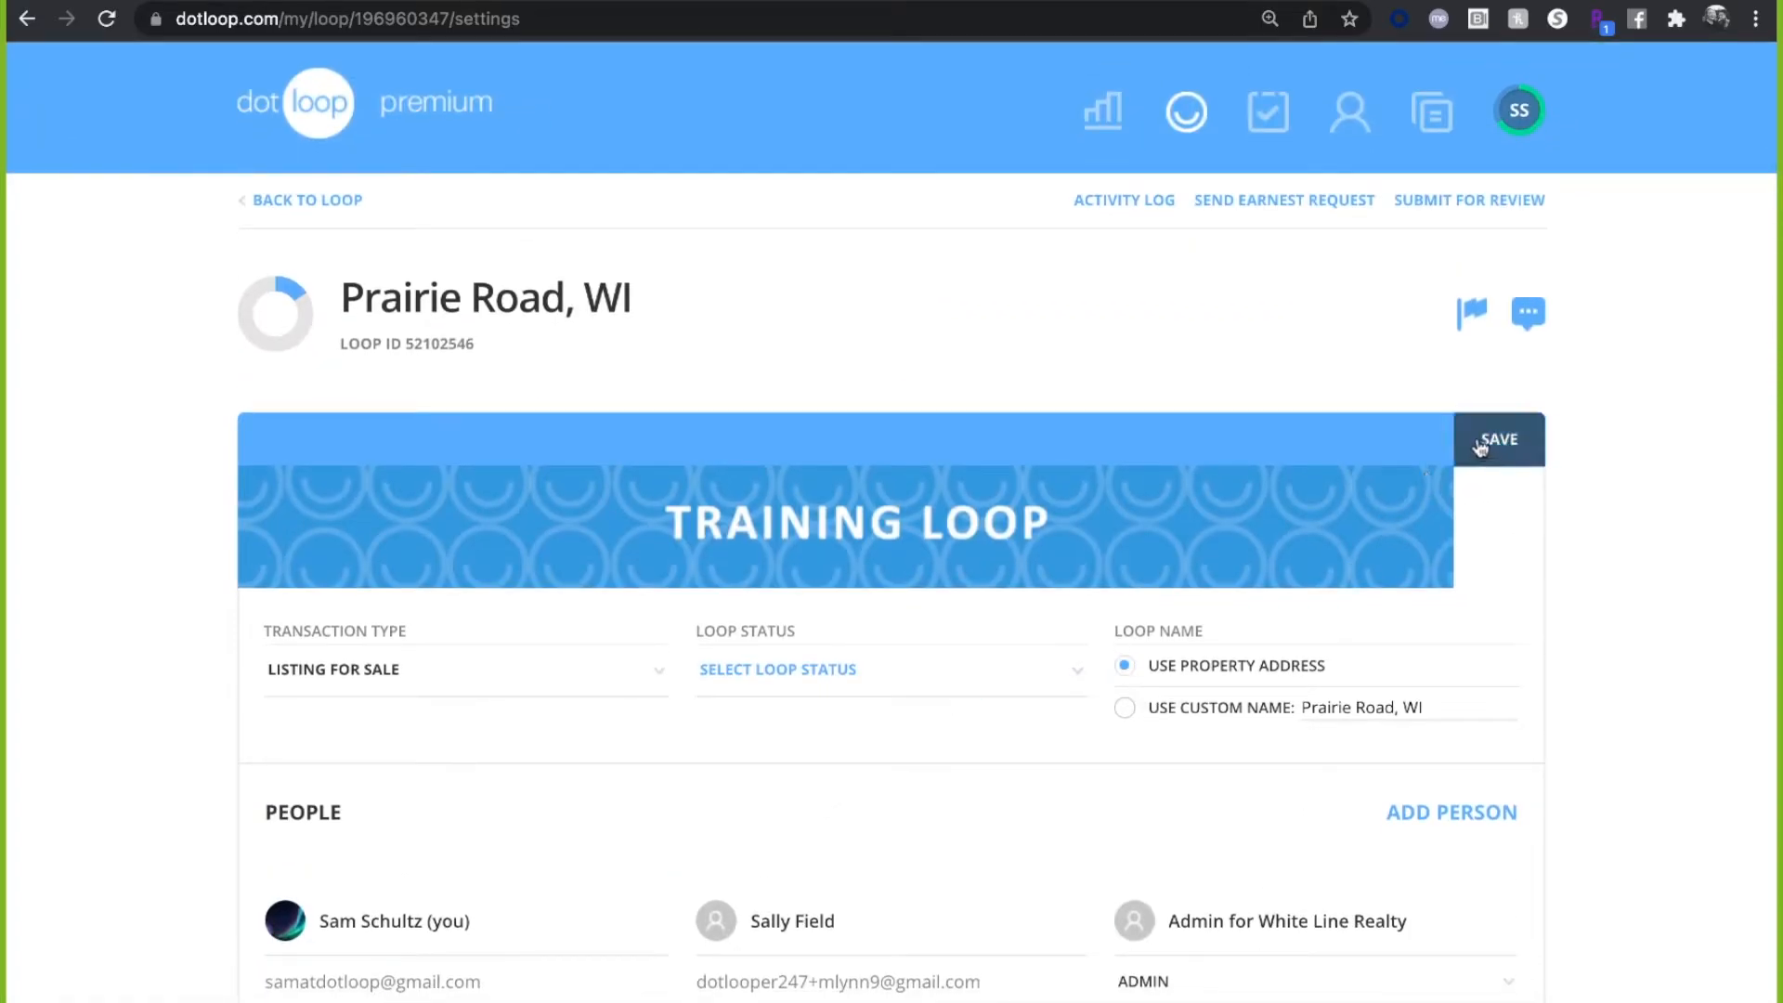
pyautogui.click(1480, 449)
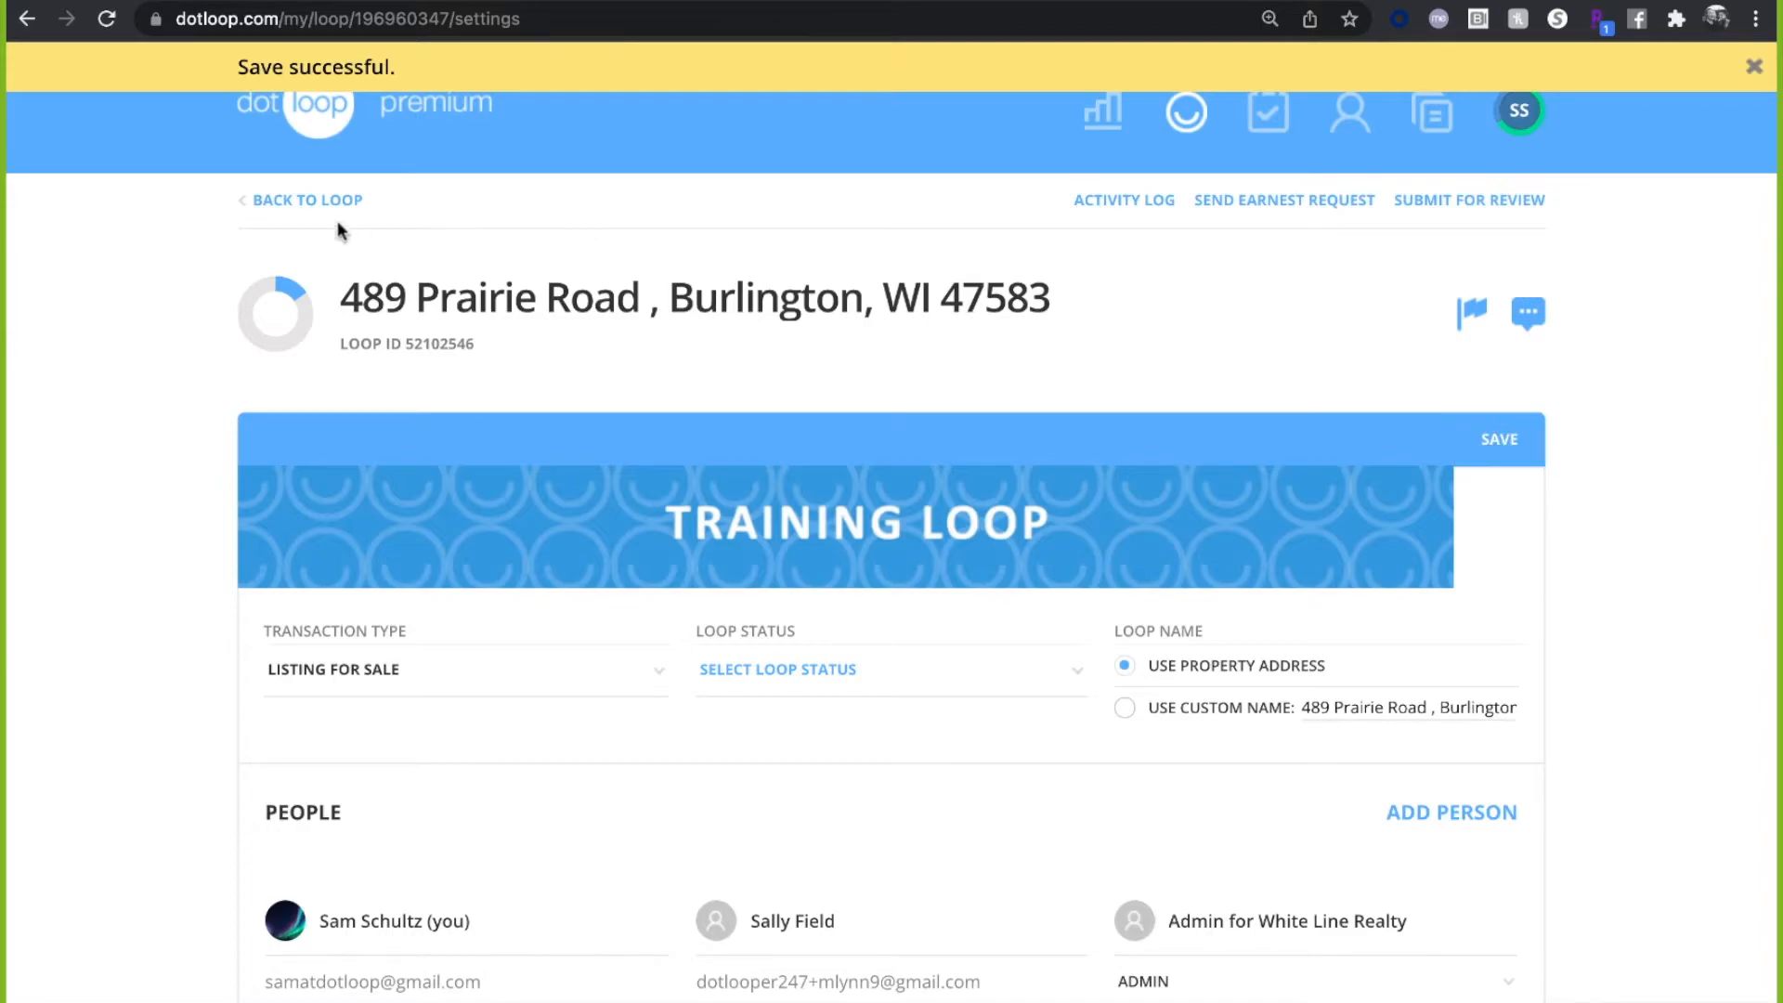
# - Go back to the loop's document list
pyautogui.click(298, 203)
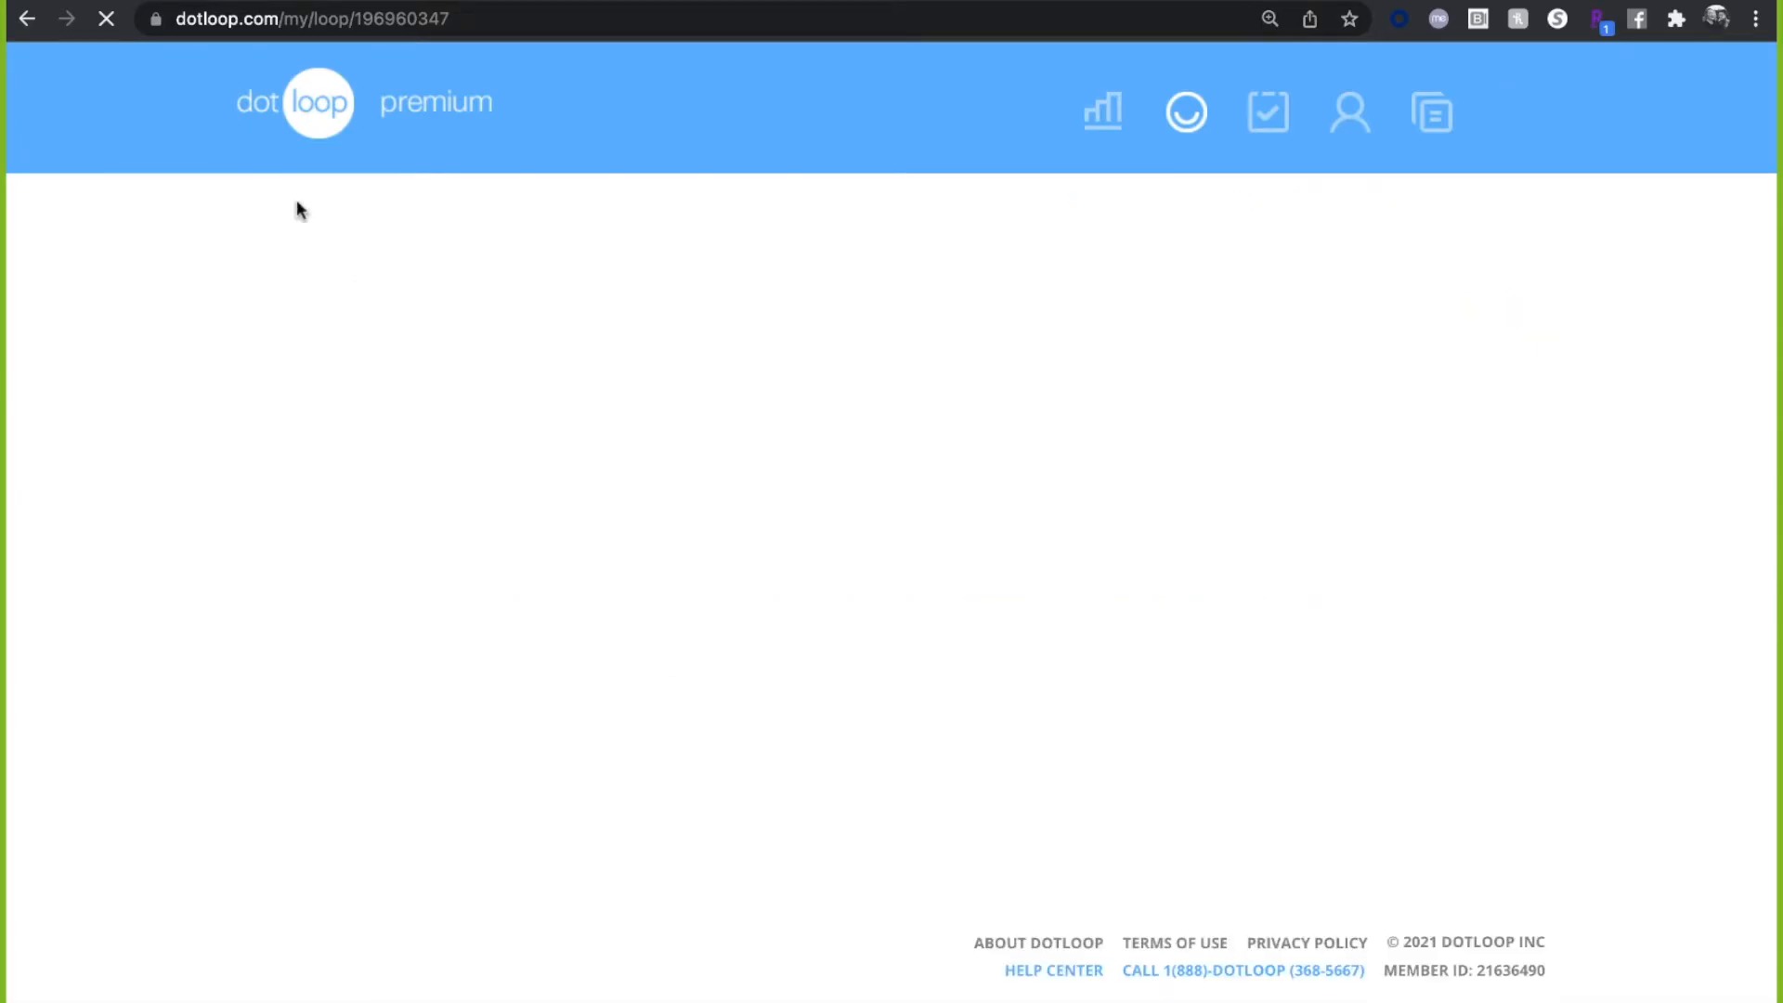
pyautogui.scroll(-3, 156, 529)
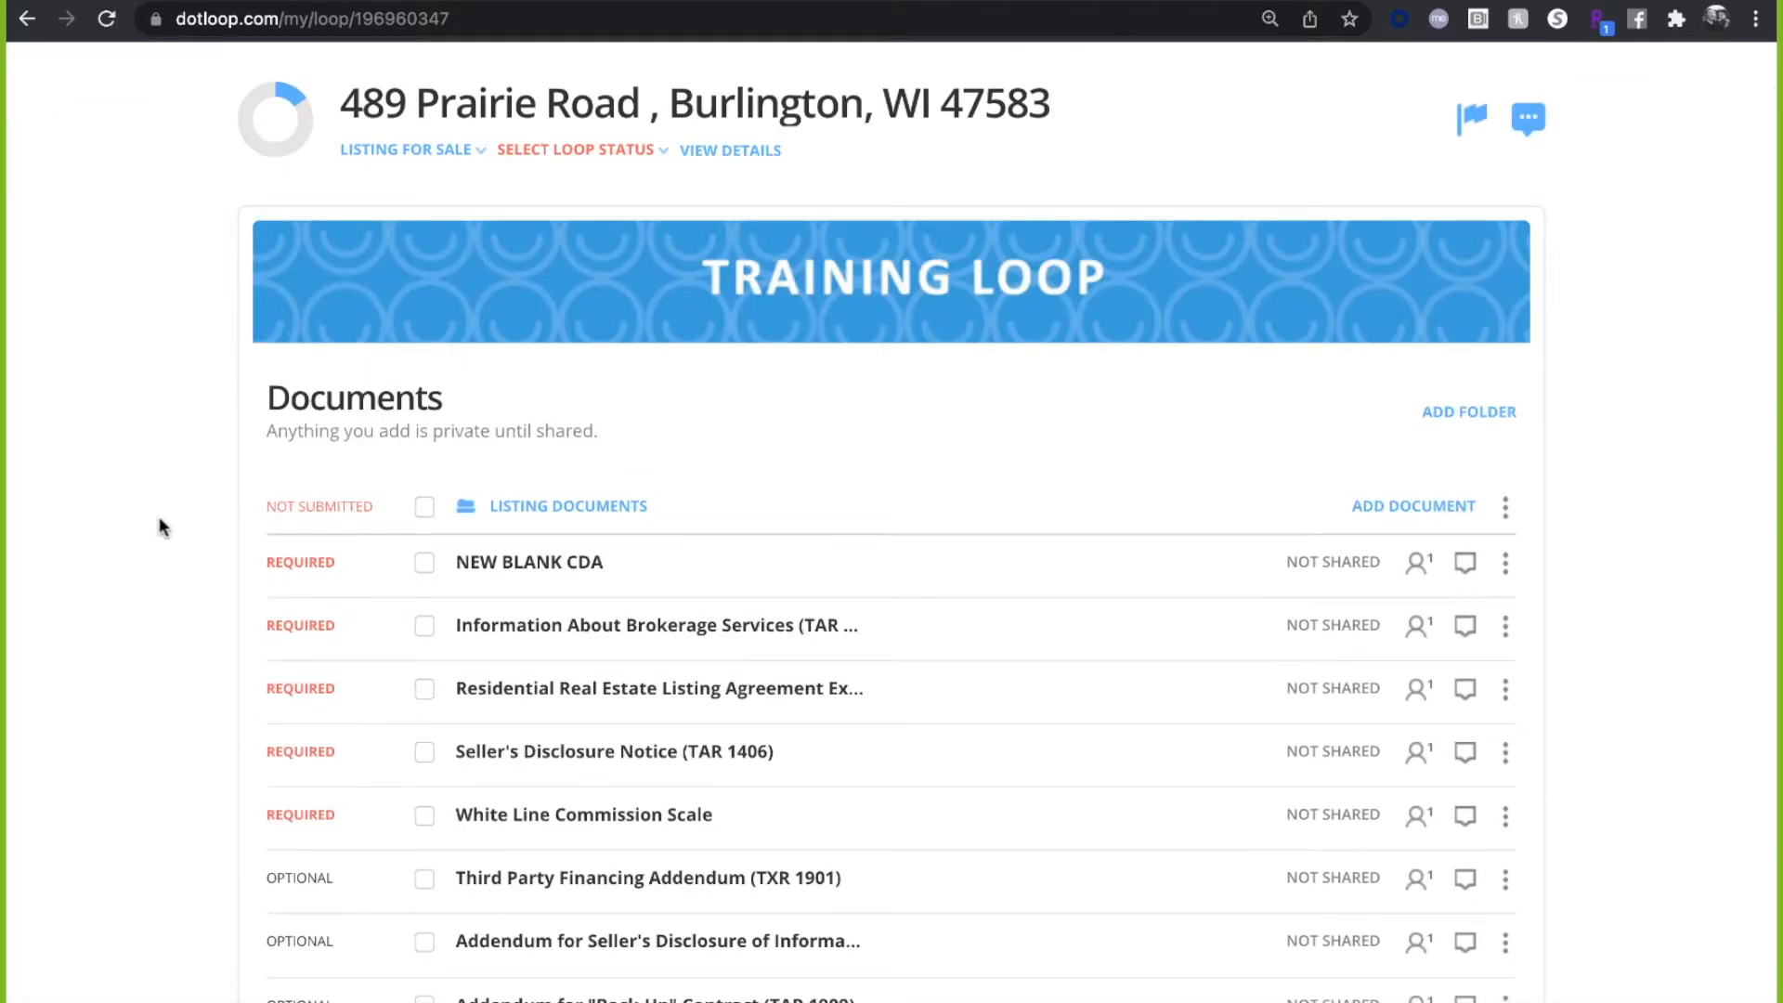
pyautogui.scroll(-2, 160, 520)
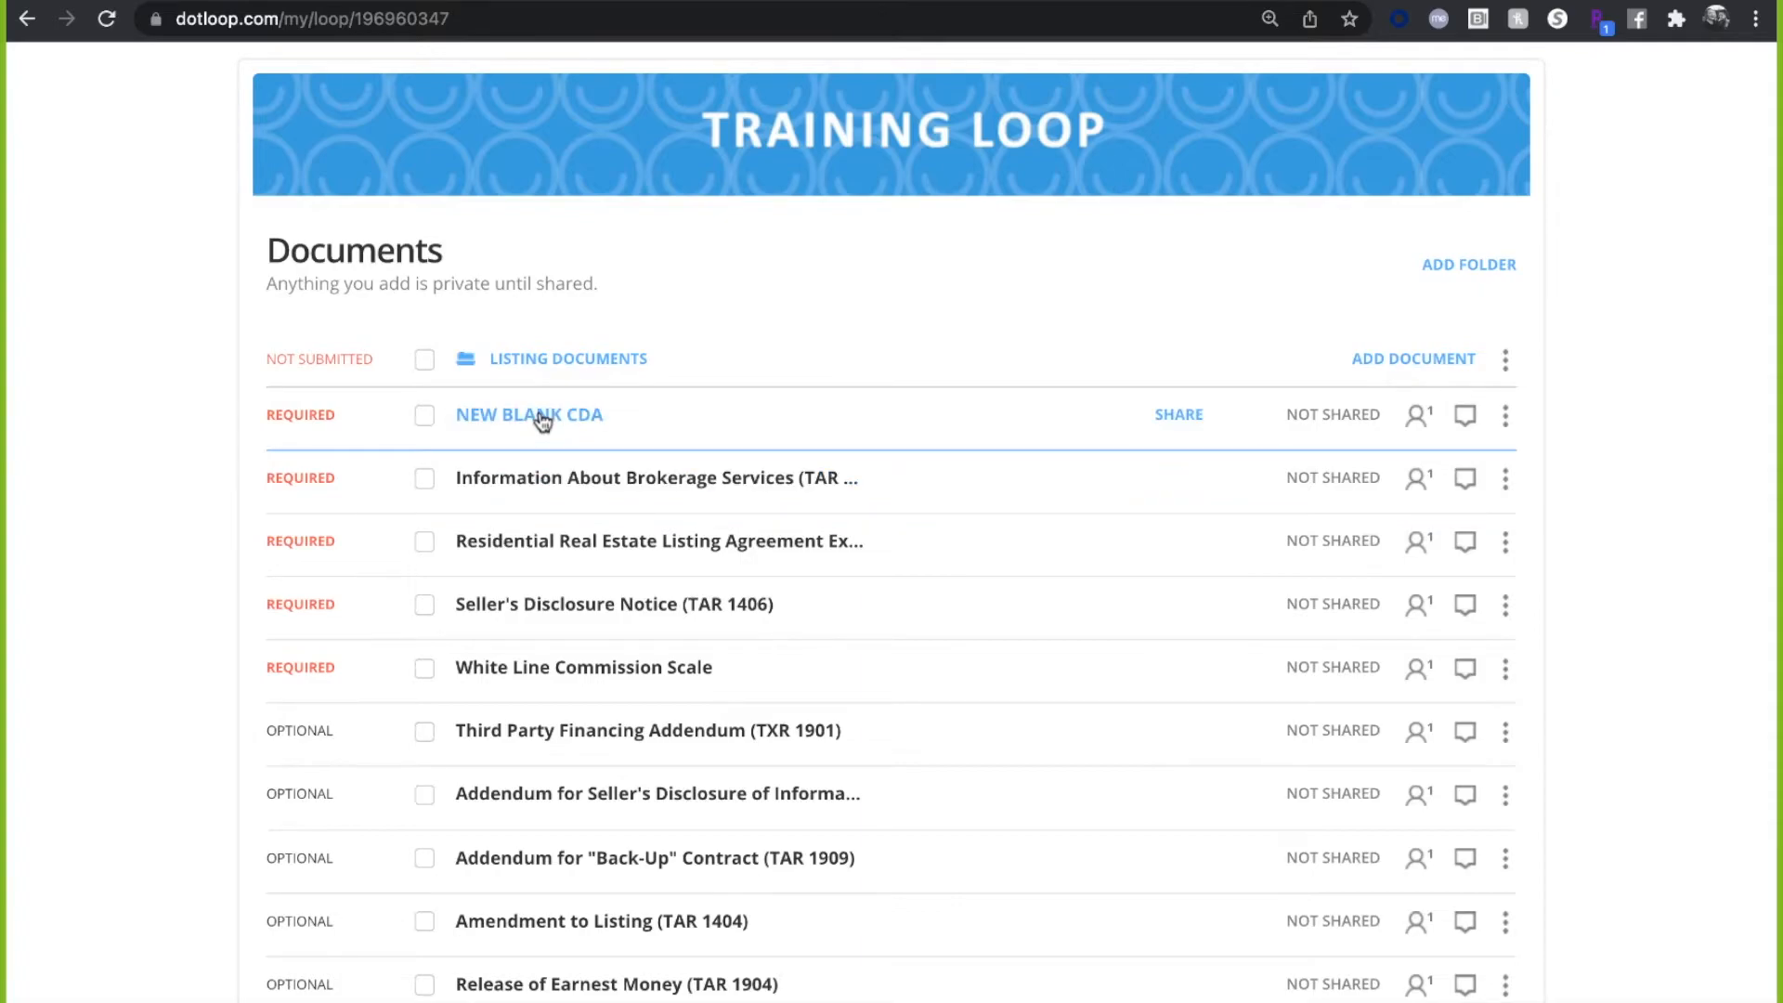
# - Select the CDA, Brokerage Services, listing agreement, Seller's Disclosure, Commission Scale and Buyer's Walk-through documents
pyautogui.click(425, 415)
pyautogui.click(424, 478)
pyautogui.click(424, 541)
pyautogui.click(424, 604)
pyautogui.click(424, 668)
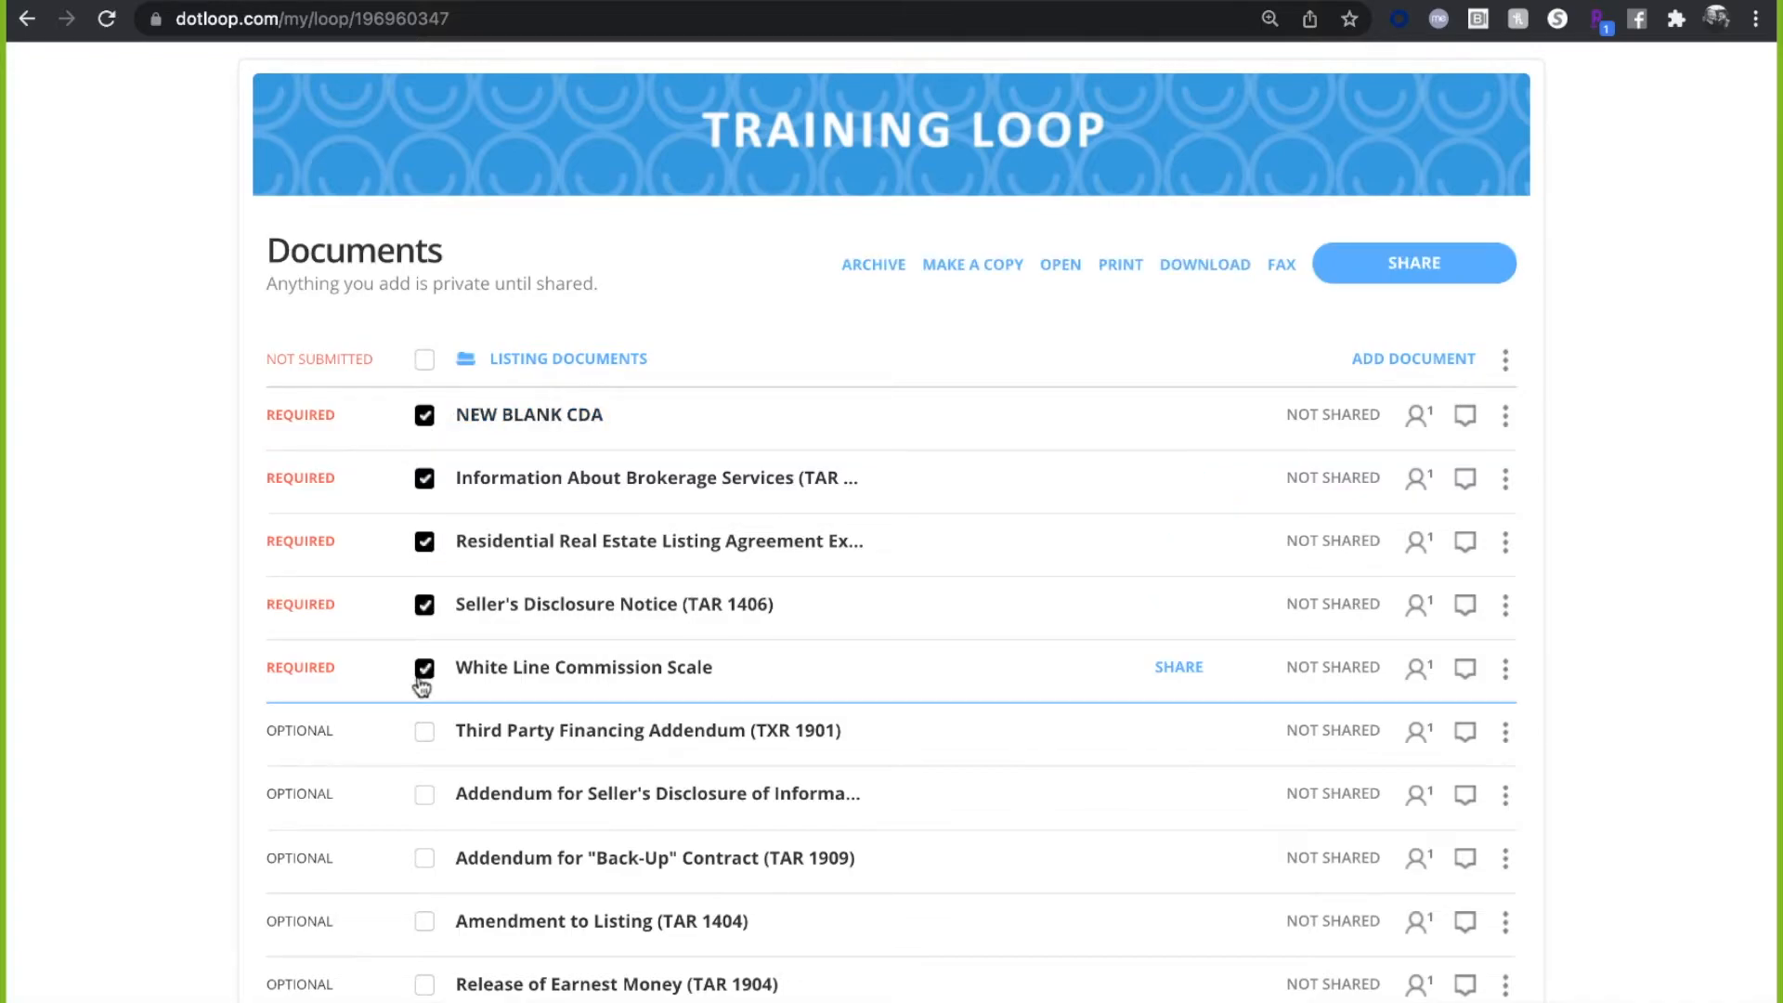
pyautogui.scroll(-1, 417, 566)
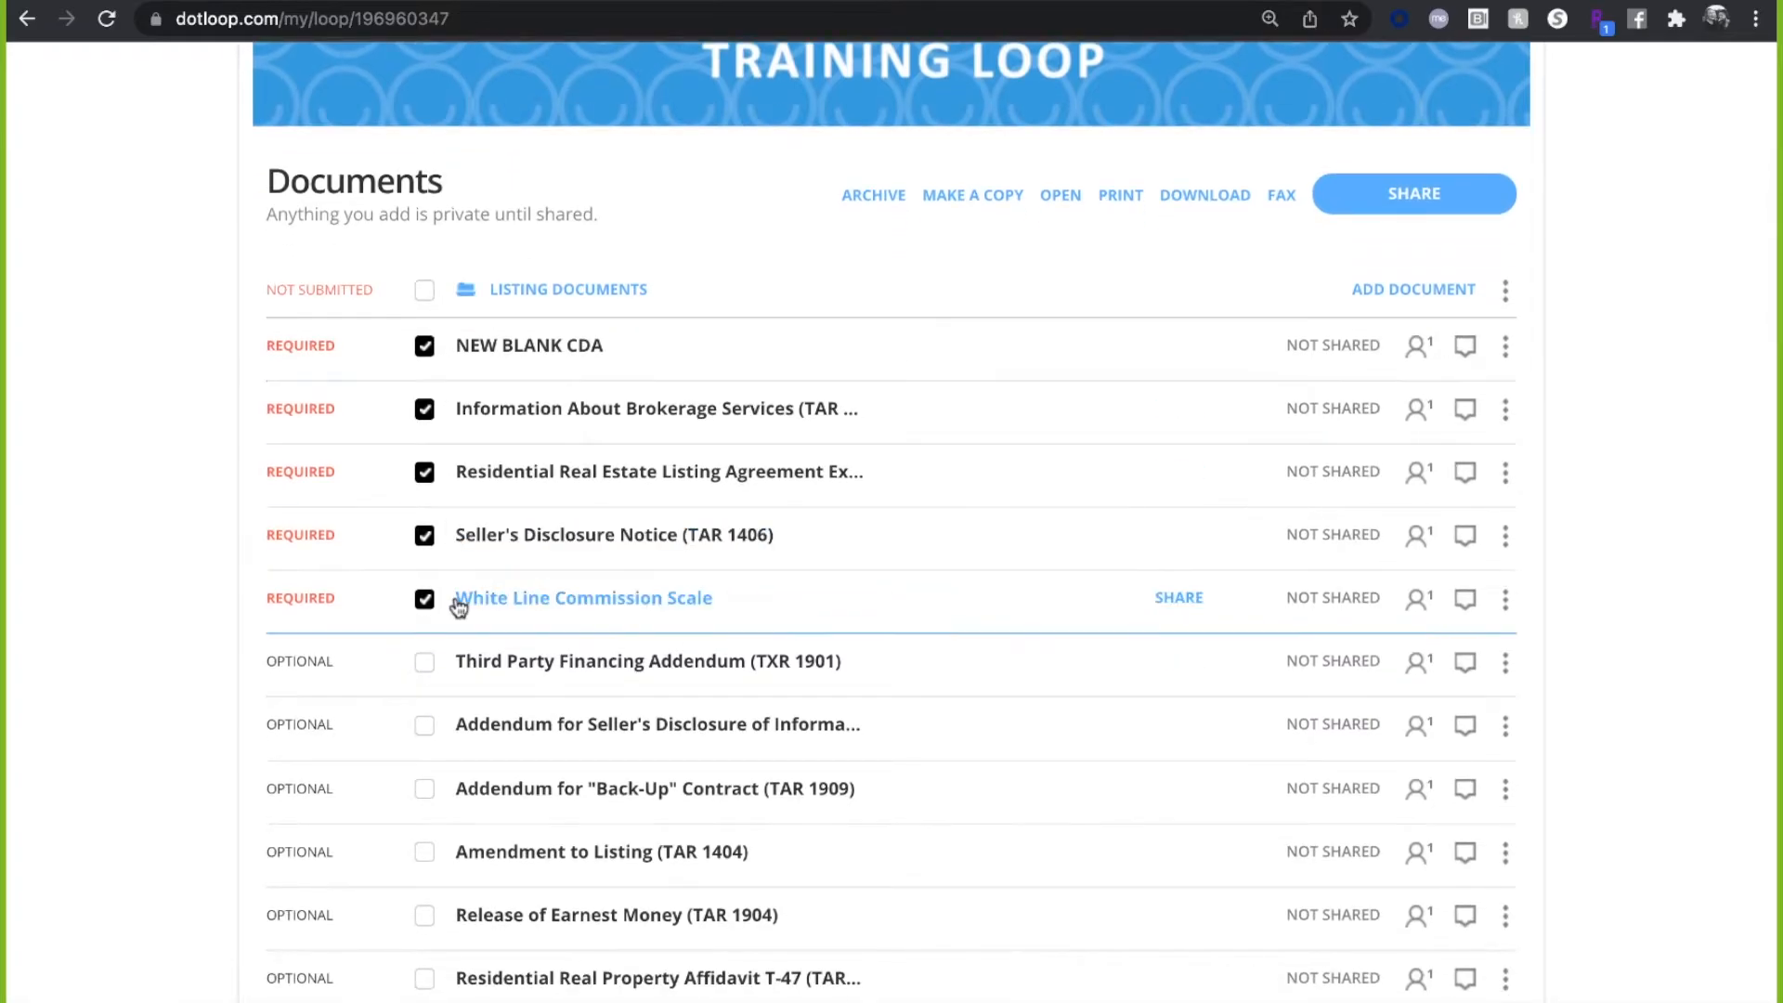
pyautogui.scroll(-2, 461, 604)
pyautogui.scroll(-6, 455, 595)
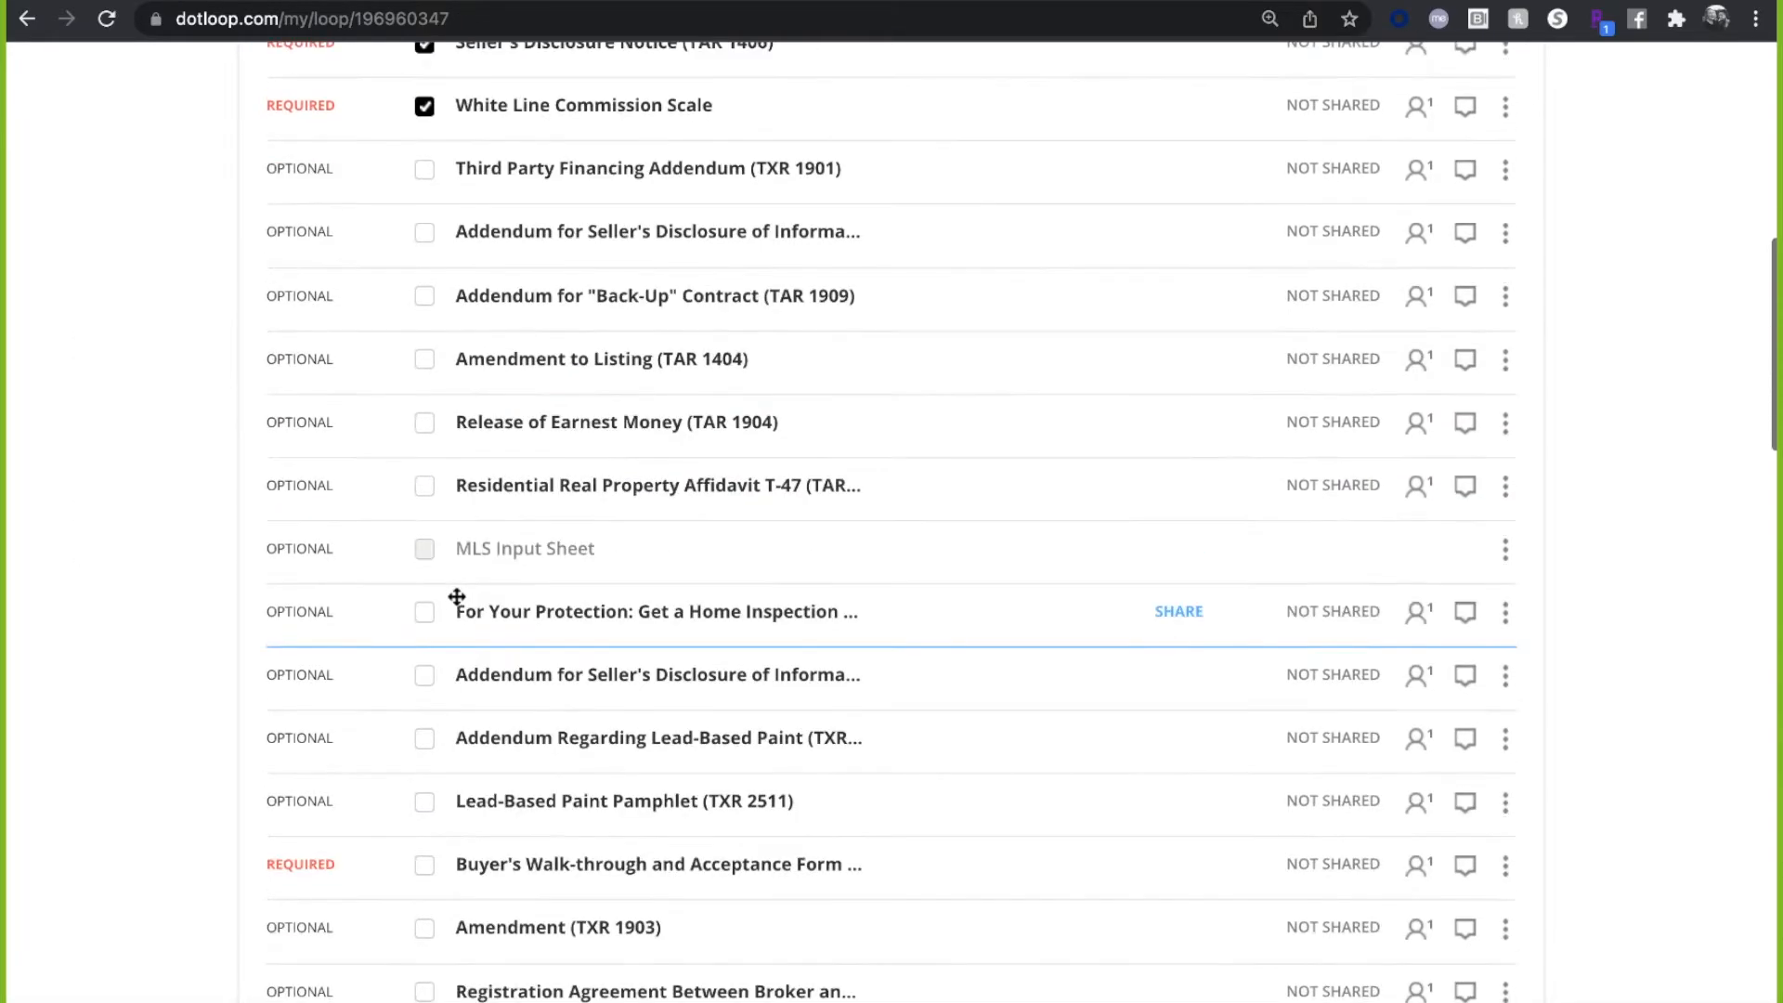
pyautogui.click(426, 801)
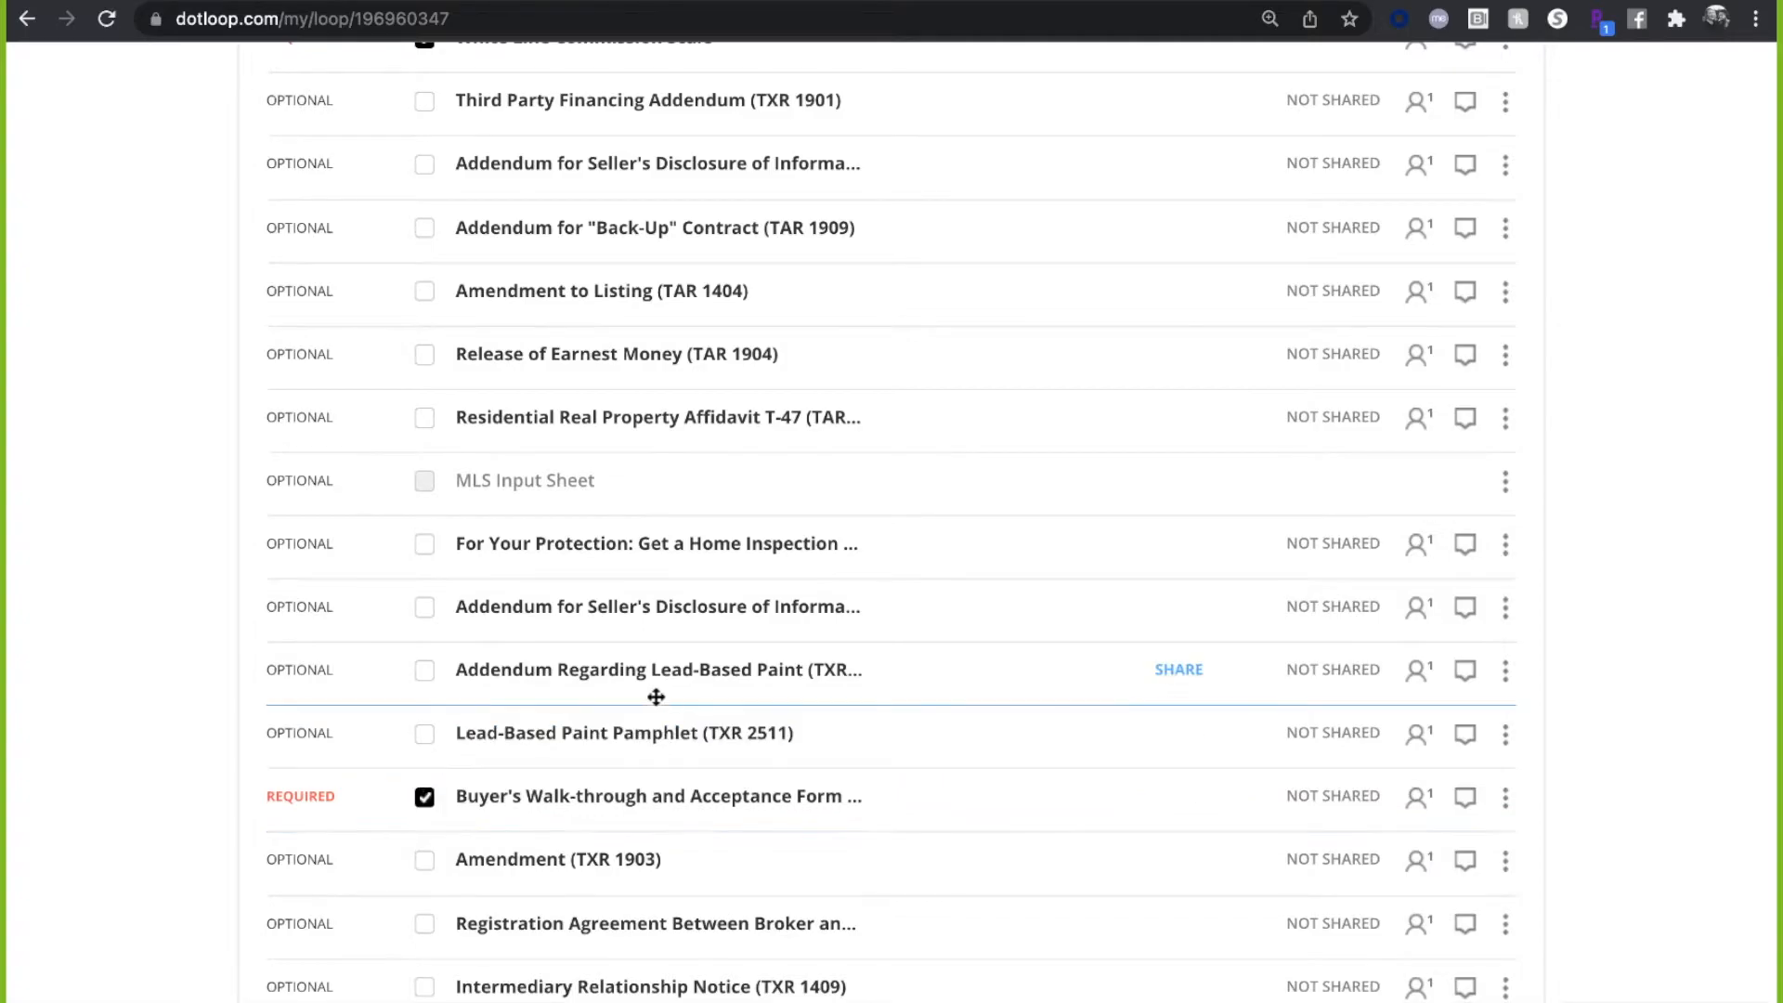
pyautogui.scroll(2, 662, 698)
pyautogui.scroll(8, 668, 704)
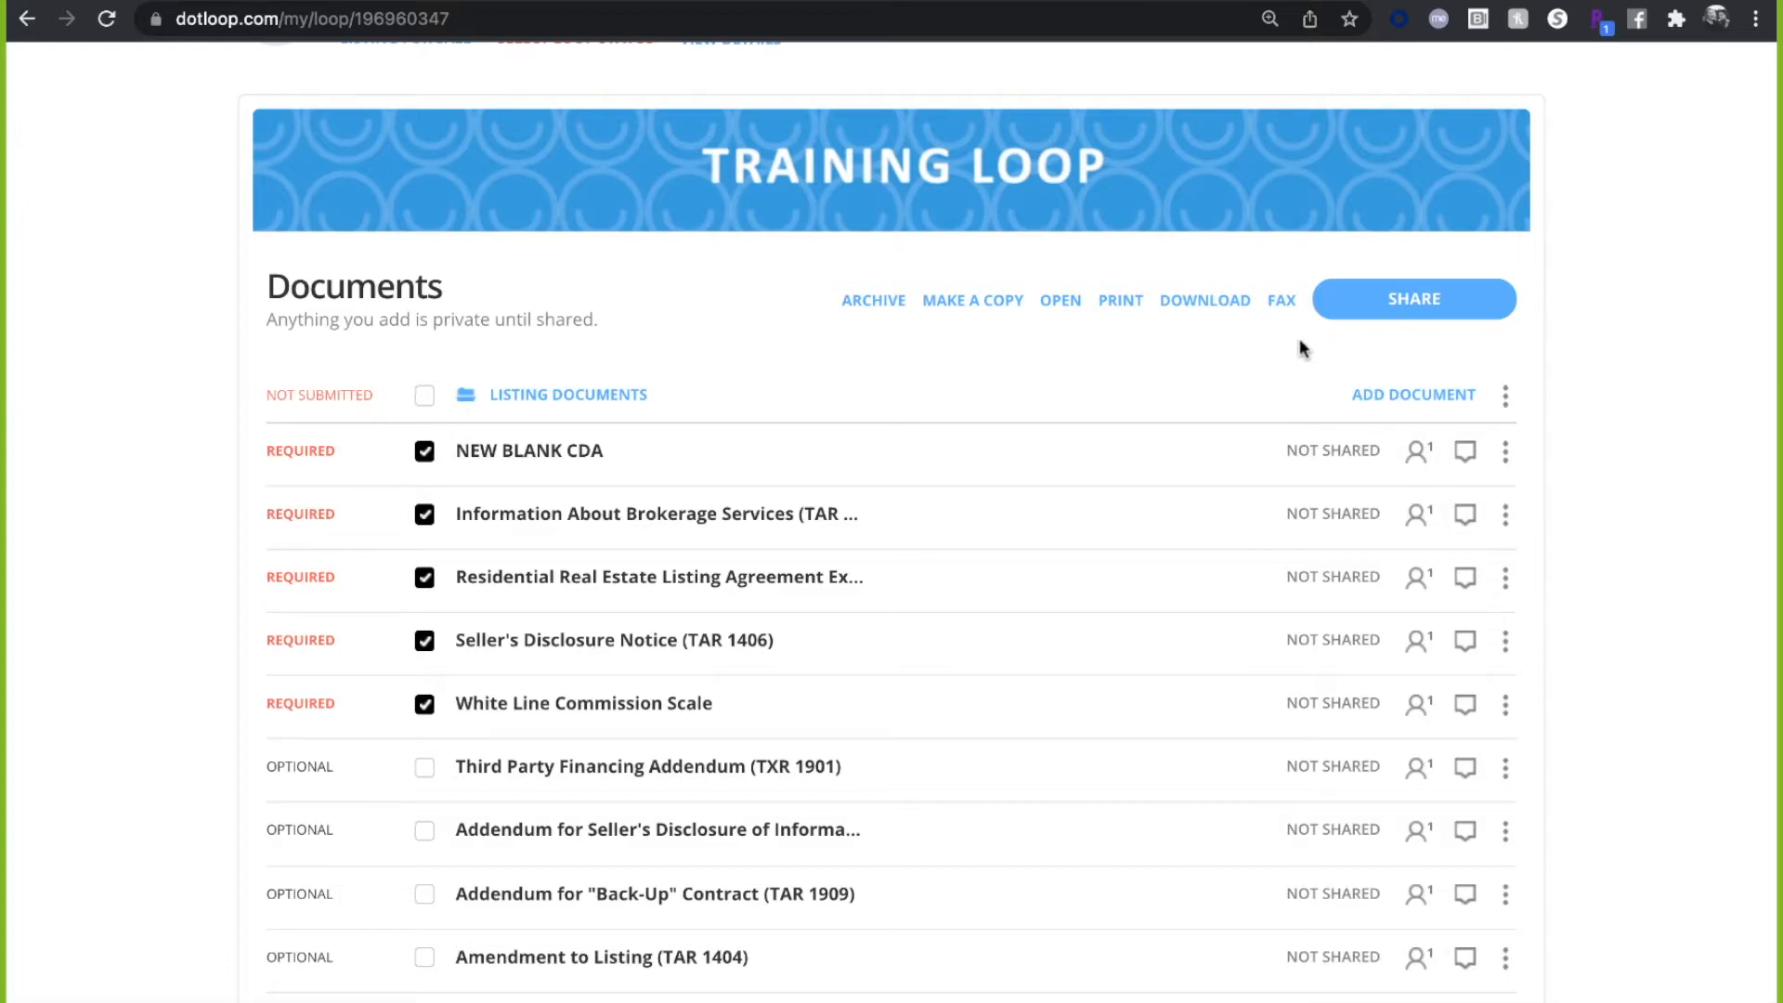
pyautogui.click(1050, 306)
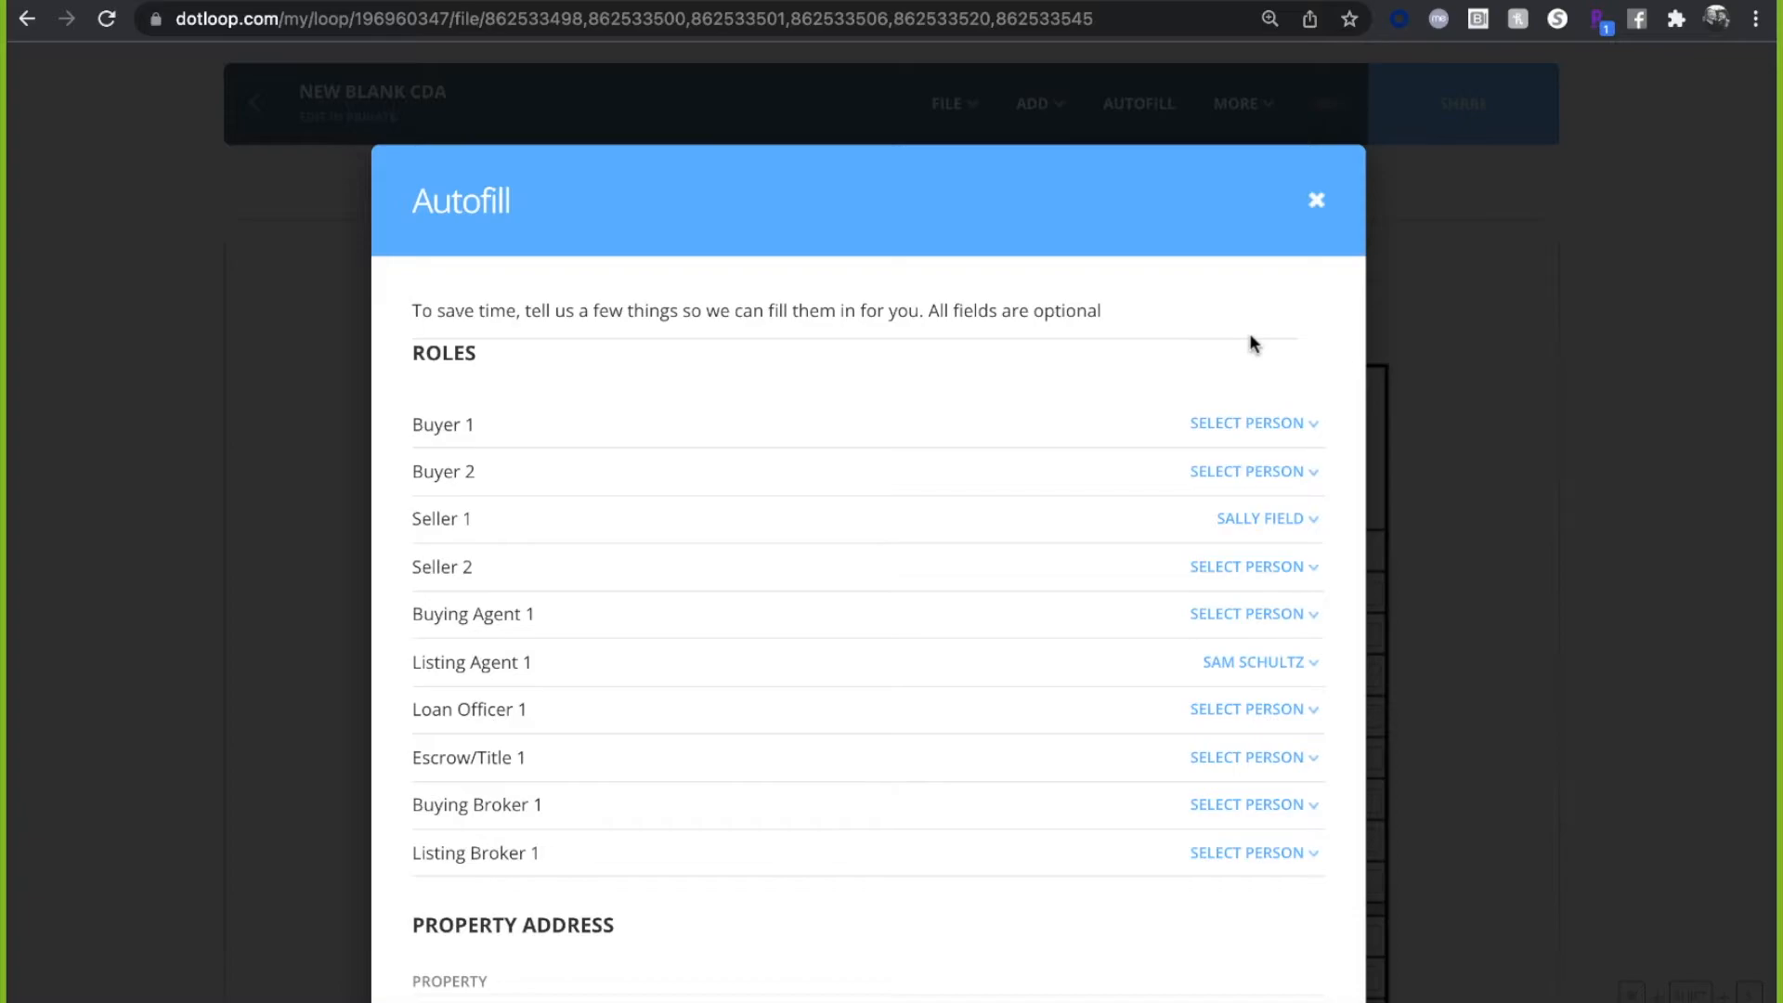
pyautogui.scroll(-2, 1253, 339)
pyautogui.scroll(-4, 1253, 339)
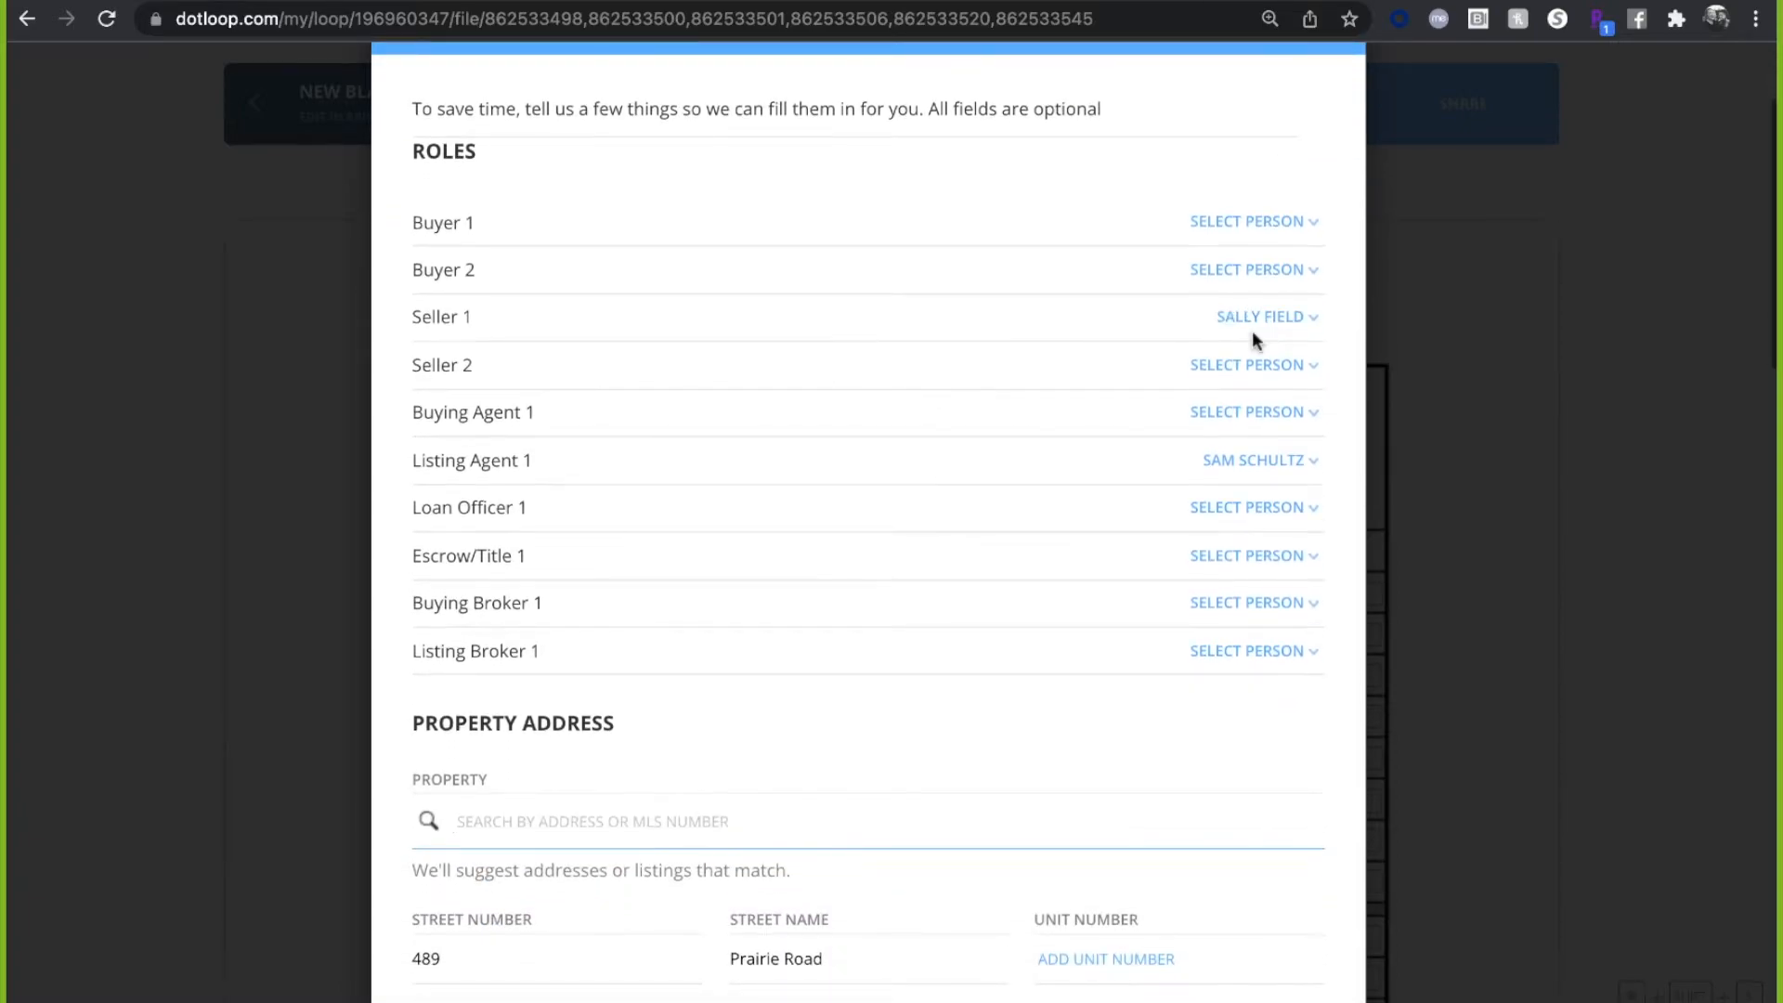
pyautogui.scroll(-1, 1256, 341)
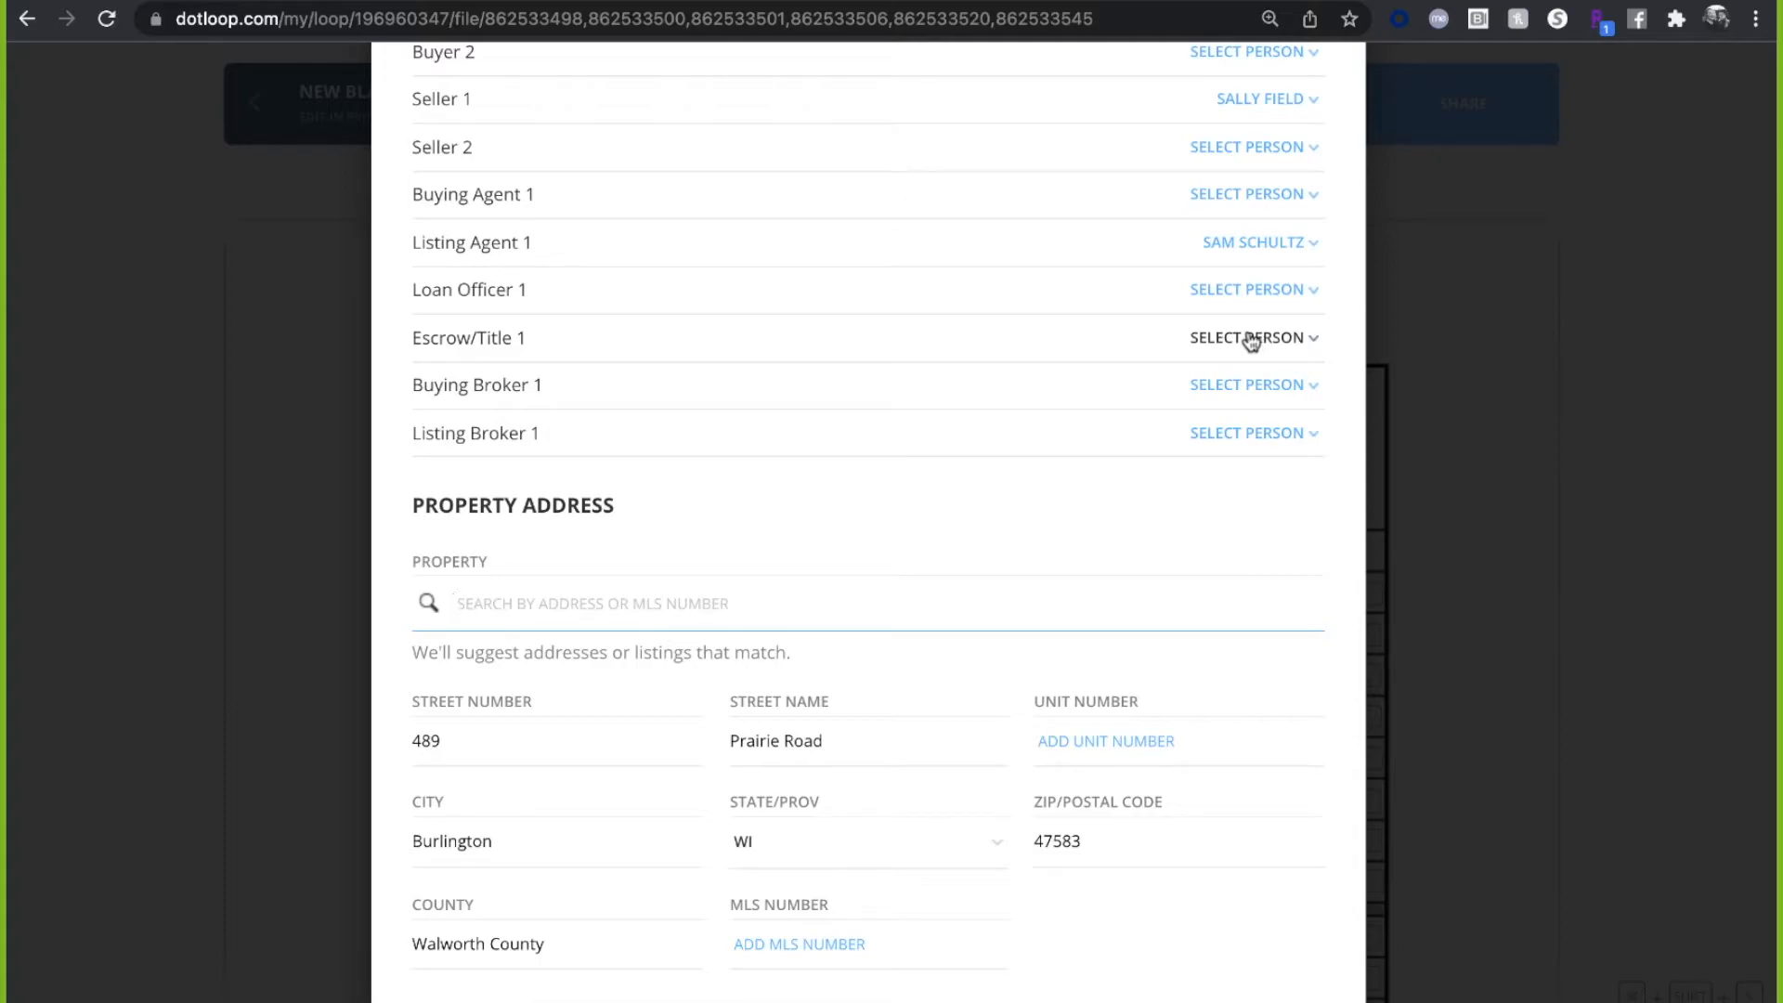
pyautogui.scroll(5, 1250, 342)
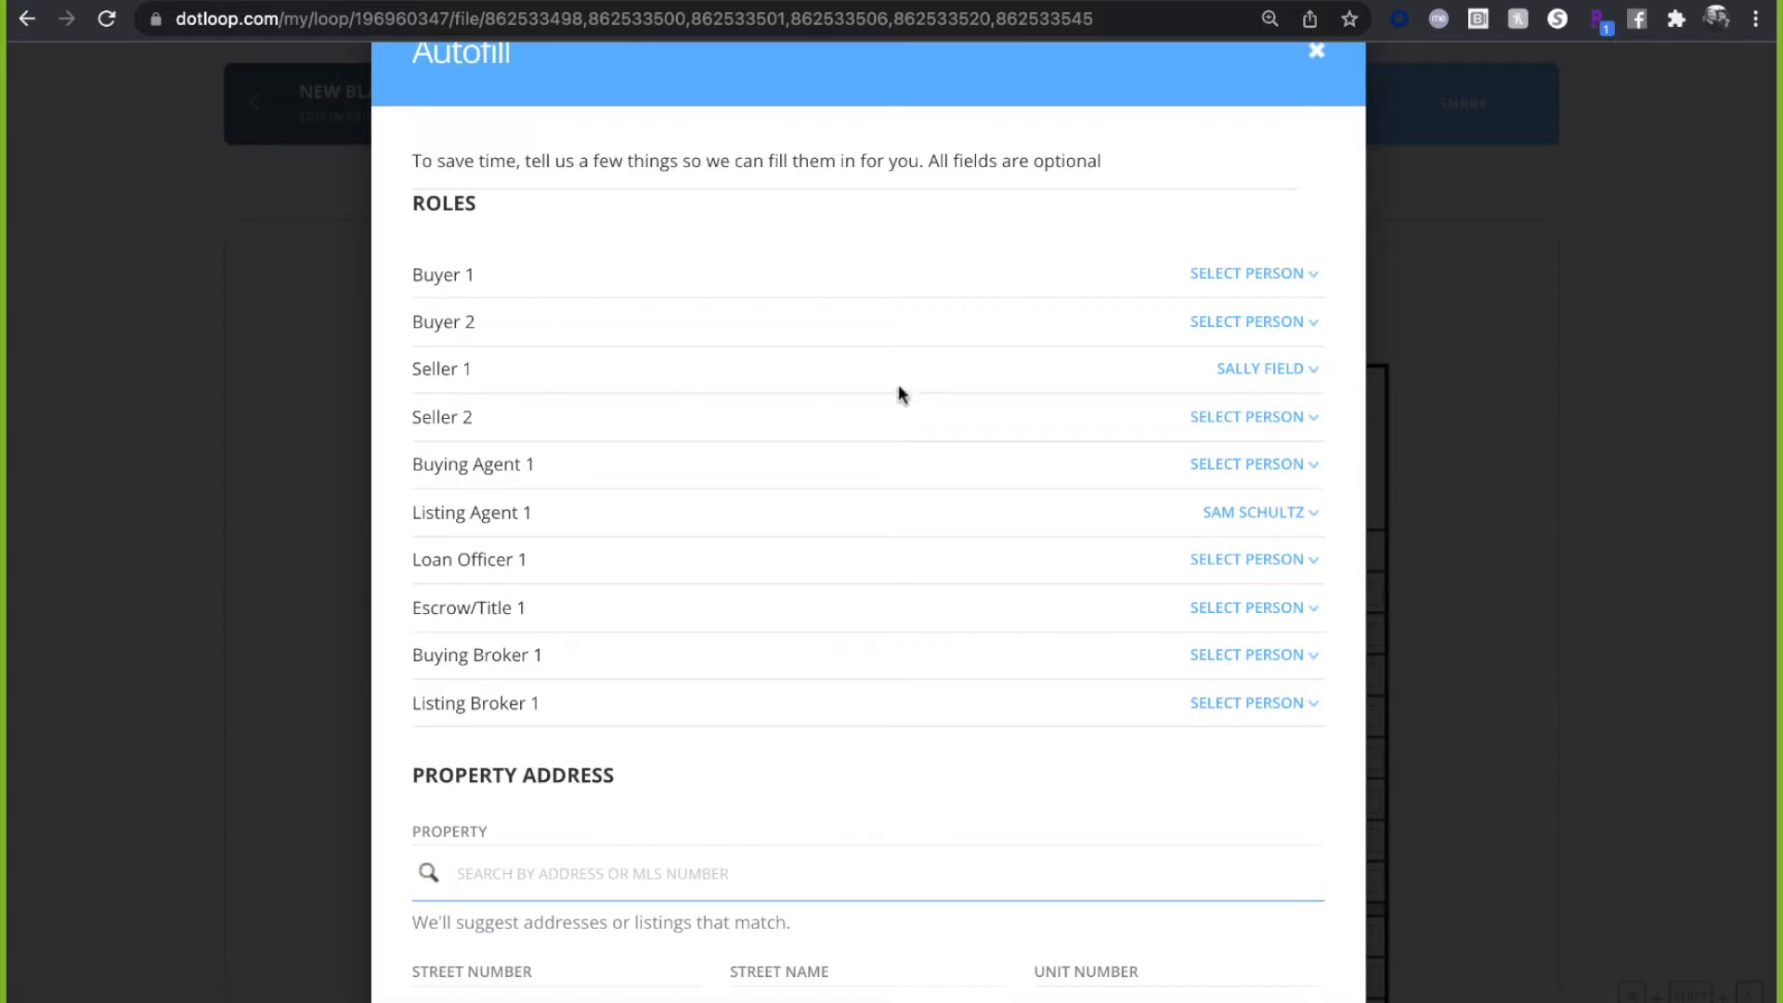
pyautogui.scroll(-1, 1207, 384)
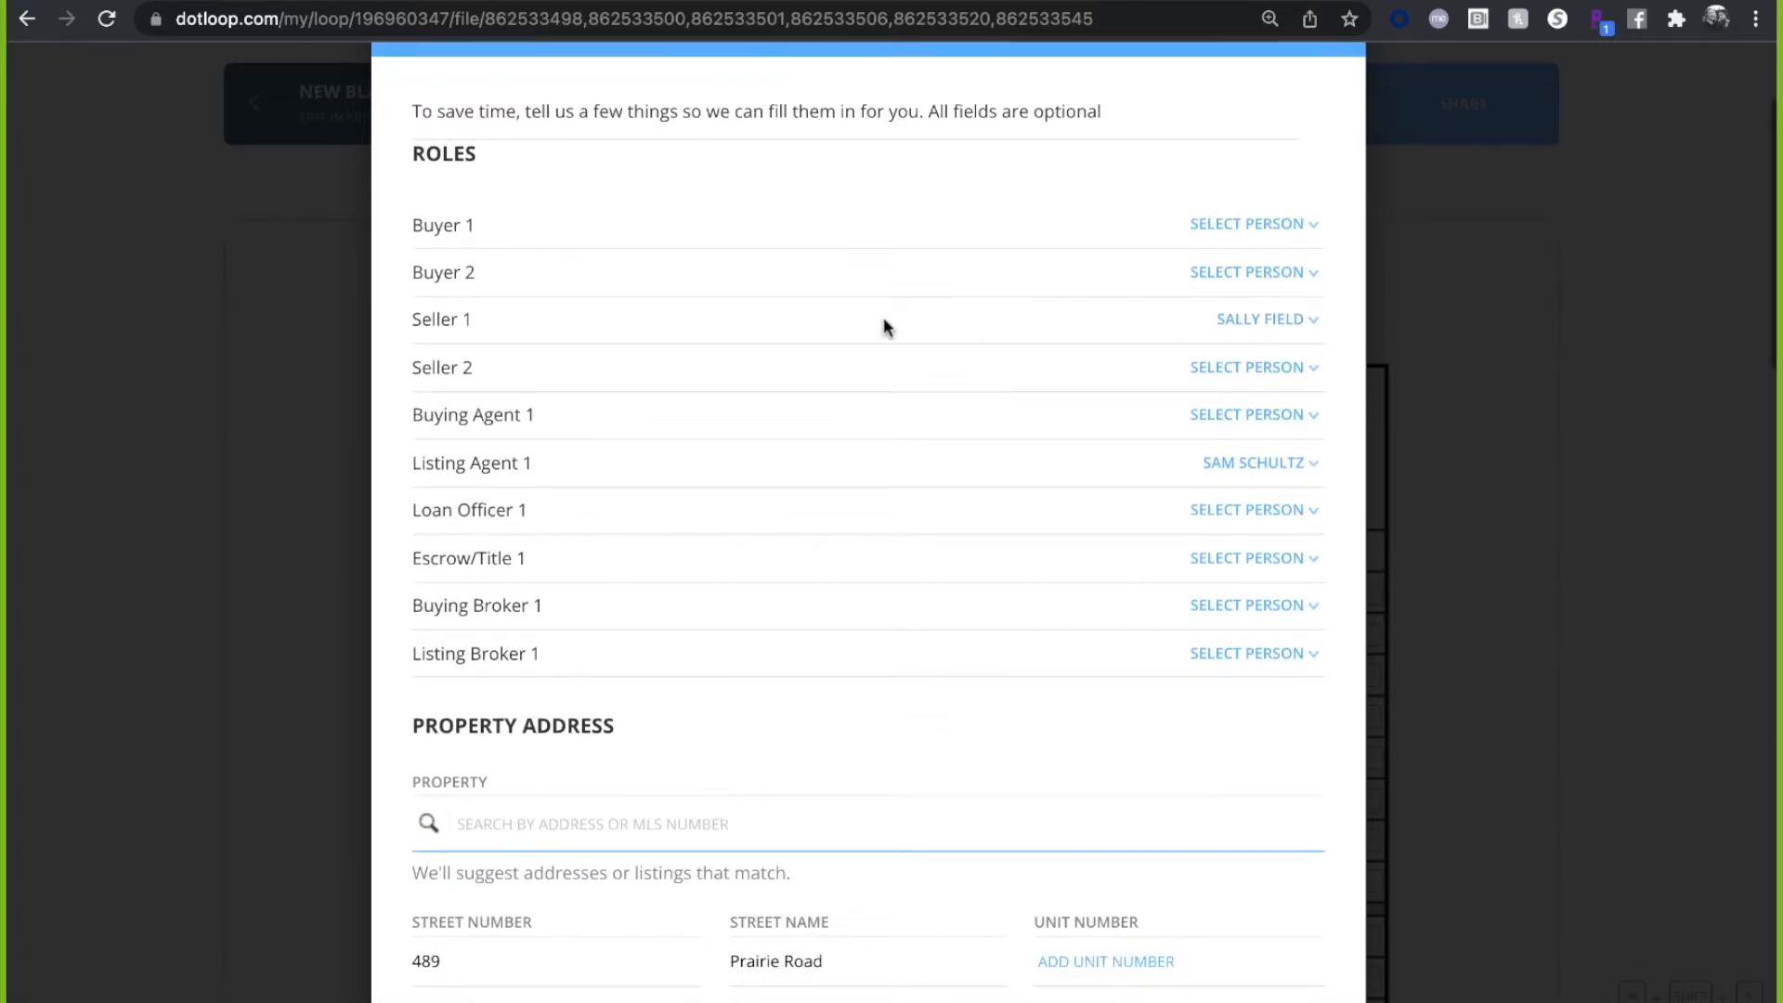
# - Leave the Seller 2 role unassigned in the Autofill form
pyautogui.click(1249, 368)
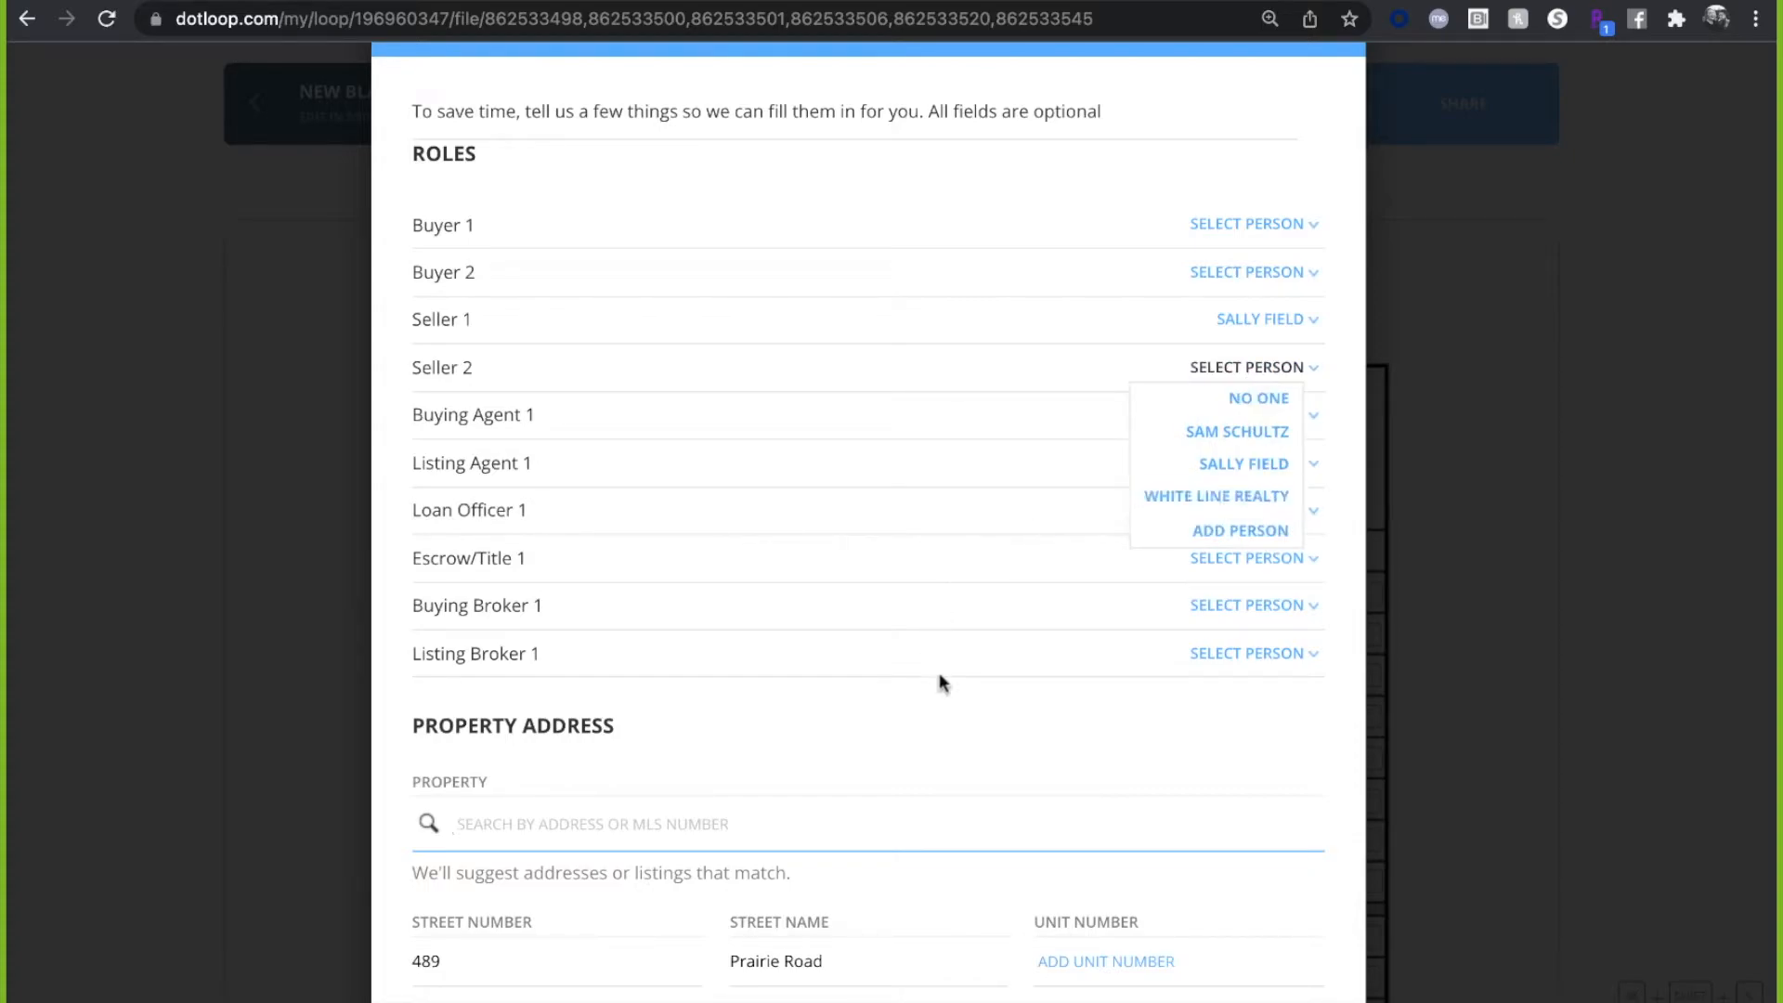
pyautogui.click(977, 697)
pyautogui.scroll(-3, 980, 703)
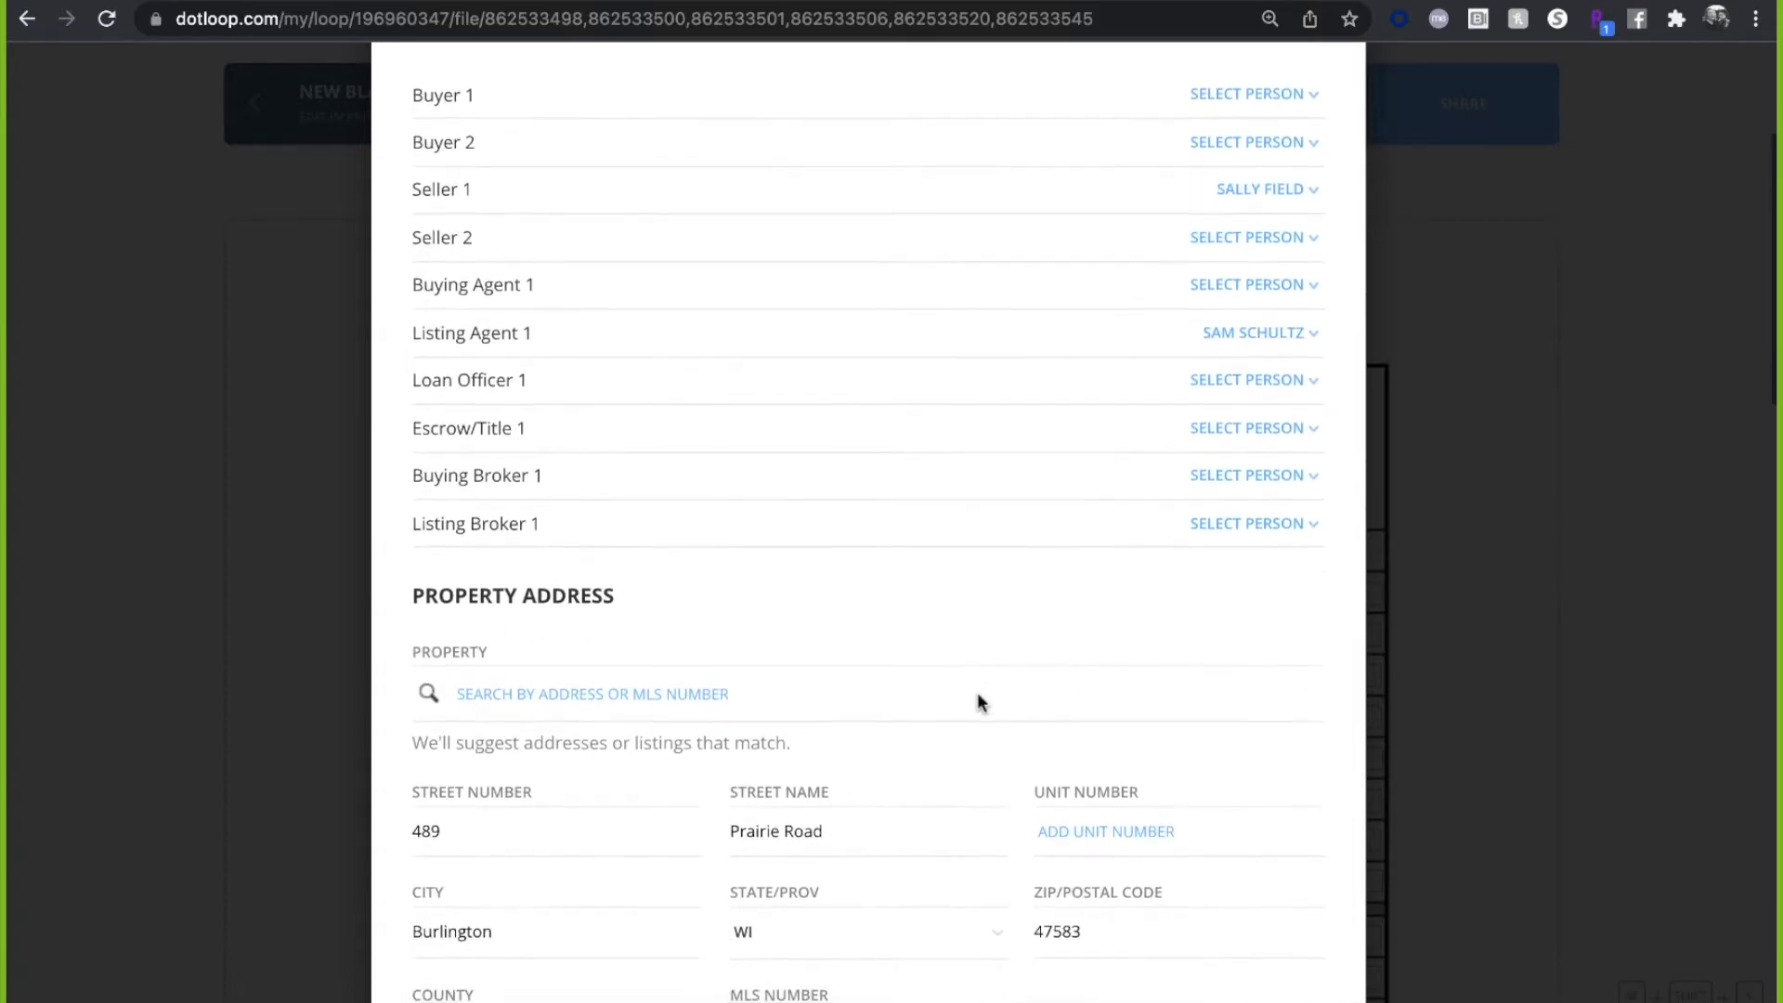
pyautogui.scroll(-3, 978, 703)
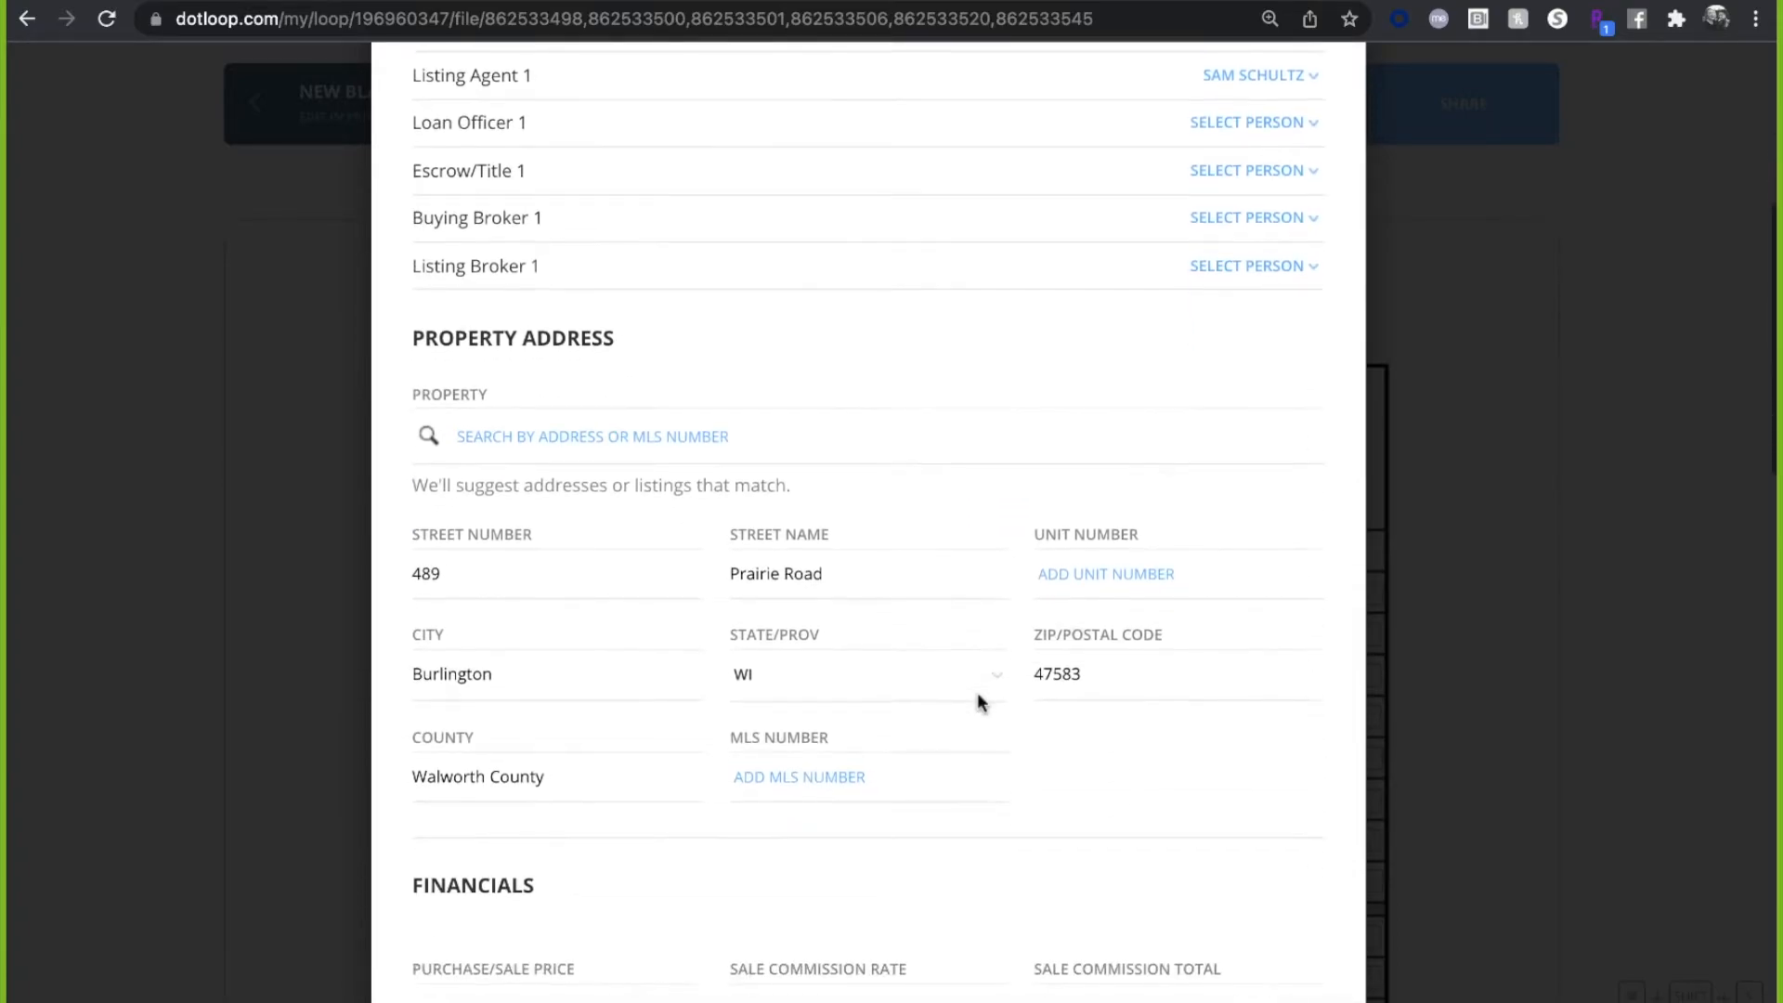
pyautogui.scroll(-3, 978, 695)
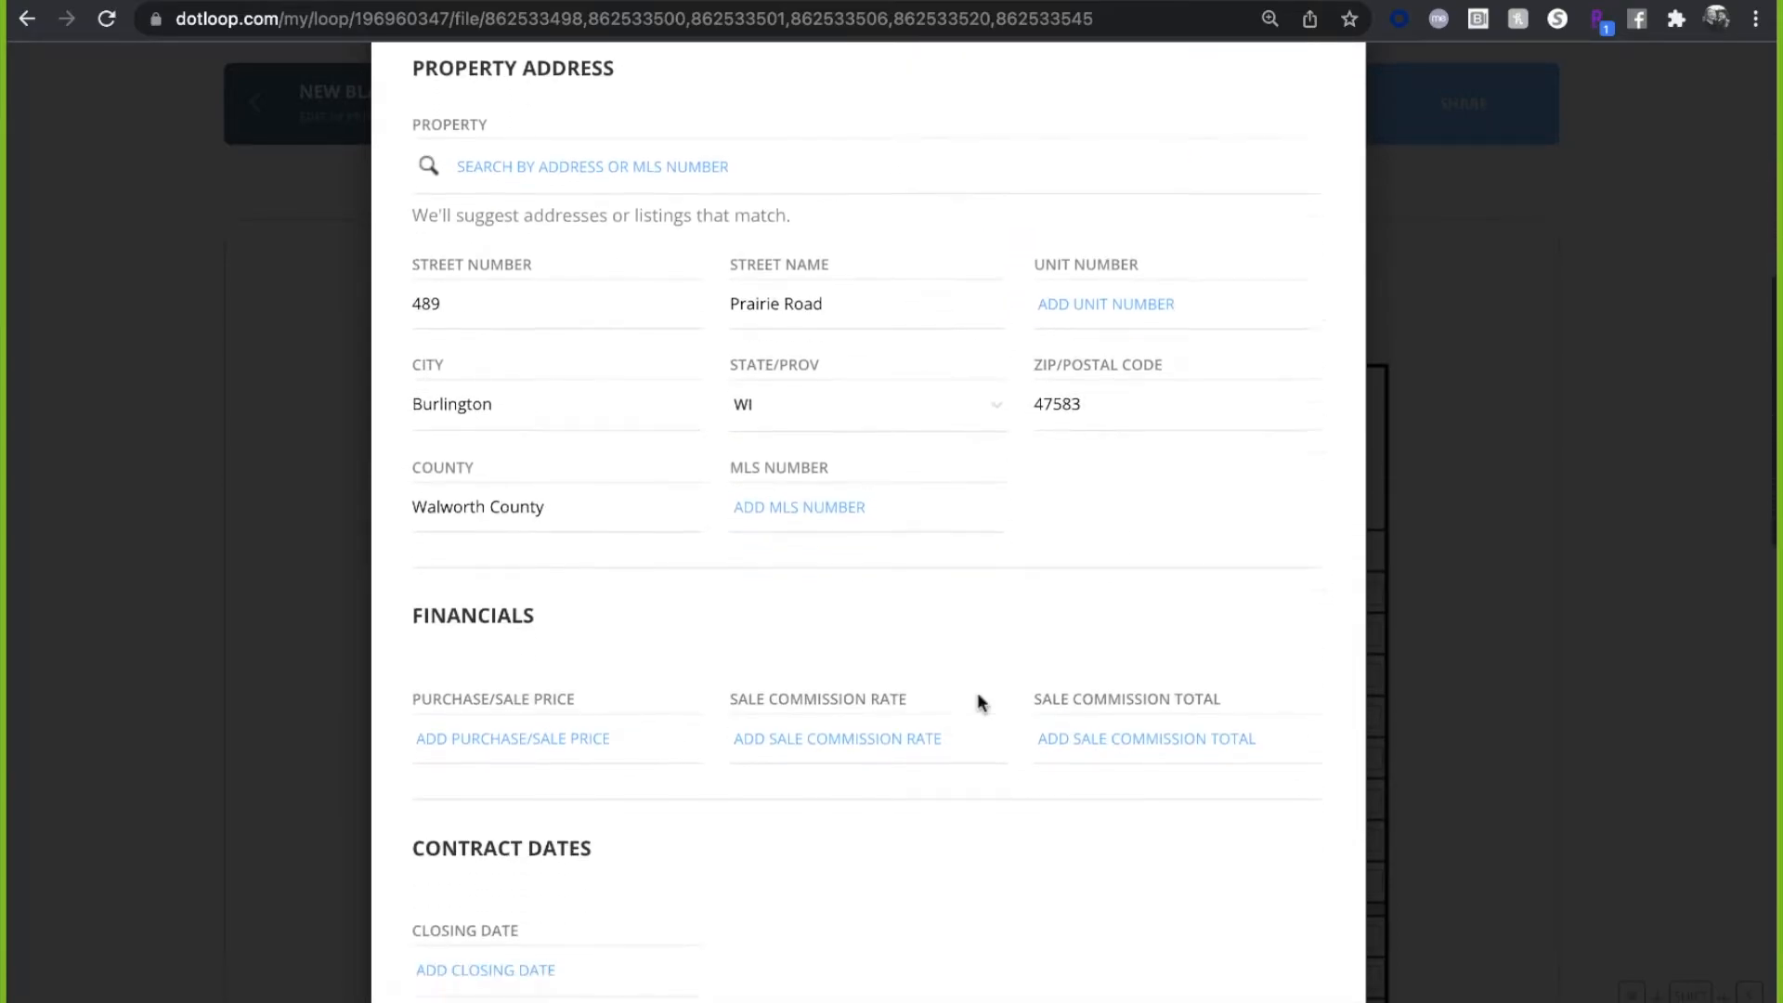
# - Set the purchase price to 890,000, commission rate to 3 and commission total to 6
pyautogui.click(533, 655)
pyautogui.click(545, 704)
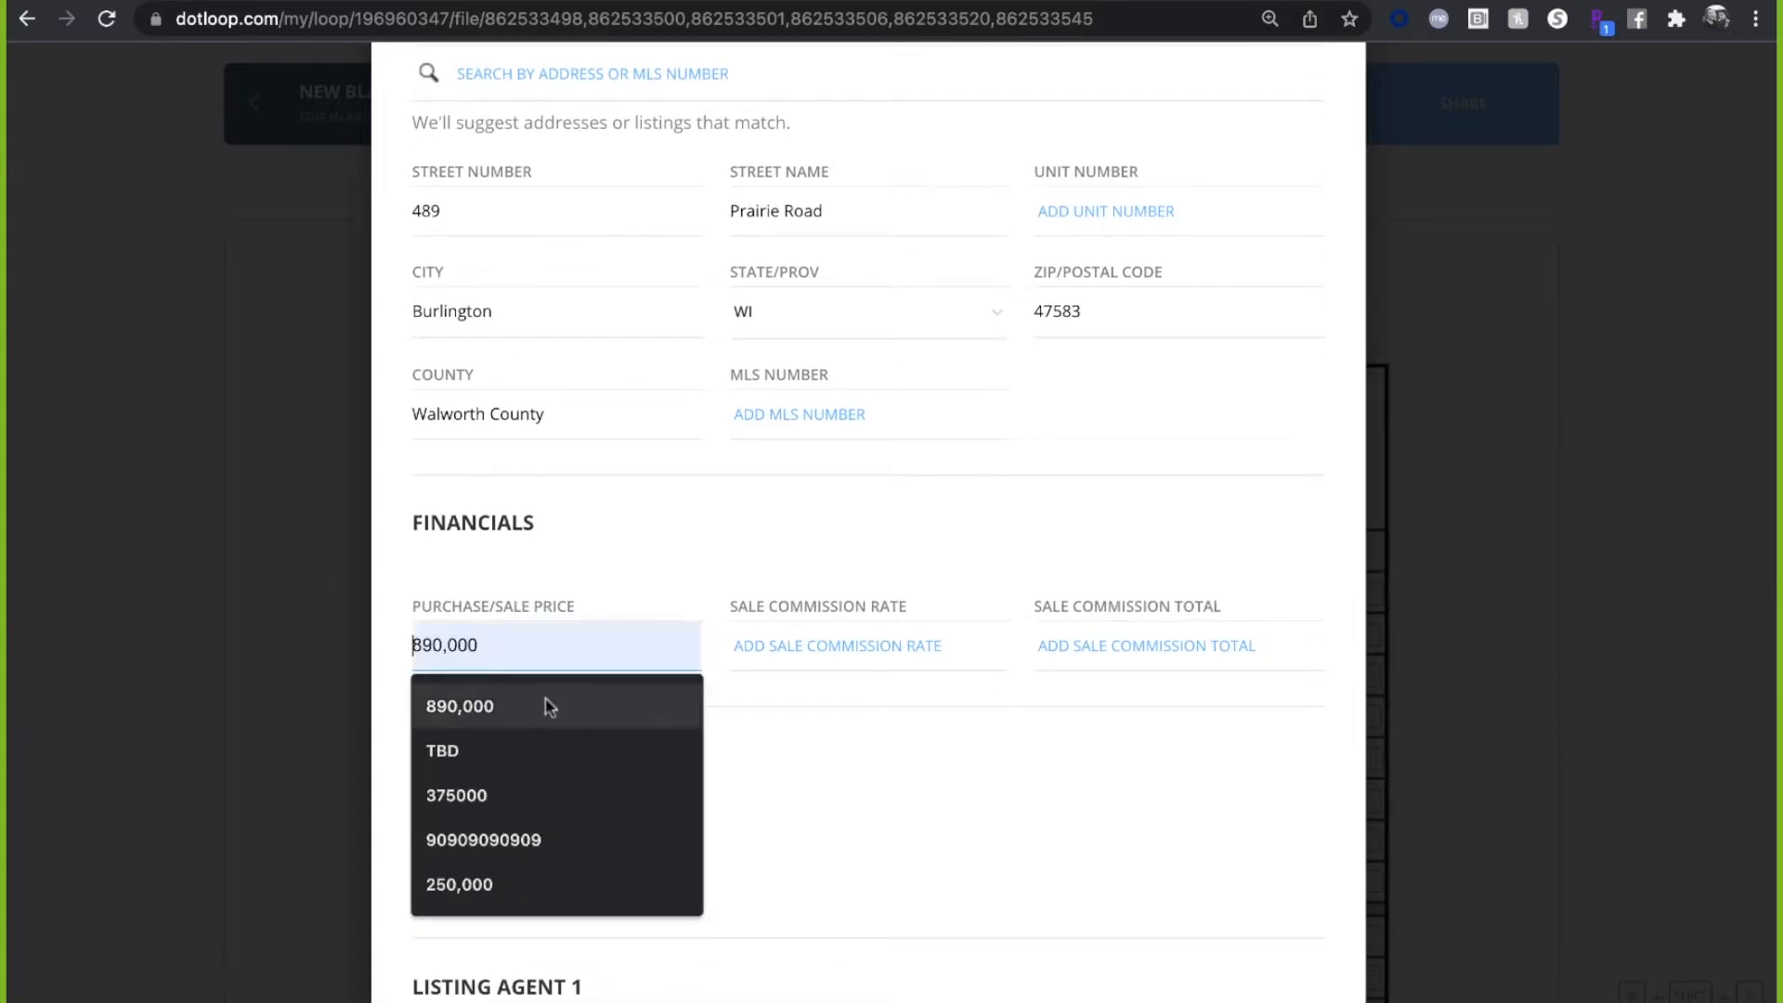
pyautogui.click(749, 649)
pyautogui.click(839, 703)
pyautogui.click(1106, 645)
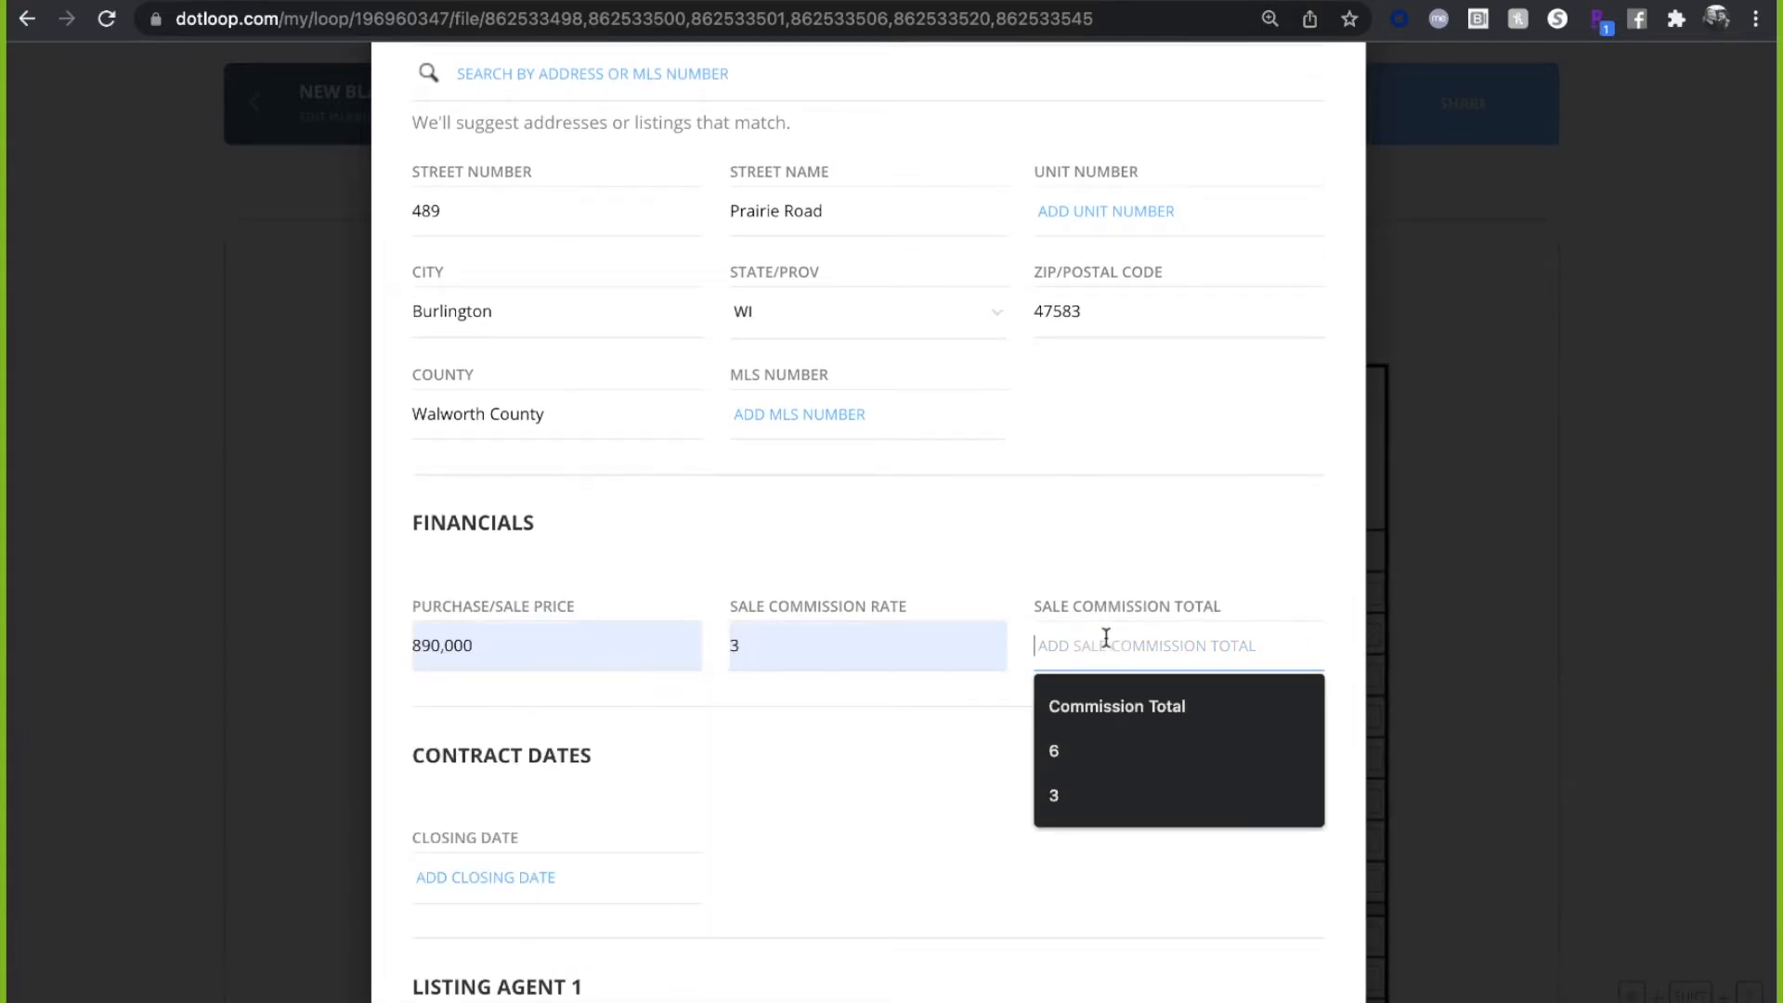
pyautogui.click(1122, 743)
pyautogui.scroll(-2, 1118, 742)
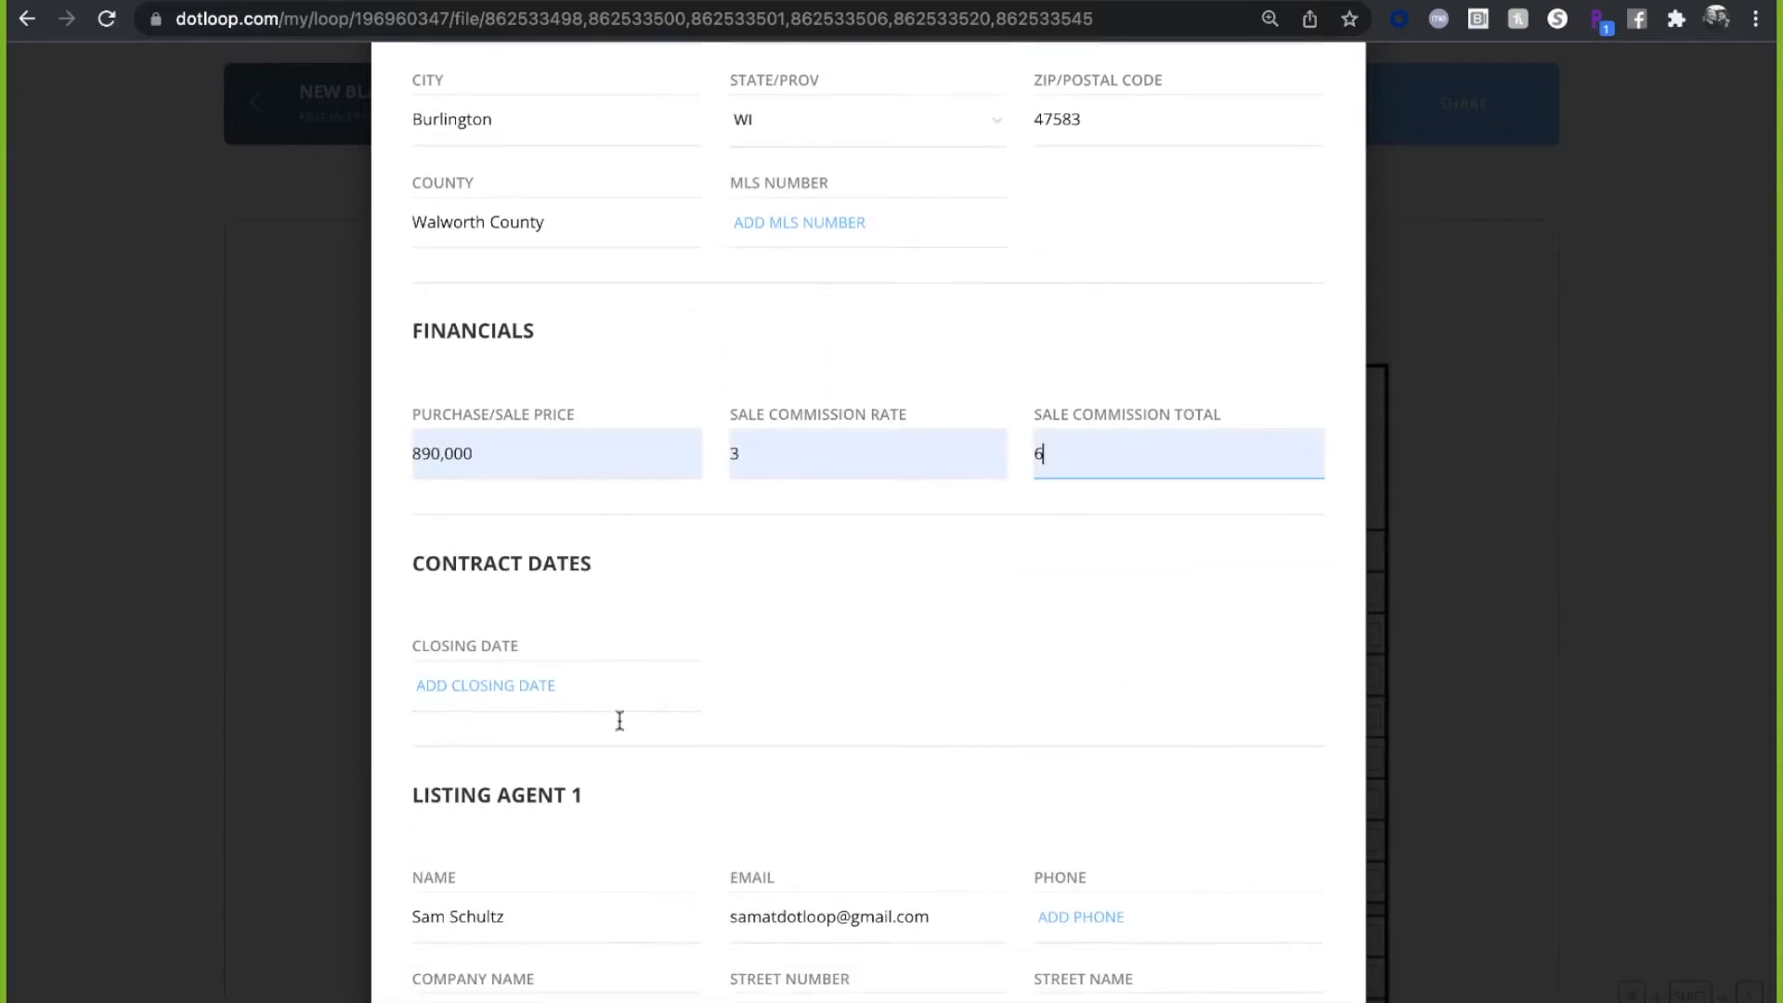
# - Set the closing date to 12/30/2021
pyautogui.click(538, 692)
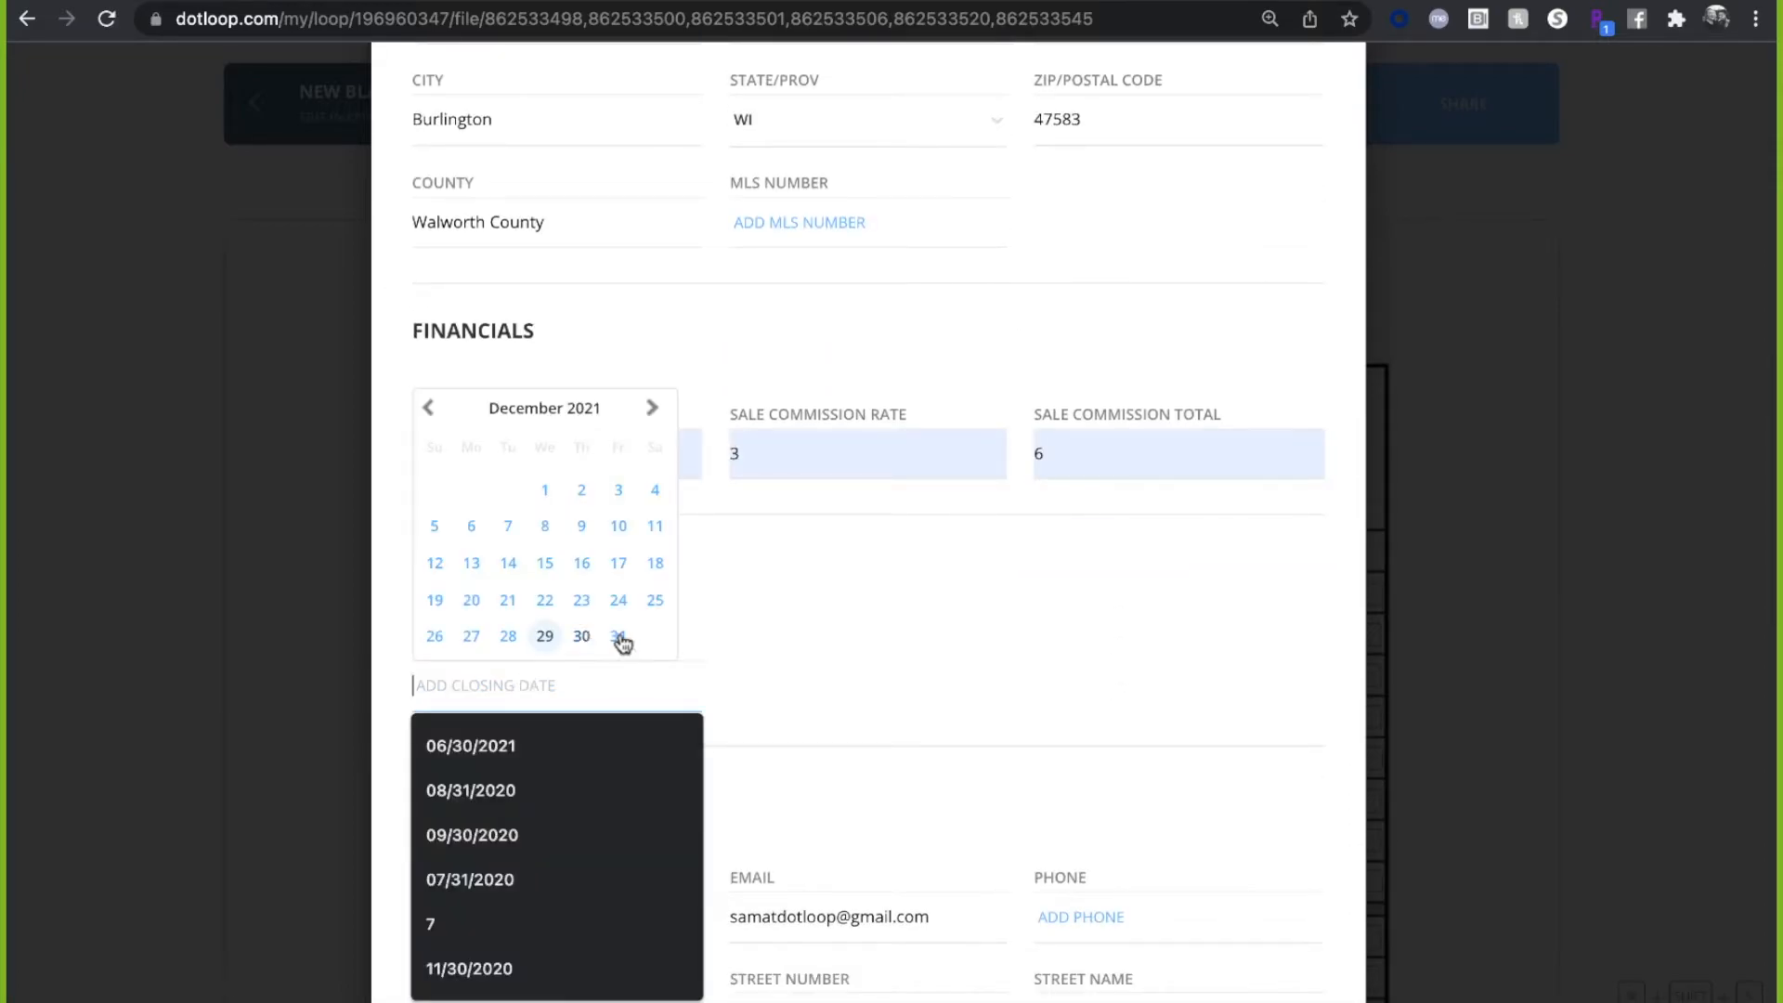
pyautogui.click(603, 641)
pyautogui.scroll(-2, 1007, 716)
pyautogui.scroll(-5, 1012, 715)
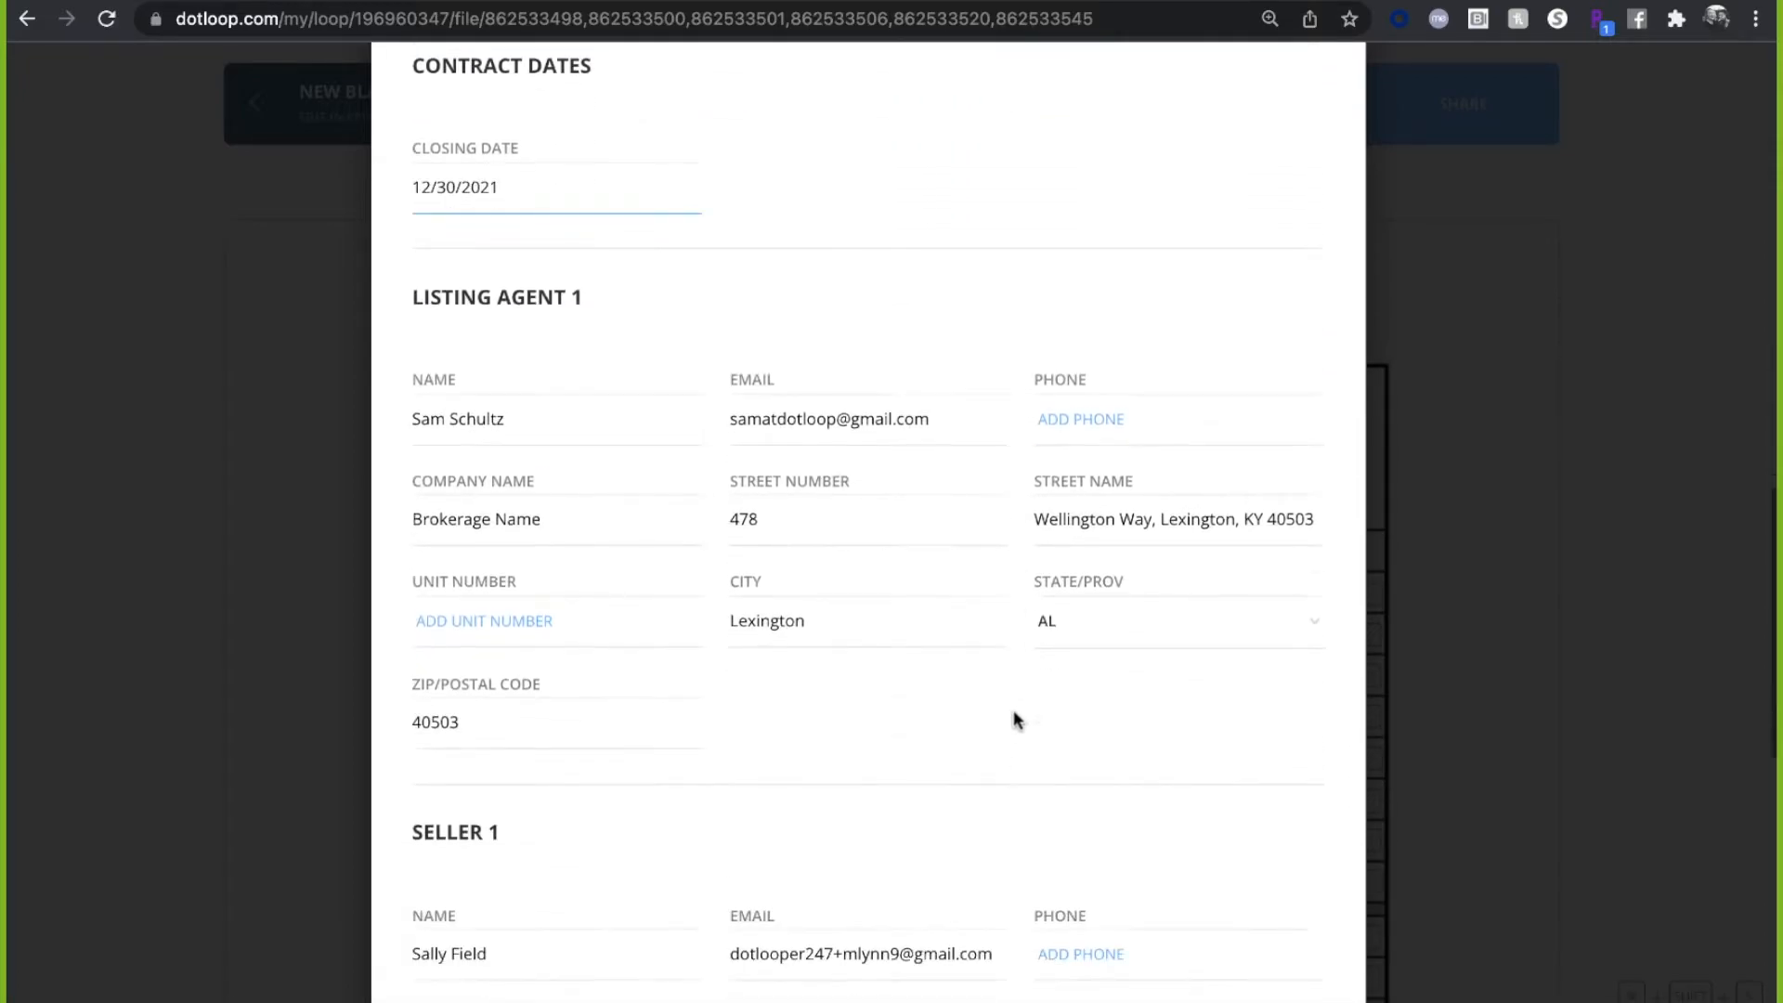
pyautogui.scroll(-3, 1003, 717)
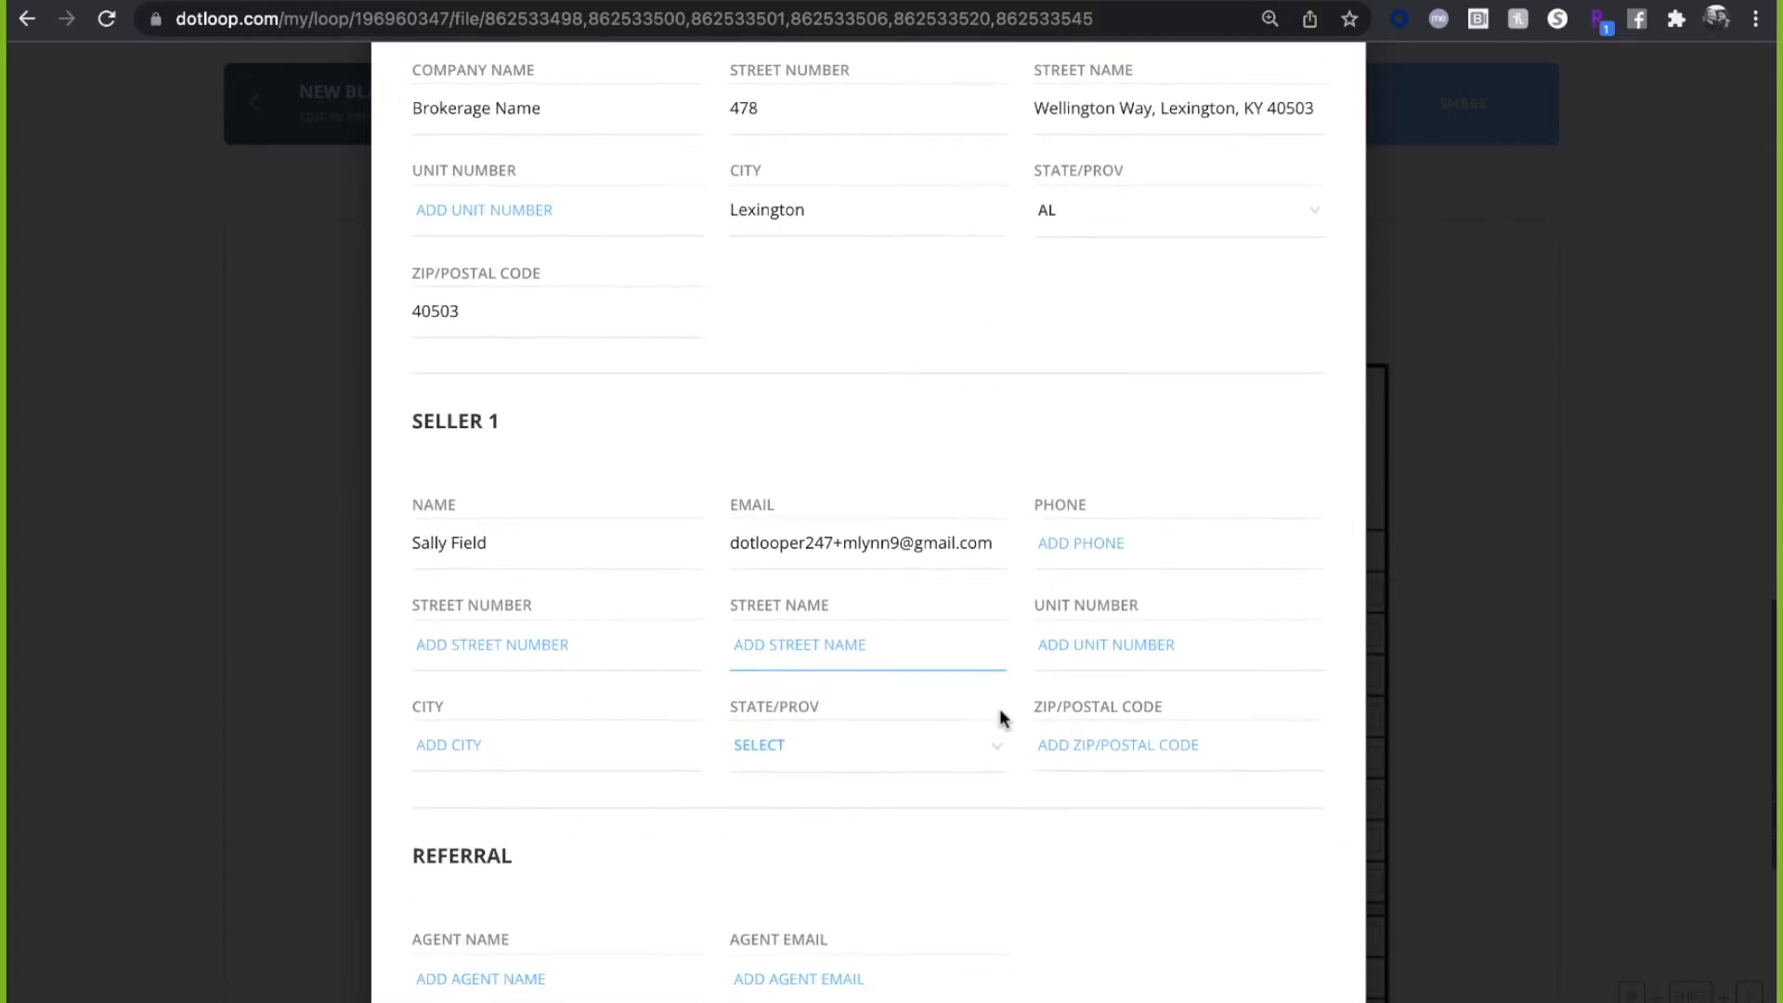
pyautogui.scroll(-3, 999, 715)
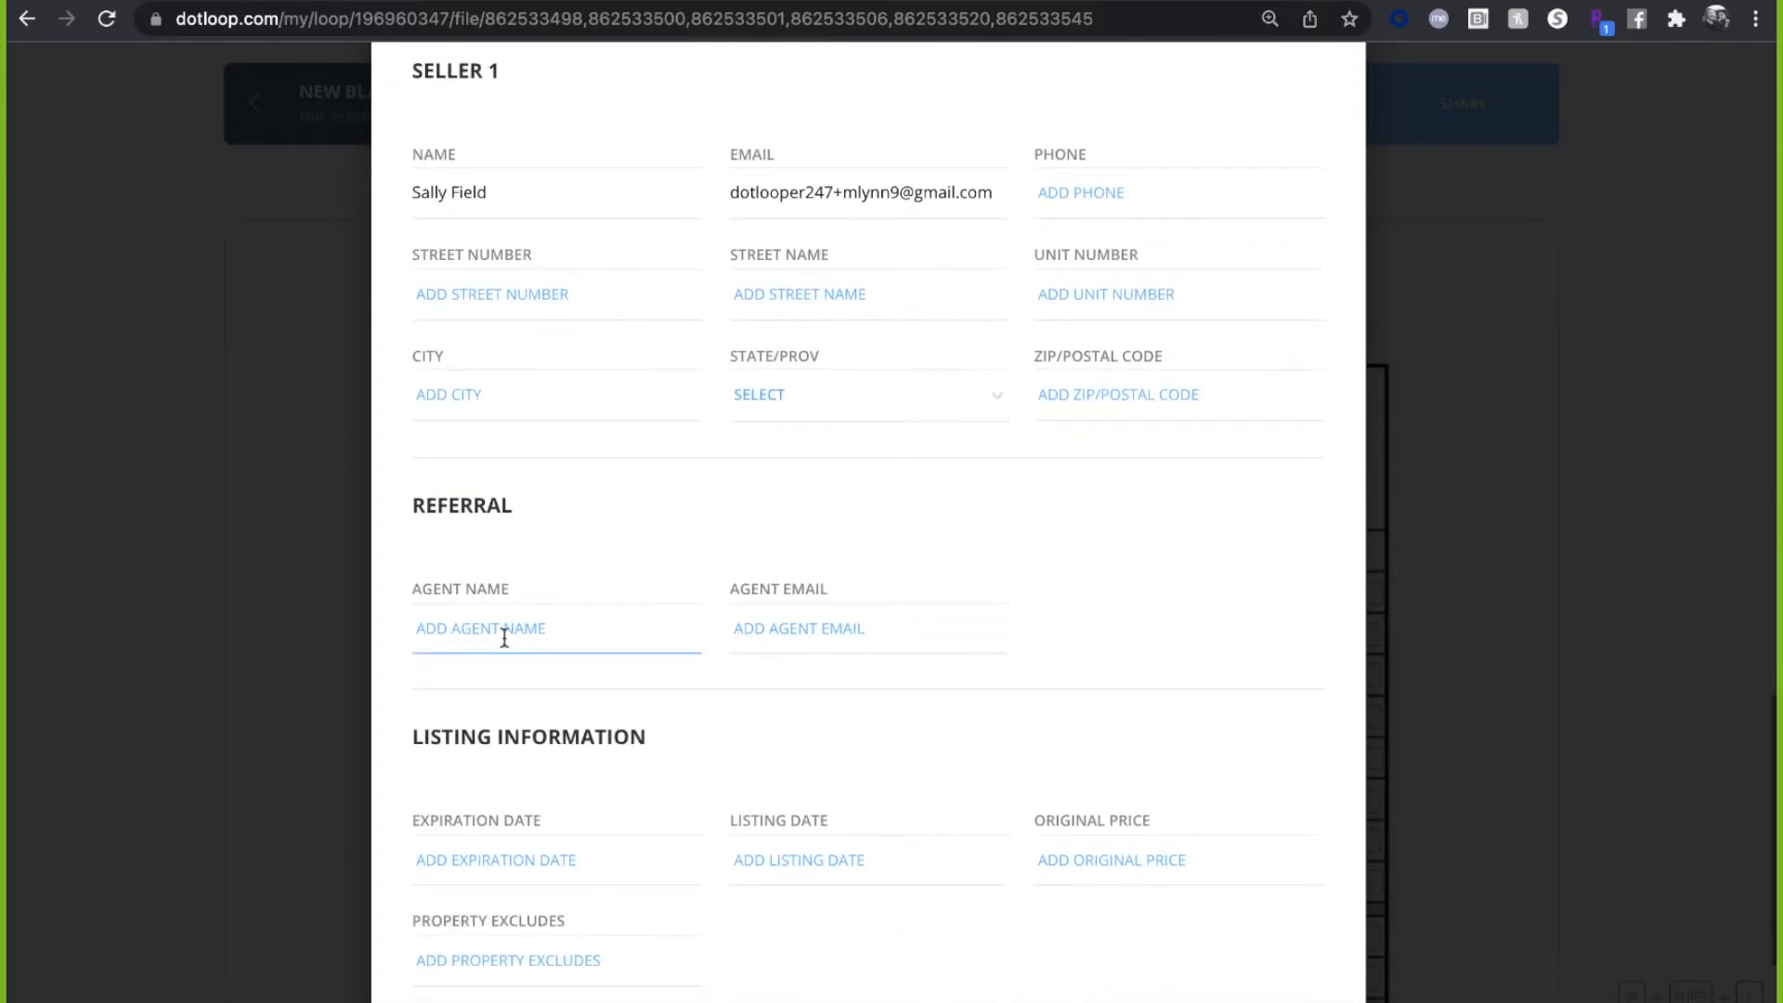
# - Fill the referral agent name with 'Agent Name' and email with 'Agent Email'
pyautogui.click(555, 628)
pyautogui.click(567, 689)
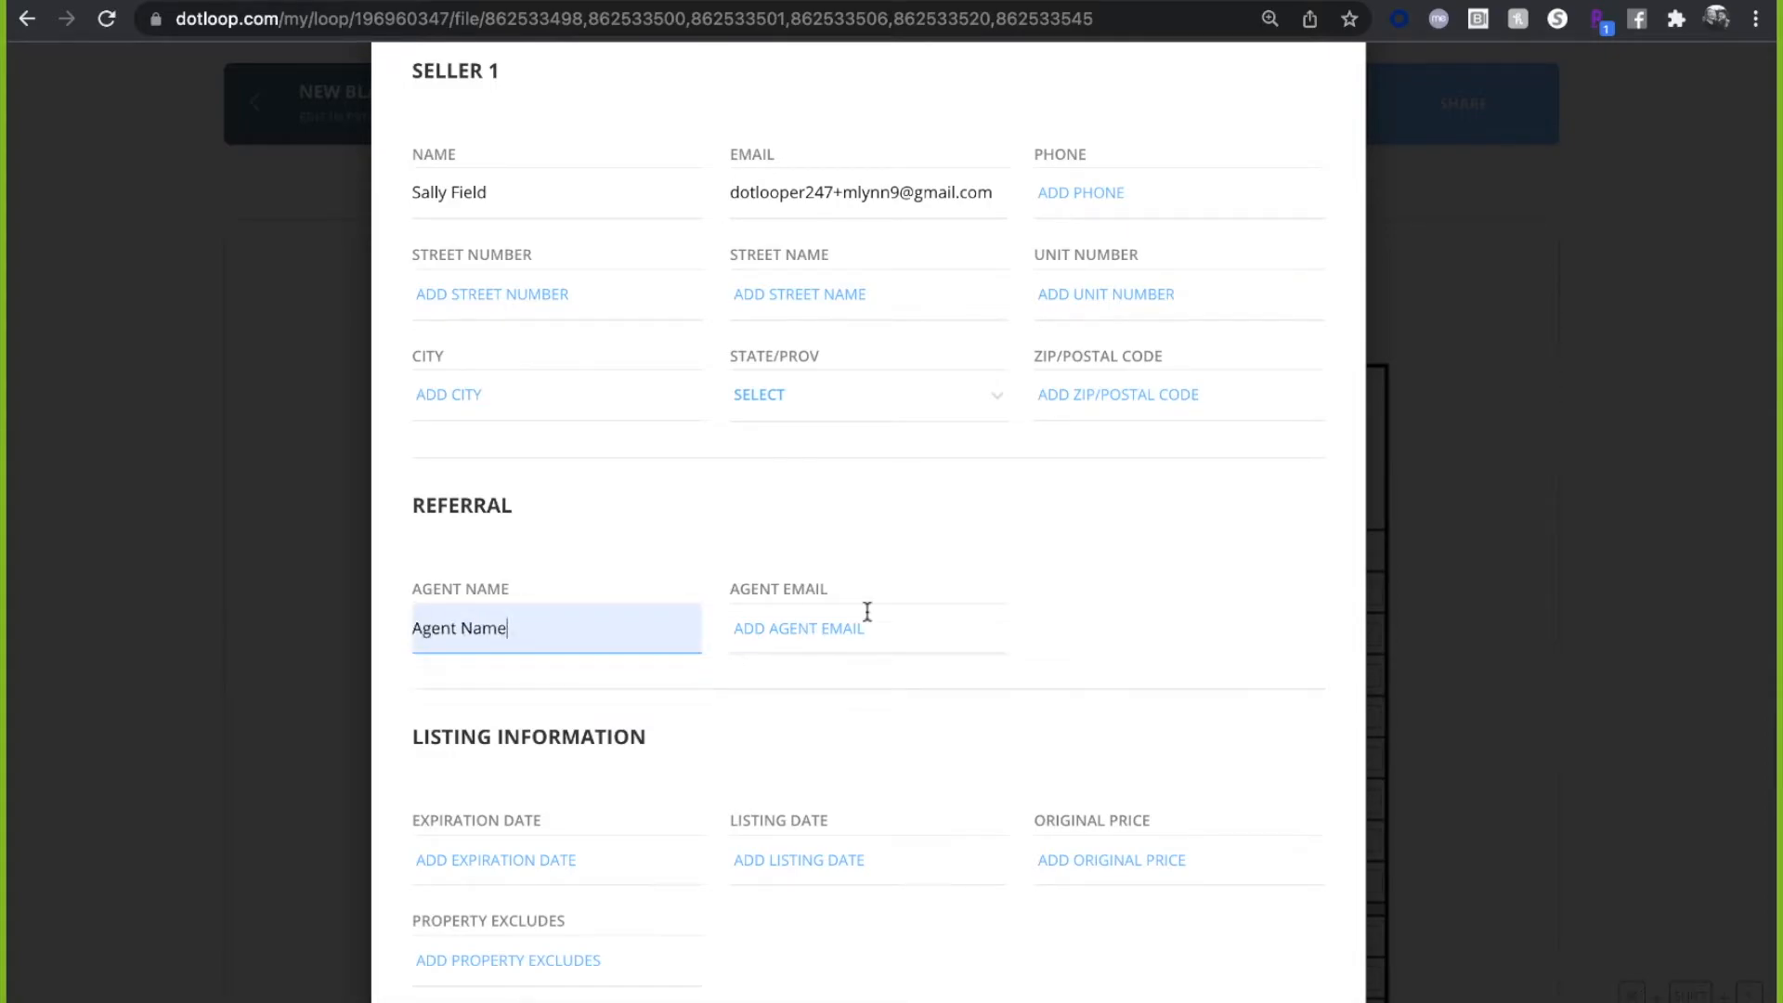
pyautogui.click(869, 624)
pyautogui.write('Agent Email')
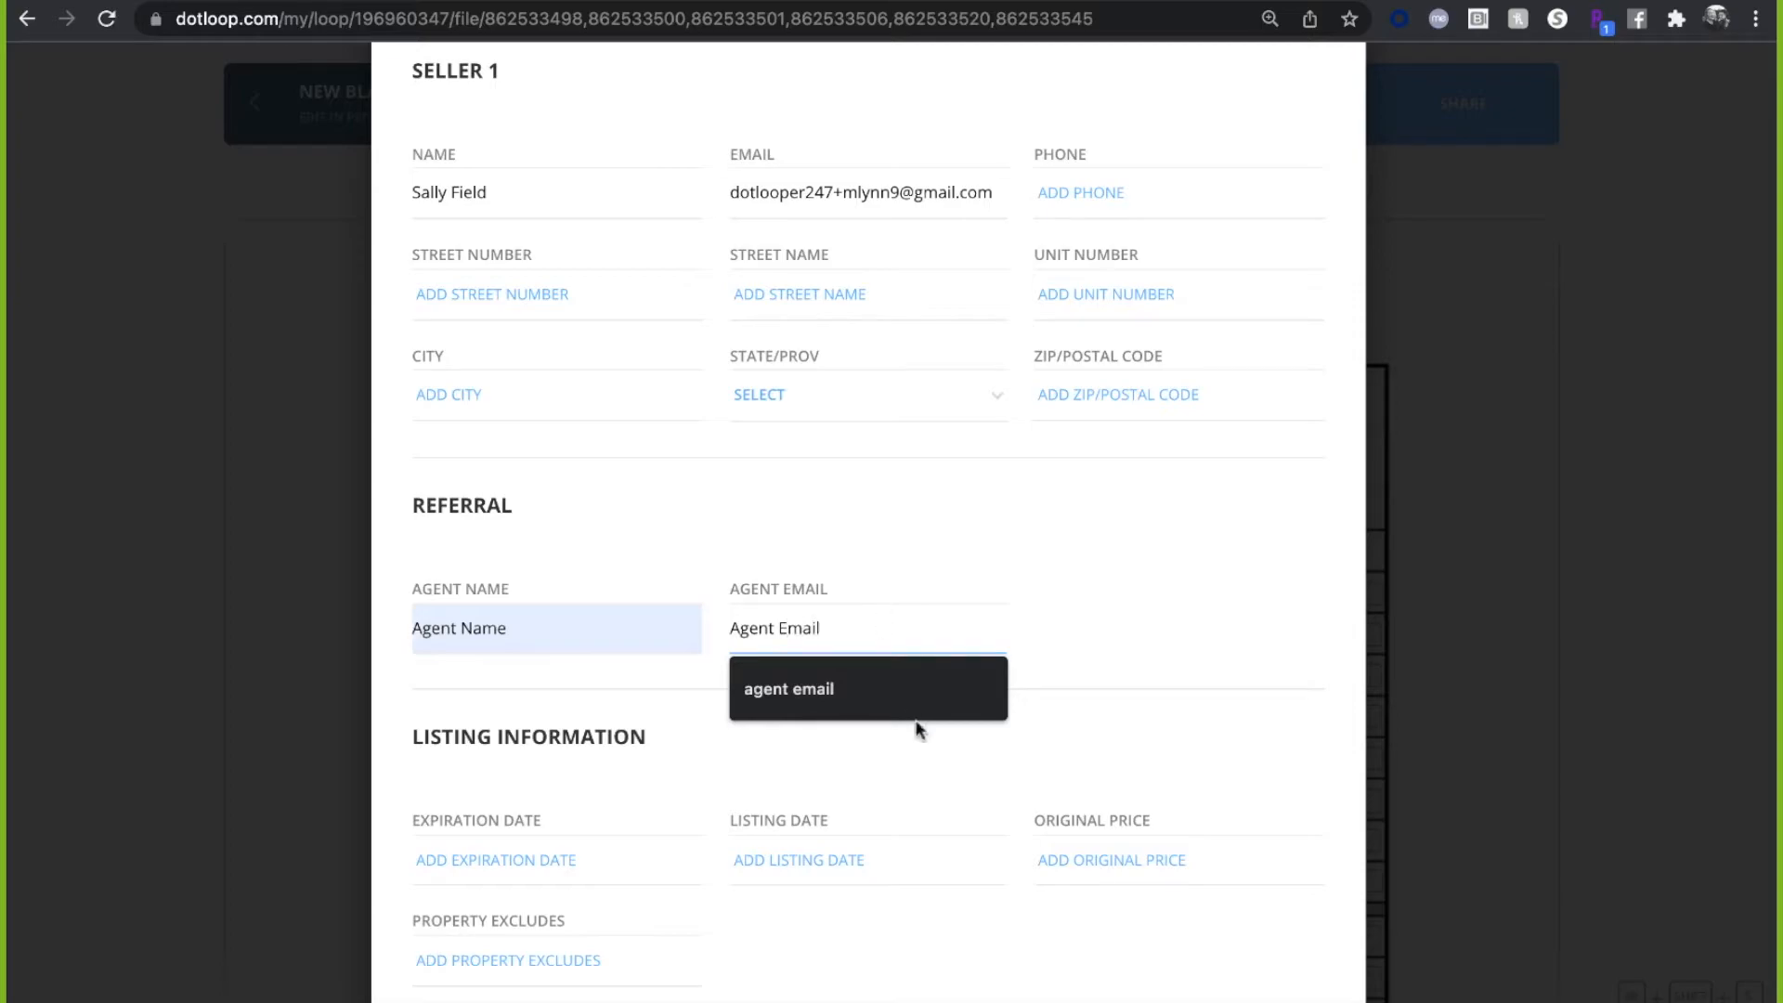
pyautogui.scroll(-3, 923, 815)
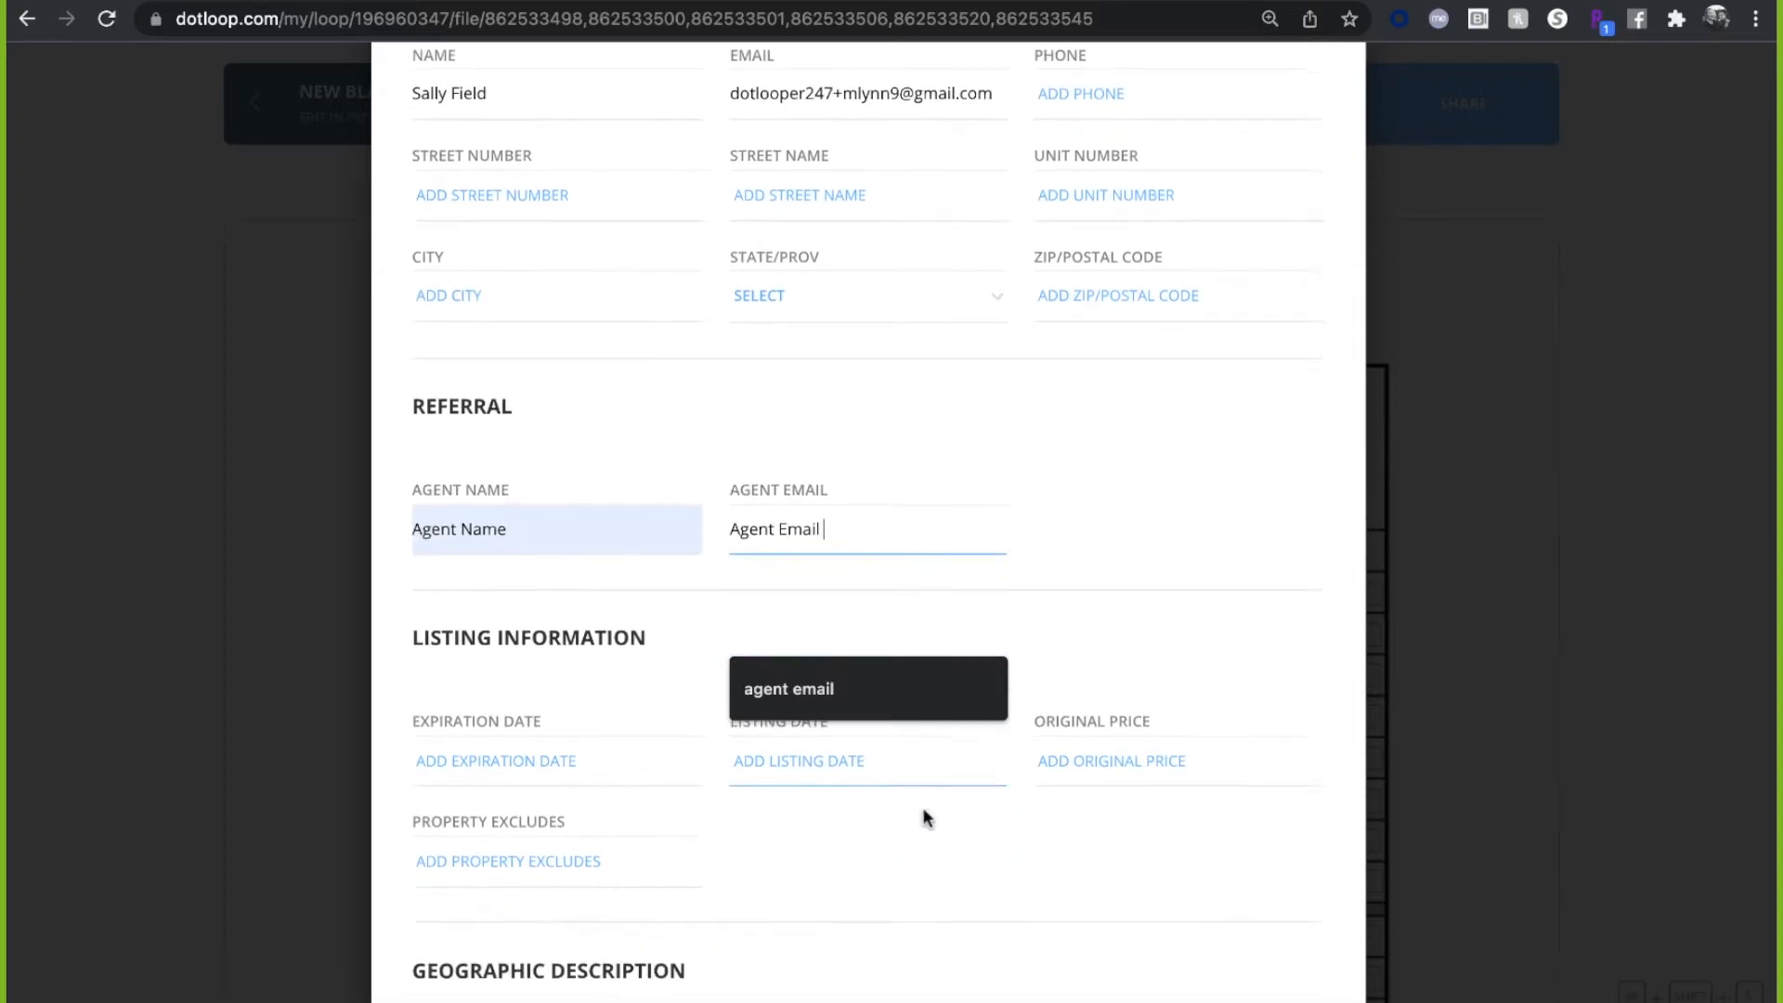
pyautogui.scroll(-1, 924, 815)
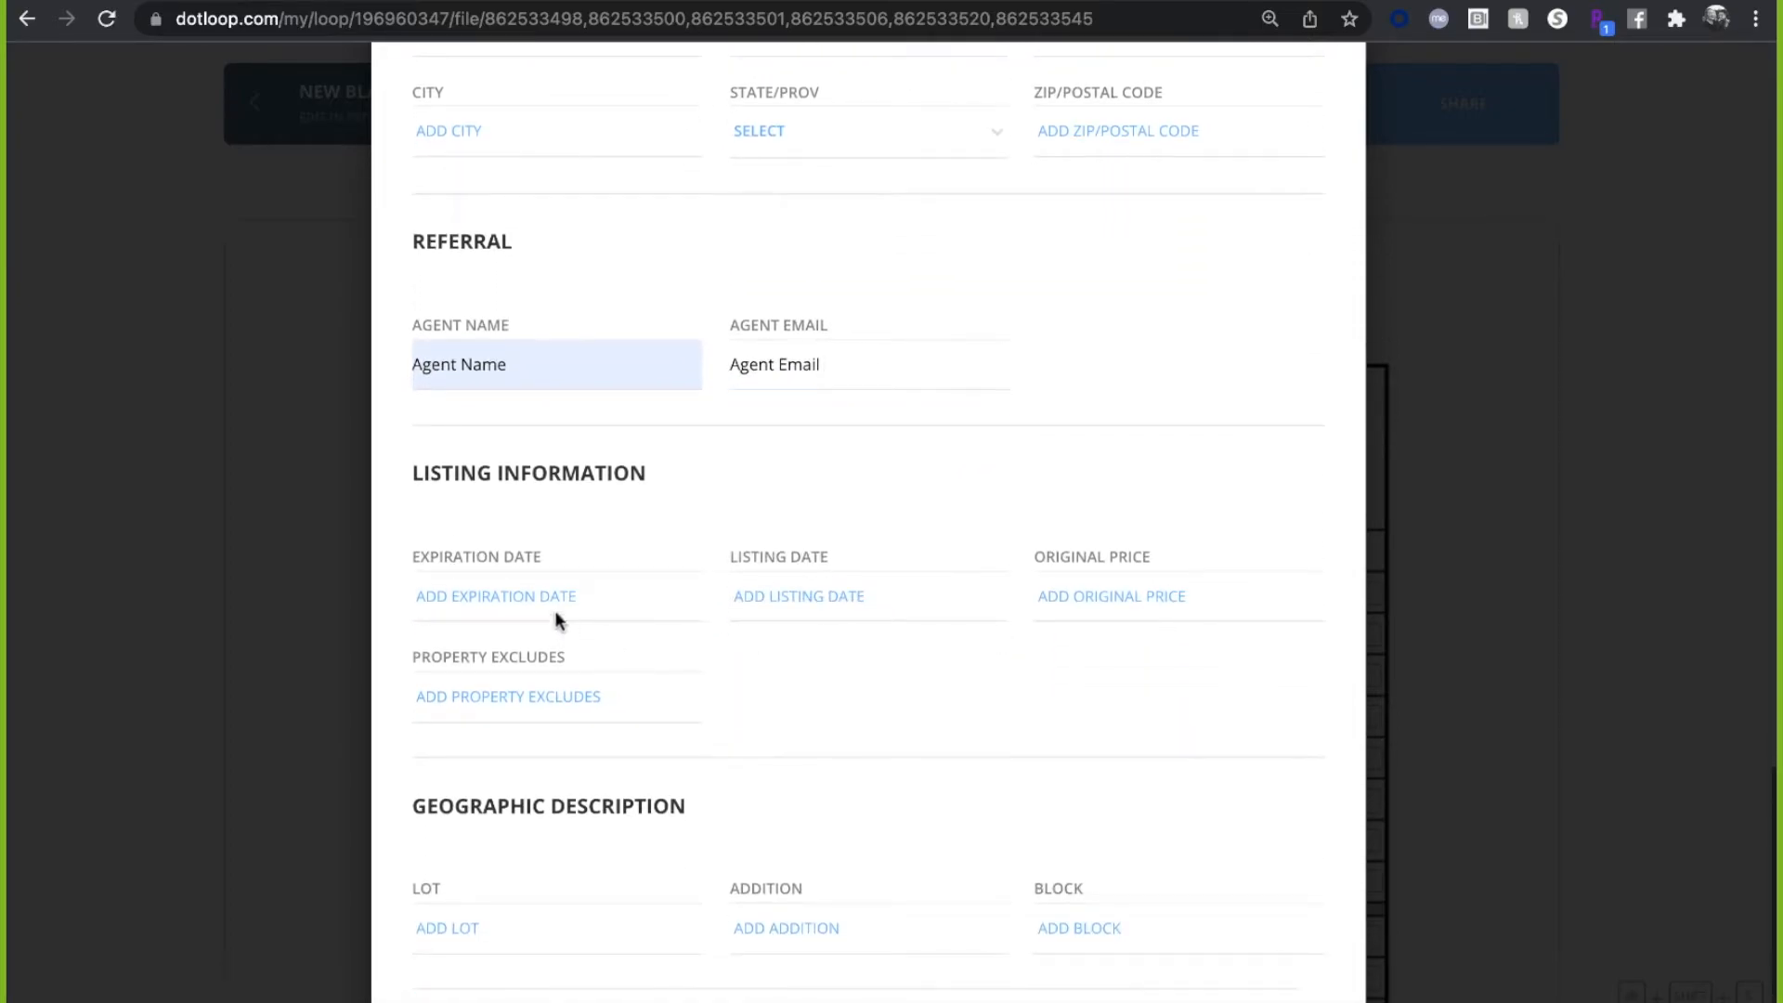
# - Set expiration and listing dates to 12/30/2021 and the original price to 890,000
pyautogui.click(589, 595)
pyautogui.click(582, 548)
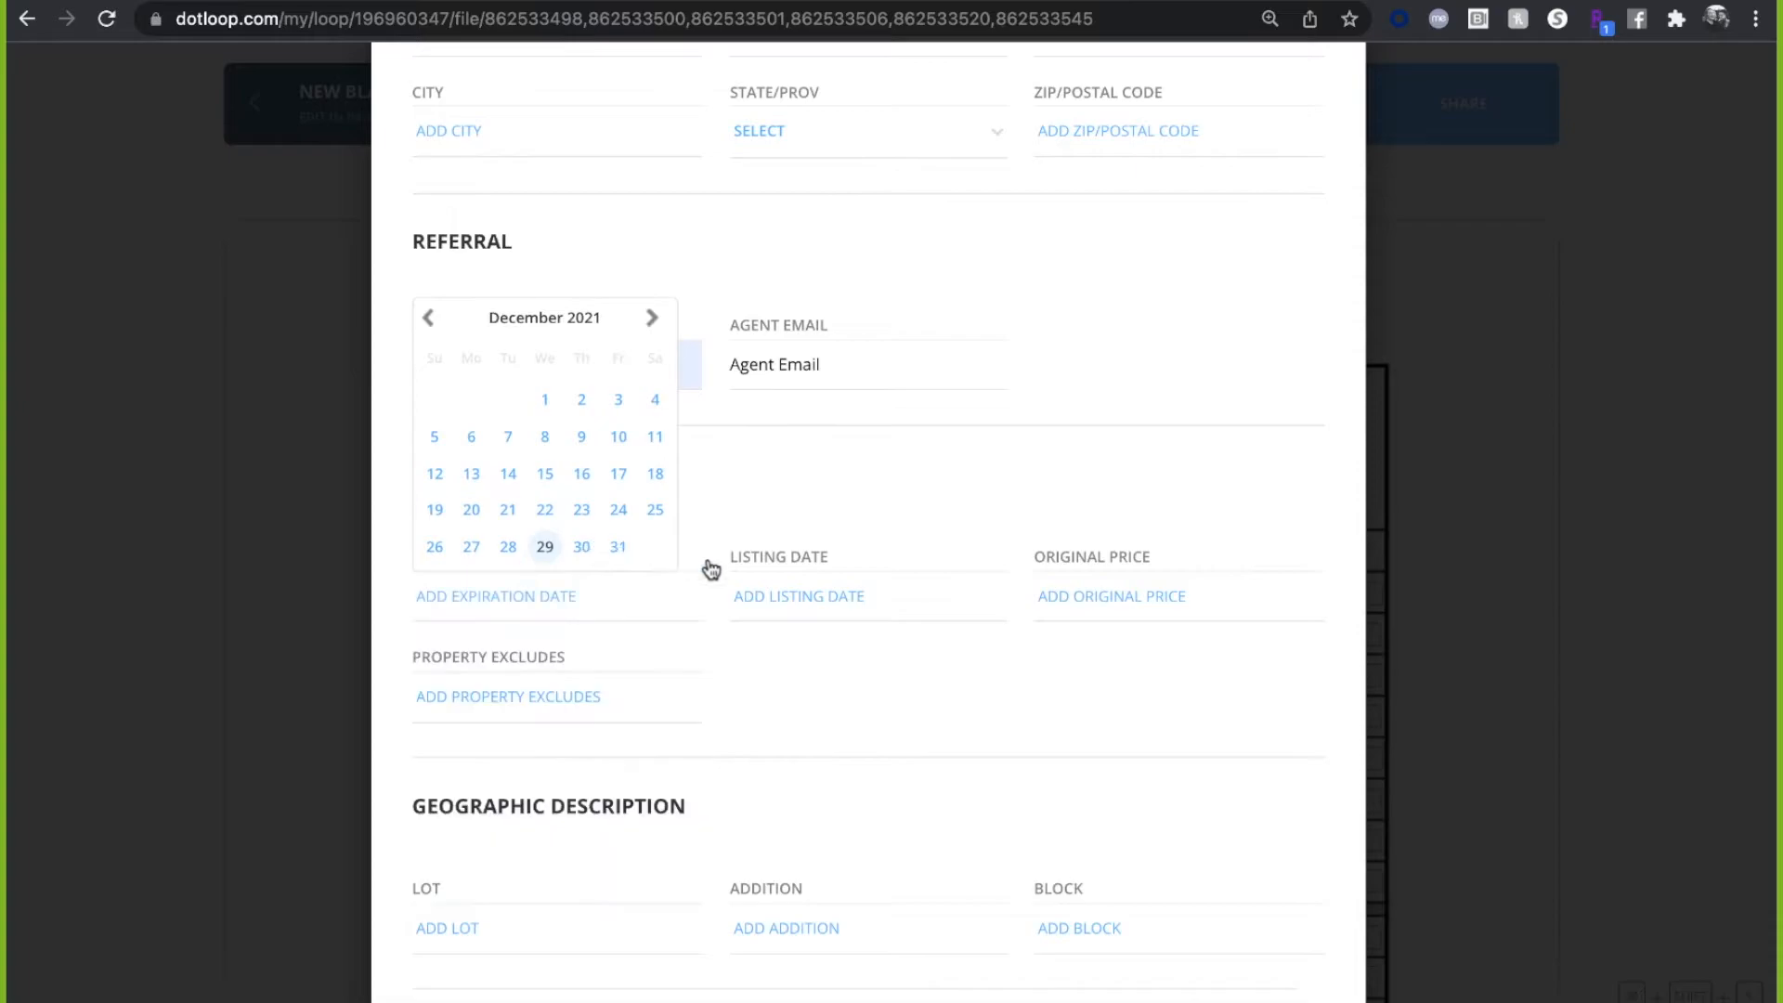
pyautogui.click(824, 585)
pyautogui.click(899, 546)
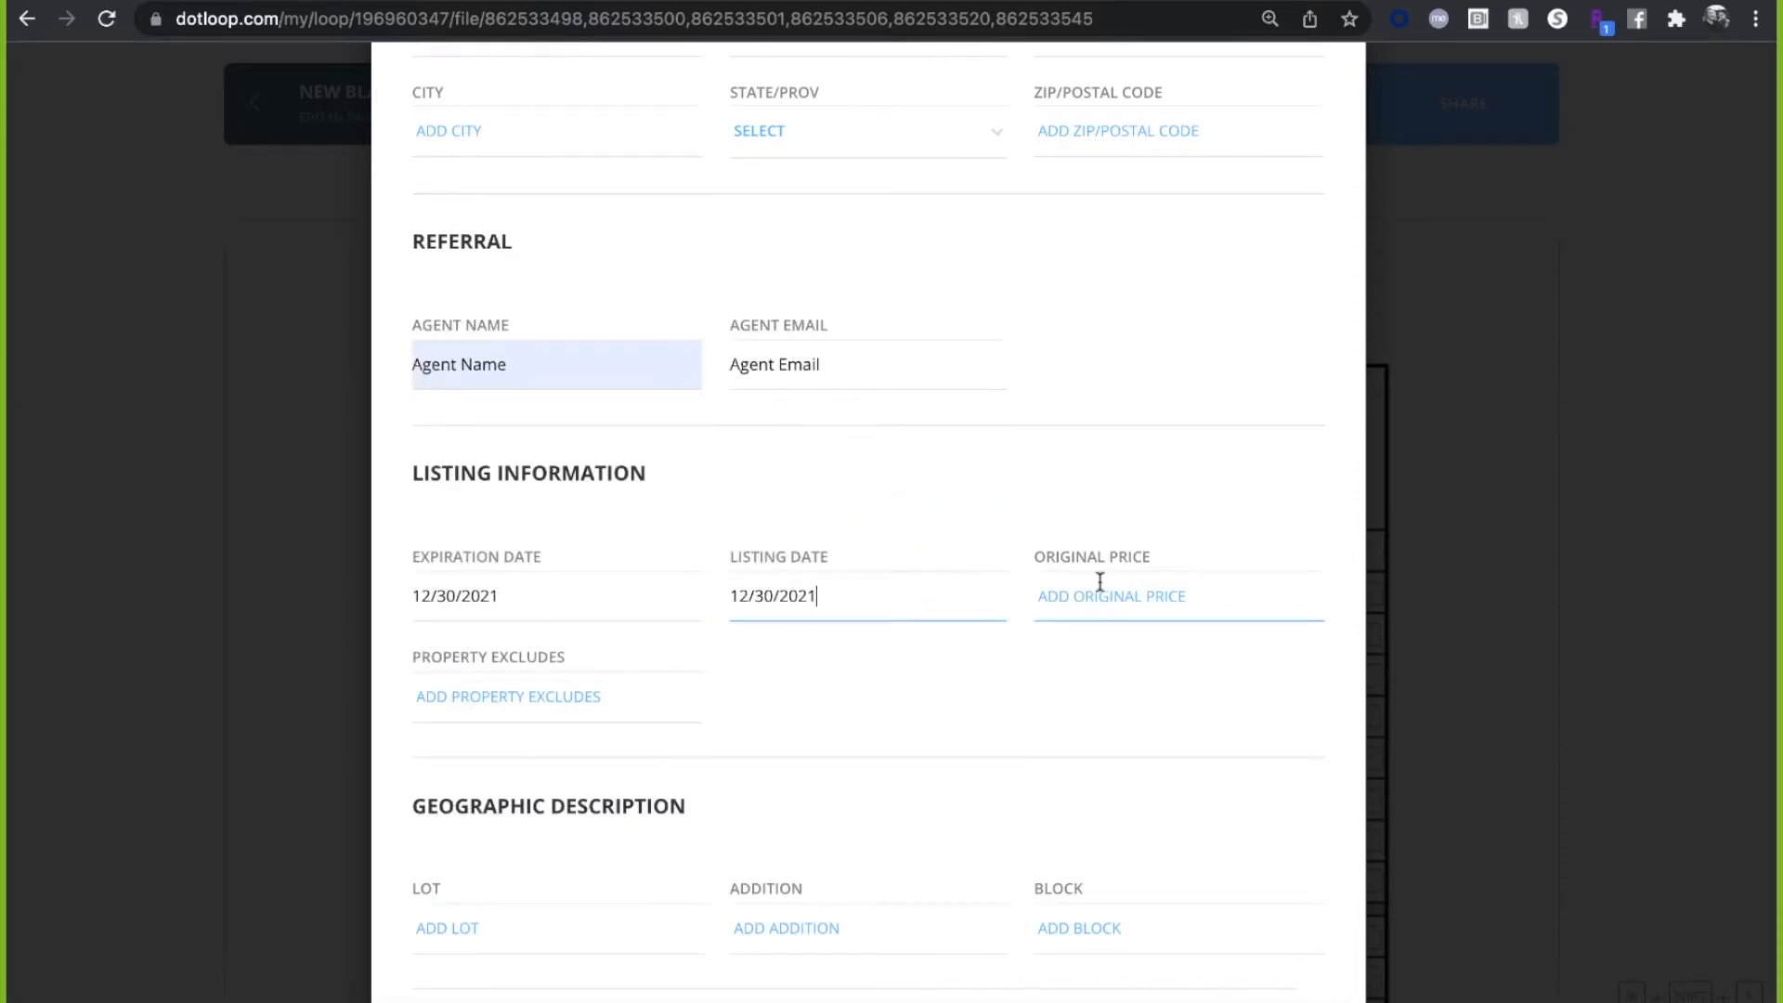
pyautogui.click(1099, 590)
pyautogui.click(1099, 660)
# - Fill Property Excludes, lot, Addition and block, then apply Autofill to the documents
pyautogui.click(612, 687)
pyautogui.click(610, 741)
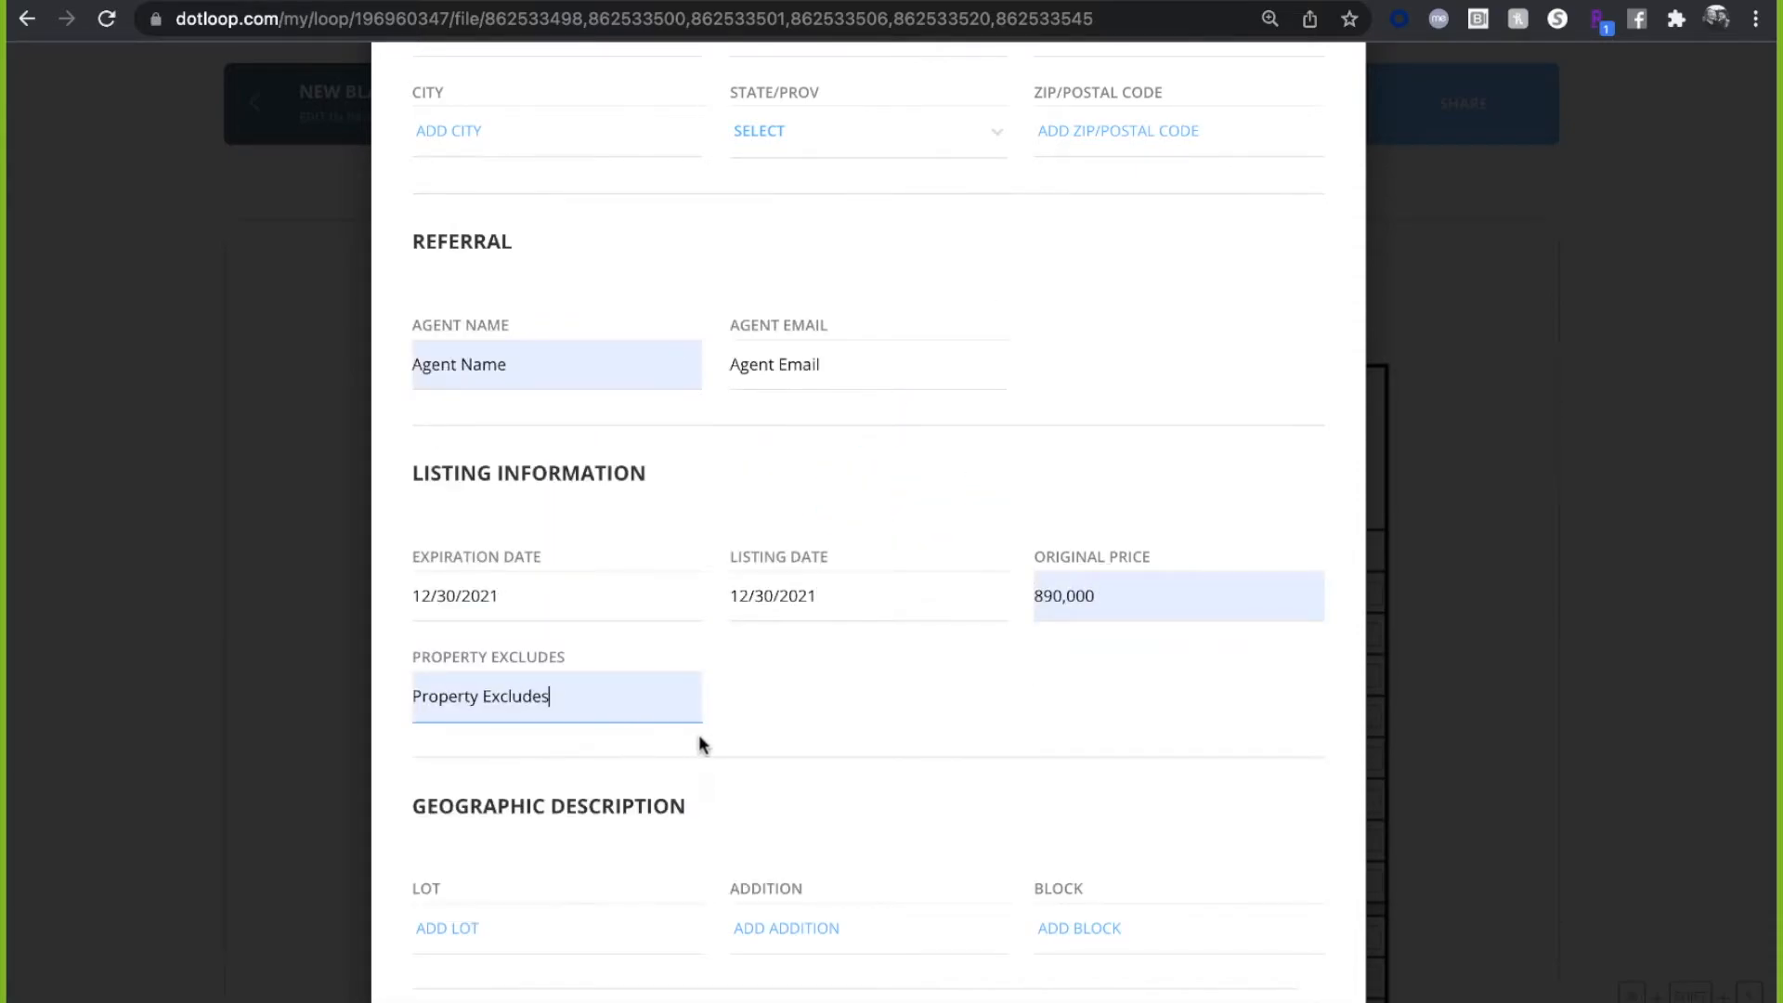
pyautogui.scroll(-1, 650, 789)
pyautogui.click(595, 828)
pyautogui.click(588, 920)
pyautogui.click(814, 865)
pyautogui.click(832, 919)
pyautogui.click(1068, 866)
pyautogui.click(1070, 919)
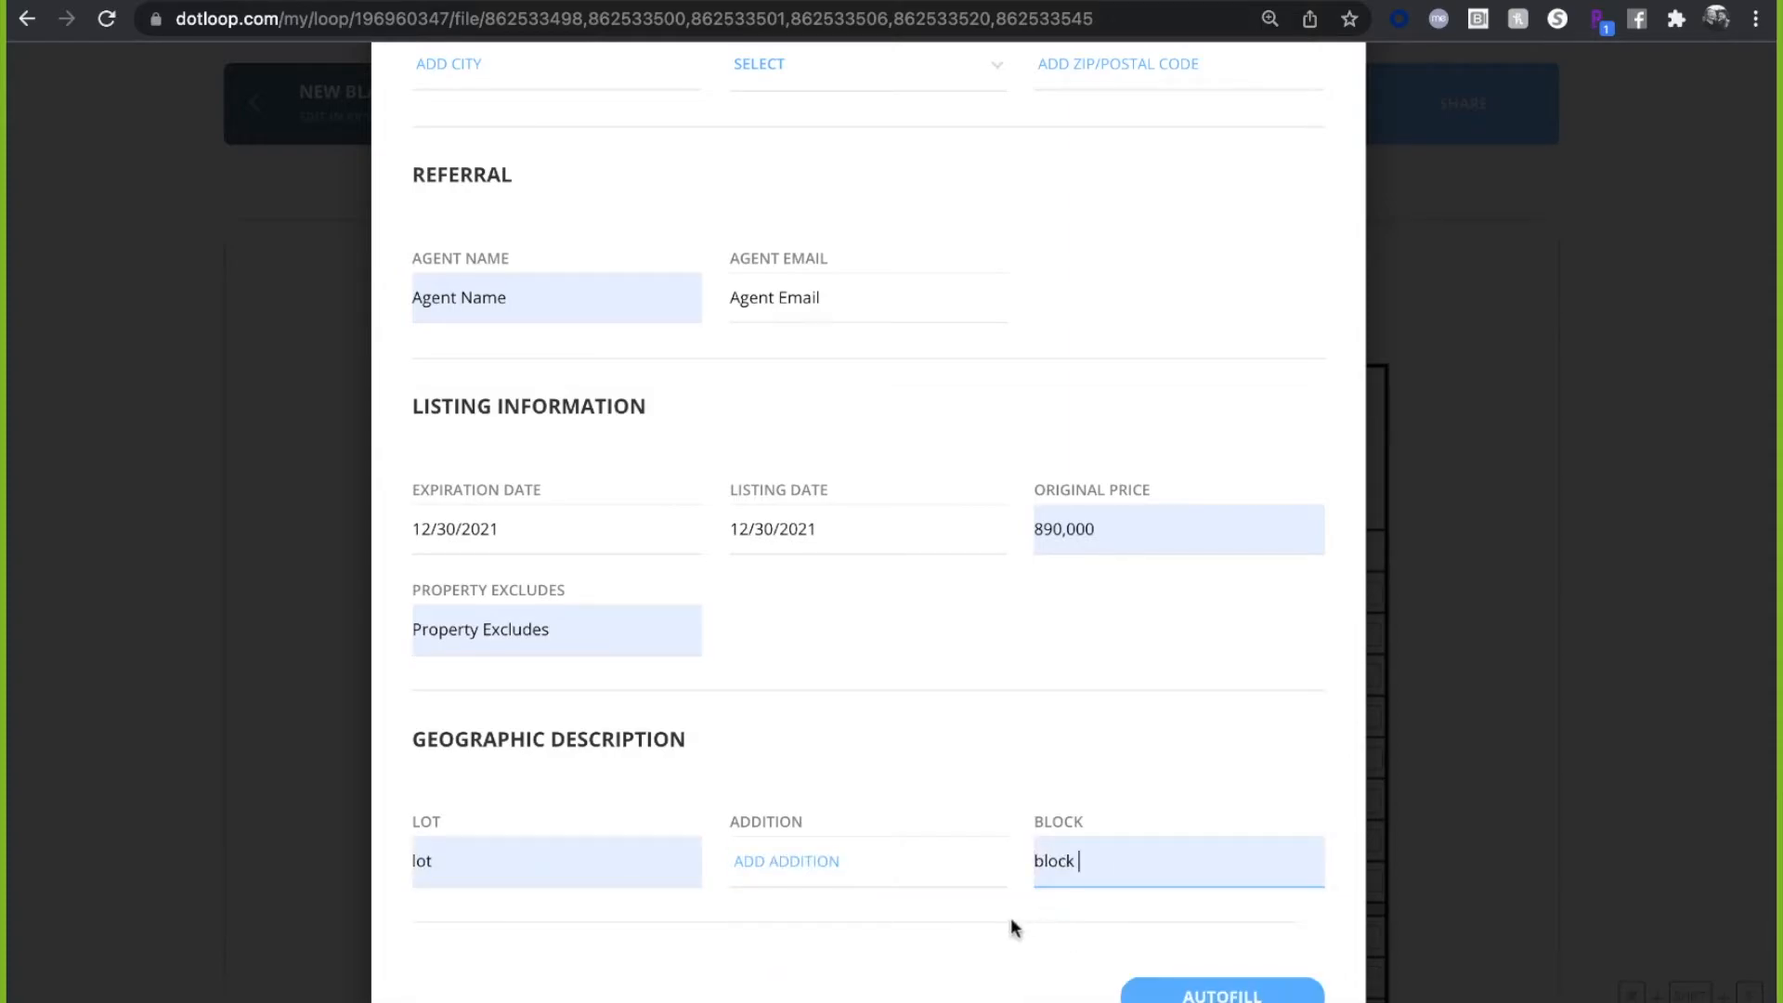
pyautogui.click(868, 859)
pyautogui.click(868, 921)
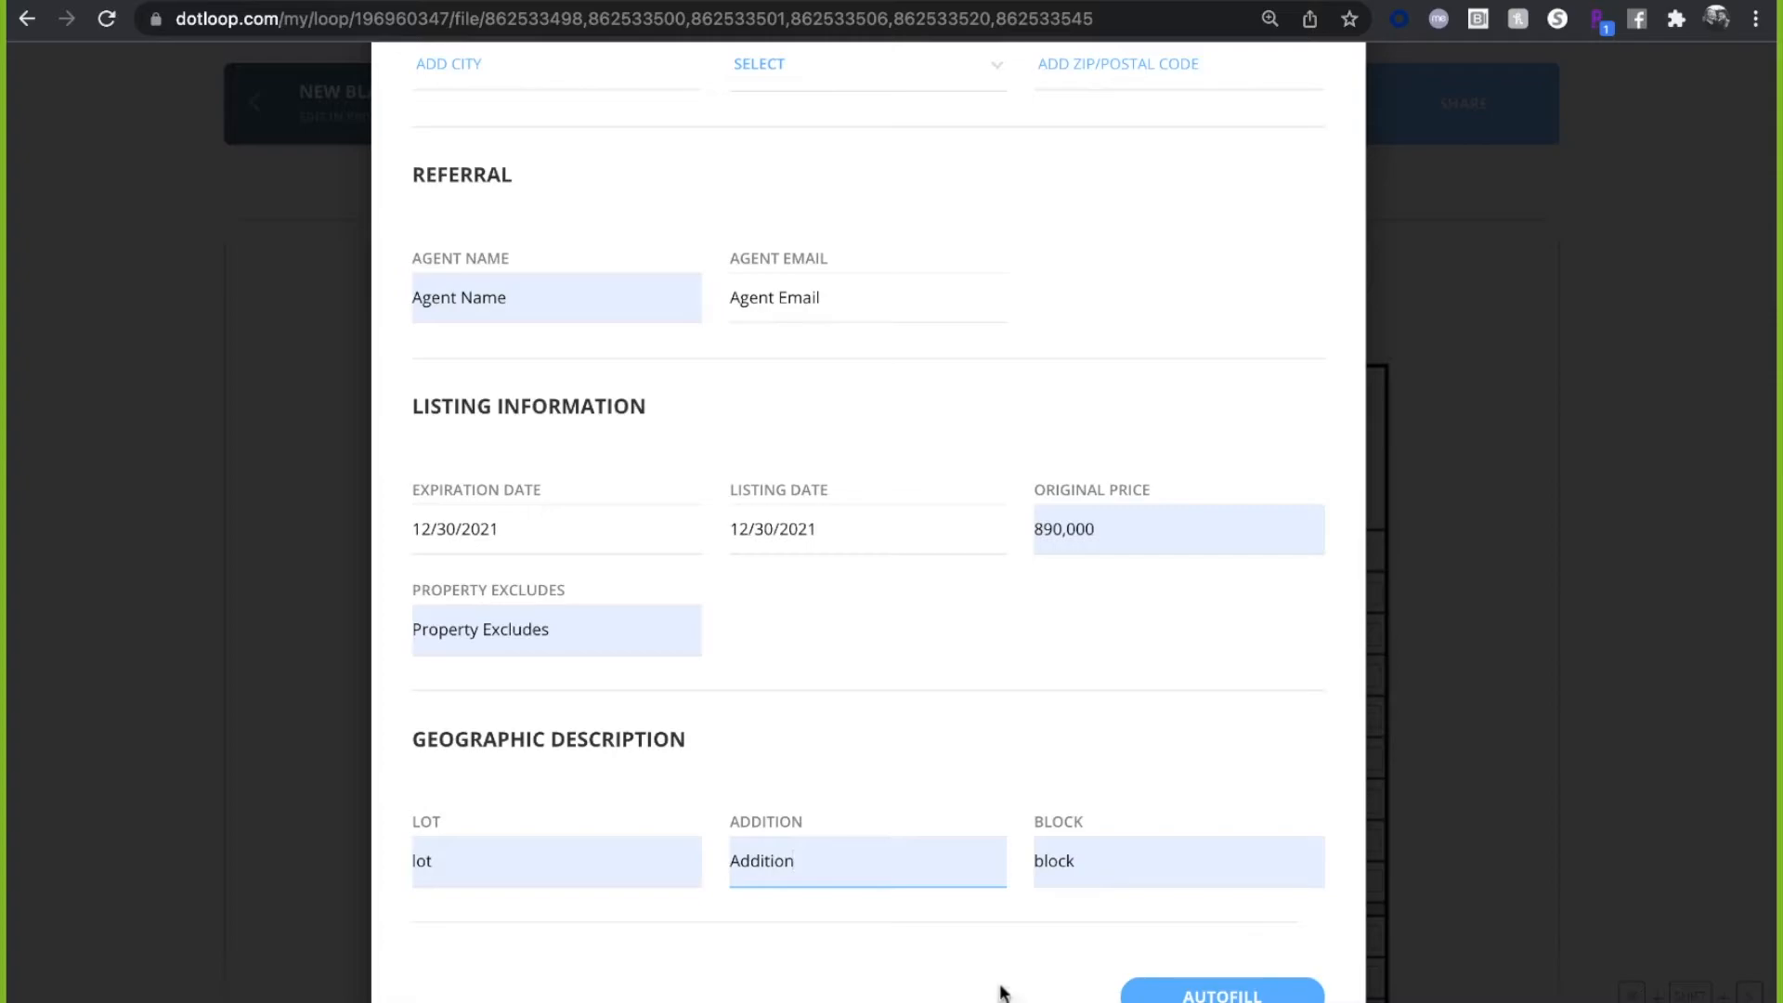
pyautogui.click(1221, 996)
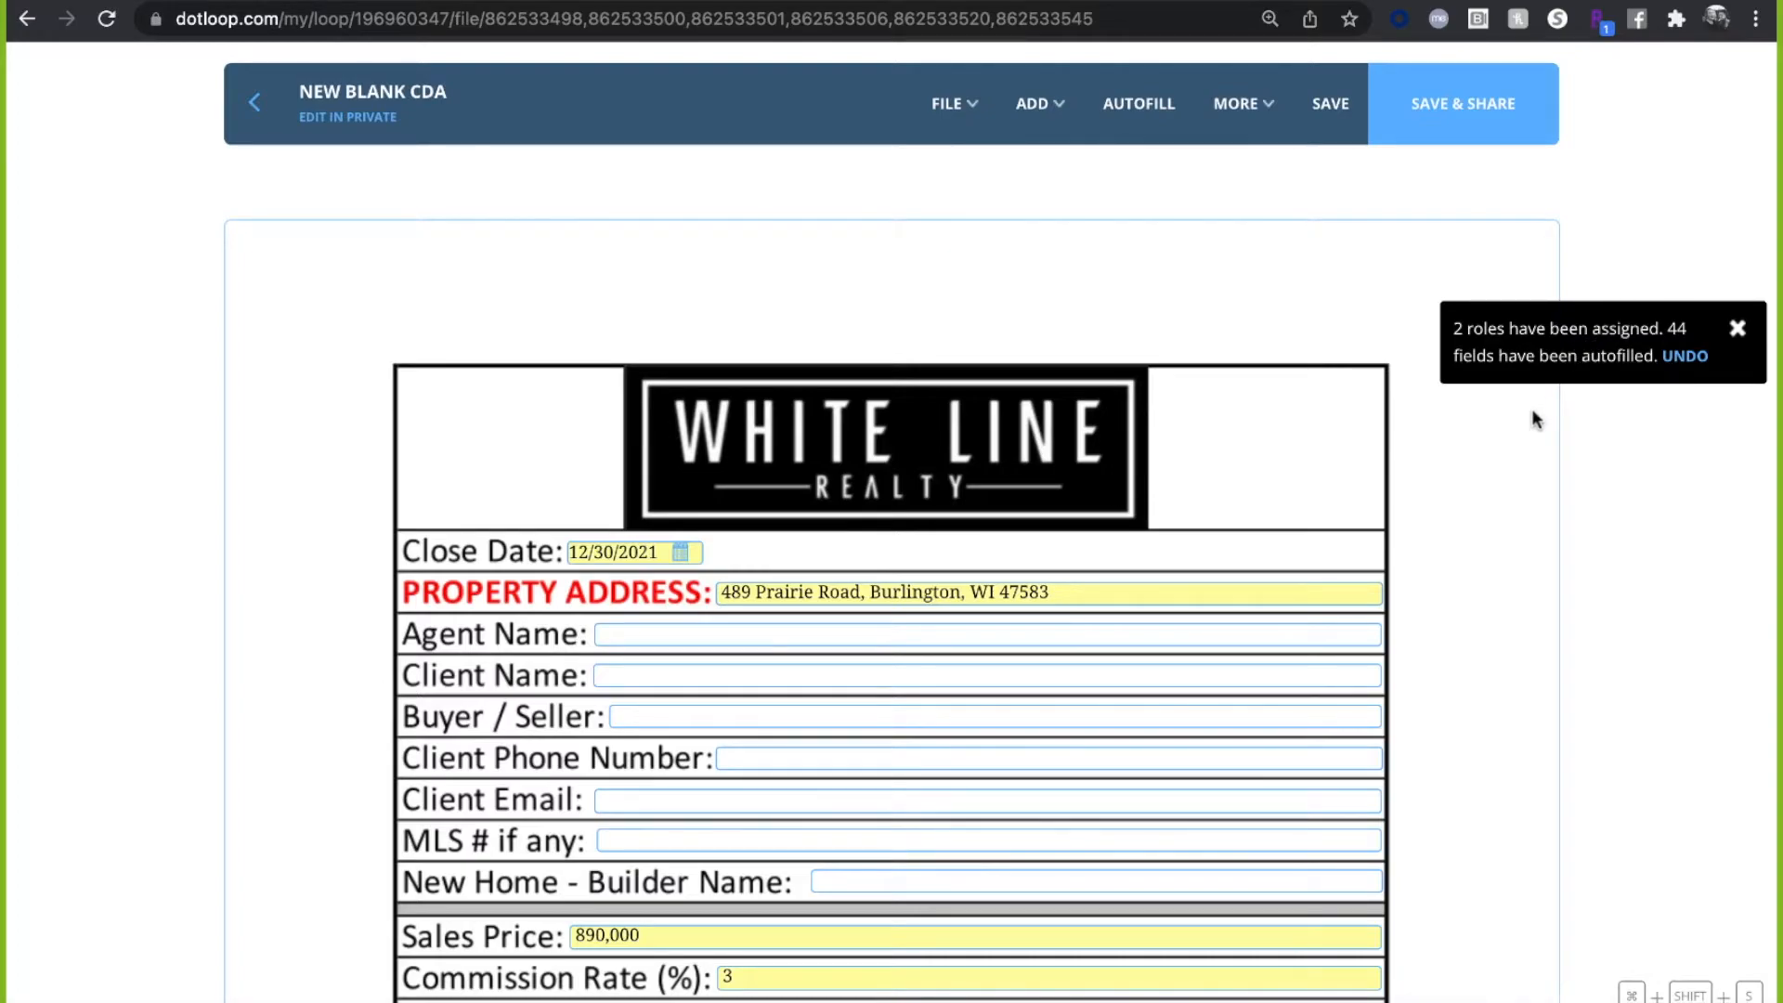
# - Scroll down the CDA to review the autofilled address, price, commissions and blank signature rows
pyautogui.scroll(-5, 1562, 434)
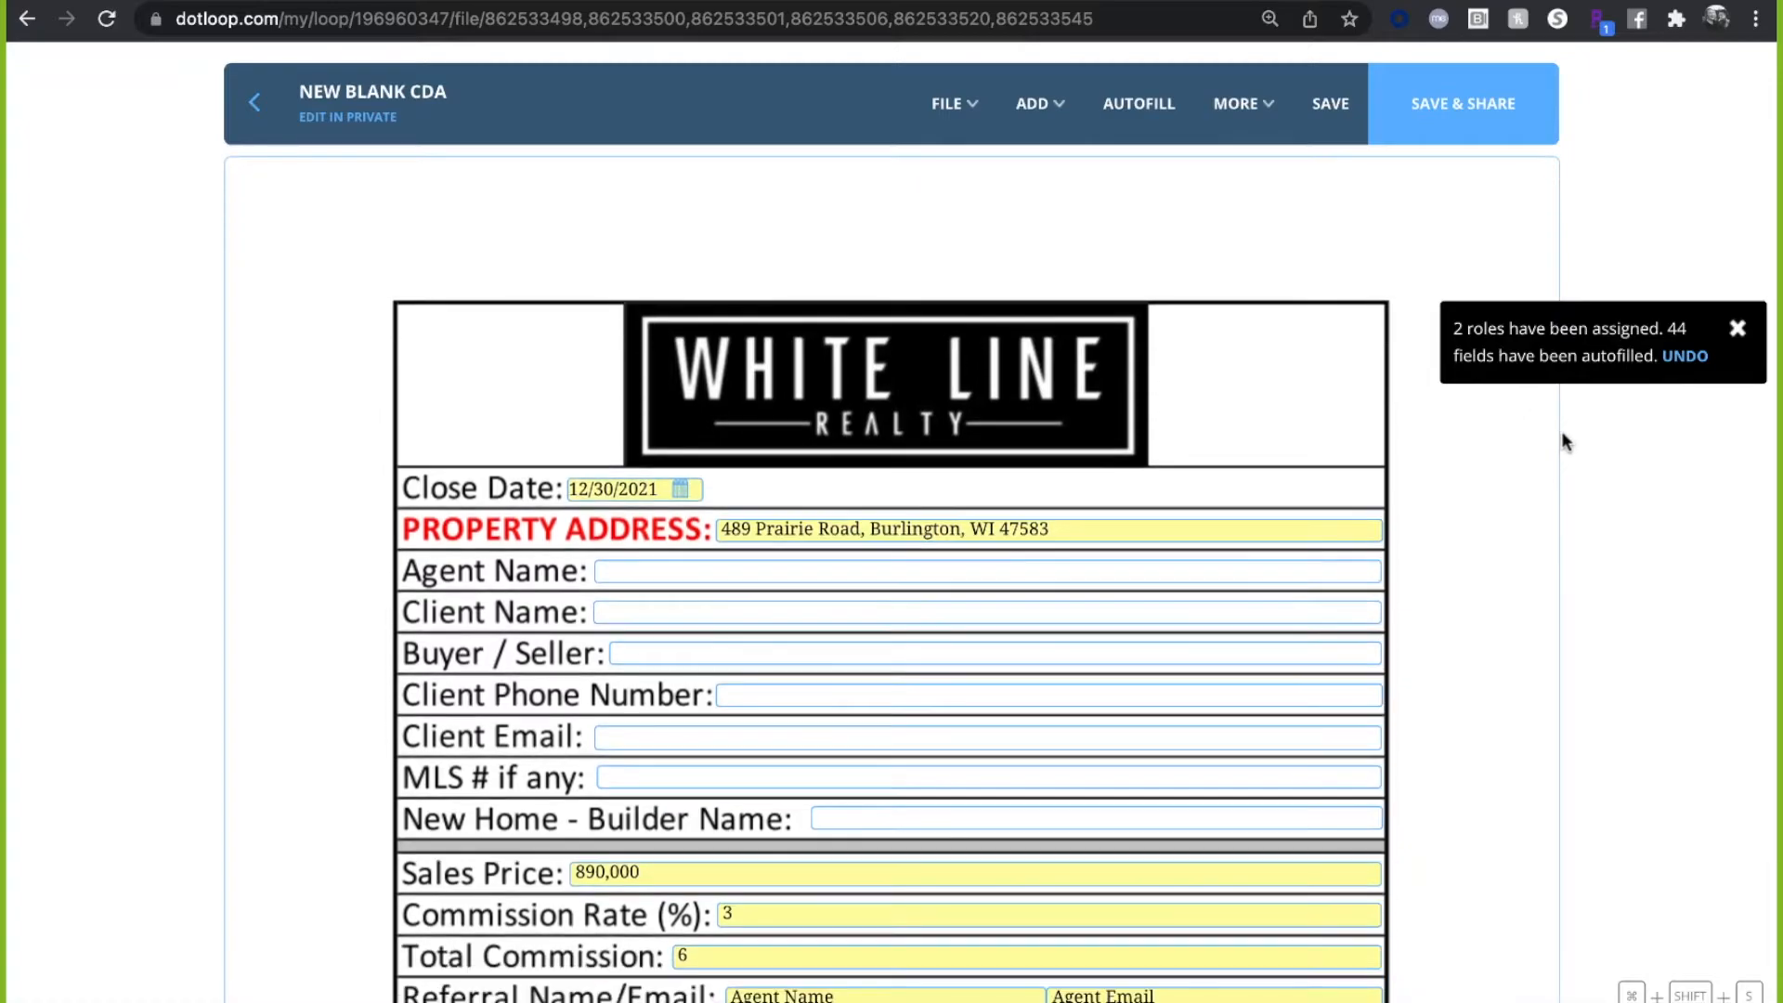
pyautogui.scroll(-5, 1563, 434)
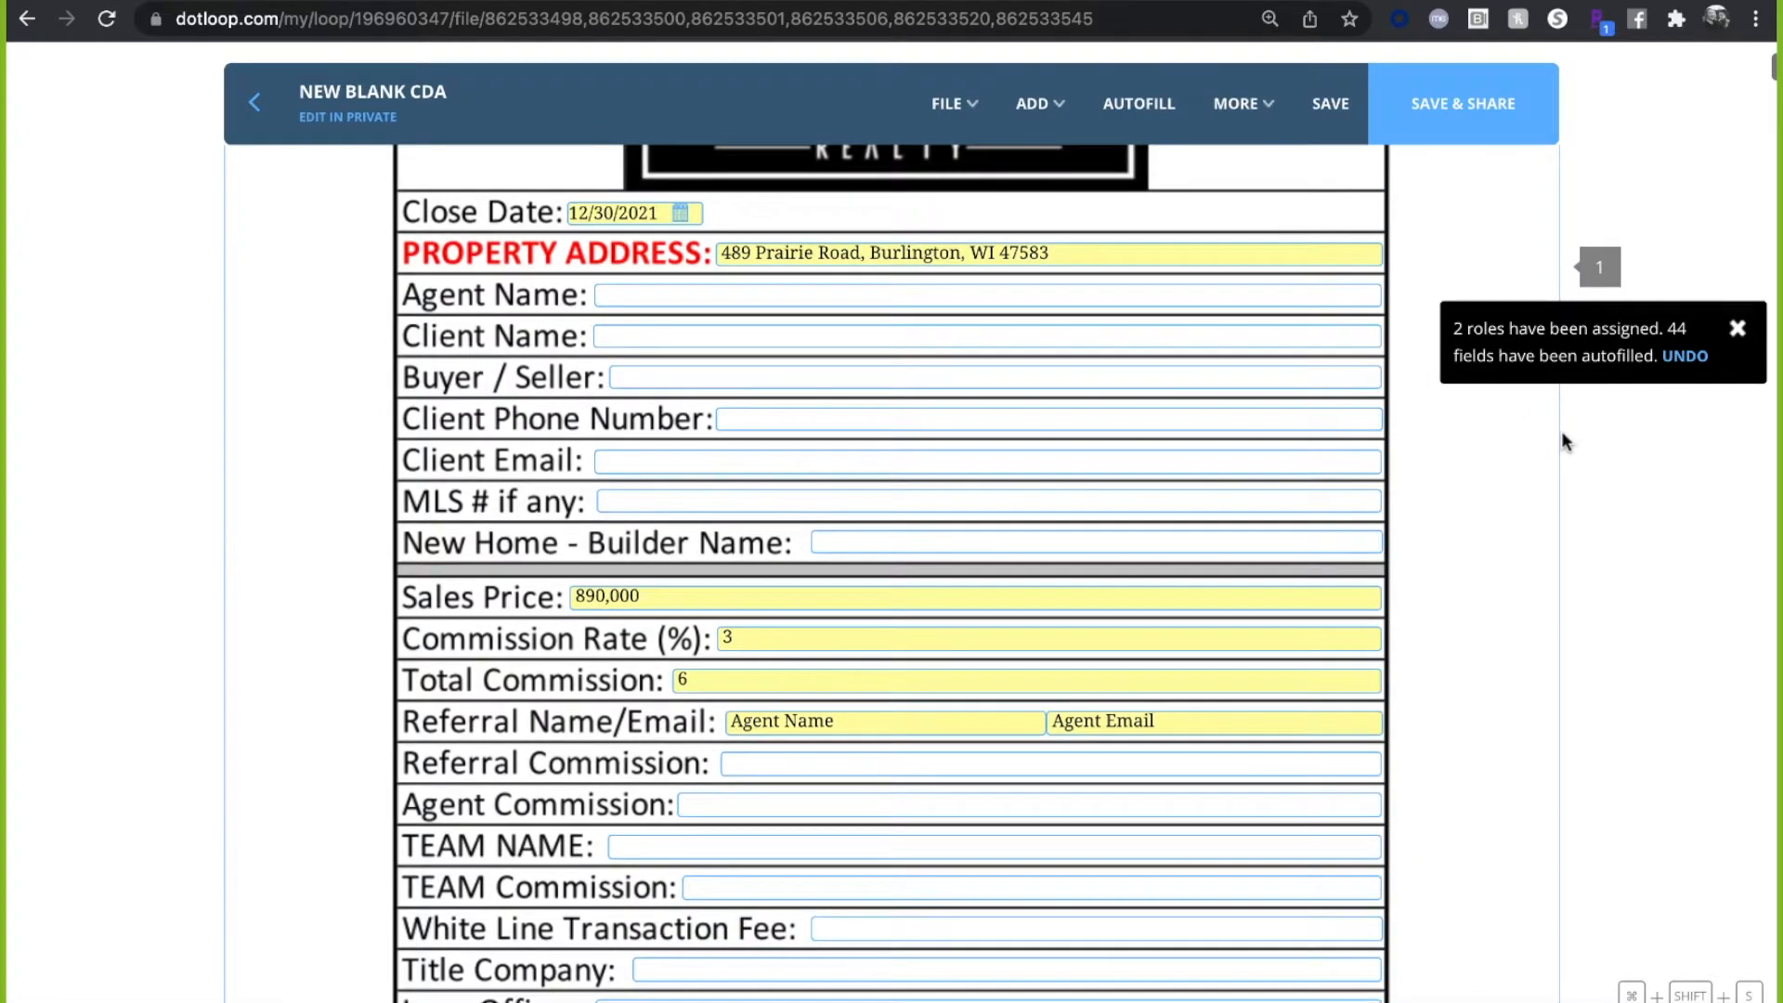
pyautogui.scroll(-1, 1562, 433)
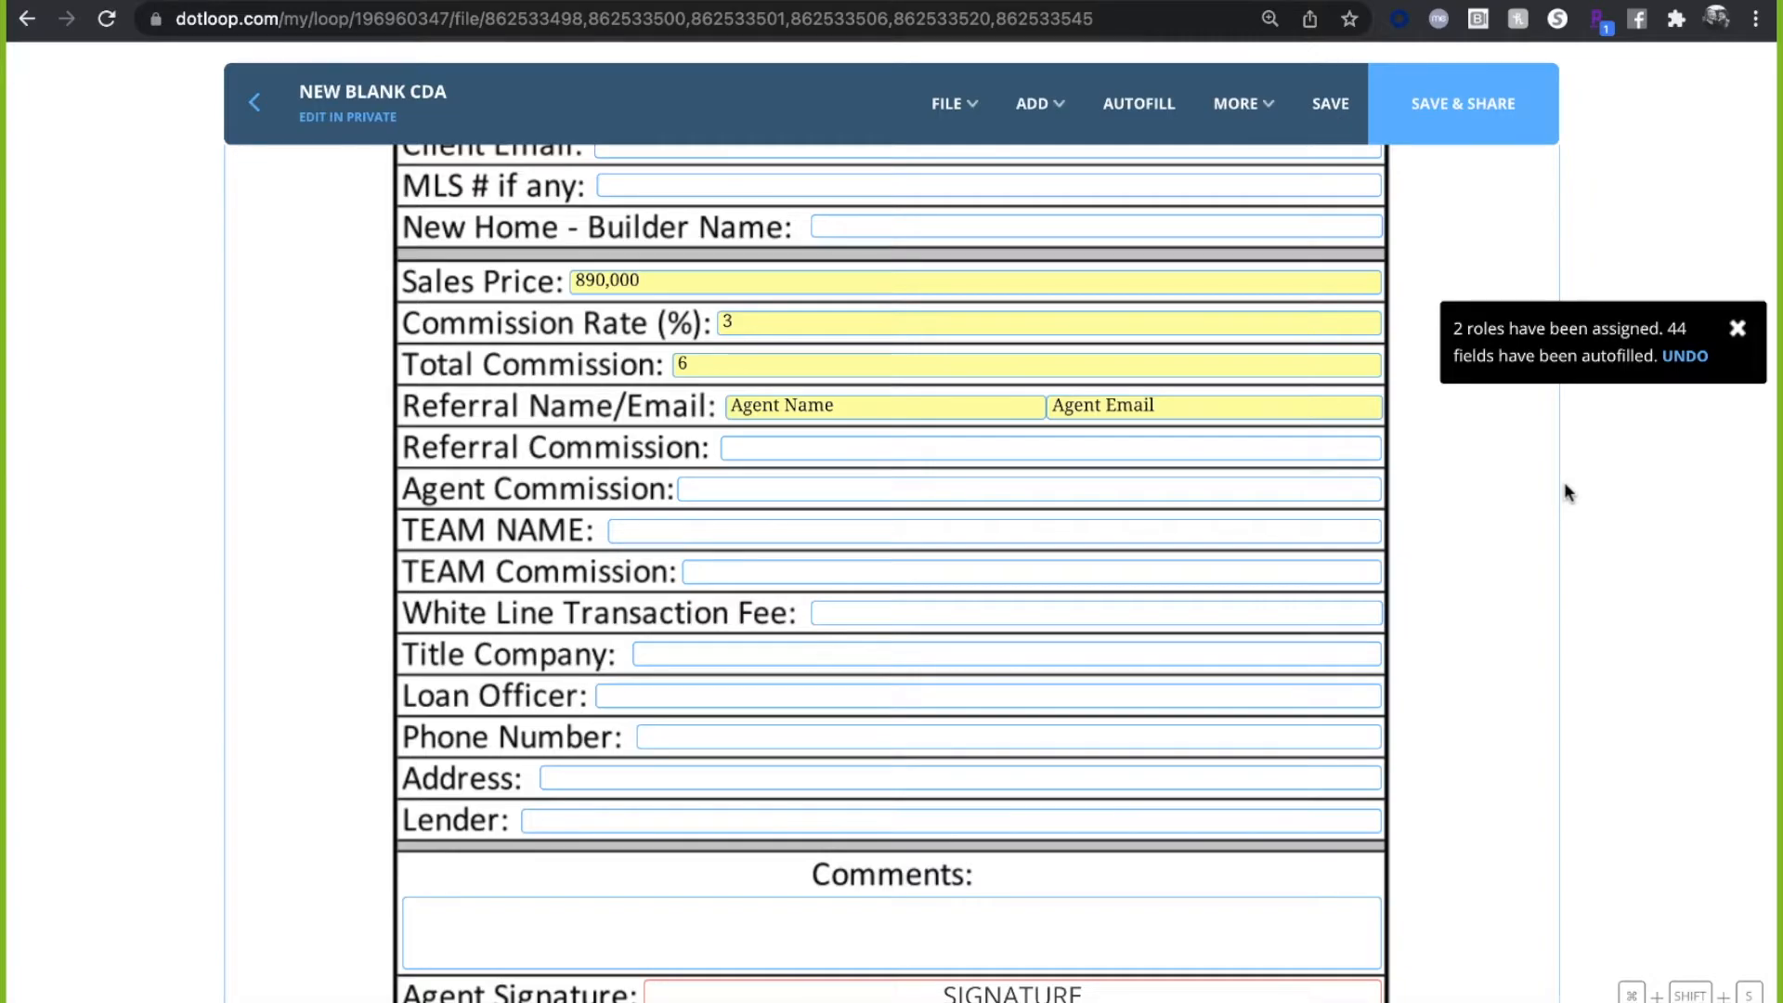
pyautogui.scroll(-3, 1564, 516)
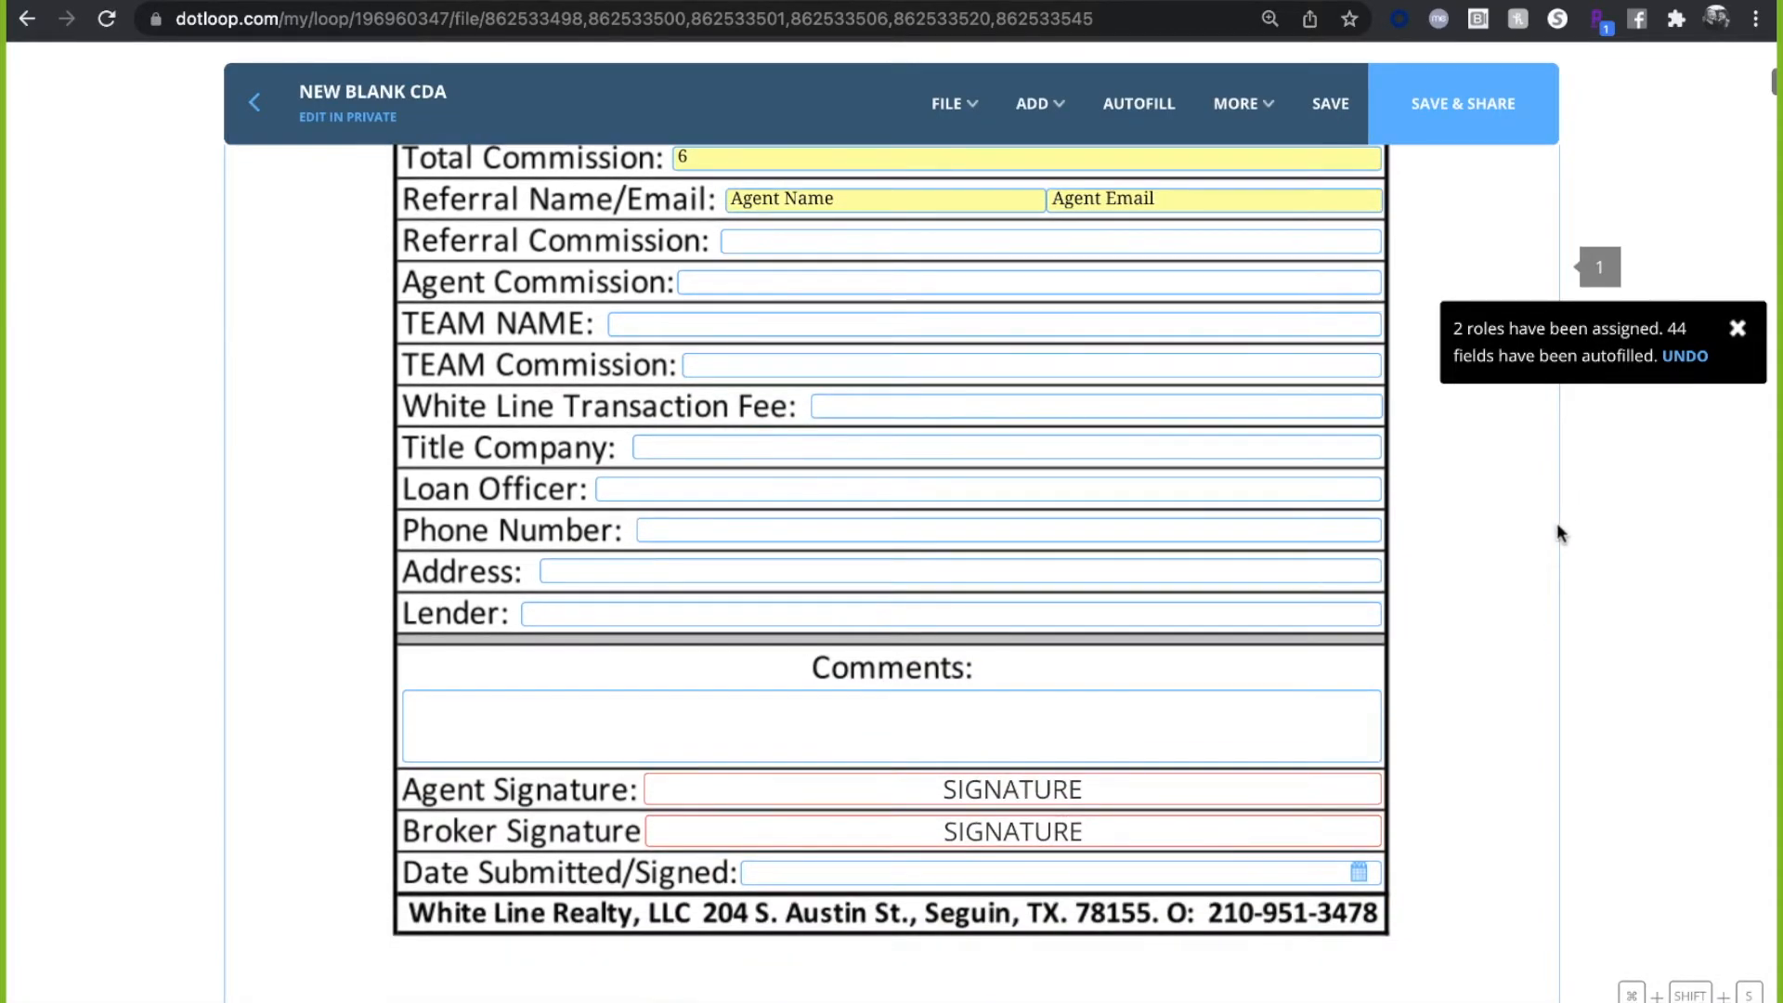
pyautogui.scroll(-1, 1558, 532)
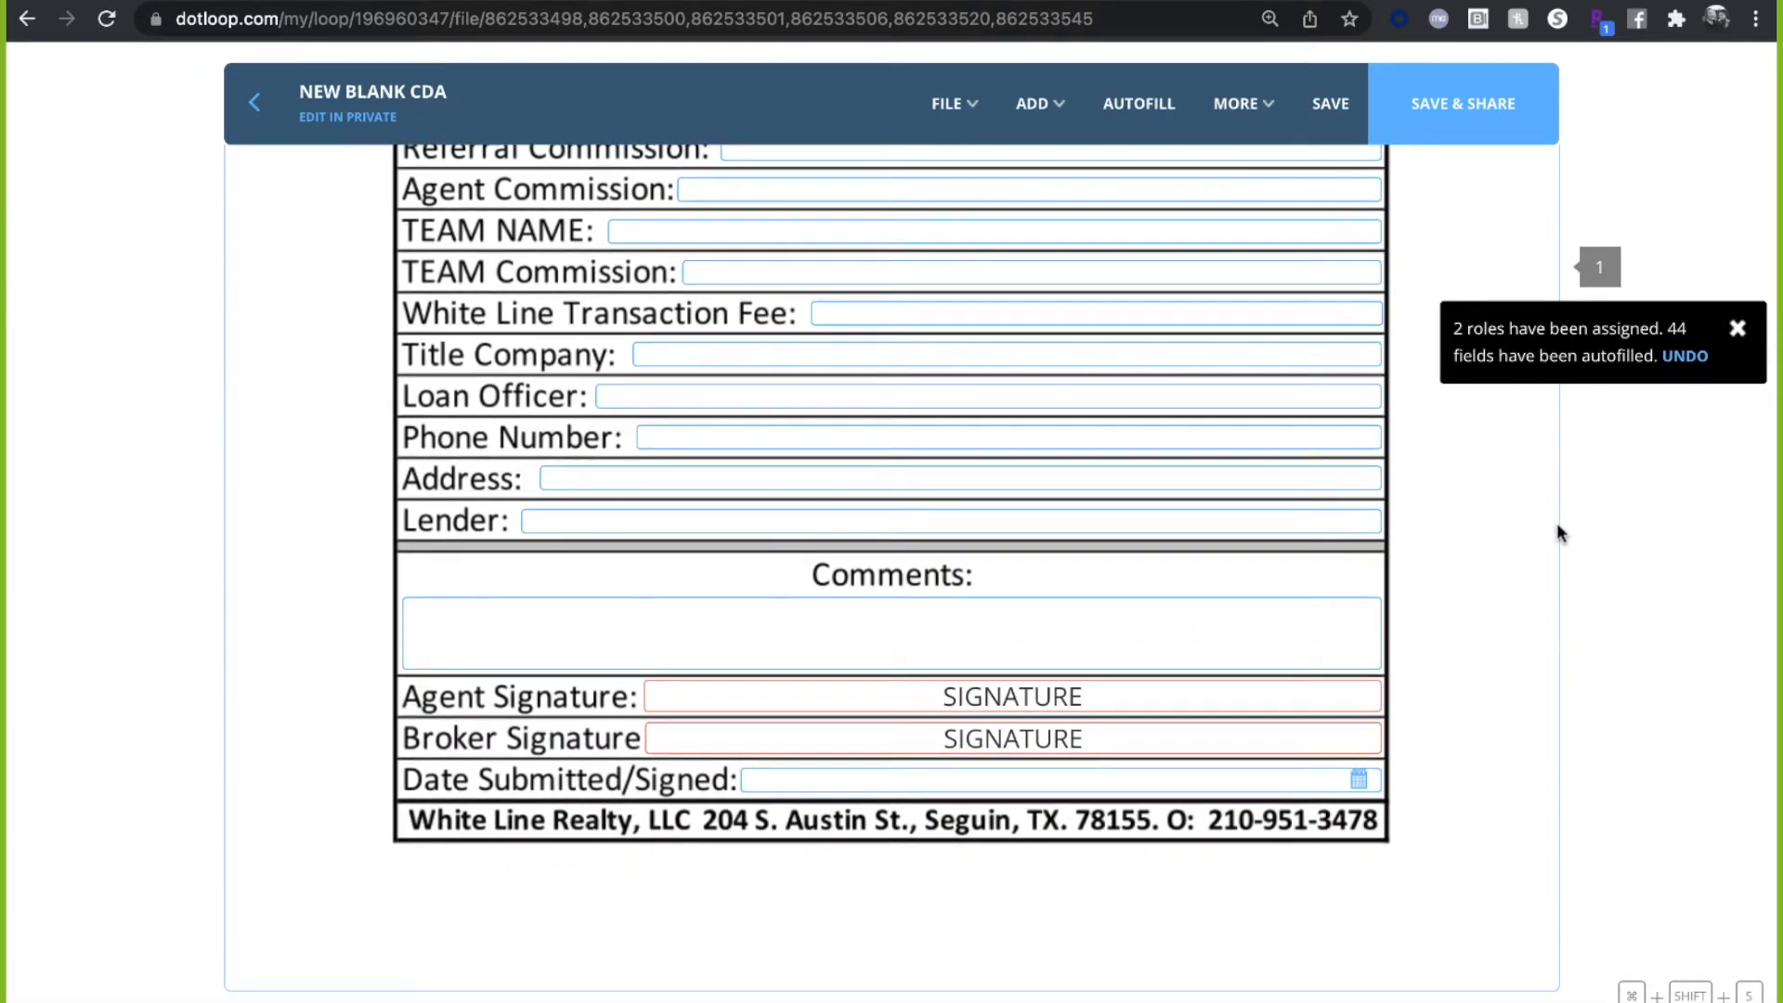
pyautogui.scroll(-2, 1554, 527)
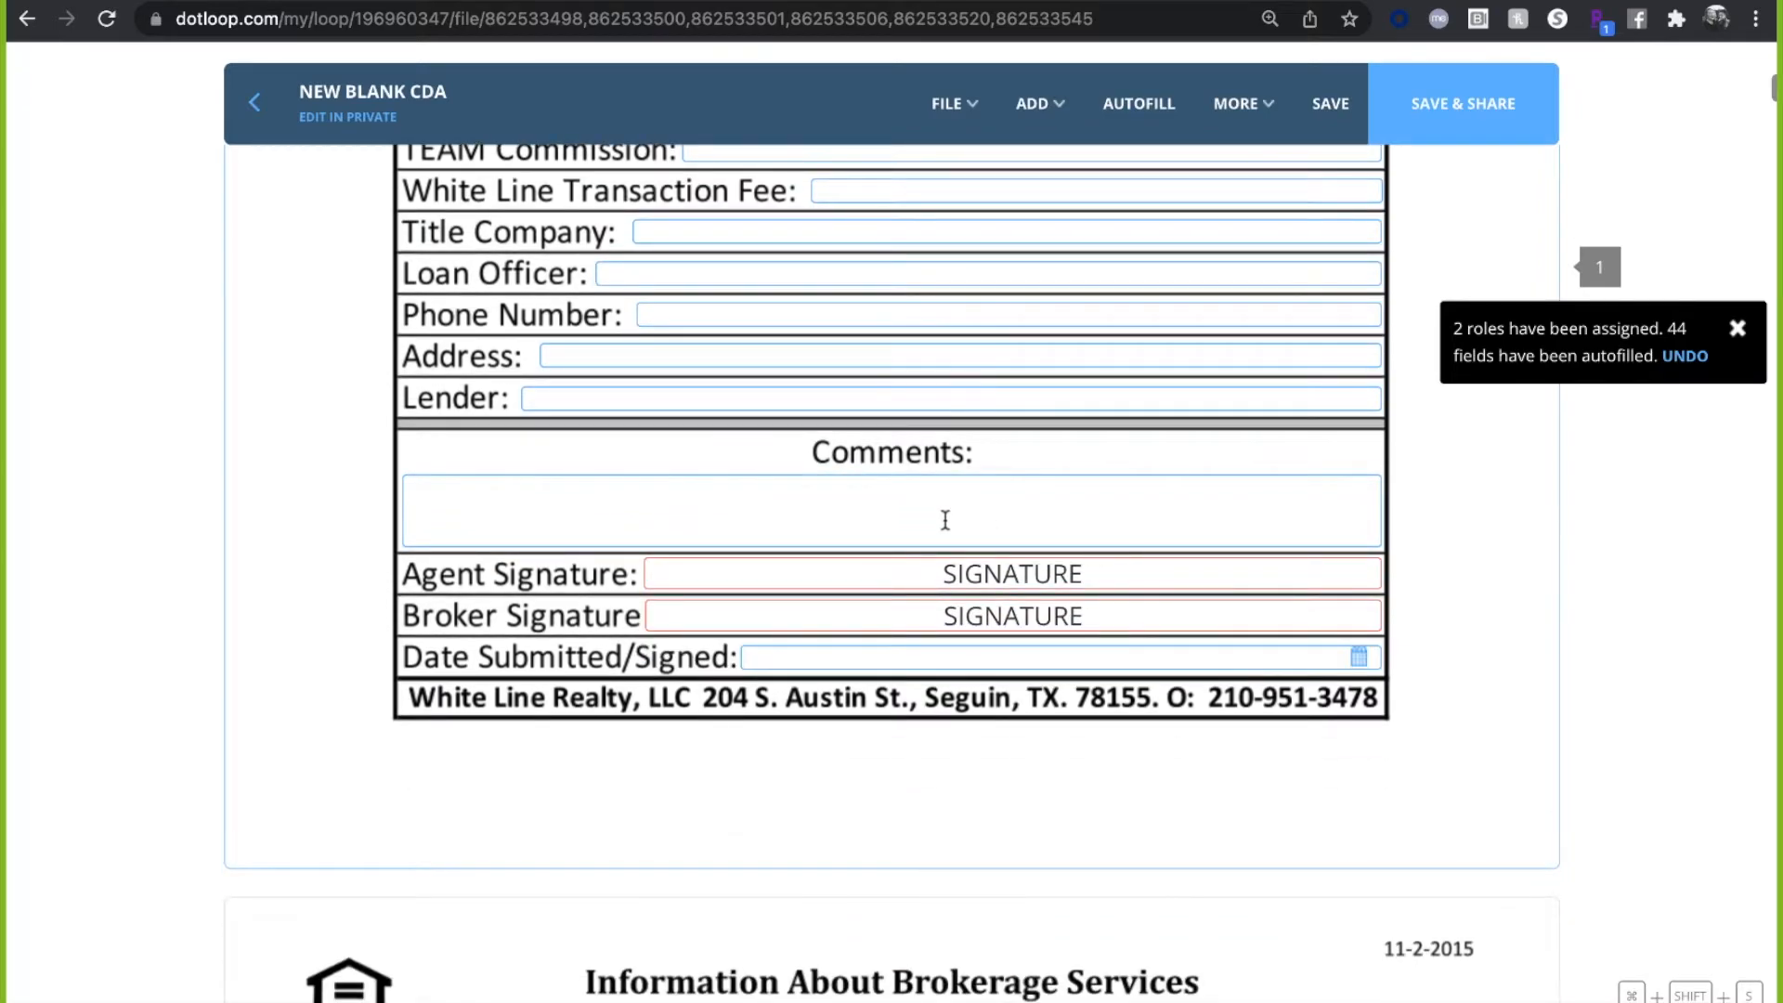
# - Enter 'information' in the CDA's Comments box and 'Lender' in the Lender field
pyautogui.click(945, 521)
pyautogui.write('information')
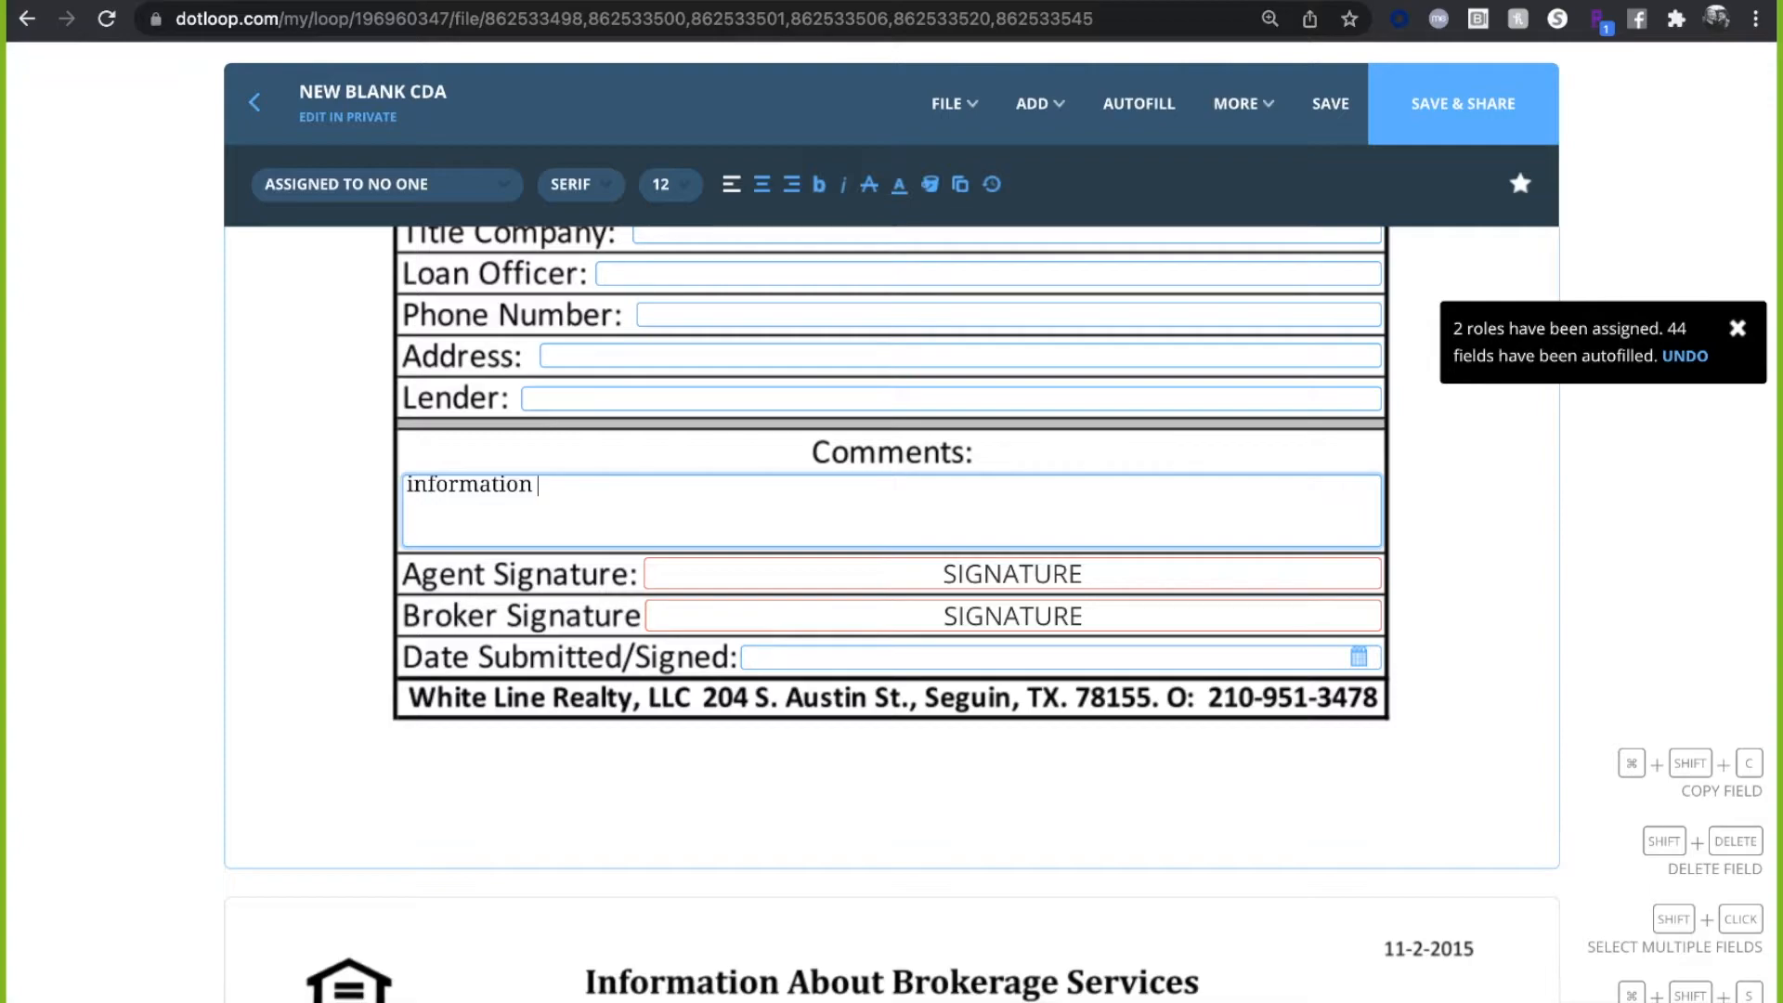
pyautogui.click(620, 401)
pyautogui.write('Lender')
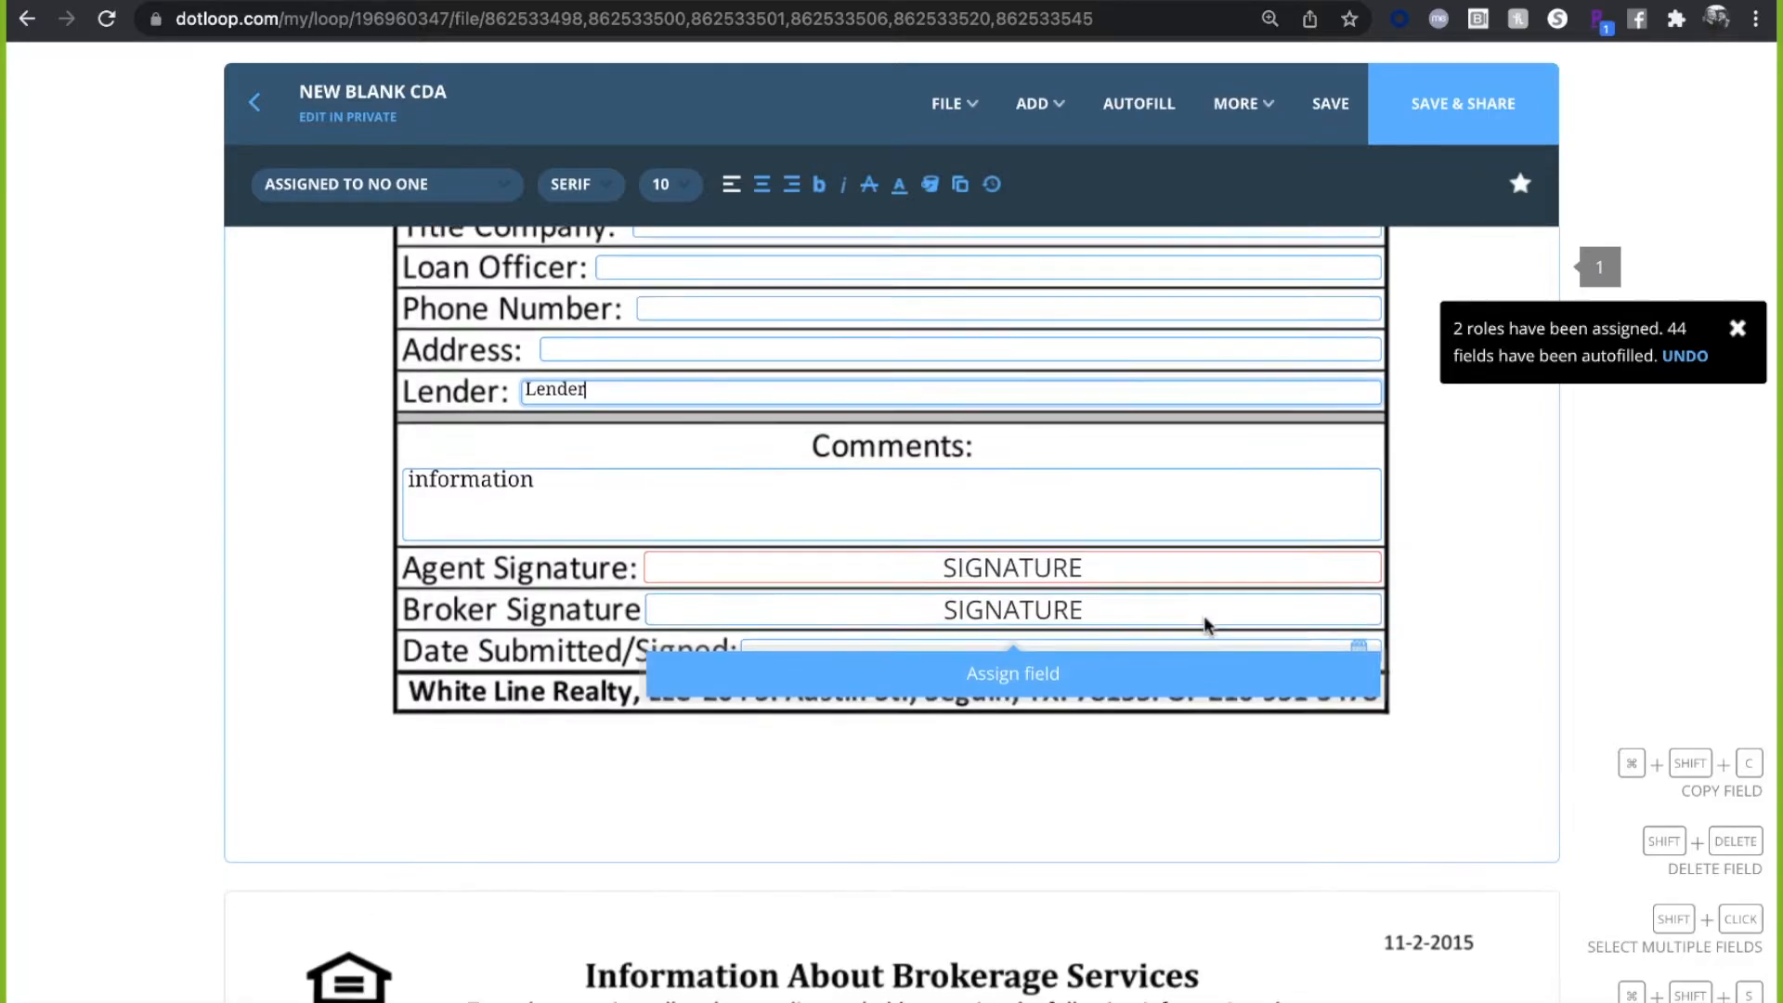
pyautogui.scroll(-3, 1206, 625)
pyautogui.scroll(-1, 1469, 696)
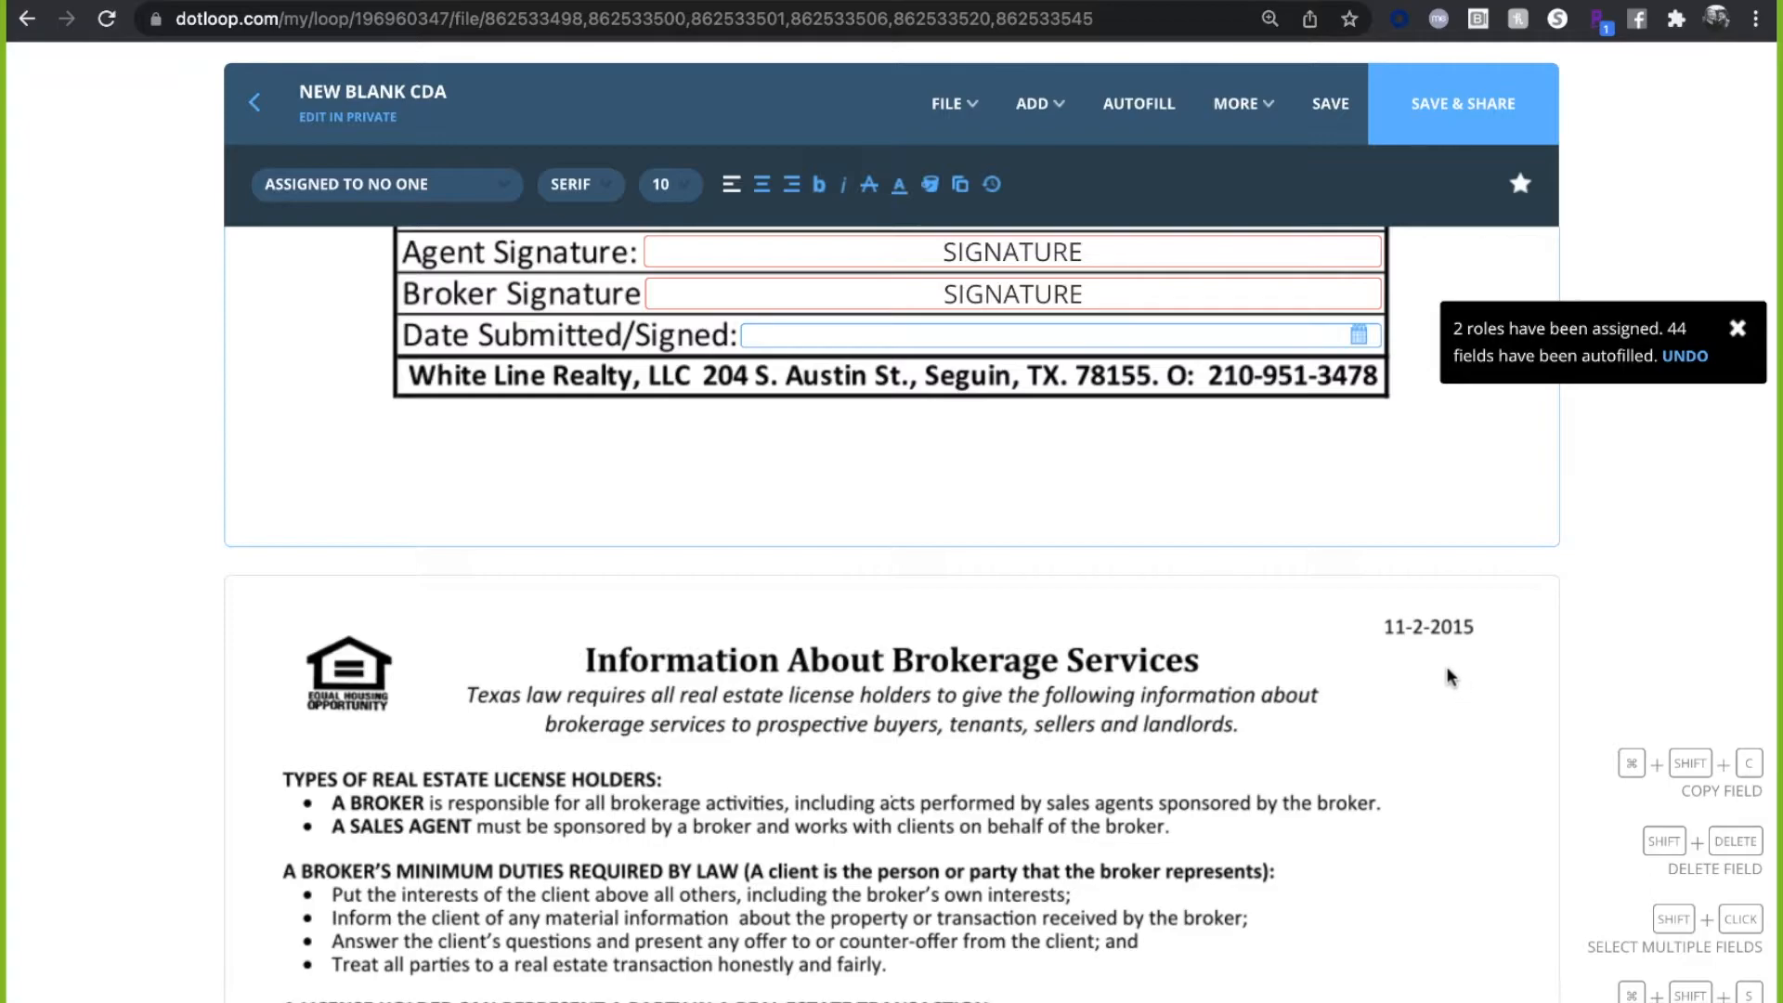
# - Save the CDA and return to its signature area
pyautogui.click(1334, 111)
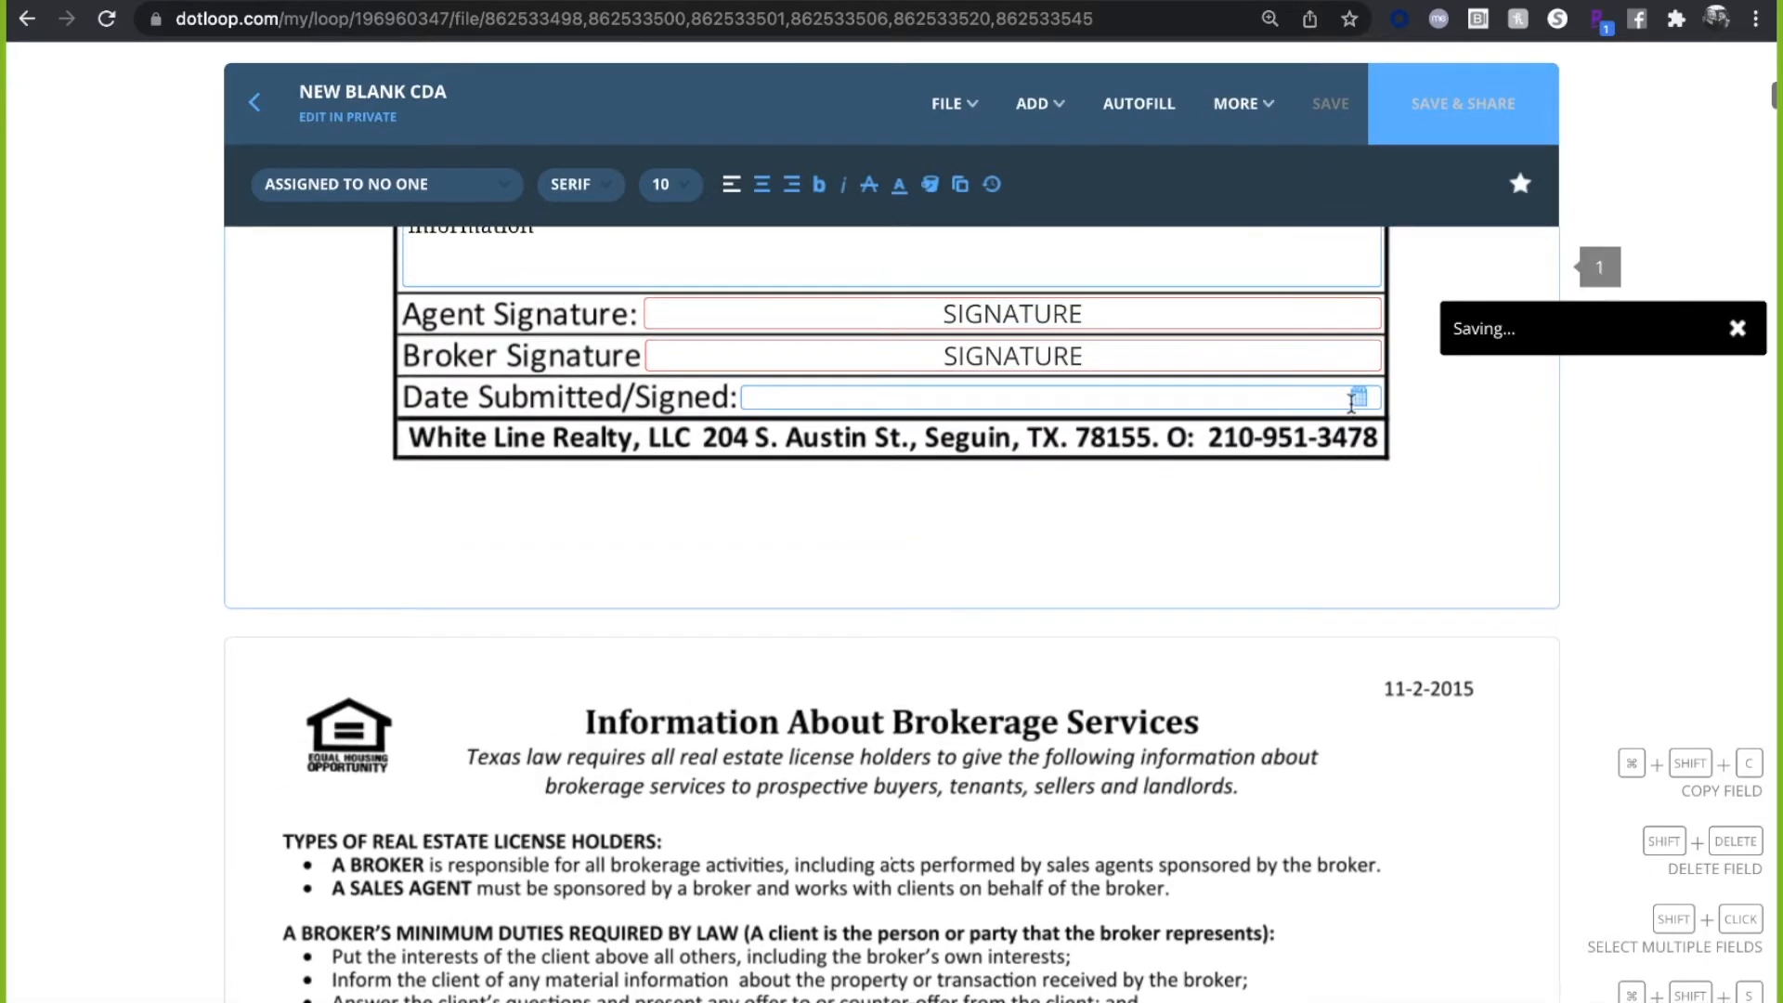
pyautogui.scroll(-3, 1499, 467)
pyautogui.scroll(-5, 1497, 460)
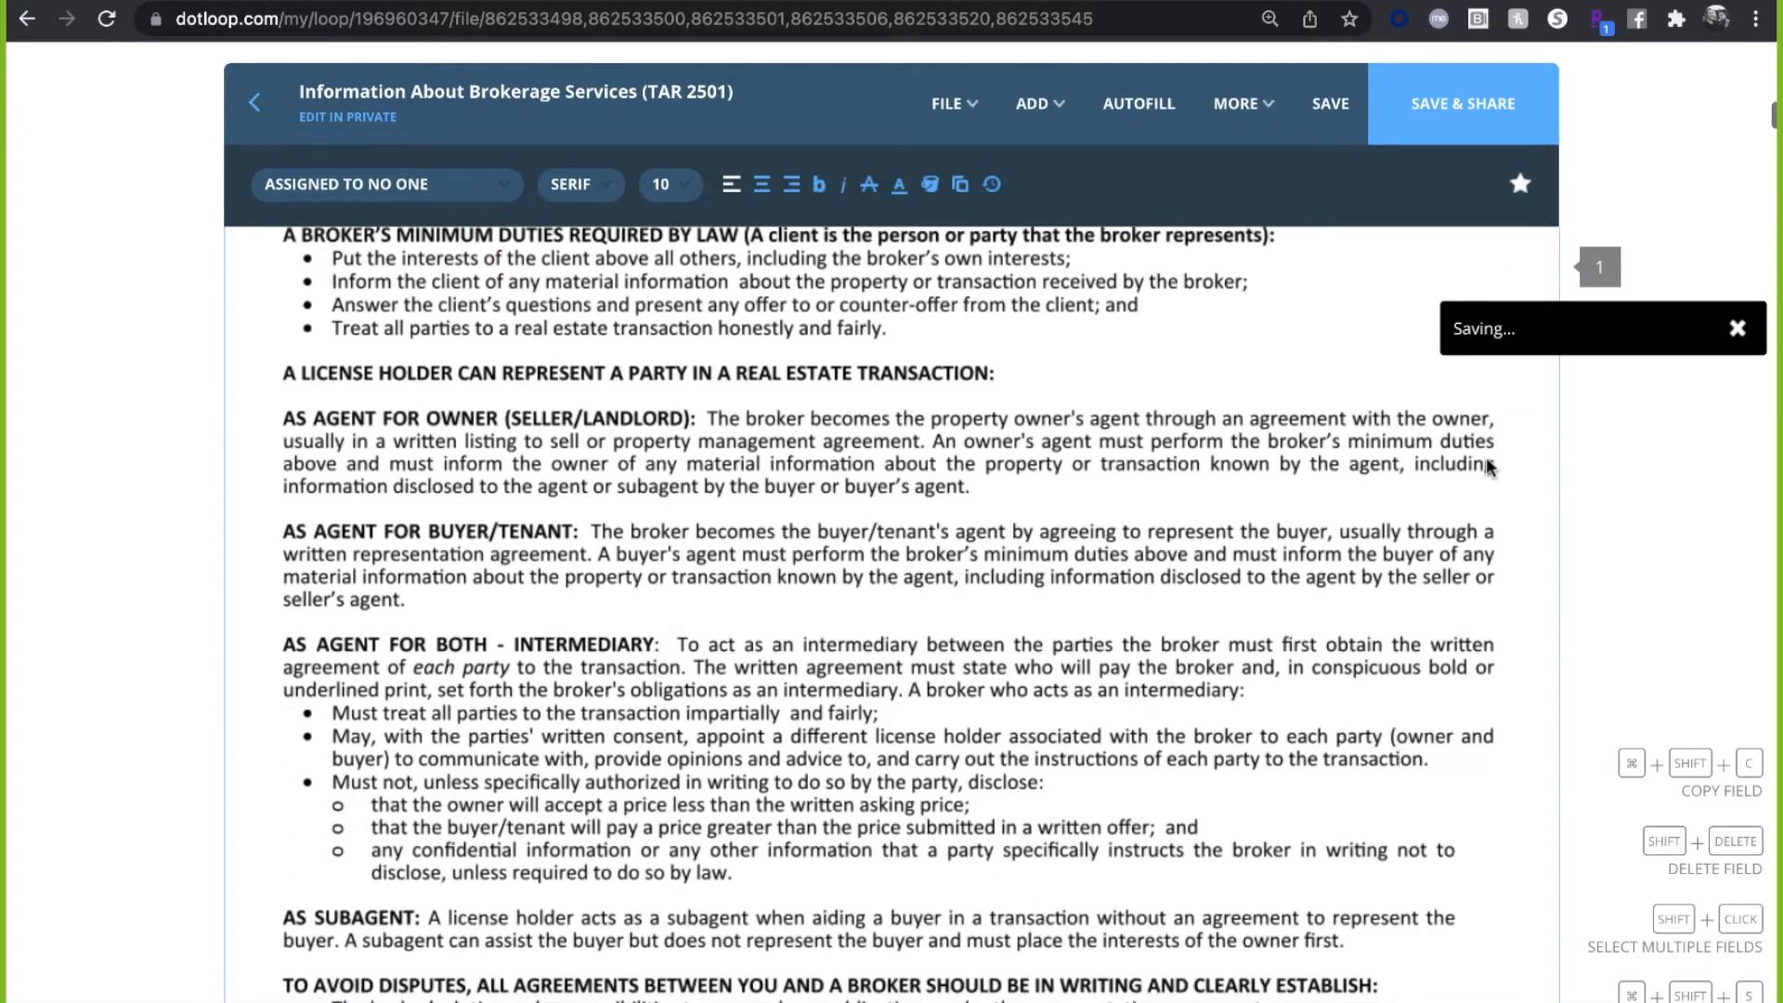
pyautogui.scroll(-2, 1485, 464)
pyautogui.scroll(-2, 1486, 466)
pyautogui.scroll(-3, 1485, 467)
pyautogui.scroll(8, 1483, 467)
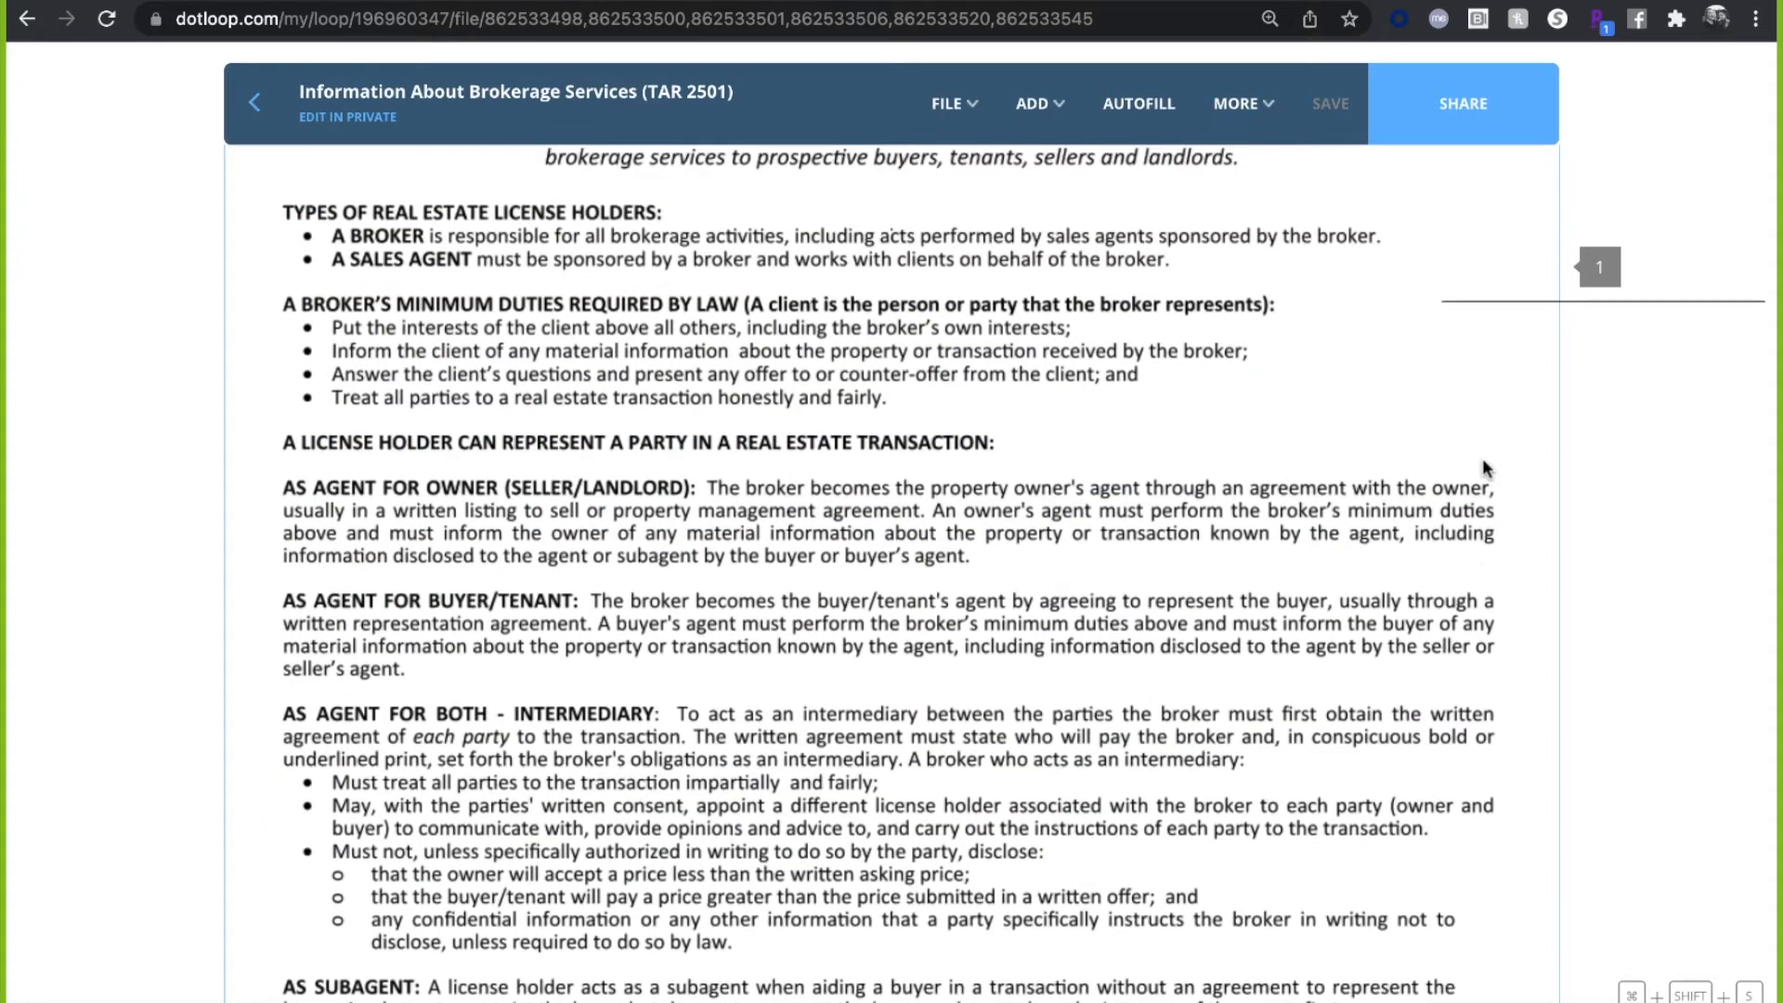
pyautogui.scroll(7, 1482, 463)
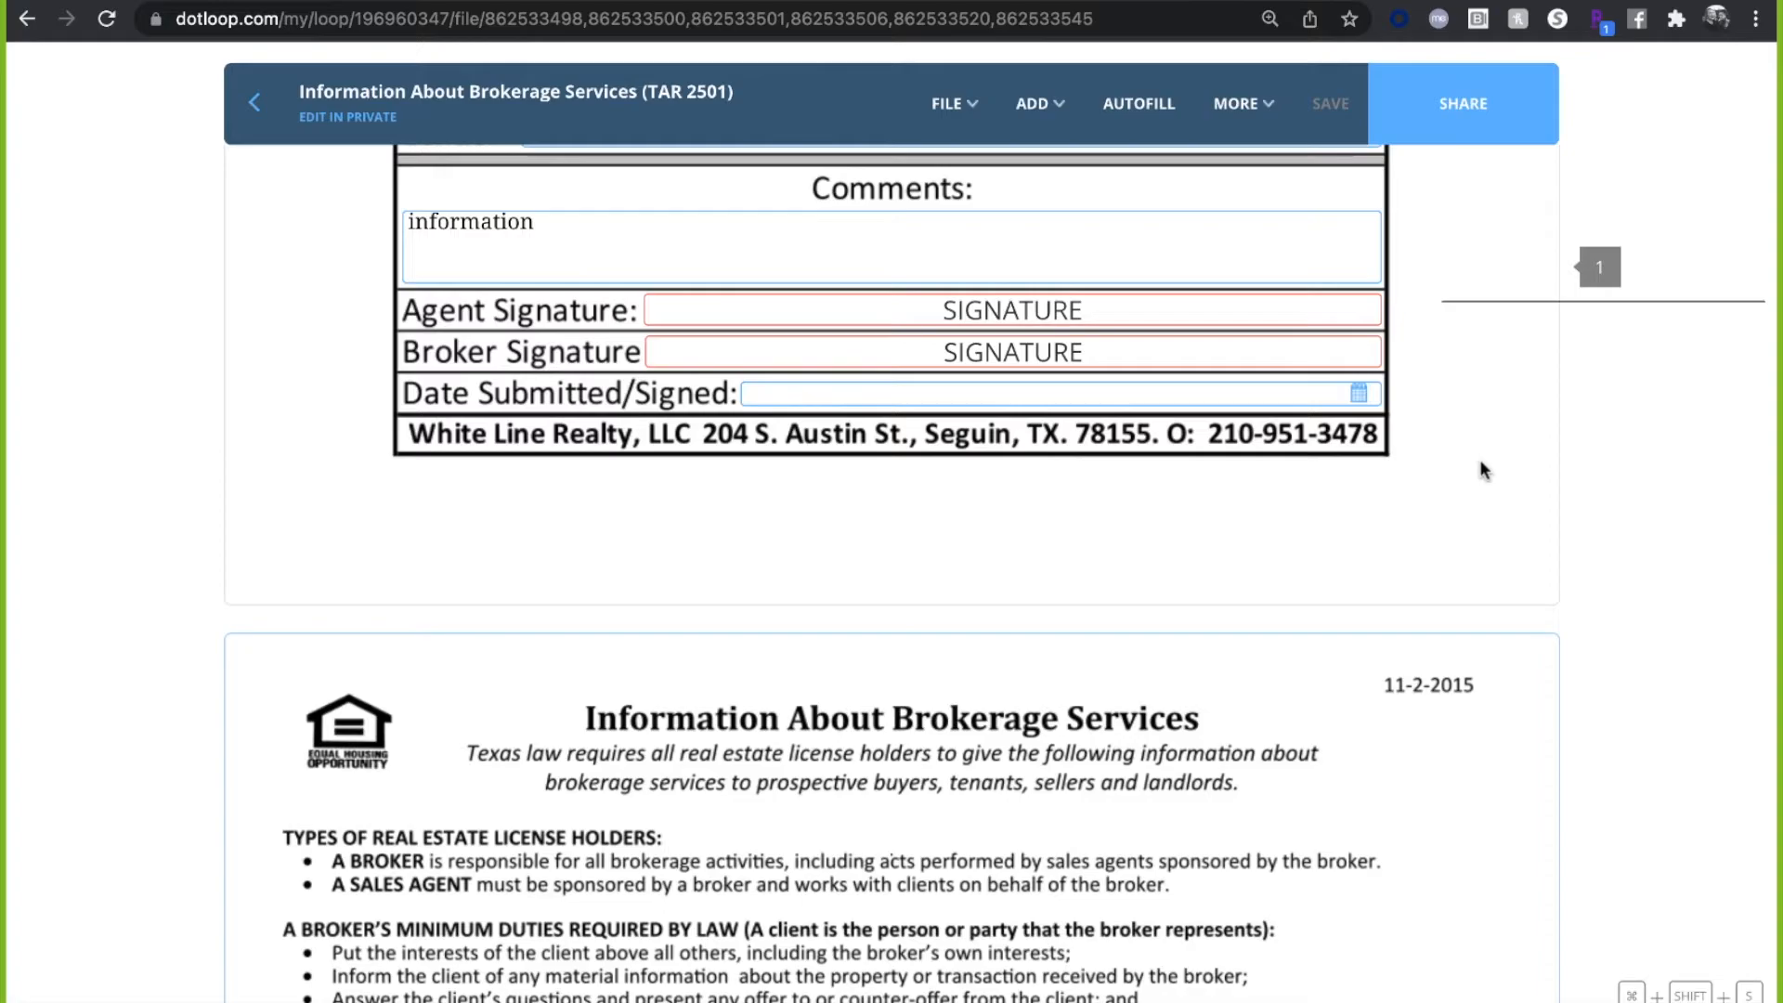
pyautogui.scroll(1, 1480, 469)
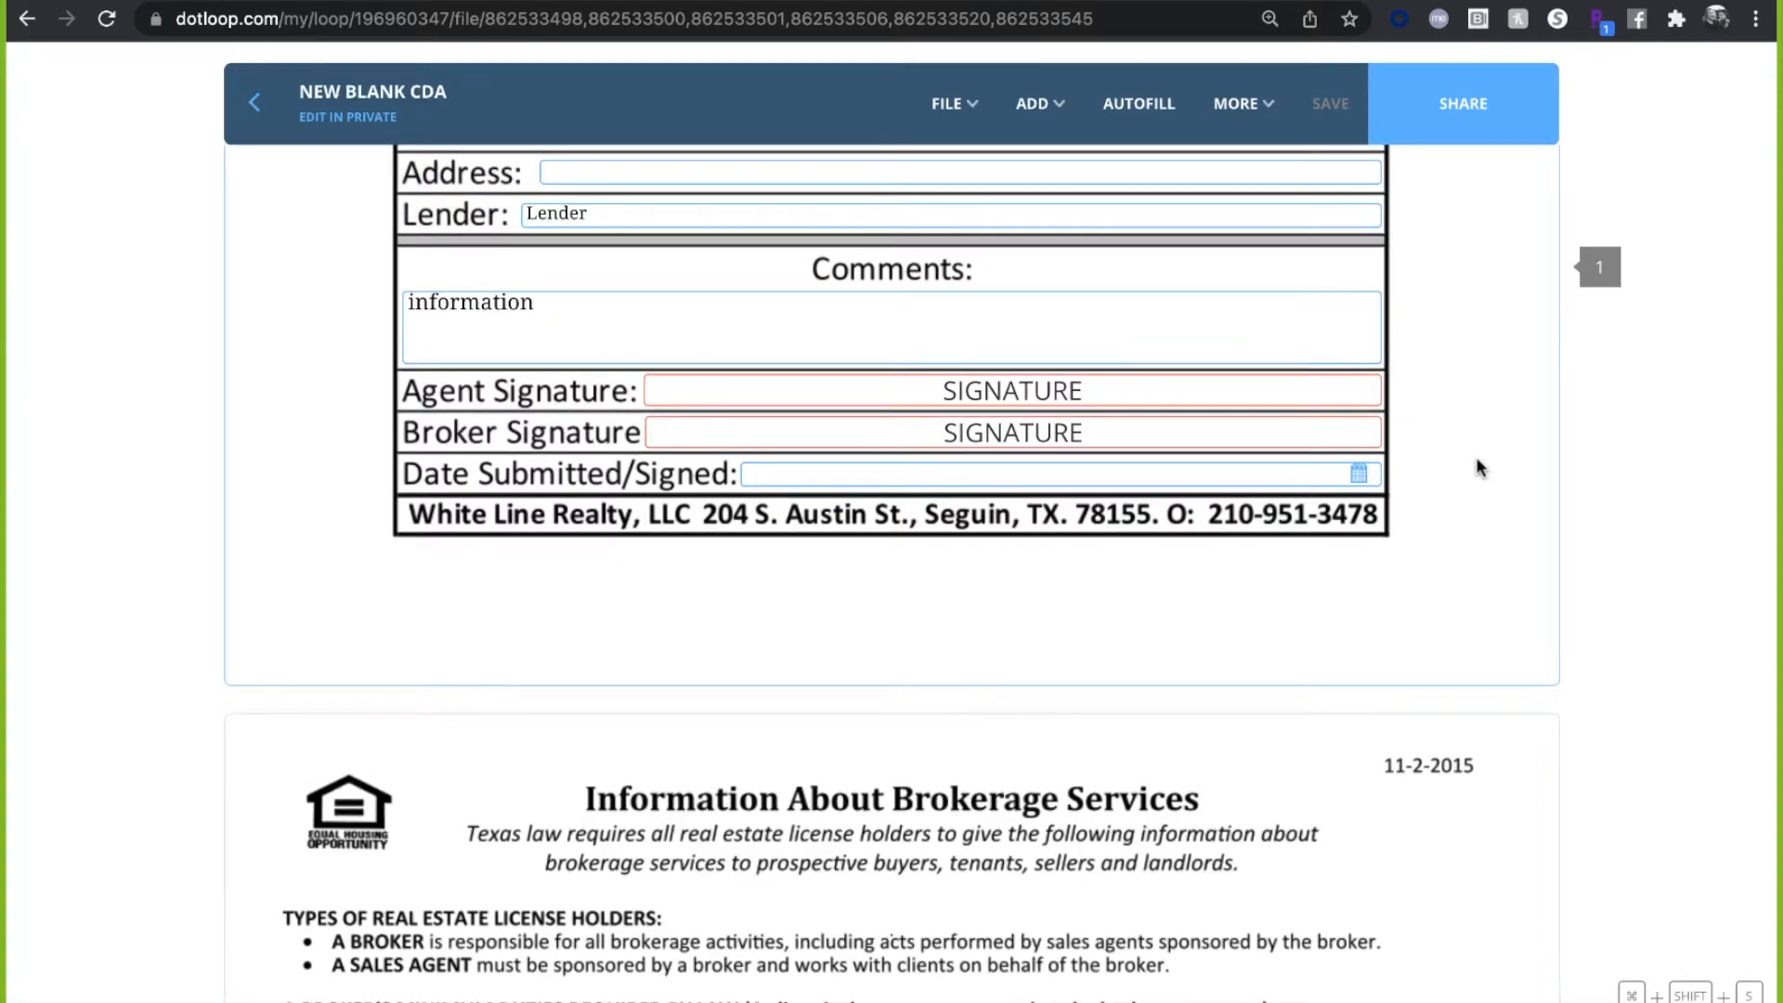
pyautogui.scroll(1, 1474, 457)
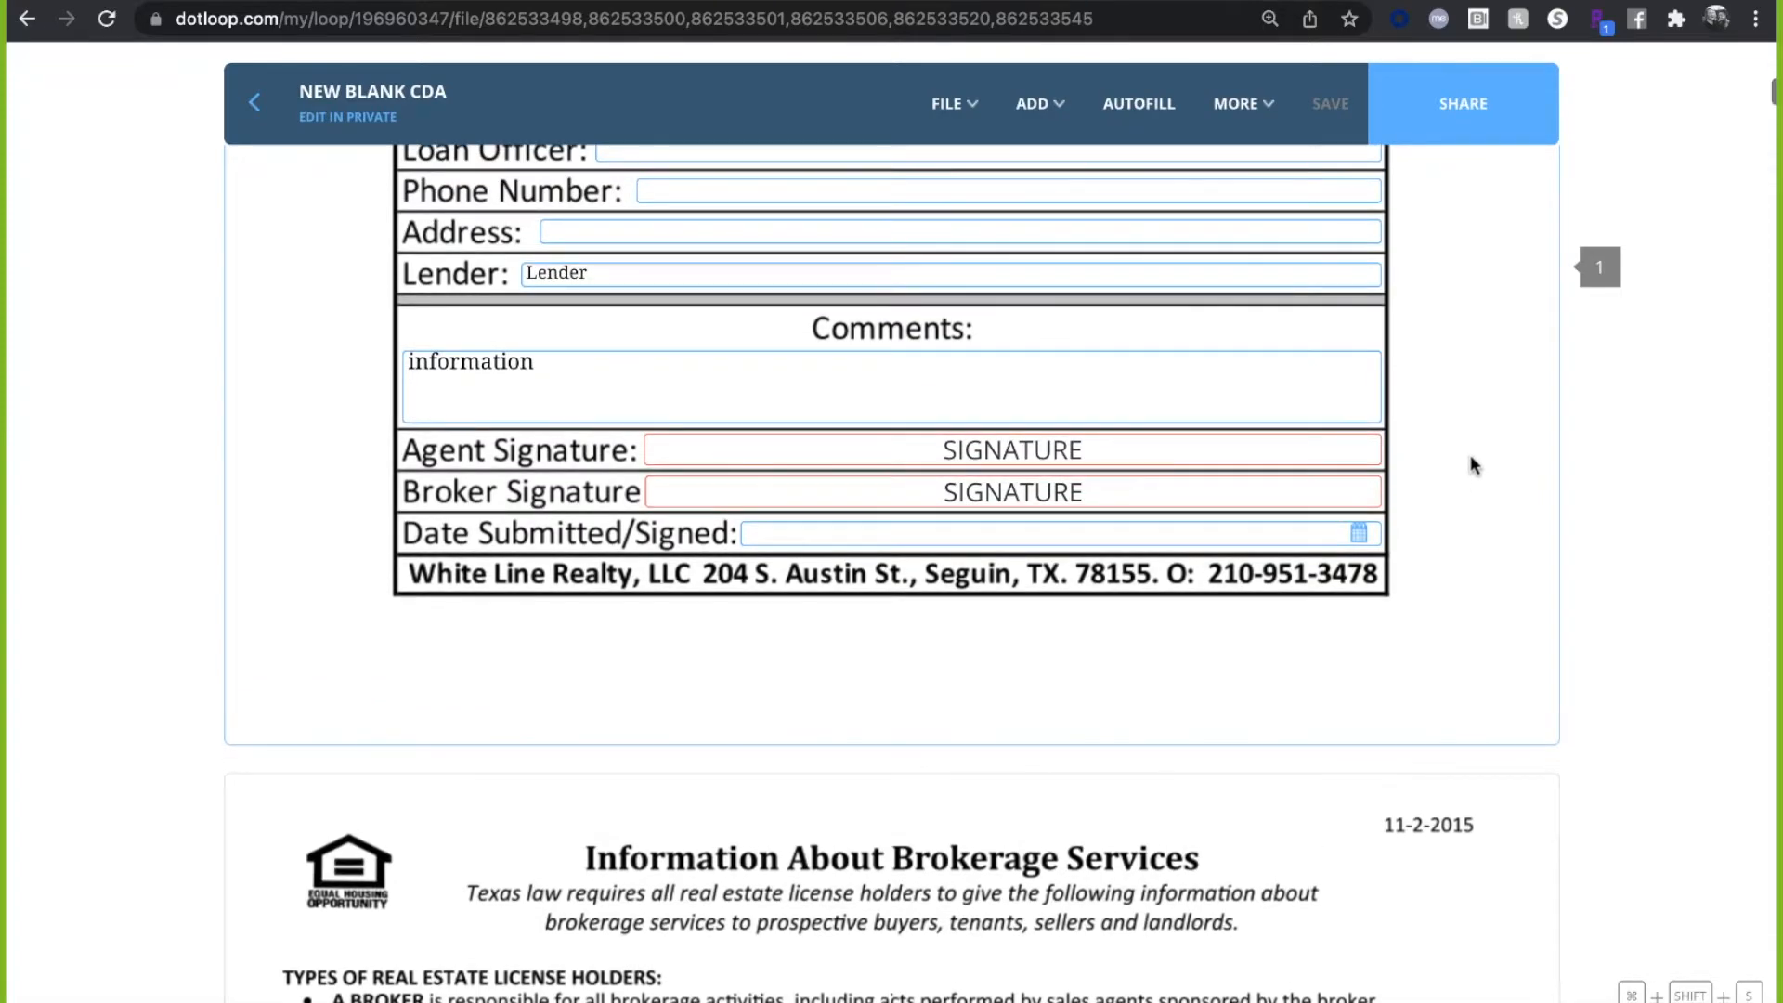
# - Assign the CDA's Agent Signature field to the listing agent
pyautogui.click(1184, 455)
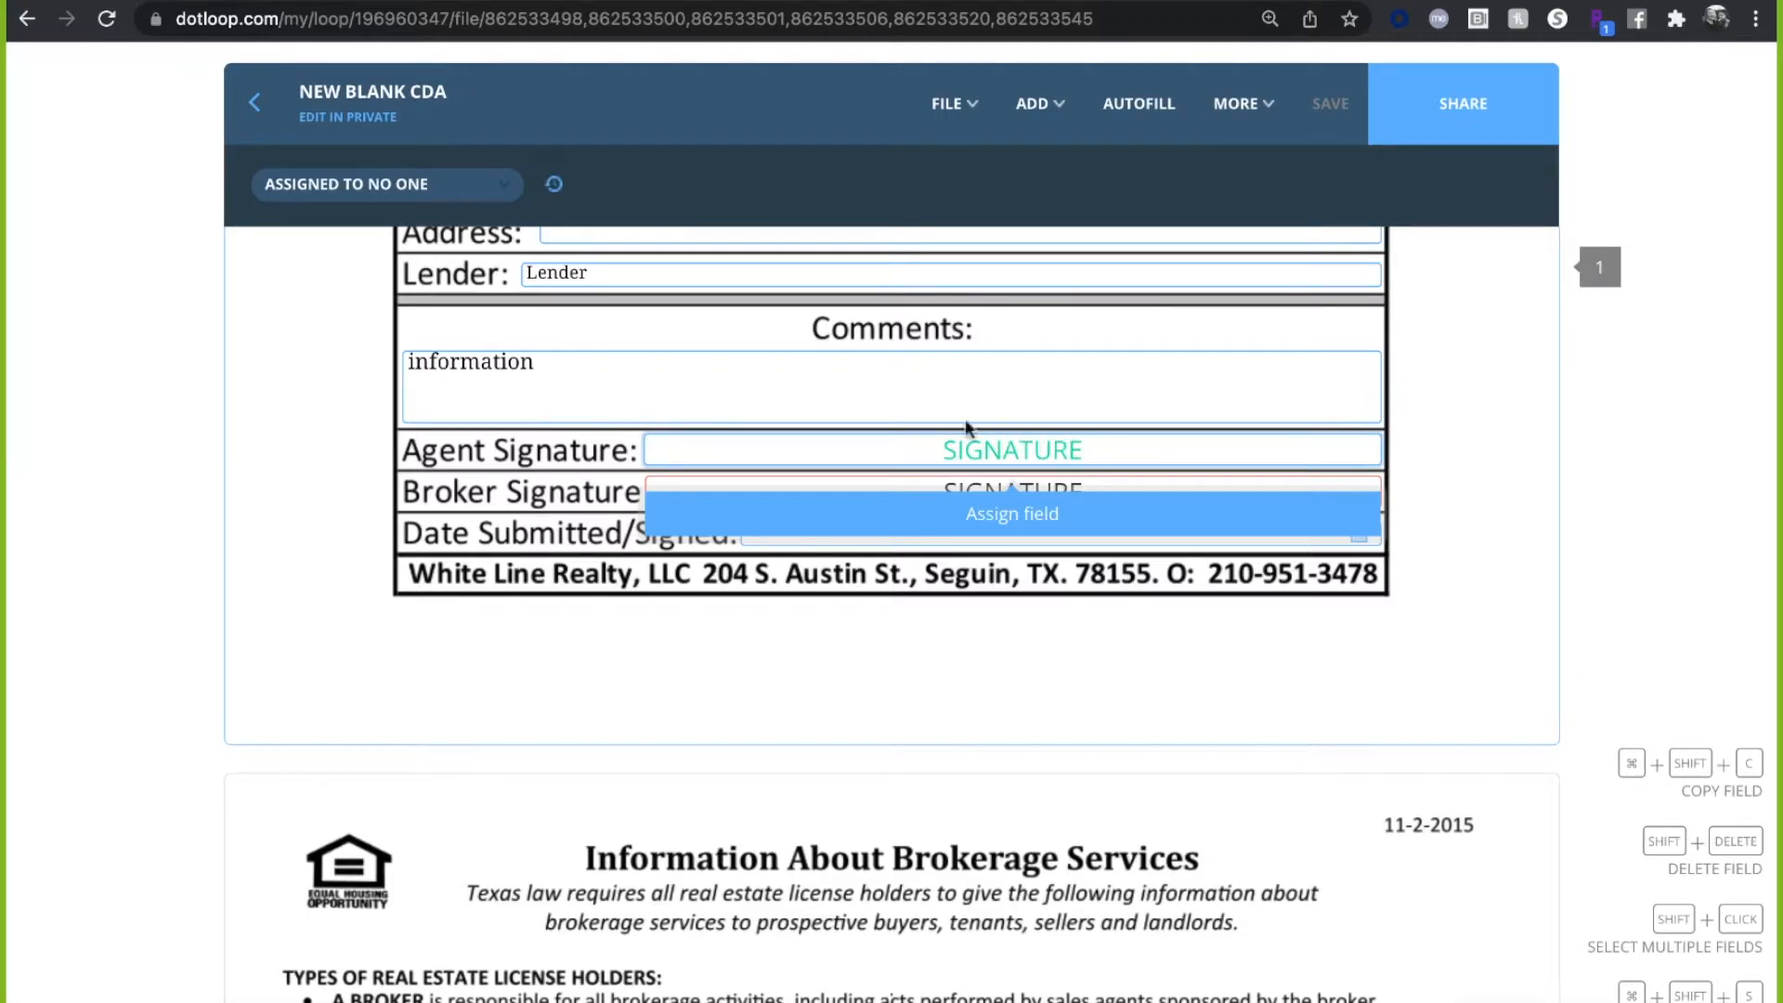
pyautogui.click(418, 185)
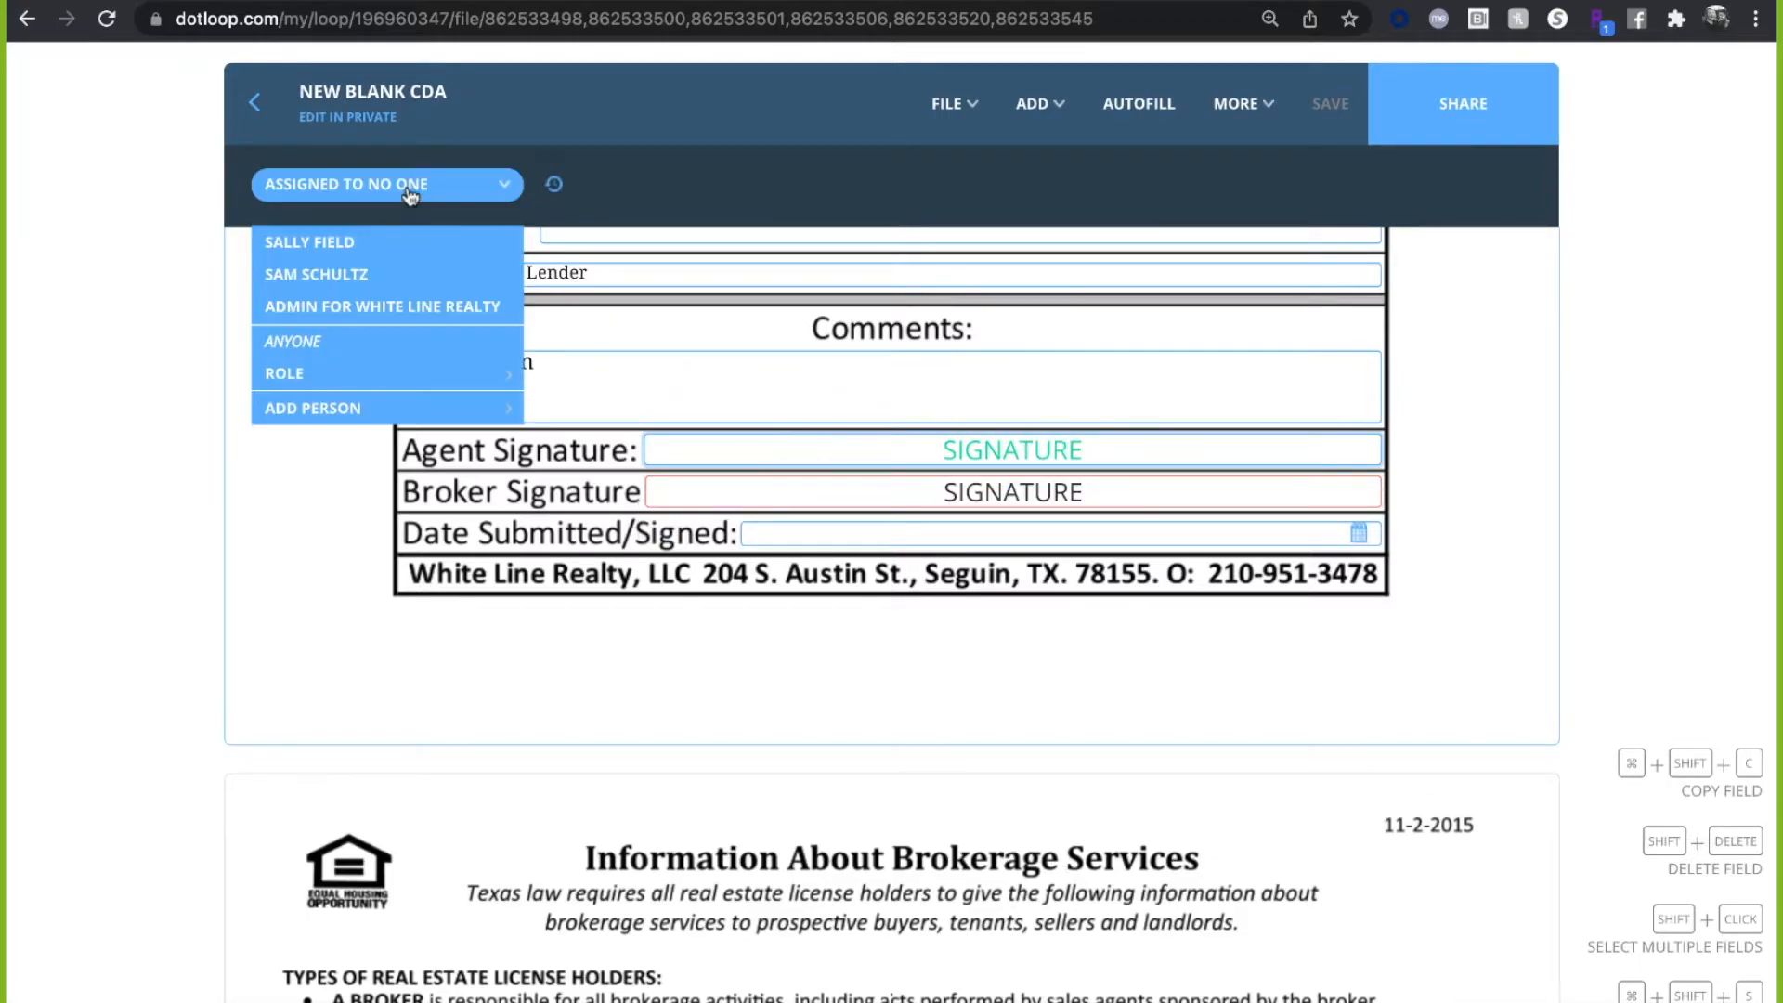
pyautogui.click(399, 272)
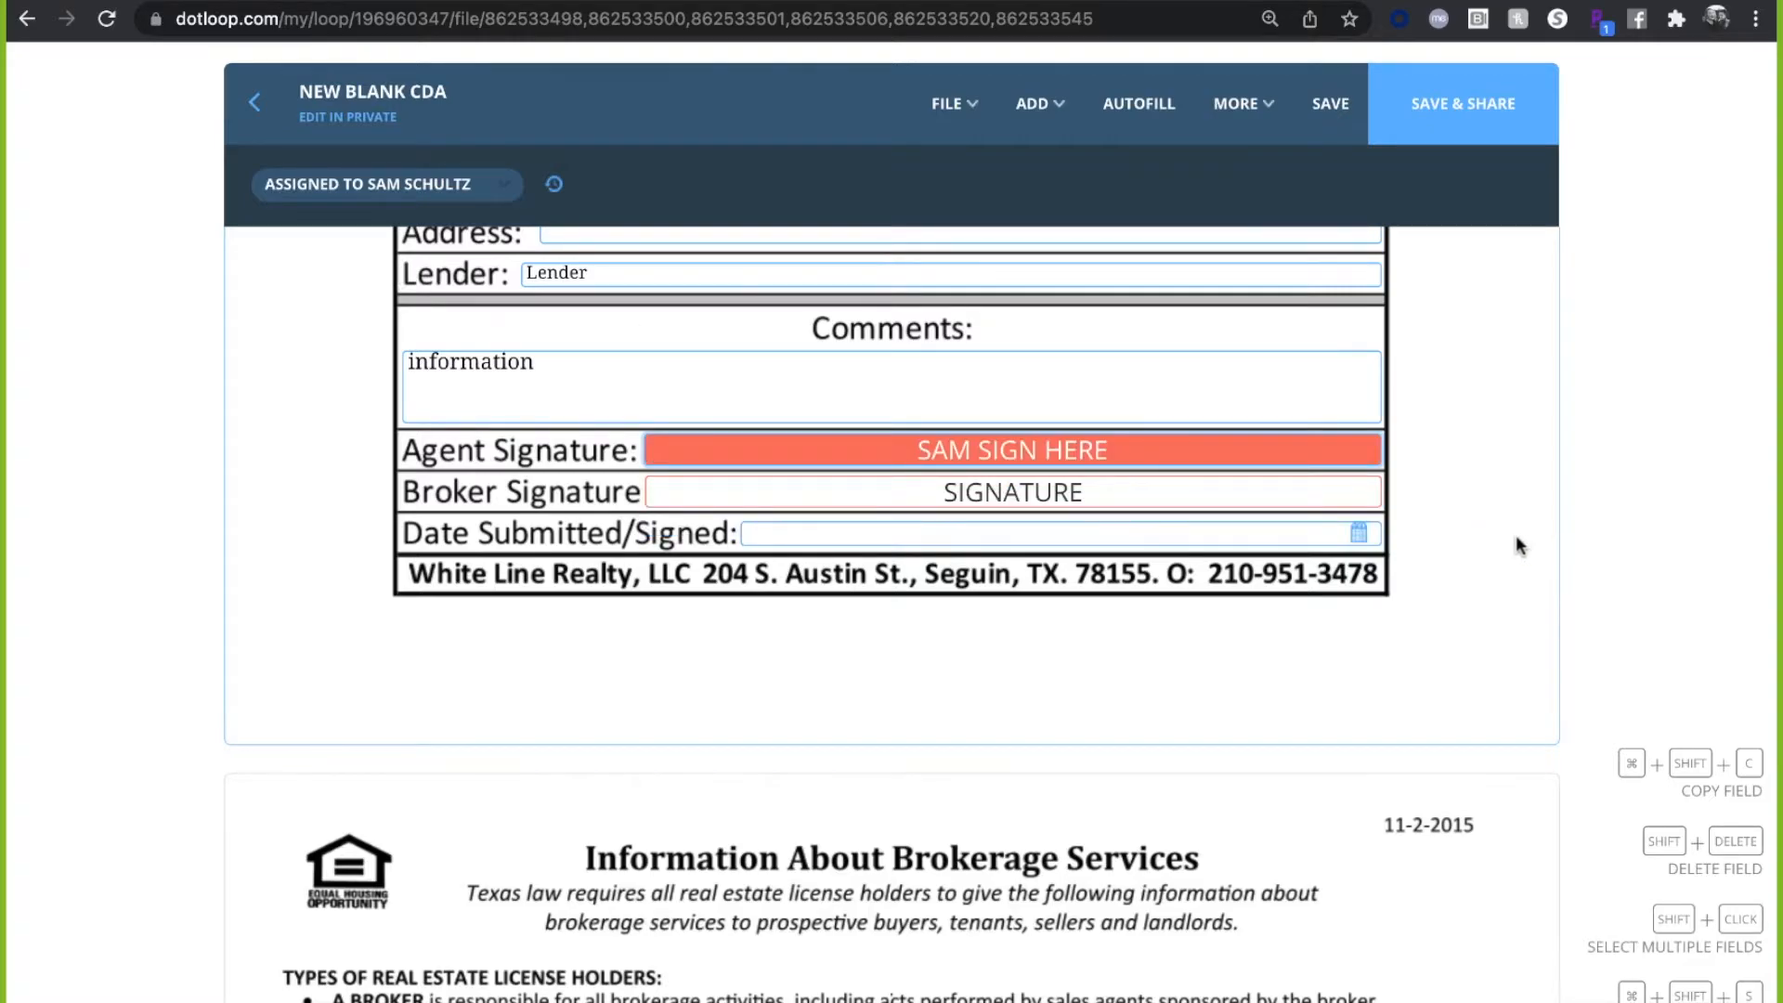
pyautogui.scroll(-3, 1514, 544)
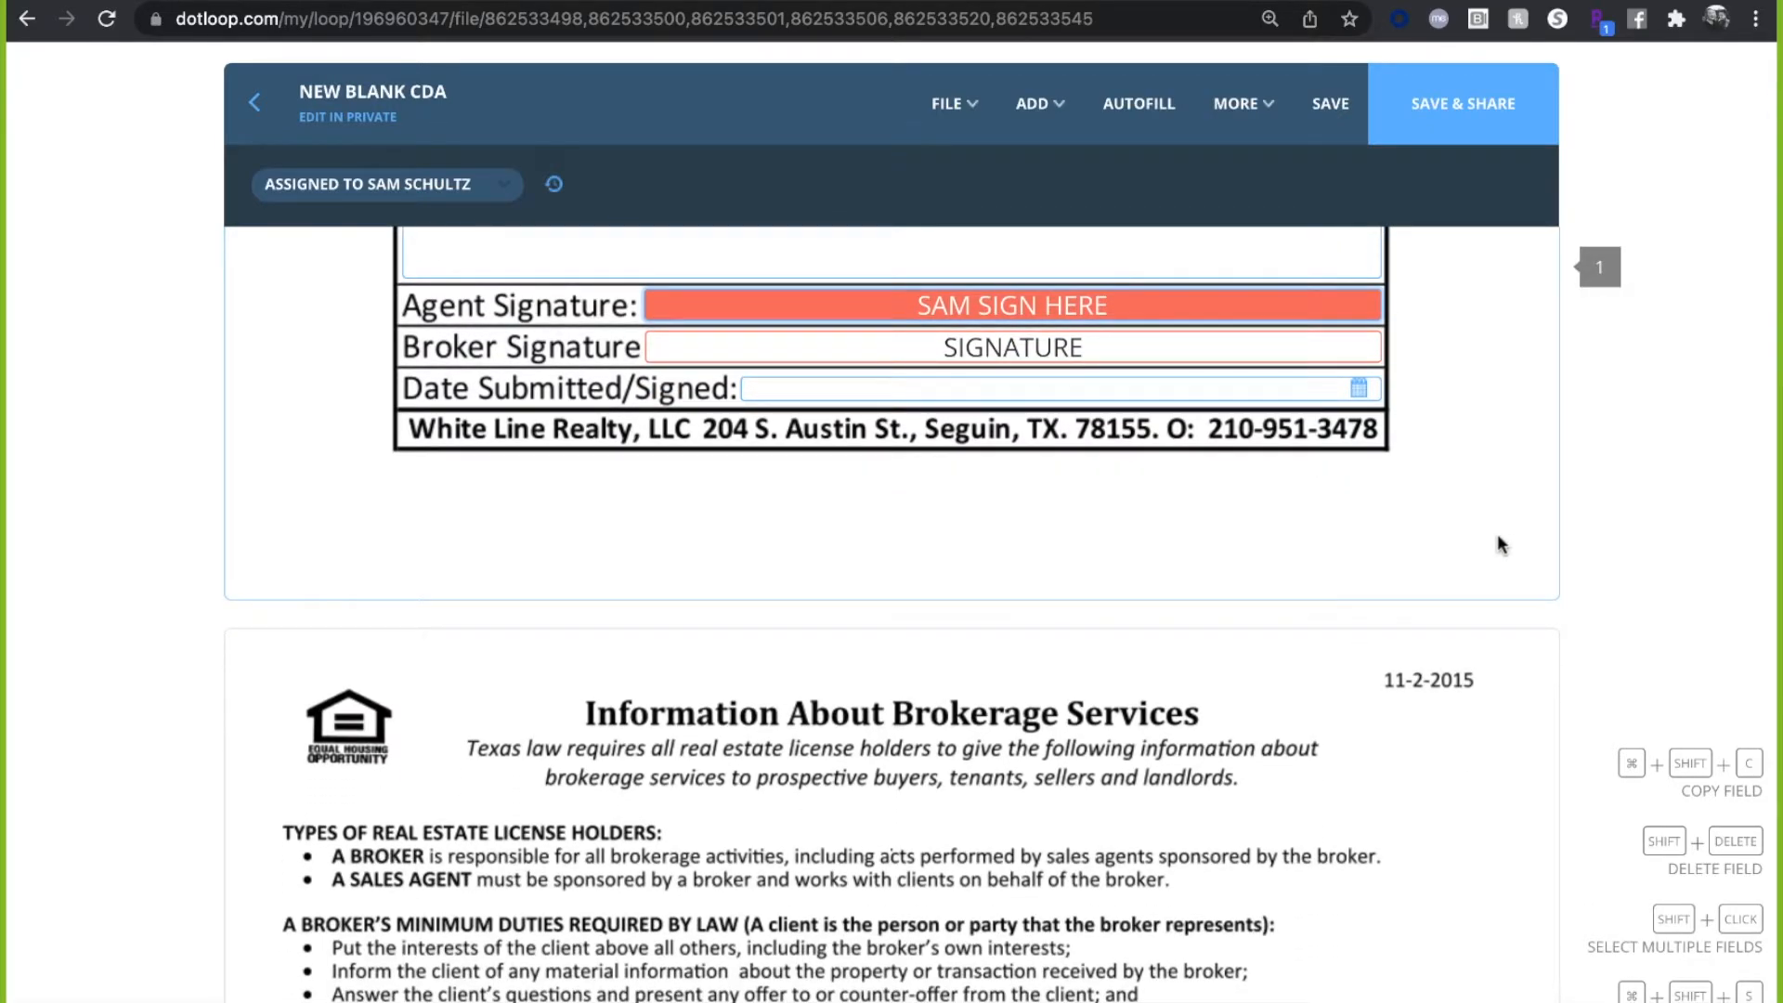
# - Scroll past the Brokerage Services page to the New Blank CDA's Agent and Broker Signature rows
pyautogui.scroll(-10, 1498, 537)
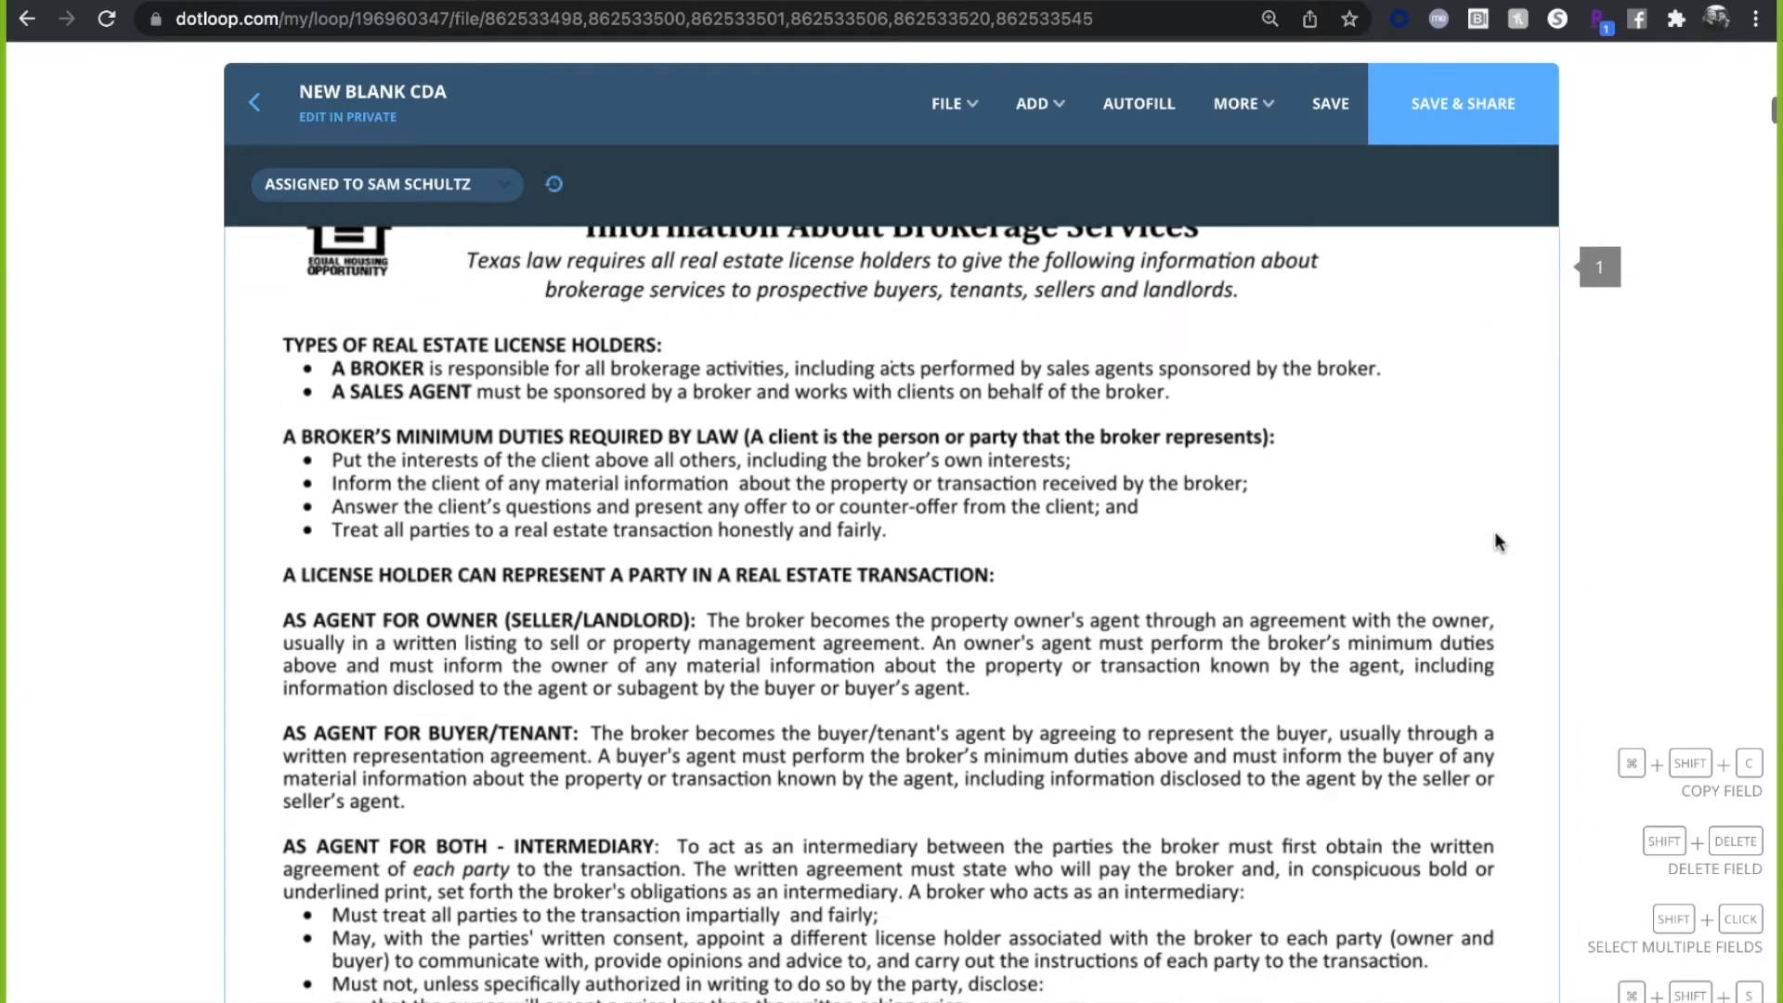
pyautogui.scroll(-14, 1495, 534)
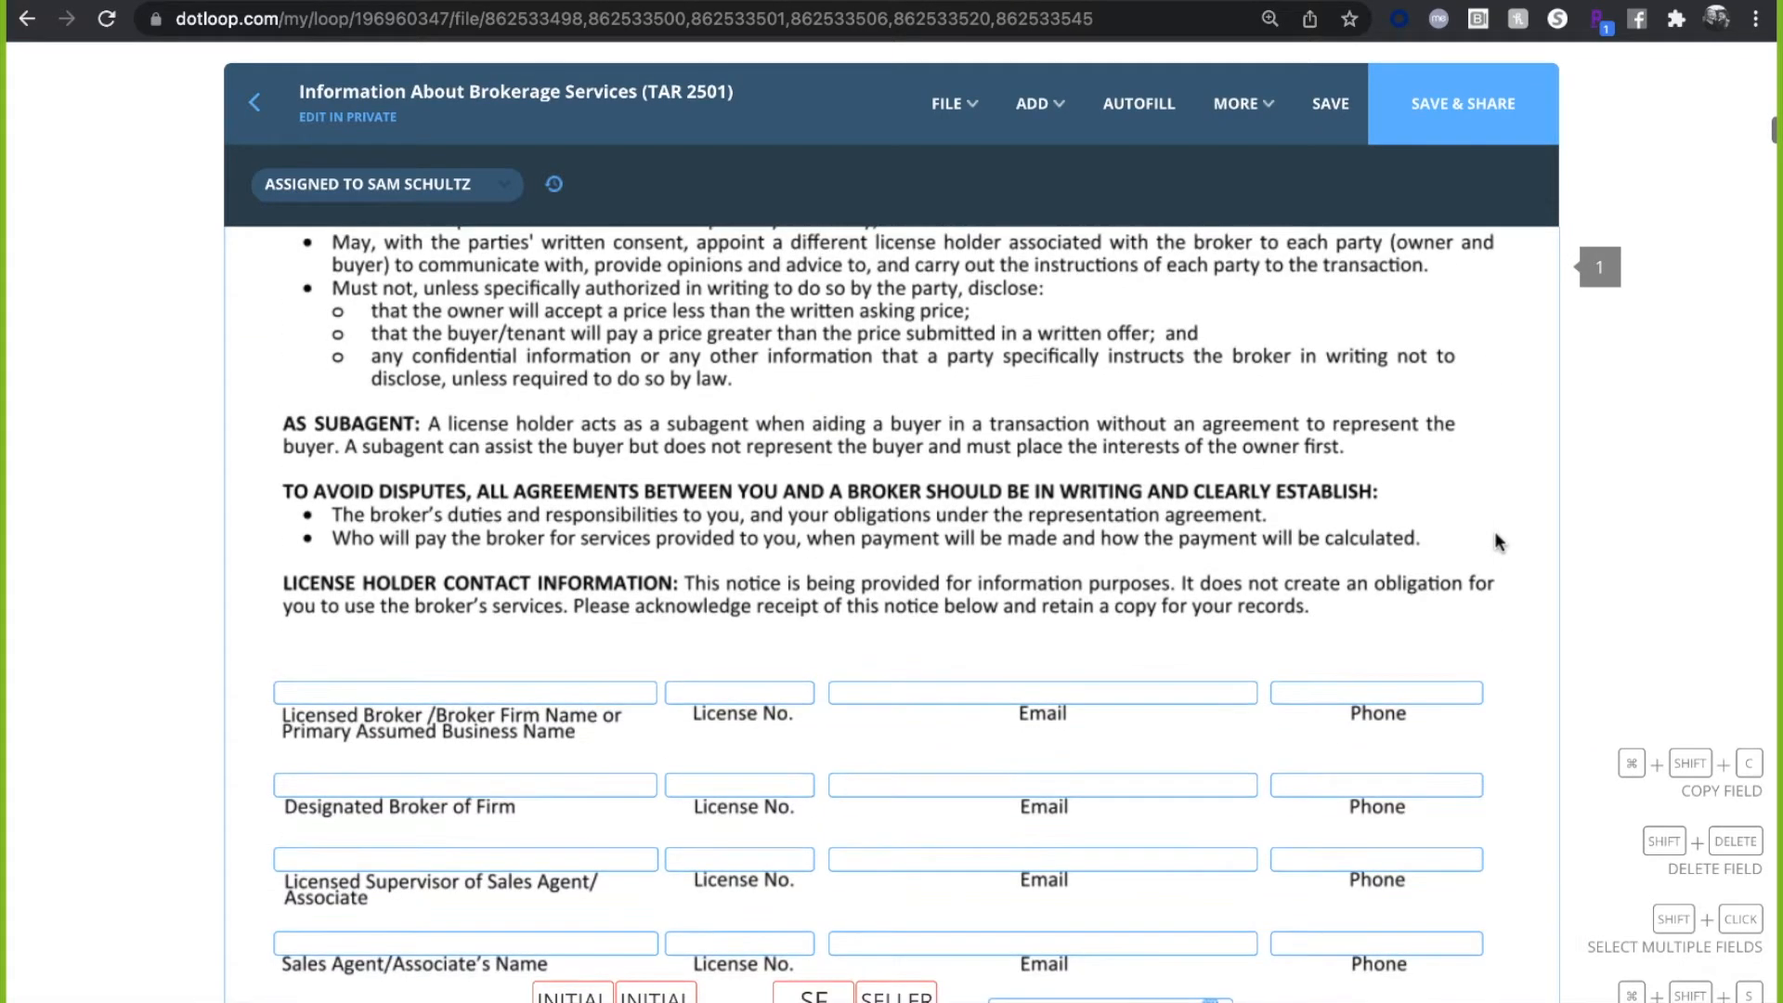
pyautogui.scroll(-6, 1495, 538)
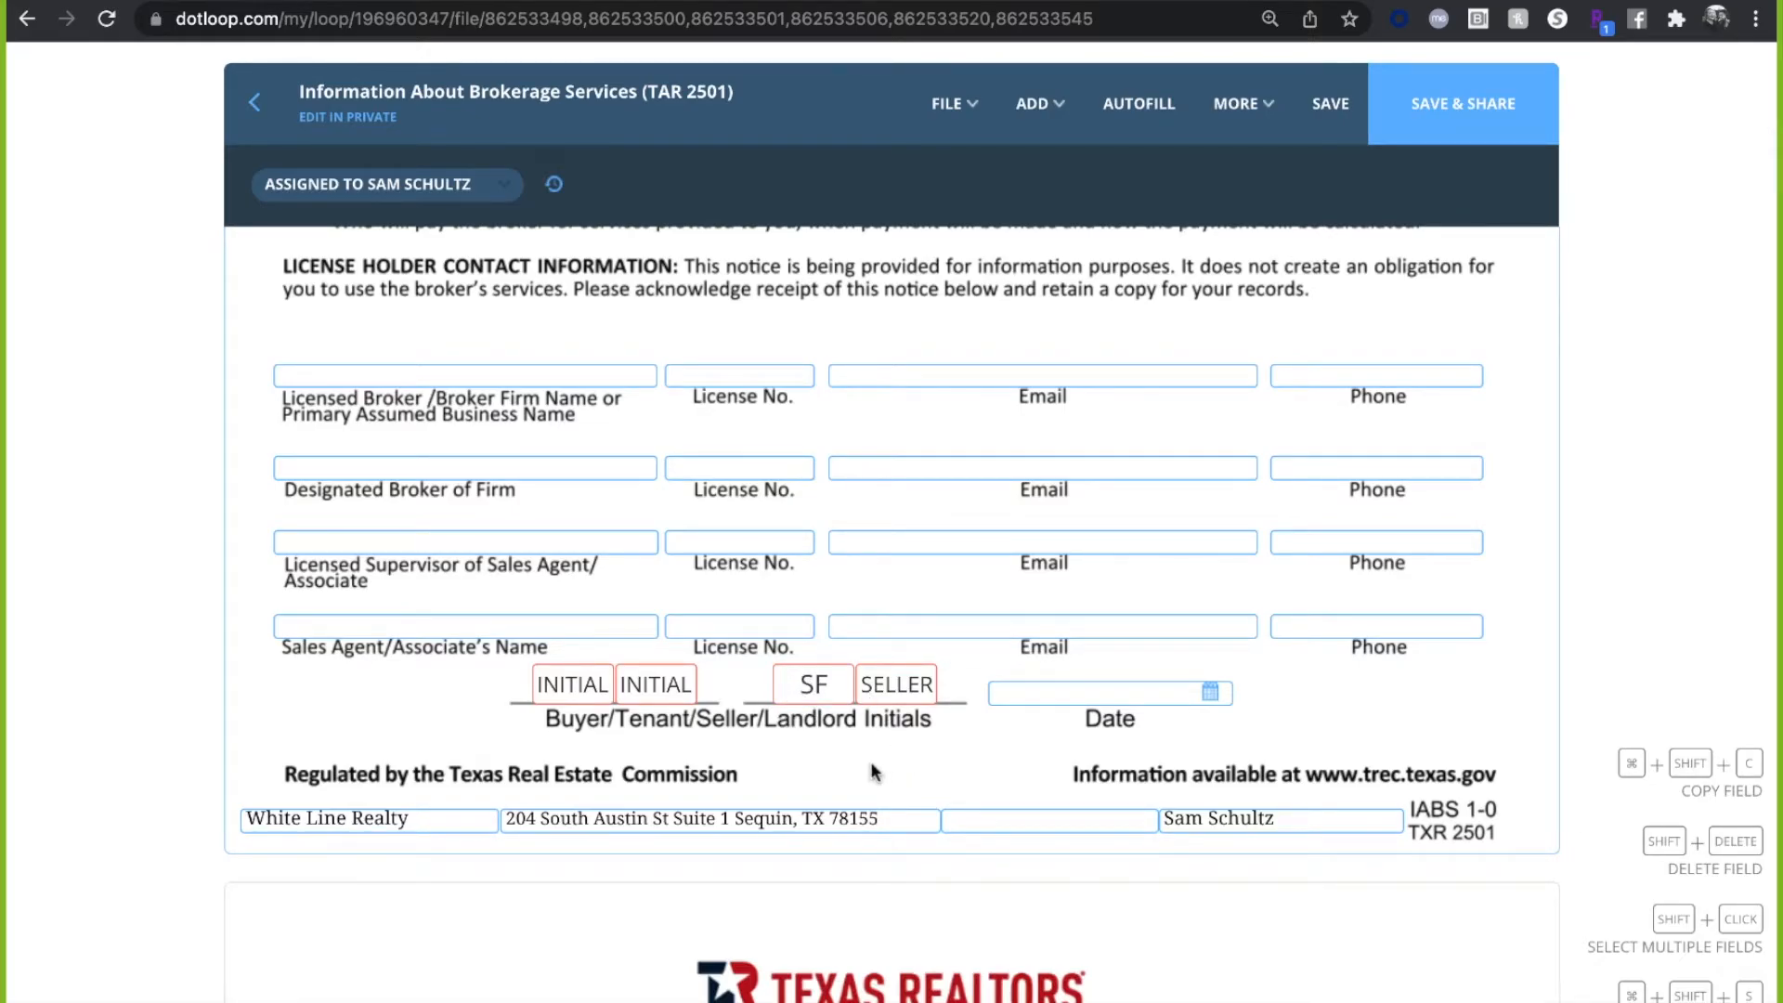
pyautogui.scroll(-4, 984, 780)
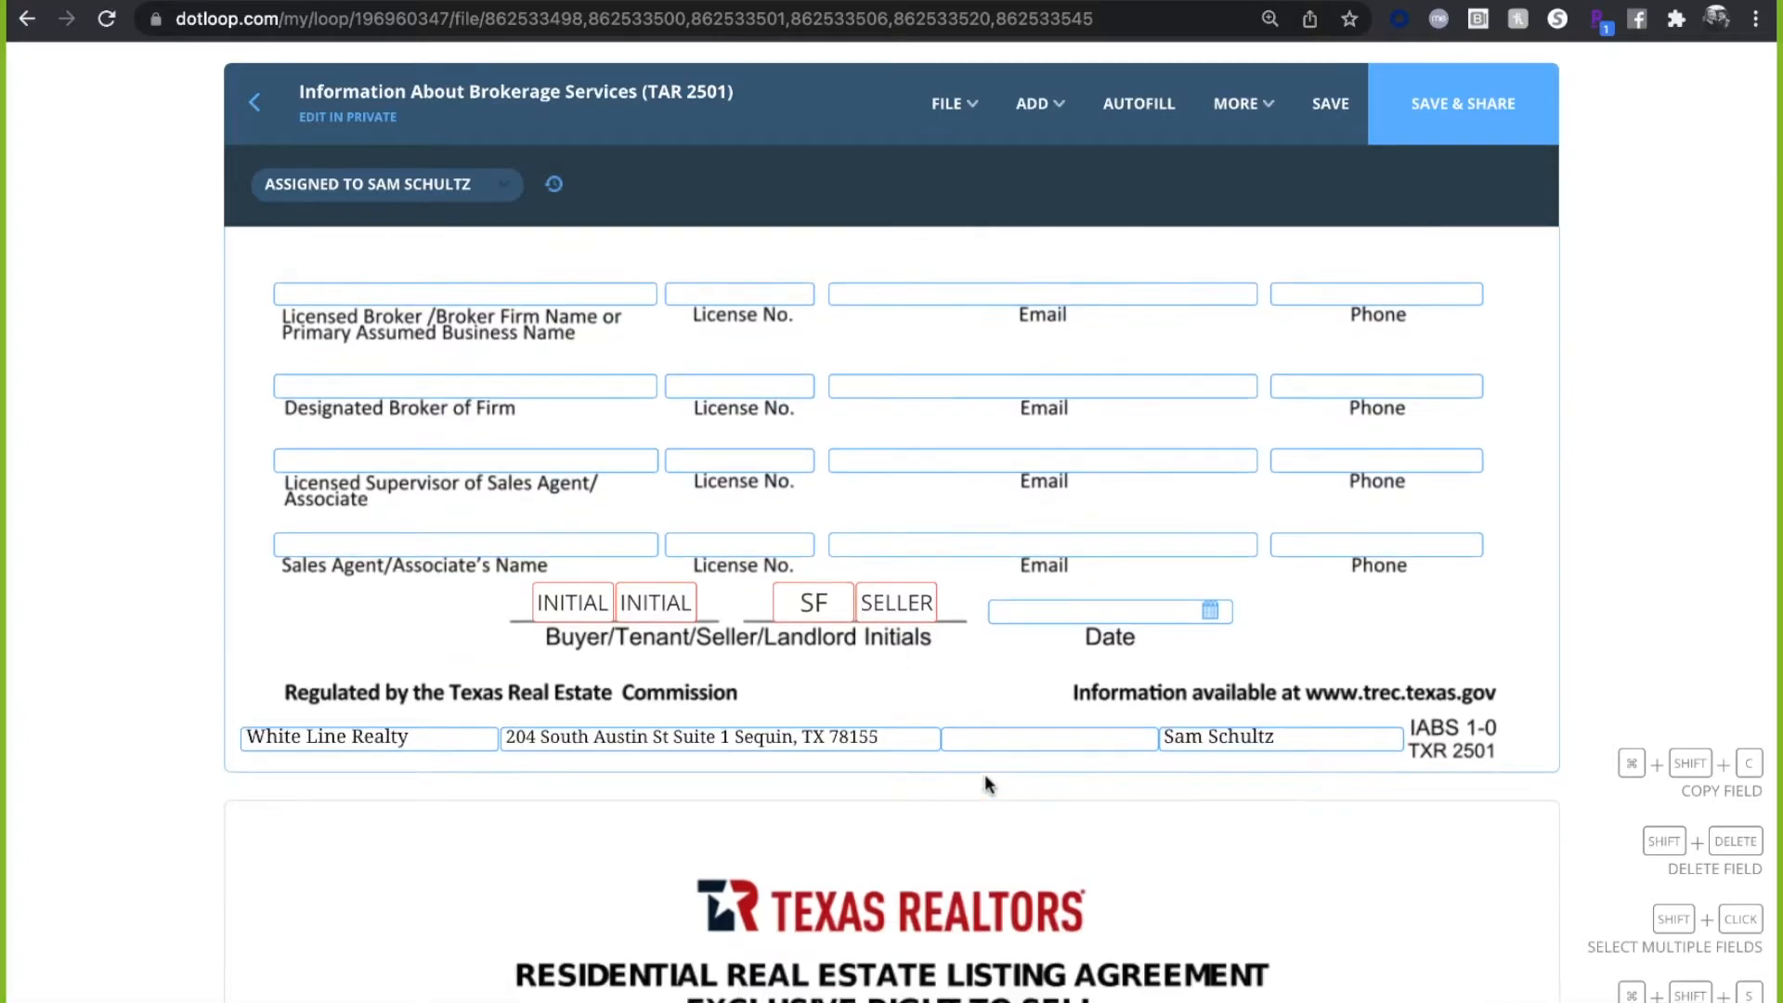
pyautogui.scroll(-5, 984, 778)
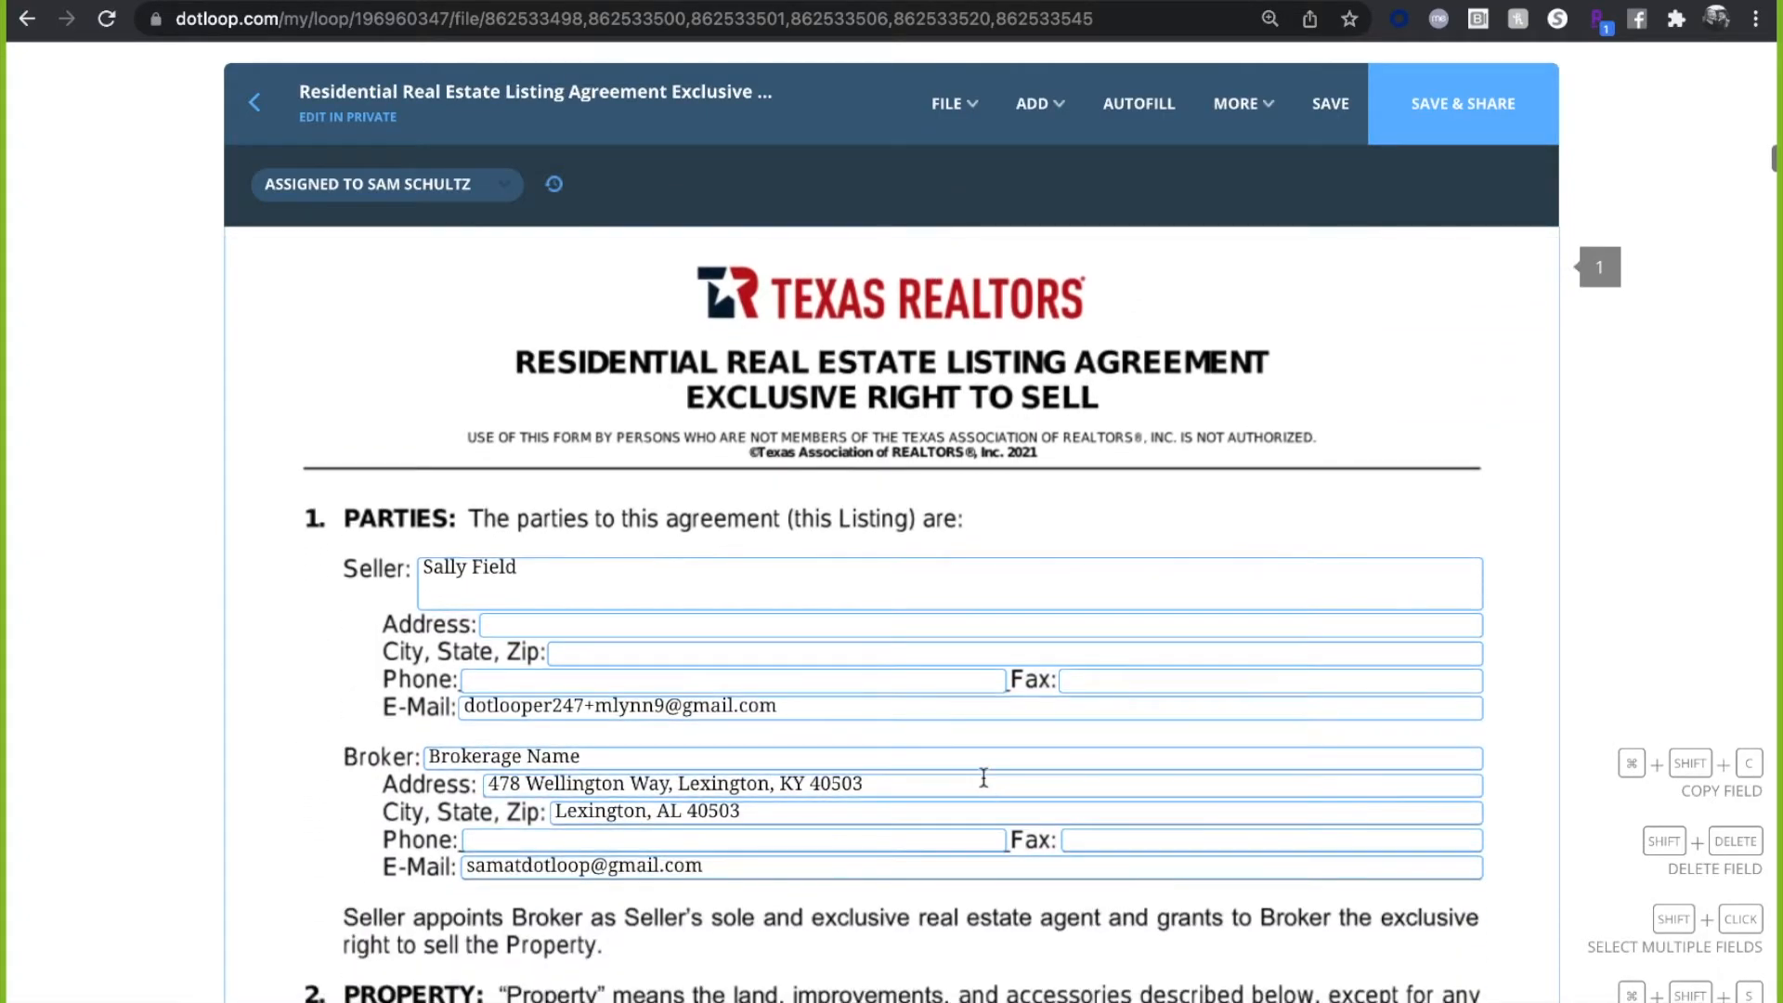
pyautogui.scroll(-6, 984, 785)
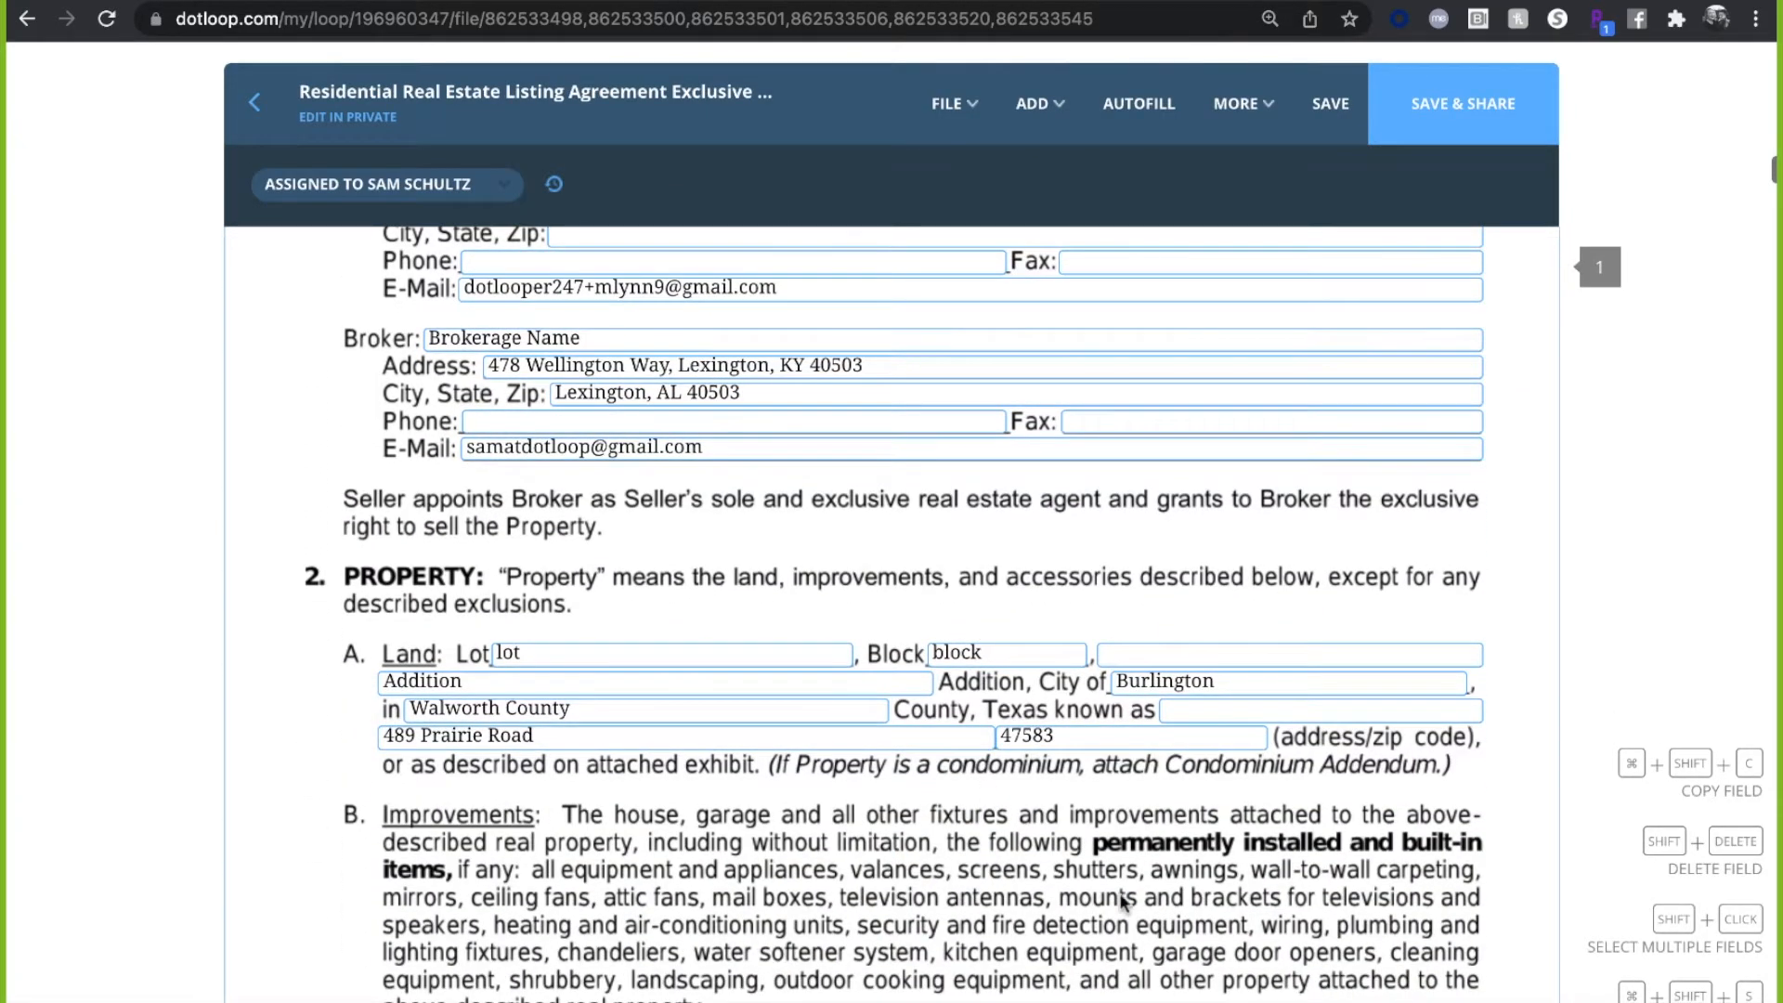
pyautogui.scroll(1, 1119, 899)
pyautogui.scroll(-5, 1117, 899)
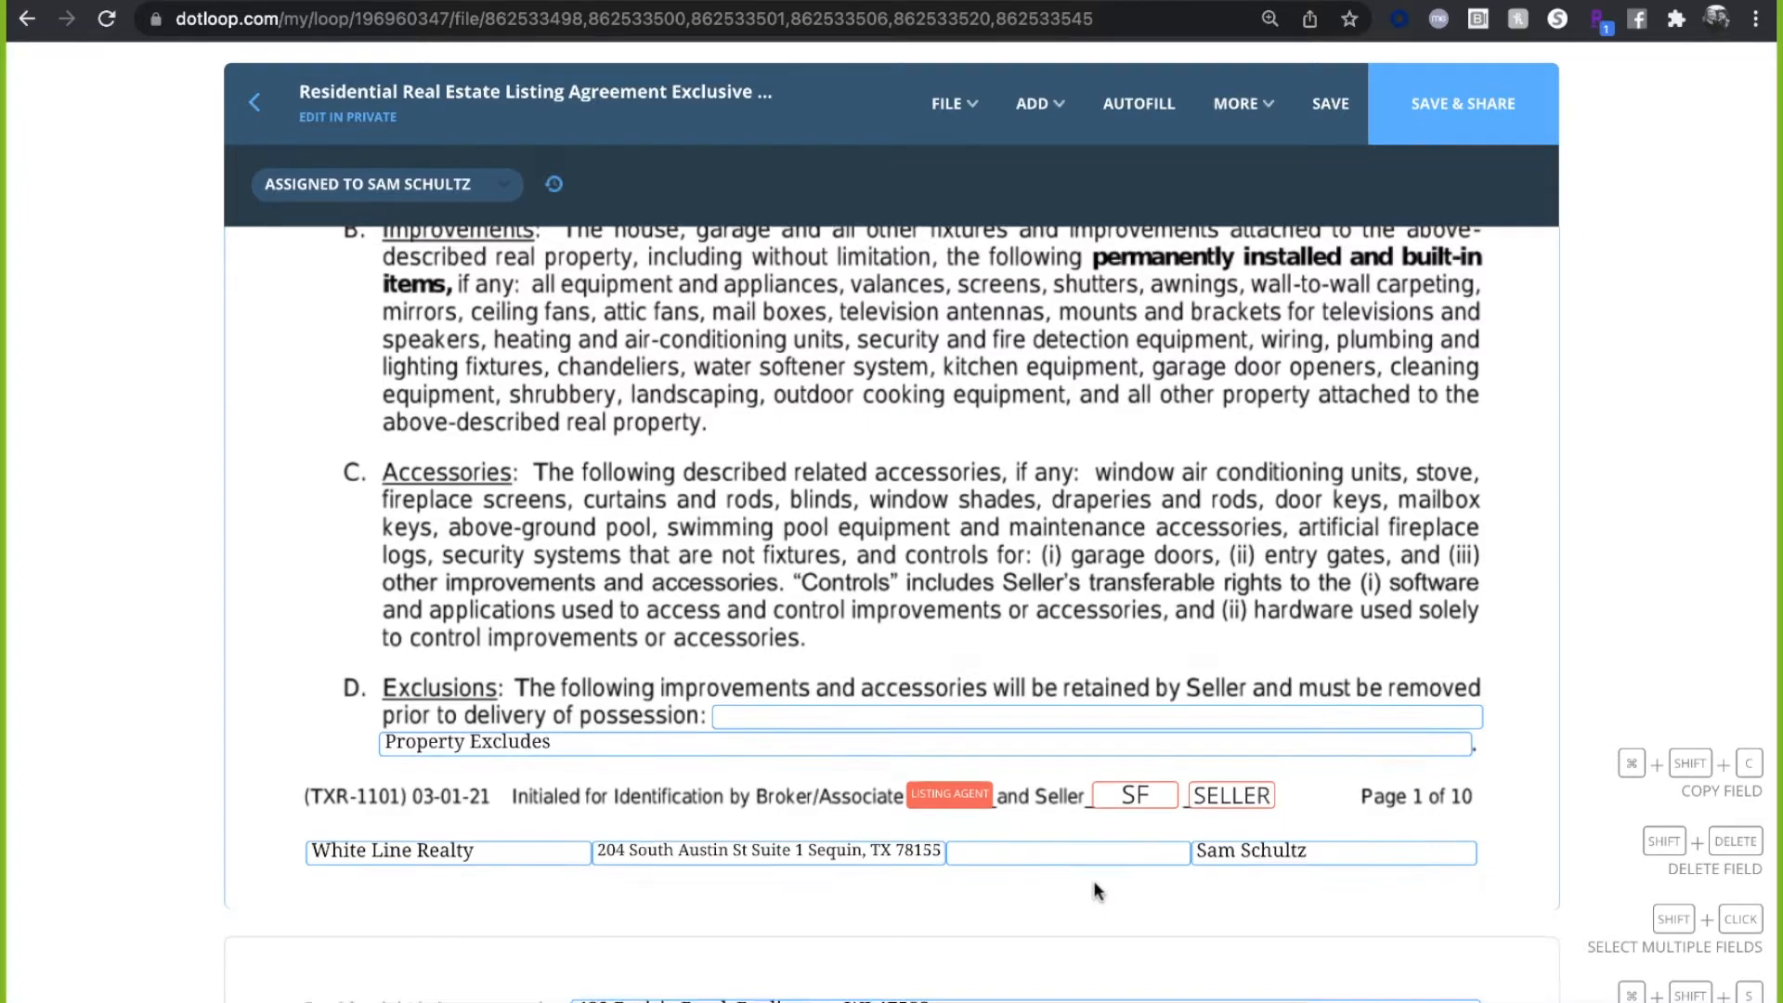
pyautogui.scroll(-3, 1094, 878)
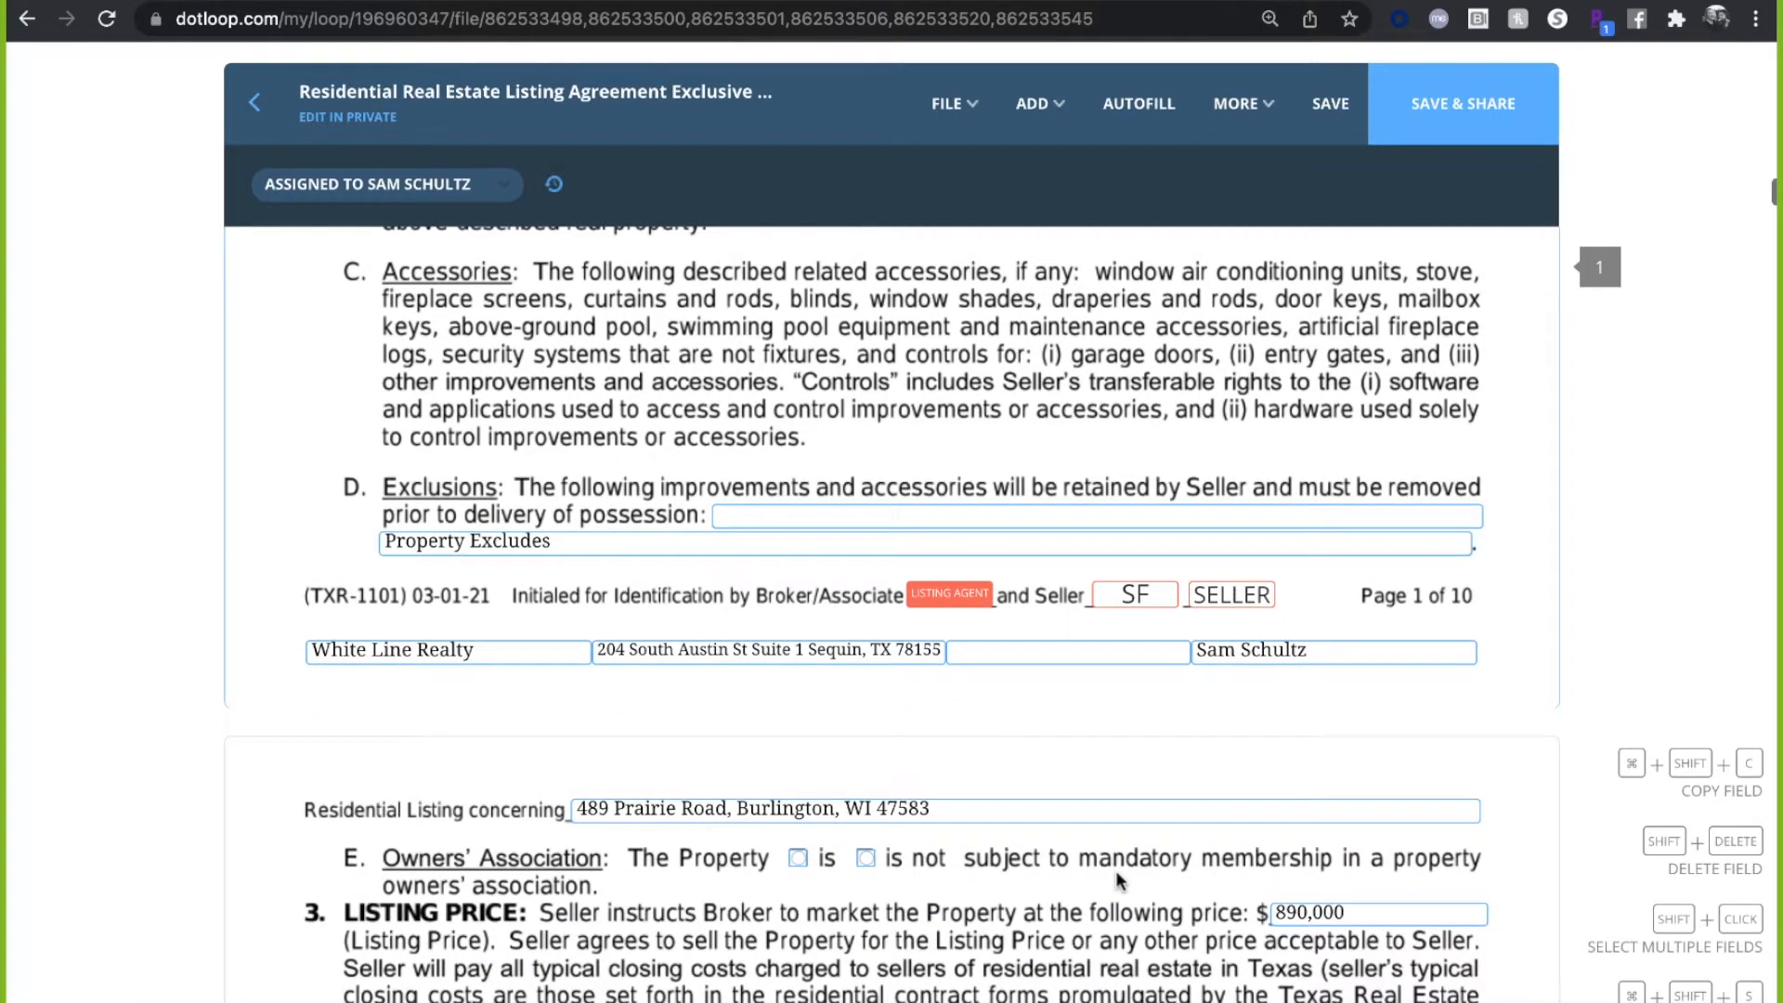
pyautogui.scroll(-5, 1116, 878)
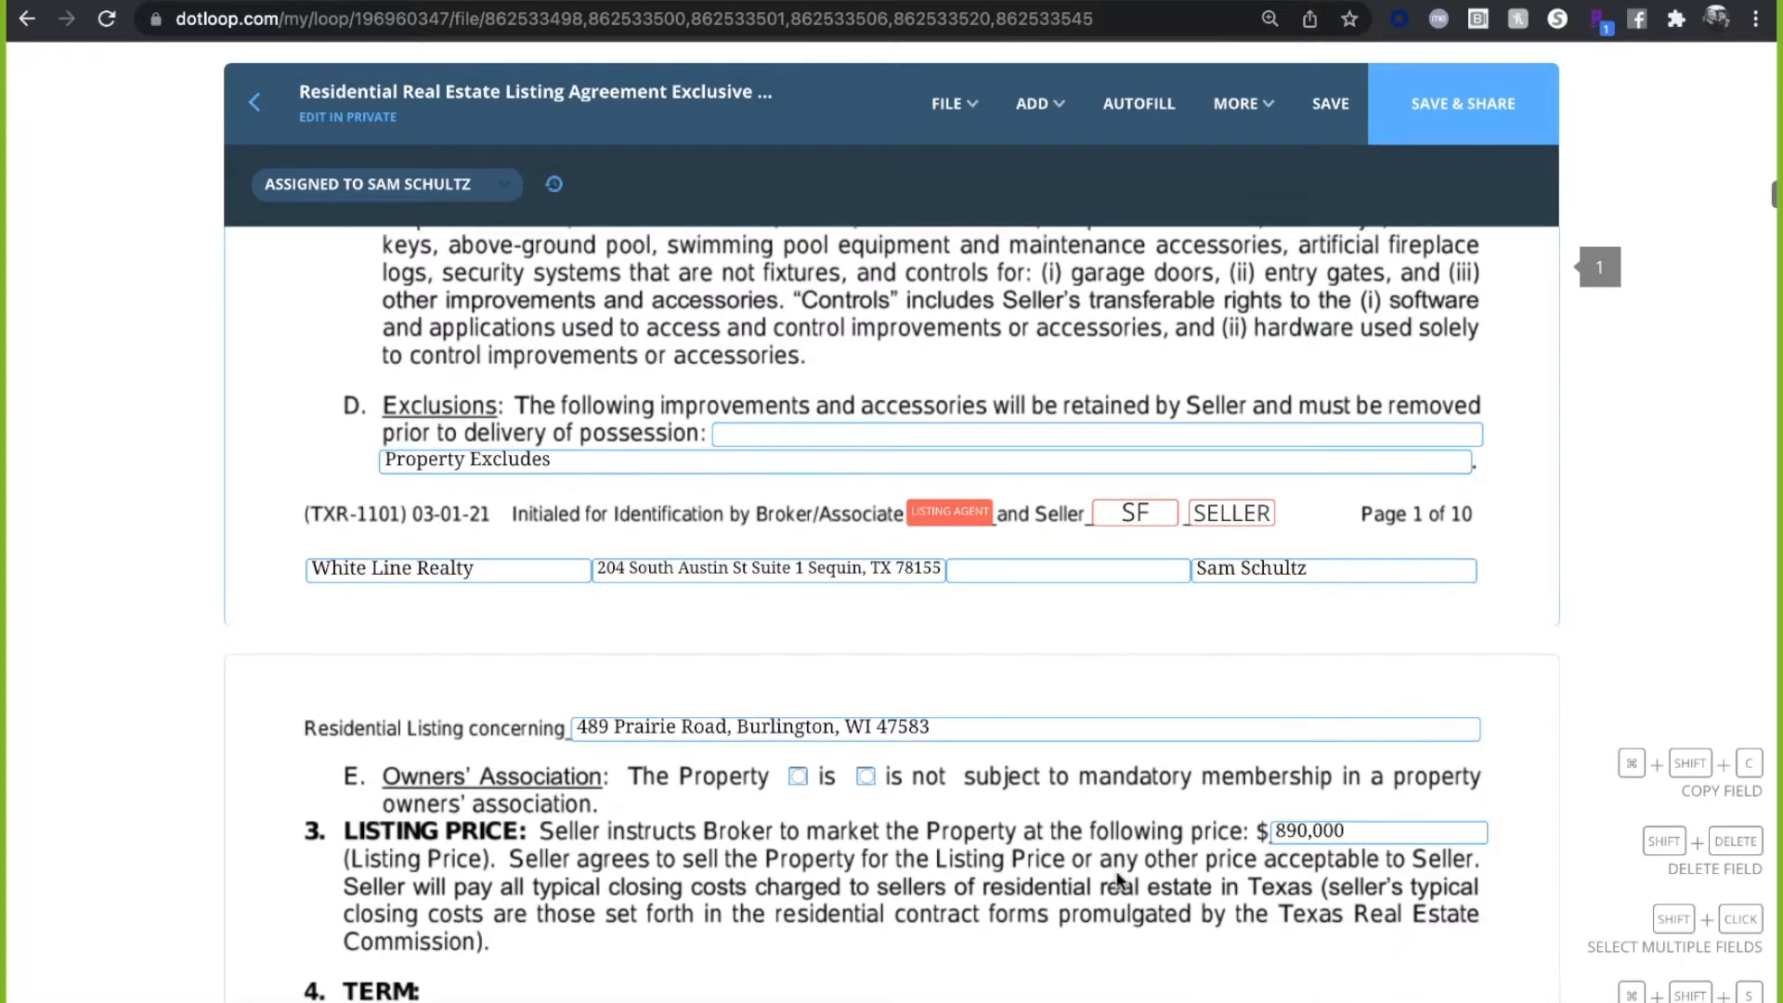
pyautogui.scroll(-7, 1118, 878)
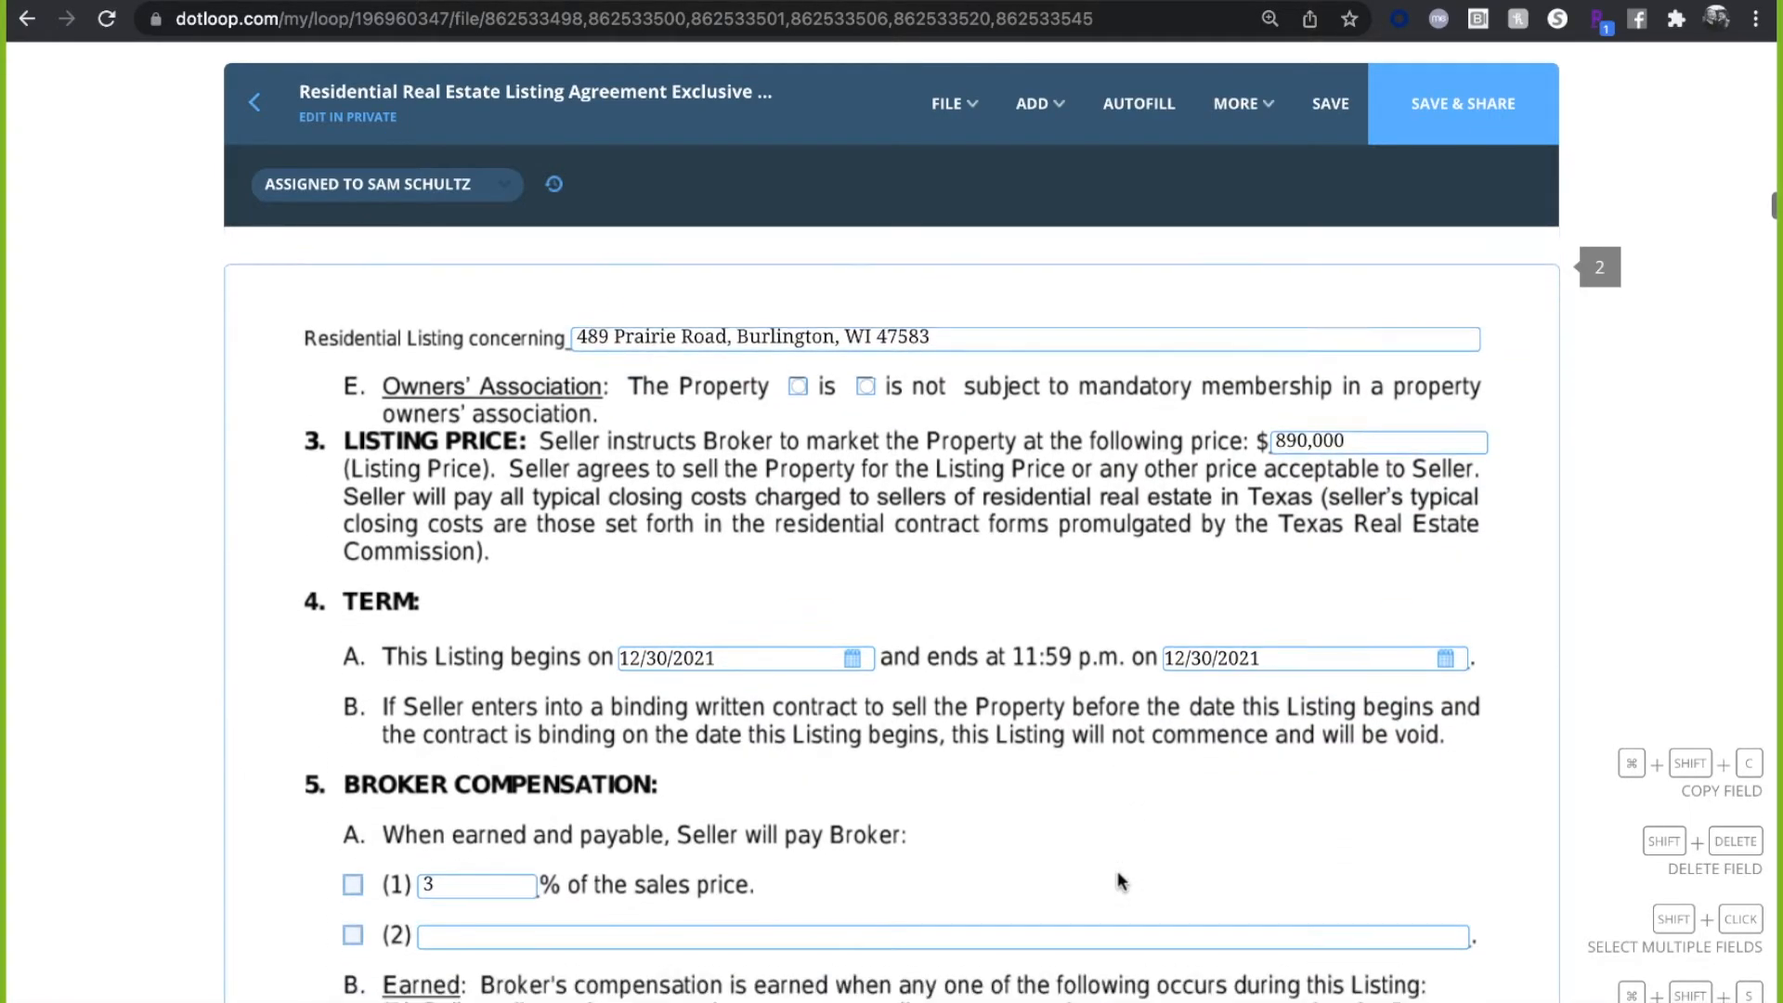
pyautogui.scroll(-4, 1117, 869)
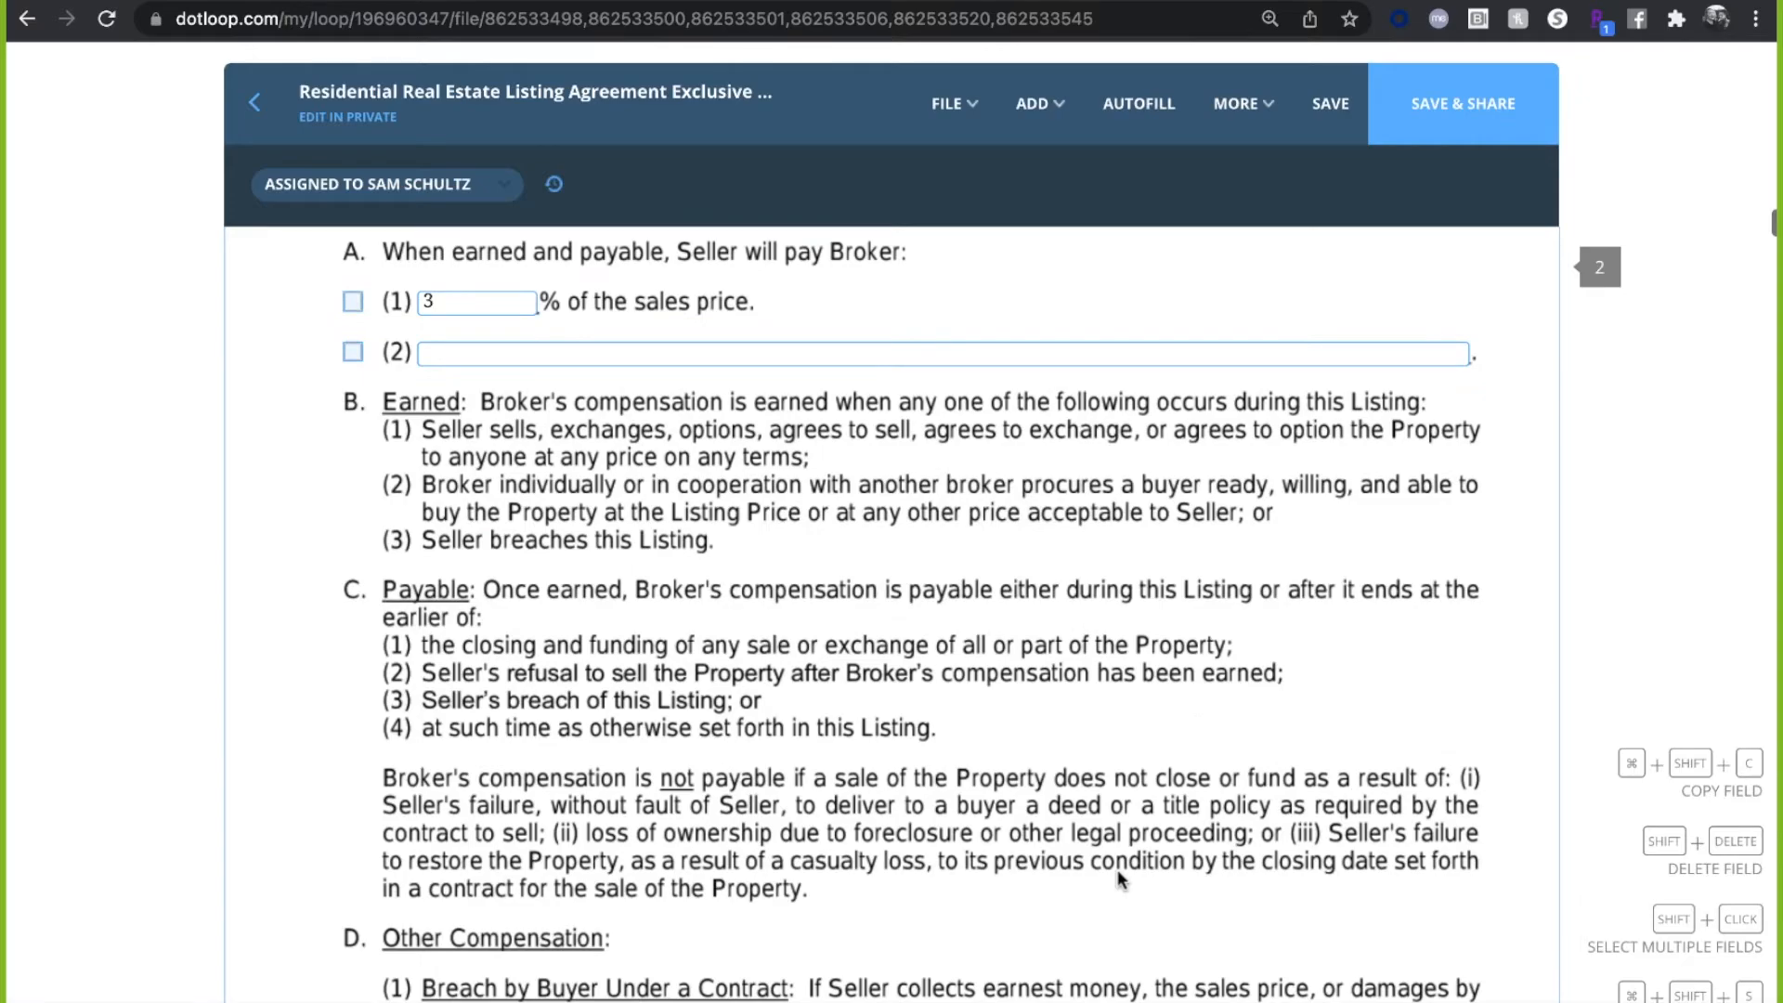
pyautogui.scroll(-10, 1117, 869)
pyautogui.scroll(-15, 1117, 870)
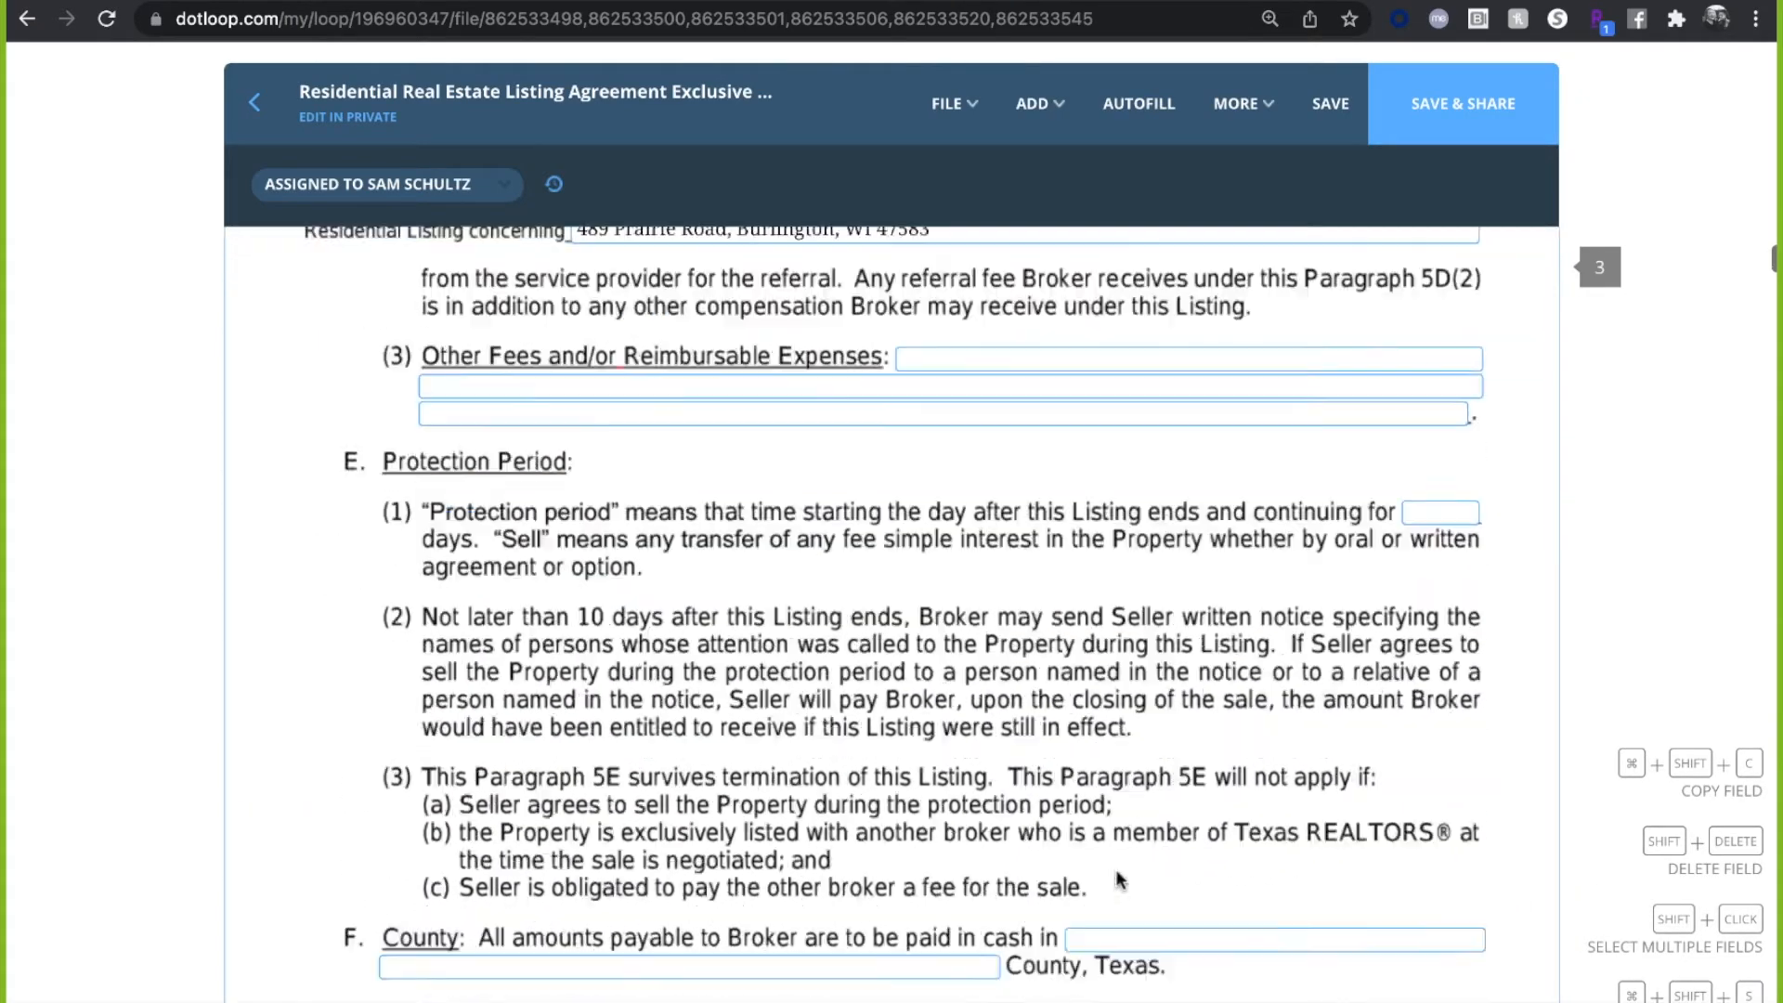
pyautogui.scroll(-11, 1118, 877)
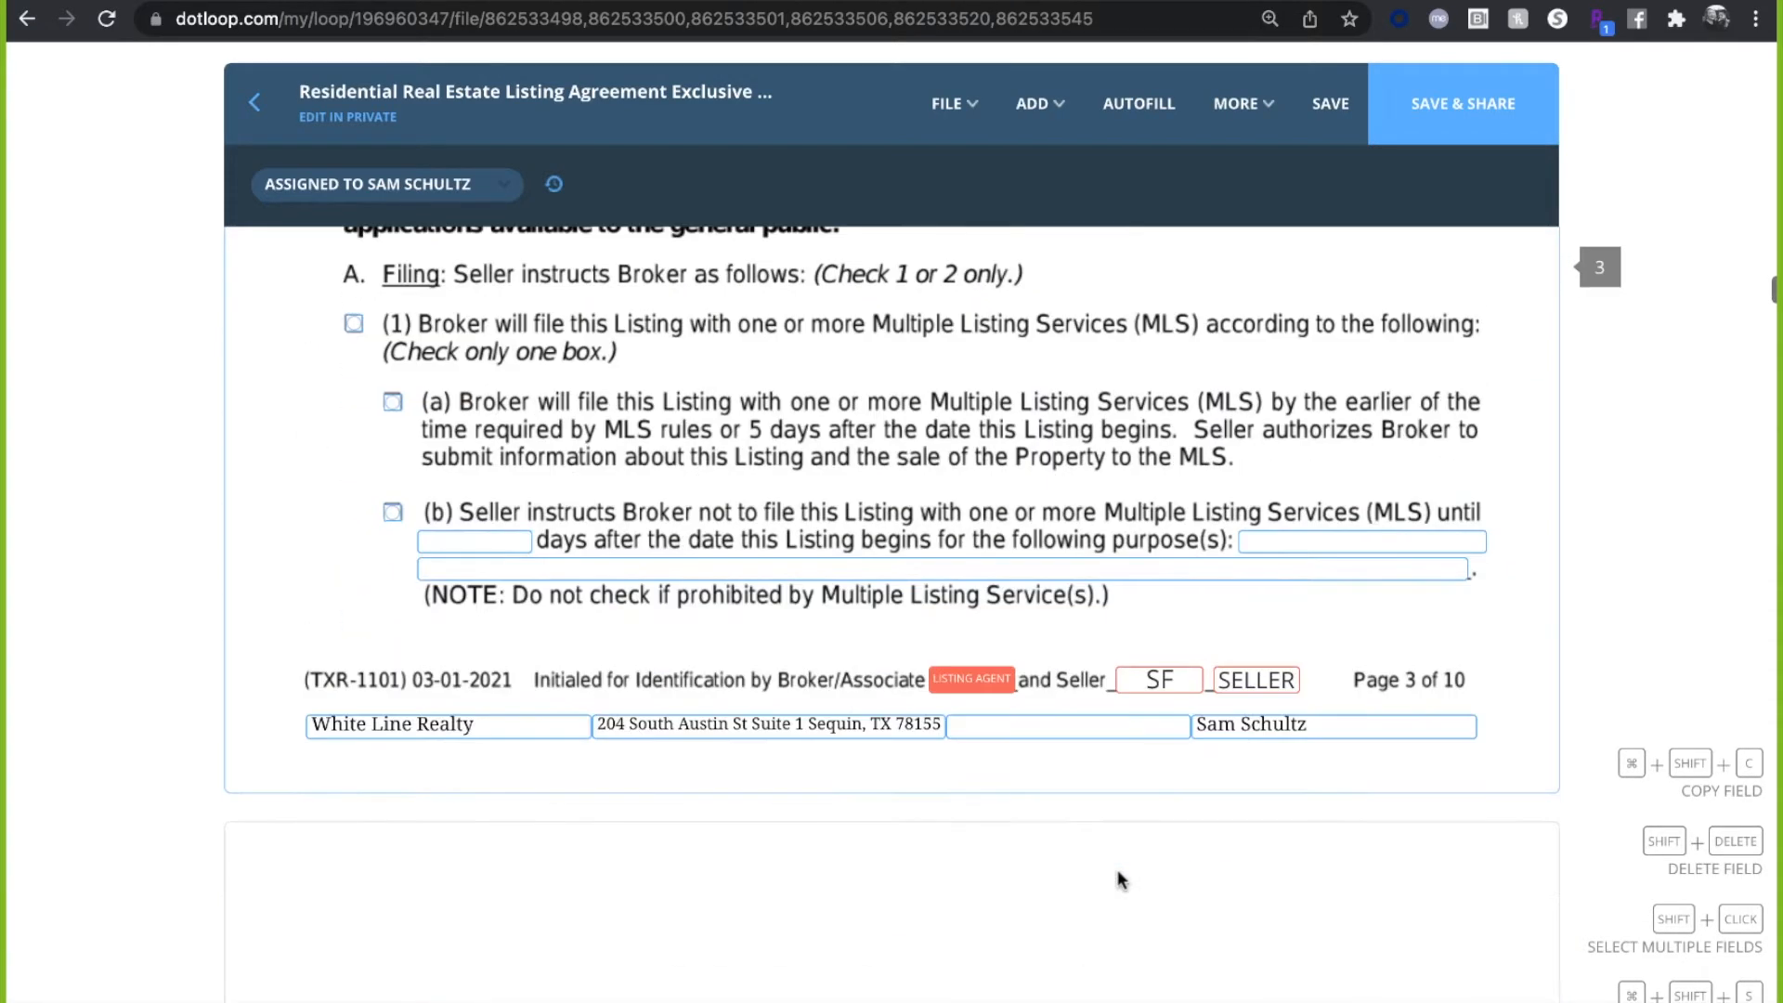
pyautogui.scroll(-14, 1121, 878)
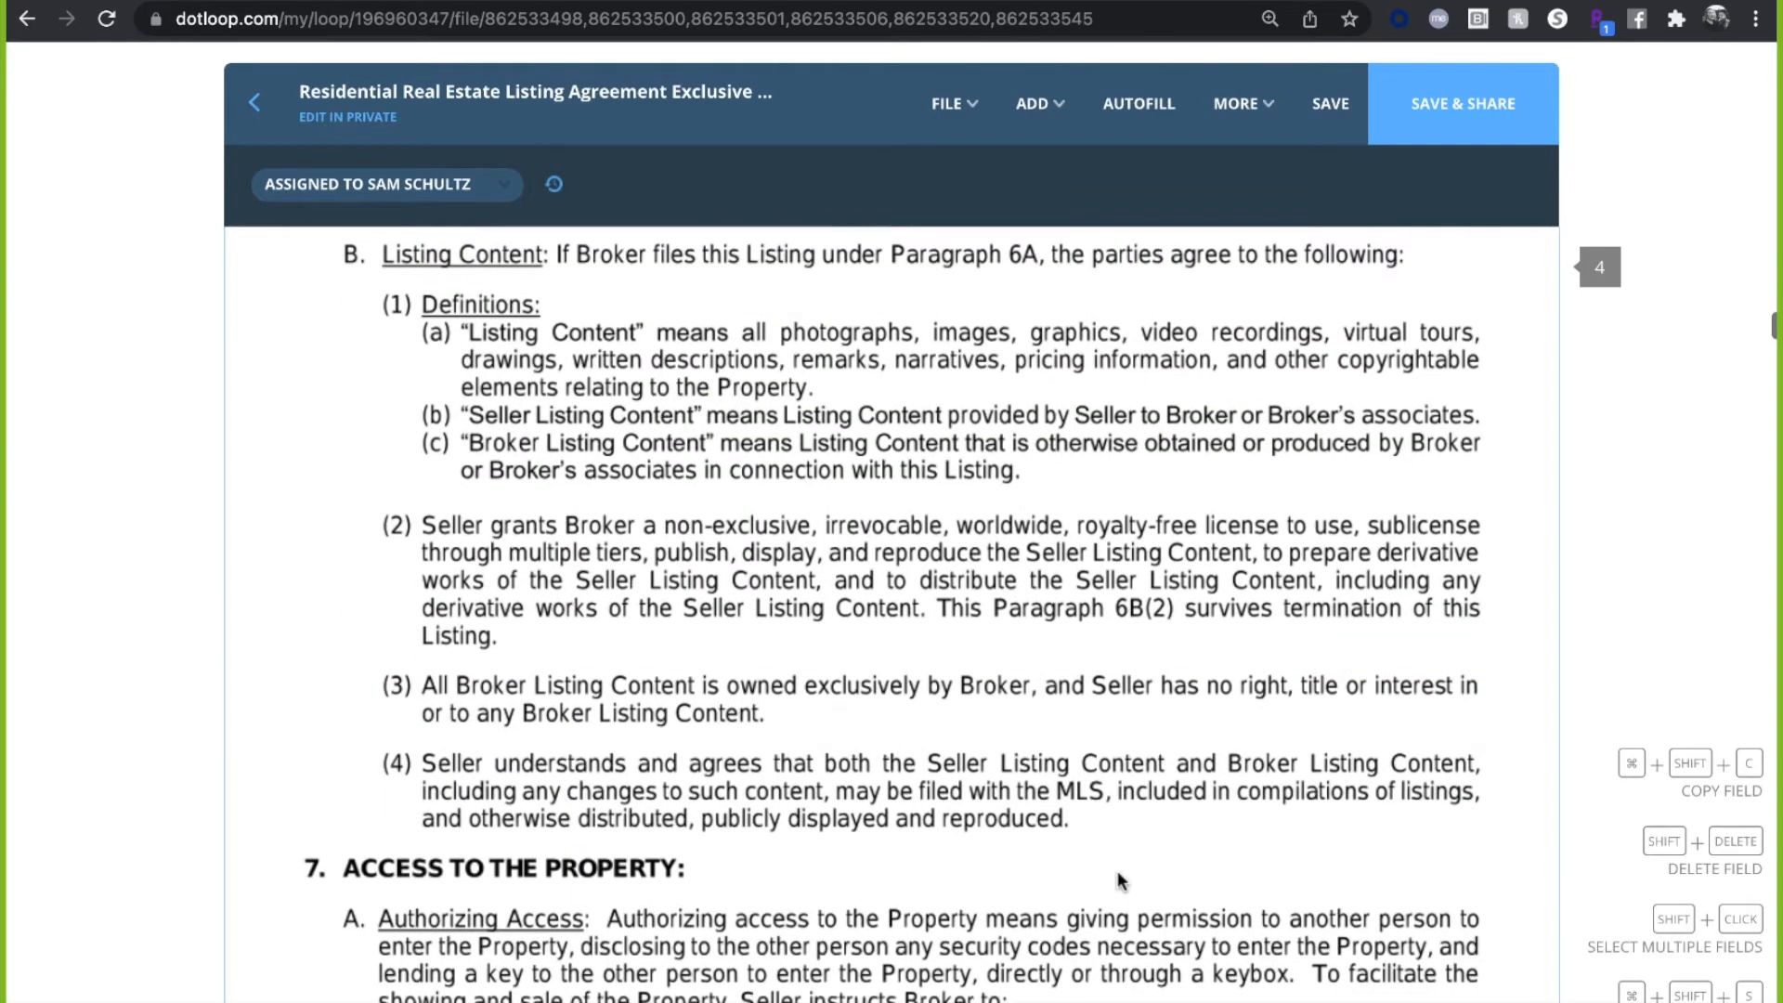
pyautogui.scroll(20, 1117, 871)
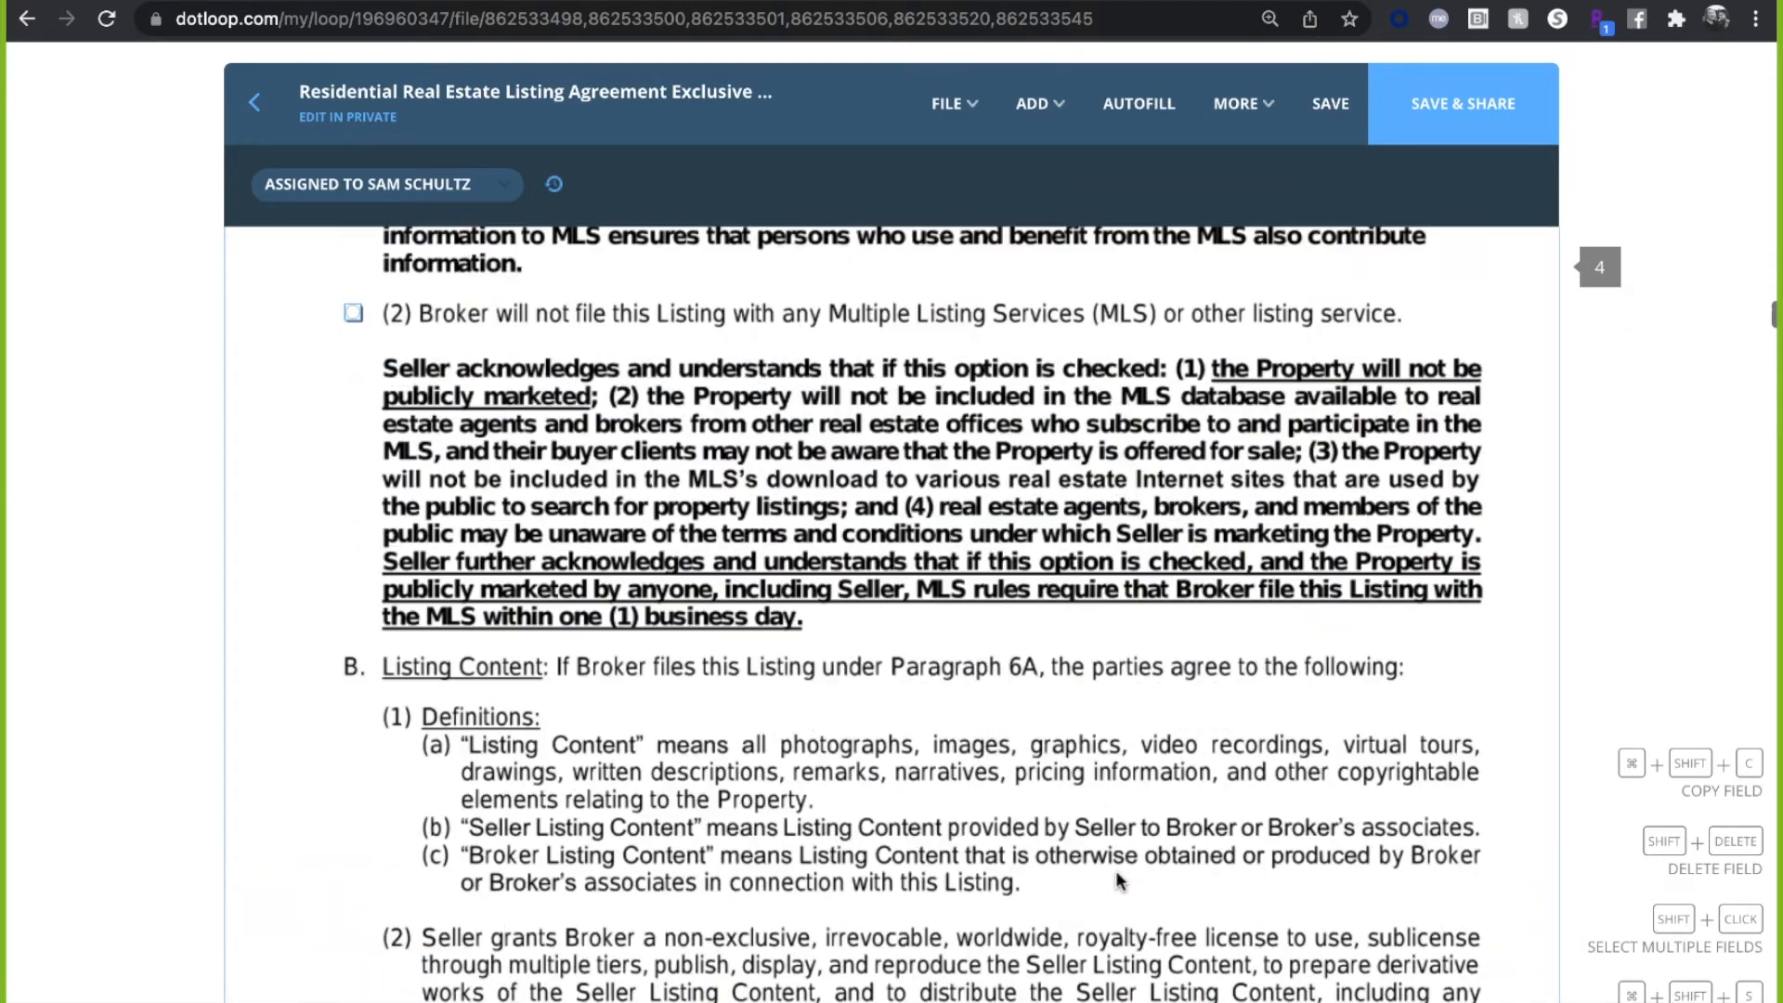
pyautogui.scroll(20, 1118, 877)
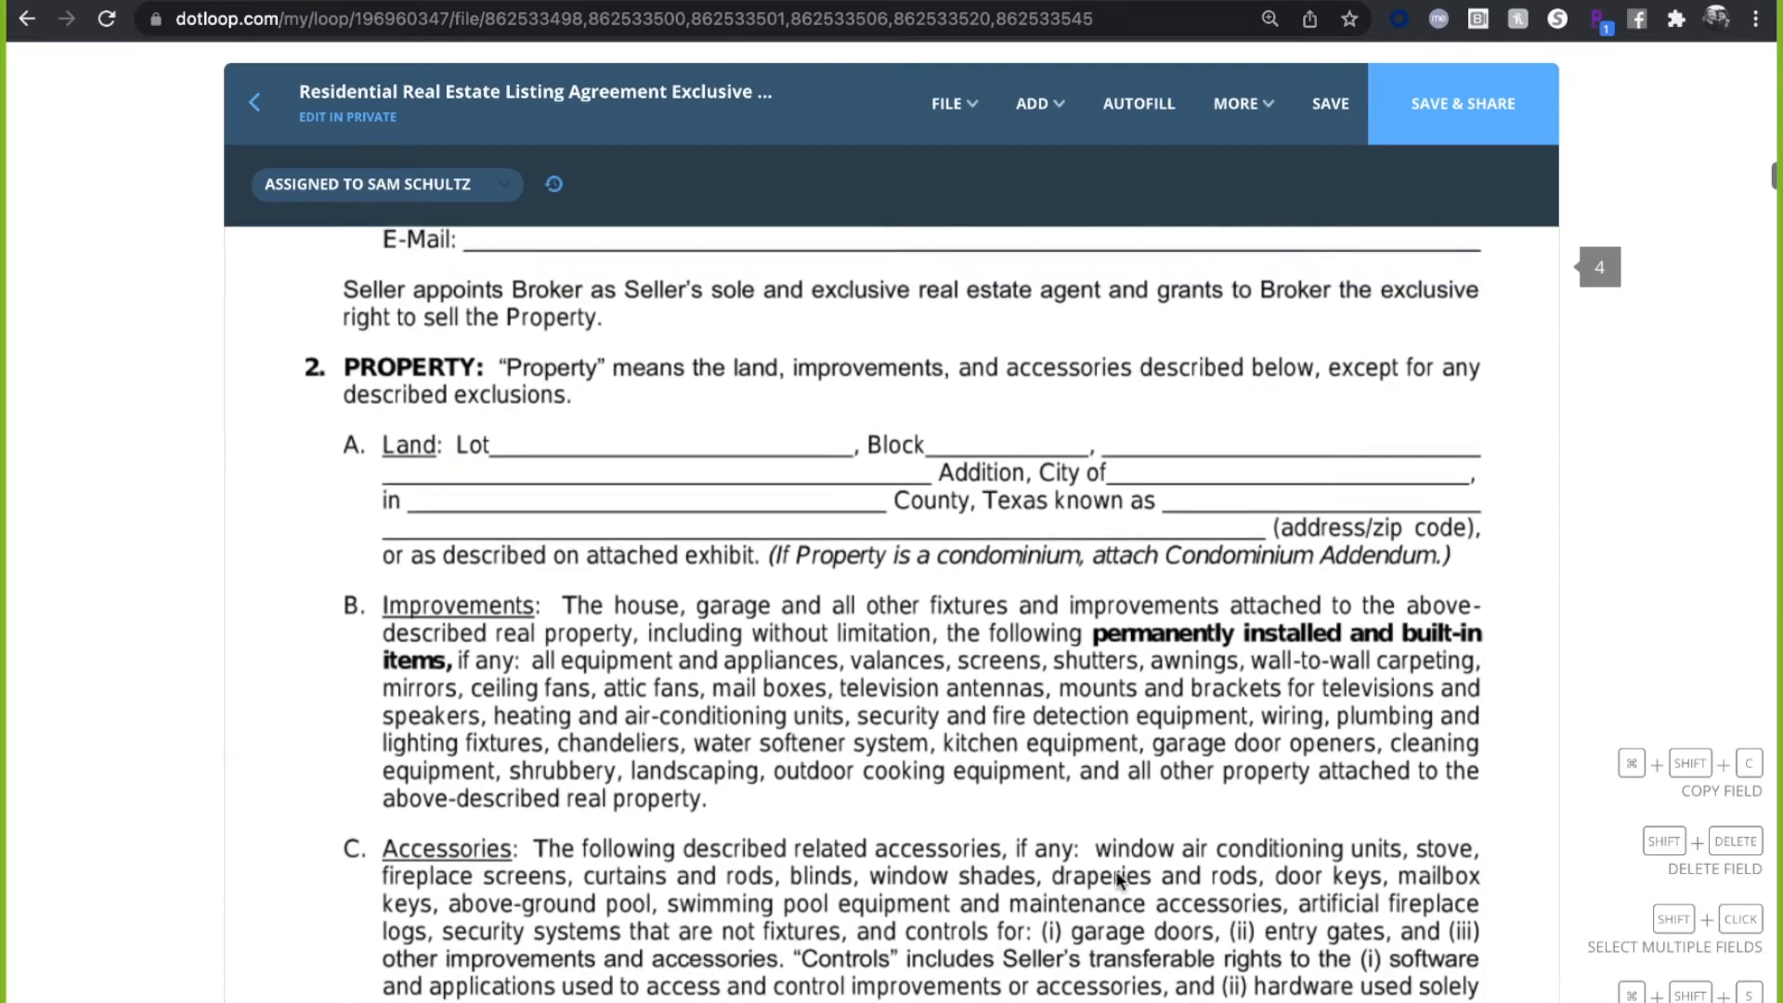
pyautogui.scroll(15, 1118, 877)
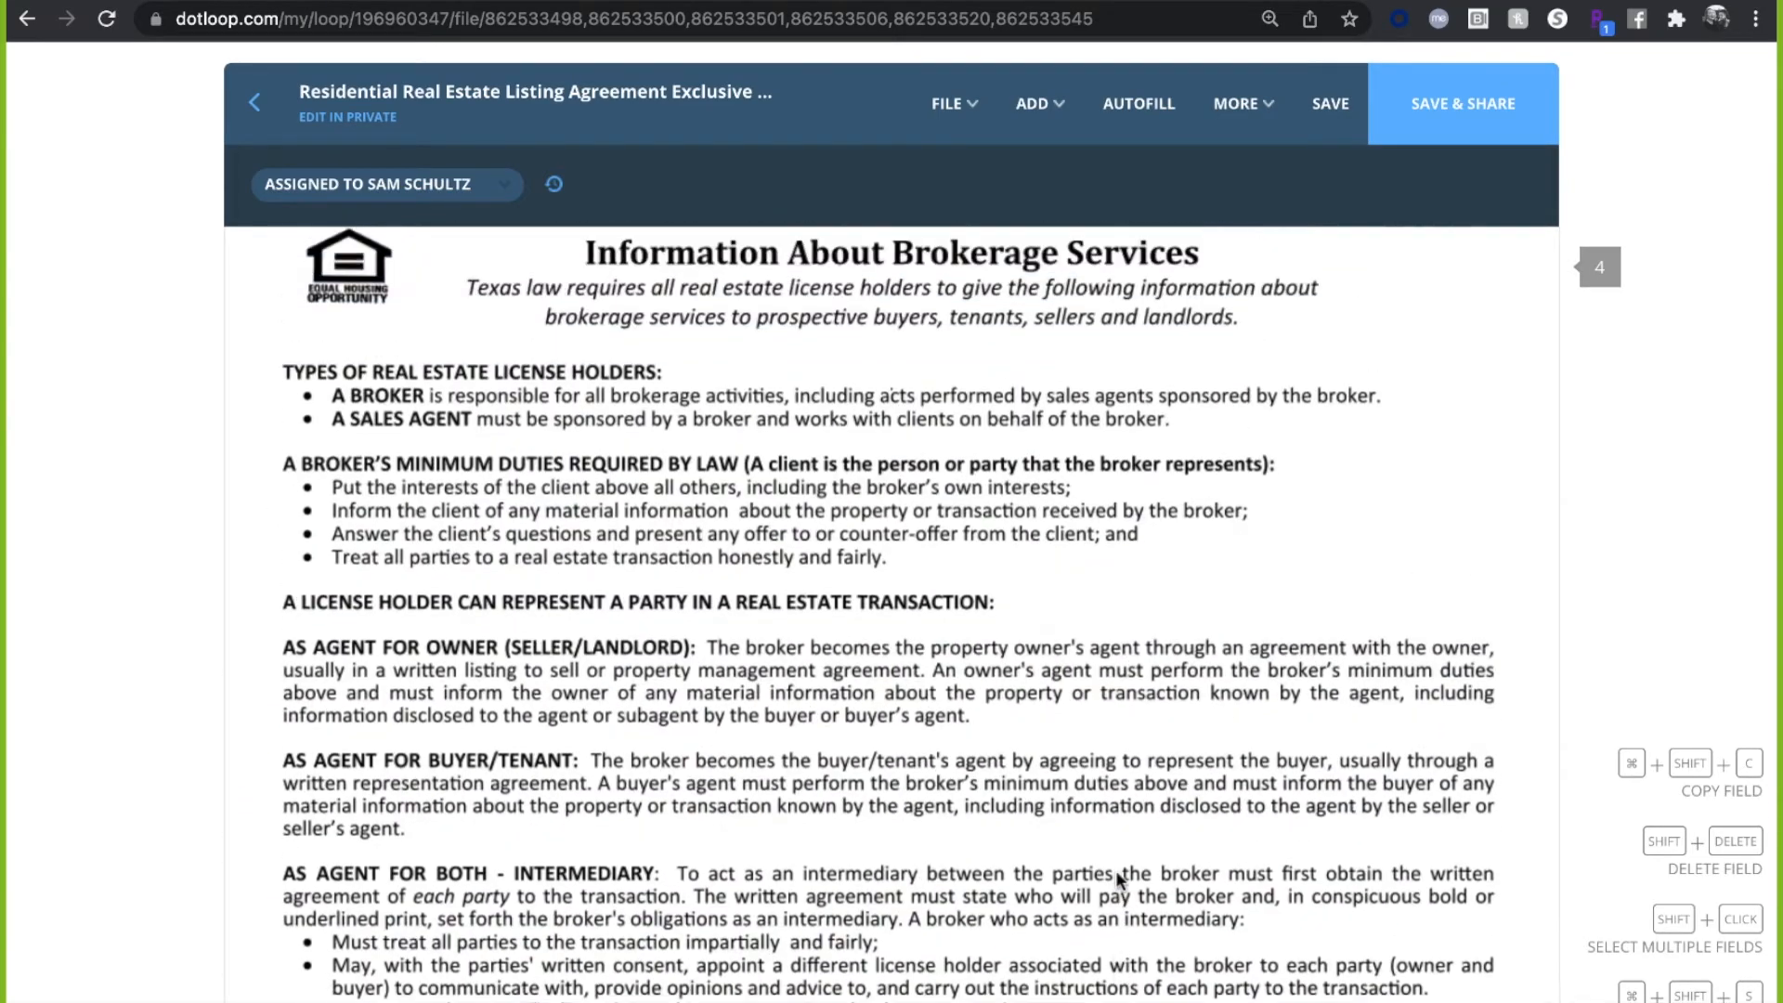
pyautogui.scroll(-10, 1118, 877)
pyautogui.scroll(15, 1117, 877)
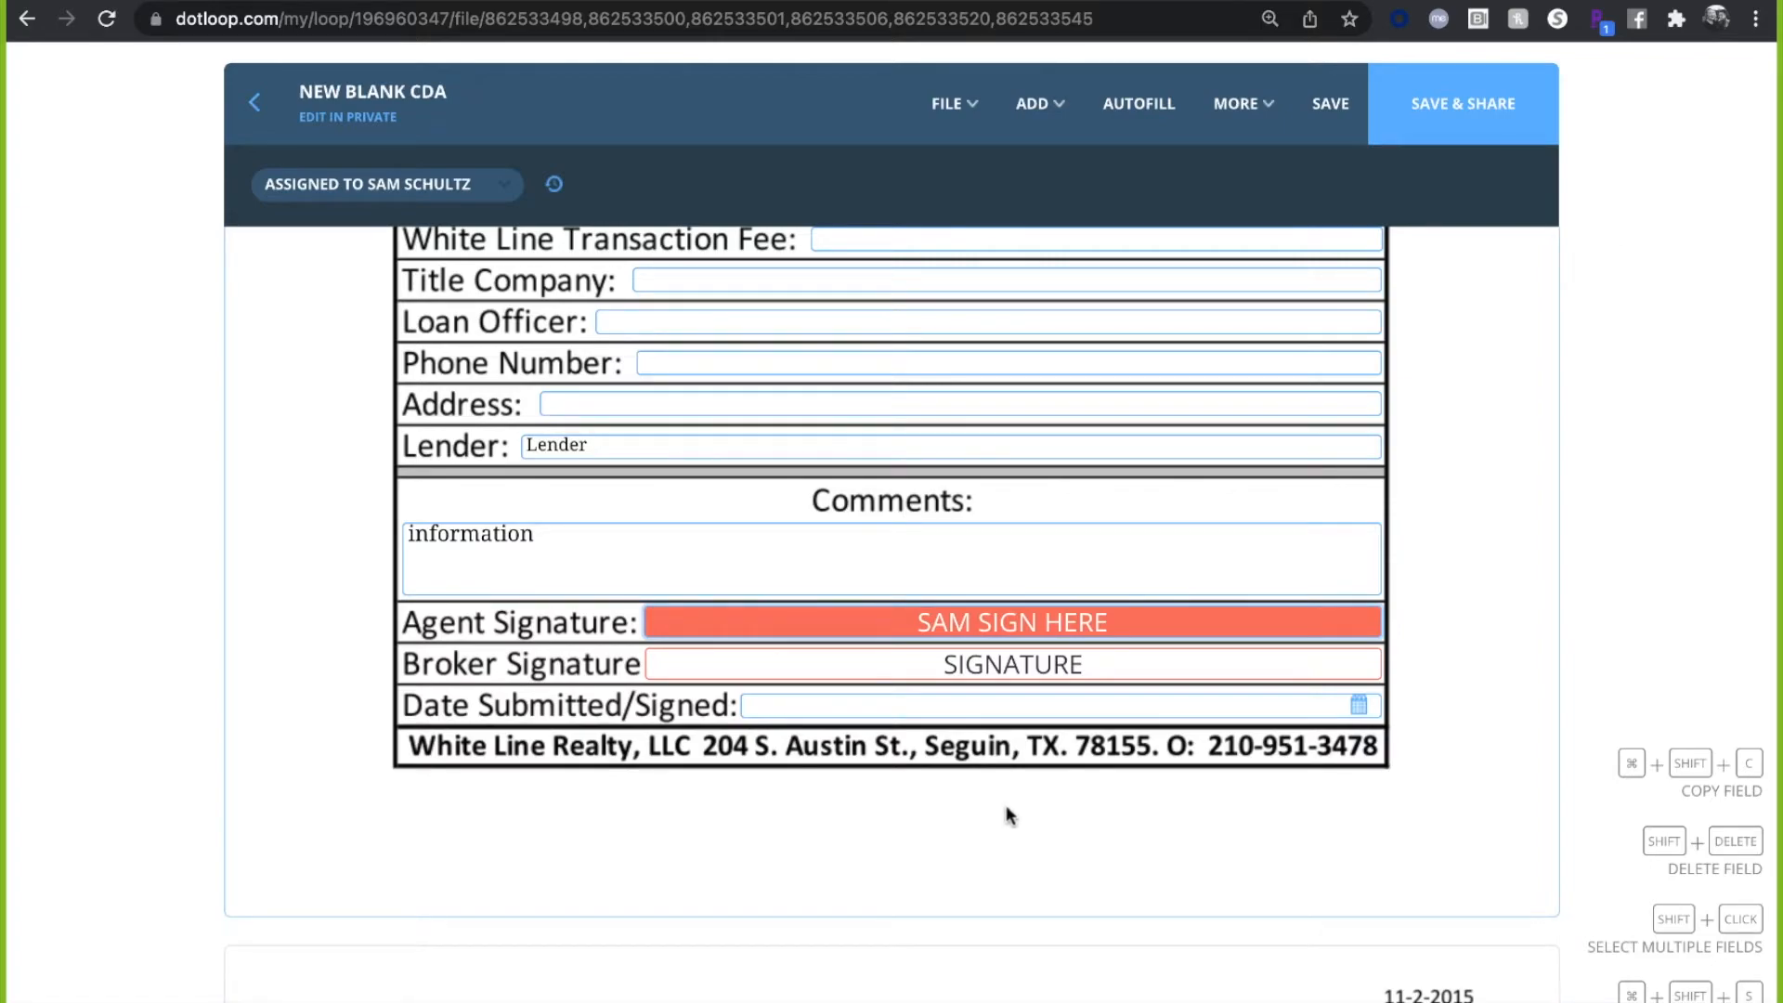
# - Sign the Agent Signature field now with the adopted drawn signature
pyautogui.click(1021, 624)
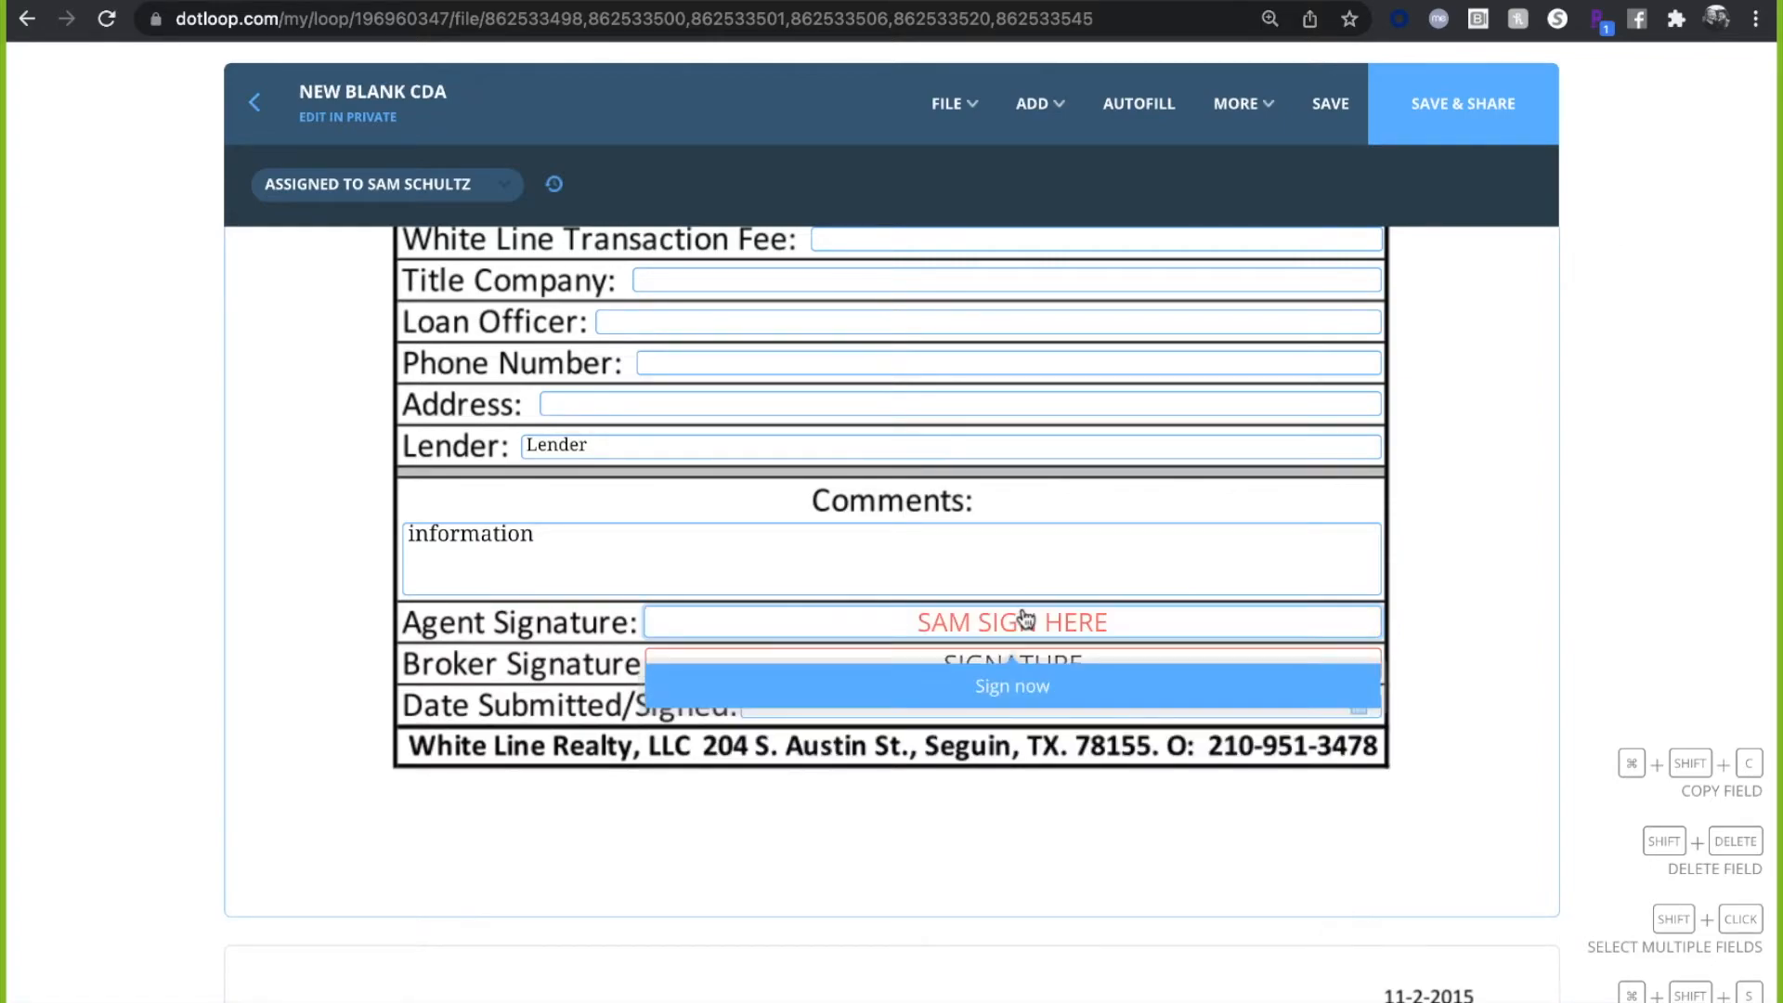
pyautogui.click(1021, 687)
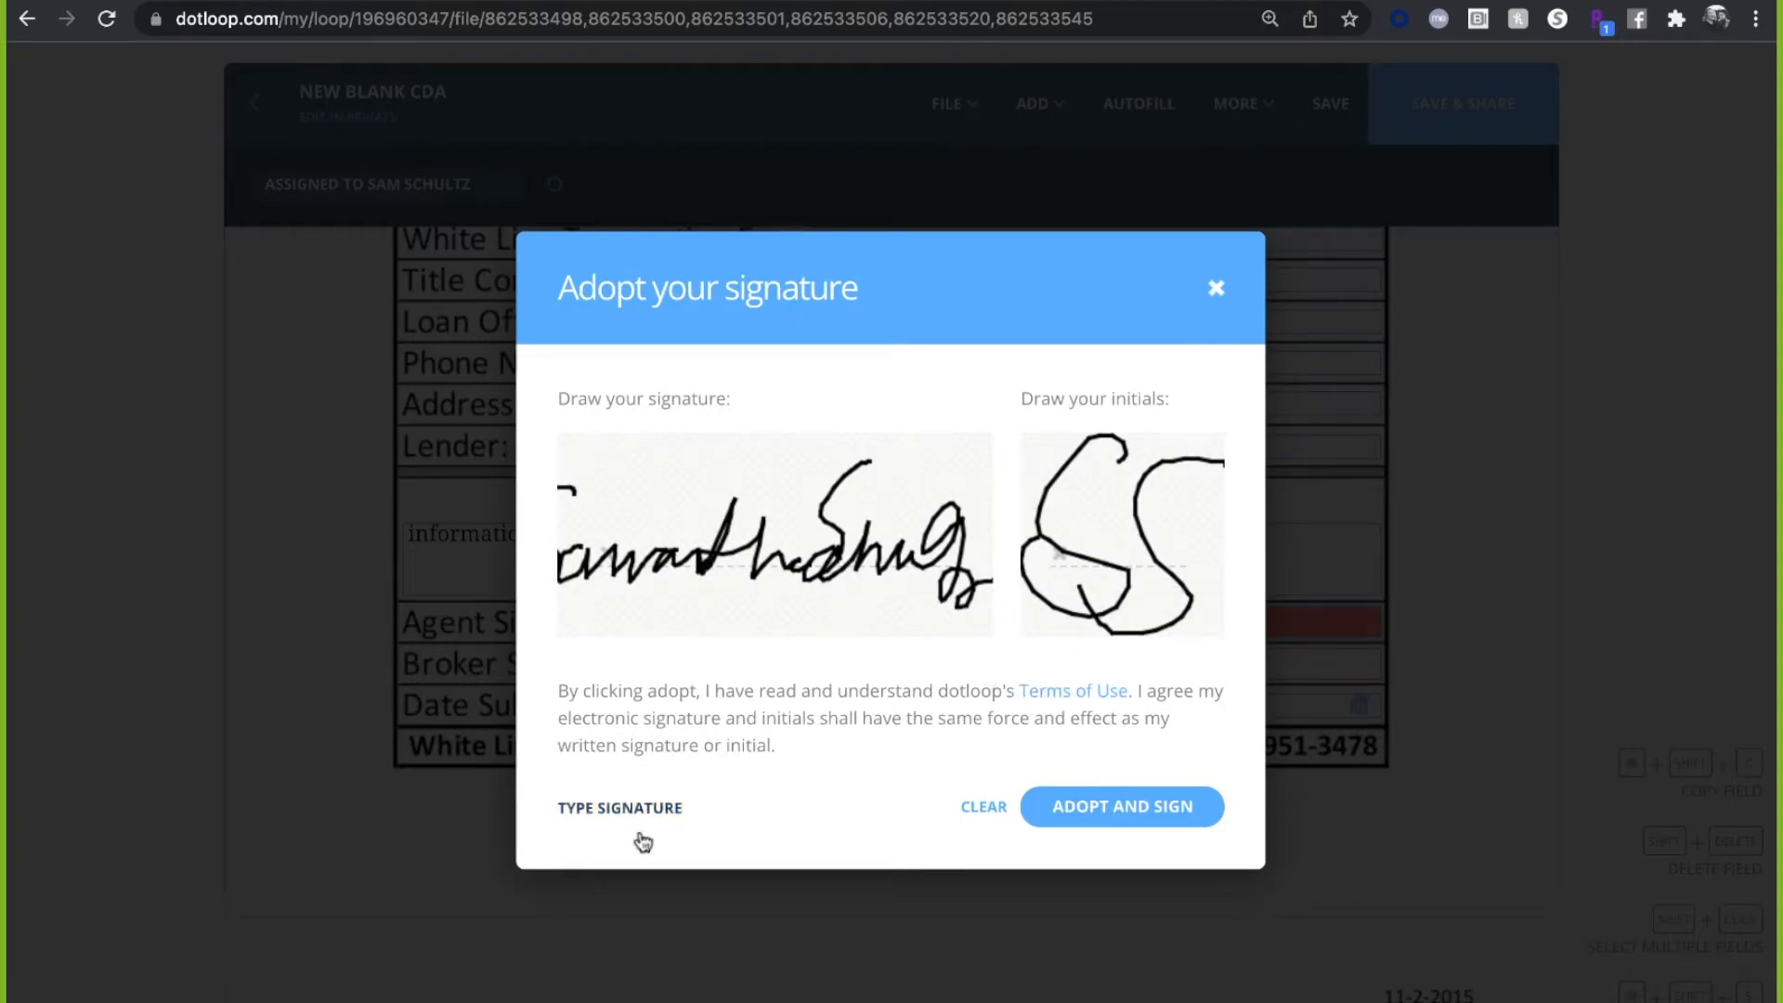
pyautogui.click(1123, 809)
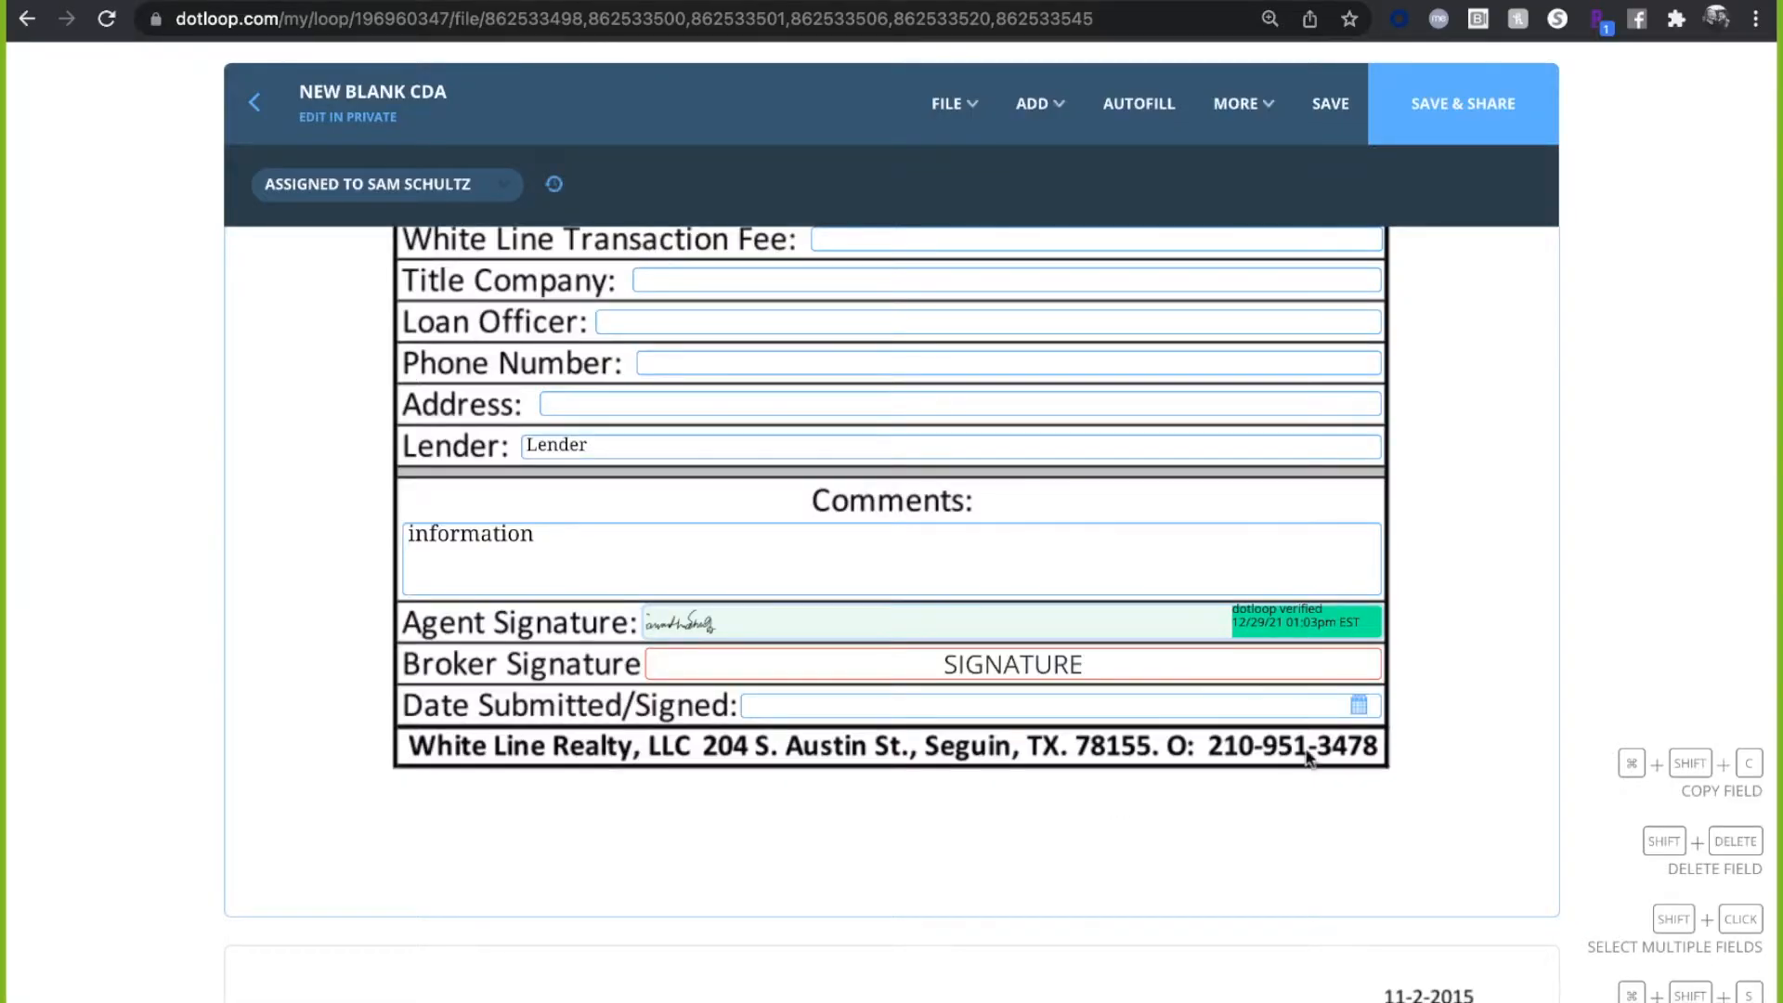
# - Check the Broker Signature field's assignment options and leave it unassigned
pyautogui.click(1313, 651)
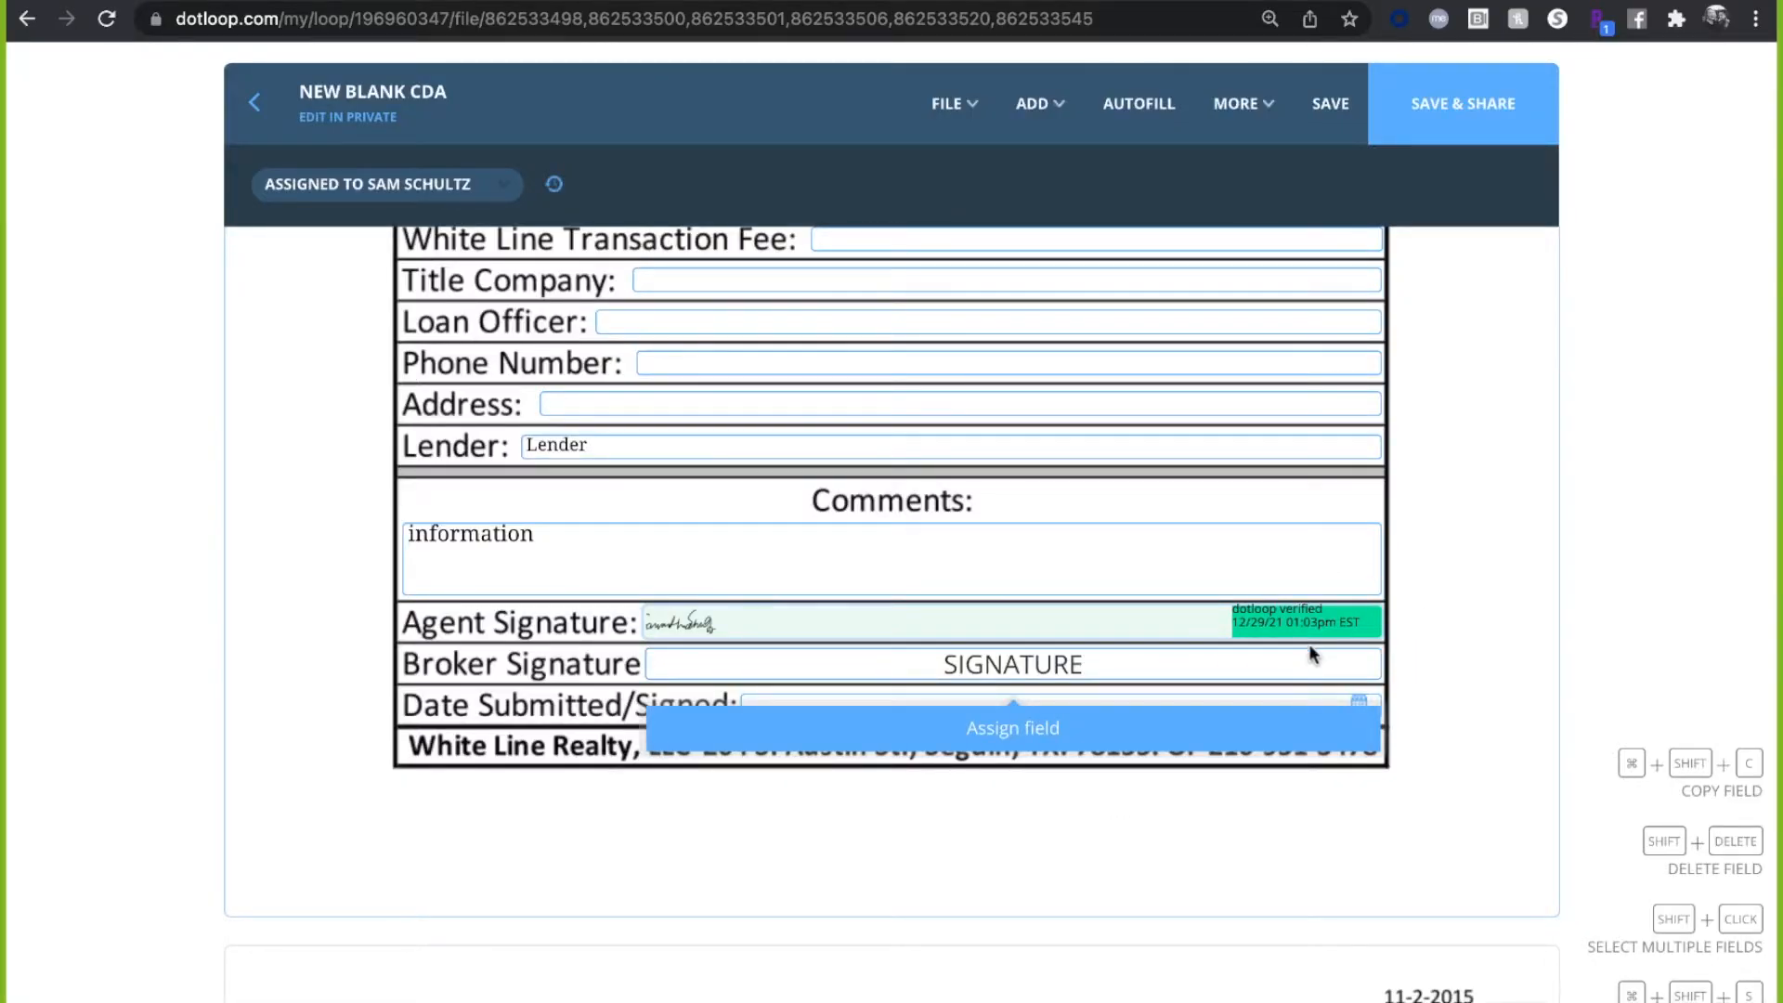
pyautogui.click(1430, 725)
pyautogui.scroll(-1, 1434, 733)
pyautogui.scroll(-2, 1434, 733)
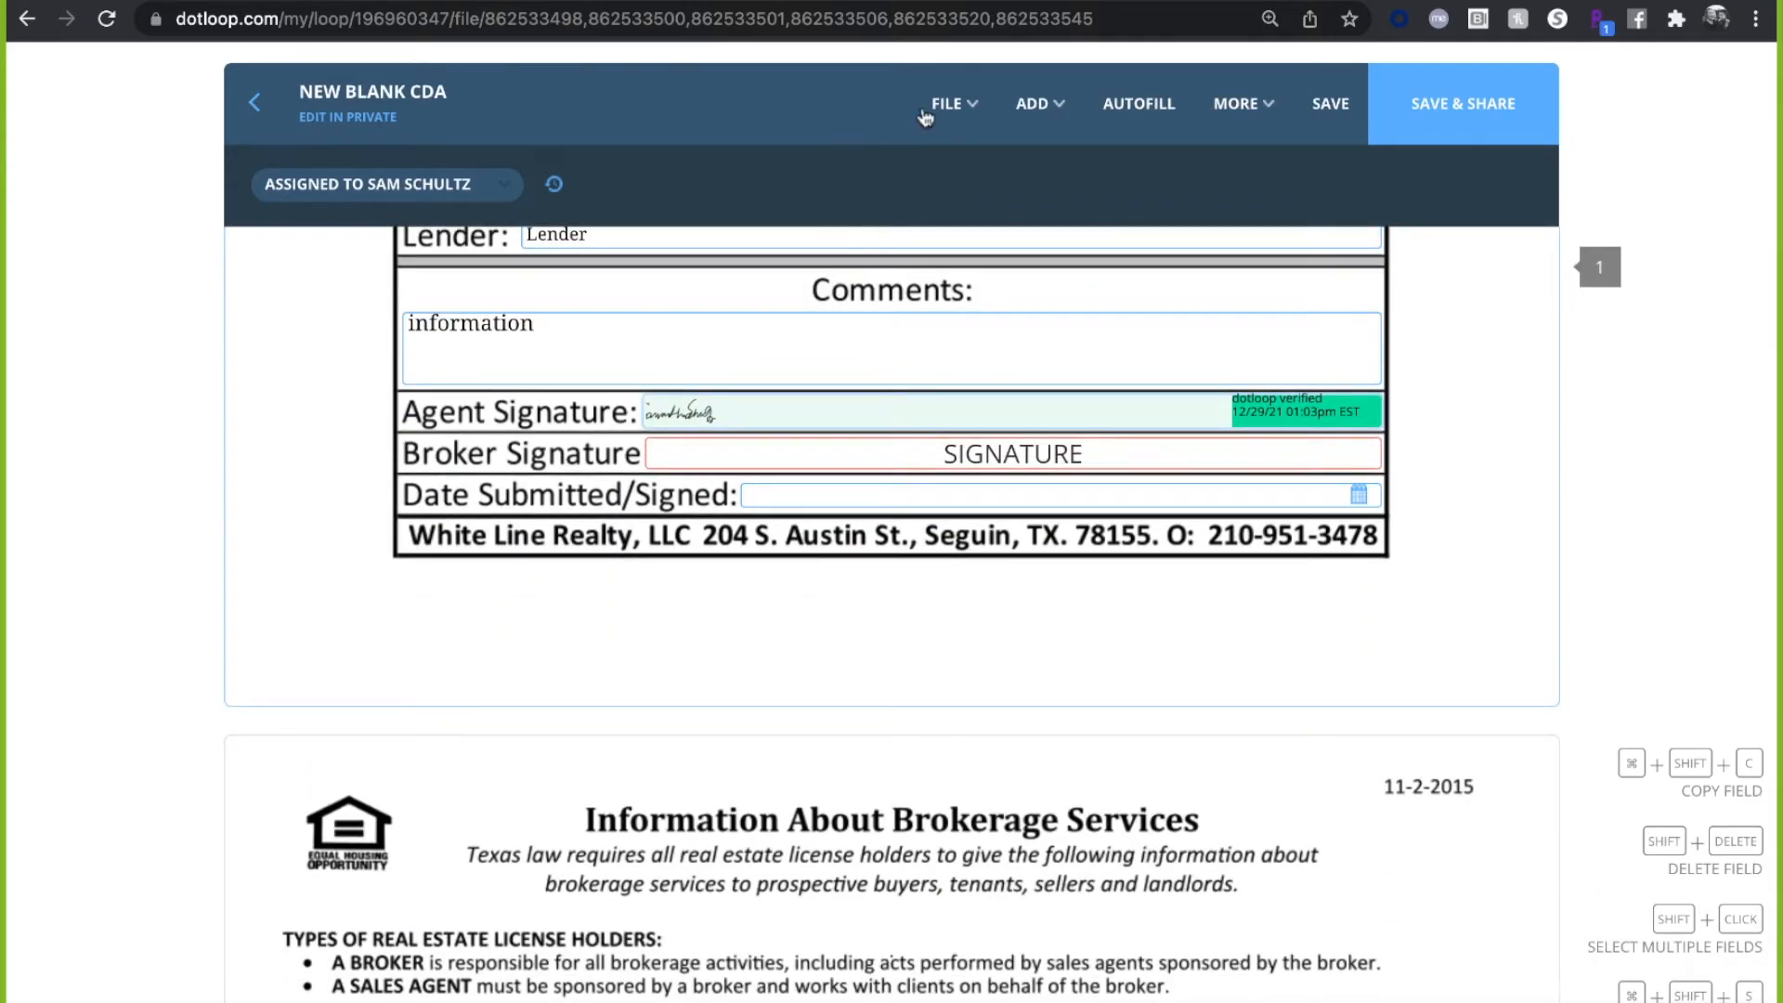
# - Choose Add Signature from the toolbar's ADD menu
pyautogui.moveTo(956, 104)
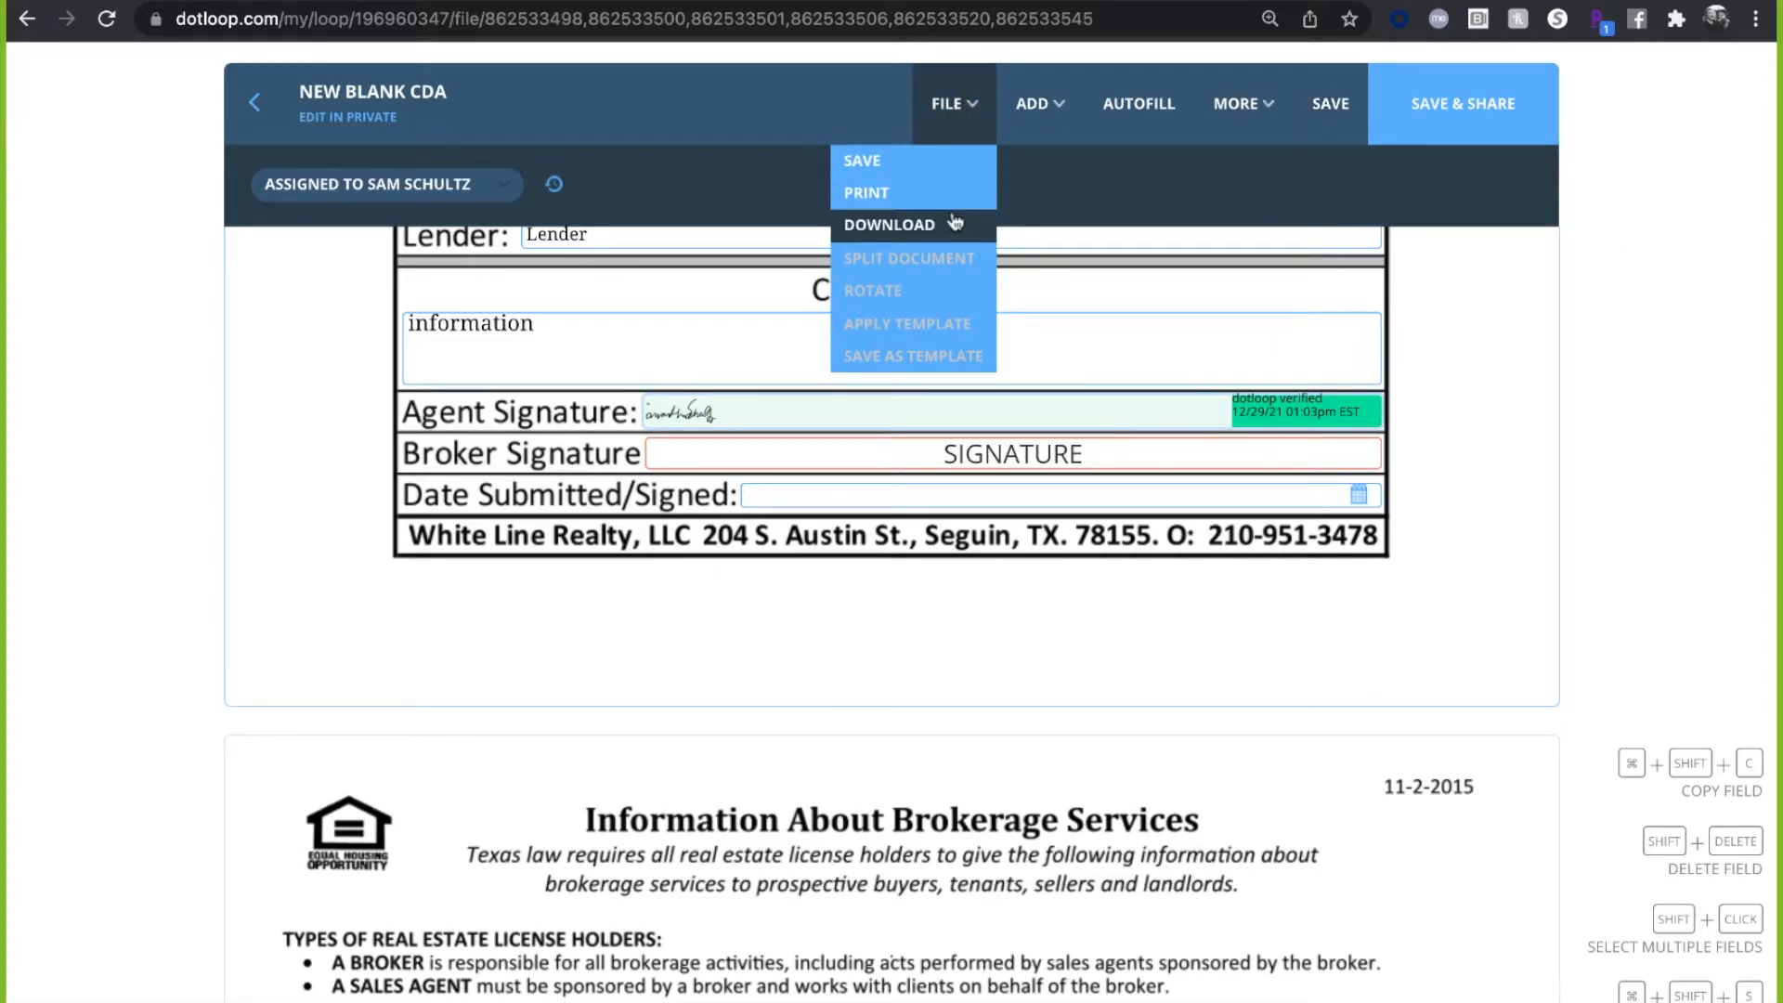
pyautogui.moveTo(1046, 111)
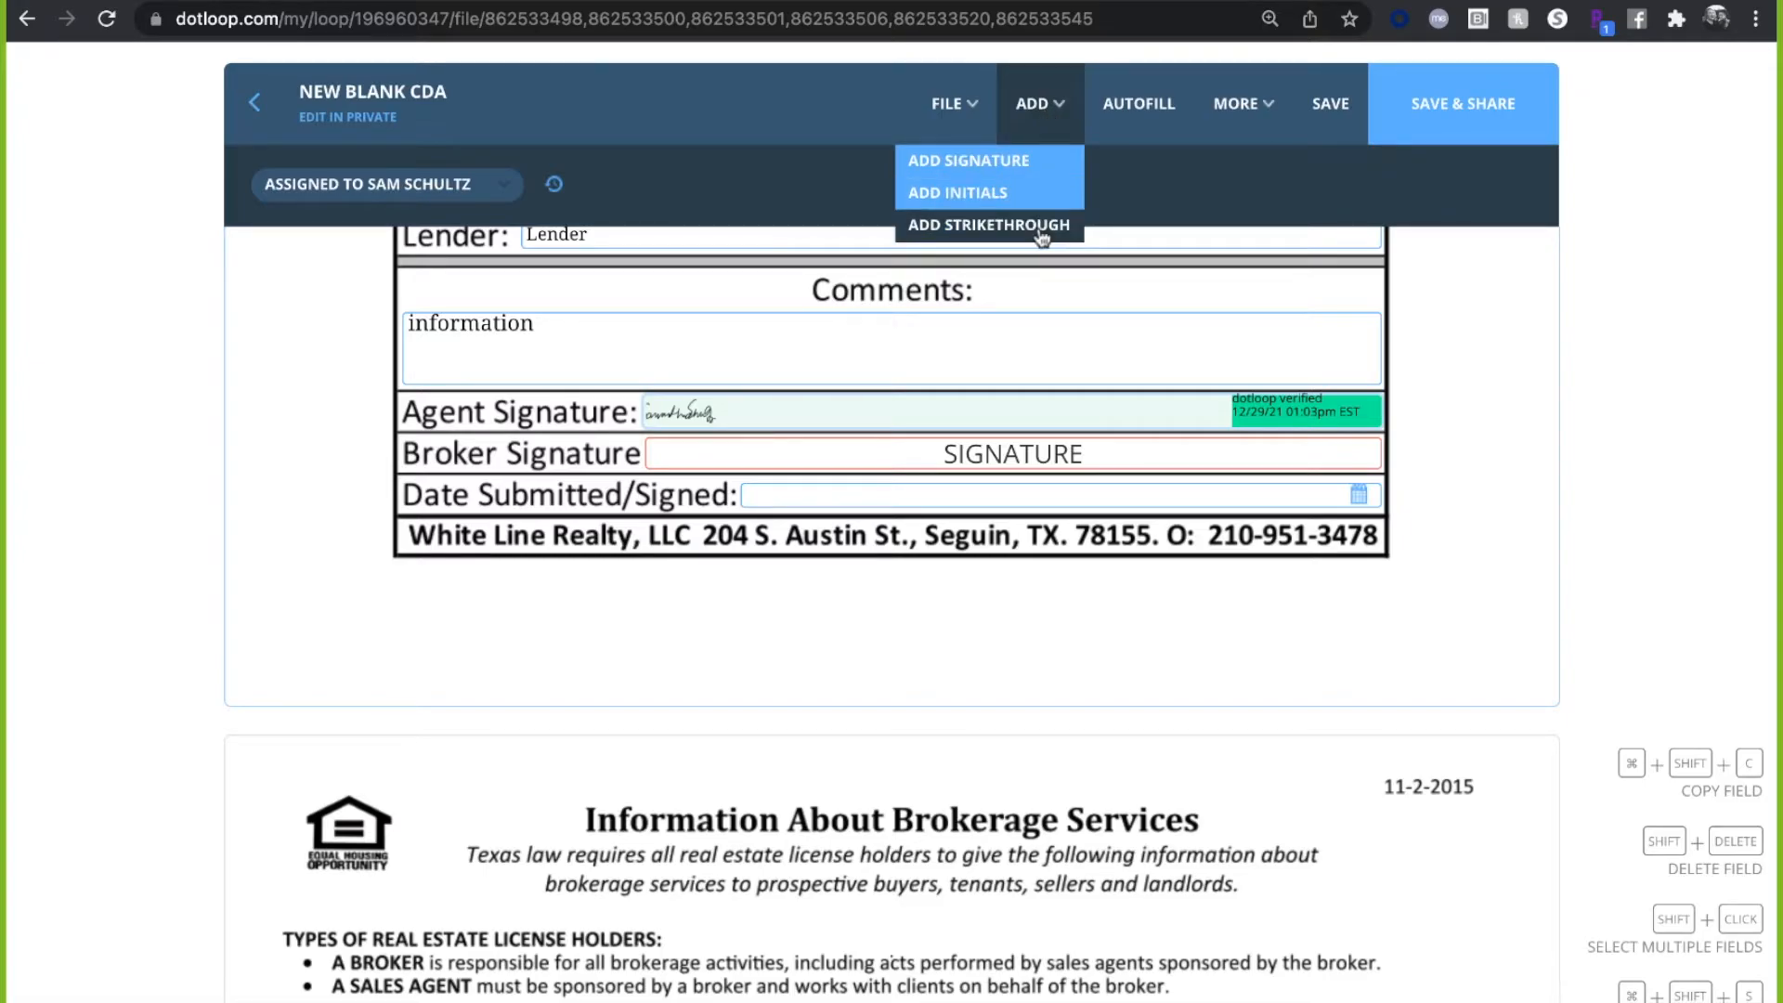
pyautogui.click(1019, 169)
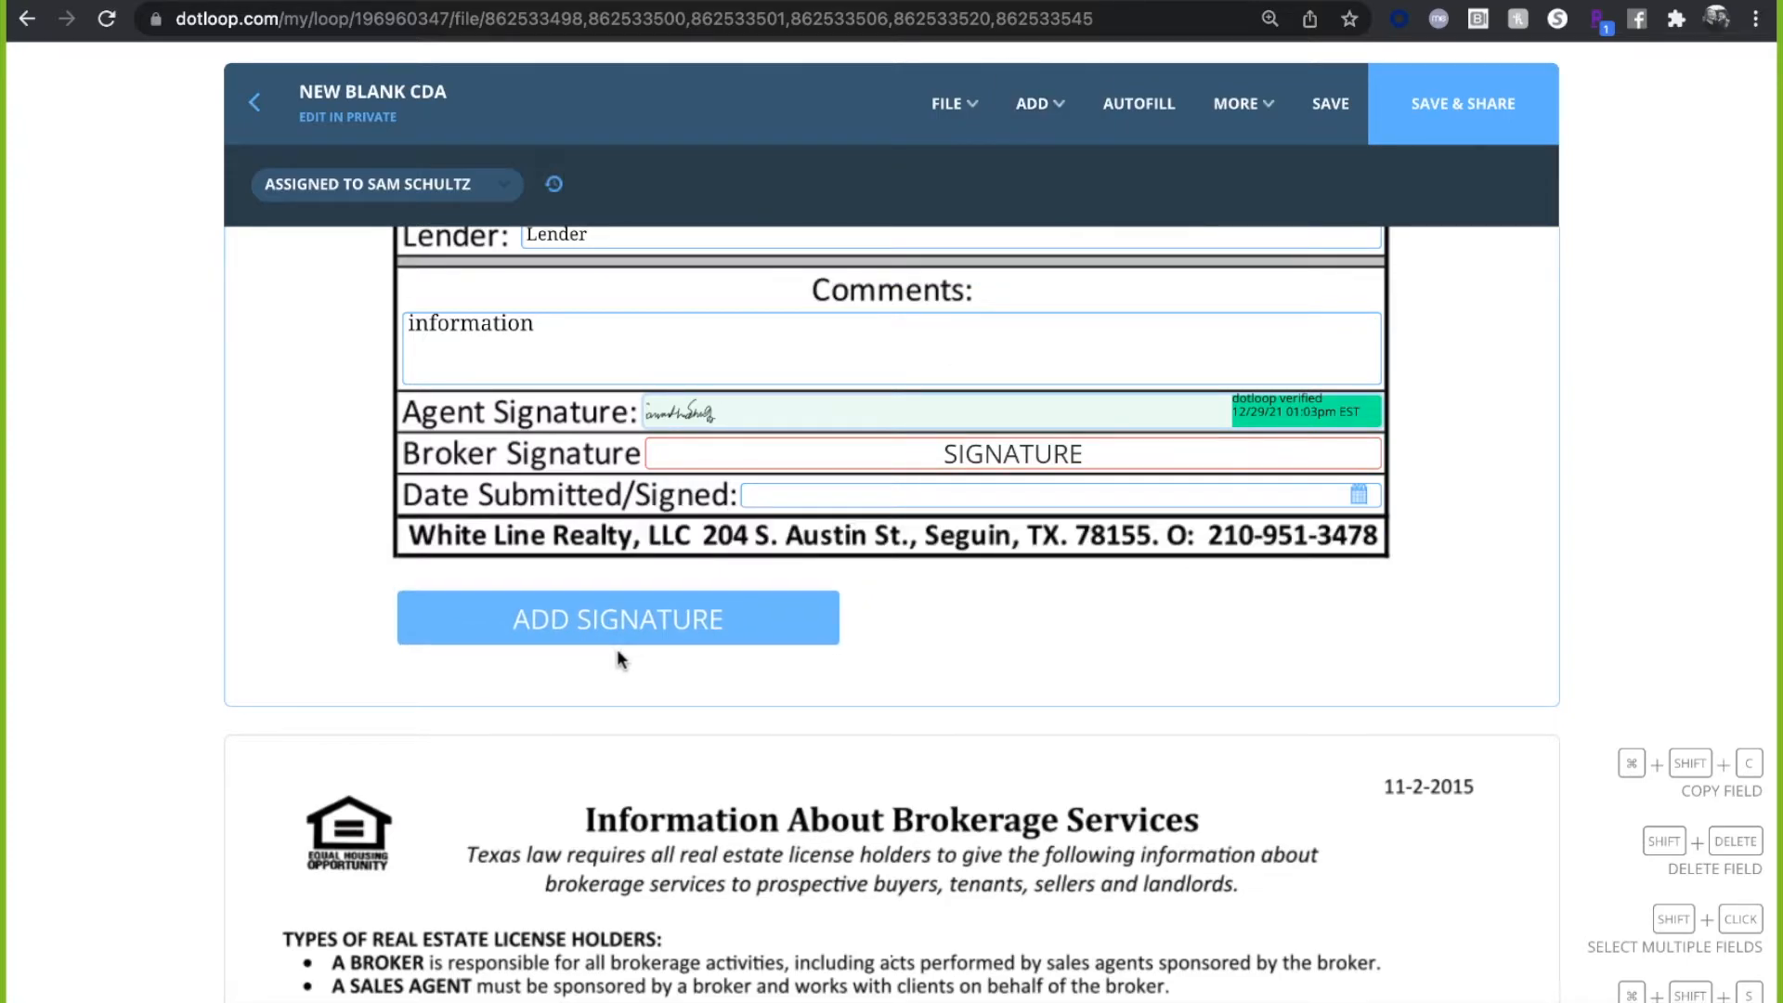
# - Place and shrink a signature field and an initials field below the CDA's signature block
pyautogui.click(617, 648)
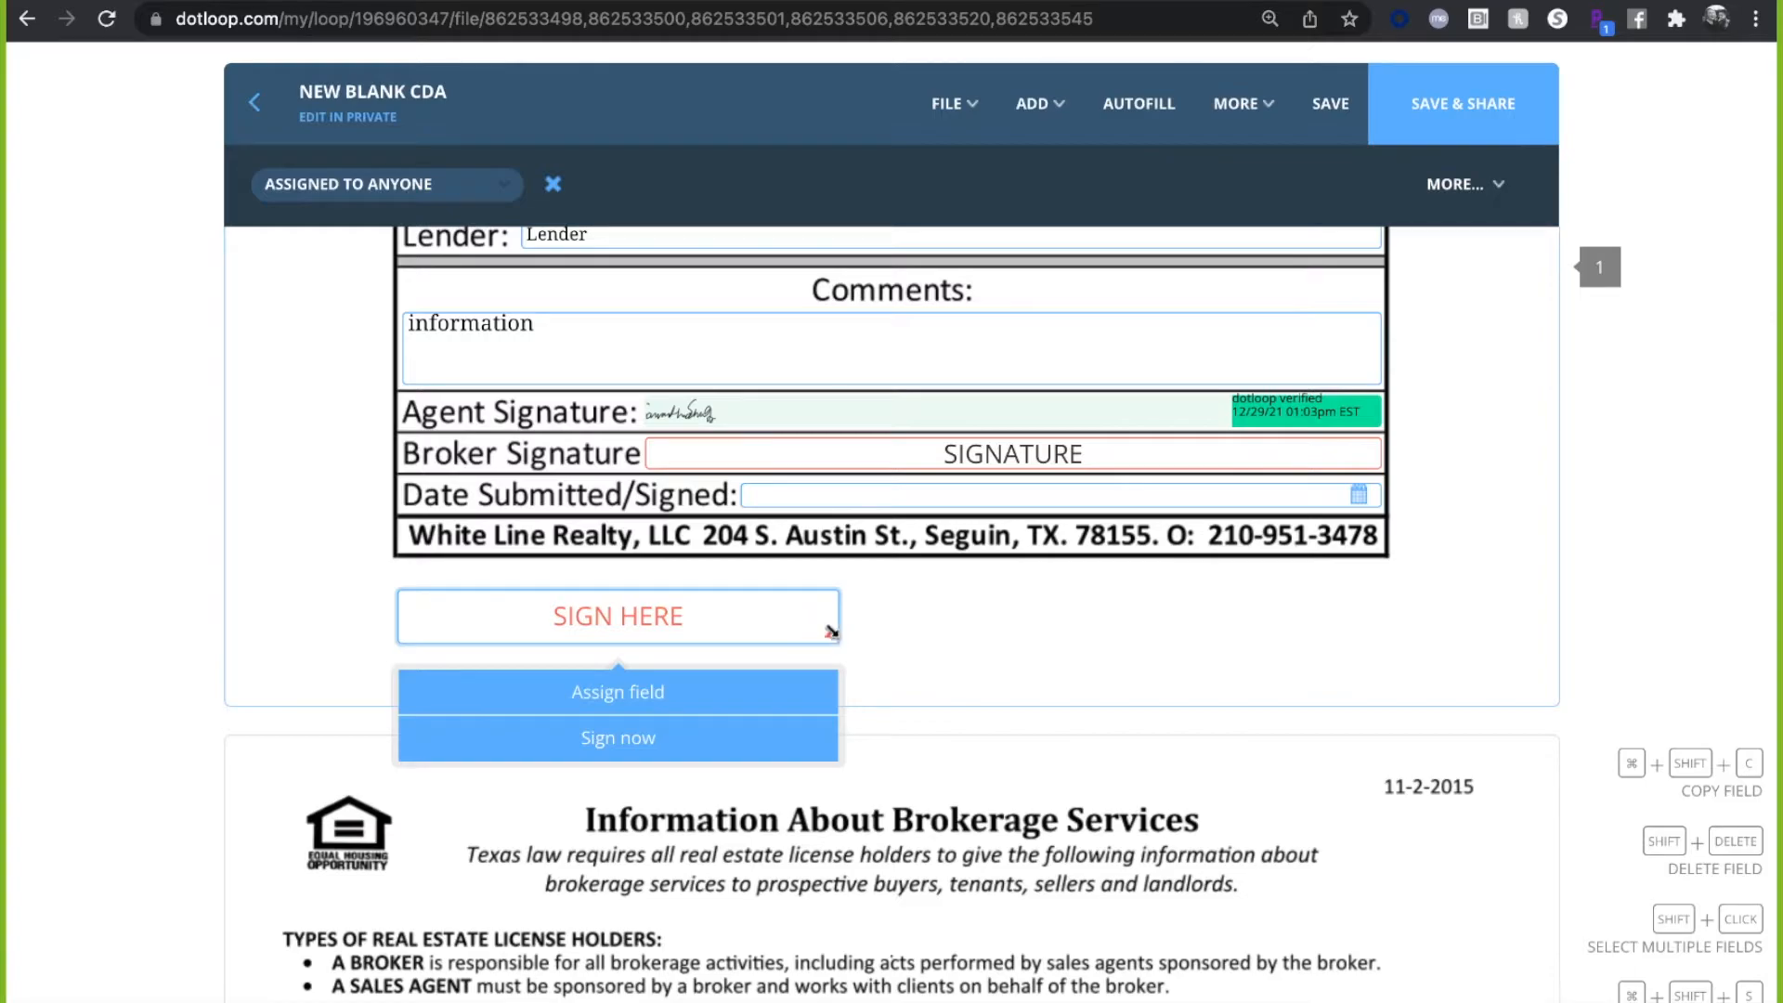
pyautogui.moveTo(832, 632)
pyautogui.mouseDown()
pyautogui.moveTo(800, 605)
pyautogui.moveTo(805, 628)
pyautogui.mouseUp()
pyautogui.click(1027, 129)
pyautogui.click(1013, 193)
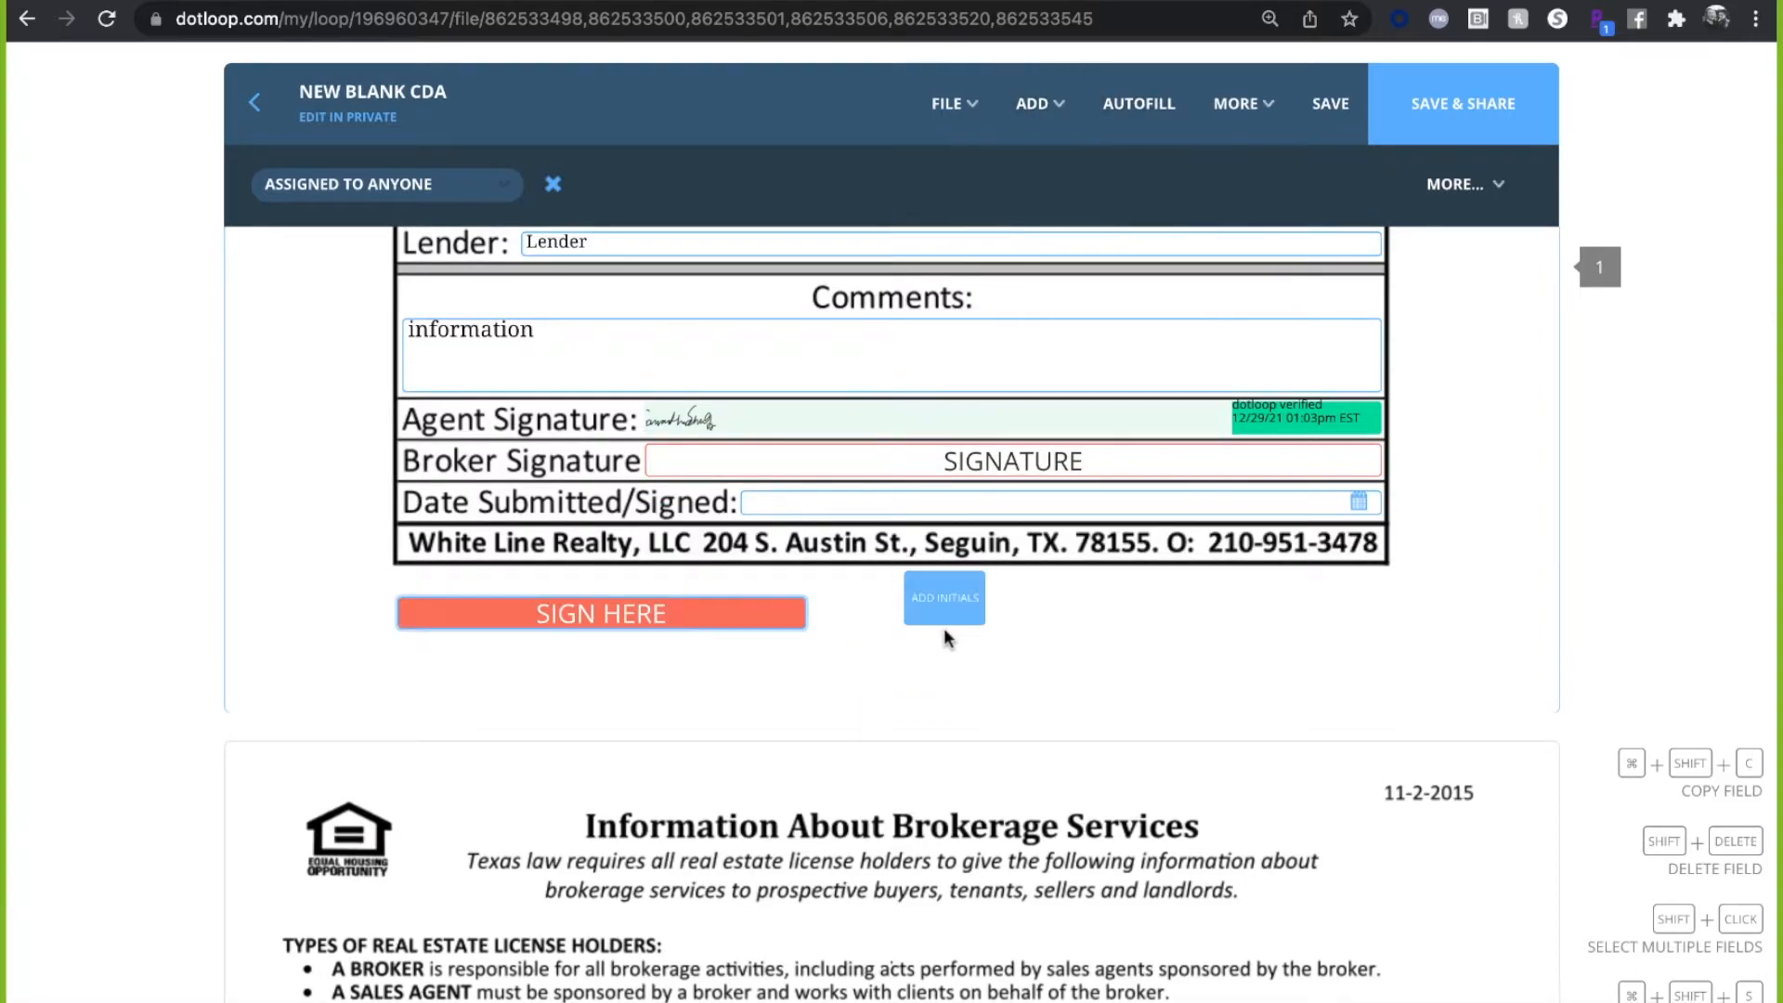
pyautogui.click(886, 647)
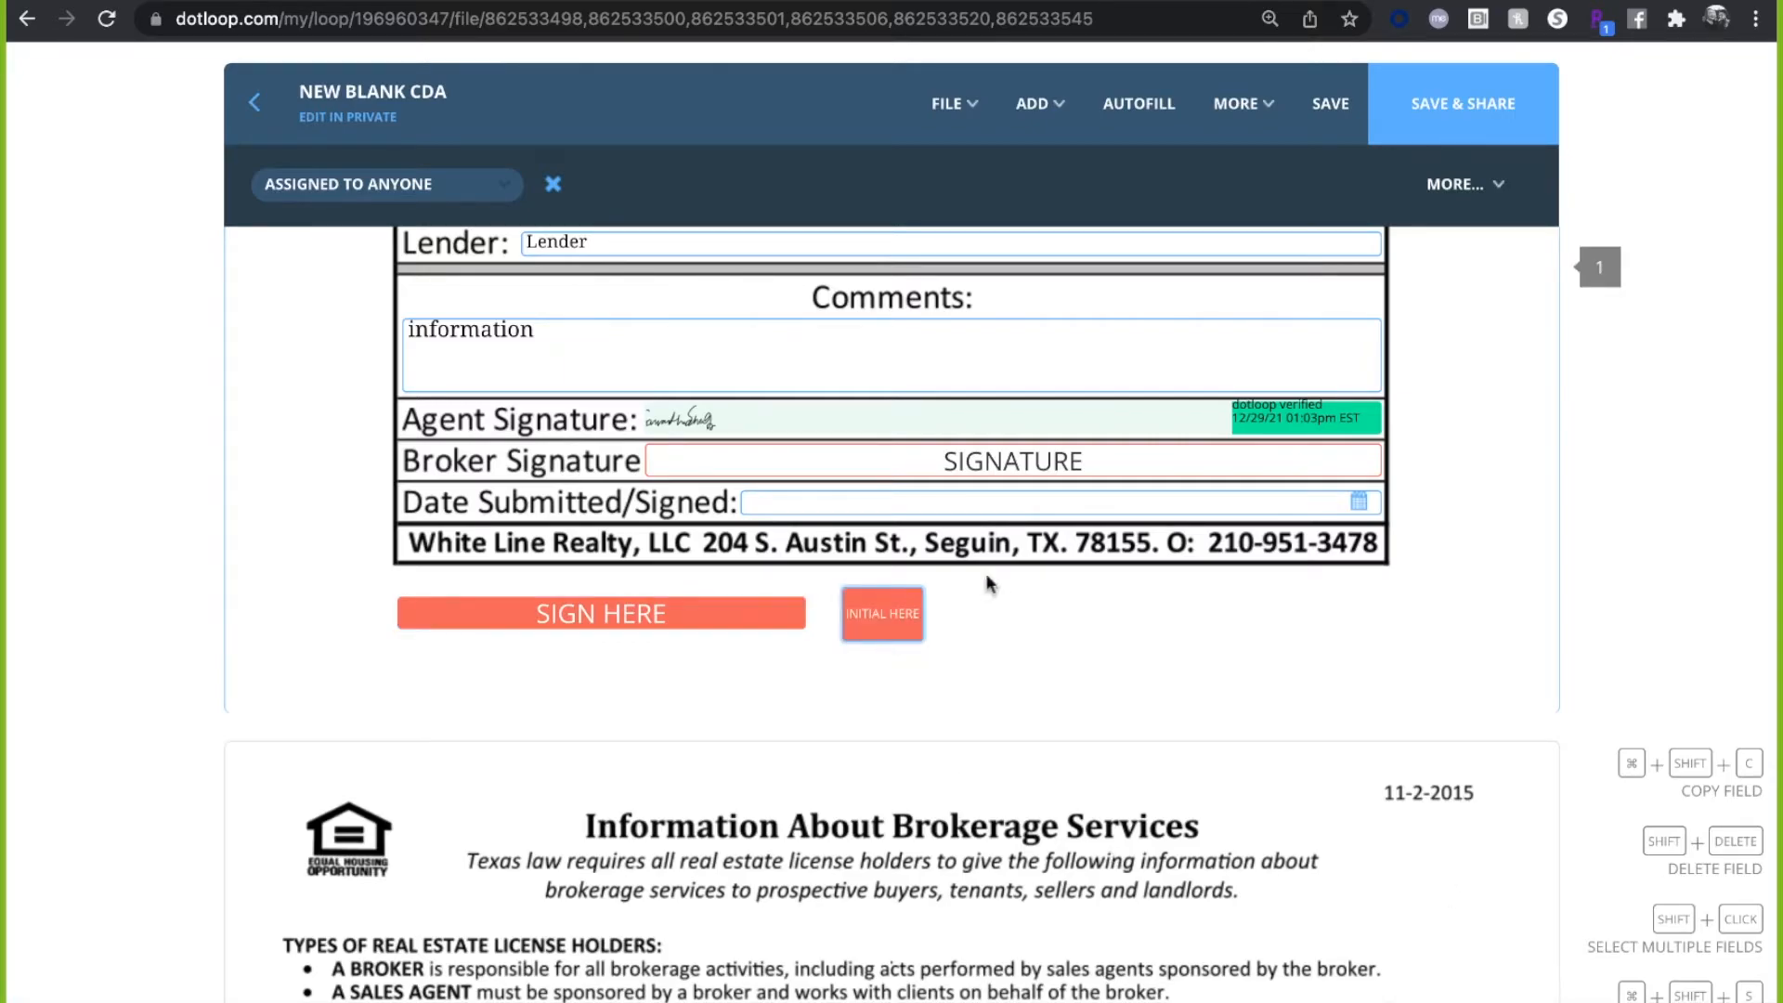
pyautogui.click(898, 624)
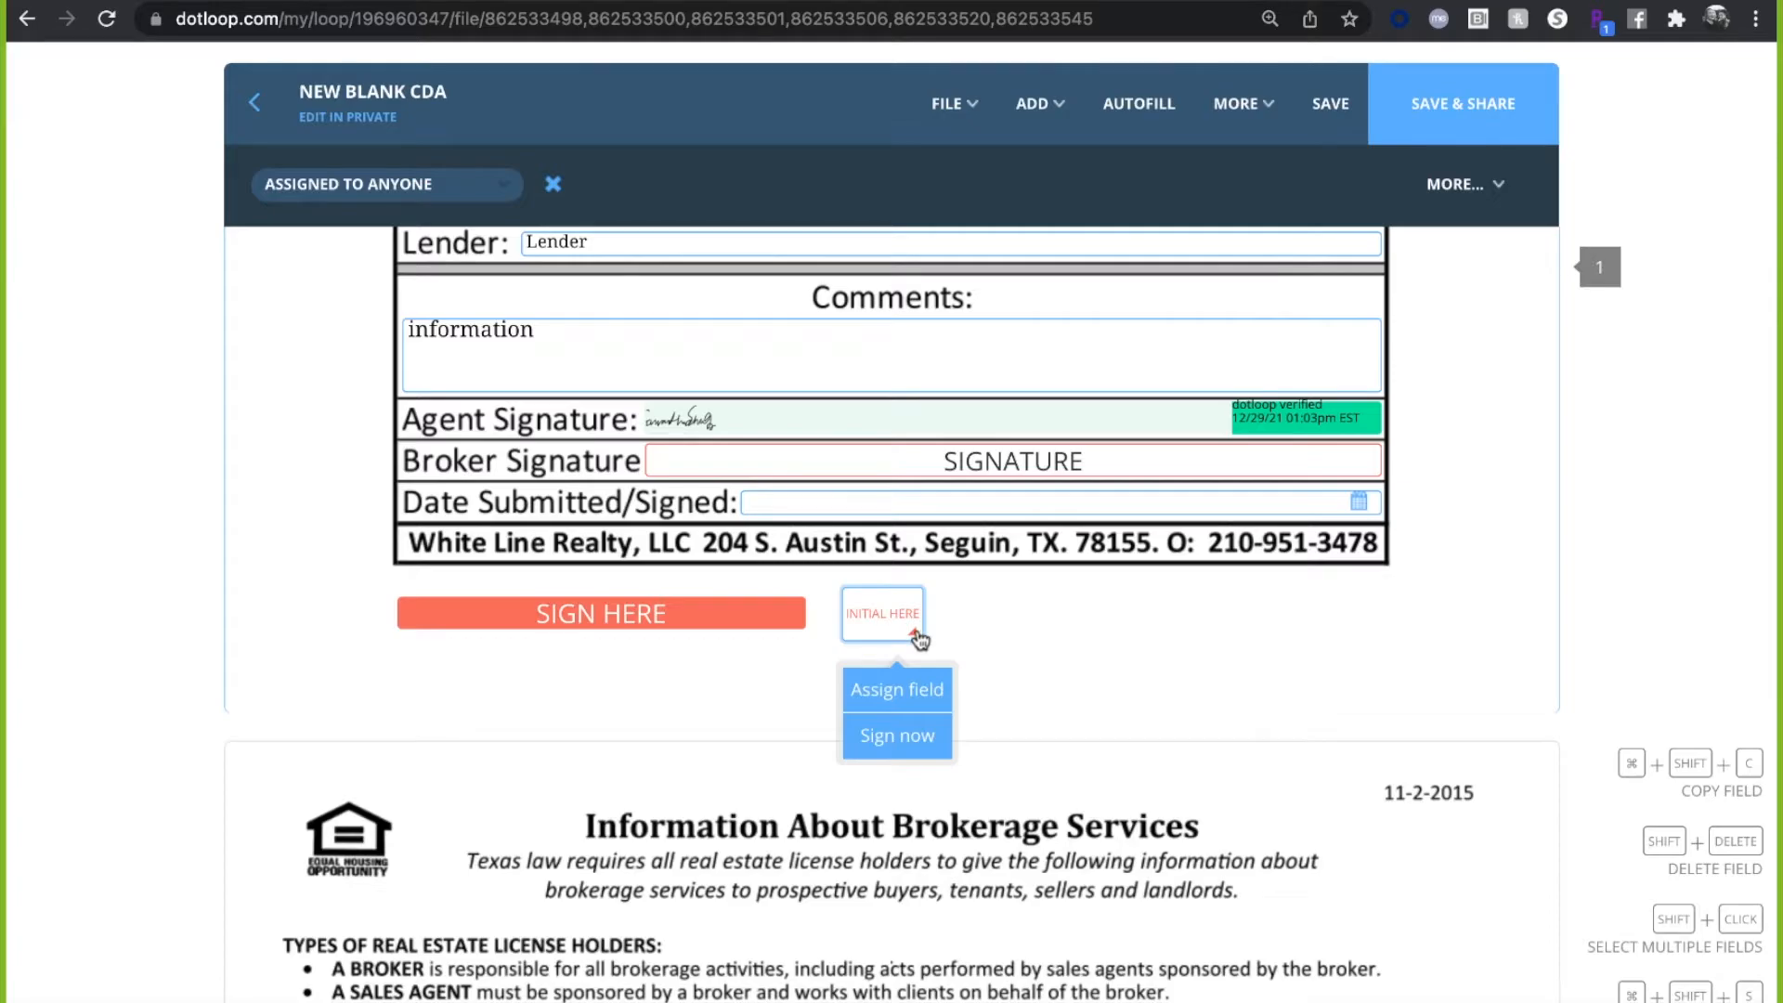
pyautogui.moveTo(915, 642); pyautogui.dragTo(897, 627)
pyautogui.click(1036, 635)
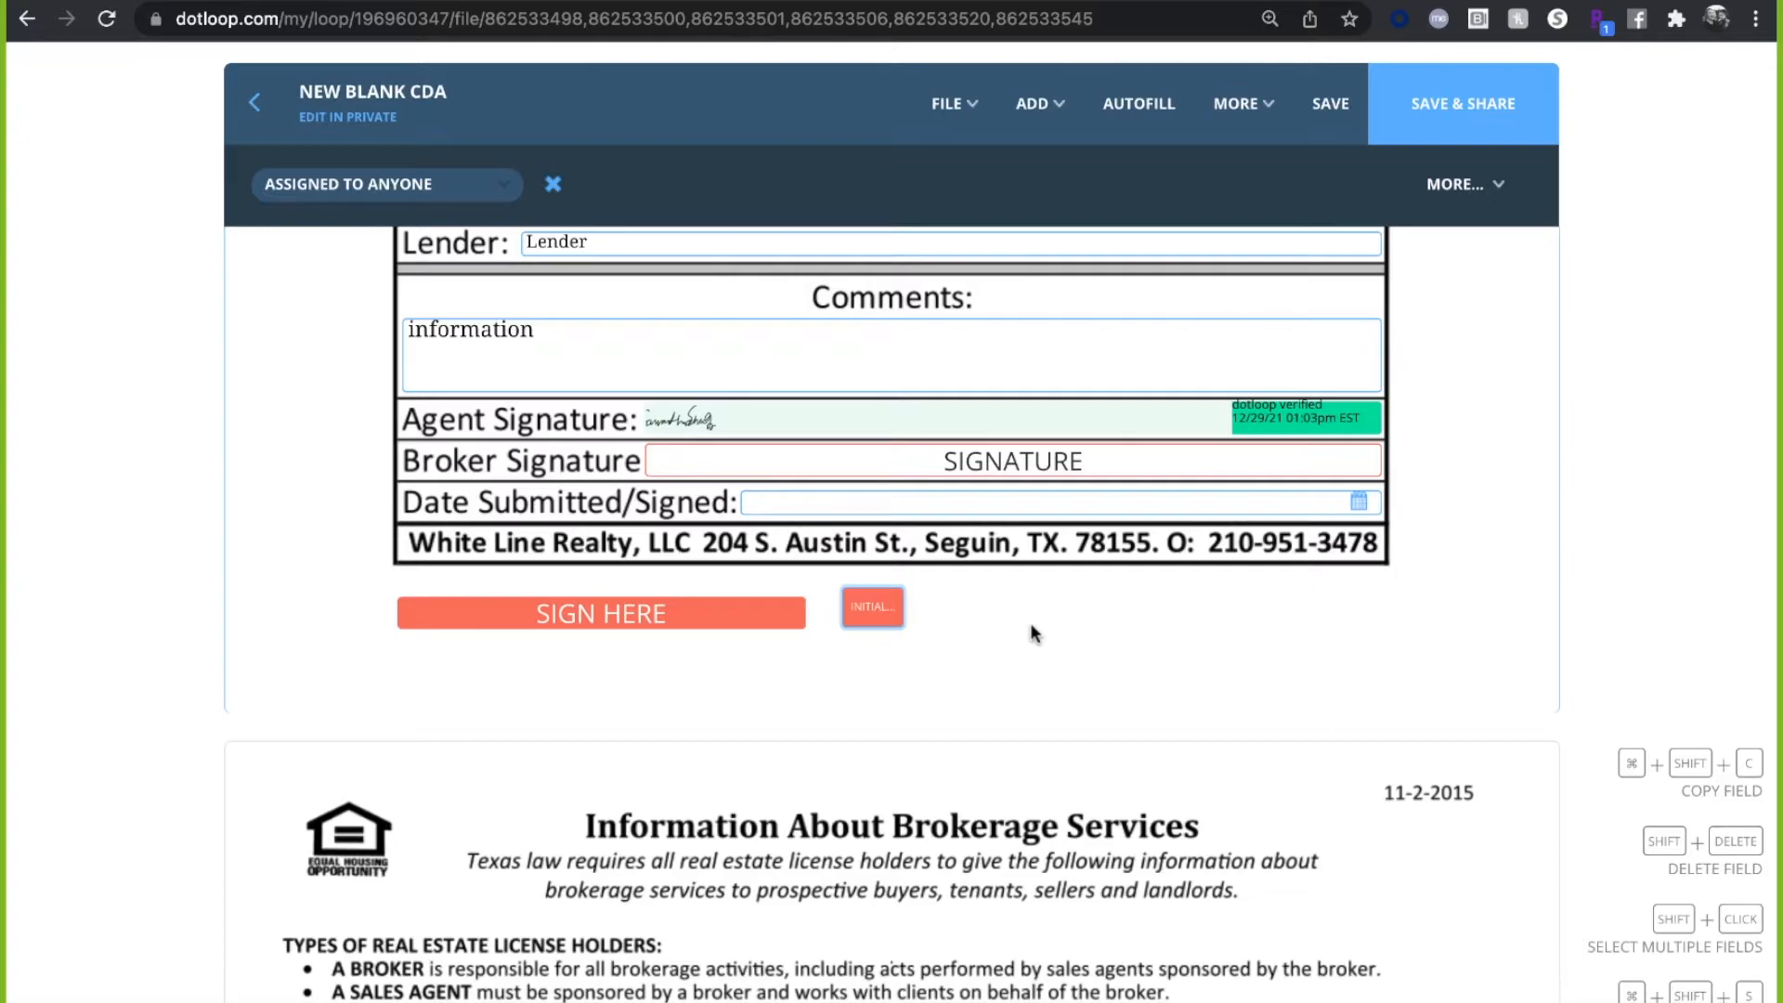
# - Assign both the new initials and signature fields to the seller
pyautogui.click(847, 594)
pyautogui.click(370, 188)
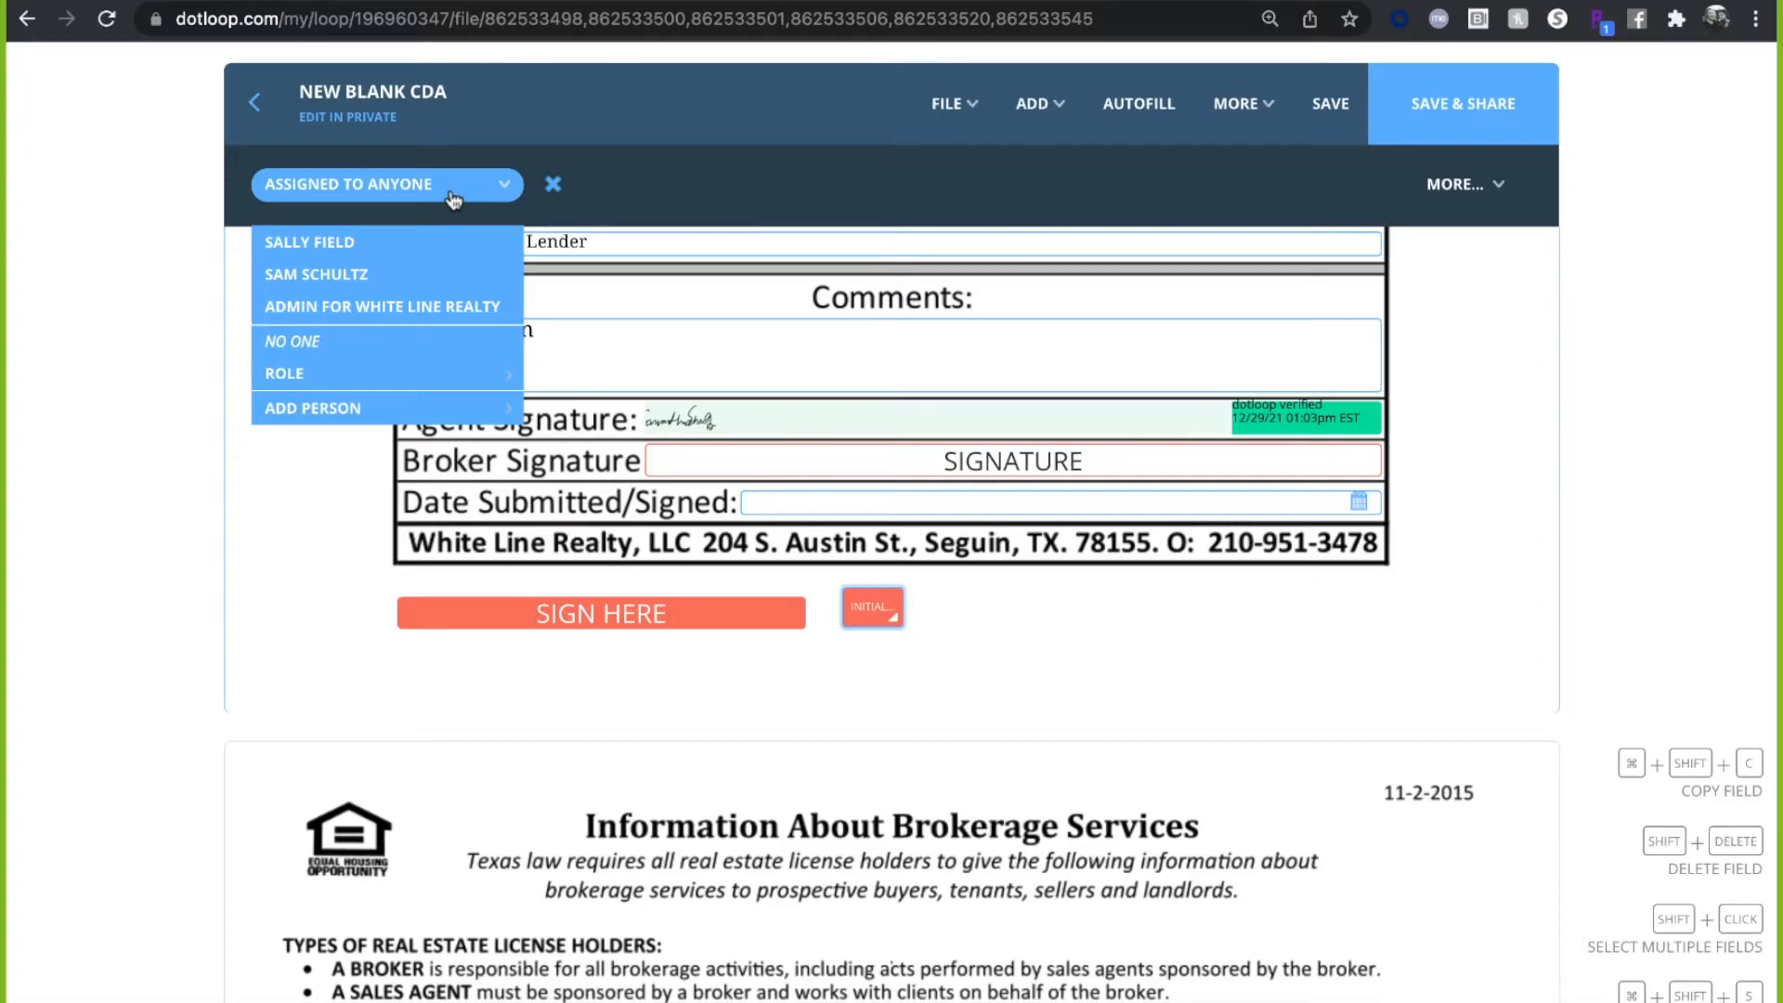
pyautogui.click(445, 241)
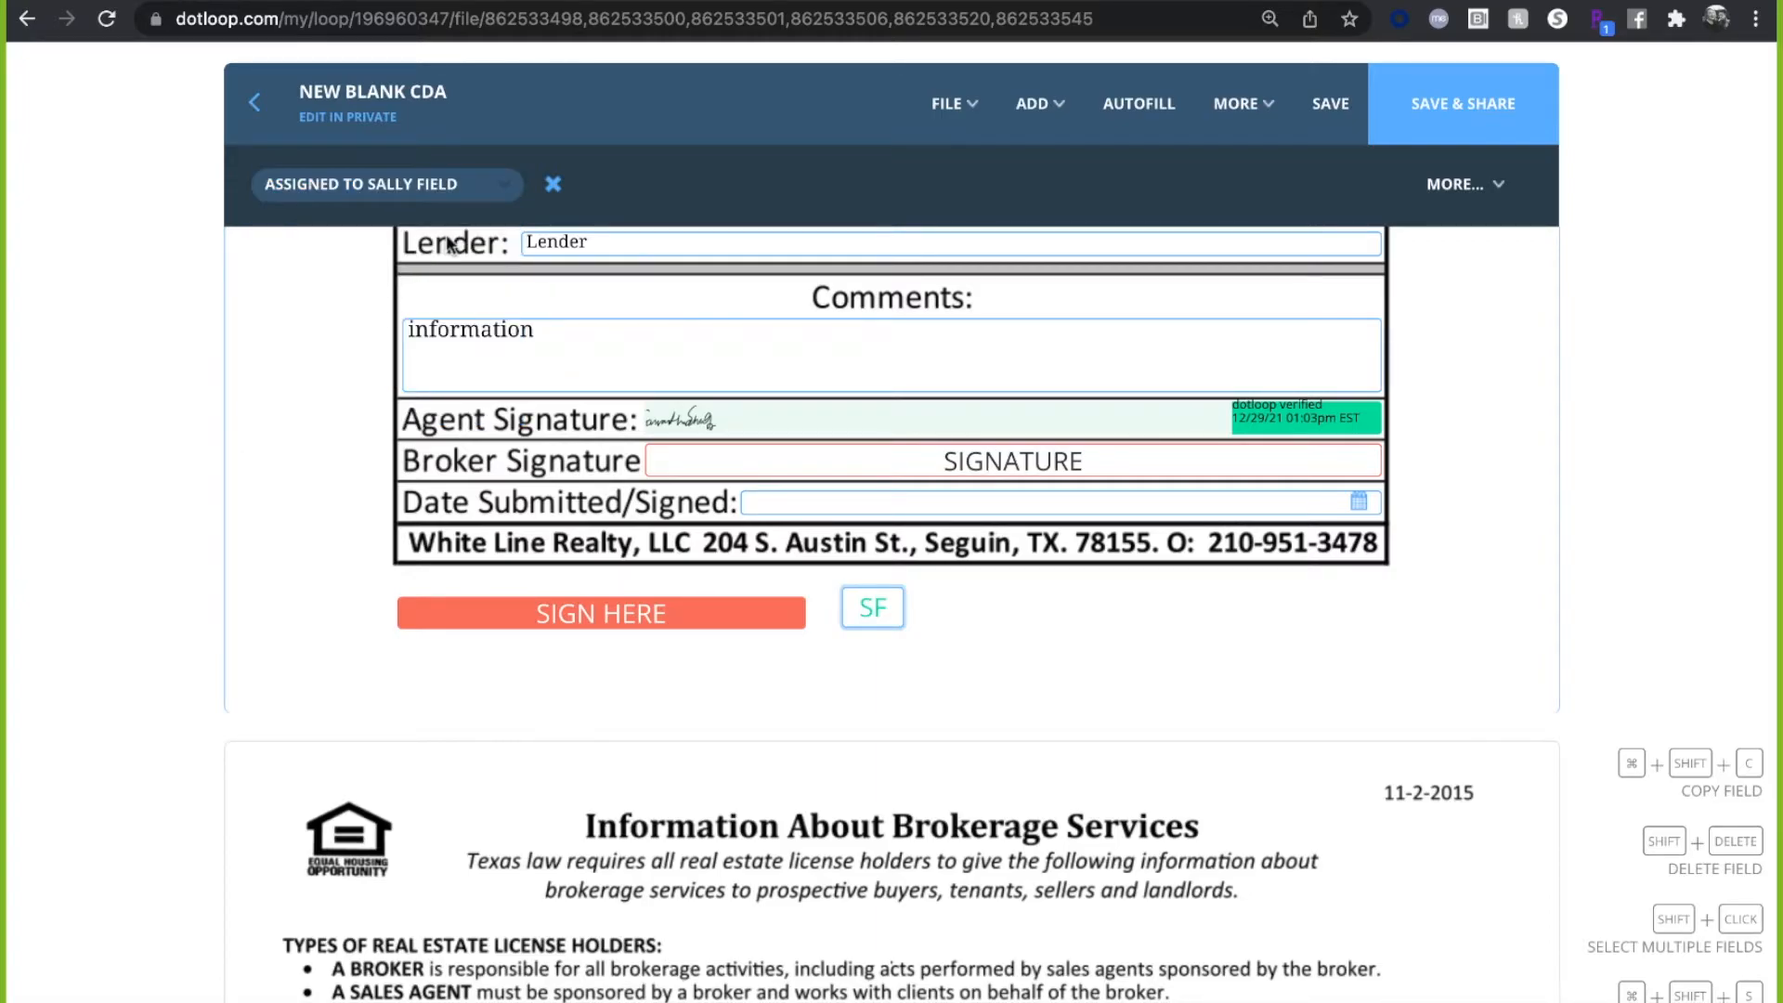
pyautogui.click(649, 613)
pyautogui.click(404, 186)
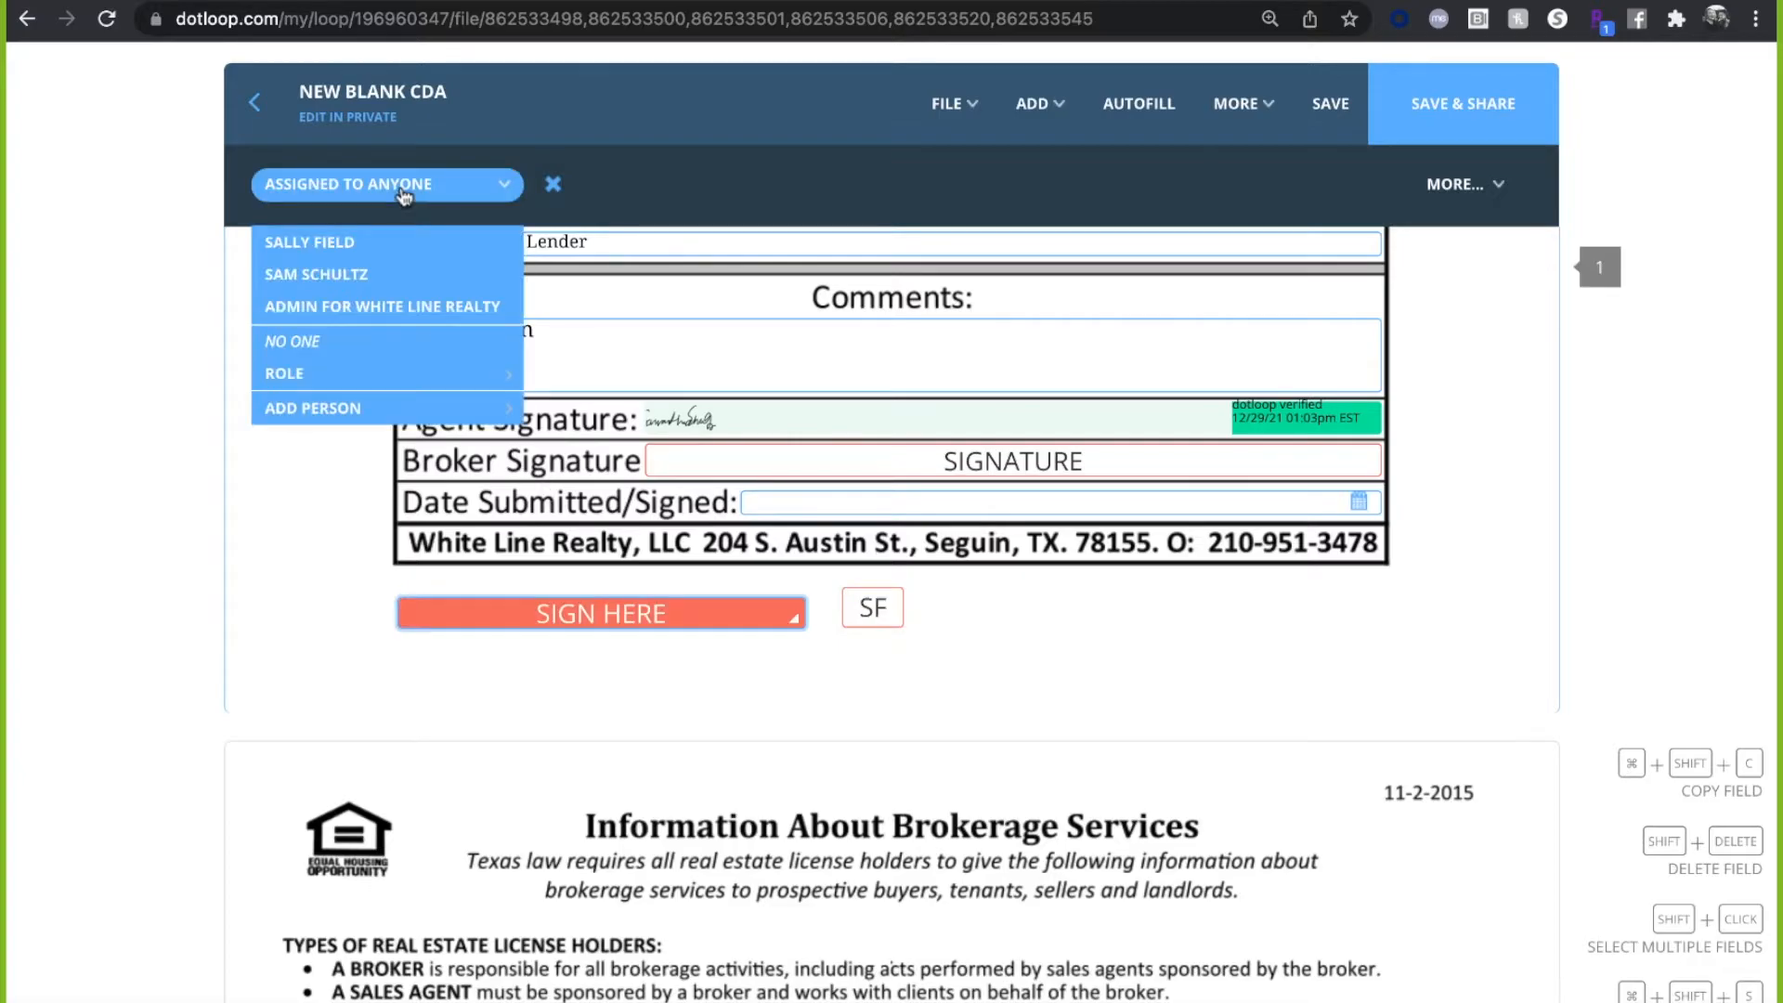
pyautogui.click(406, 242)
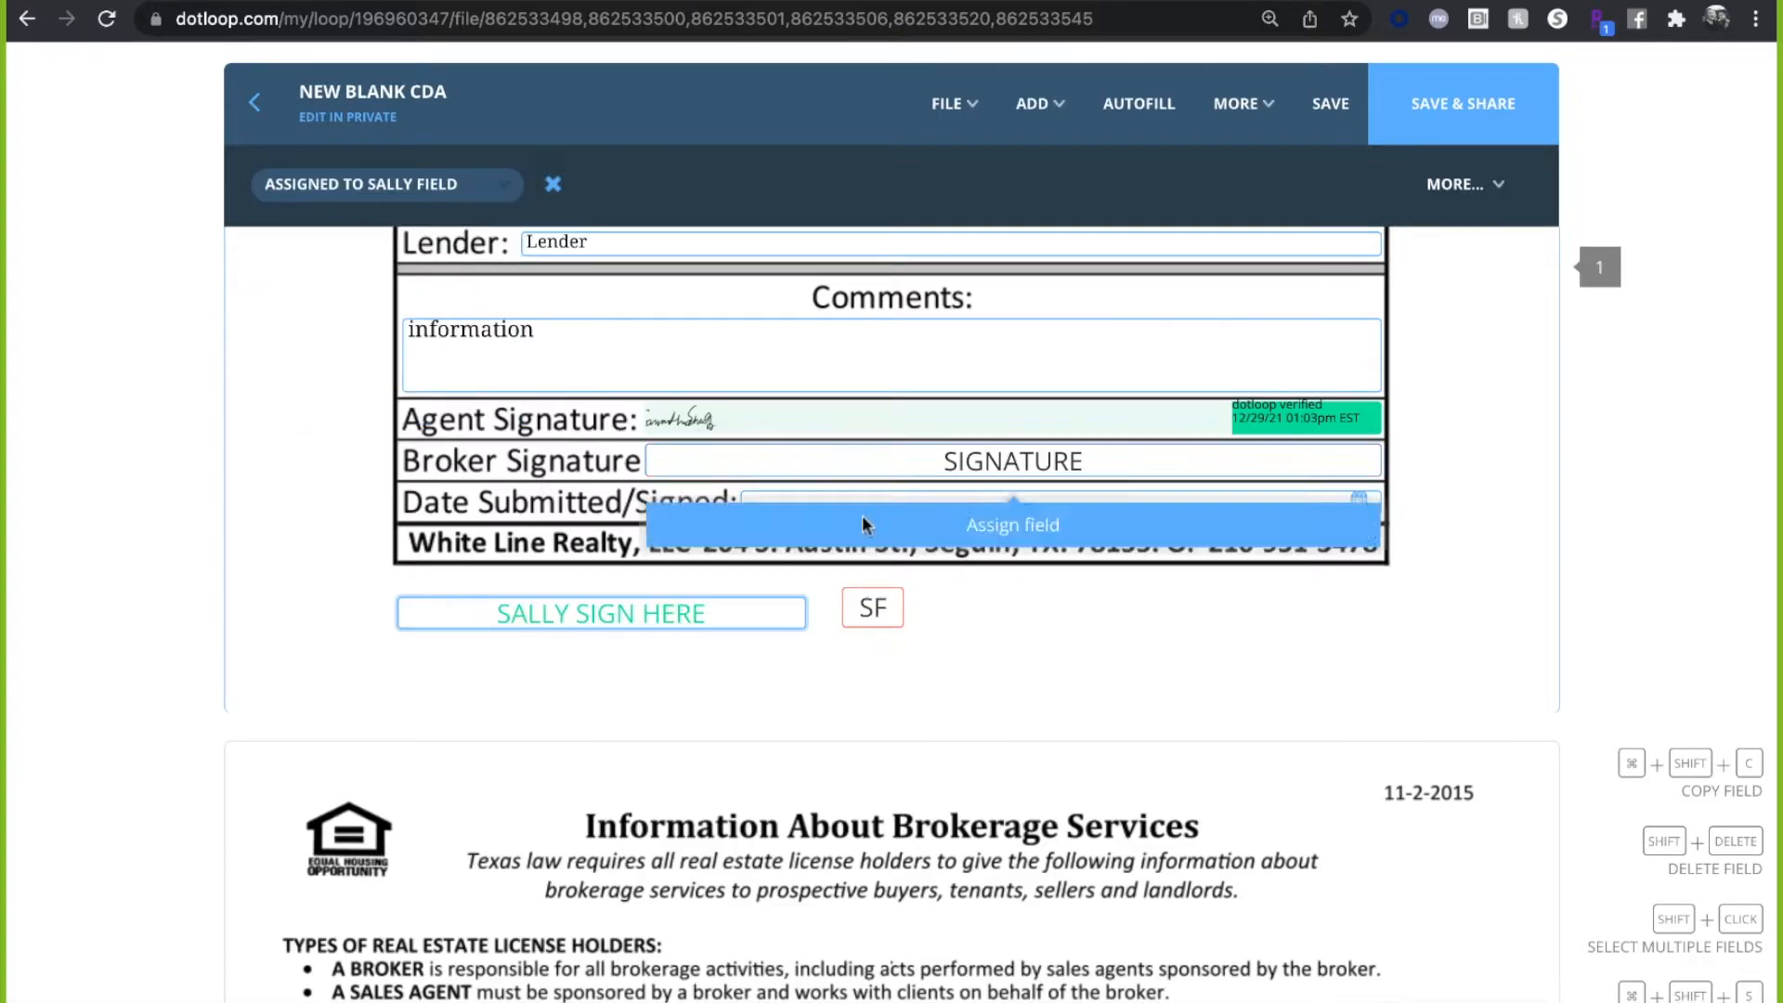
pyautogui.click(1240, 632)
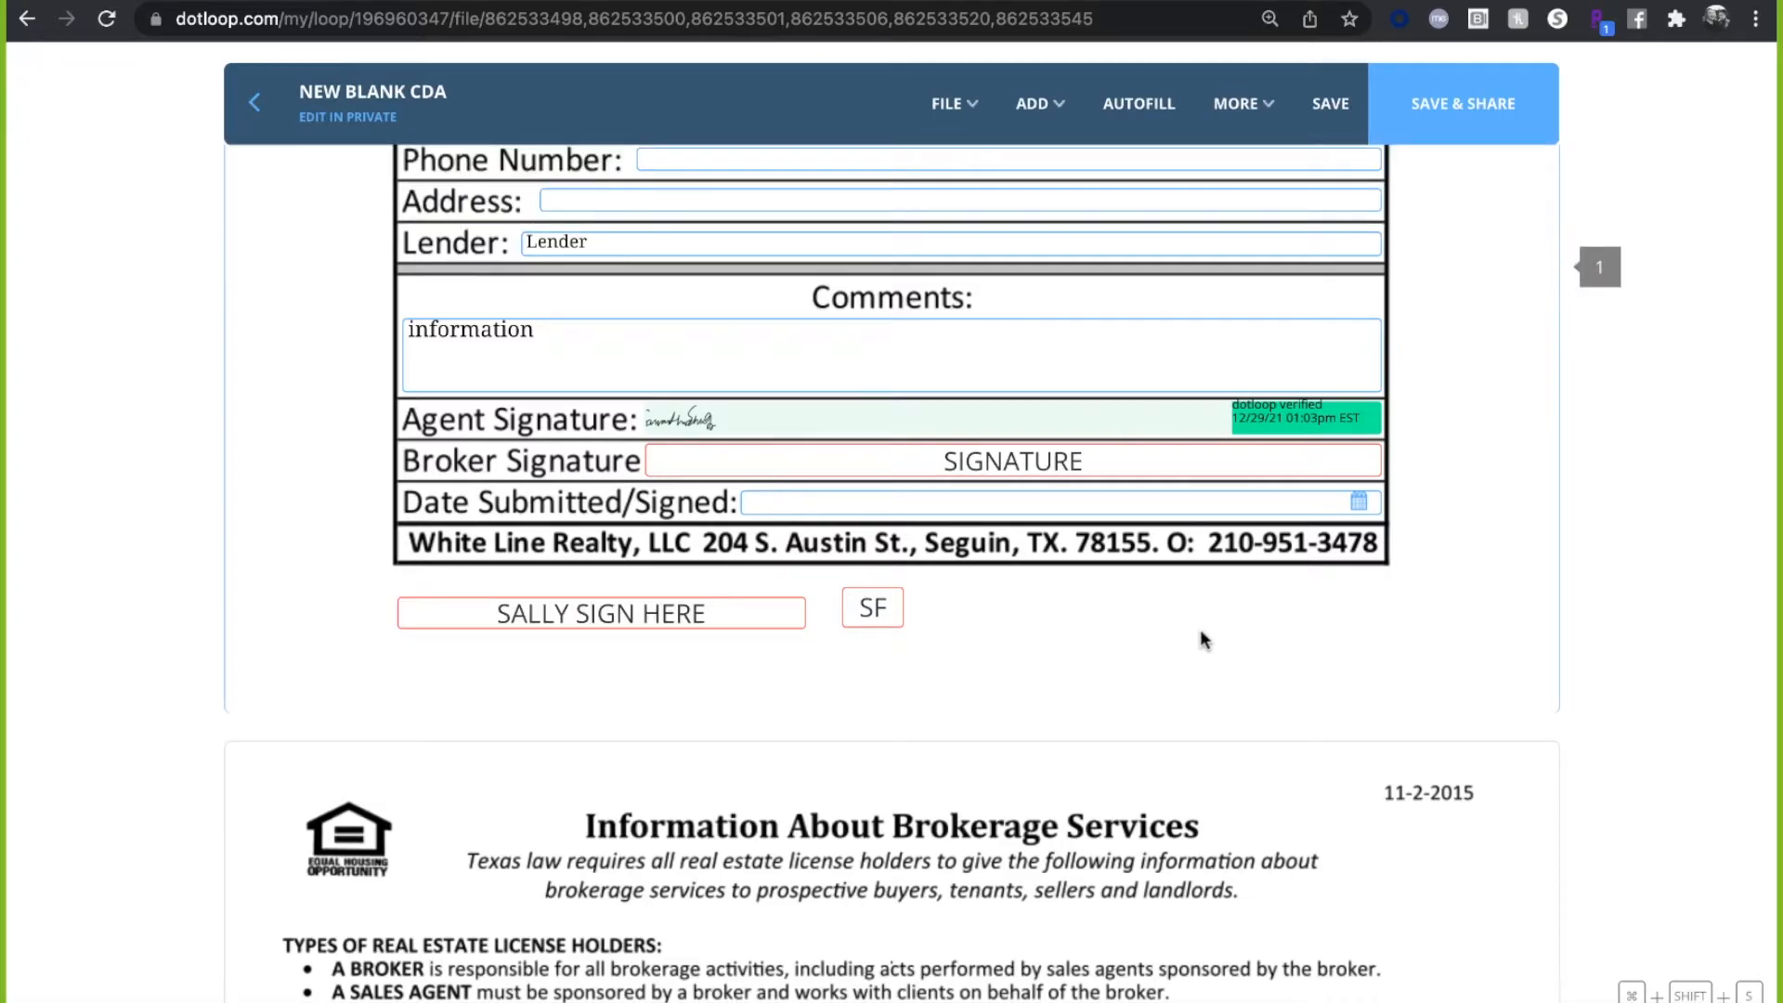
# - Delete the seller's initials and signature fields
pyautogui.click(878, 613)
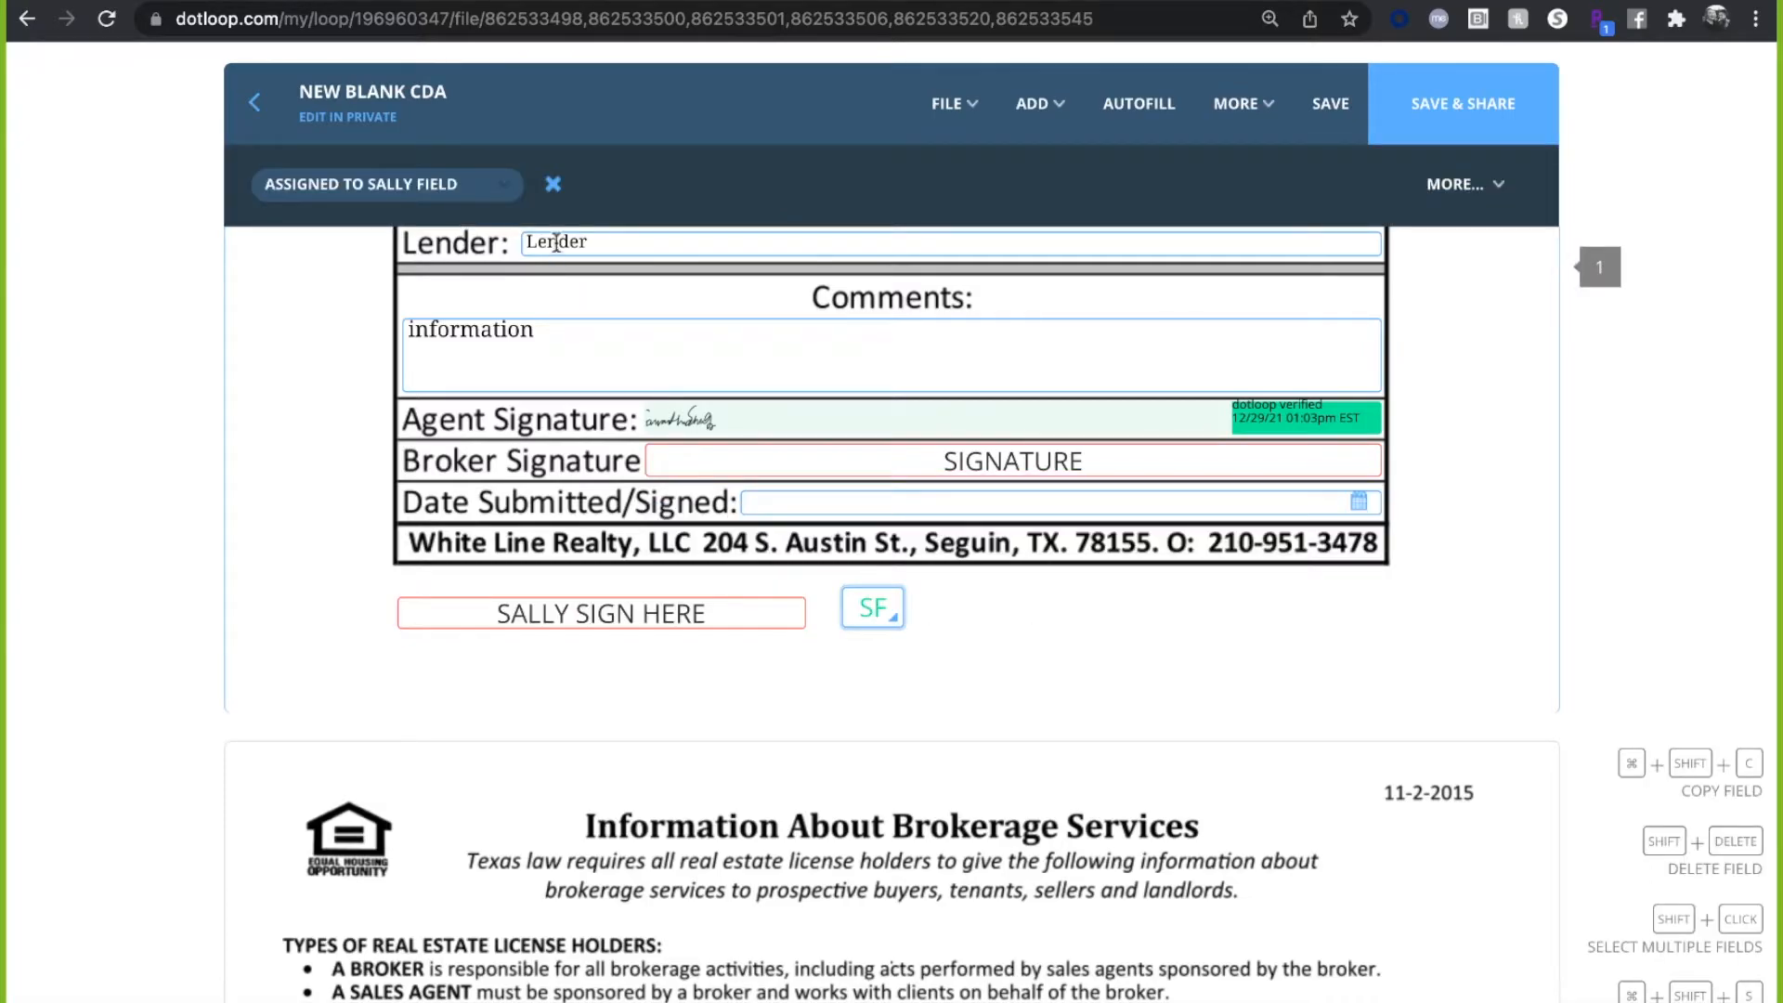
pyautogui.click(552, 184)
pyautogui.click(678, 611)
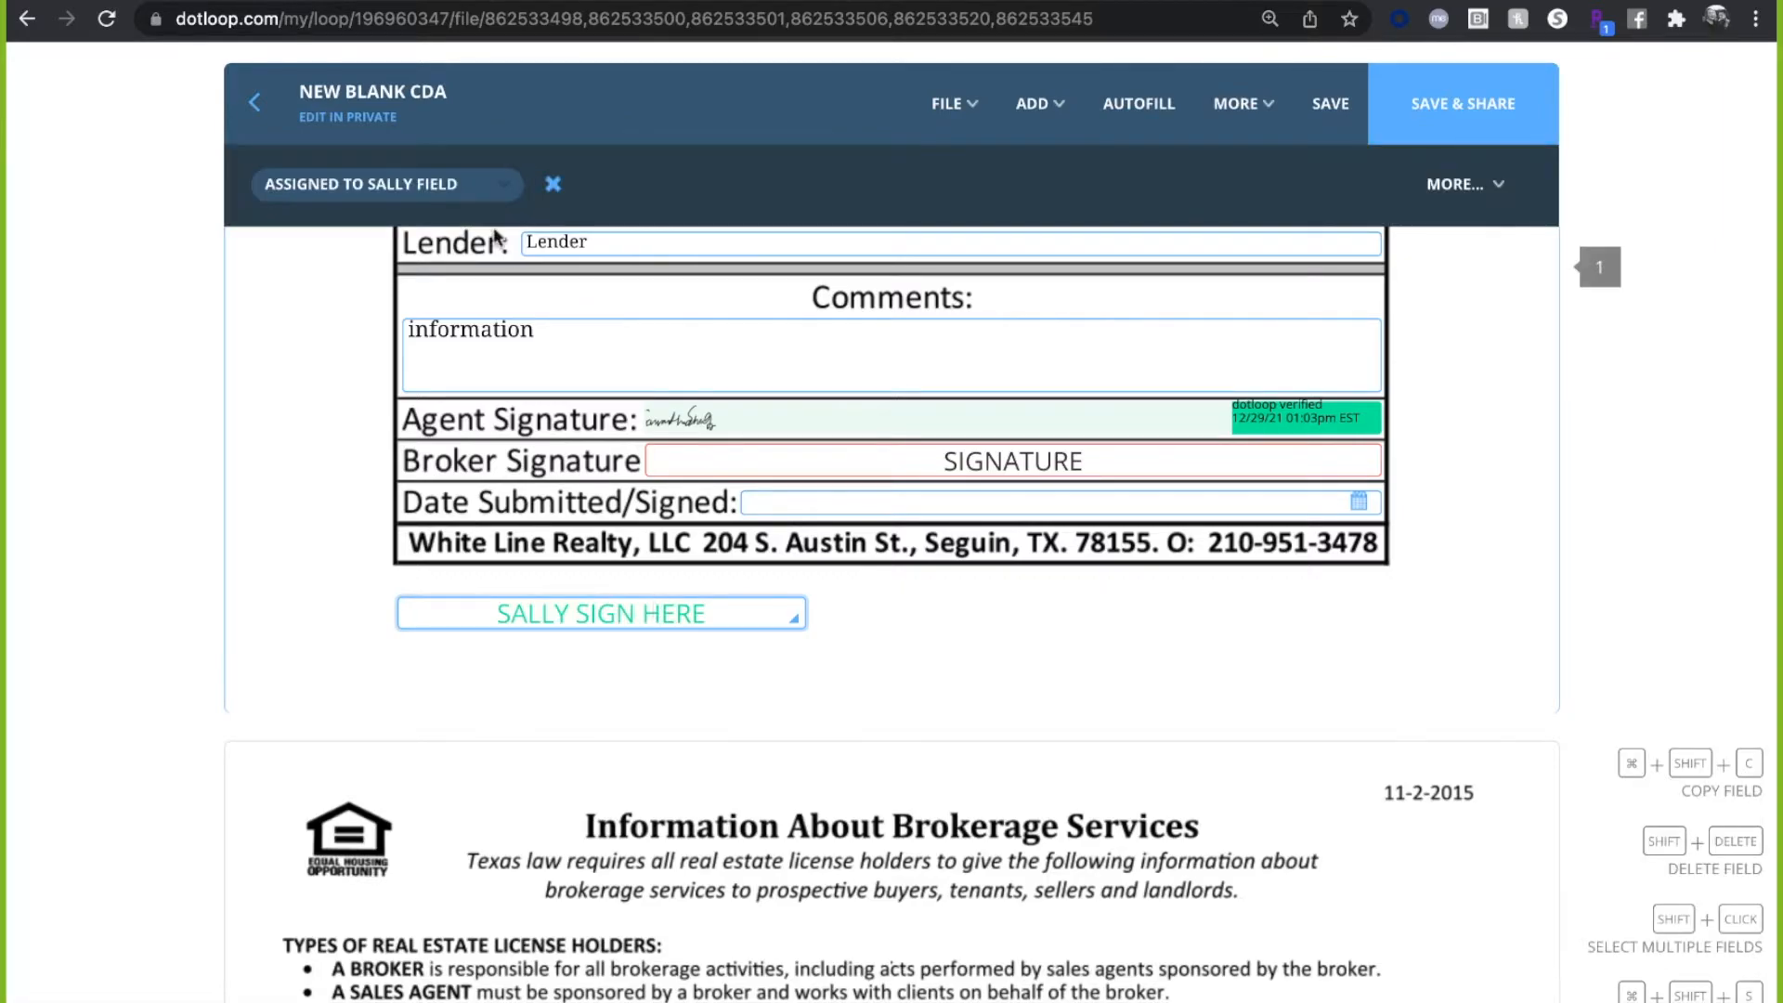
pyautogui.click(553, 185)
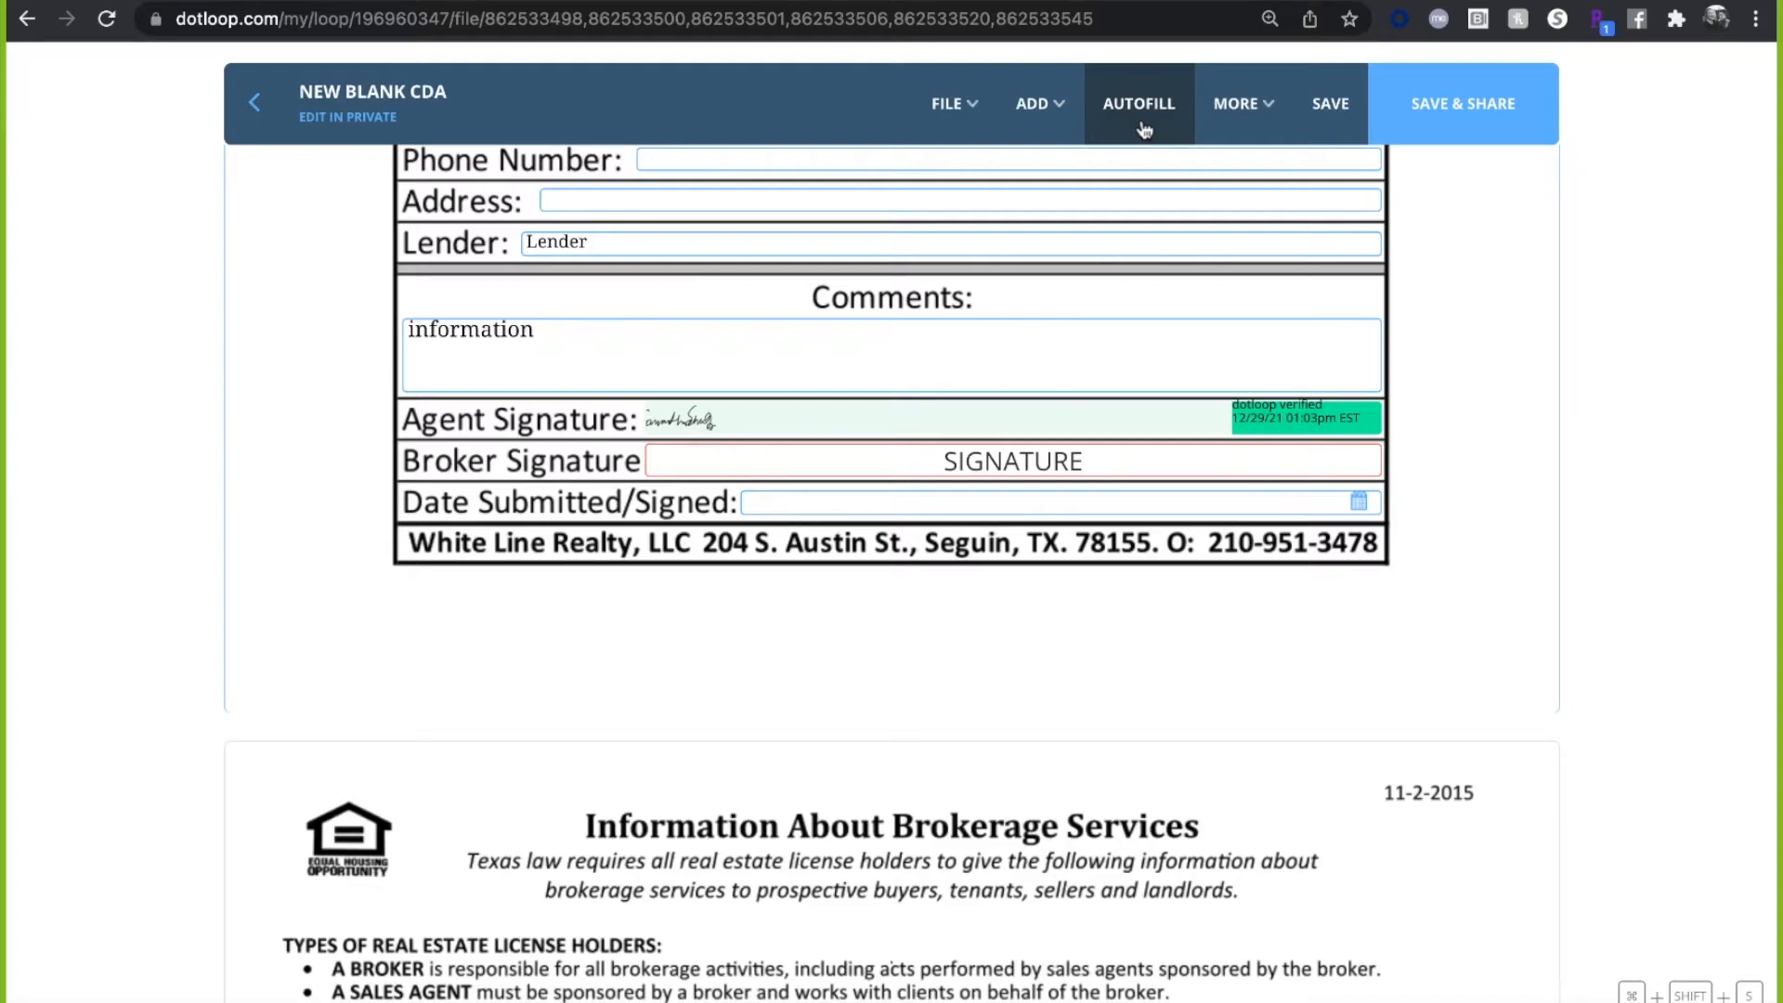
# - Return to the top of the NEW BLANK CDA and use Save & Share to save it for sharing
pyautogui.moveTo(1197, 135)
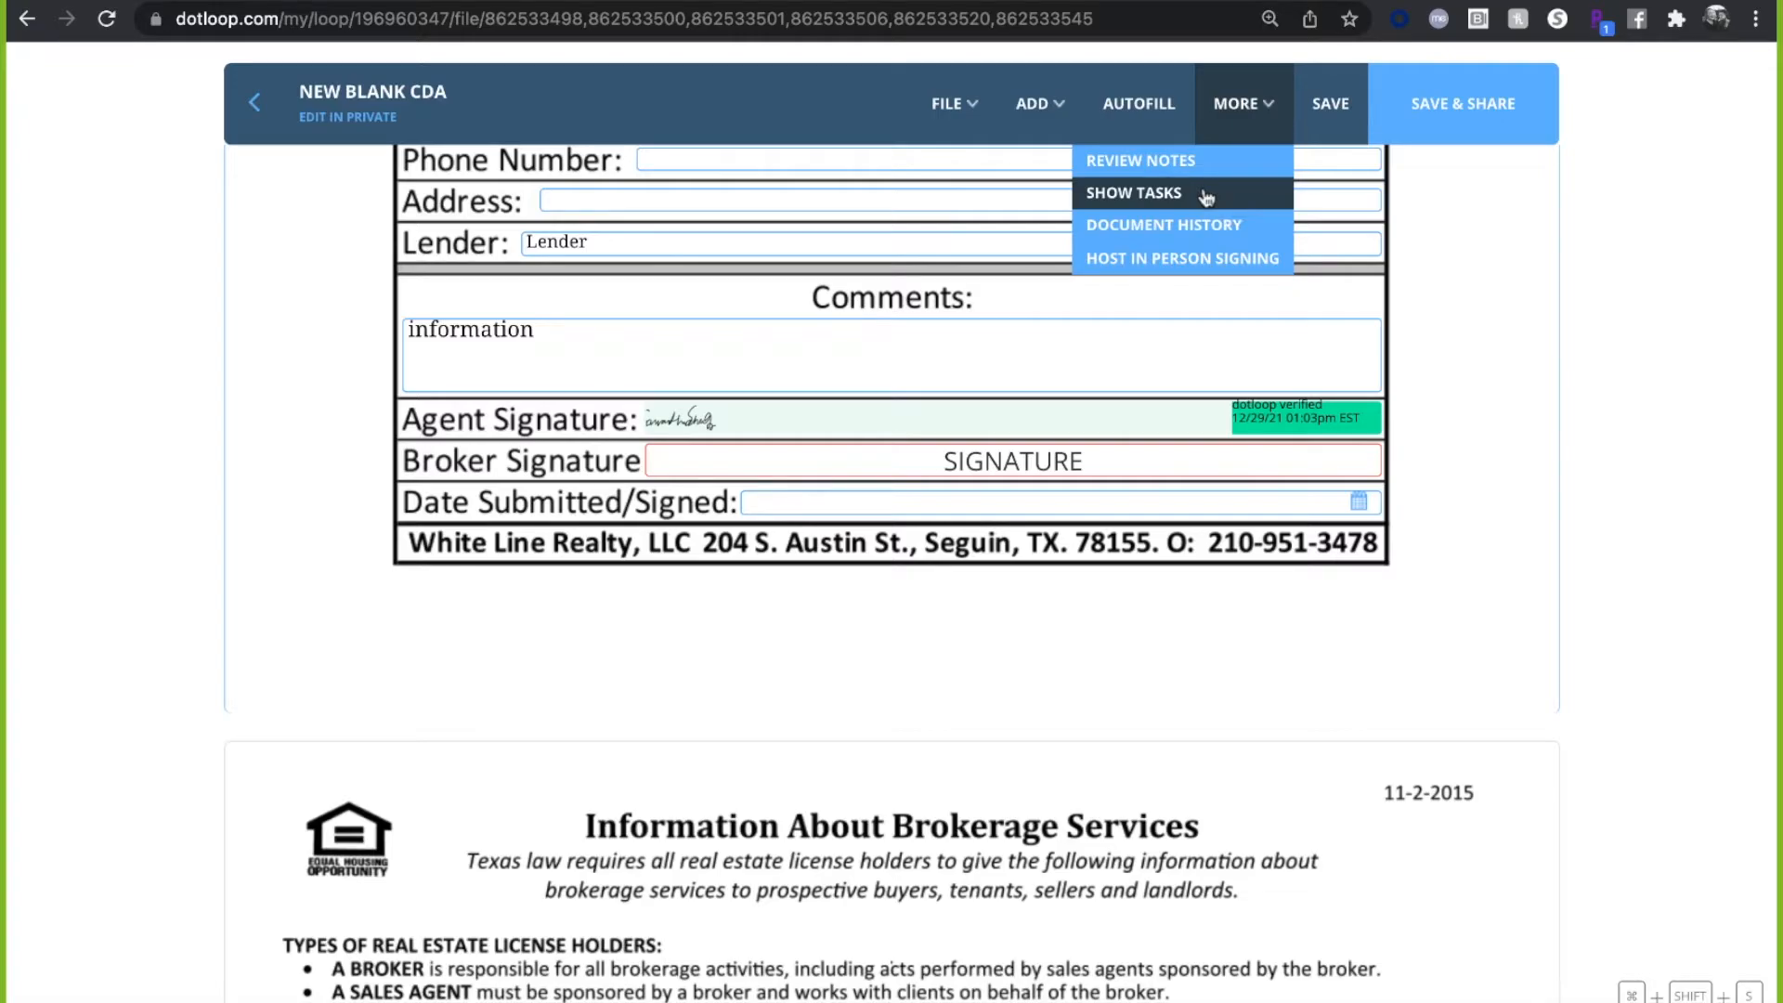
pyautogui.scroll(2, 1508, 237)
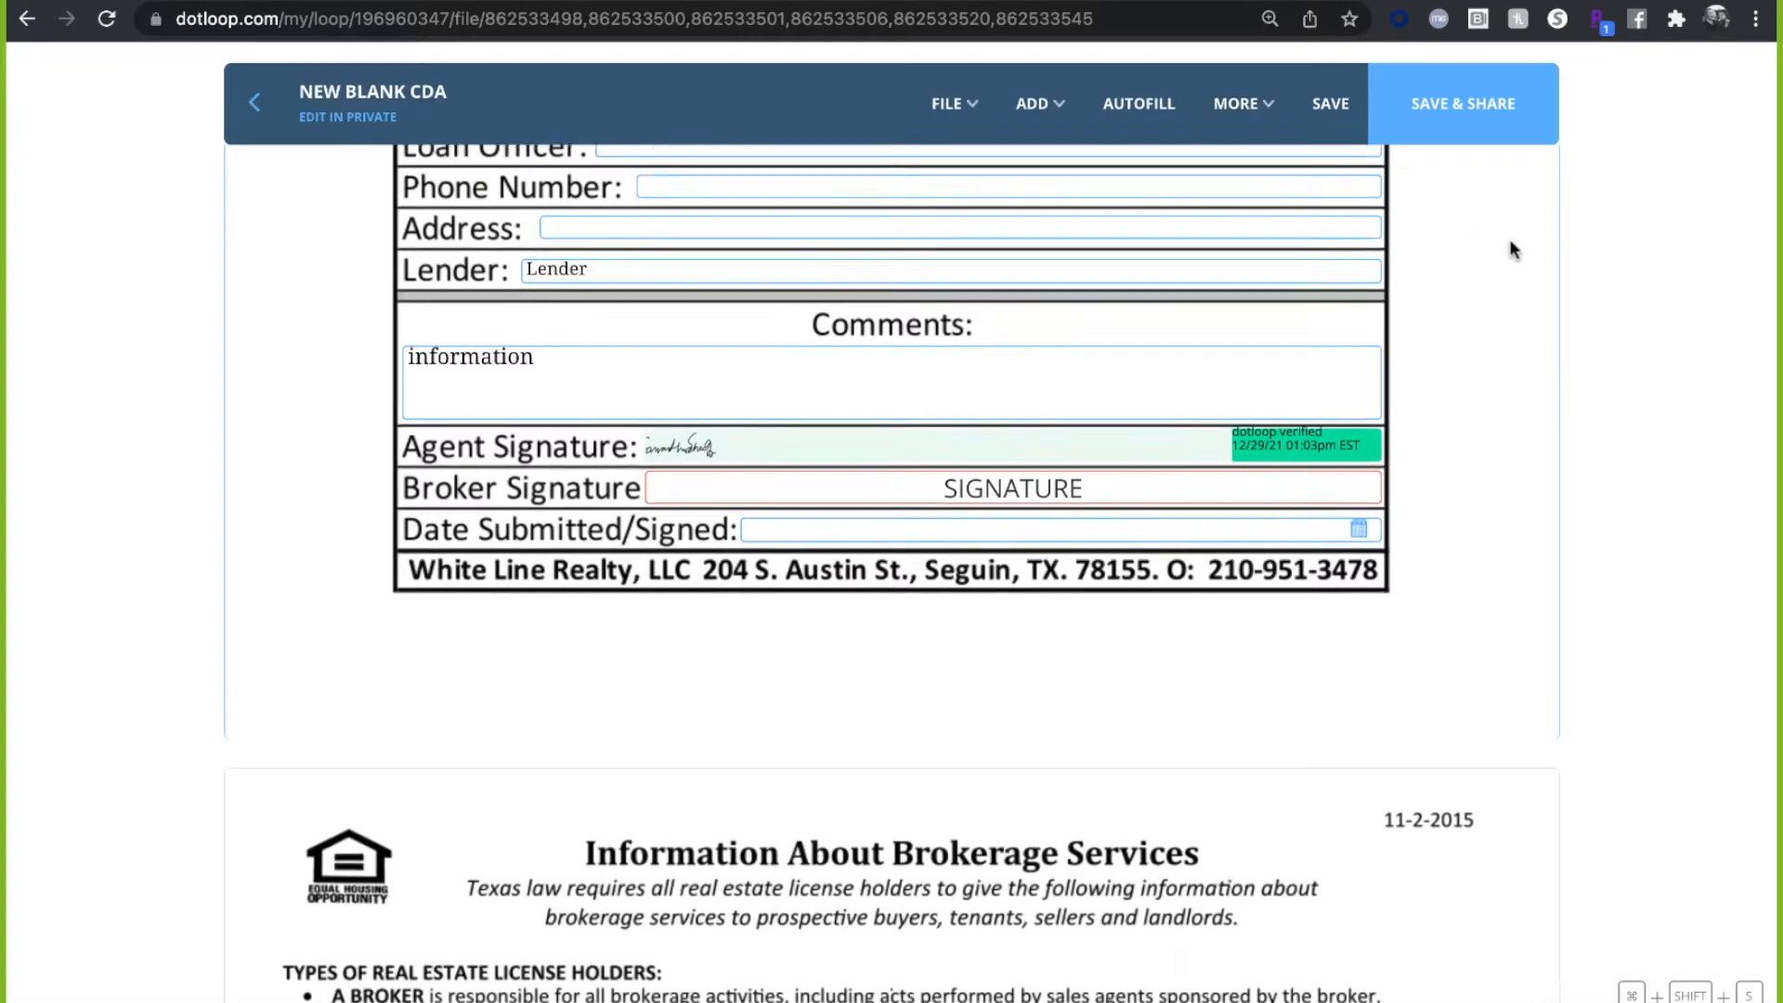
pyautogui.scroll(12, 1511, 251)
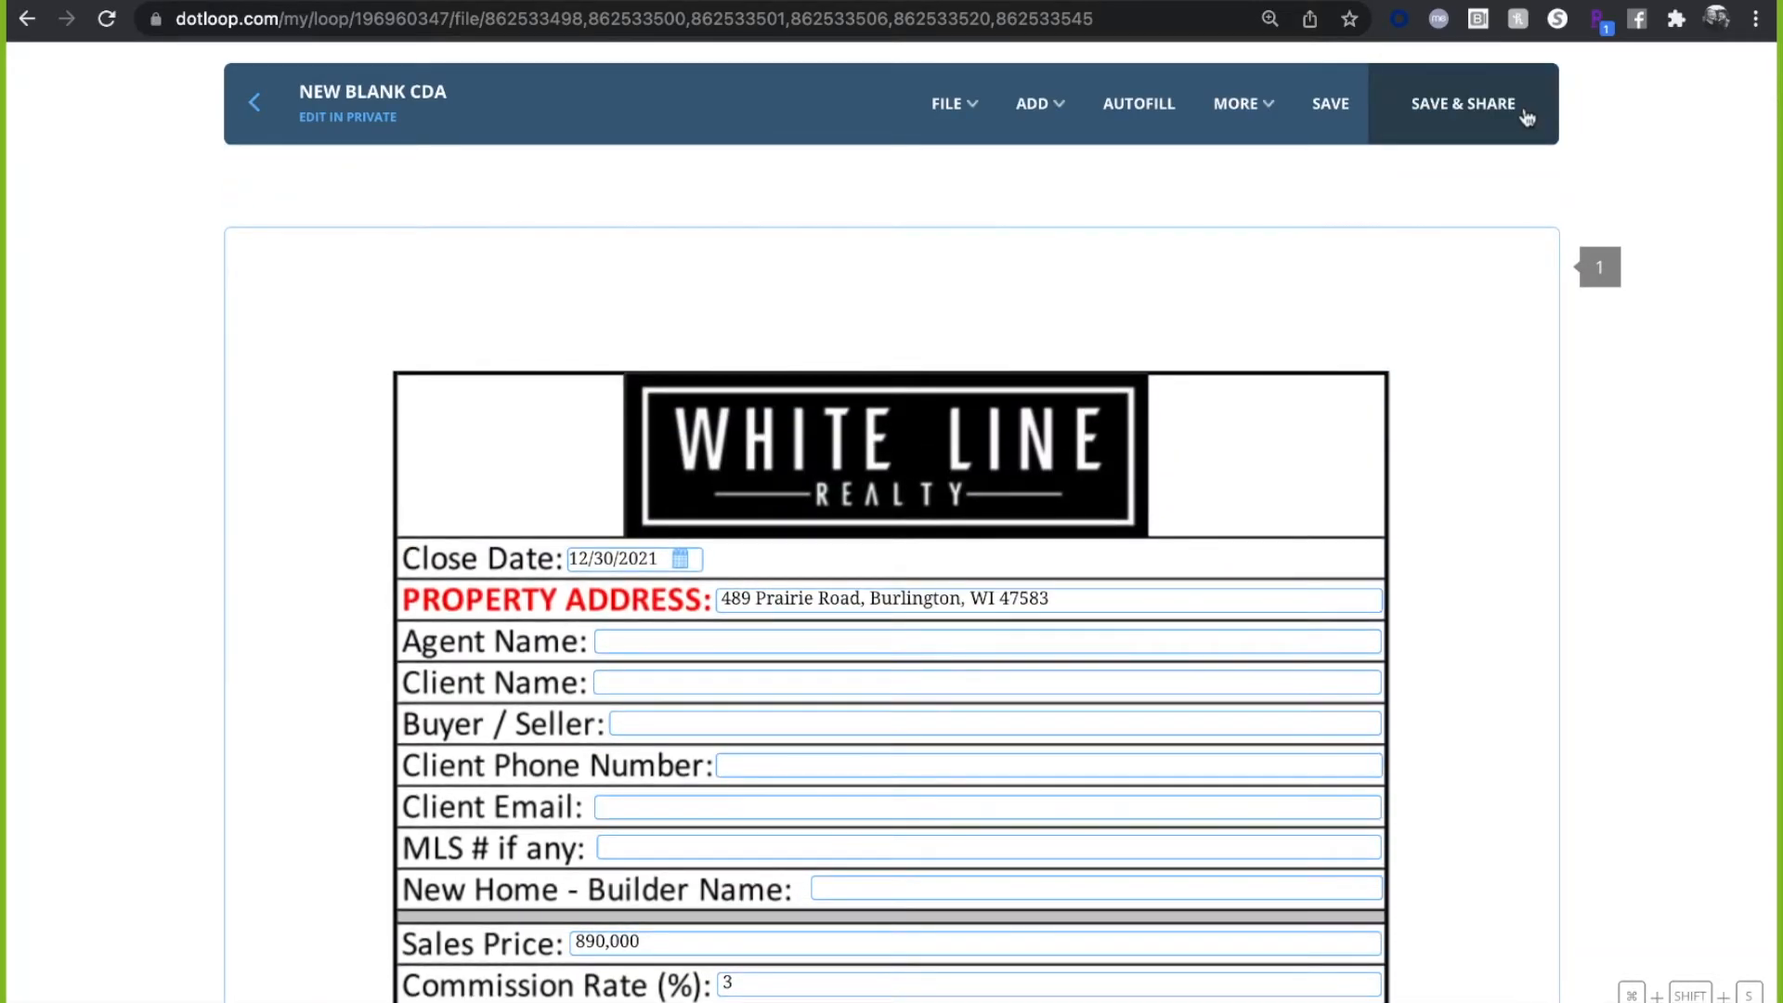
pyautogui.click(1483, 121)
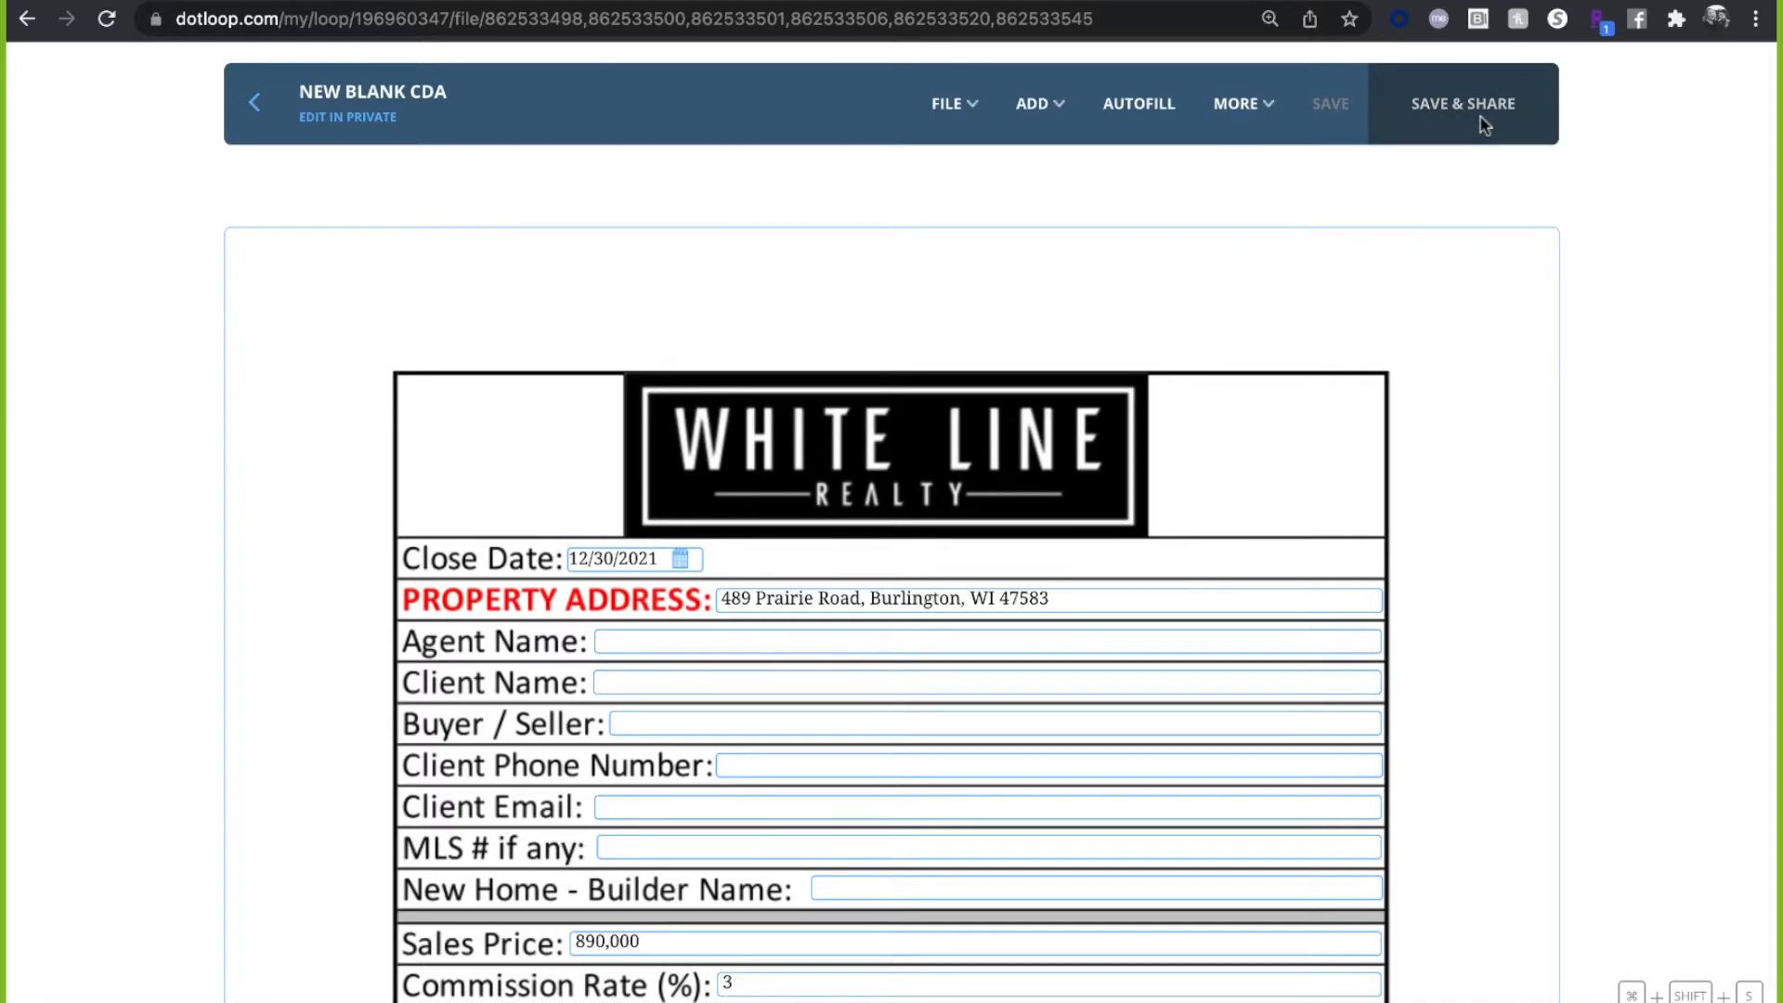
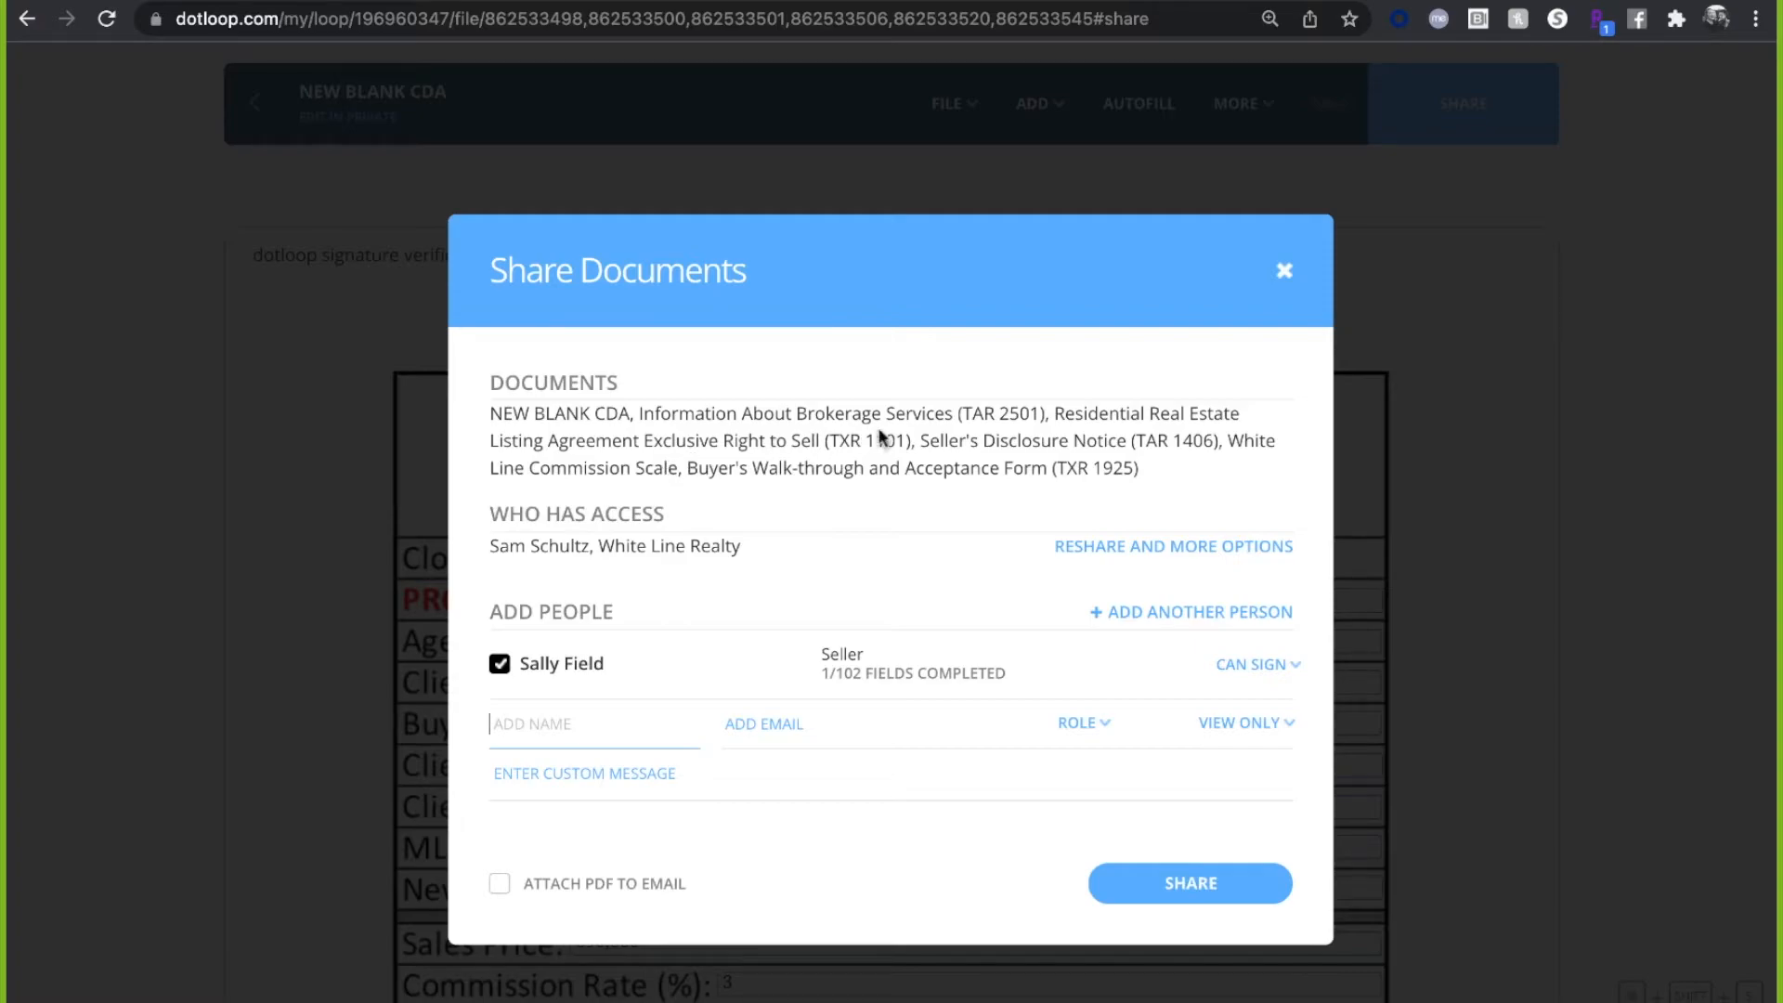
# - Close the Share Documents dialog without sharing and return to the NEW BLANK CDA form
pyautogui.click(822, 438)
pyautogui.moveTo(1040, 437); pyautogui.dragTo(1040, 424)
pyautogui.click(792, 423)
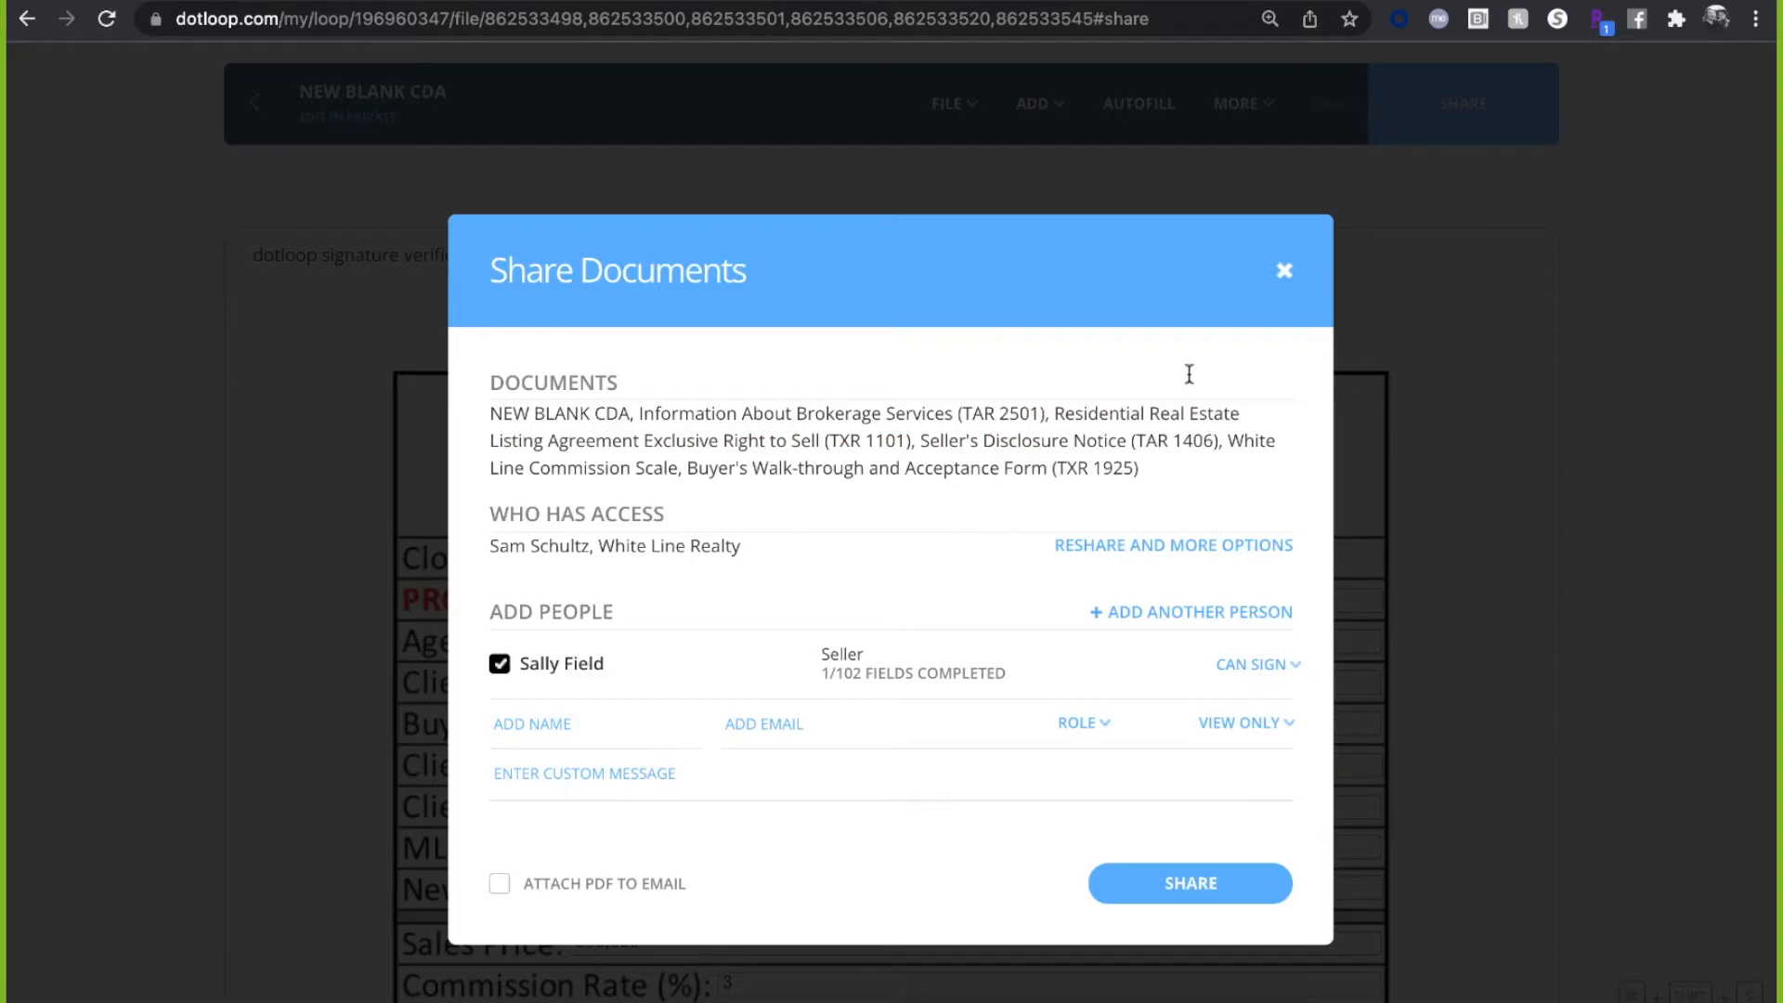
pyautogui.click(1285, 271)
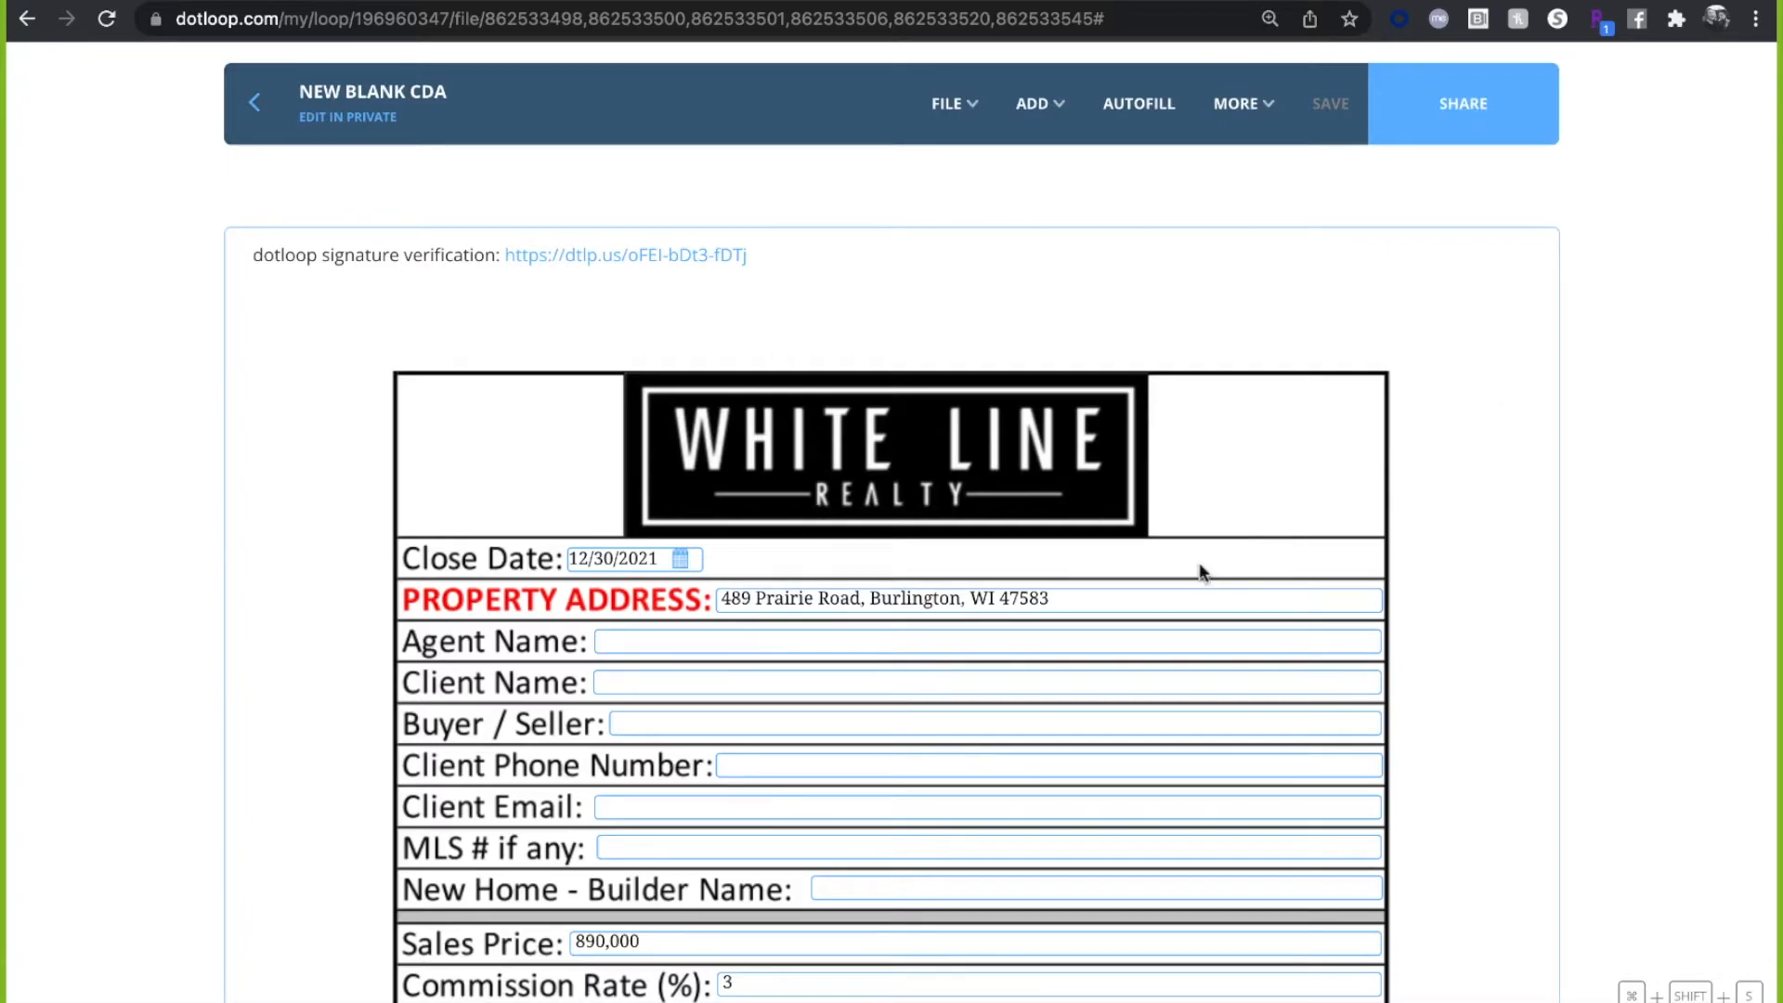
# - Look through the combined documents, then go back to the loop's document list
pyautogui.scroll(-15, 1198, 571)
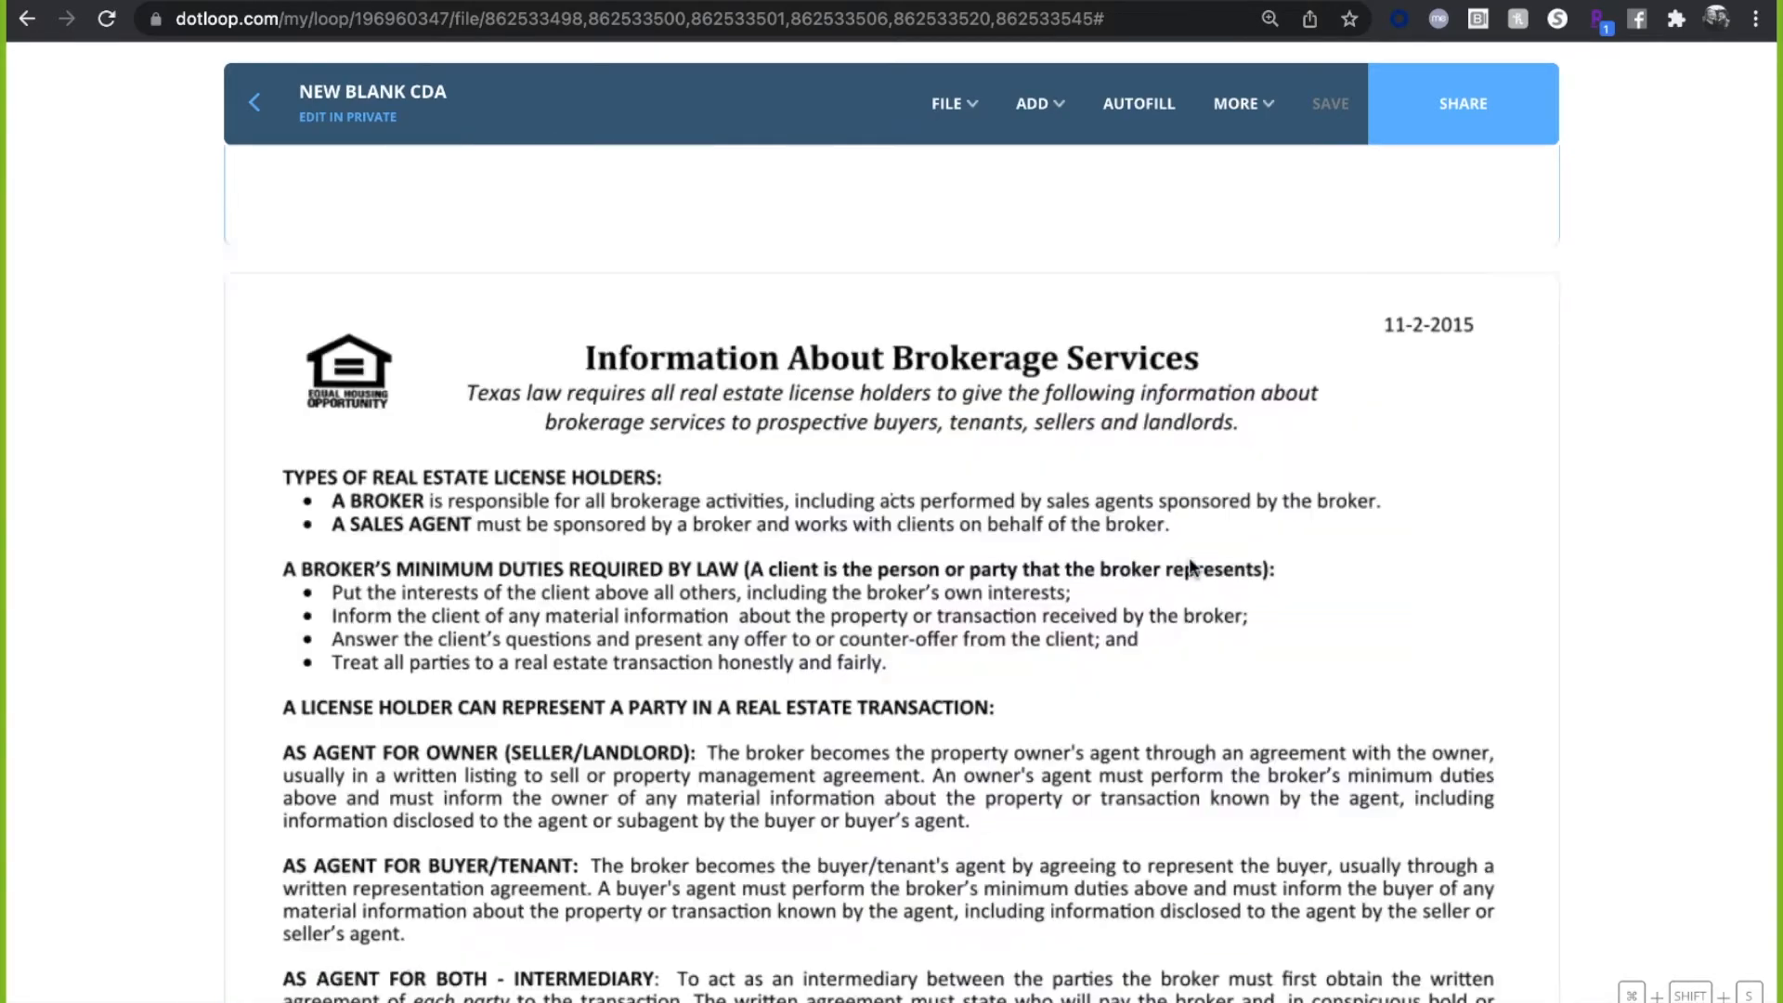
pyautogui.scroll(-20, 1196, 569)
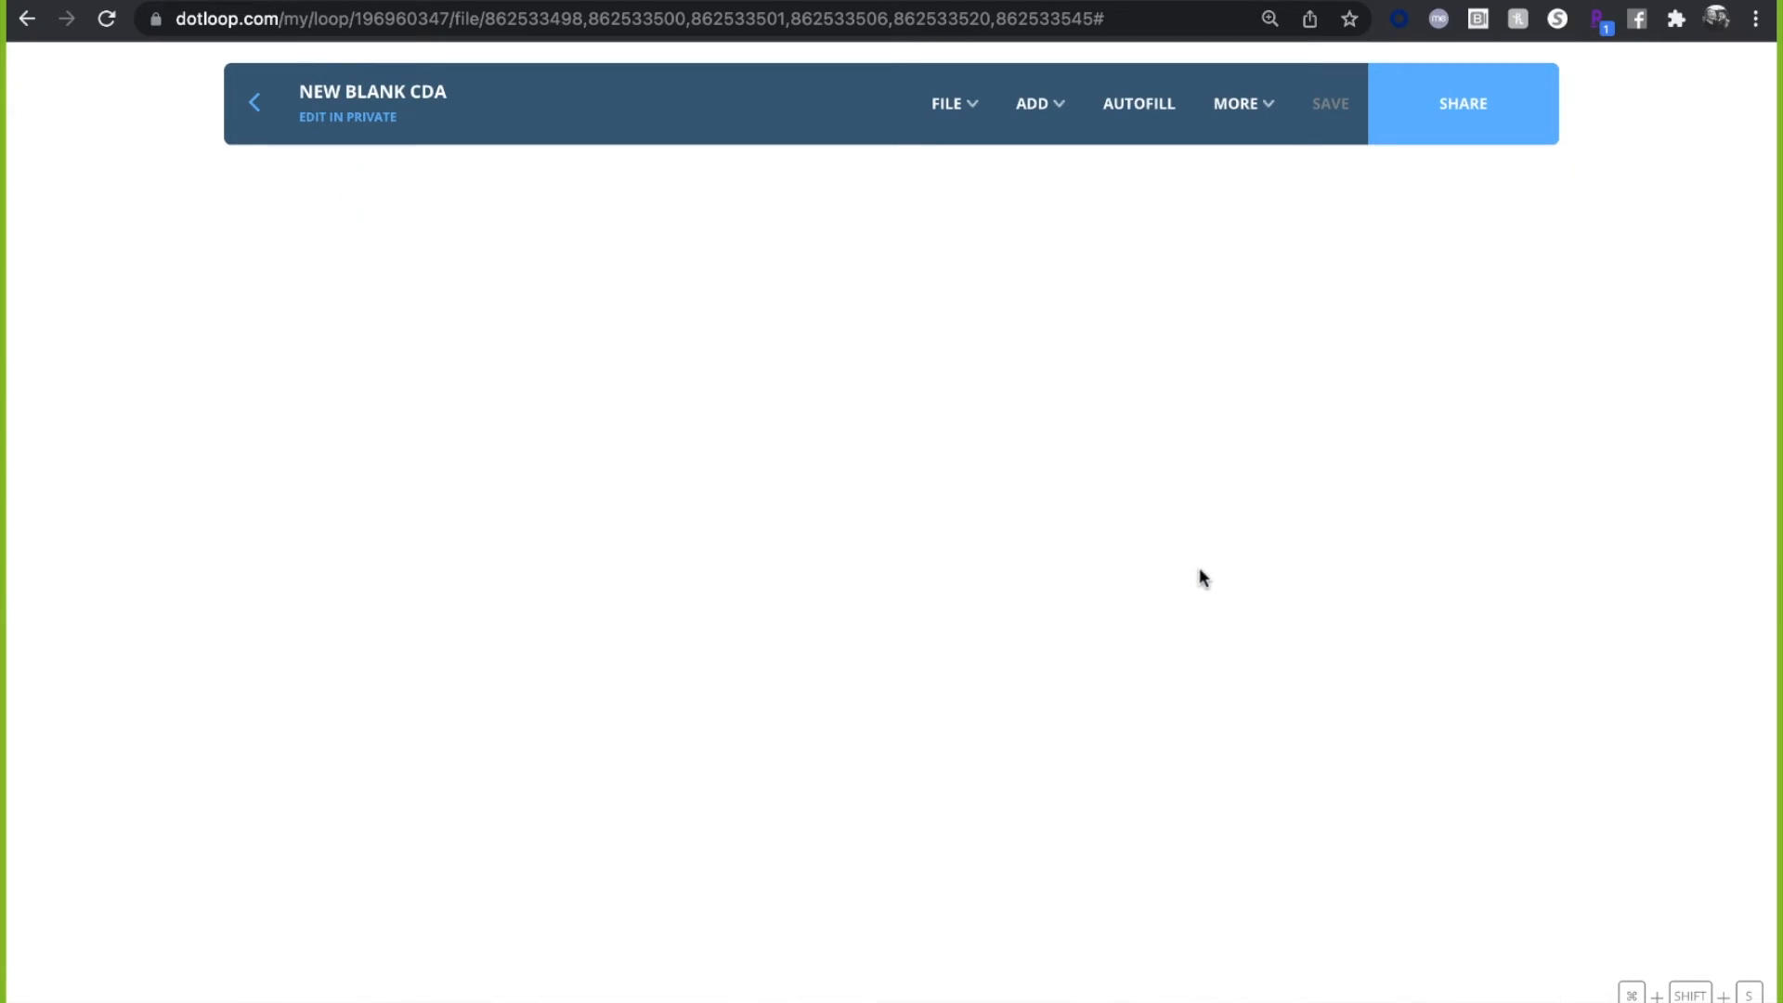
pyautogui.scroll(-3, 1200, 578)
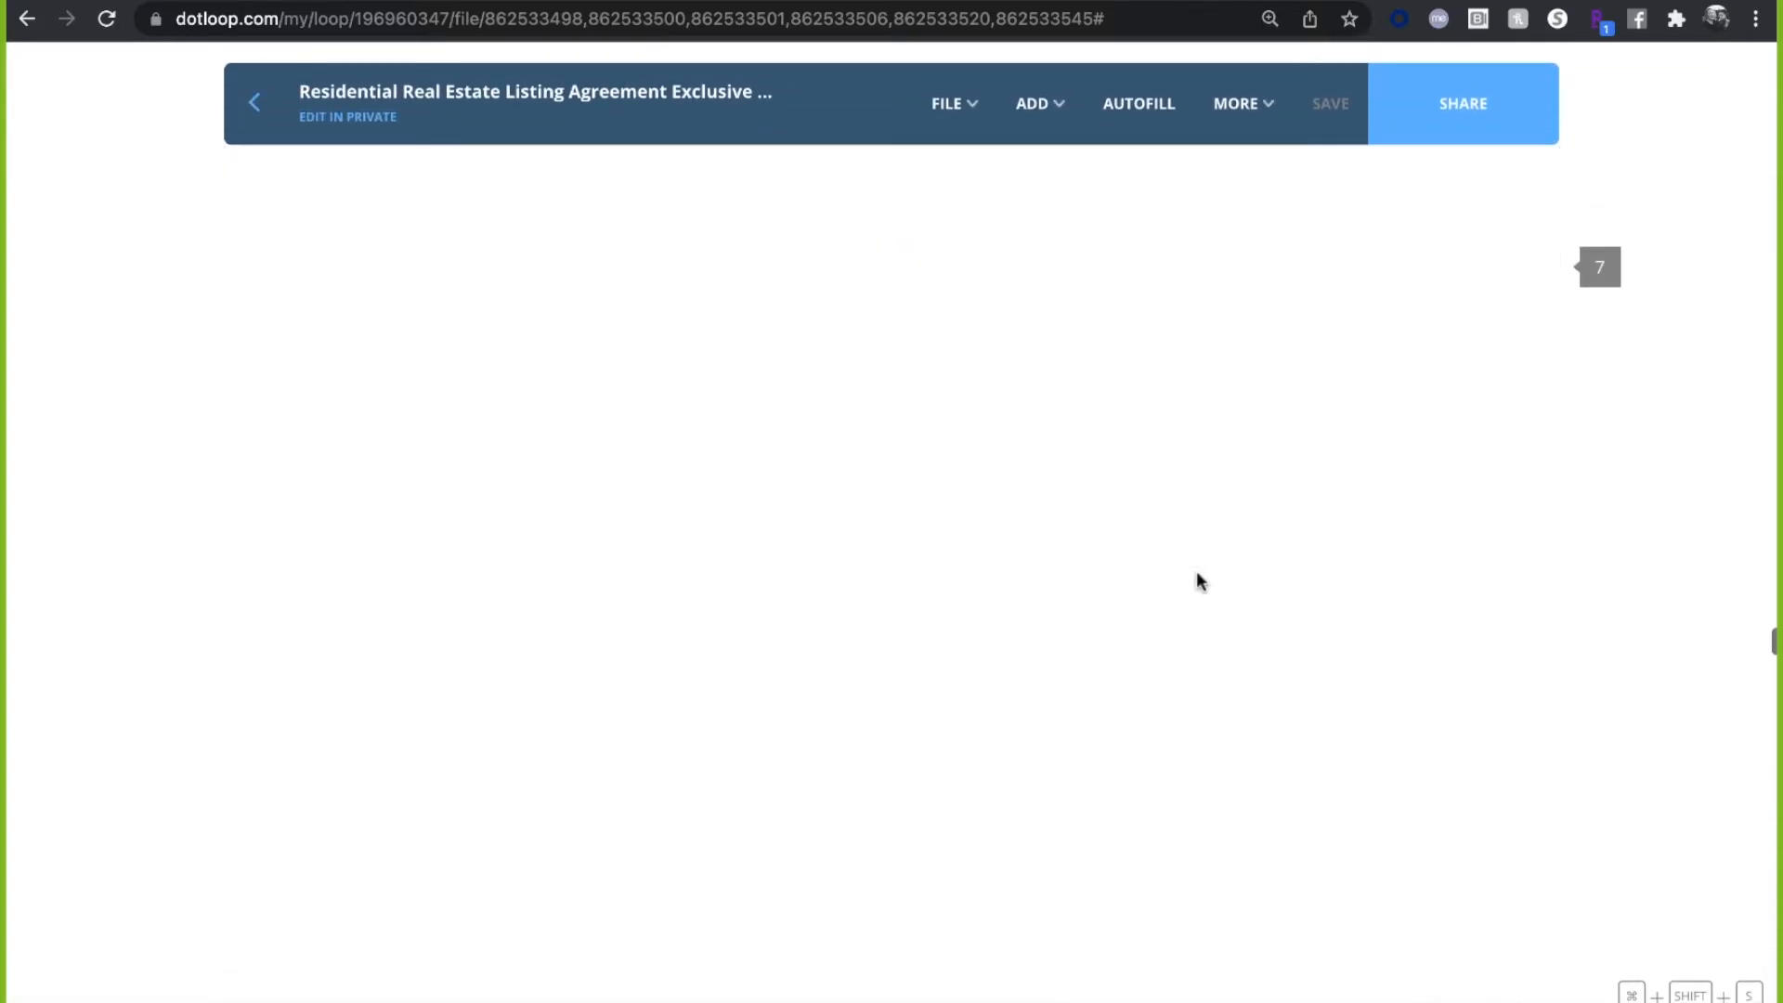
pyautogui.scroll(20, 1197, 574)
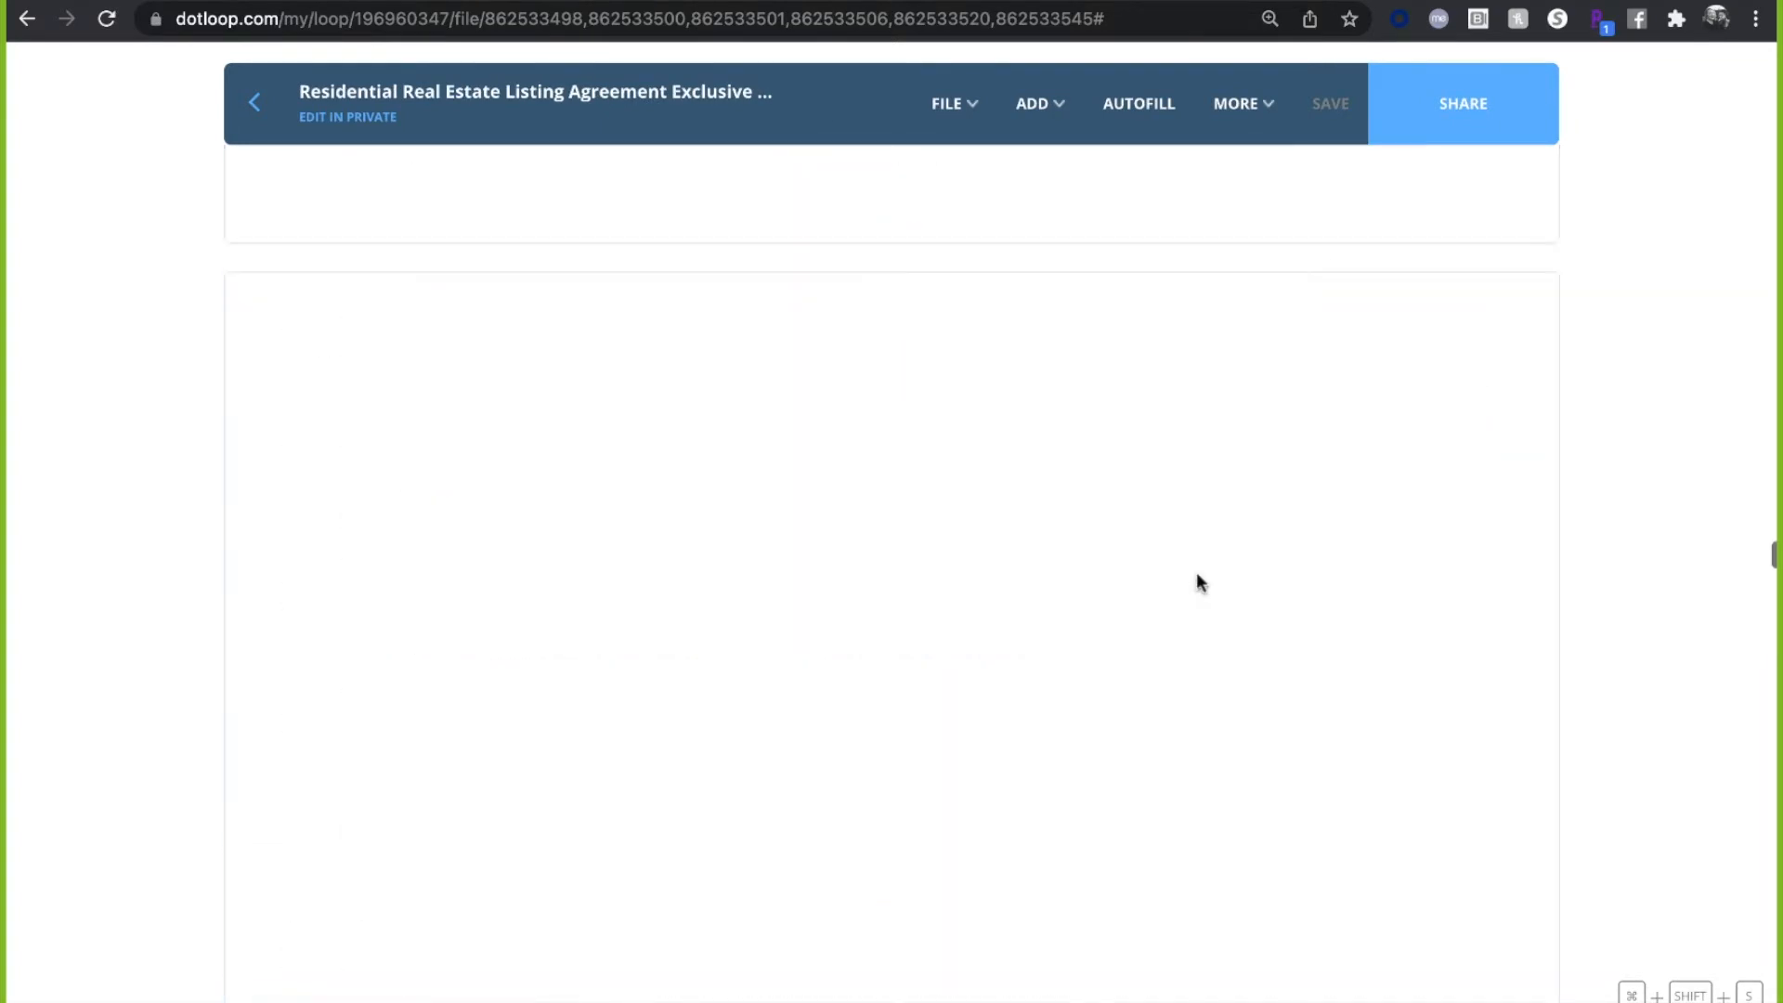
pyautogui.scroll(20, 1197, 574)
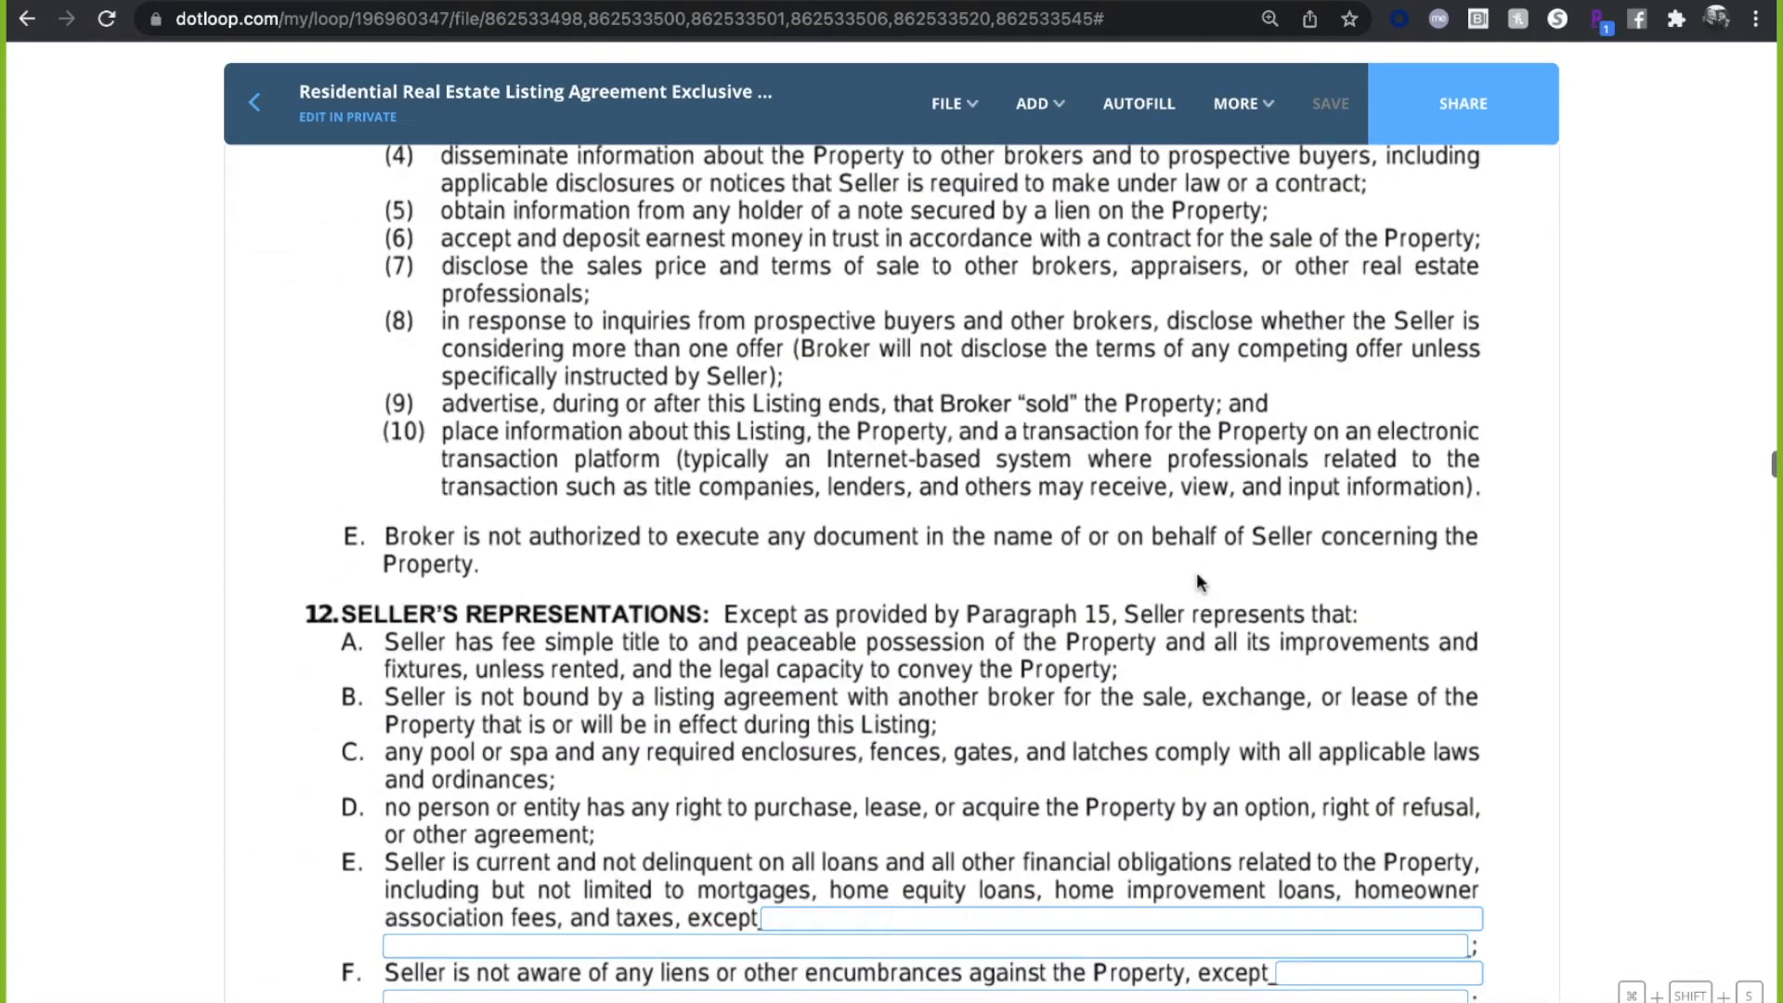
pyautogui.scroll(10, 1197, 581)
pyautogui.scroll(8, 1197, 583)
pyautogui.scroll(15, 1197, 582)
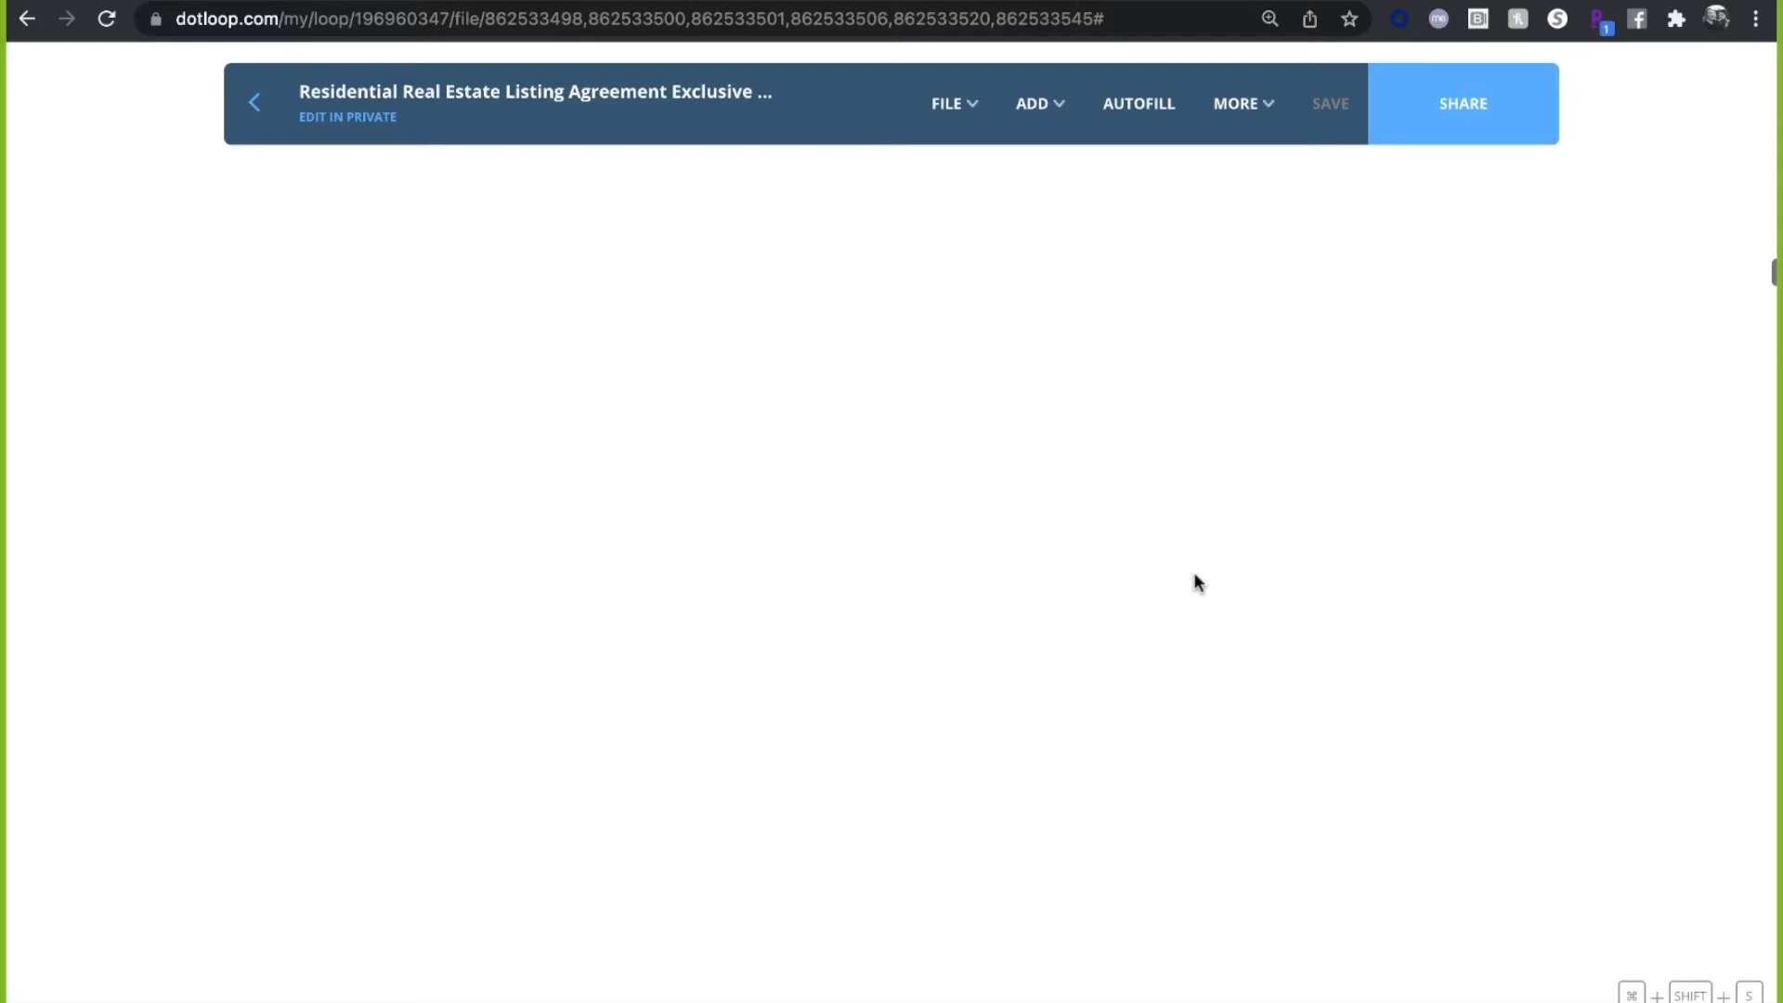
pyautogui.scroll(8, 1196, 582)
pyautogui.click(249, 118)
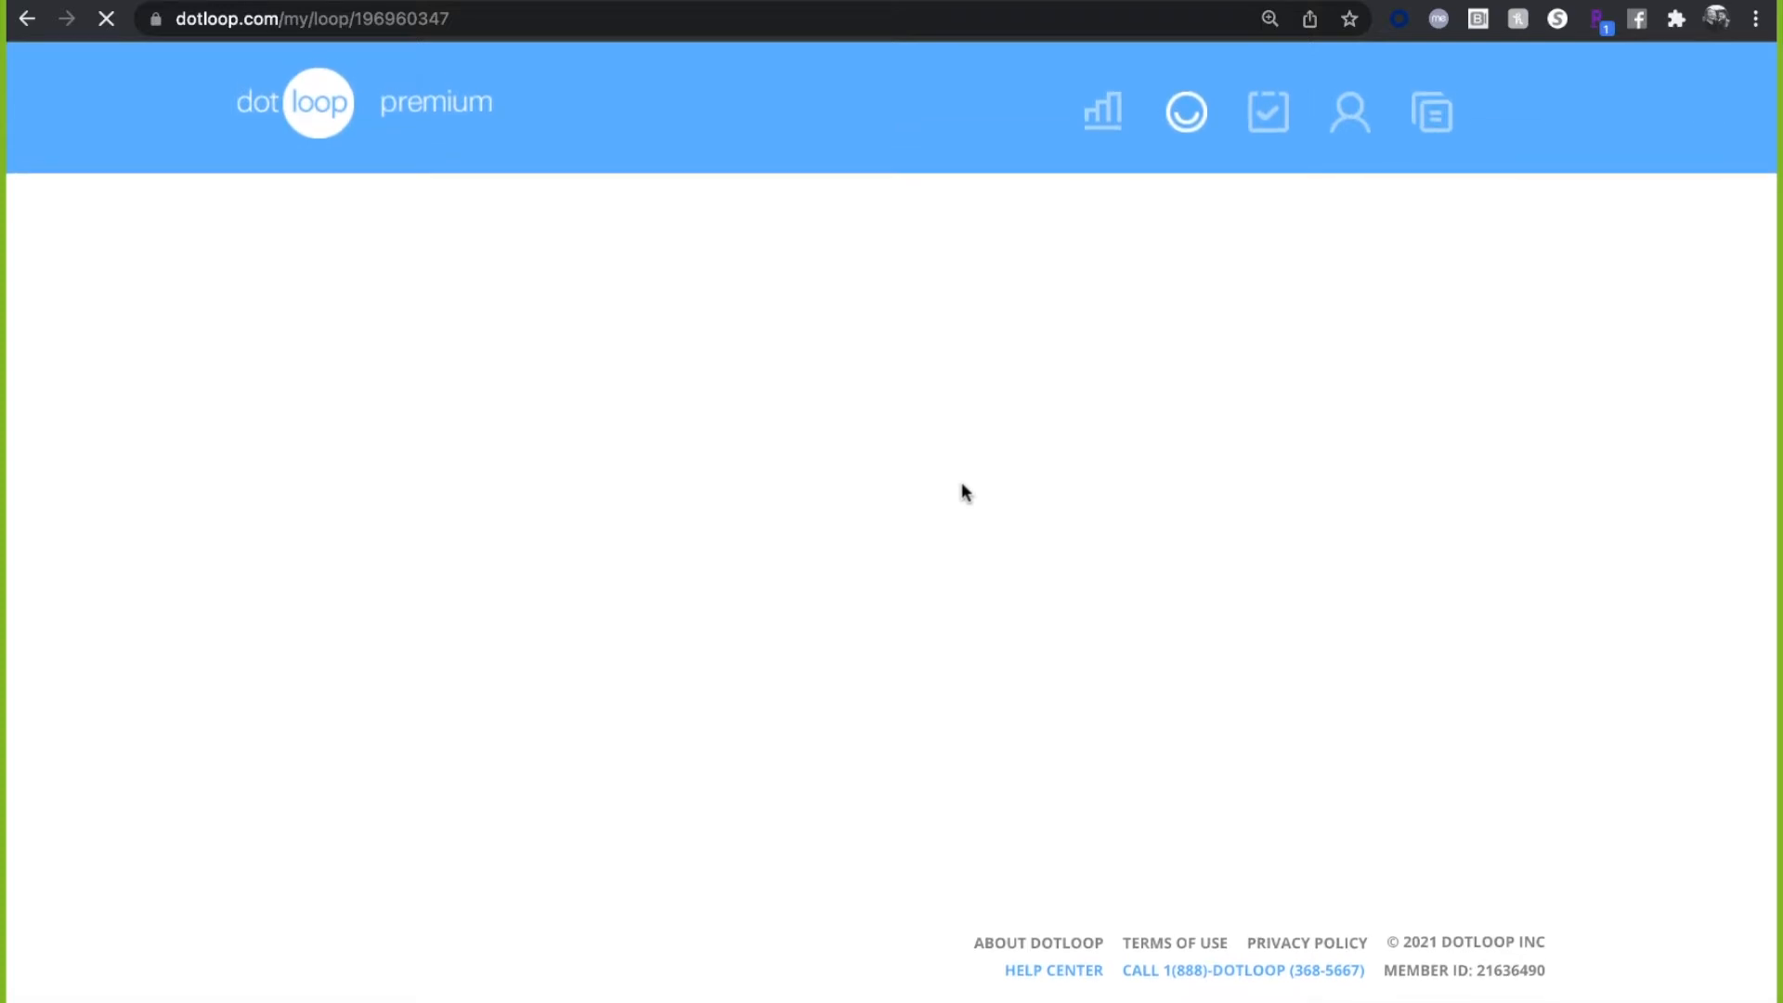
# - Open White Line Commission Scale in a new browser tab and switch to it
pyautogui.scroll(-3, 960, 481)
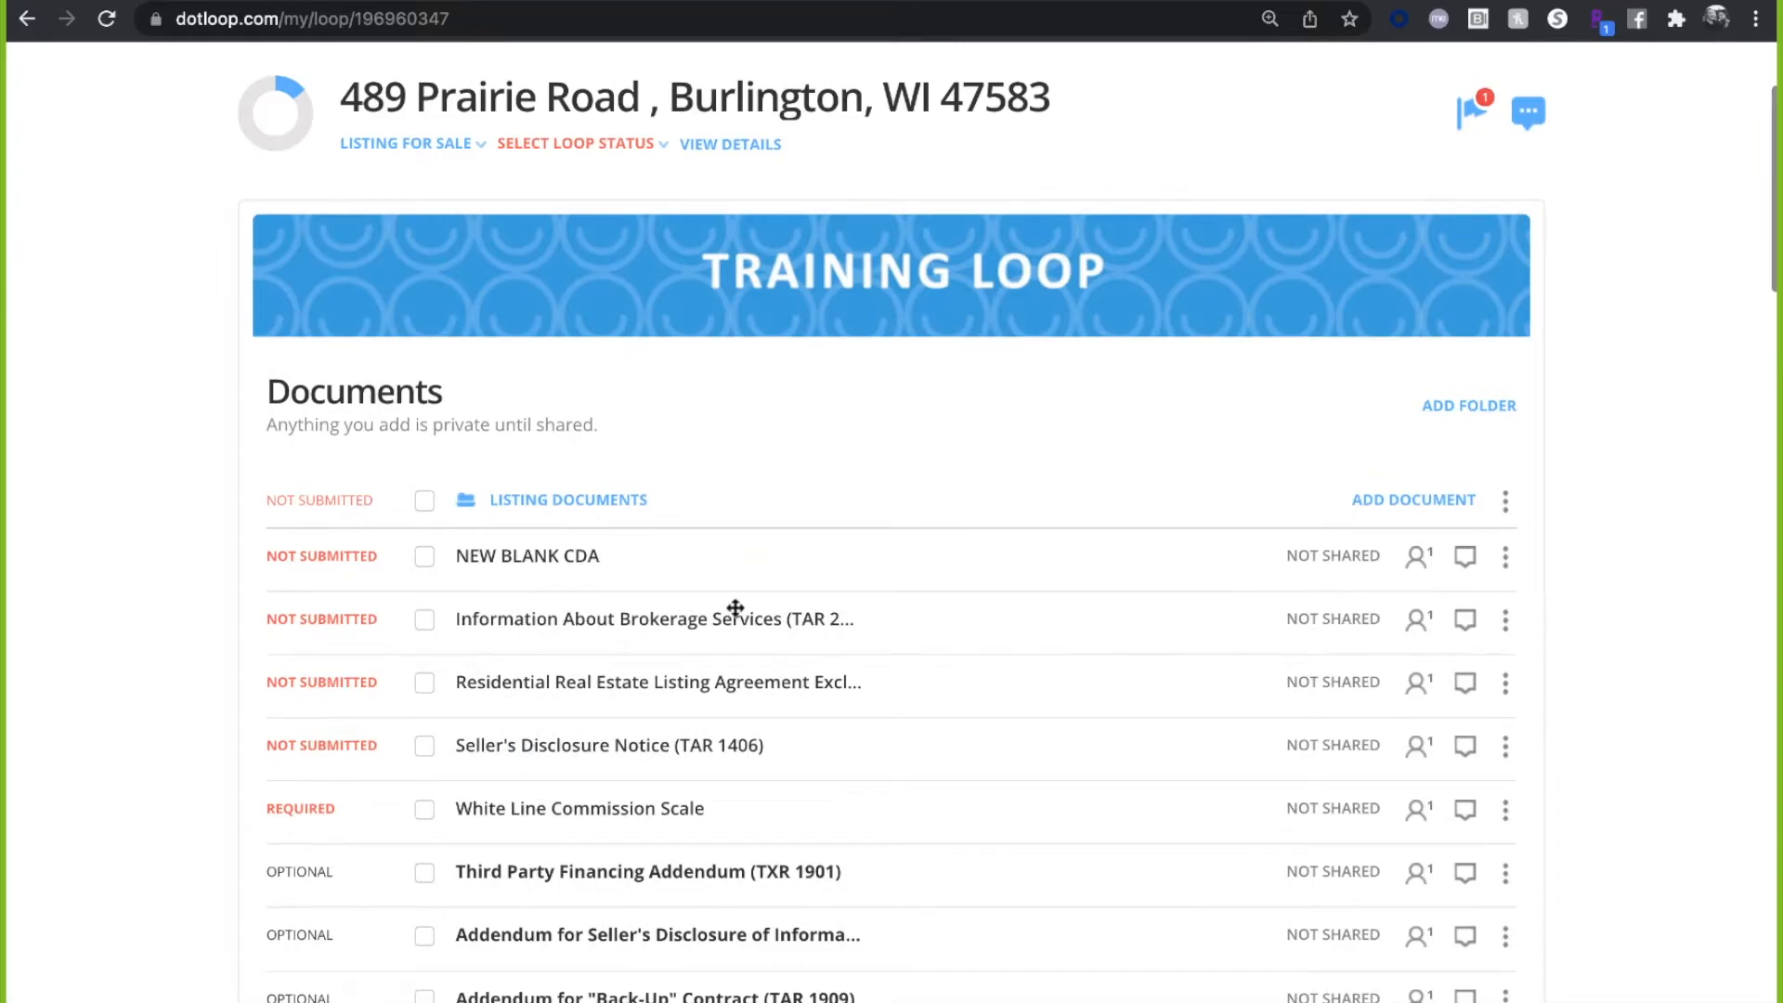
pyautogui.scroll(-8, 747, 713)
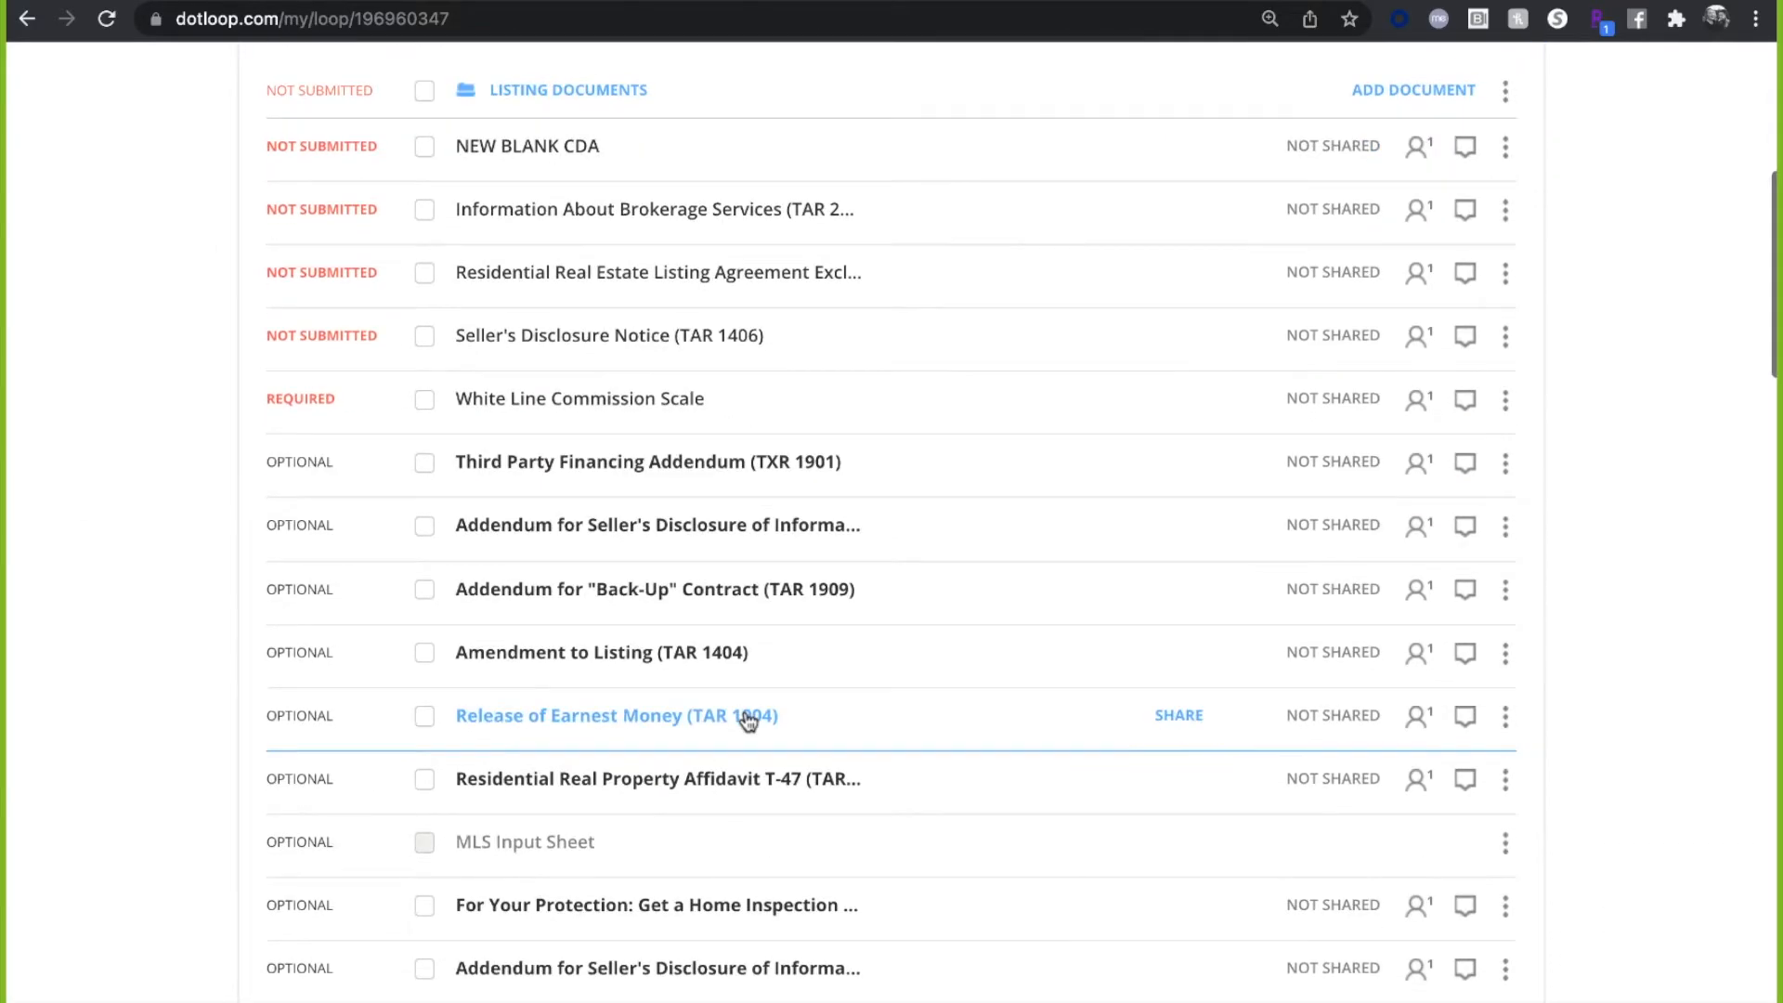
pyautogui.scroll(2, 748, 715)
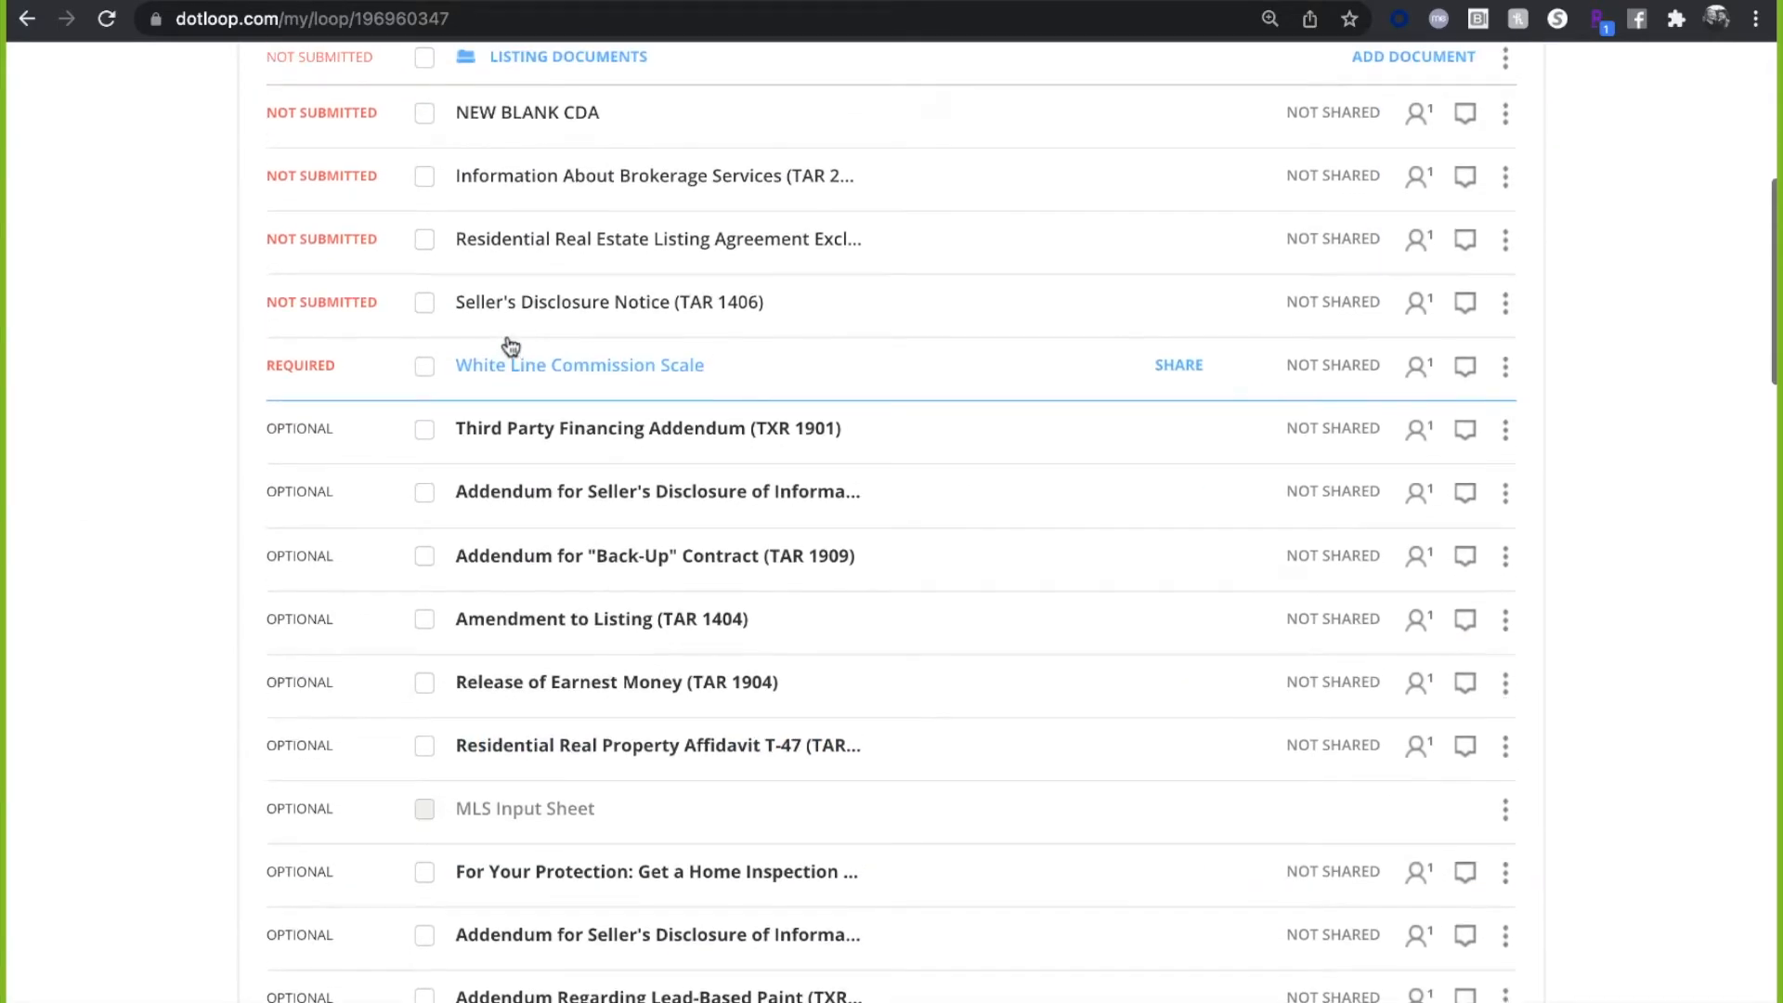
pyautogui.scroll(1, 464, 381)
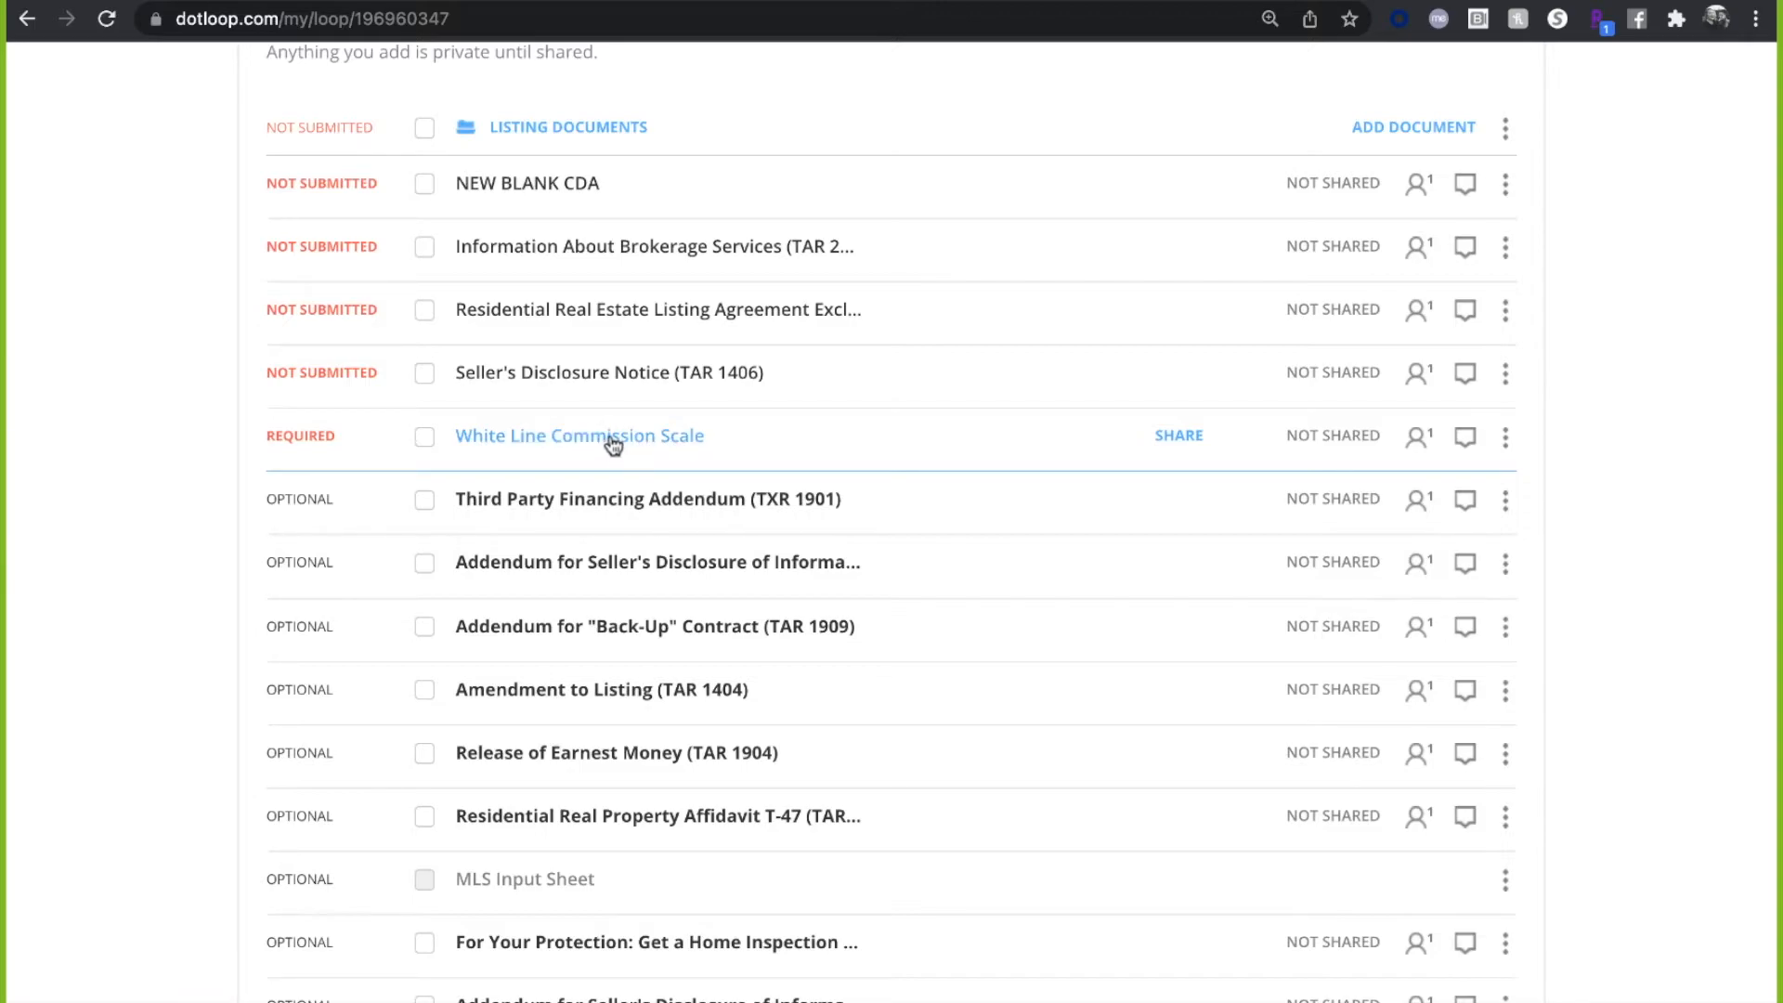
pyautogui.scroll(1, 608, 443)
pyautogui.rightClick(602, 472)
pyautogui.click(672, 474)
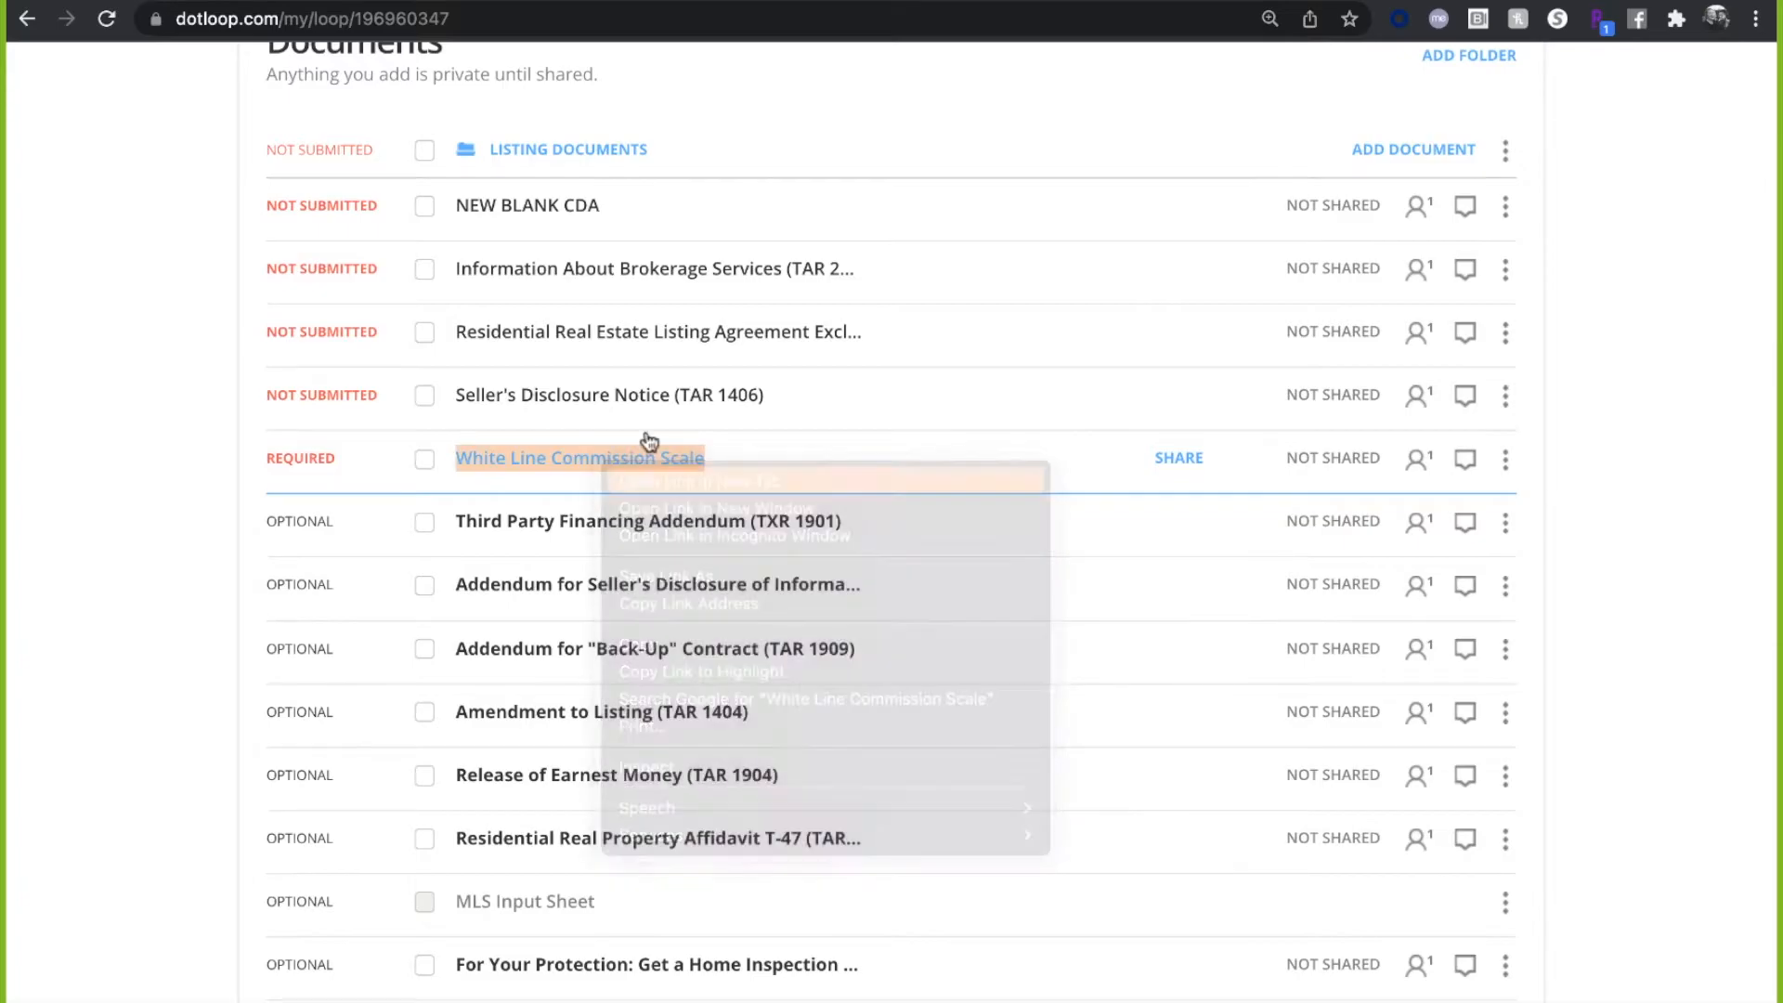
pyautogui.hotkey('ctrl', 'Tab')
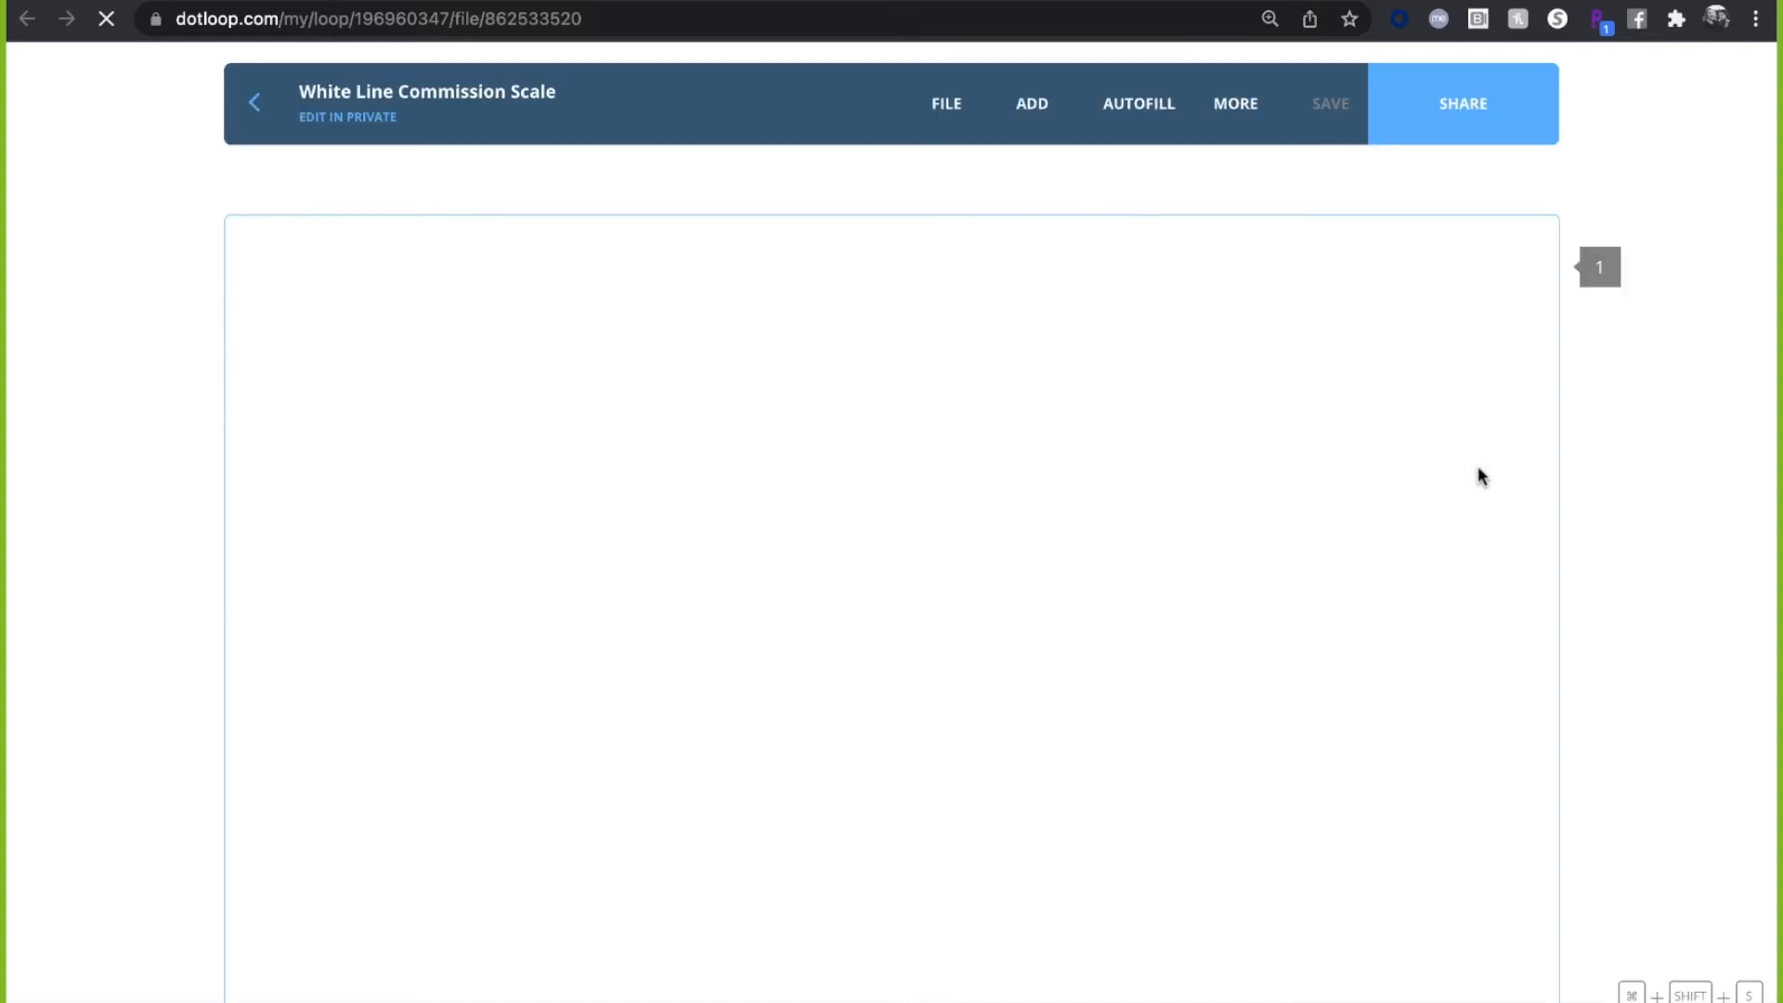
# - Sign the Listing Agent line on the commission scale with the adopted signature
pyautogui.scroll(-3, 1480, 475)
pyautogui.scroll(-5, 1480, 475)
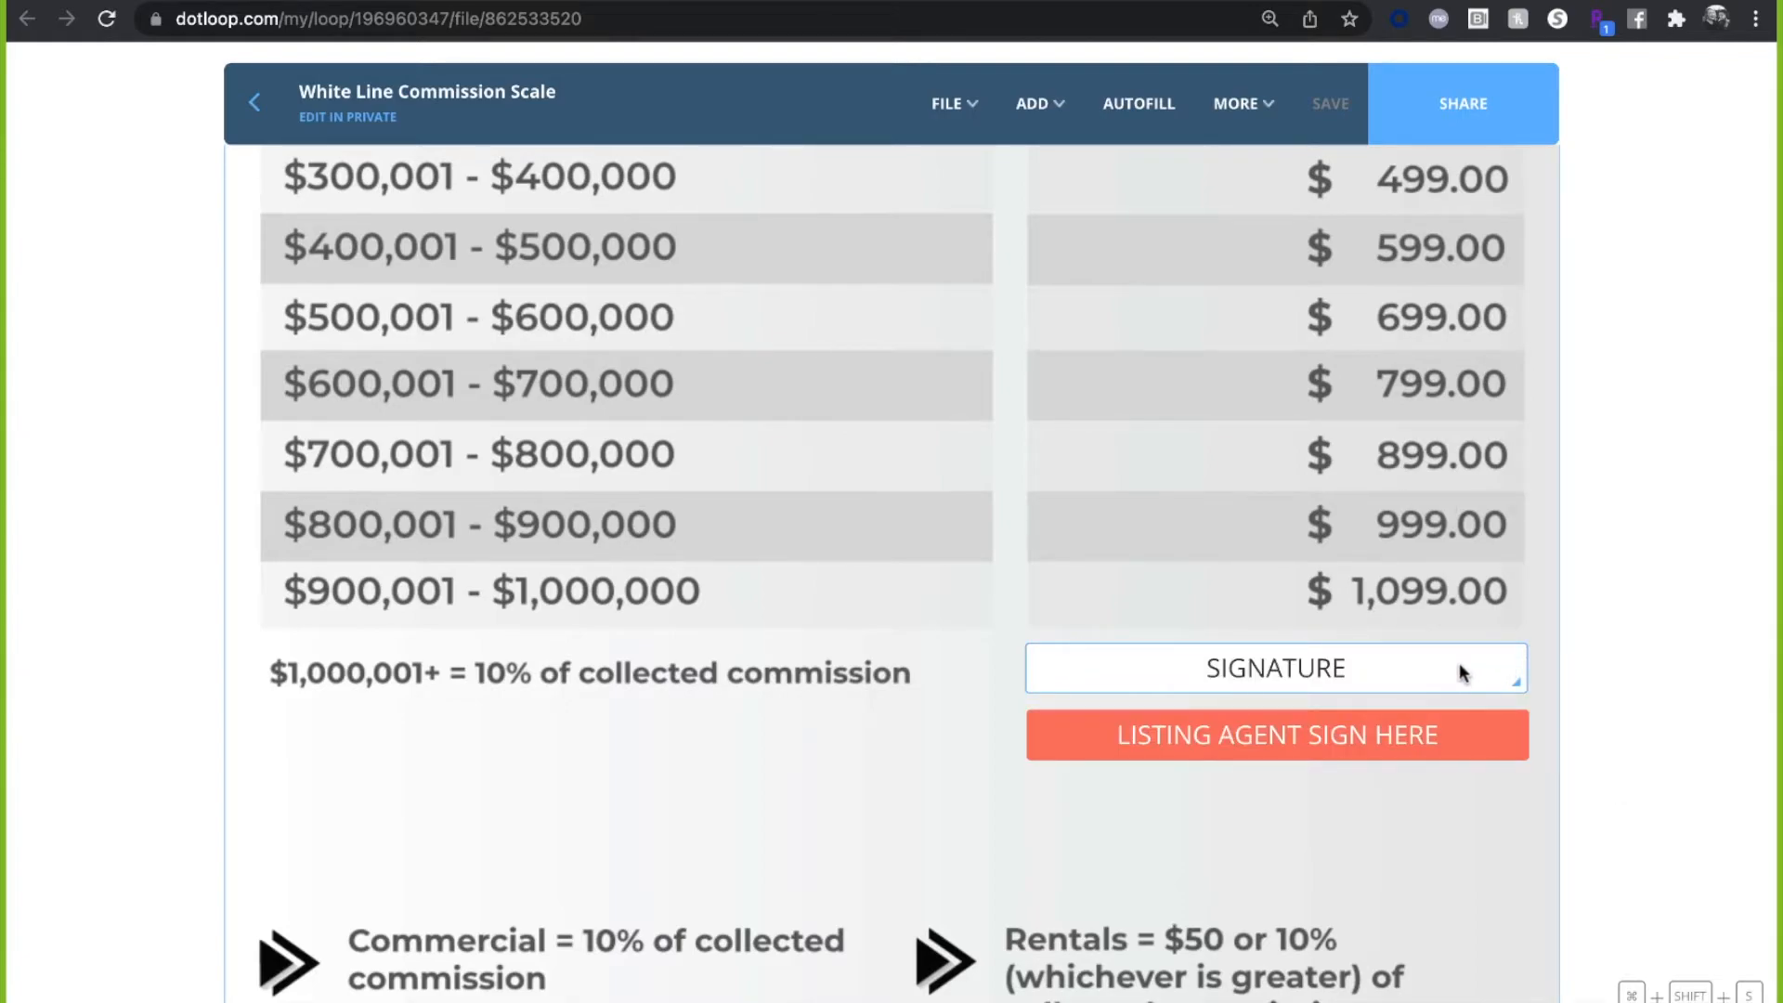
pyautogui.moveTo(1435, 752)
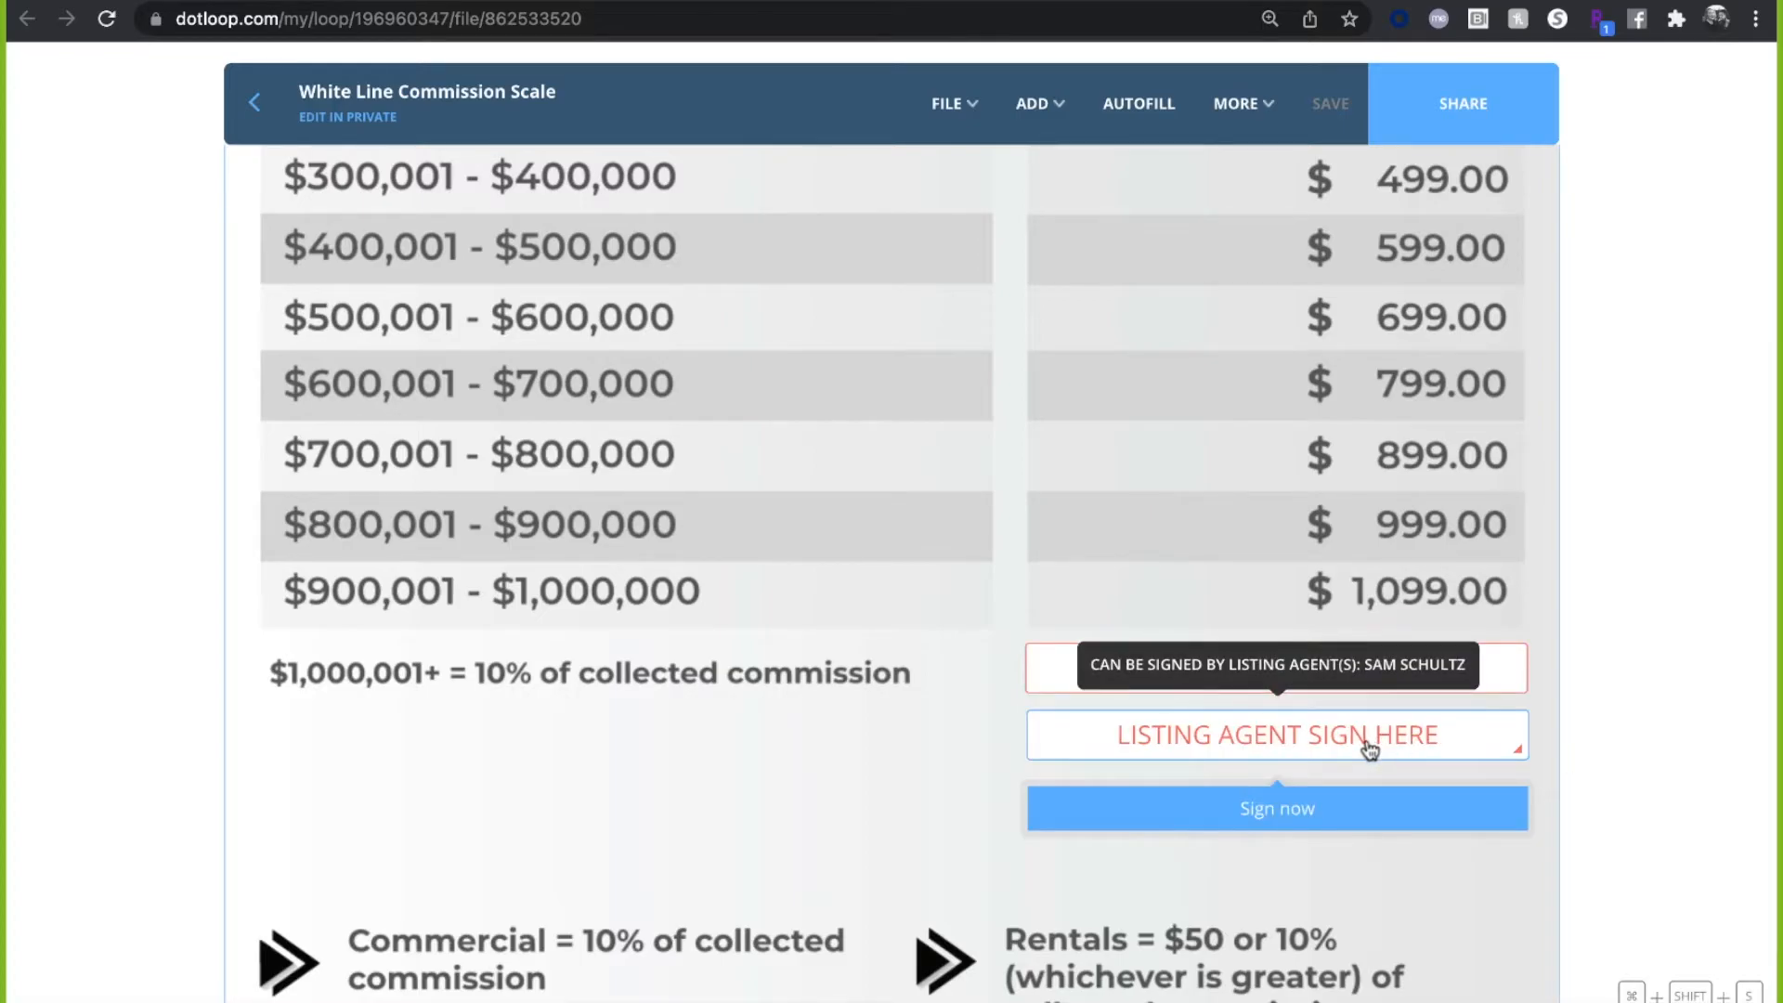
pyautogui.click(1374, 814)
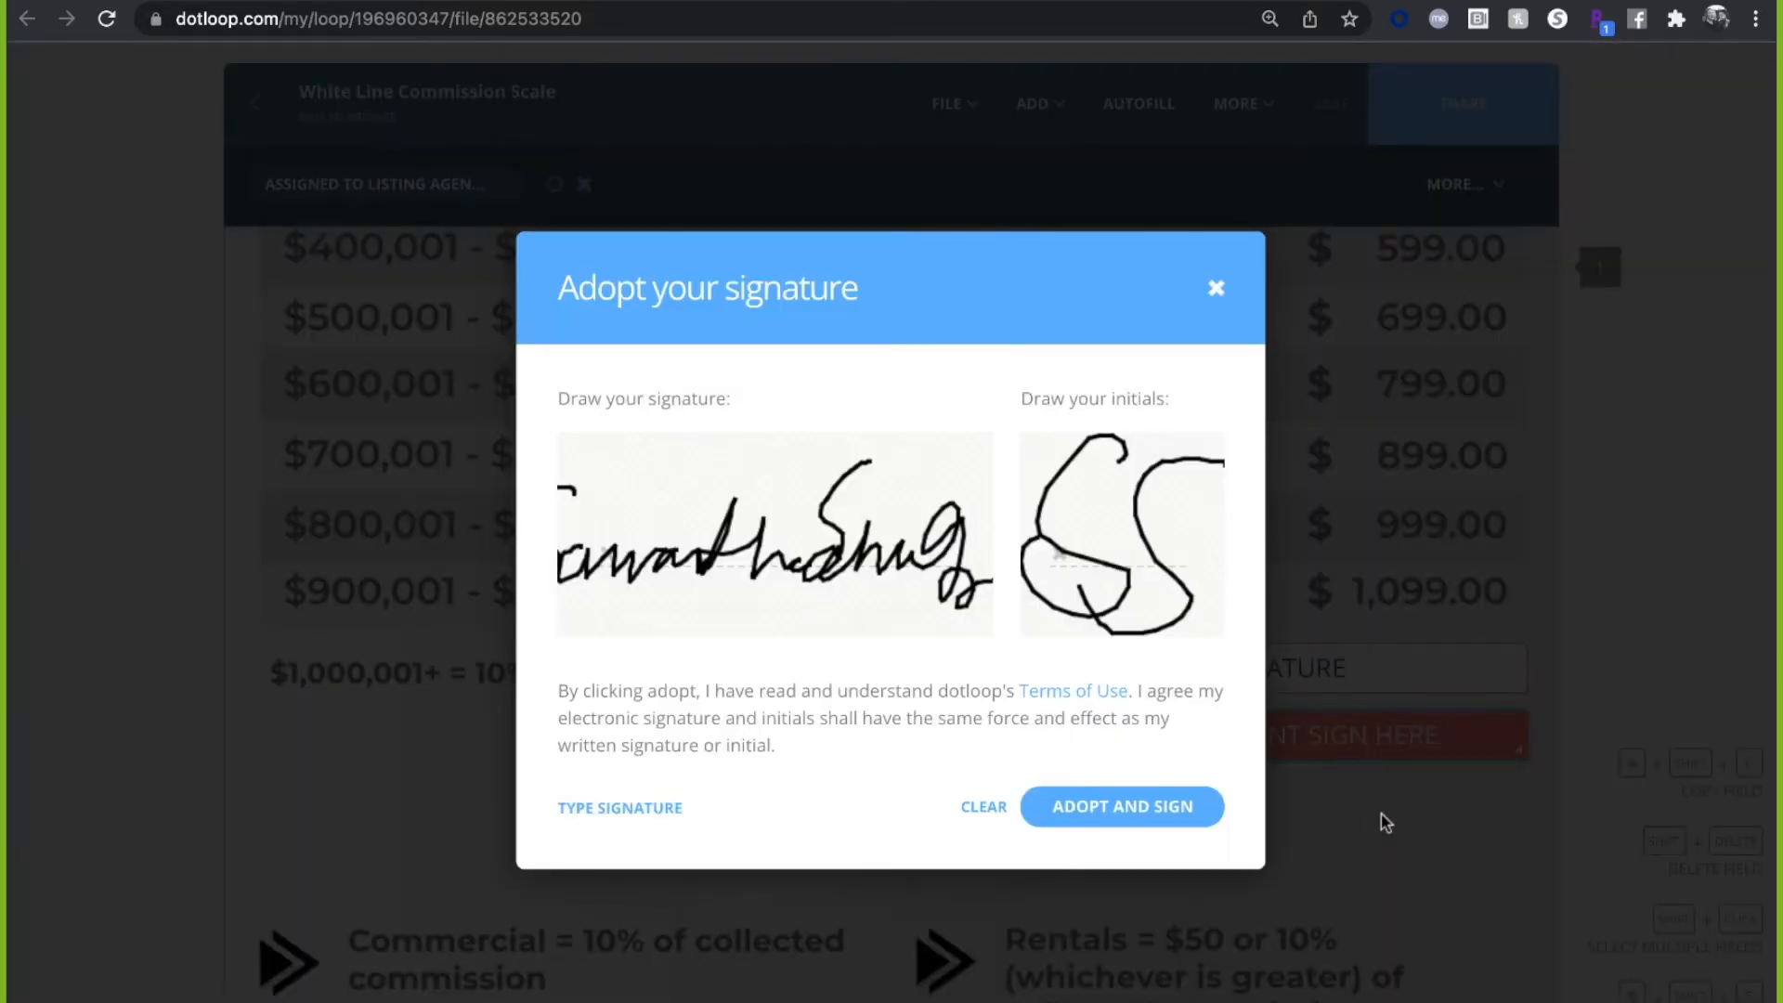
pyautogui.click(1143, 806)
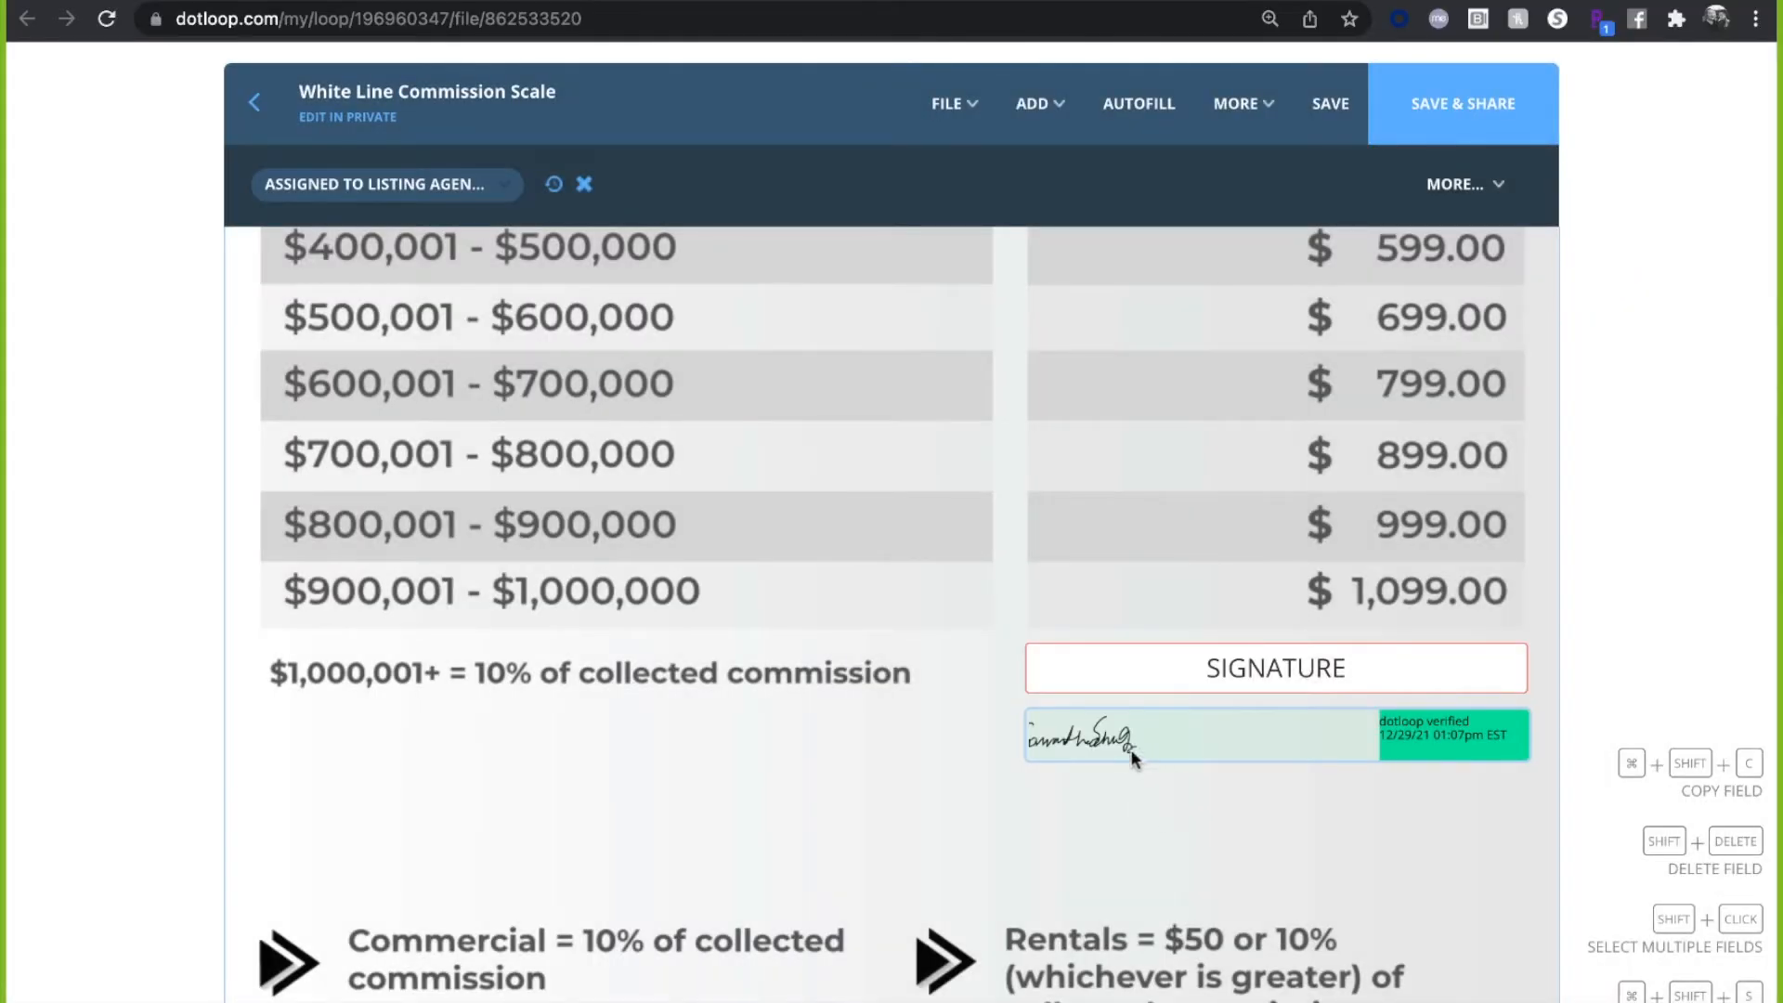
# - Save the signed commission scale, close its tab and reload the loop's document list
pyautogui.click(1348, 100)
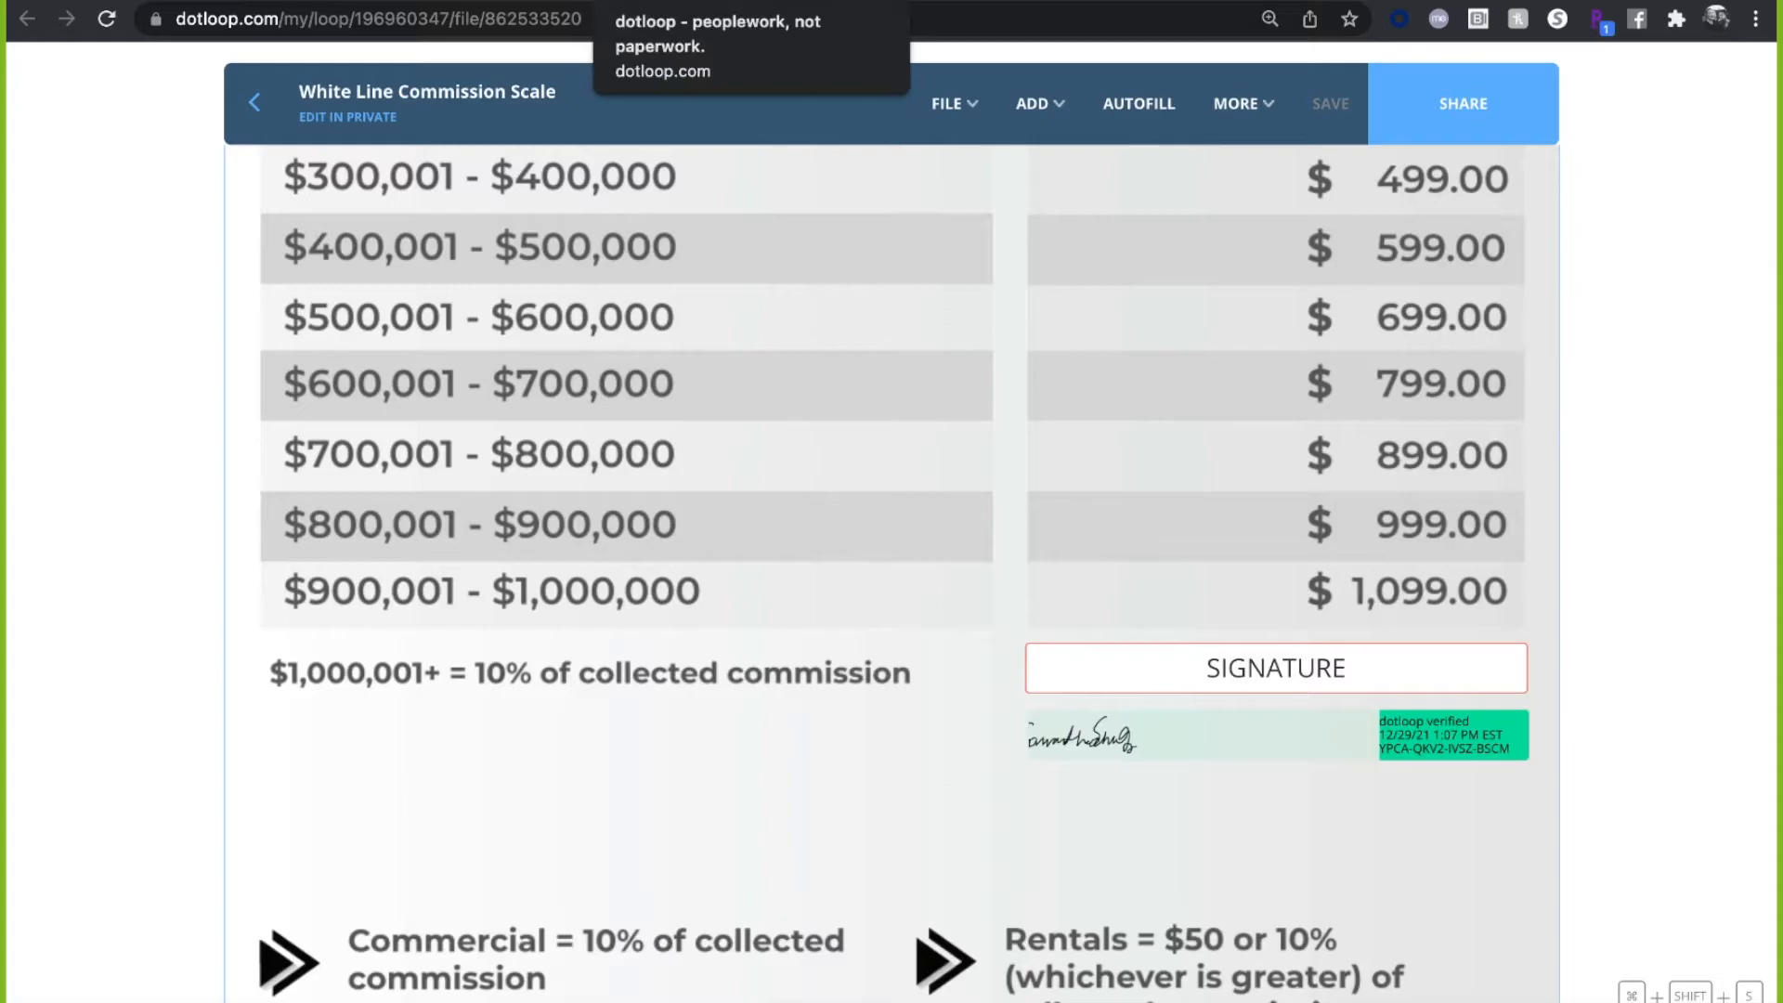
pyautogui.click(873, 1)
pyautogui.click(106, 19)
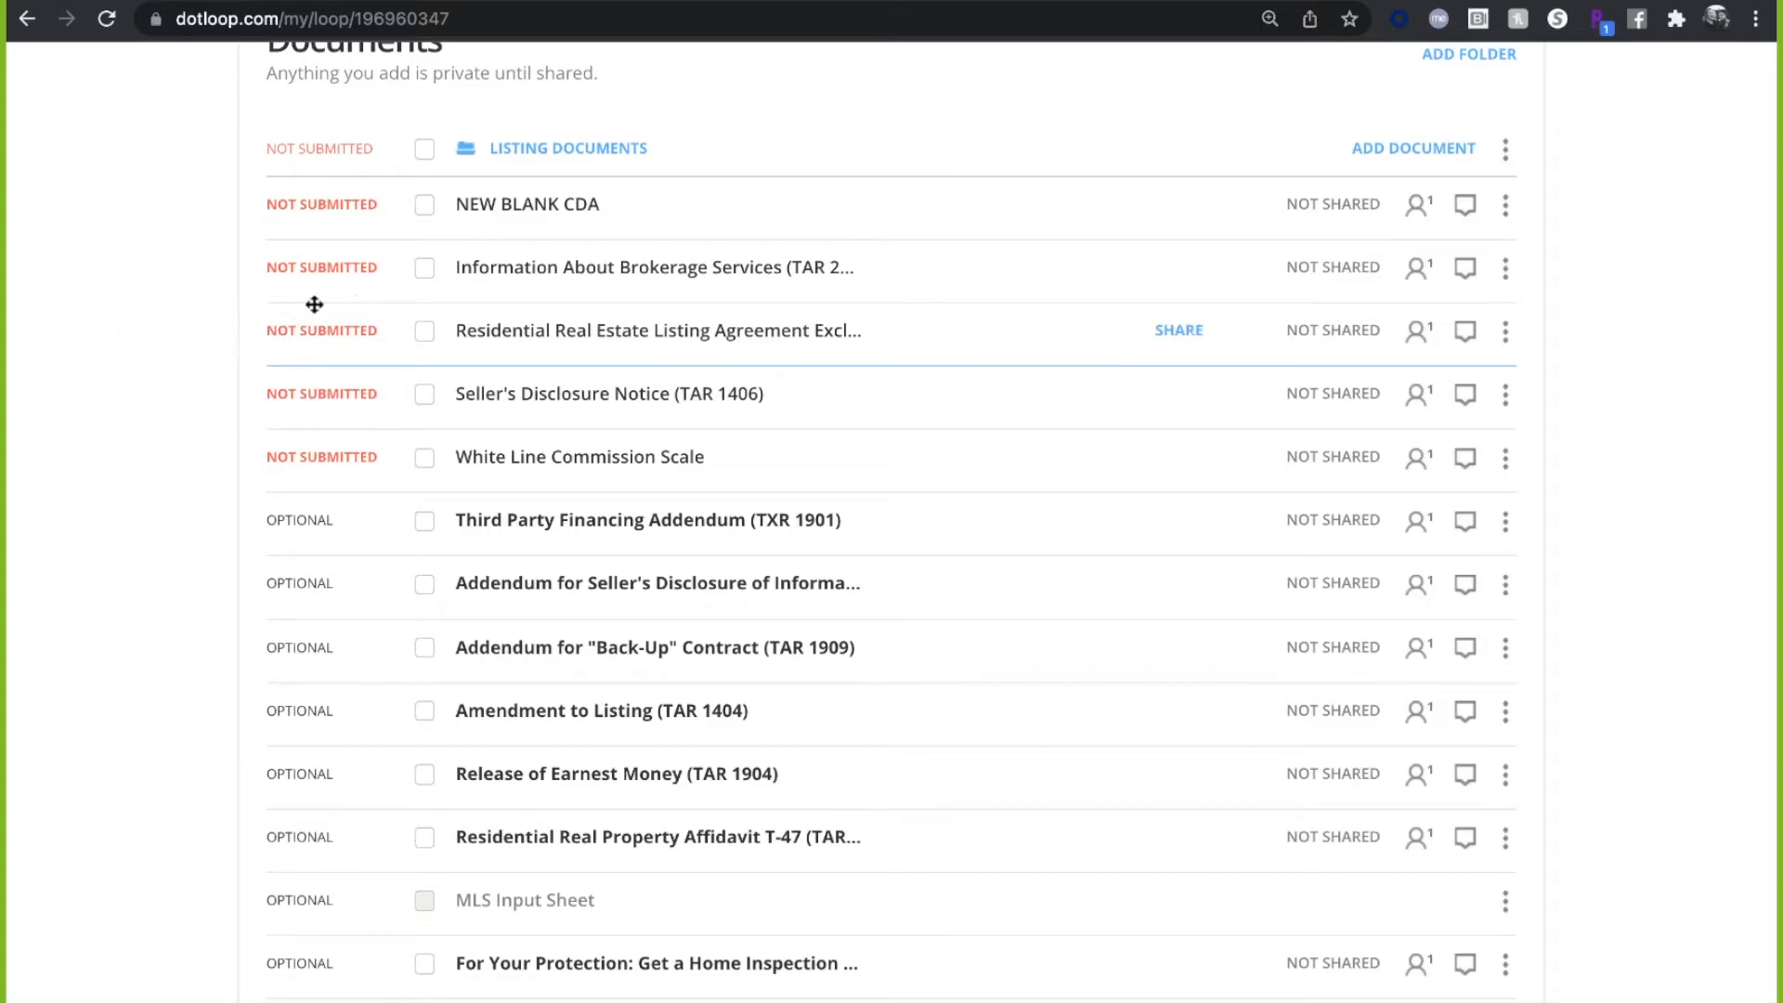
# - Select Brokerage Services, Listing Agreement, Seller's Disclosure and Buyer's Walk-through, then share them
pyautogui.click(424, 267)
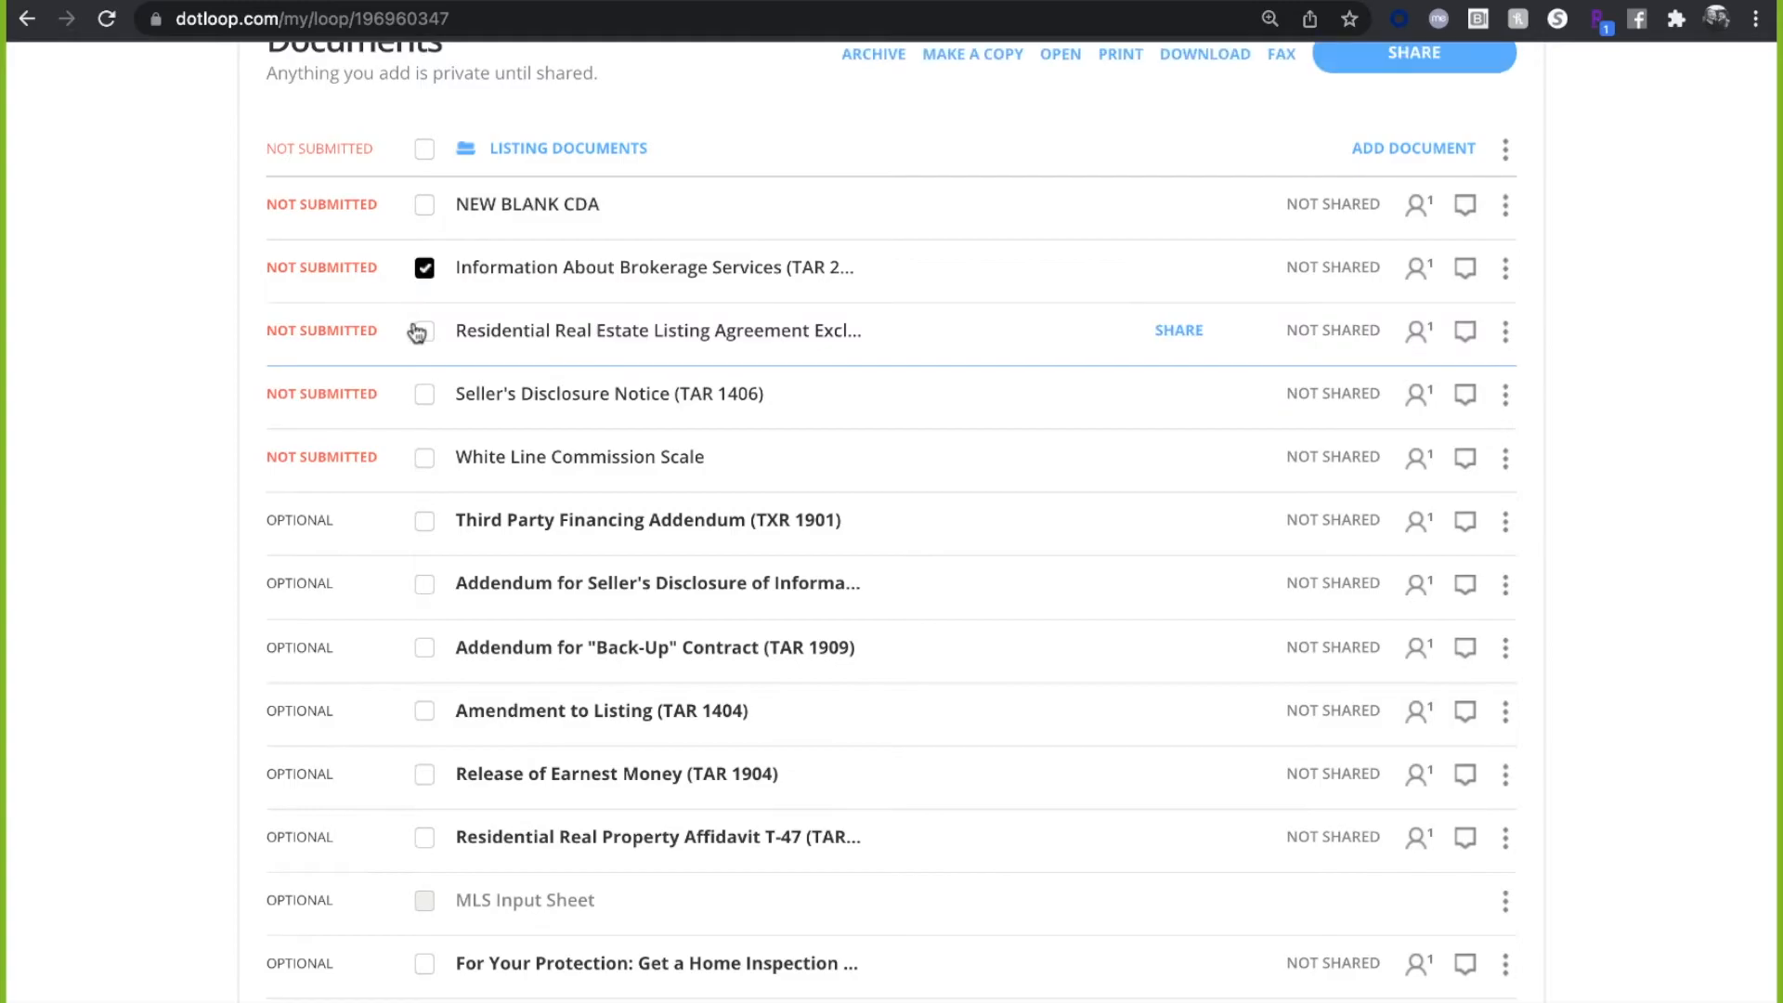
pyautogui.click(424, 332)
pyautogui.click(425, 394)
pyautogui.scroll(-5, 545, 409)
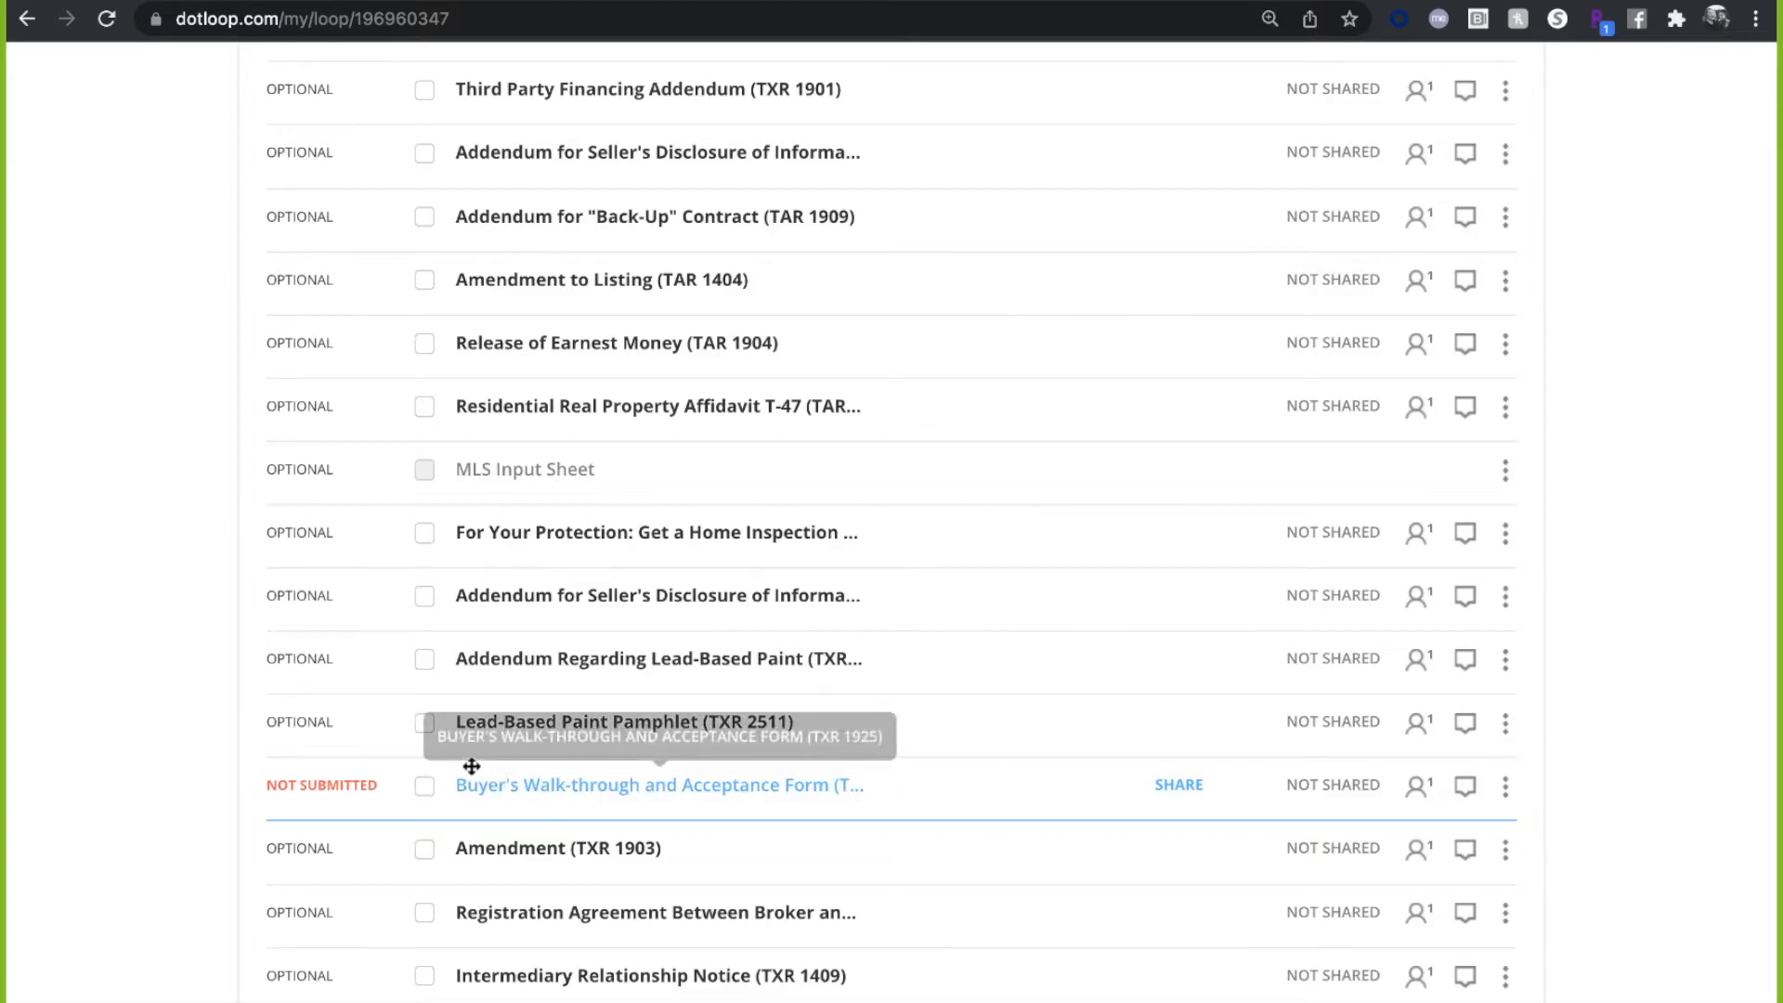
pyautogui.click(423, 787)
pyautogui.scroll(7, 1015, 783)
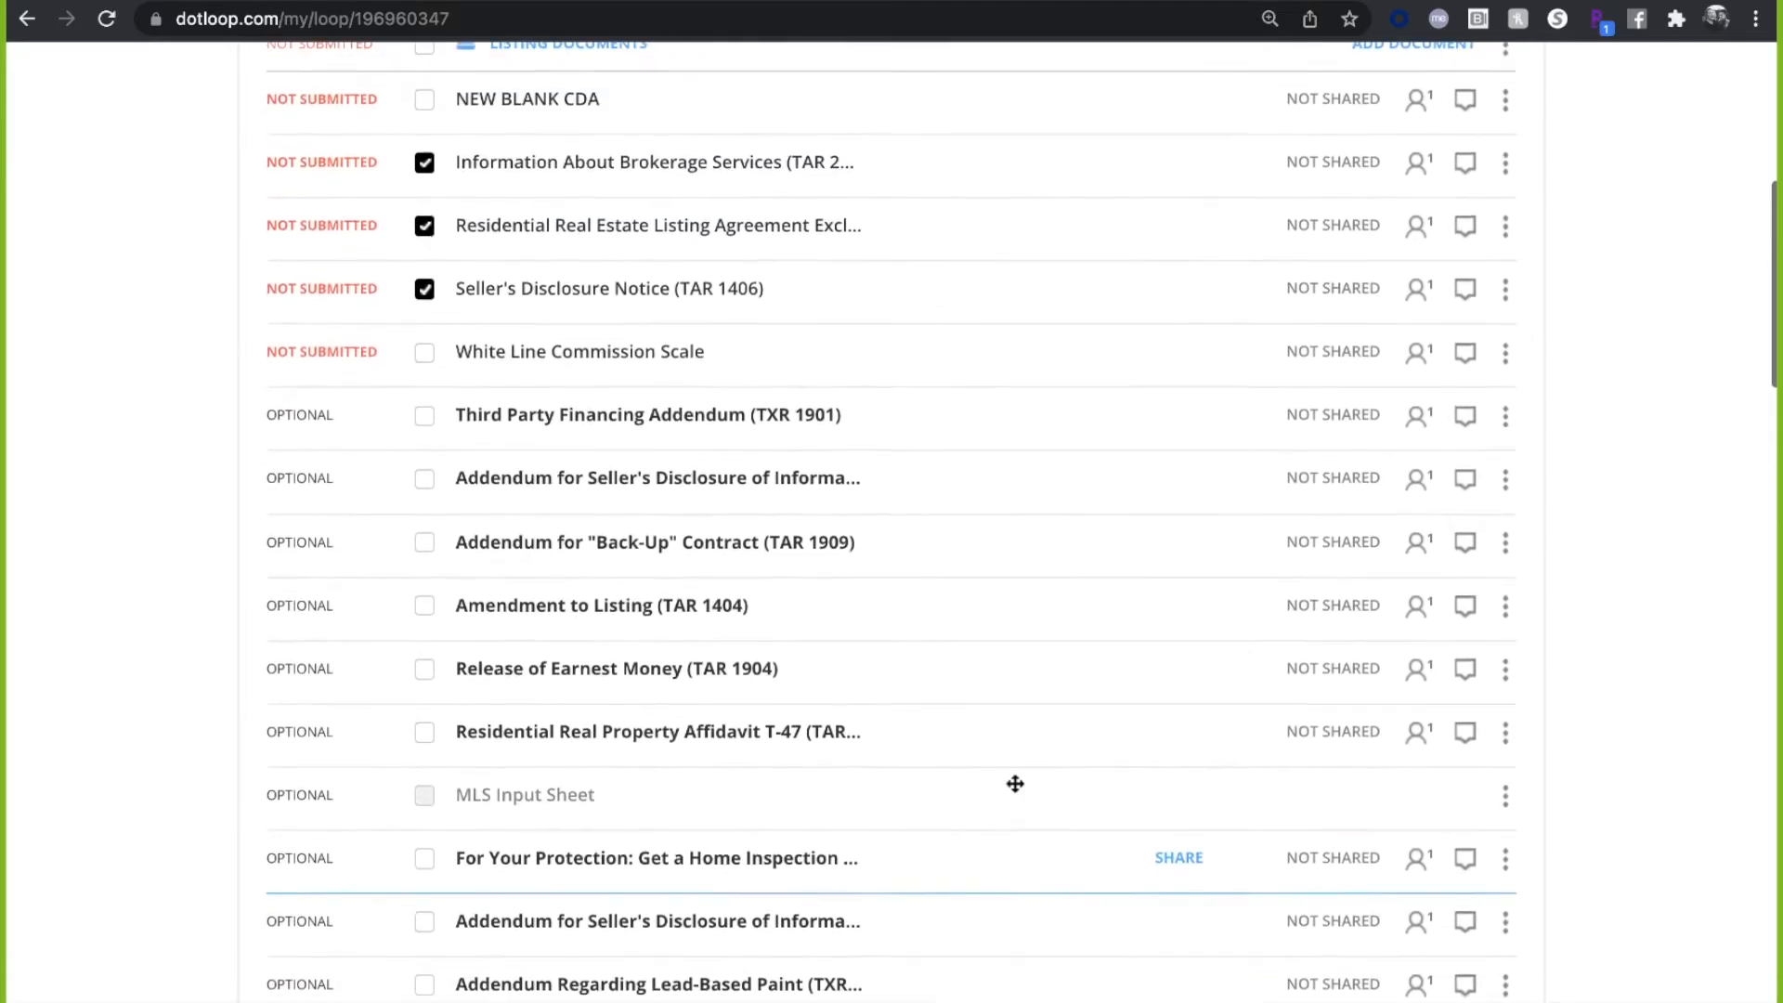
pyautogui.scroll(1, 1011, 790)
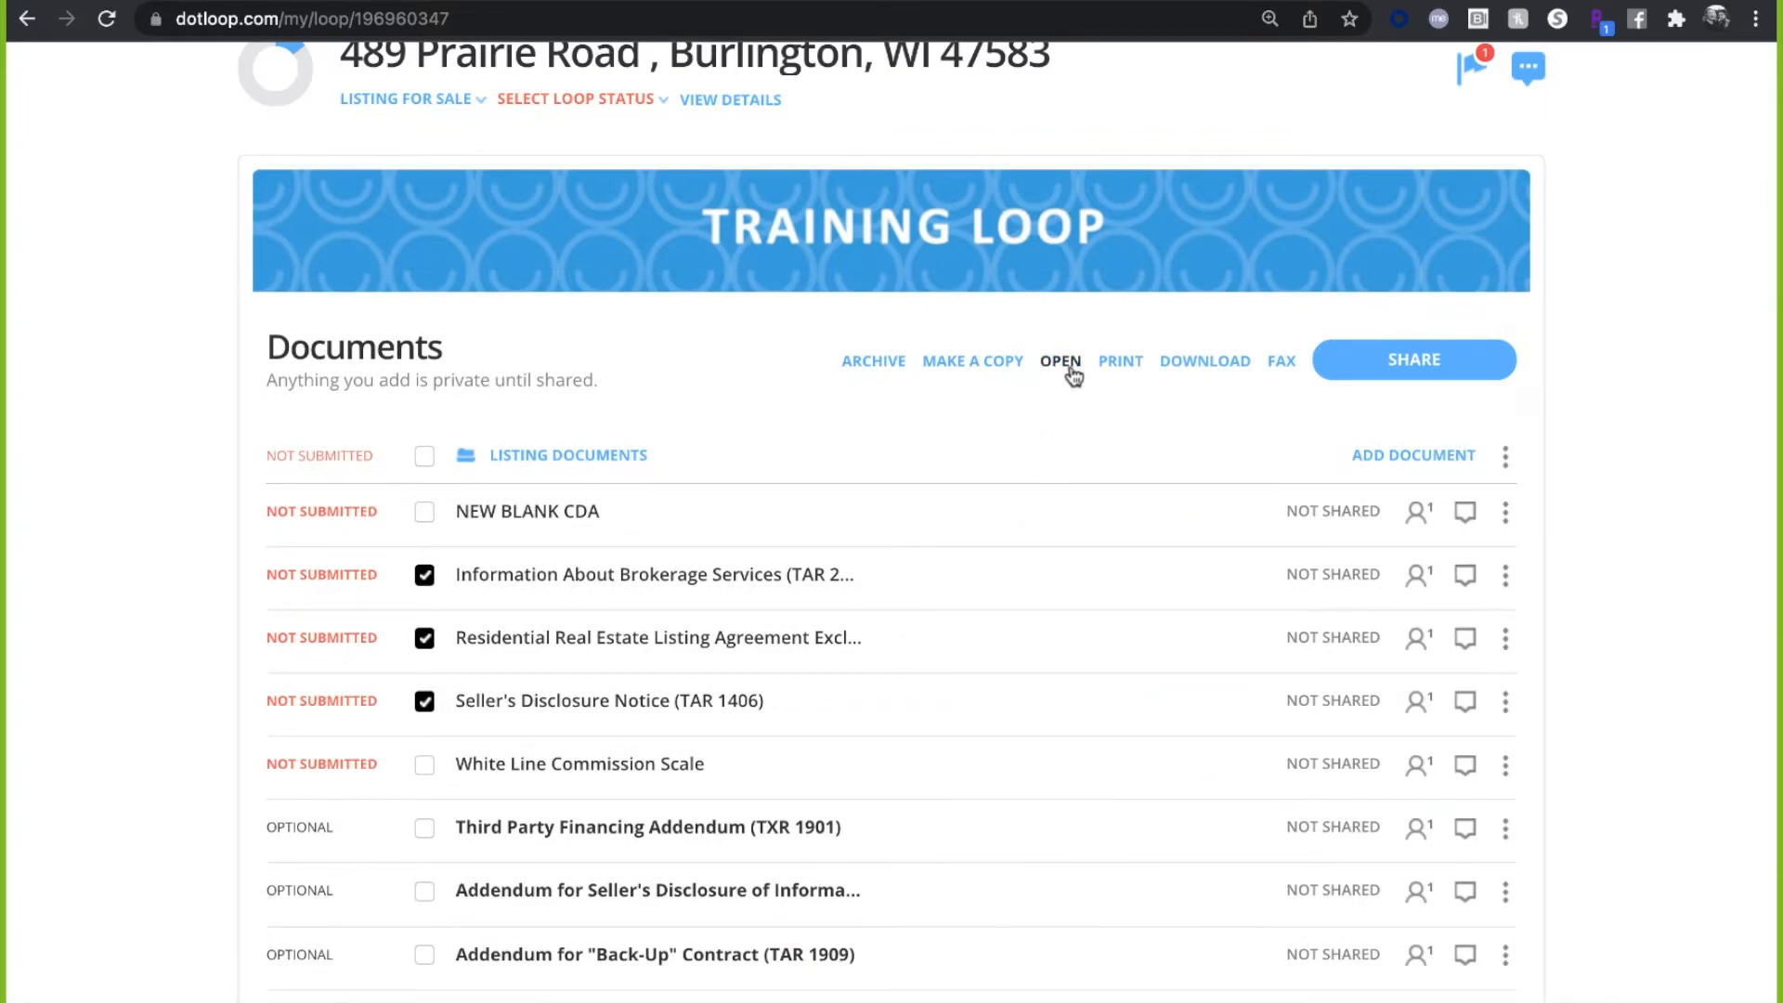
pyautogui.scroll(-1, 1072, 373)
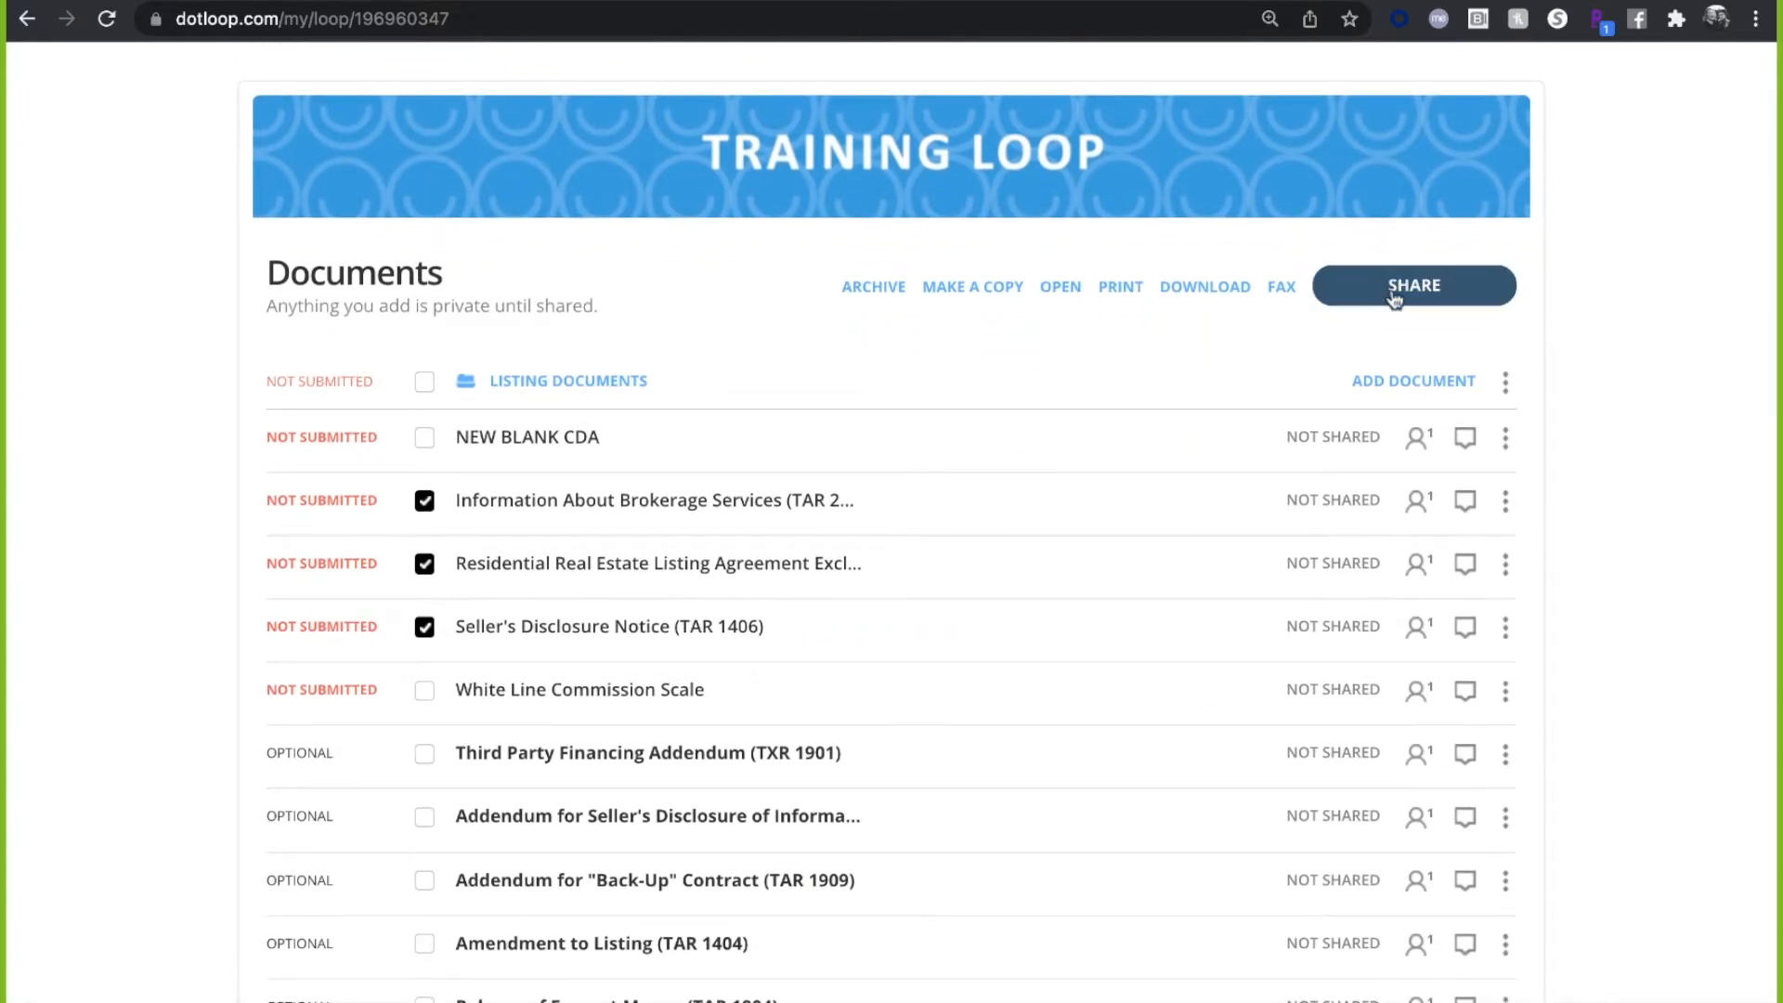
pyautogui.scroll(-1, 1421, 287)
pyautogui.click(1421, 285)
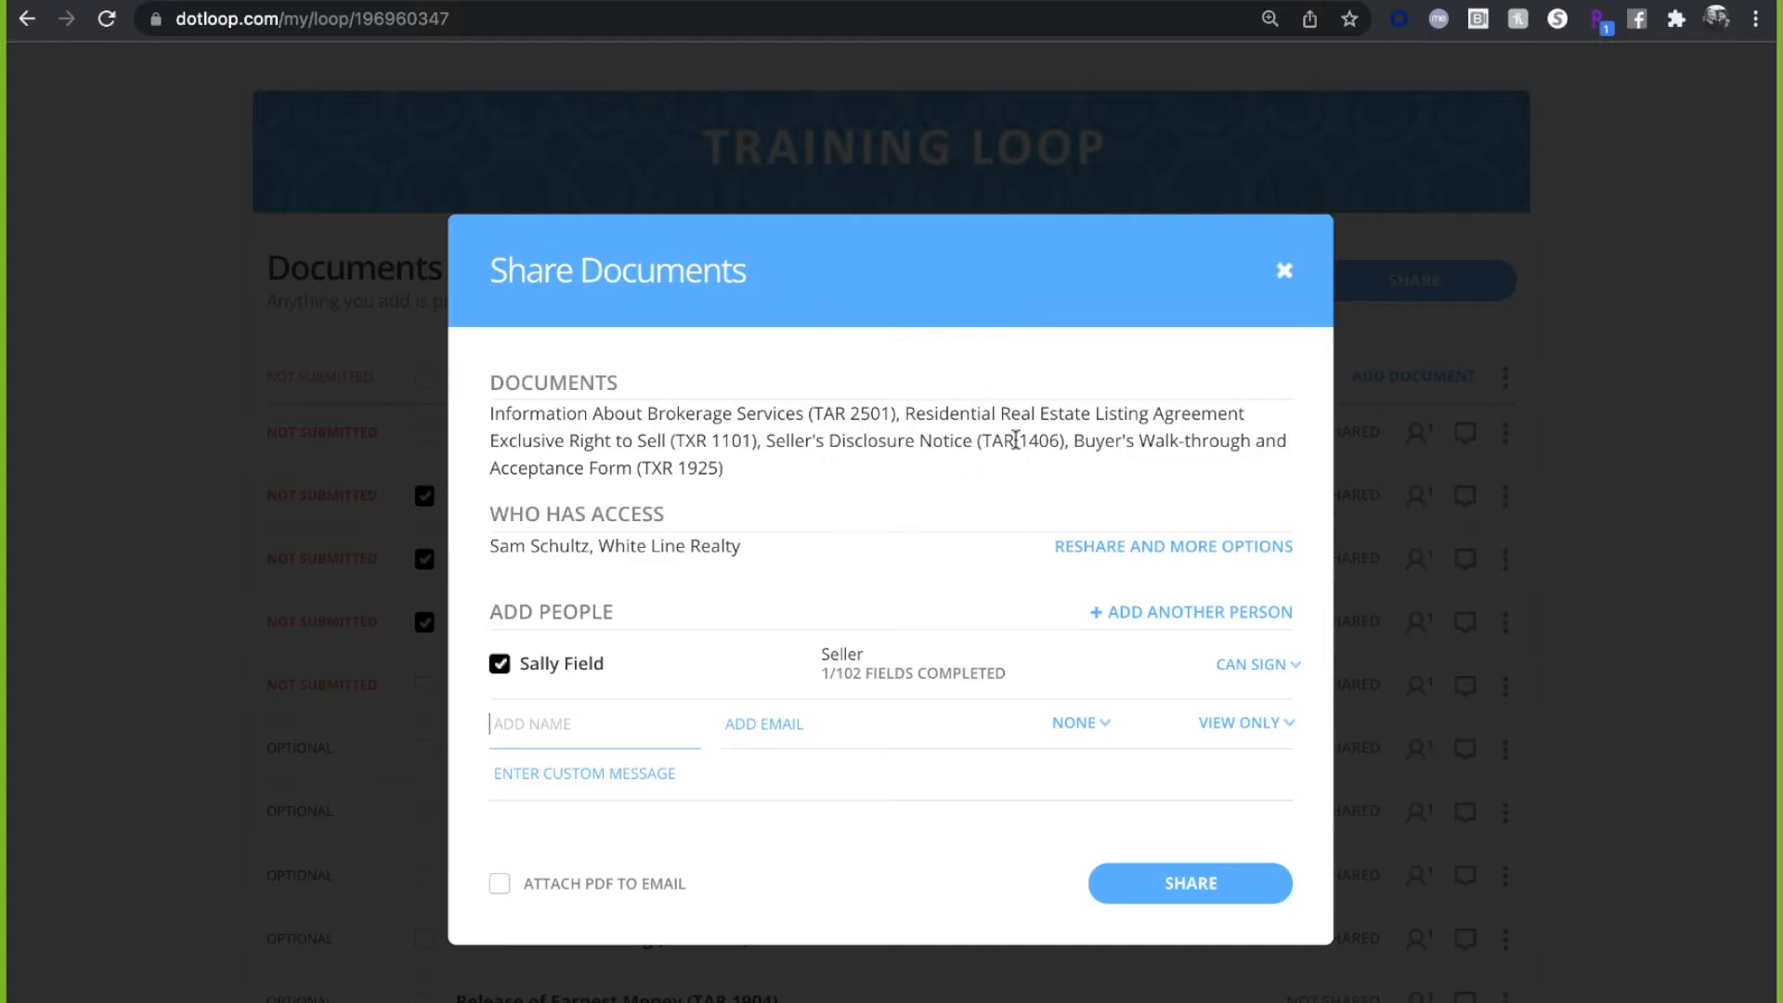
# - Zoom to 125%, re-tick the seller in Share Documents and keep her permission at Can Sign
pyautogui.press('super+plus')
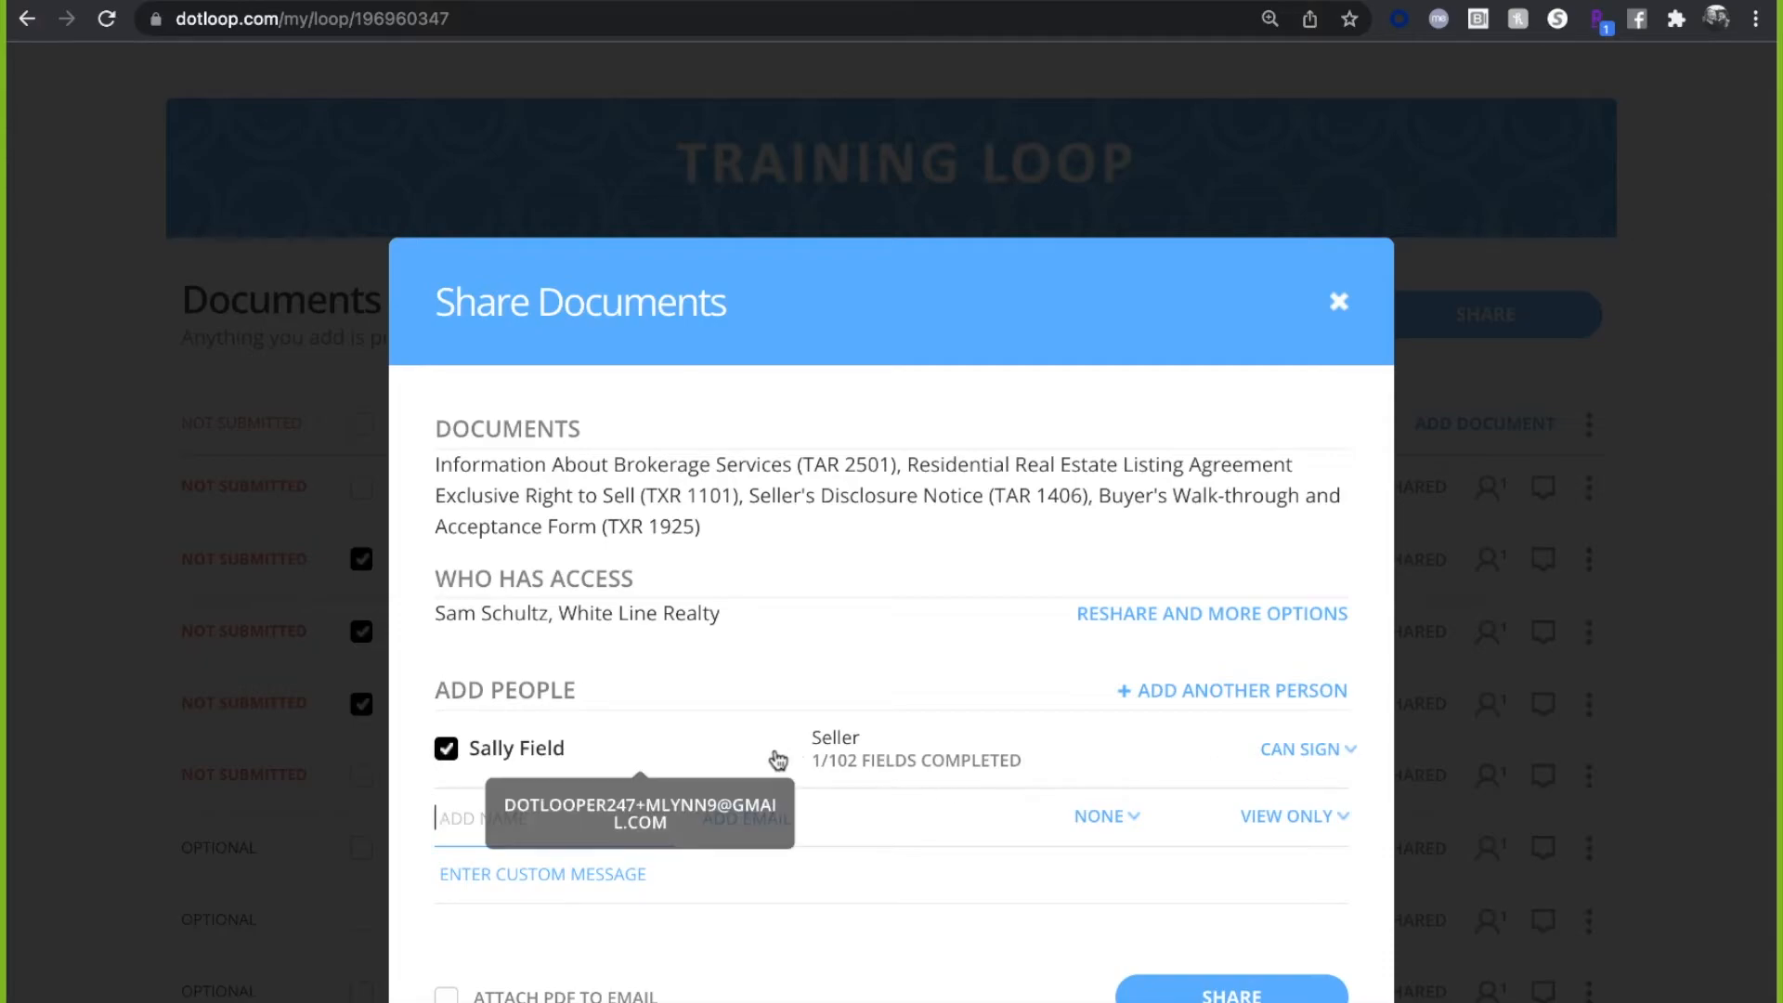
pyautogui.click(450, 750)
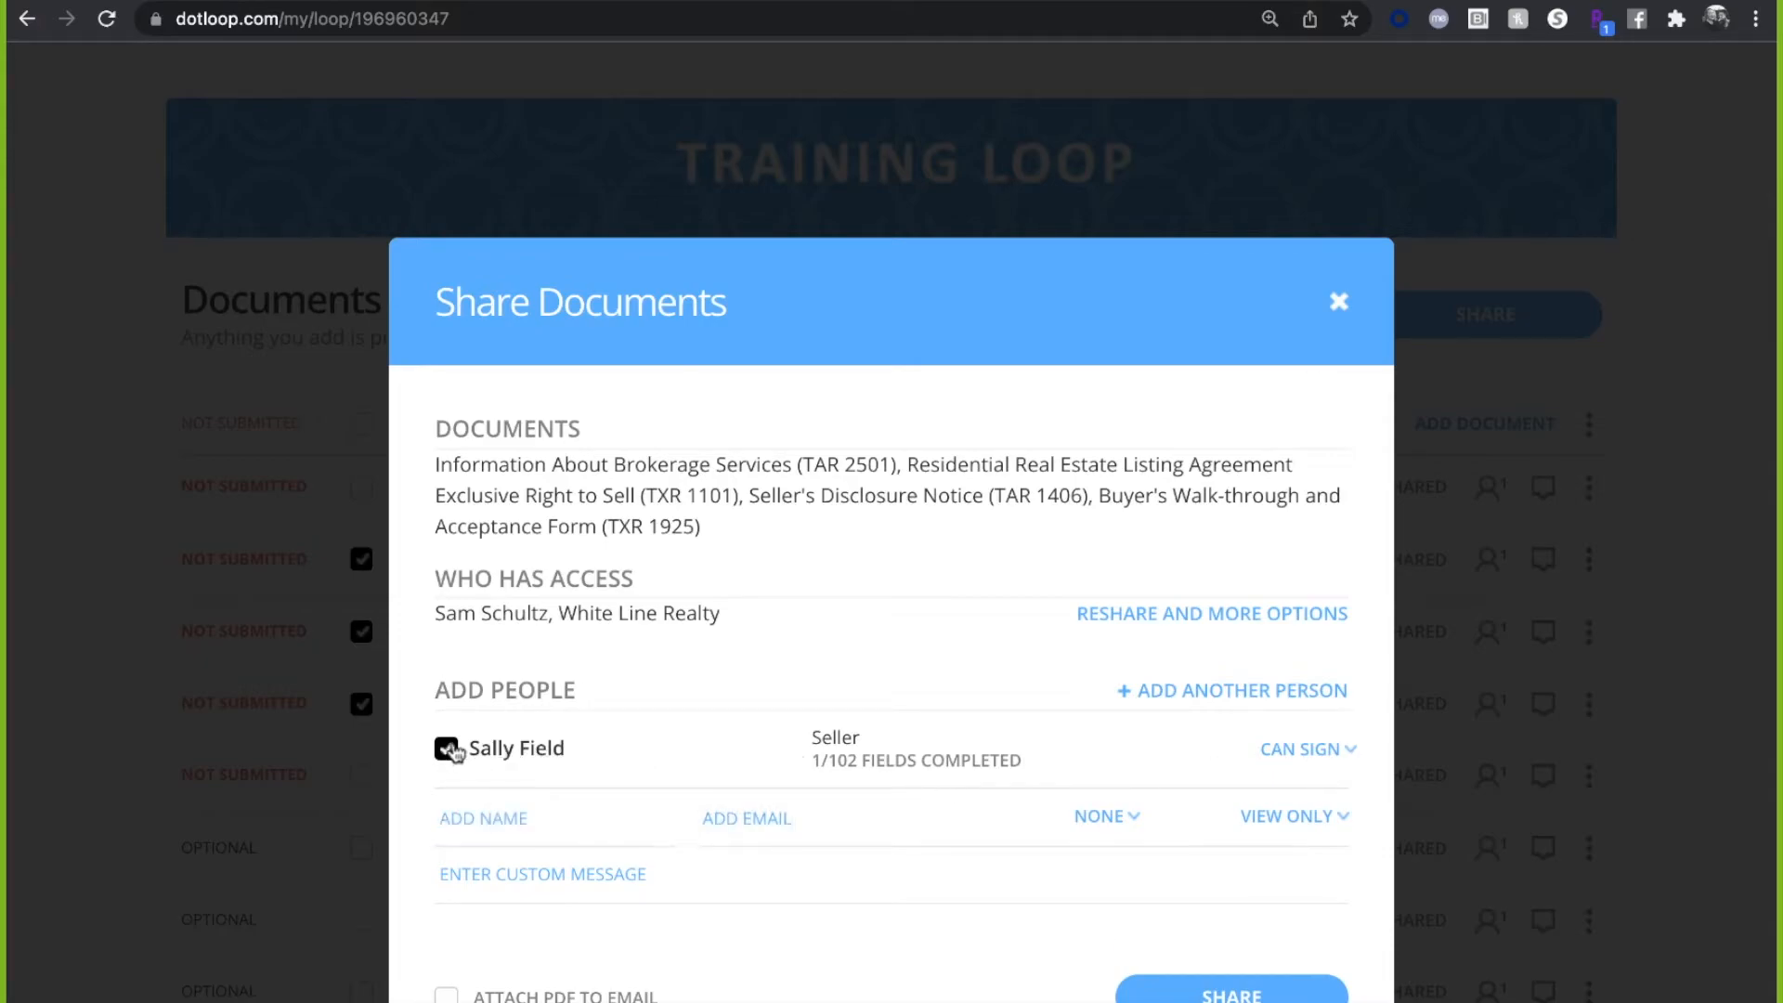
pyautogui.click(450, 751)
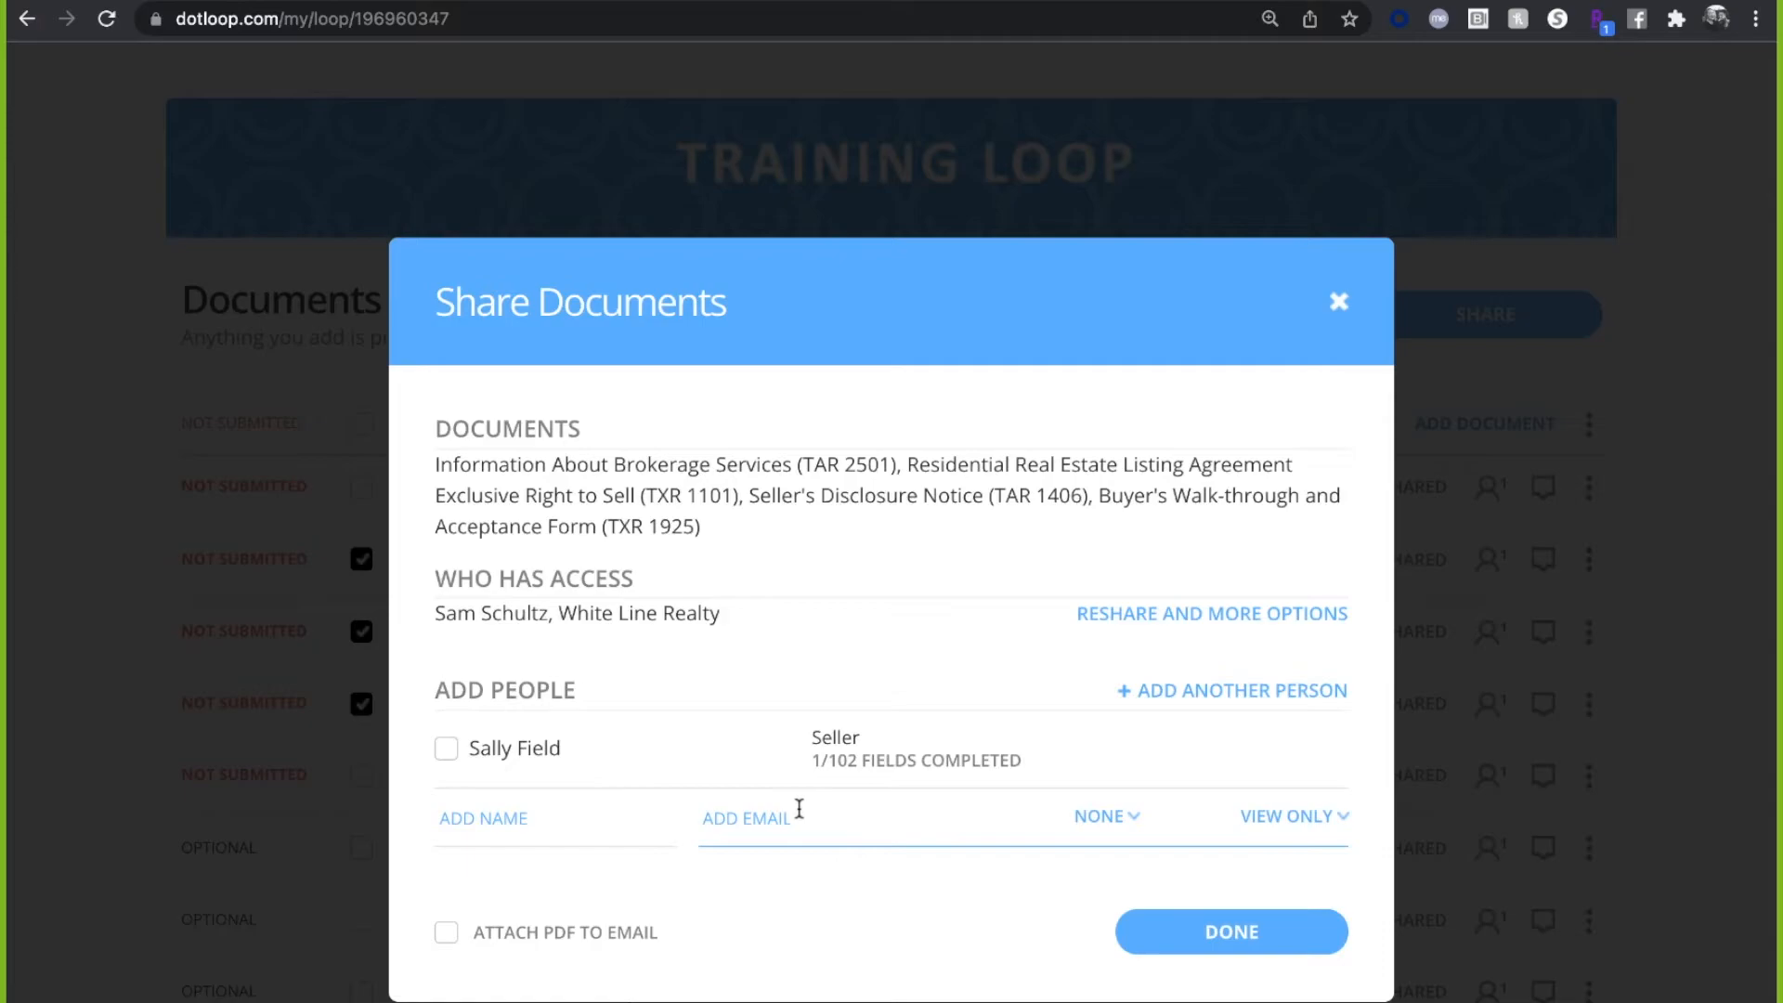
pyautogui.click(450, 754)
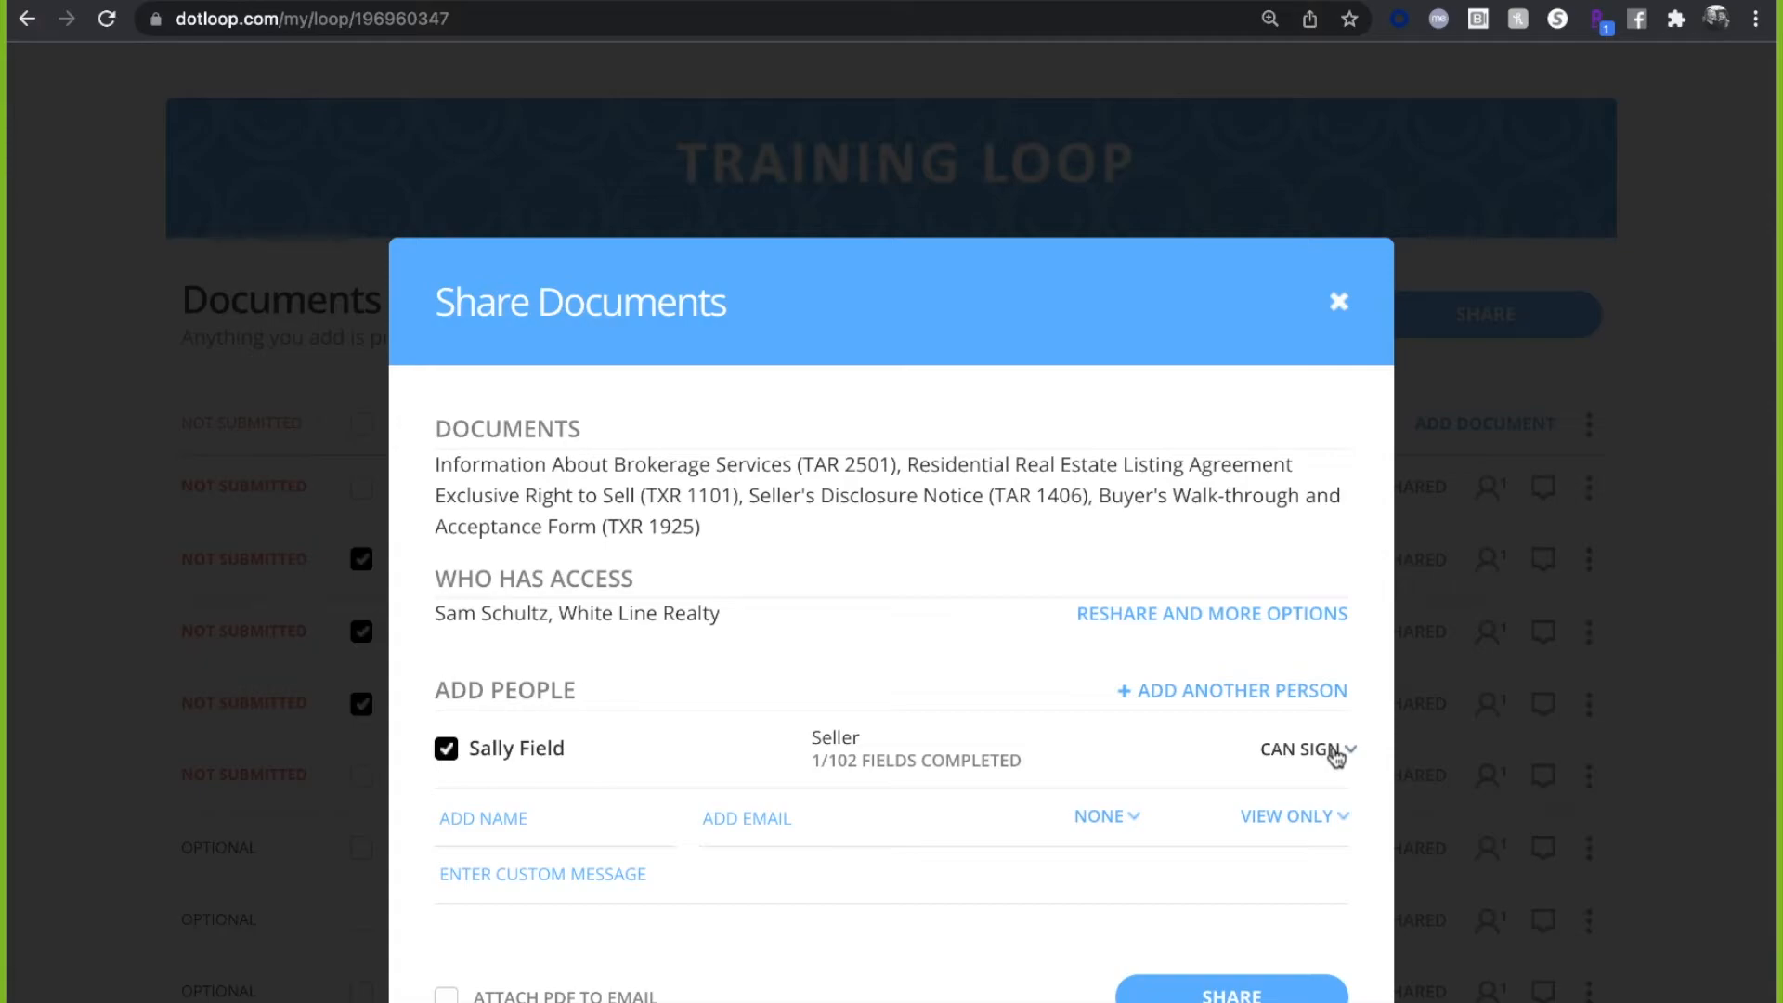
pyautogui.click(1327, 753)
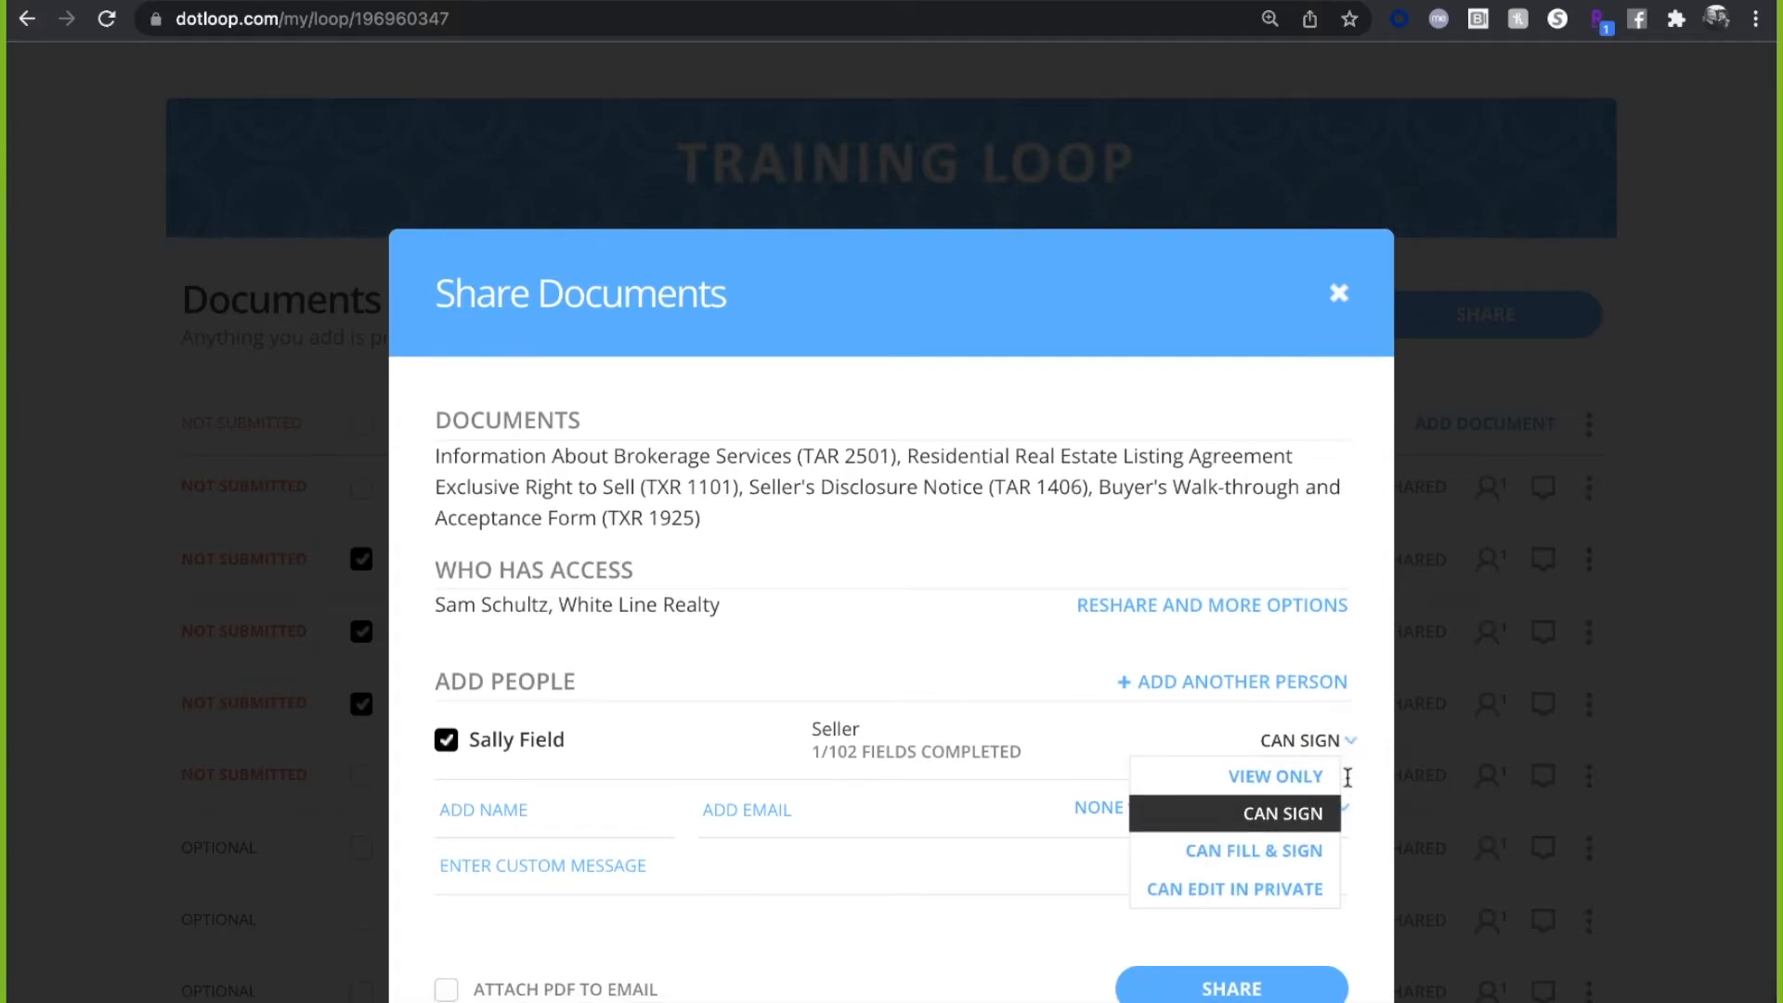
pyautogui.moveTo(1327, 824)
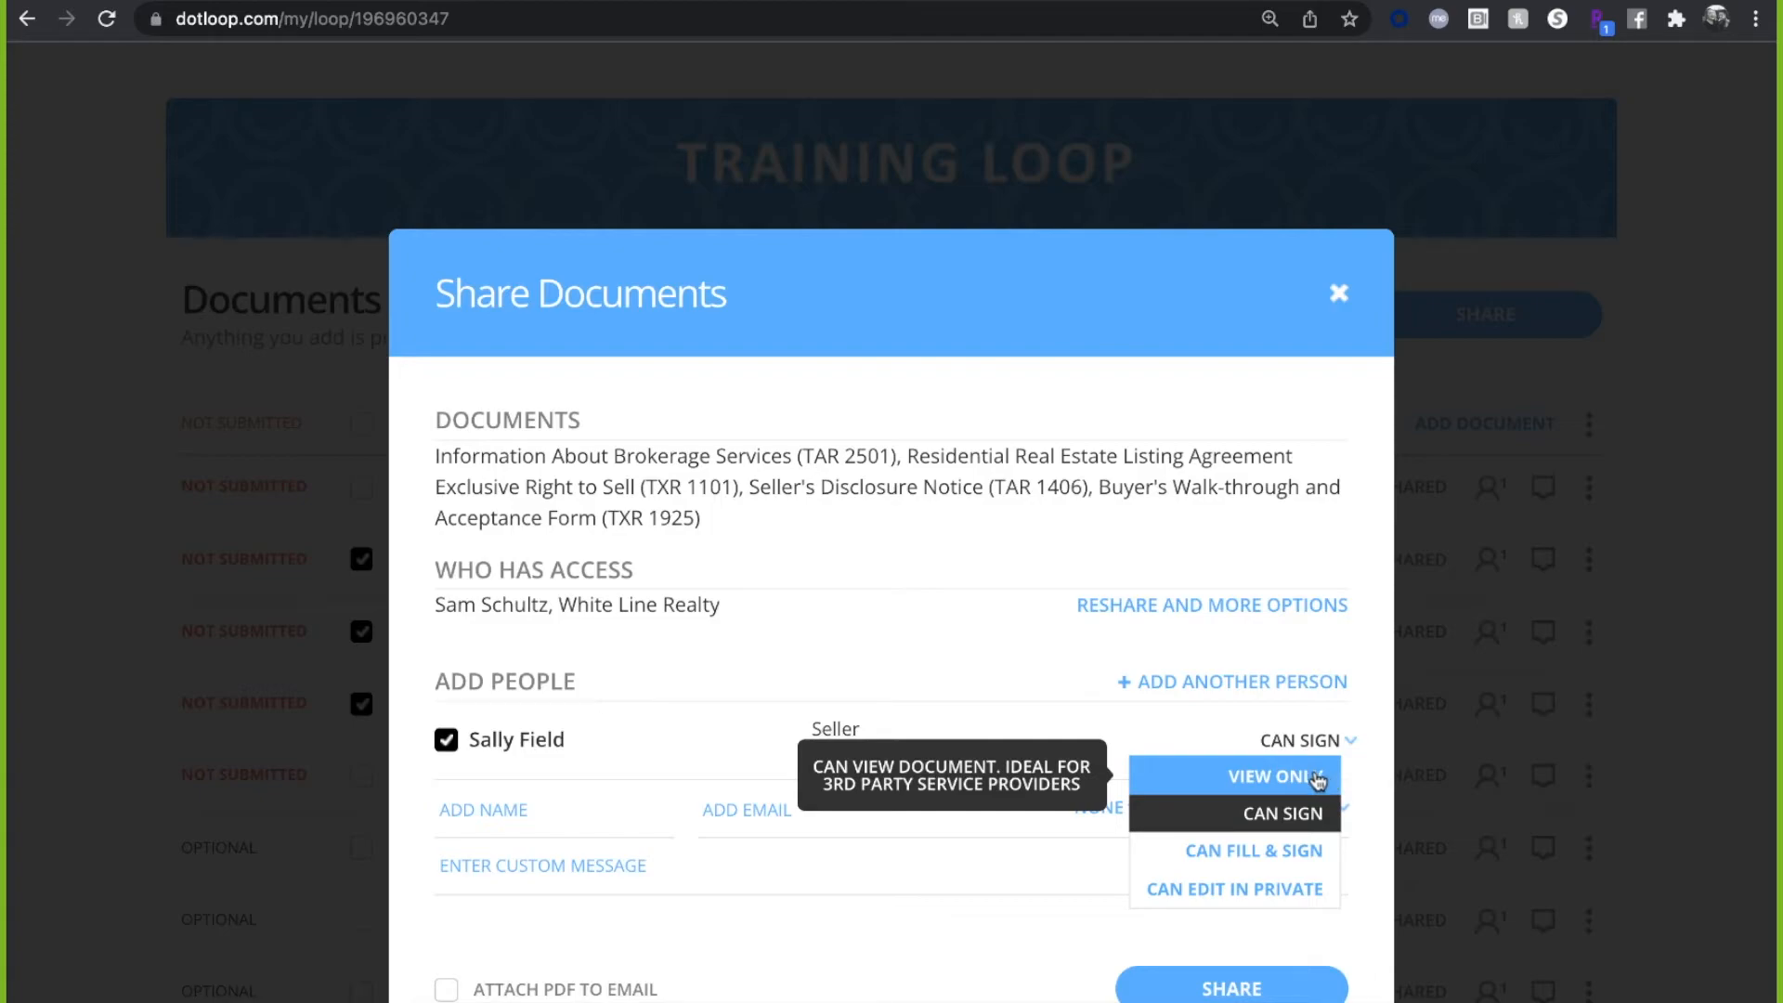
pyautogui.click(1253, 819)
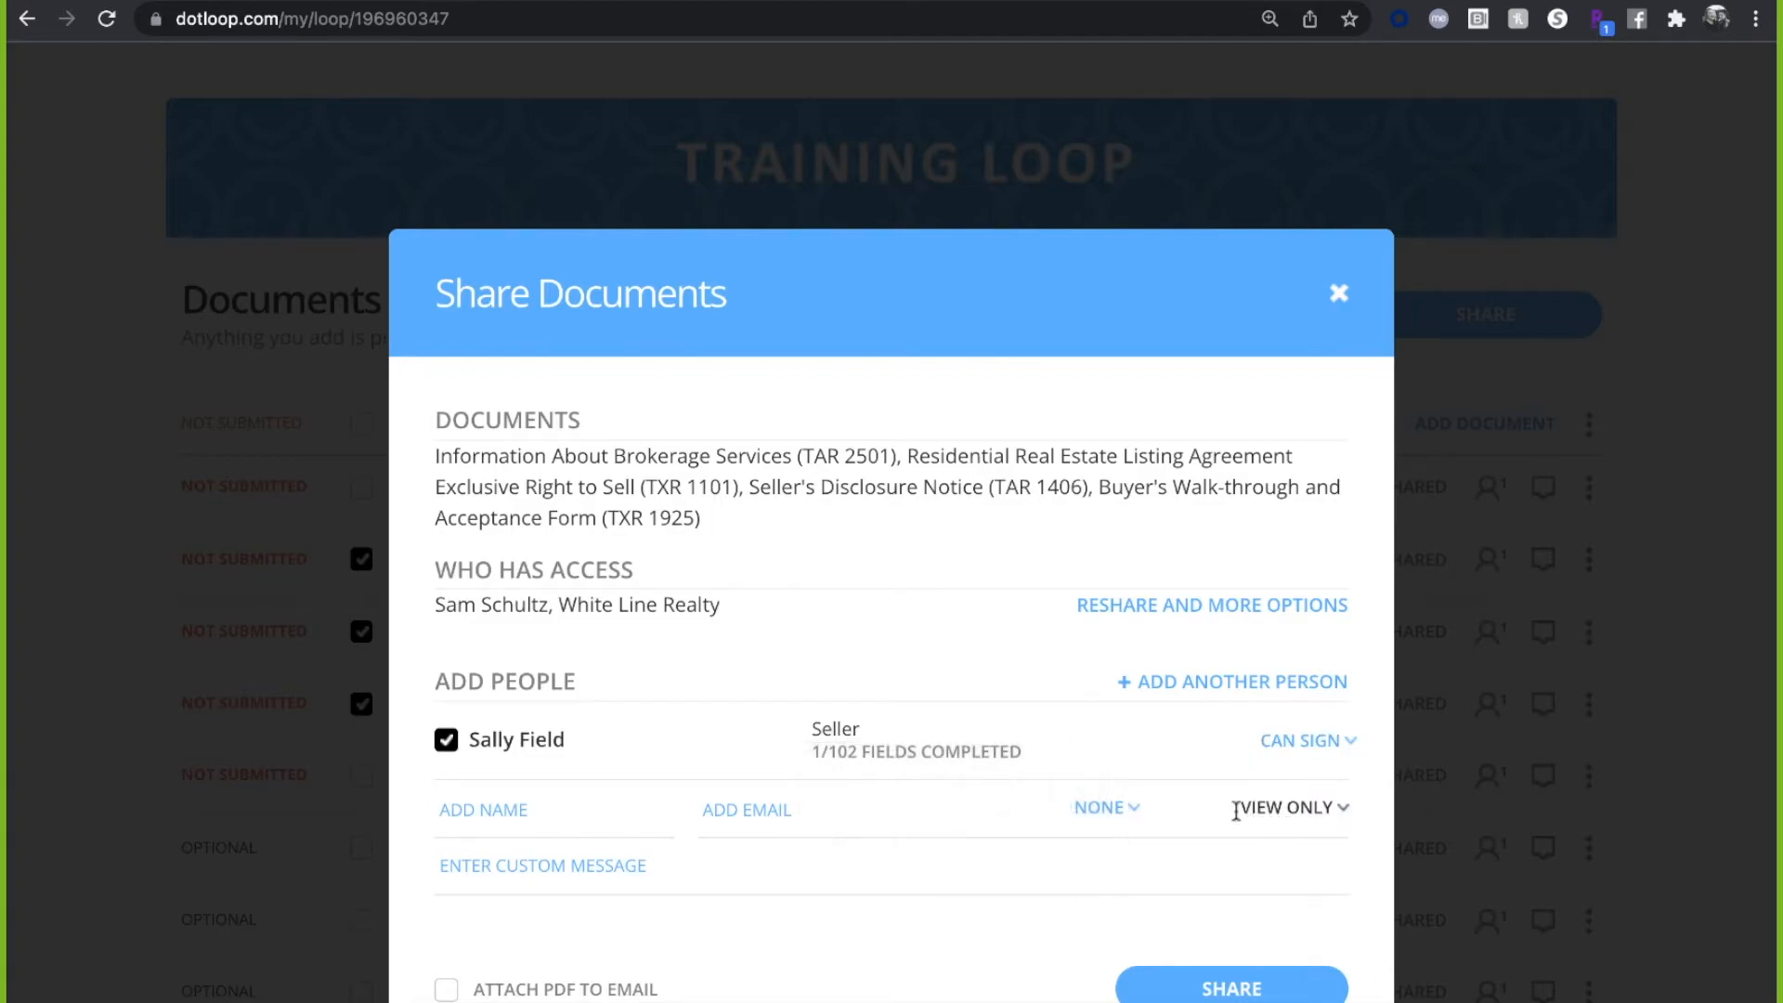
# - Share the documents with the seller with the message 'Call me with any questions!'
pyautogui.click(848, 876)
pyautogui.write('Call me with any')
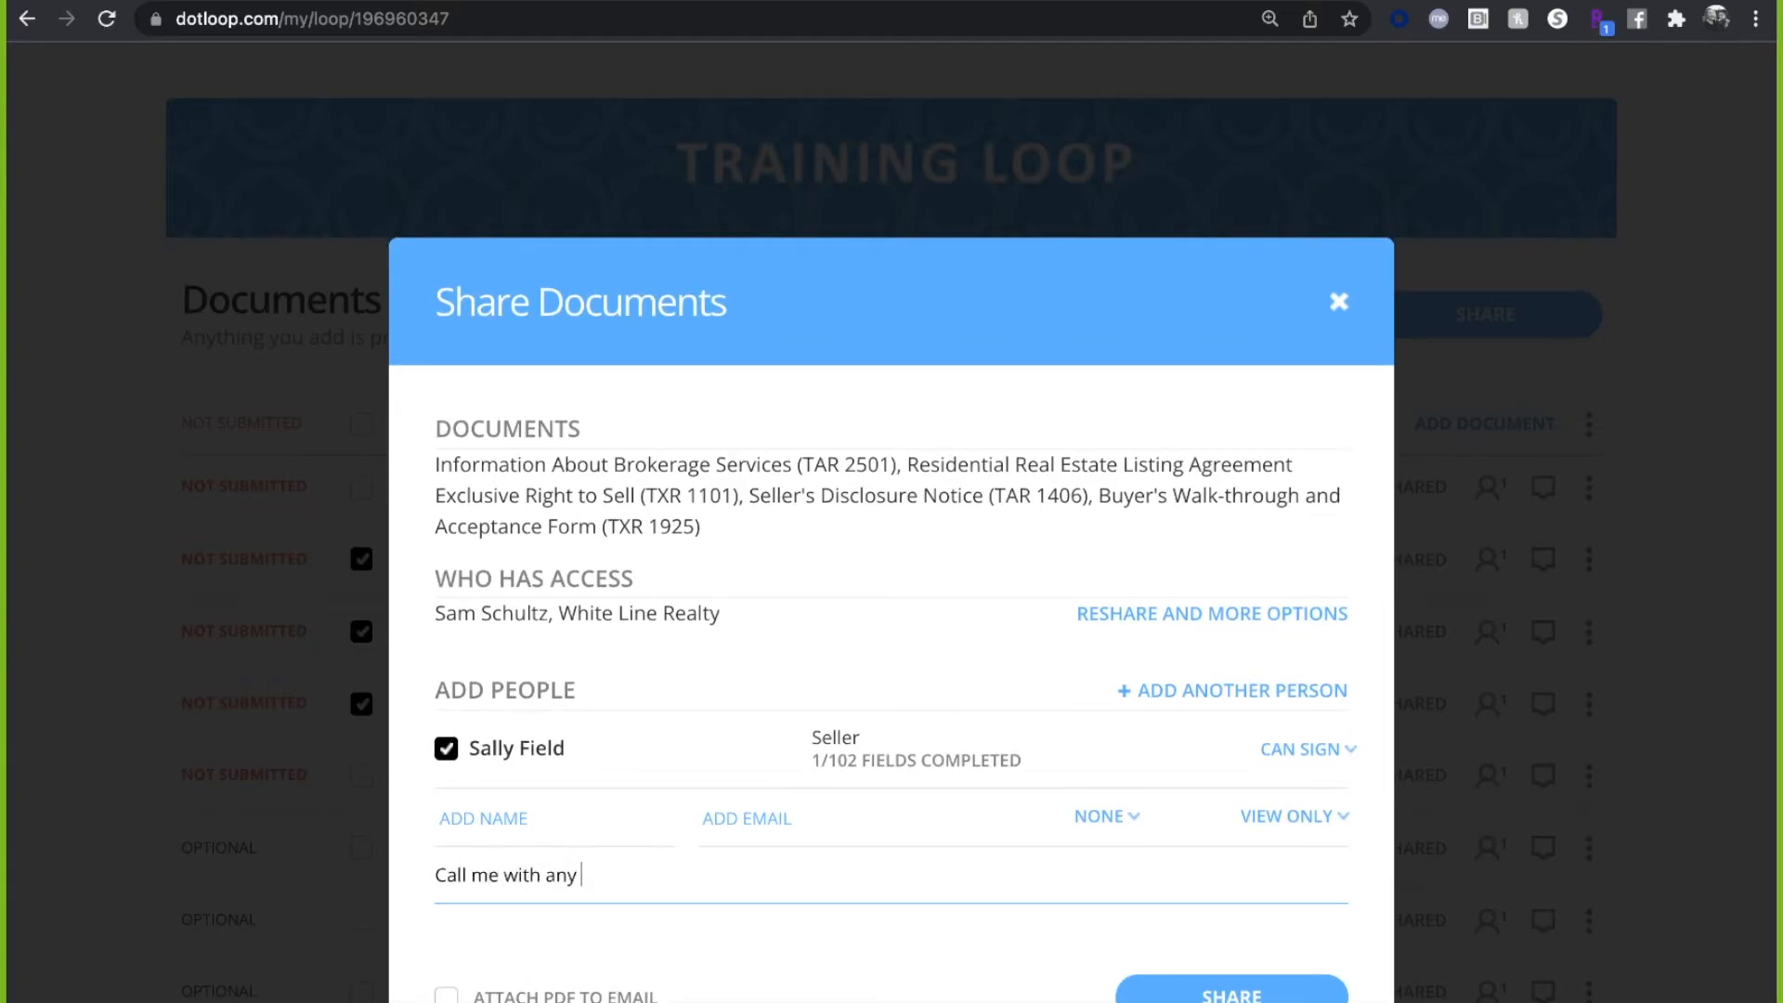
pyautogui.write(' questions!')
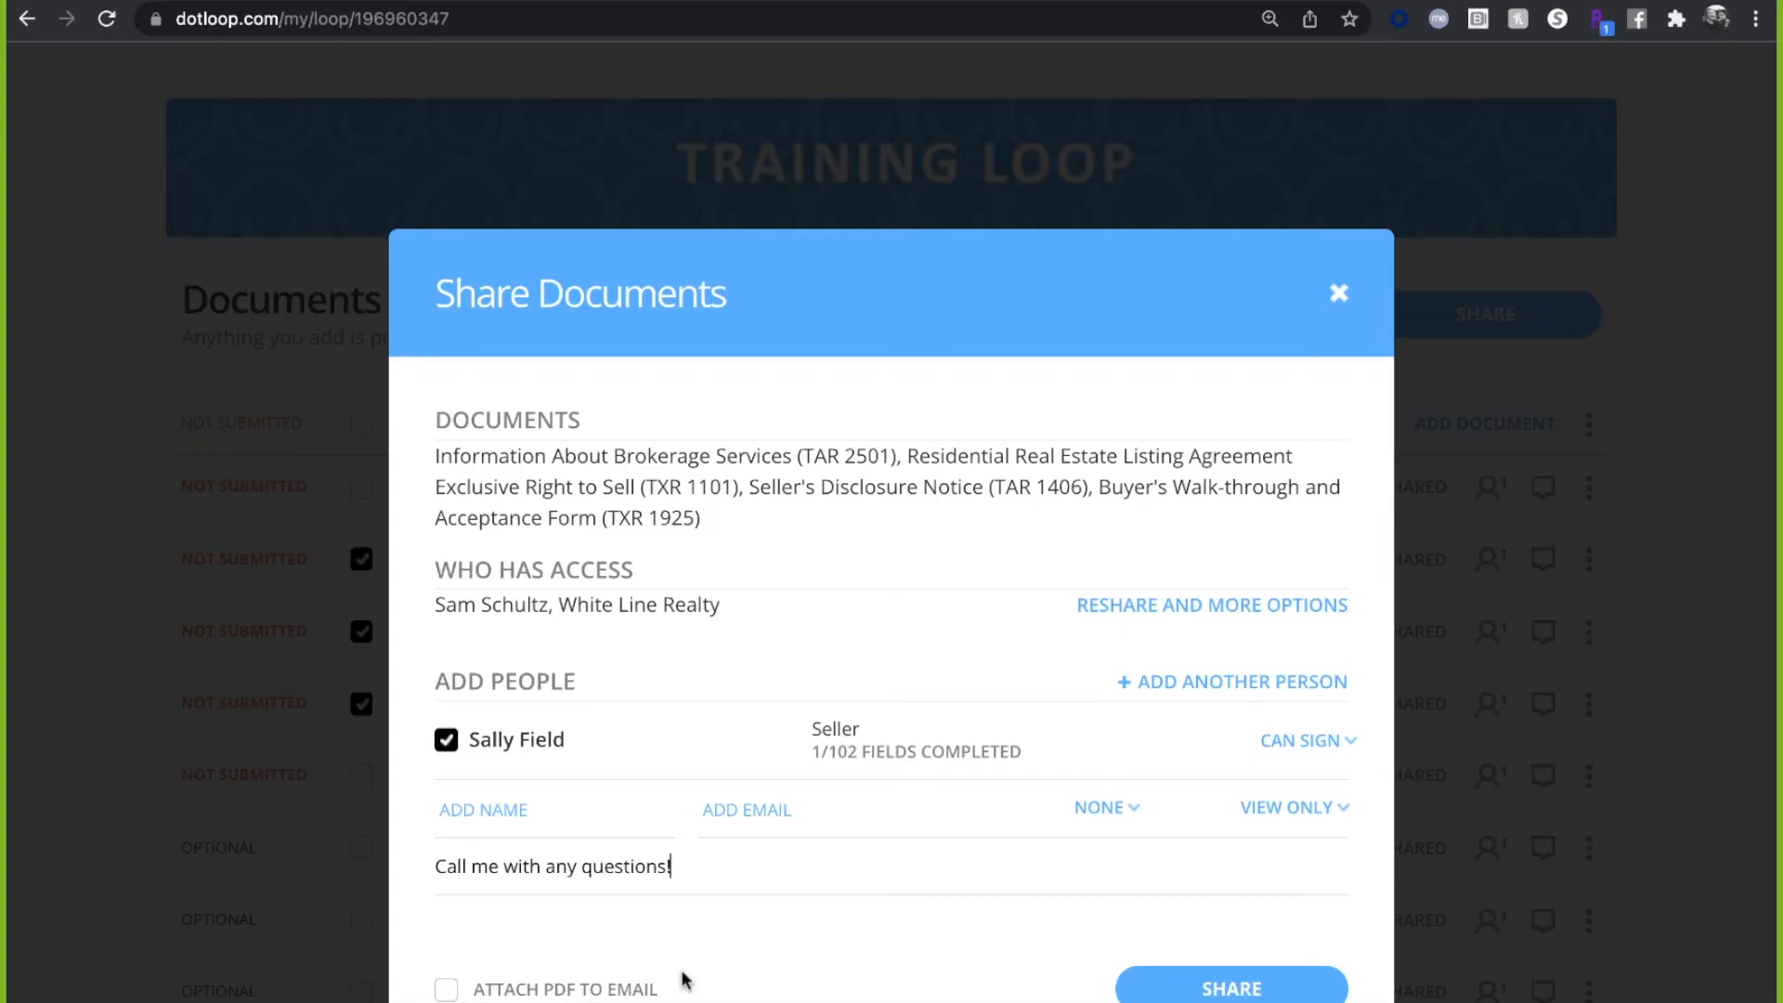
pyautogui.click(1216, 989)
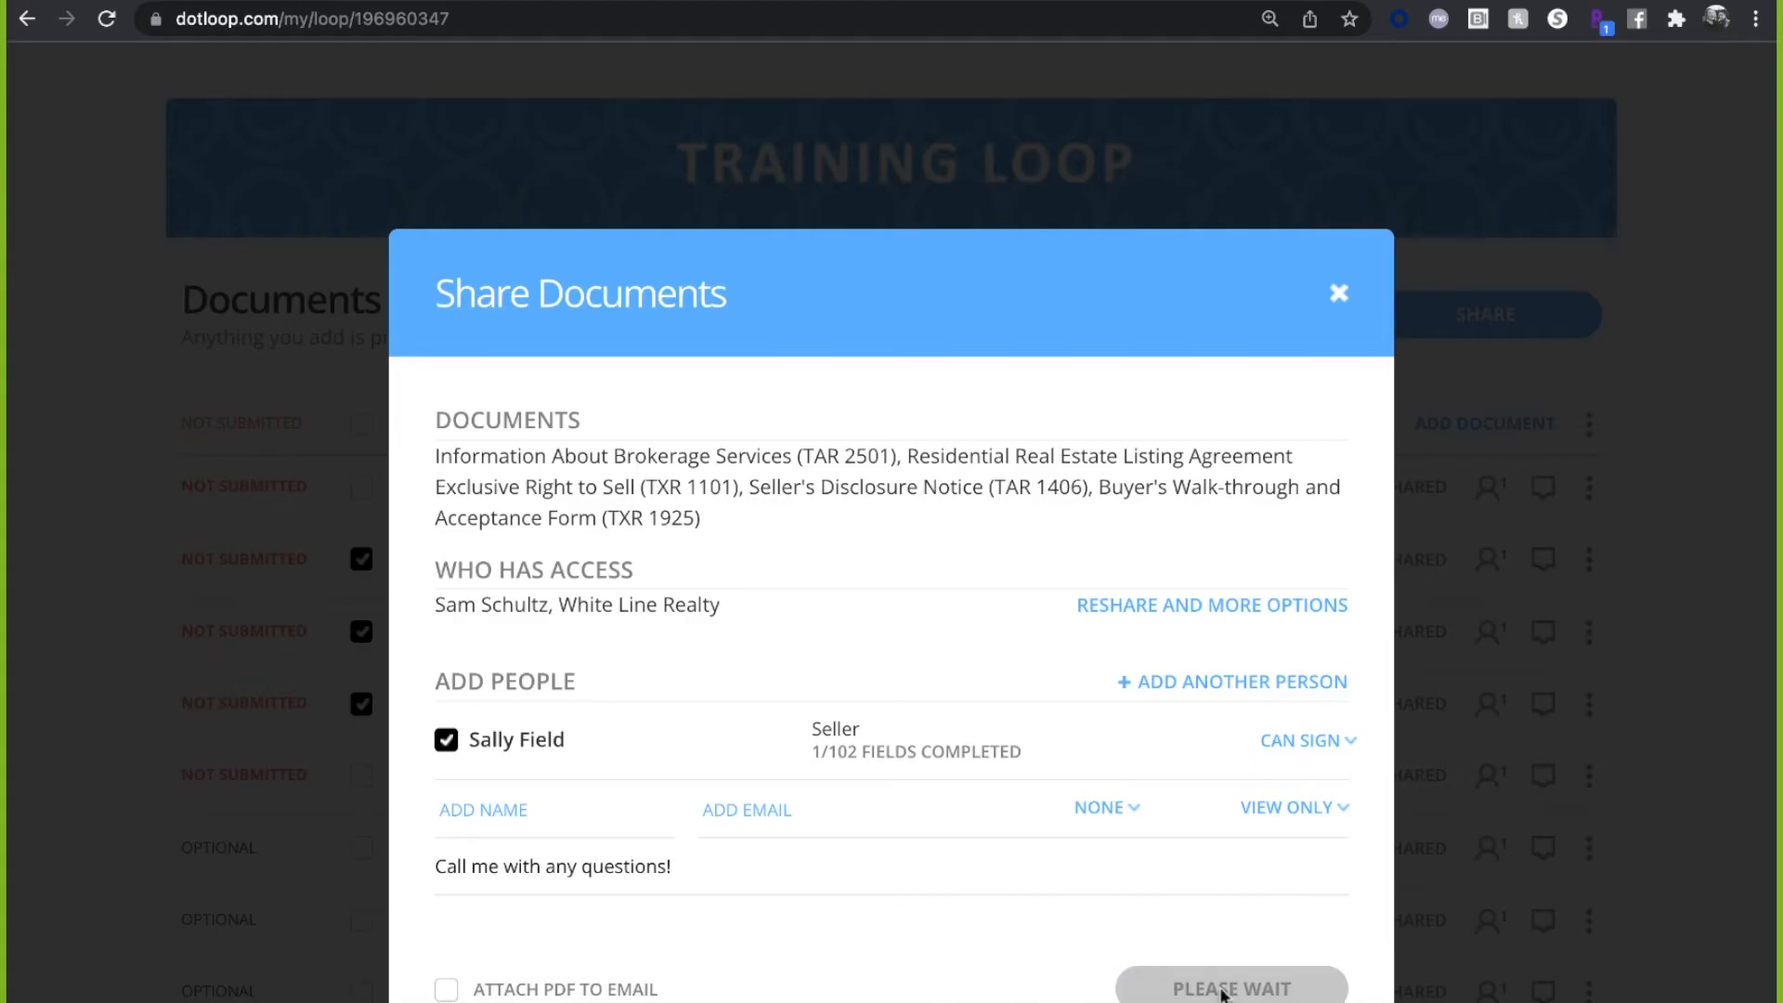
pyautogui.click(1222, 916)
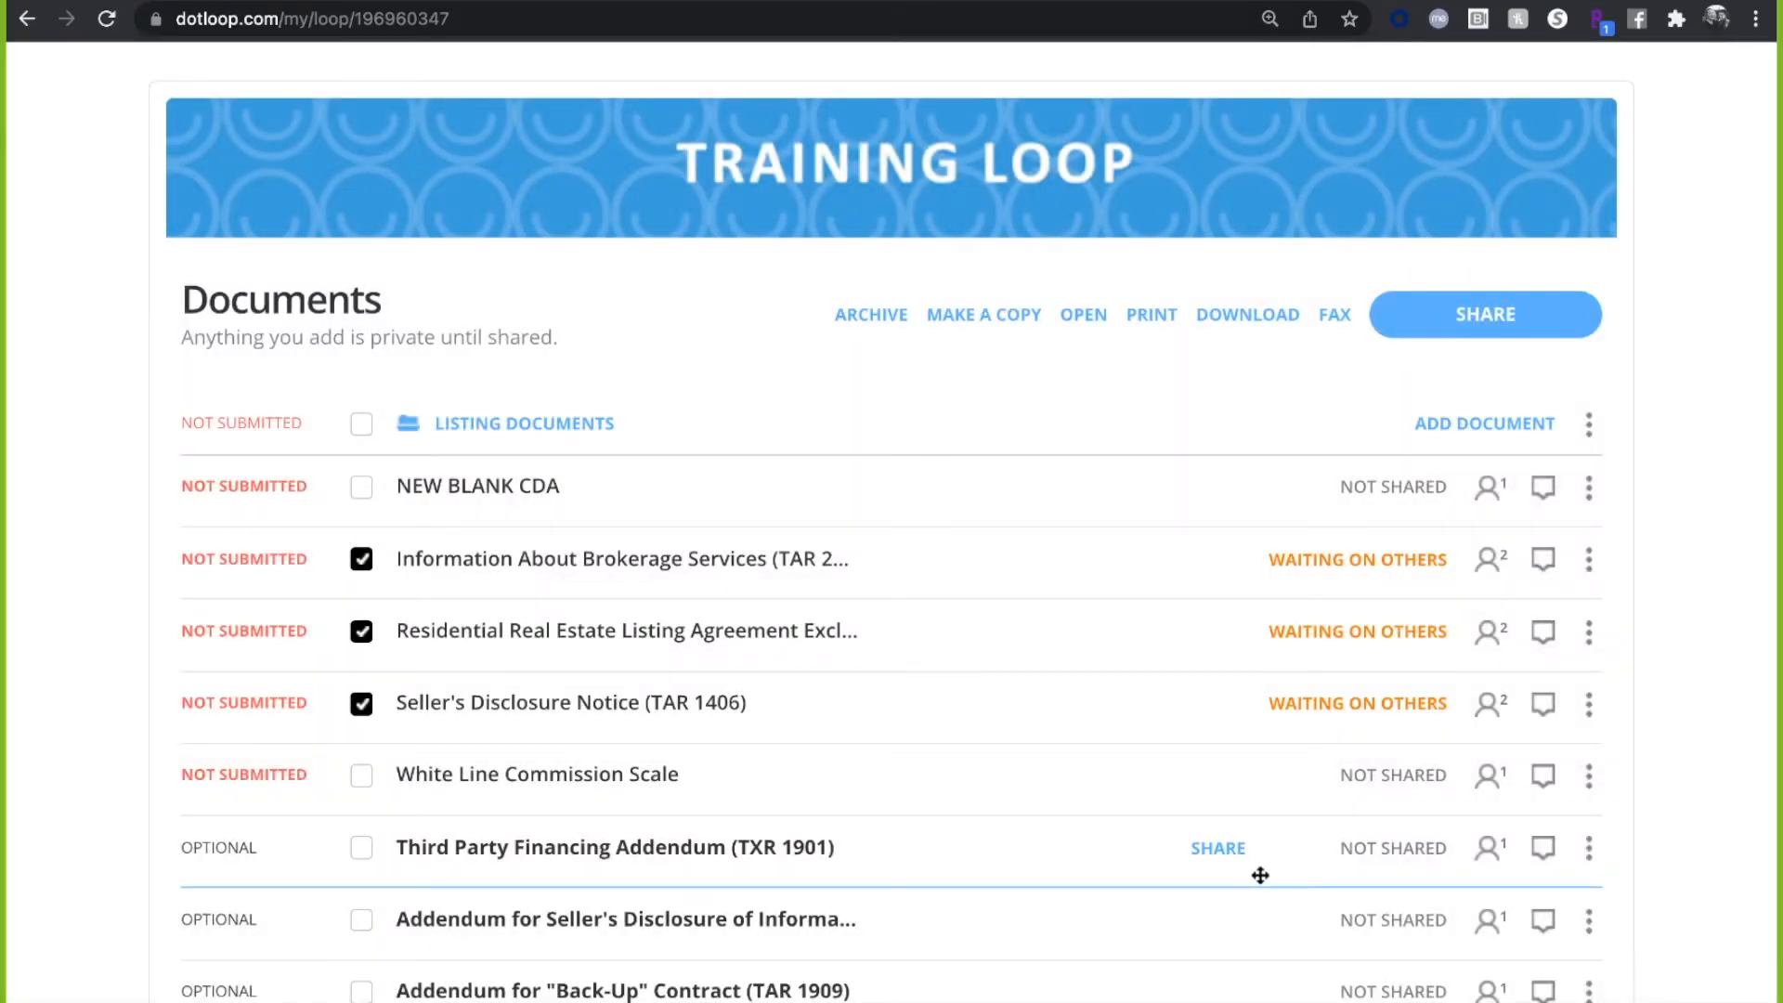
# - Switch to the seller's browser, dismiss the thank-you dialog and refresh her Gmail inbox
pyautogui.hotkey('ctrl', 'Right')
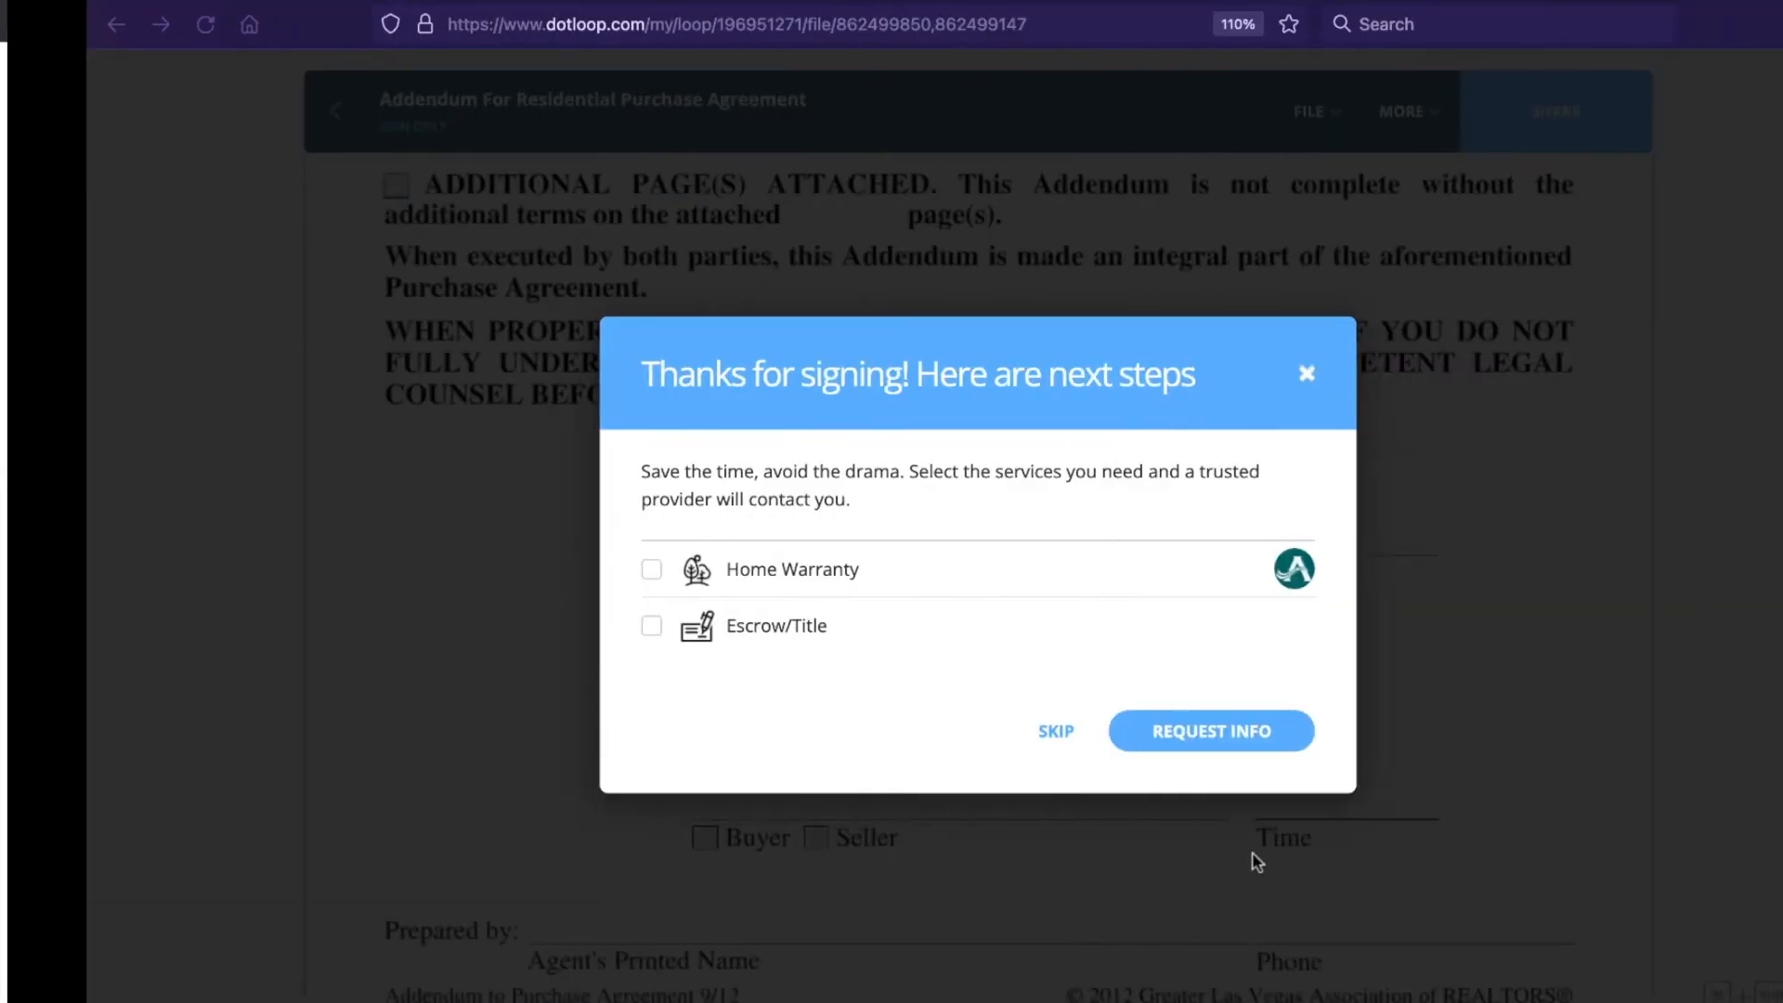
pyautogui.click(1219, 372)
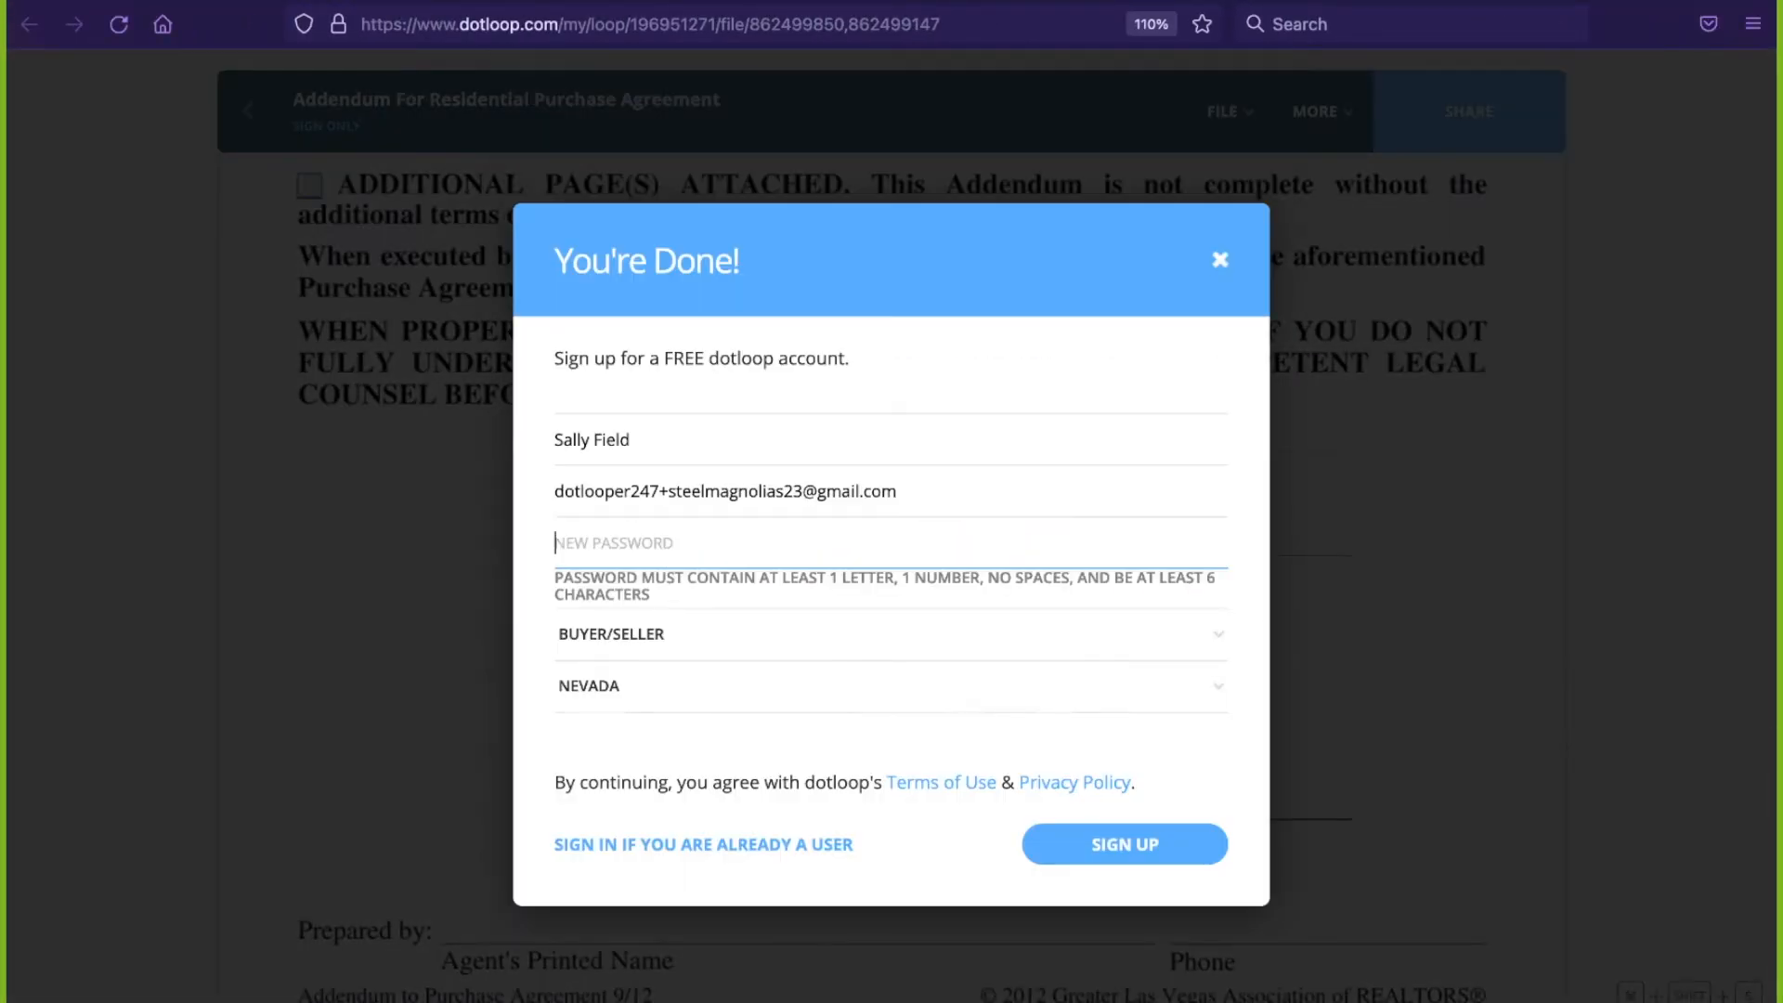
pyautogui.click(474, 2)
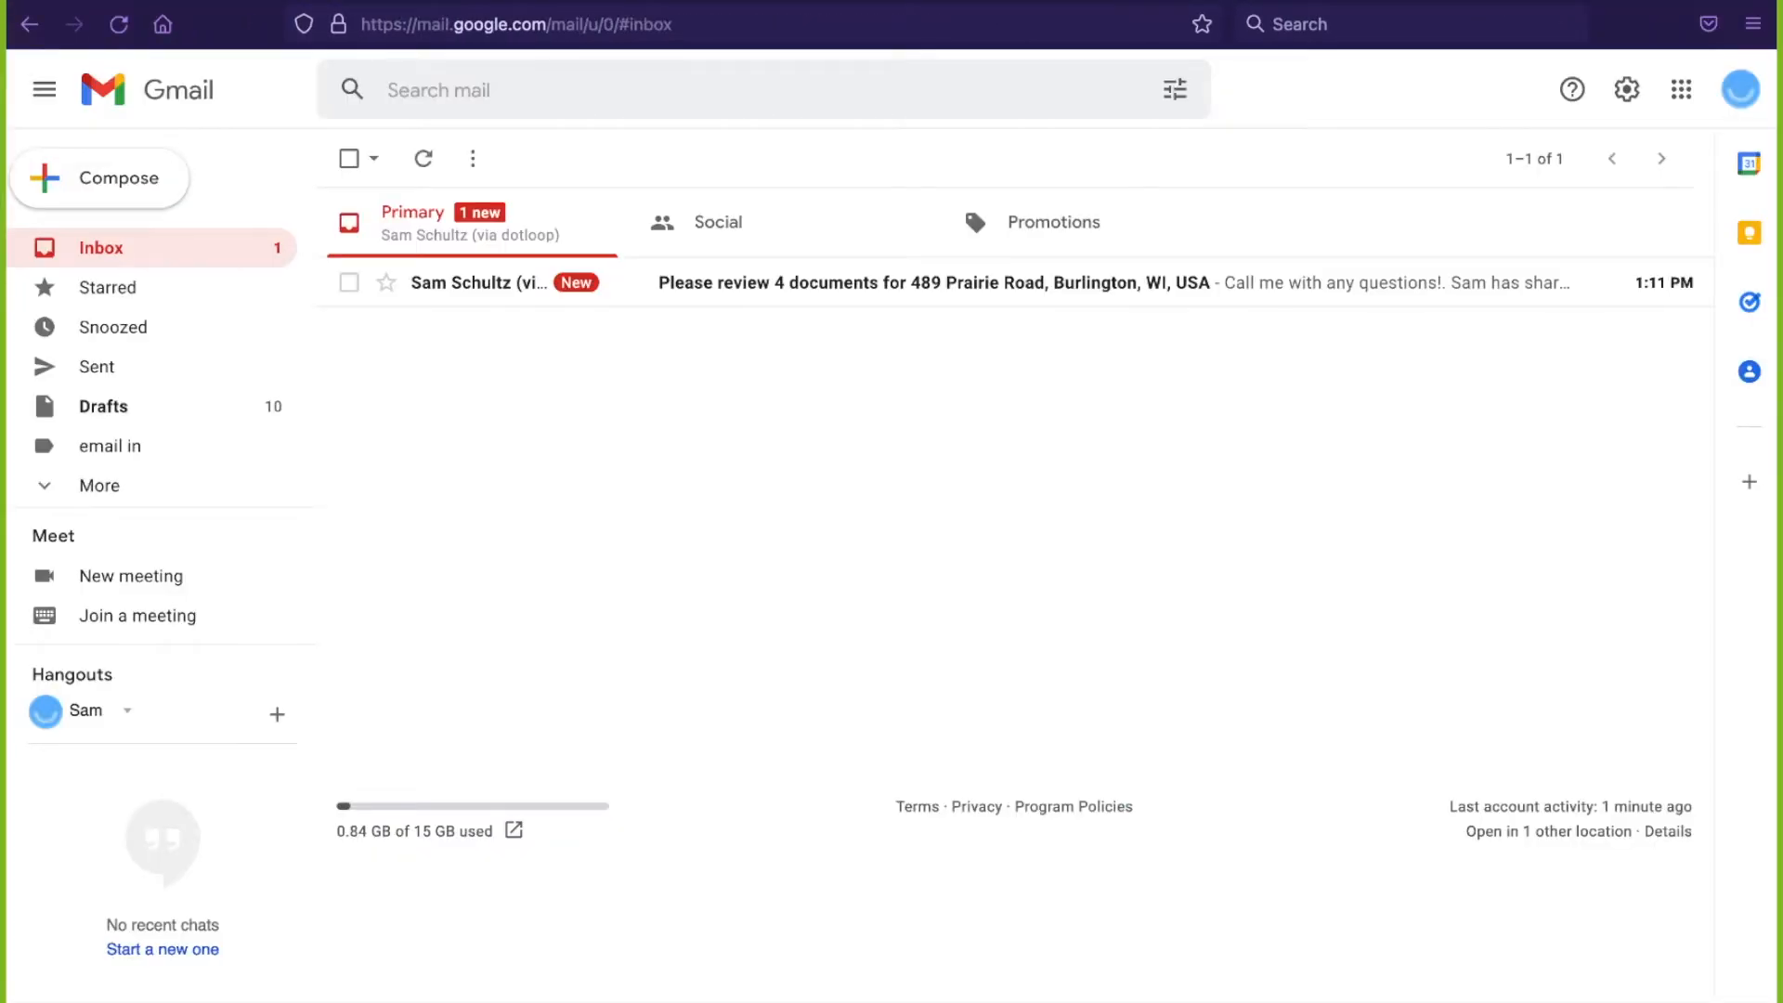
pyautogui.click(421, 157)
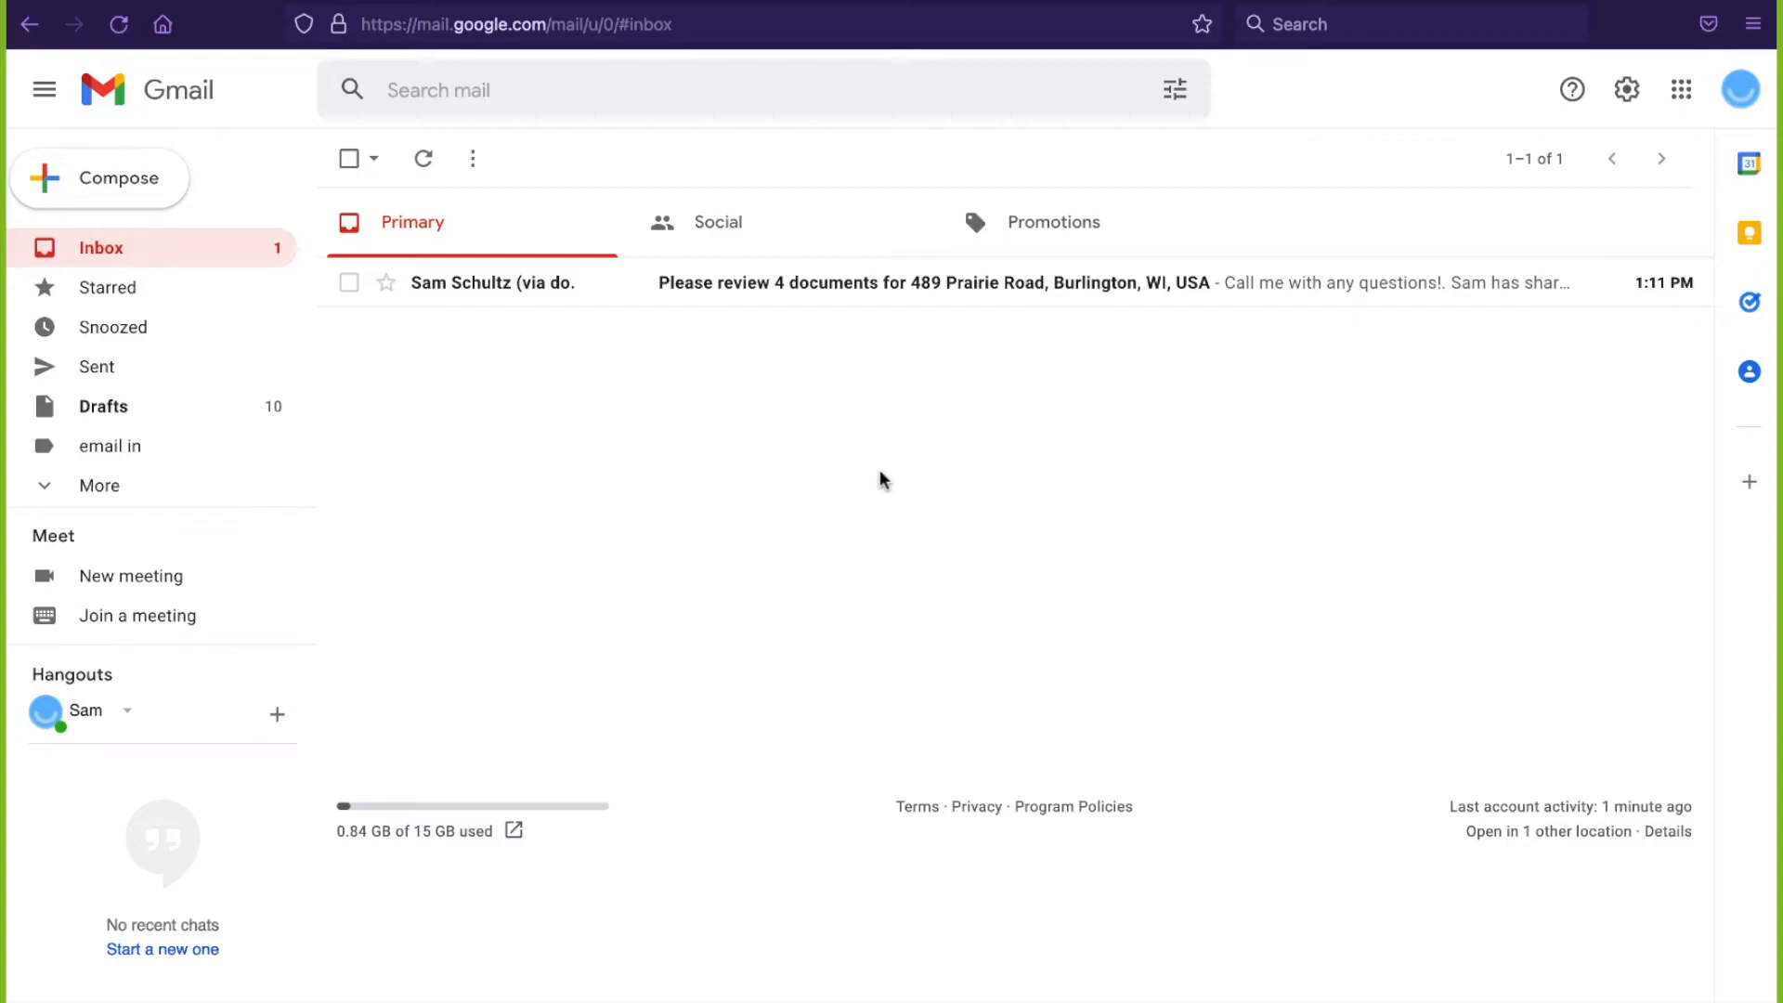
# - Open the dotloop email about reviewing 4 documents and view all of them in dotloop
pyautogui.click(796, 290)
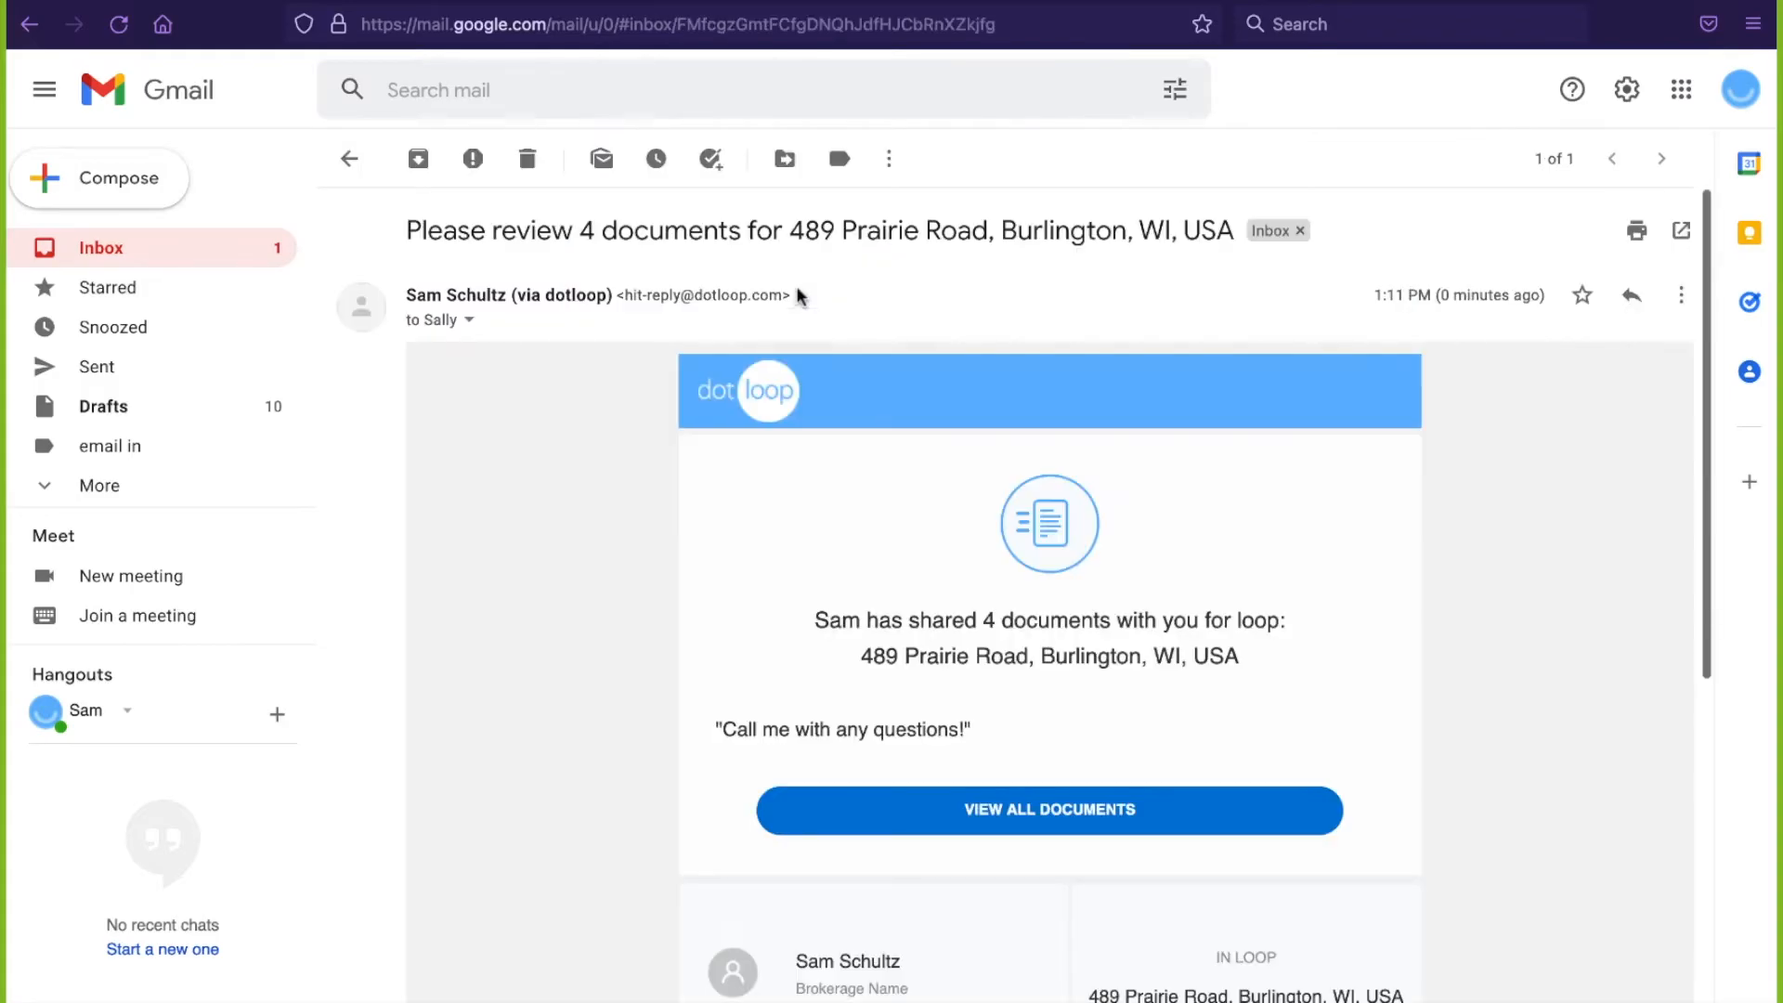
pyautogui.scroll(-2, 841, 362)
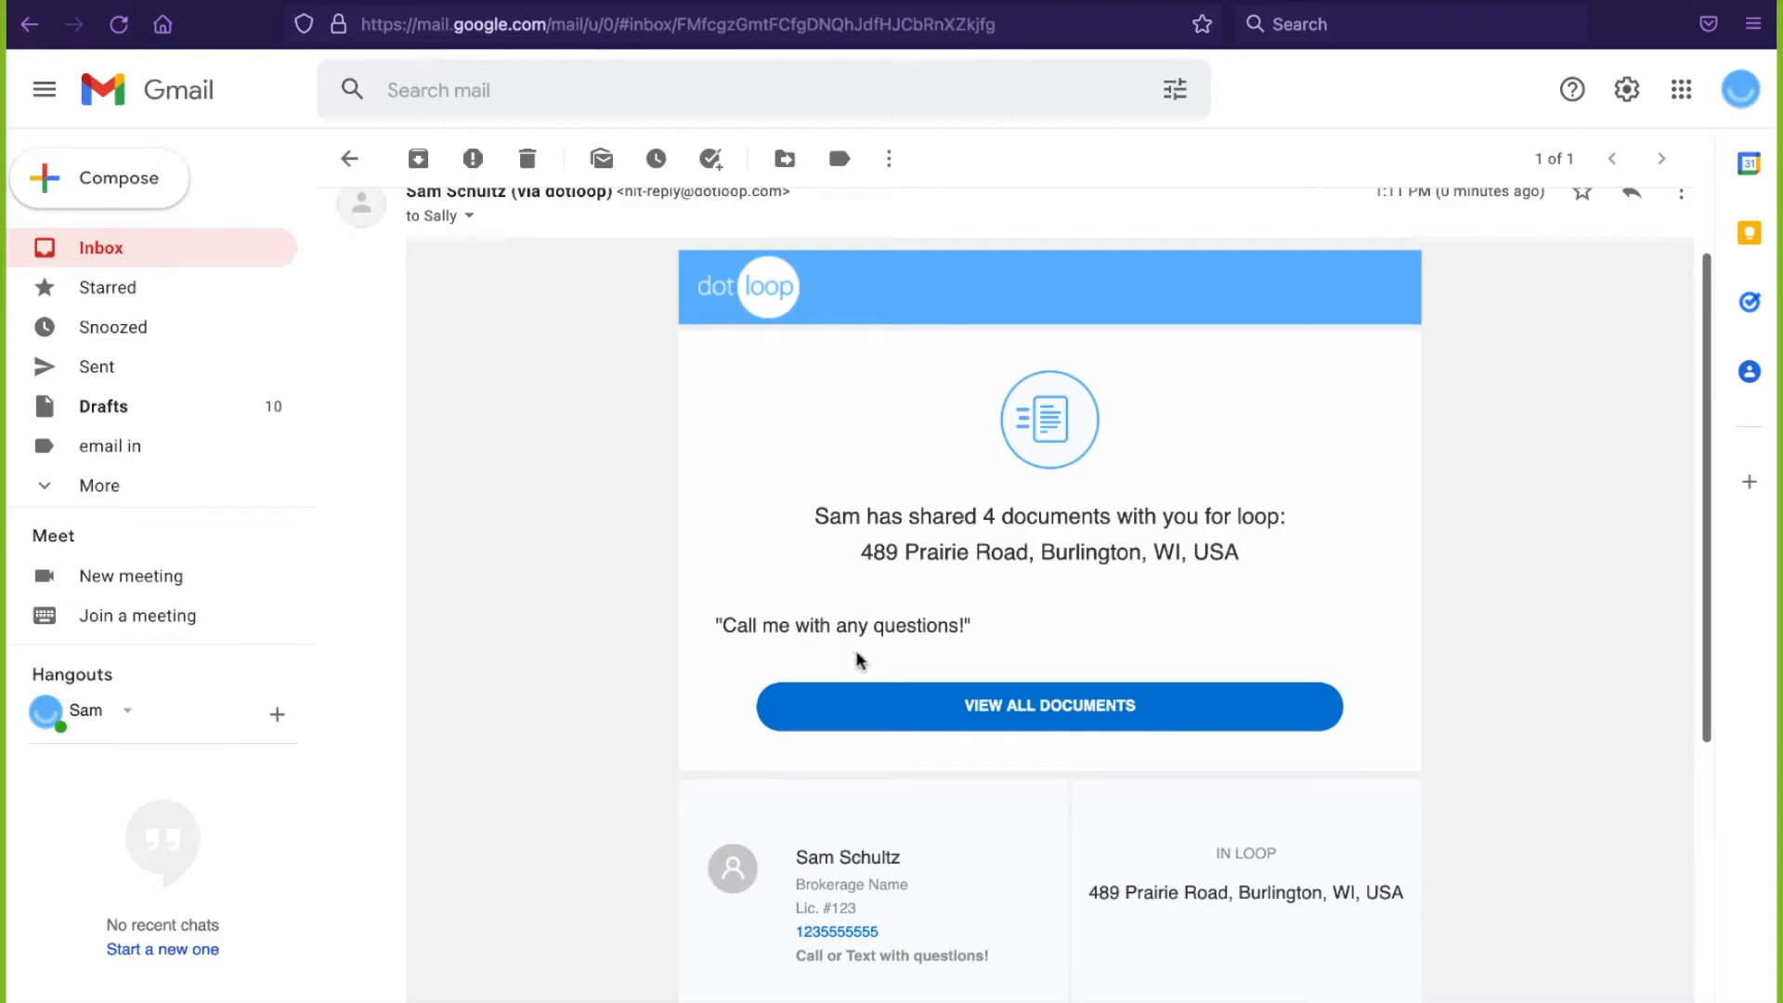
pyautogui.scroll(-3, 863, 659)
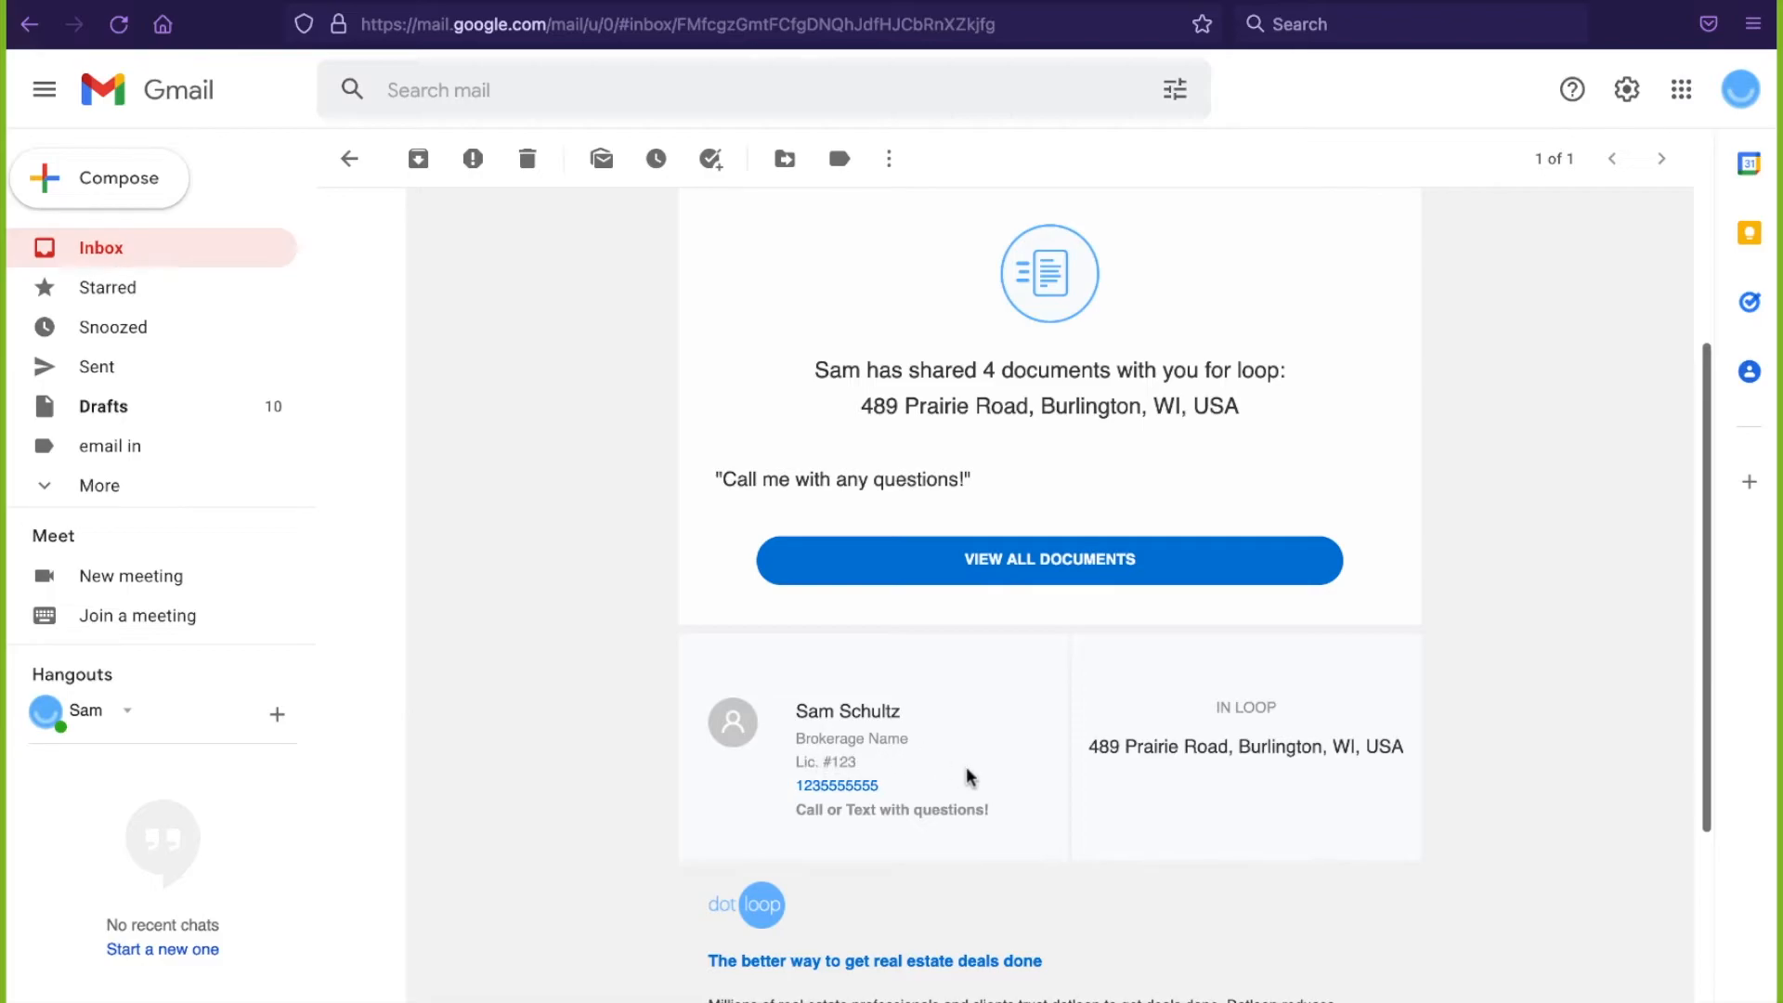
pyautogui.scroll(2, 1325, 828)
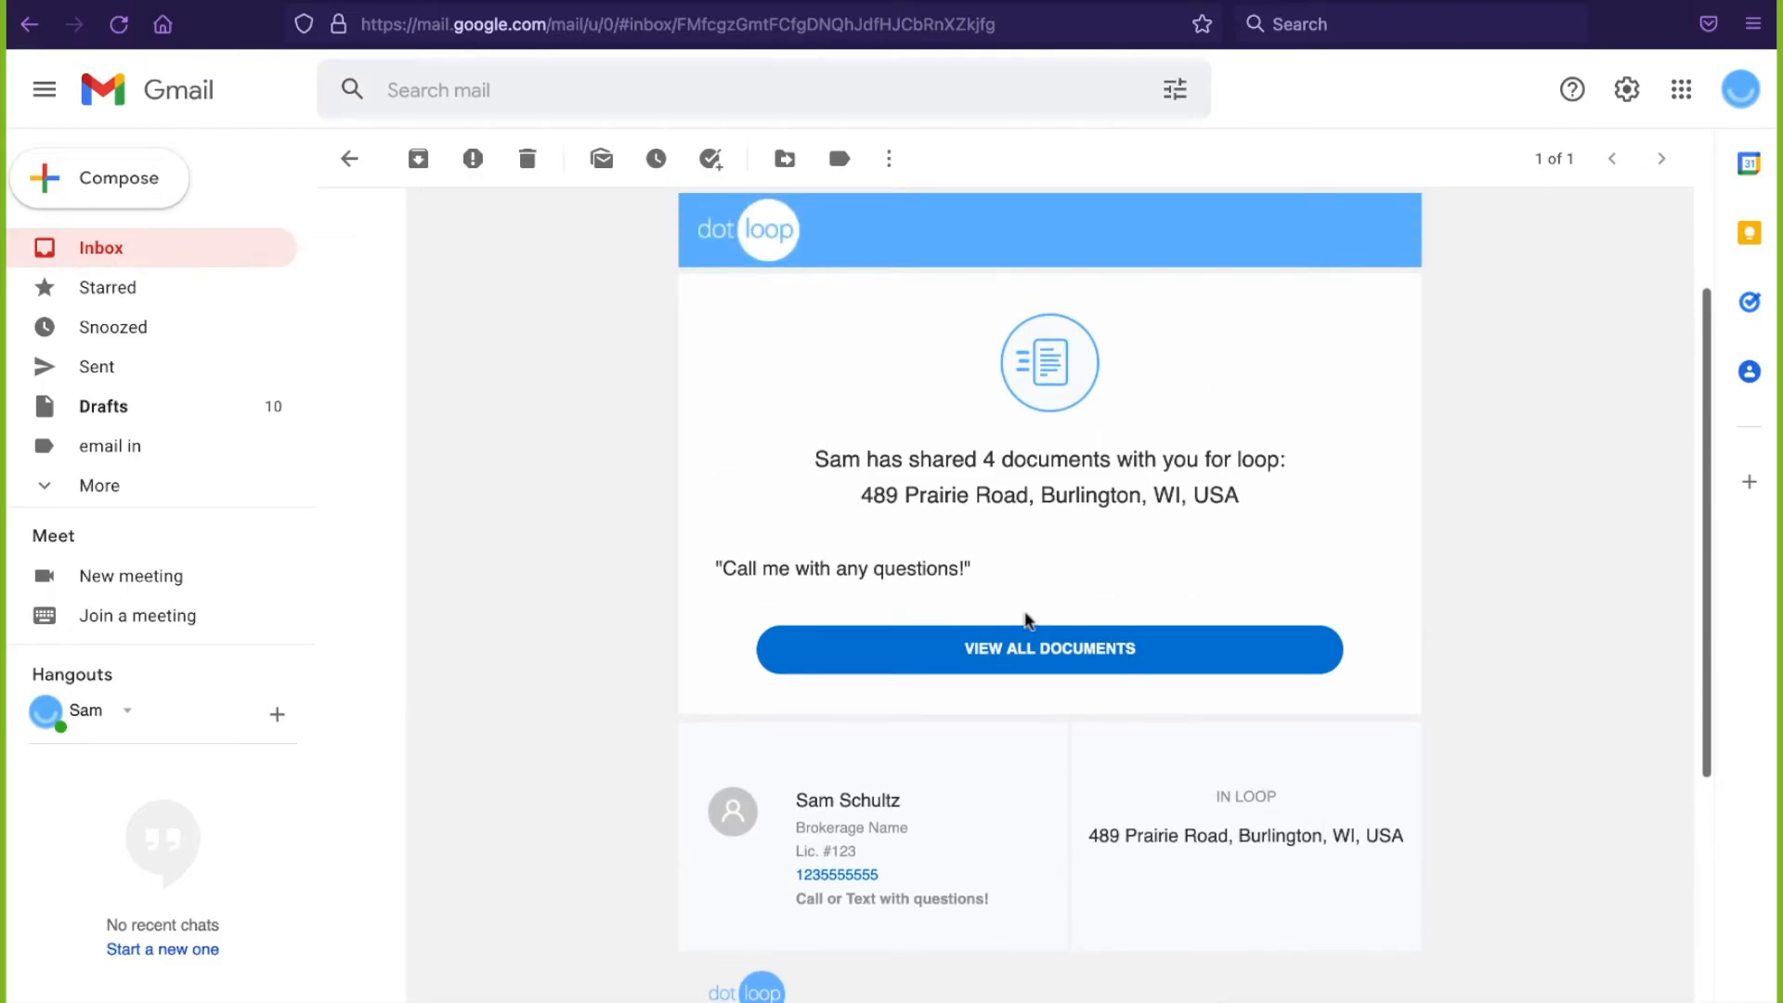
pyautogui.click(1033, 649)
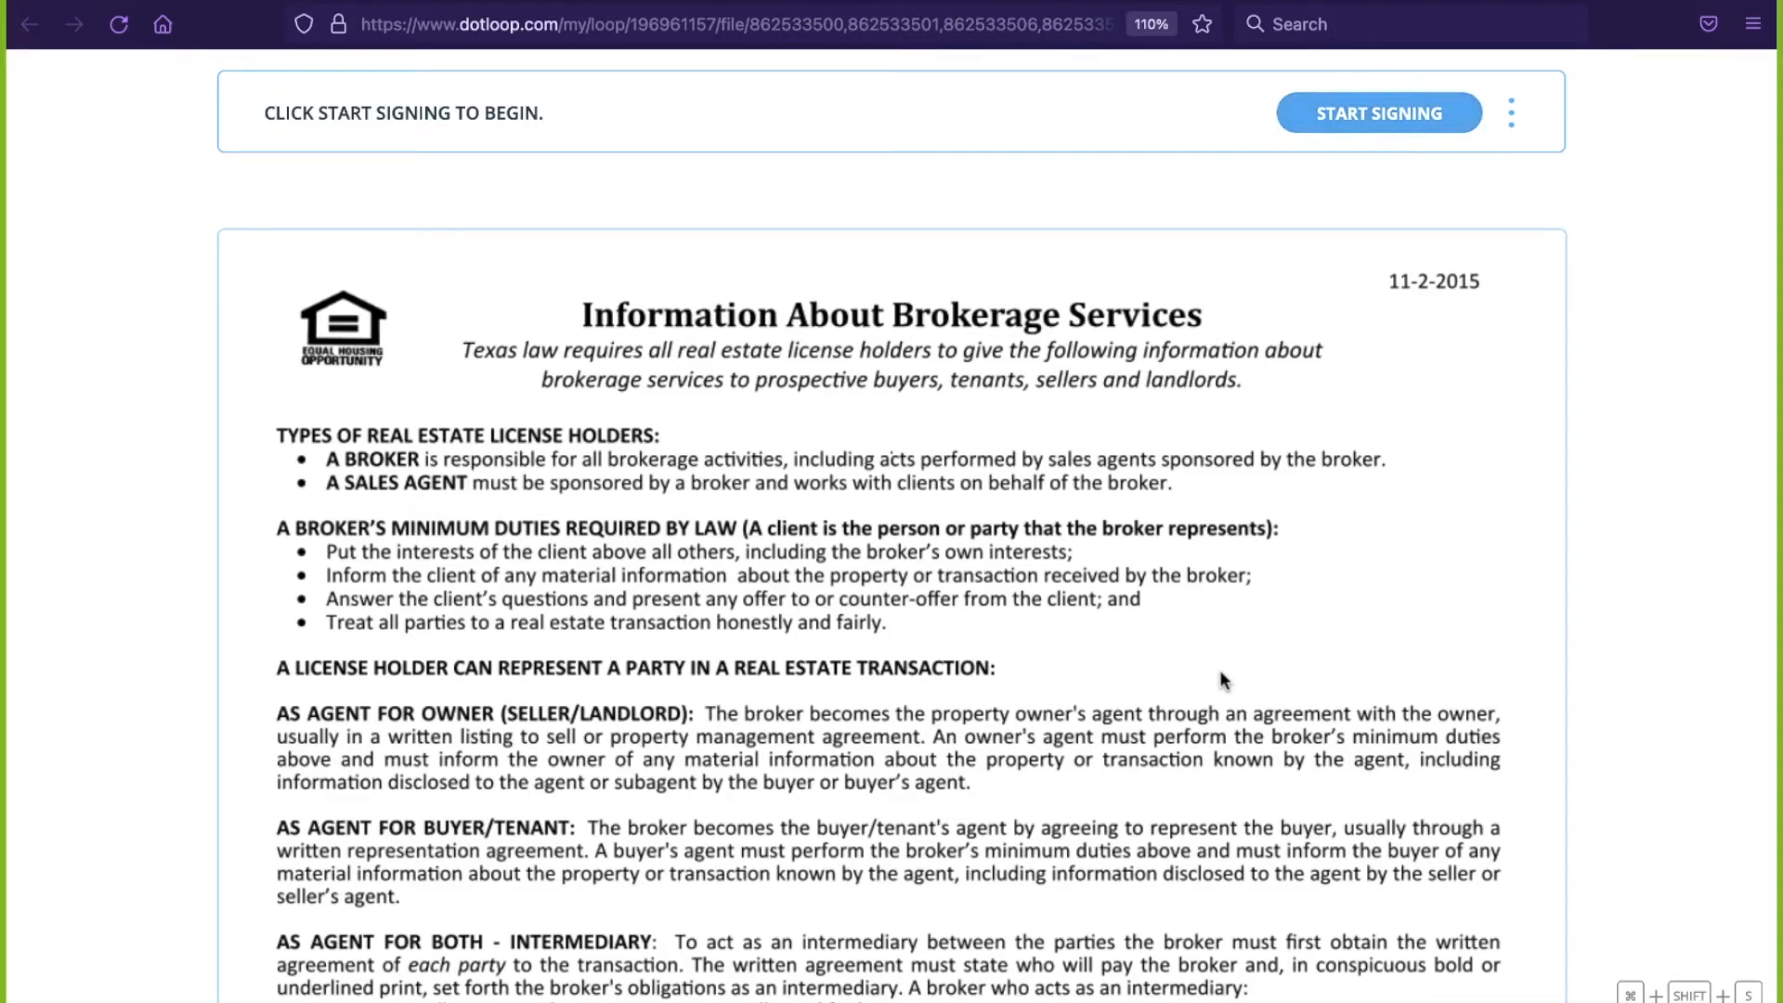
# - Scroll to the bottom of Information About Brokerage Services and start the seller's initials field
pyautogui.scroll(-4, 1221, 675)
pyautogui.scroll(-8, 1224, 681)
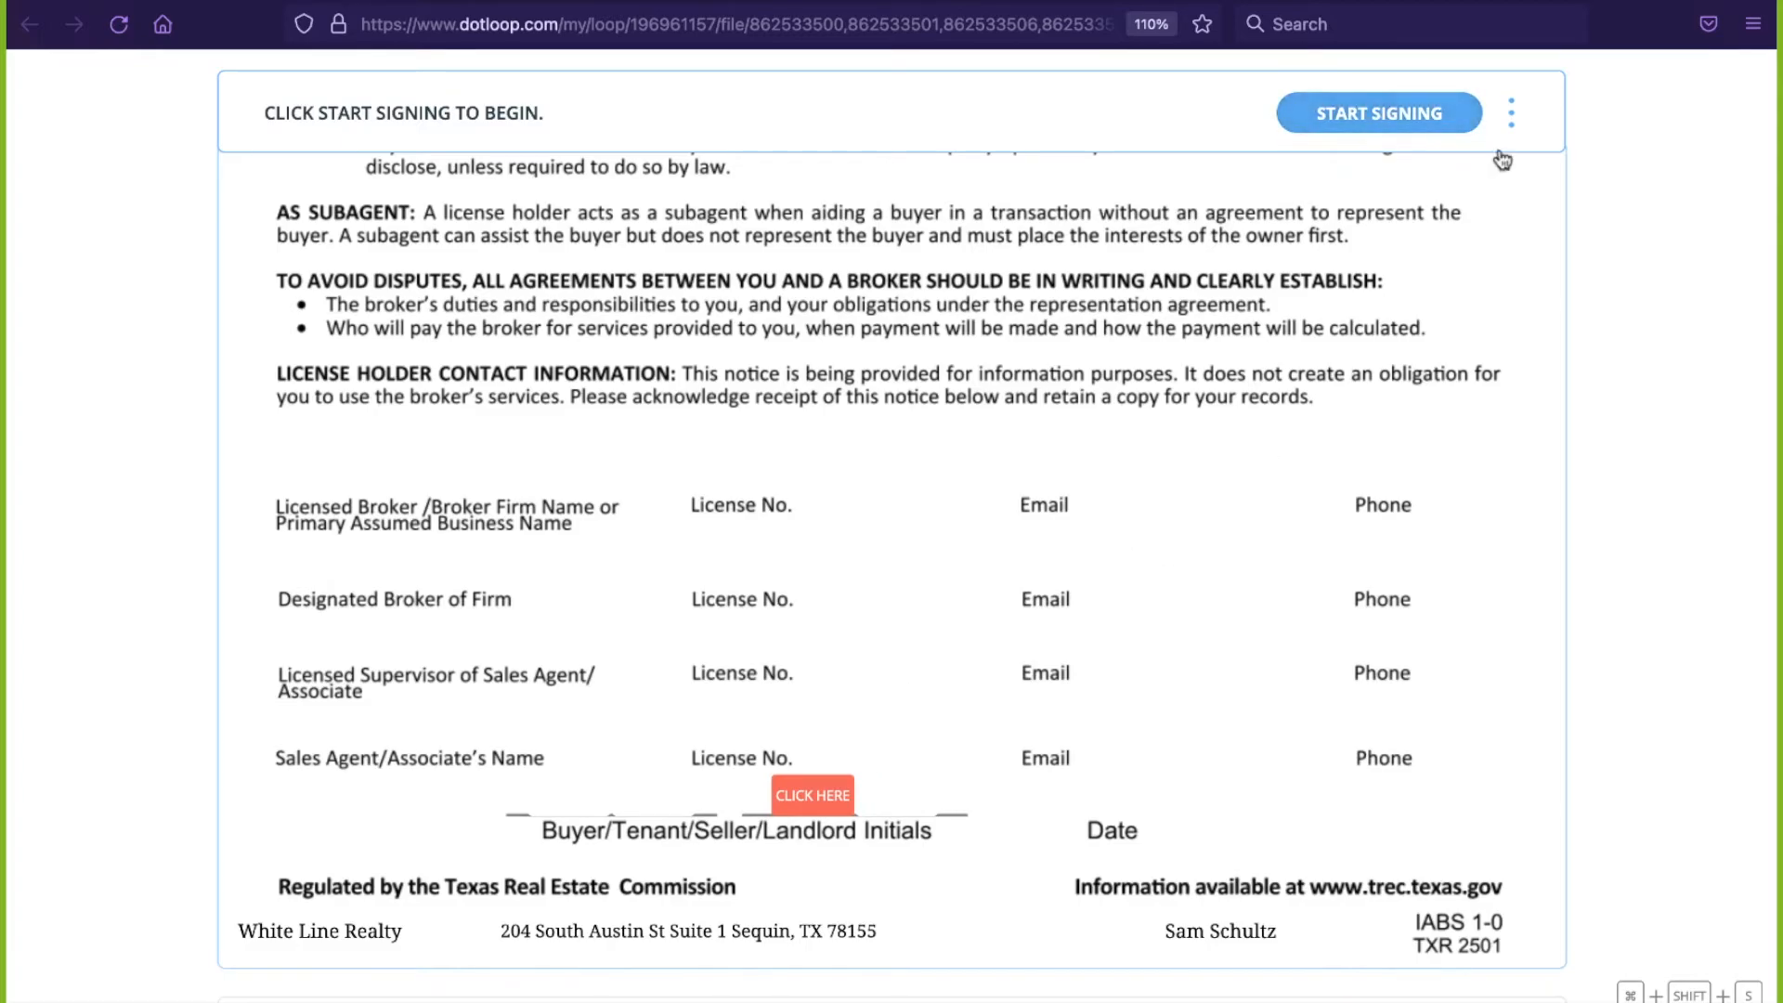
pyautogui.click(1516, 115)
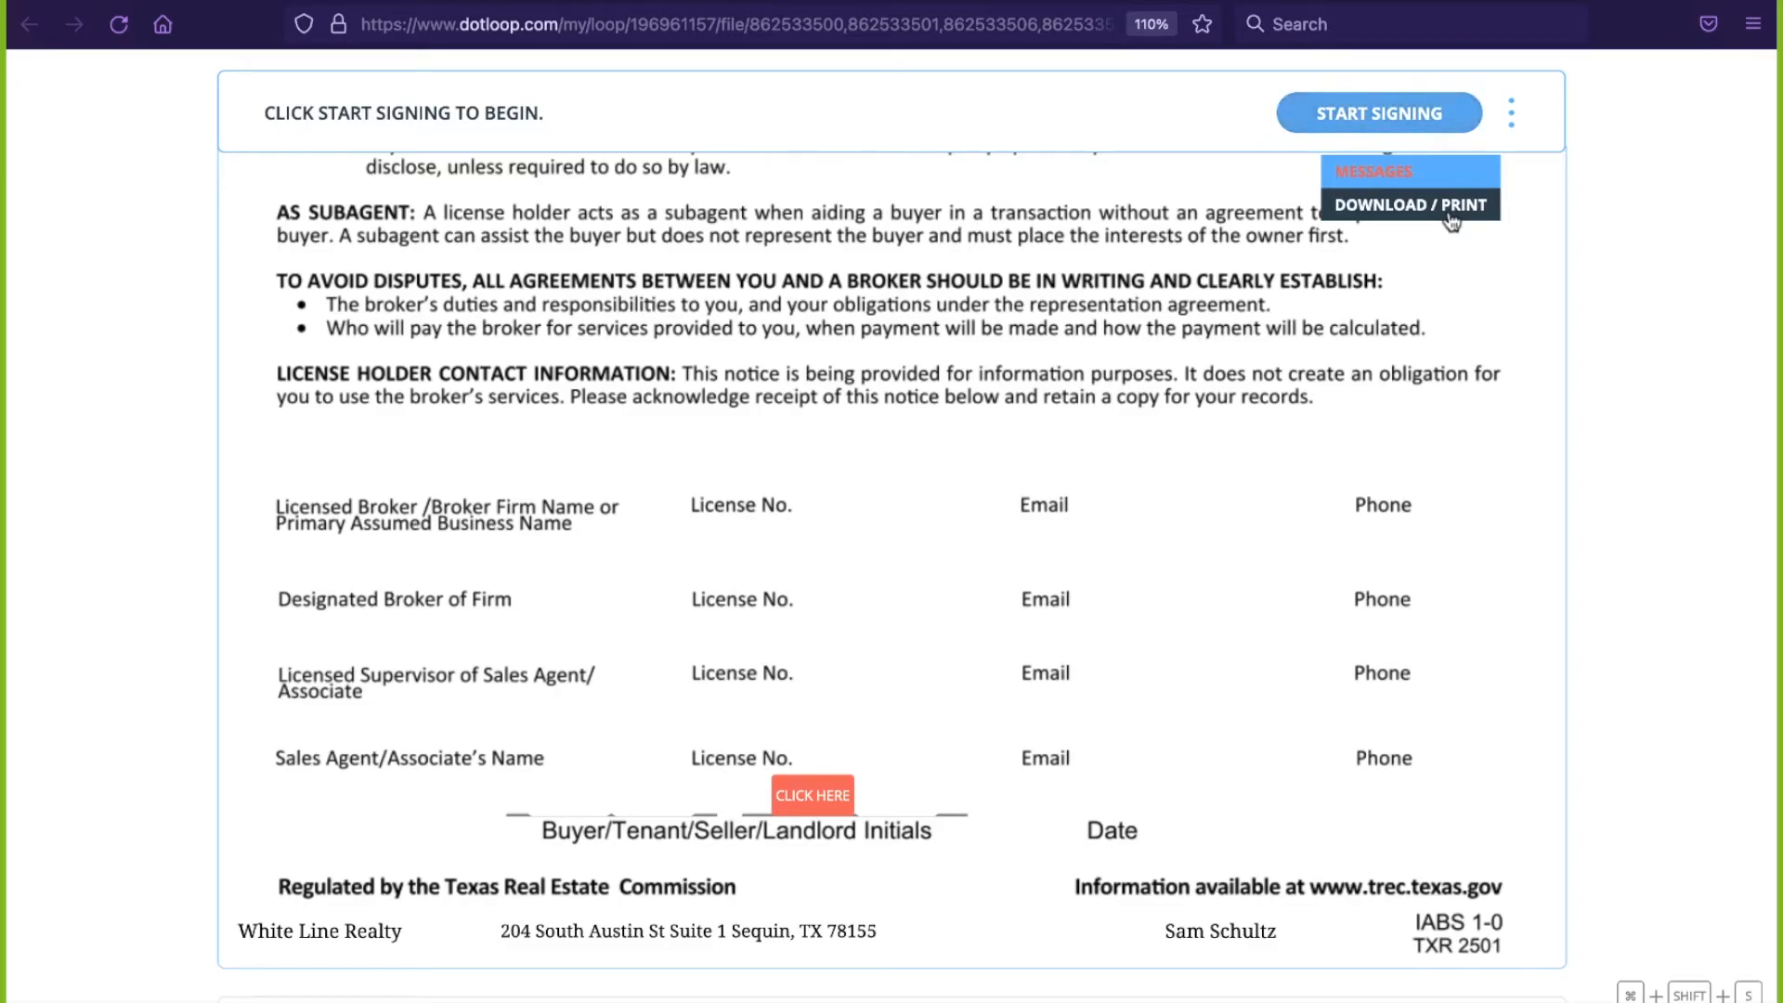
pyautogui.click(1645, 220)
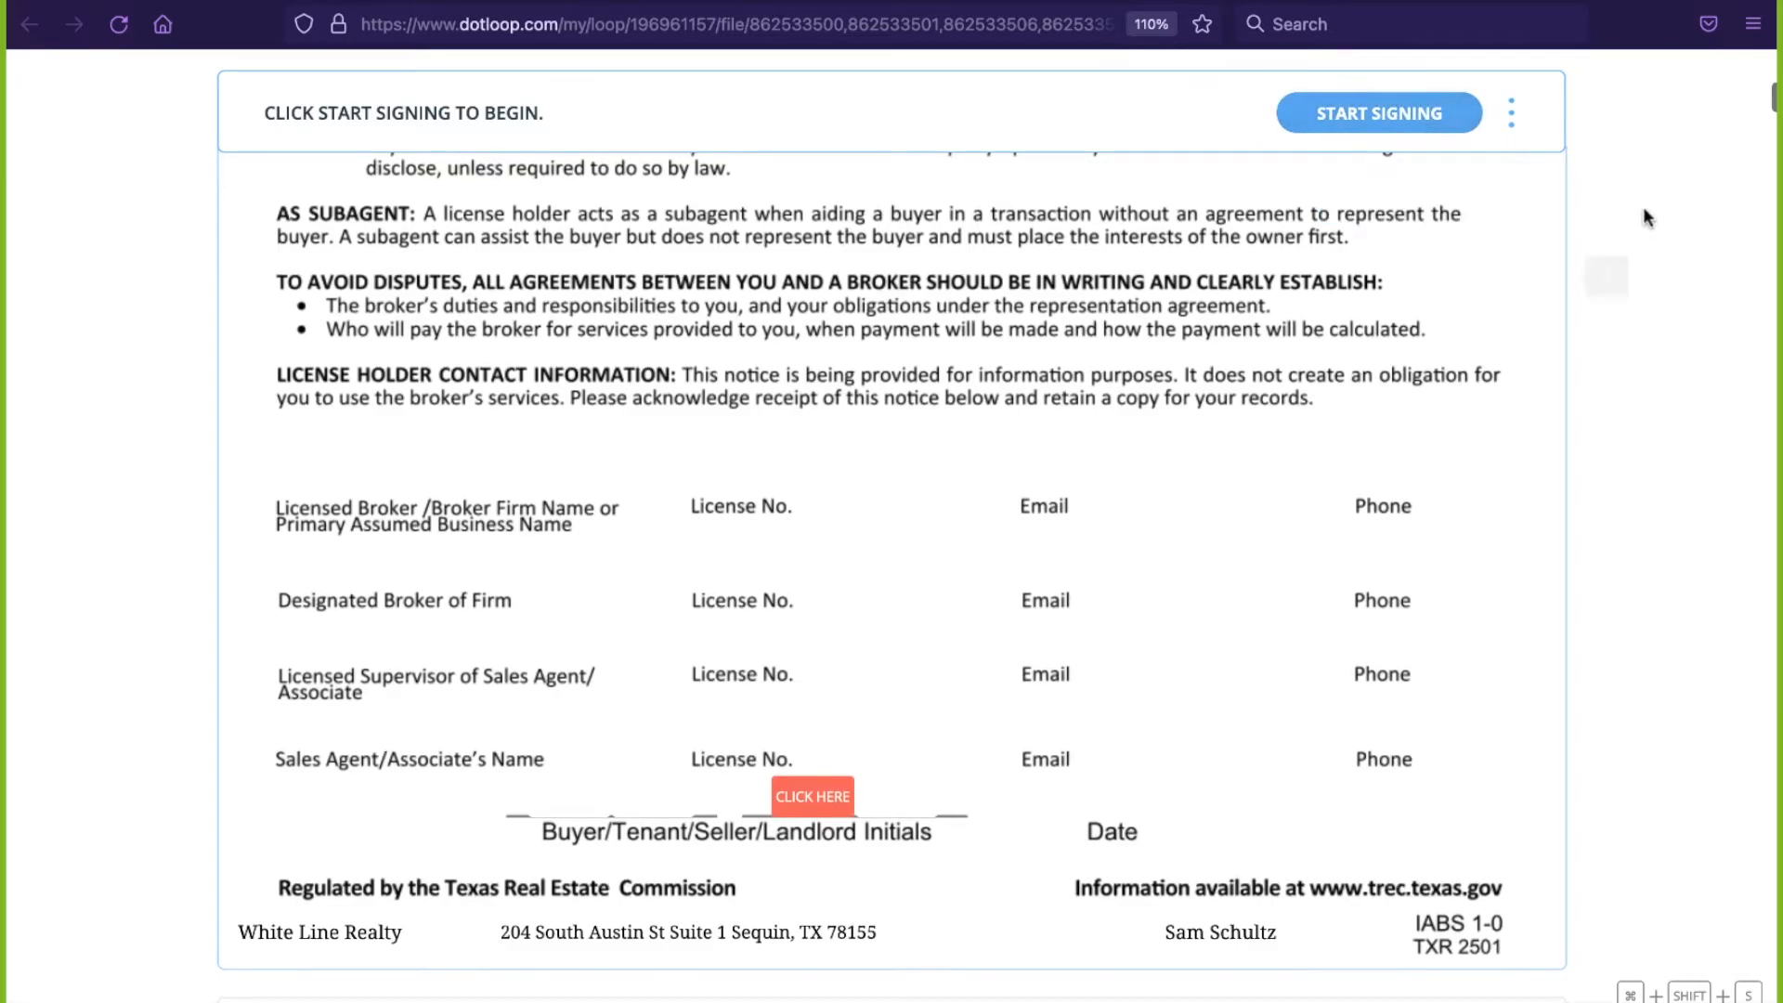
pyautogui.click(823, 796)
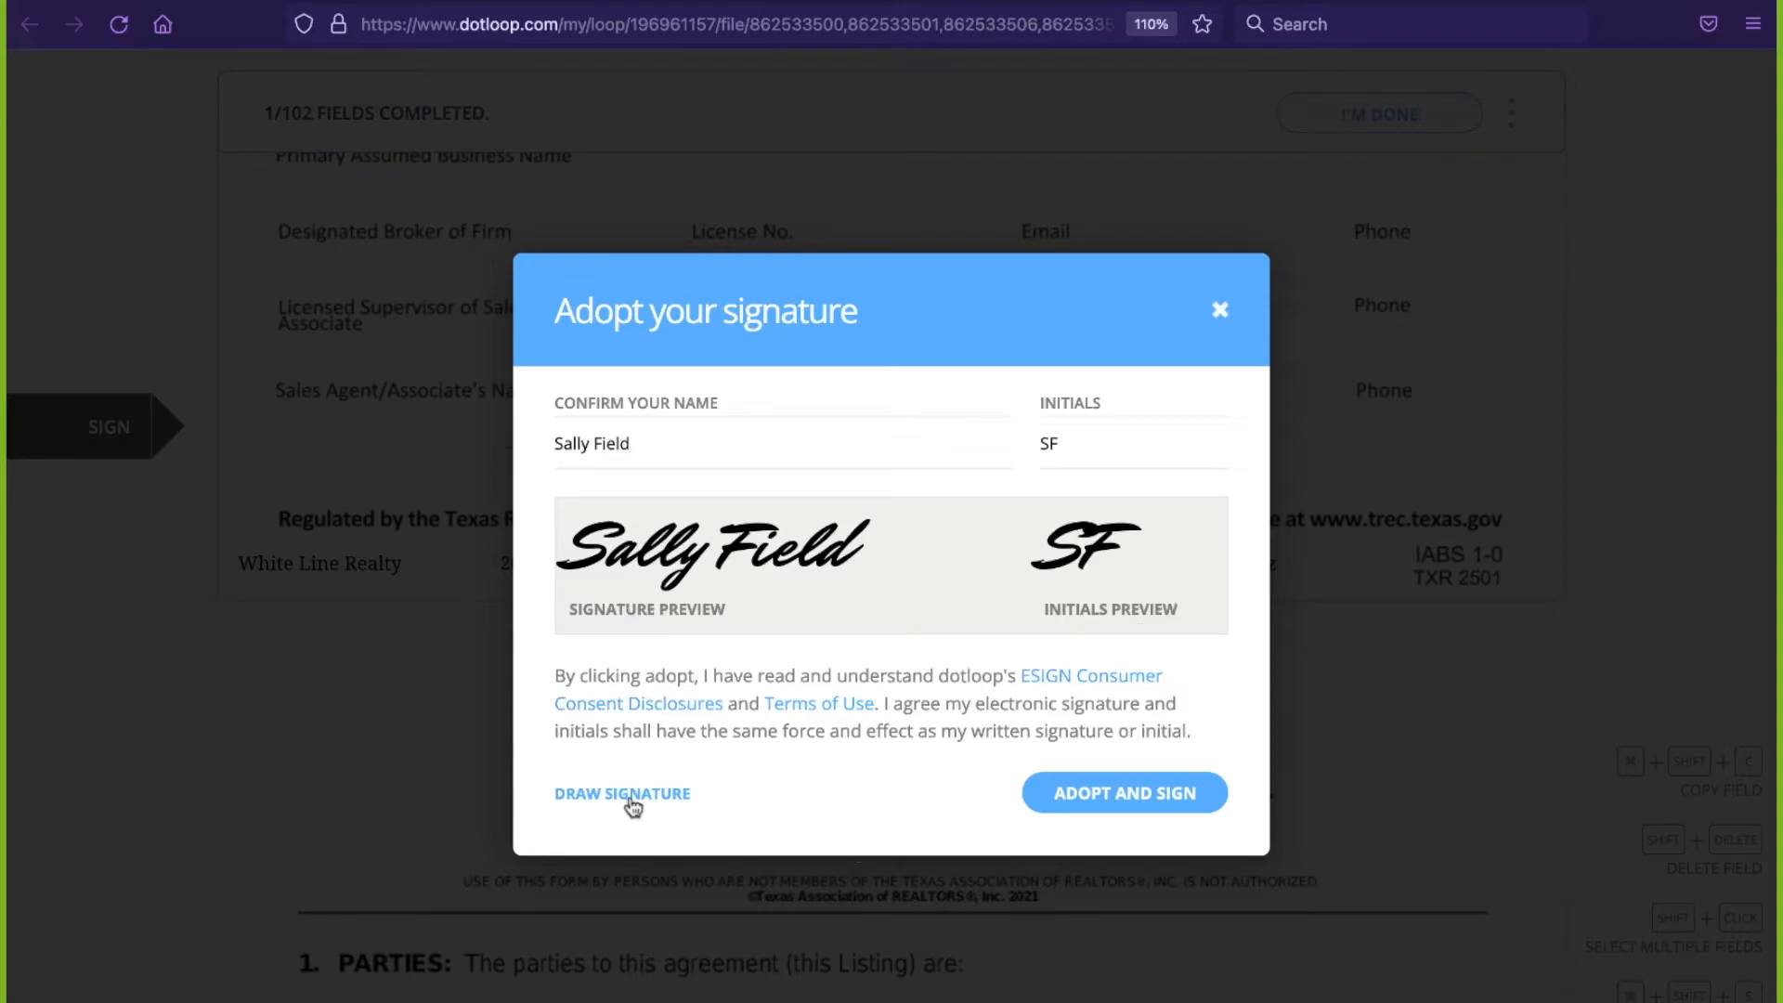
# - Hand-draw the seller's signature and initials and adopt them to fill the first initials
pyautogui.click(592, 794)
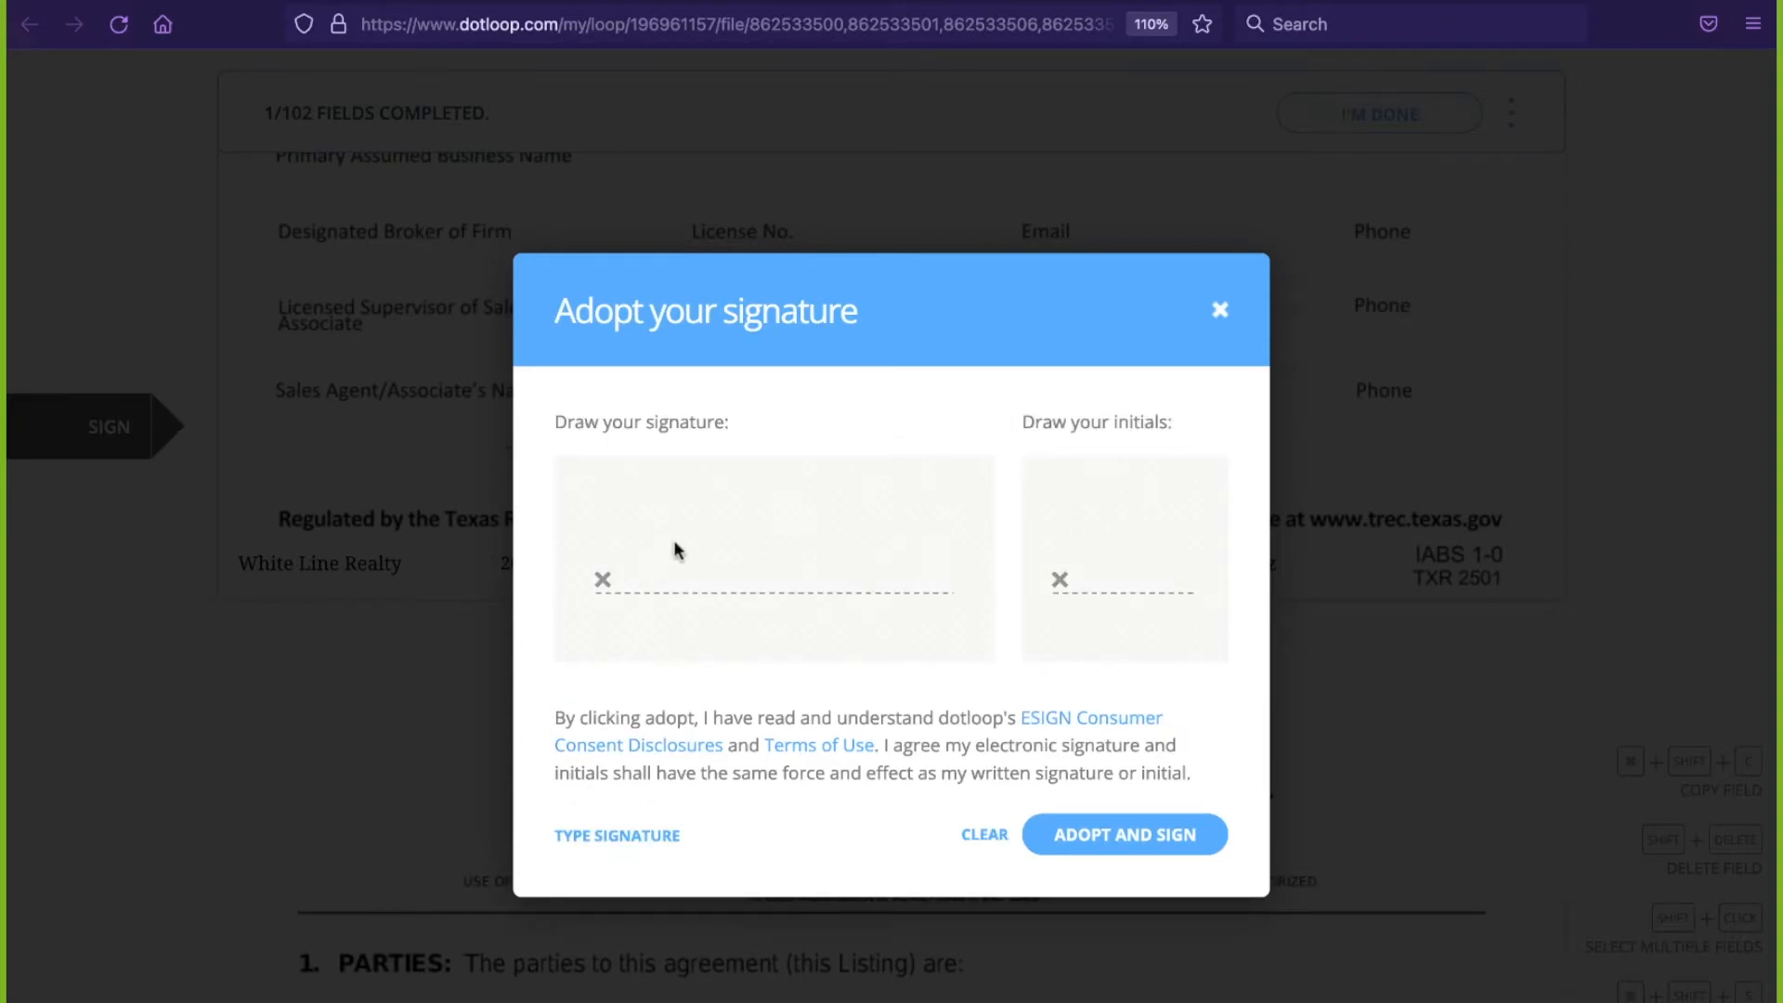
pyautogui.moveTo(634, 508)
pyautogui.mouseDown()
pyautogui.moveTo(601, 558)
pyautogui.moveTo(650, 571)
pyautogui.moveTo(686, 534)
pyautogui.moveTo(748, 599)
pyautogui.moveTo(805, 546)
pyautogui.mouseUp()
pyautogui.moveTo(810, 463)
pyautogui.mouseDown()
pyautogui.moveTo(792, 617)
pyautogui.moveTo(851, 498)
pyautogui.mouseUp()
pyautogui.moveTo(785, 548)
pyautogui.mouseDown()
pyautogui.moveTo(859, 537)
pyautogui.moveTo(886, 557)
pyautogui.moveTo(933, 529)
pyautogui.moveTo(940, 501)
pyautogui.mouseUp()
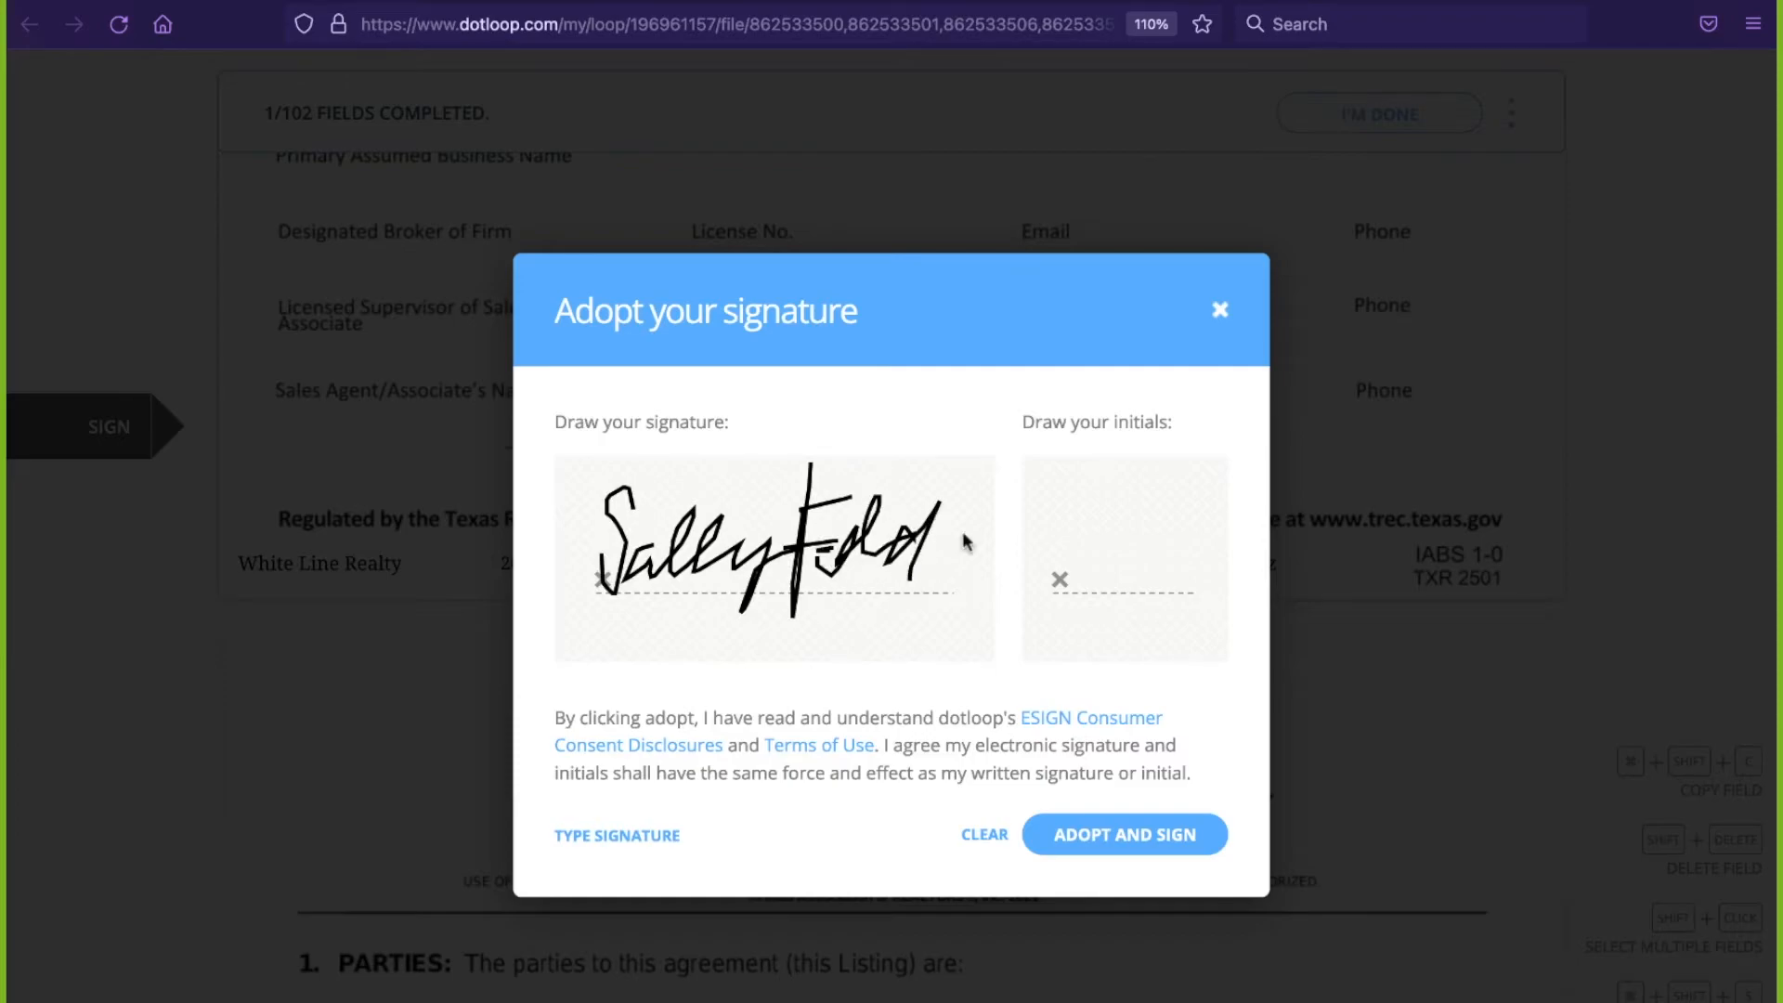
pyautogui.moveTo(1094, 511)
pyautogui.mouseDown()
pyautogui.moveTo(1088, 544)
pyautogui.moveTo(1165, 502)
pyautogui.moveTo(1161, 534)
pyautogui.mouseUp()
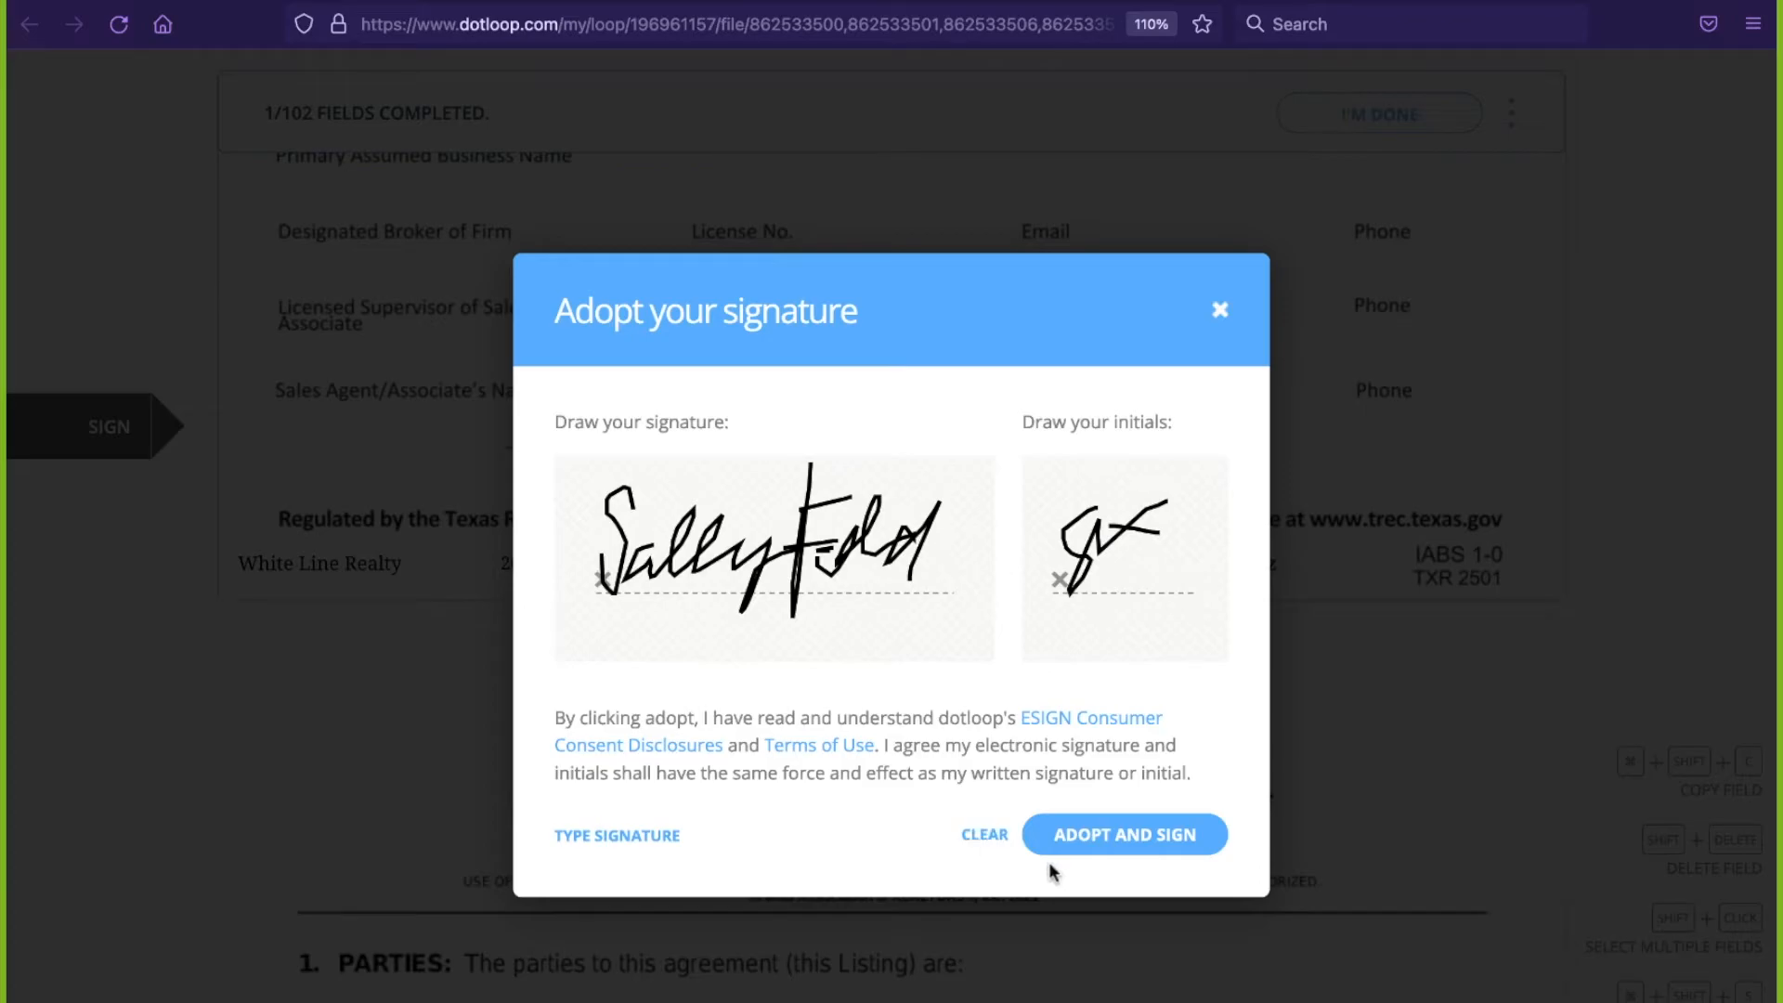
pyautogui.click(1144, 836)
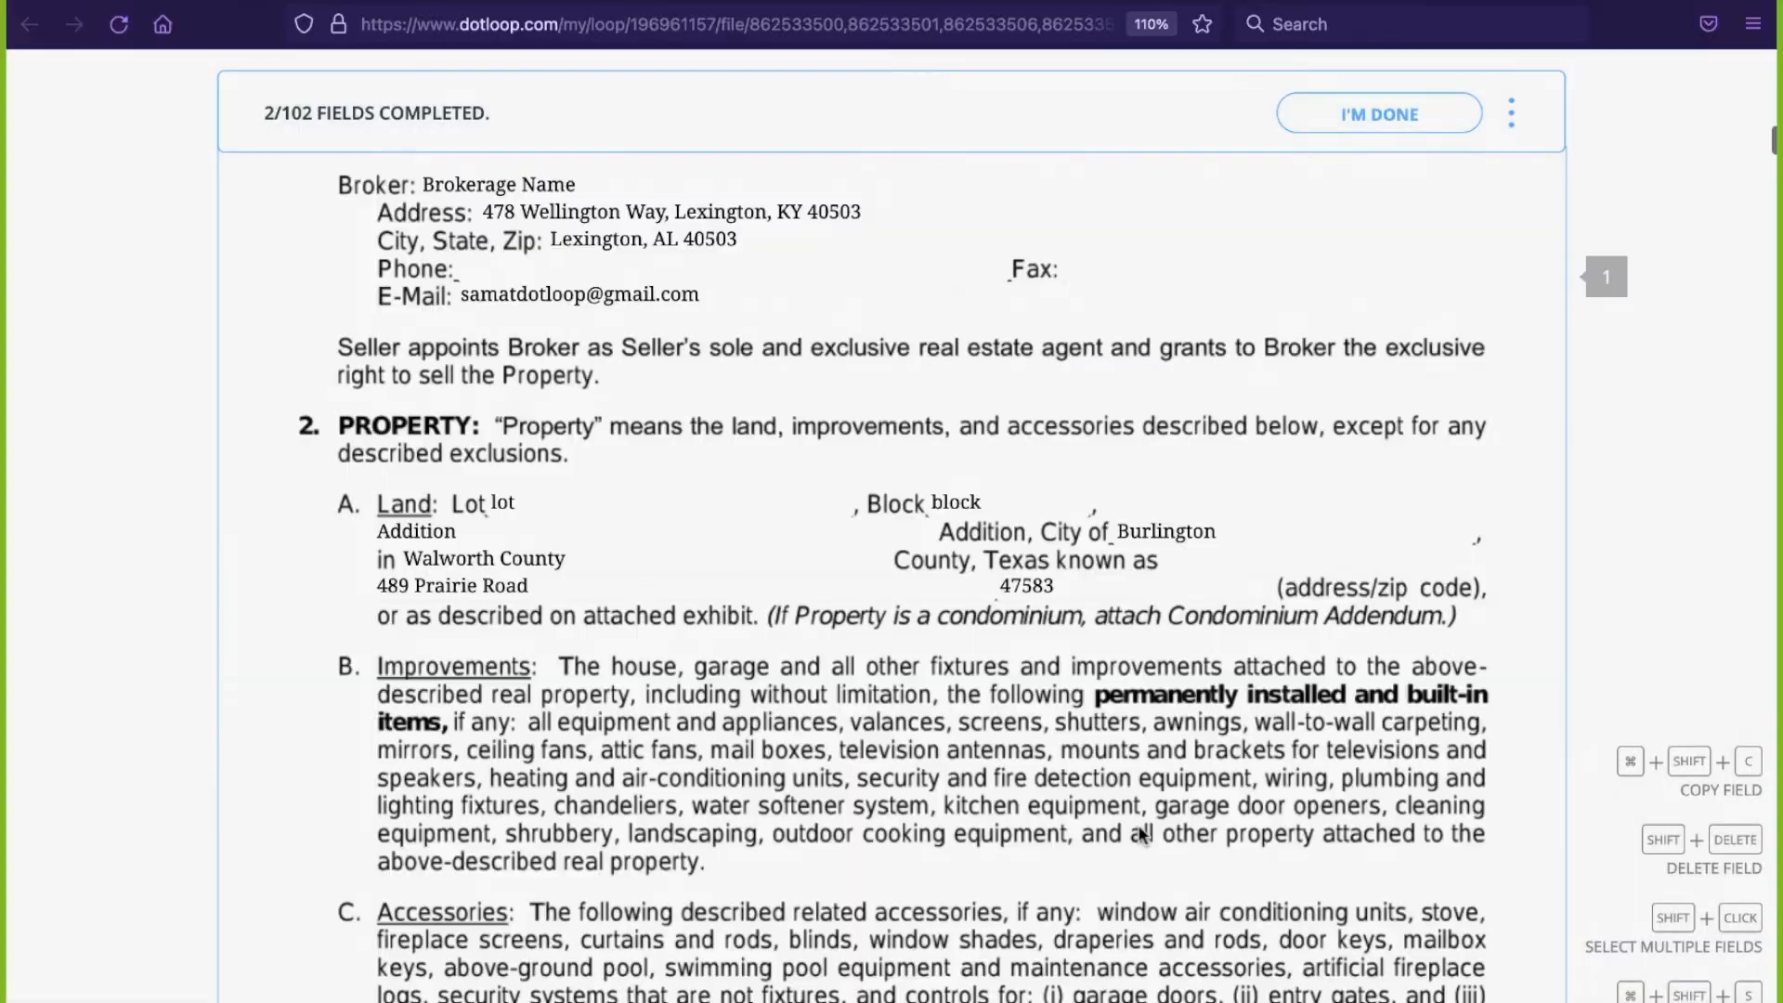
# - Apply the seller's initials on pages 1, 3, 4 and 5 of the listing agreement
pyautogui.scroll(20, 1119, 707)
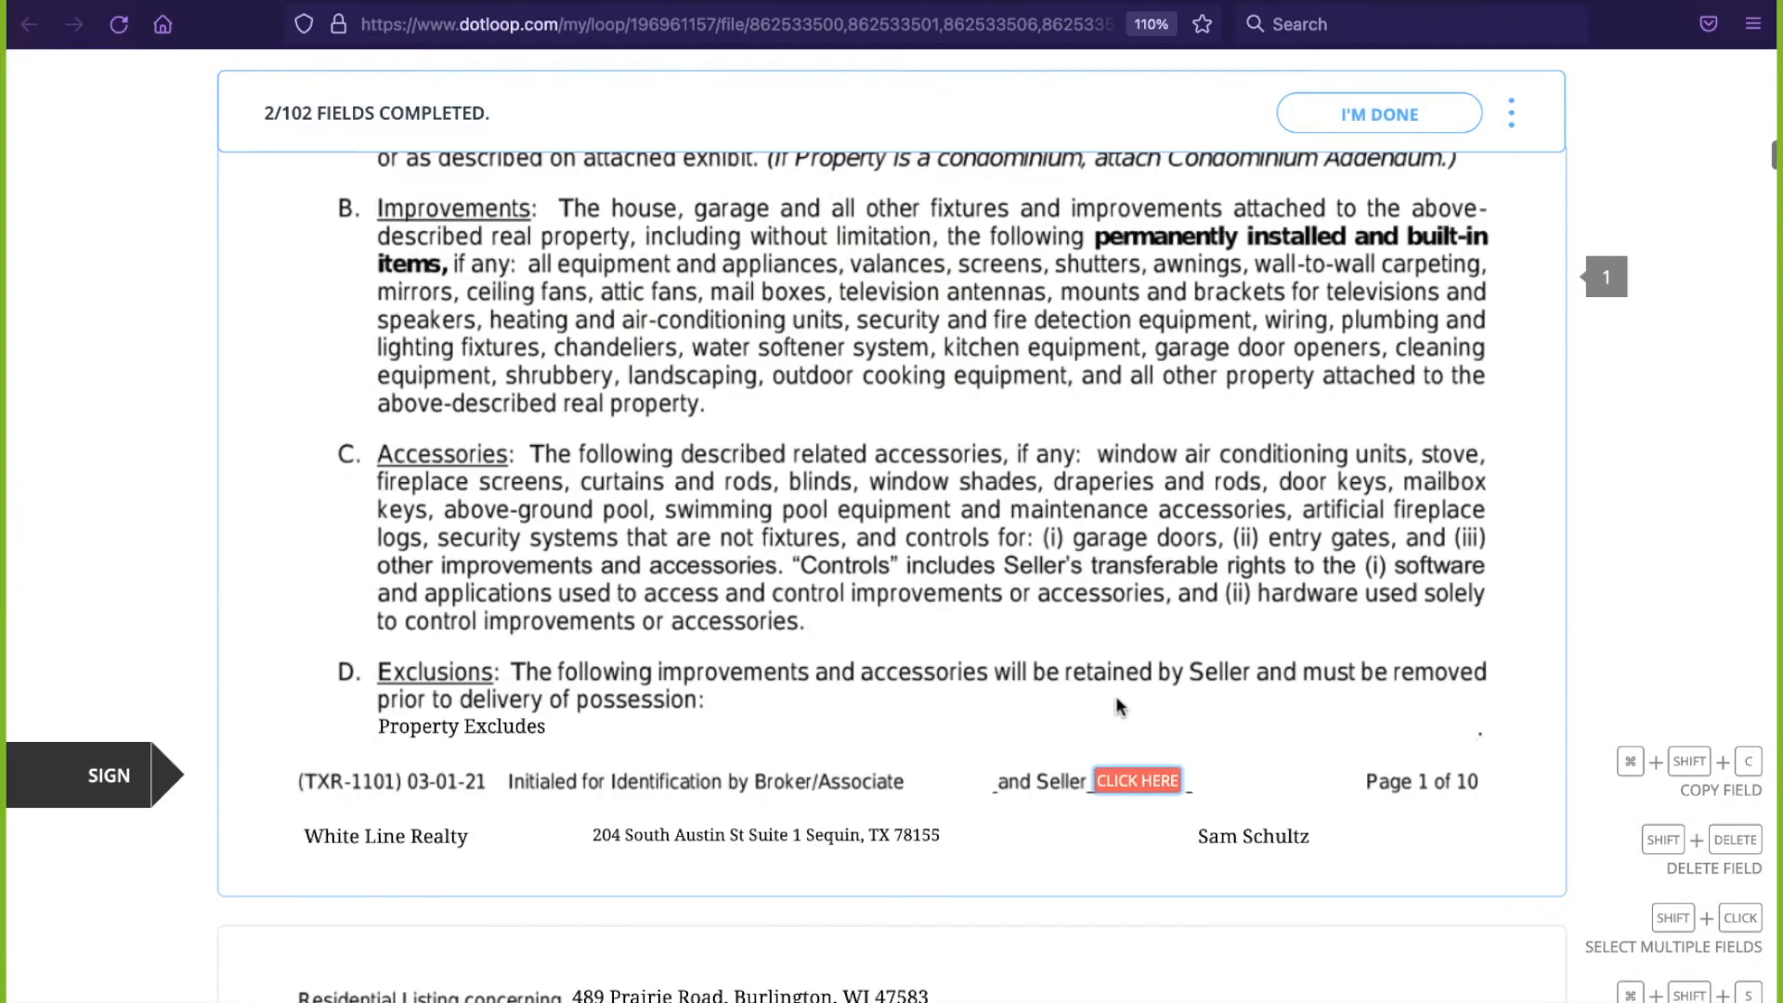
pyautogui.scroll(3, 1111, 701)
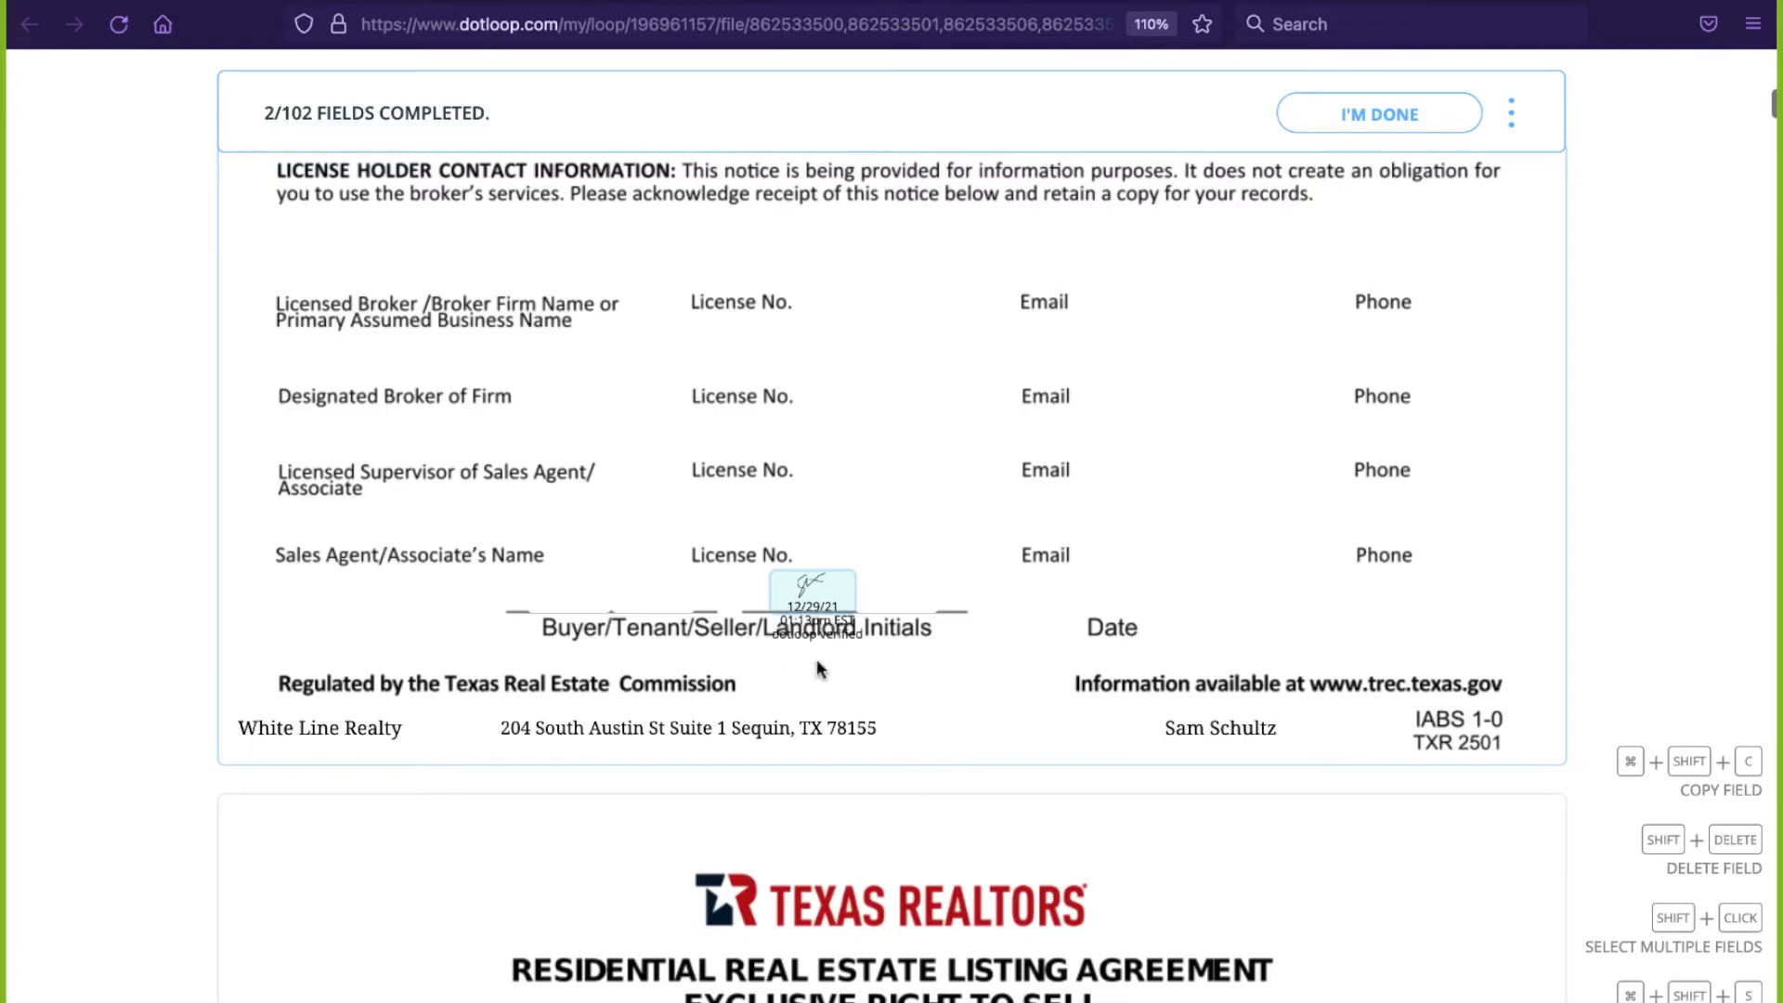
pyautogui.scroll(-15, 995, 702)
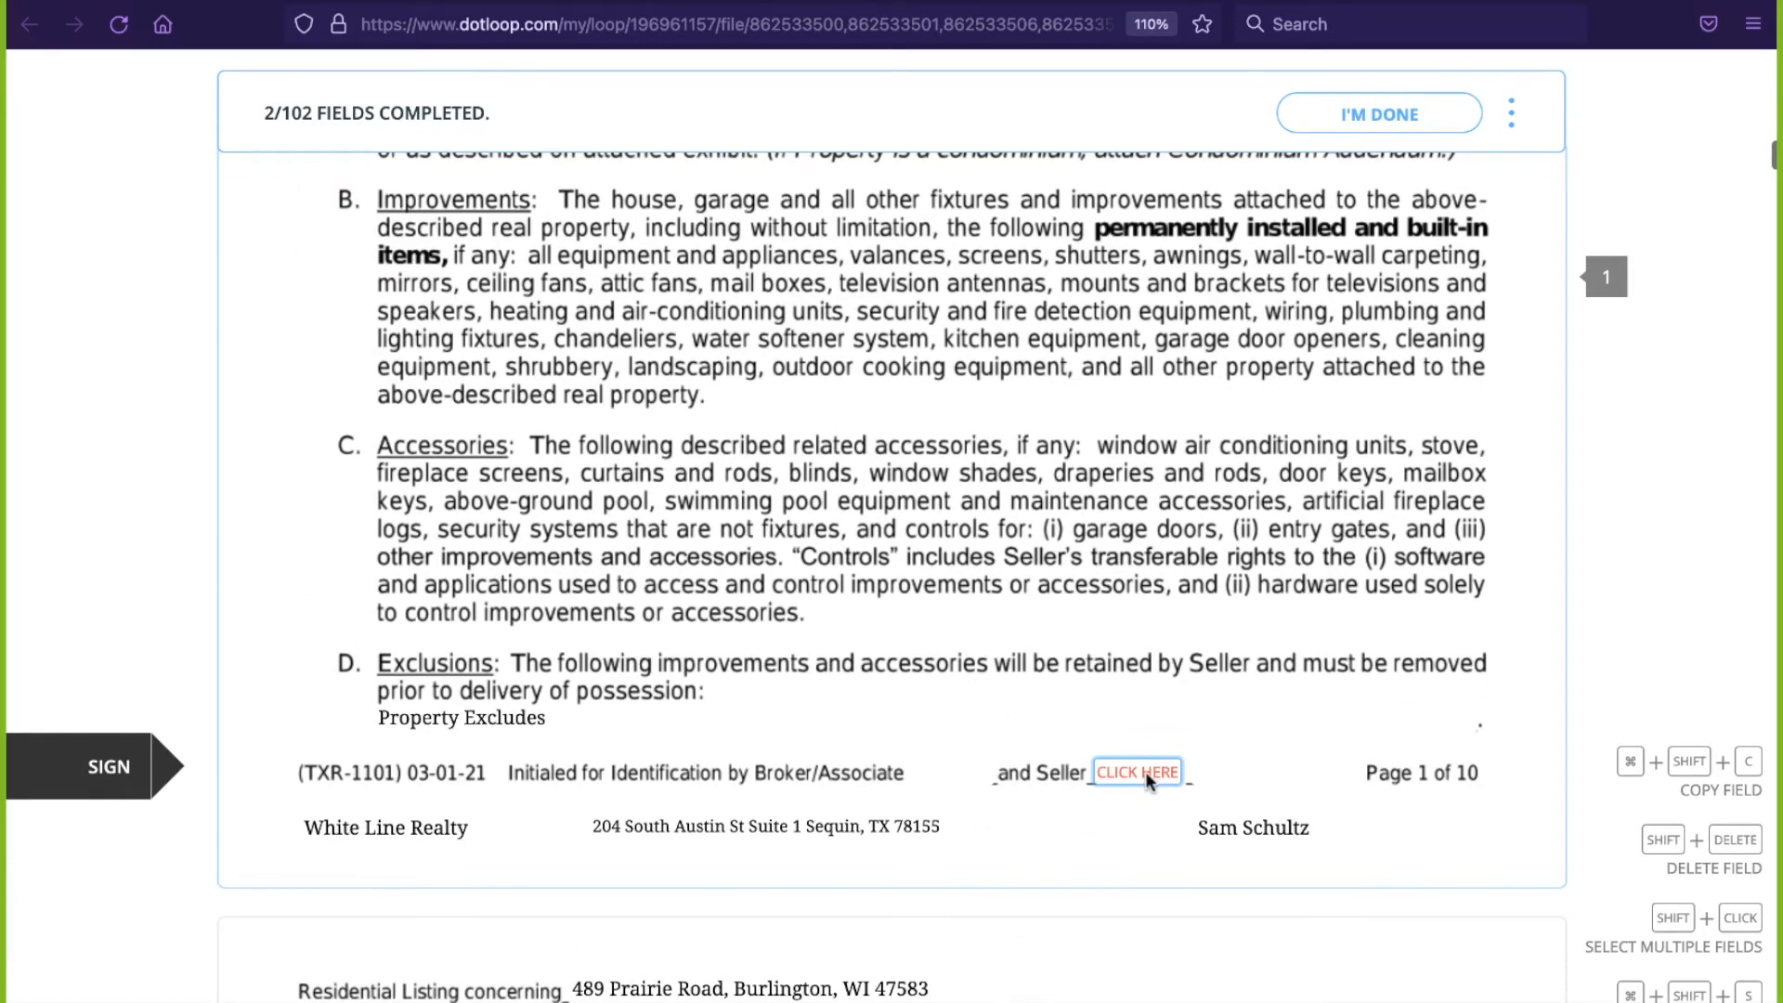
pyautogui.scroll(-4, 1161, 782)
pyautogui.click(1133, 440)
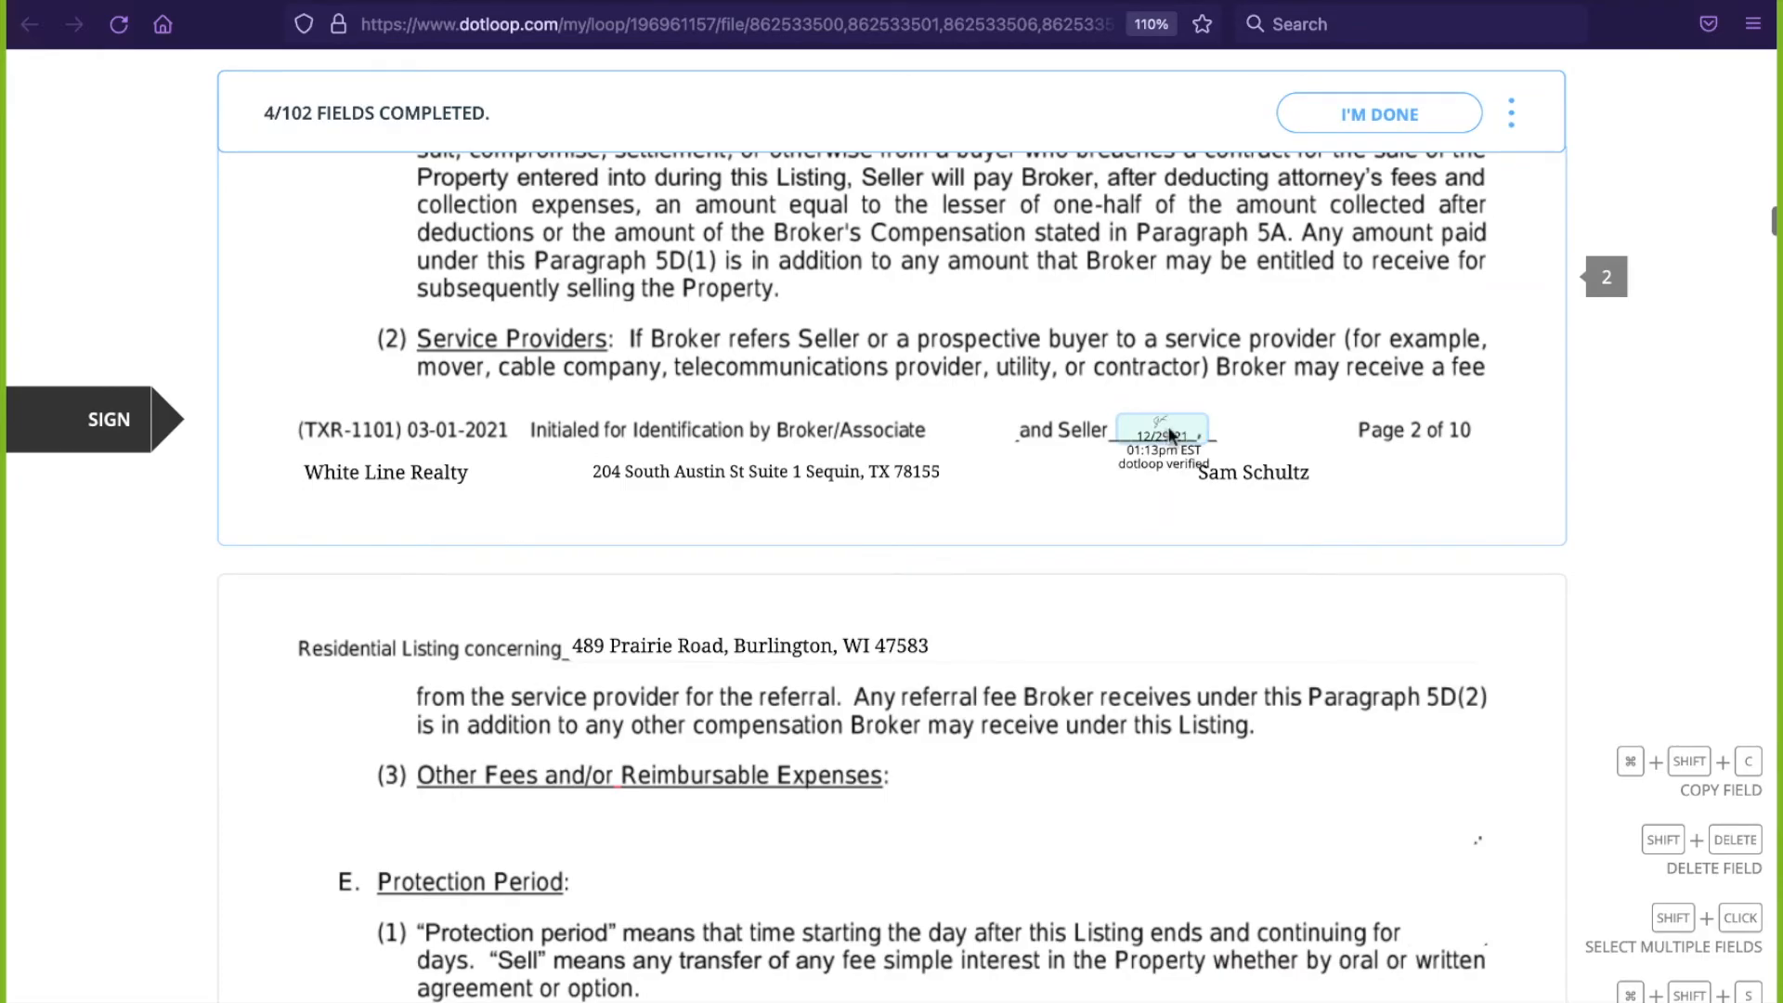
pyautogui.click(1160, 430)
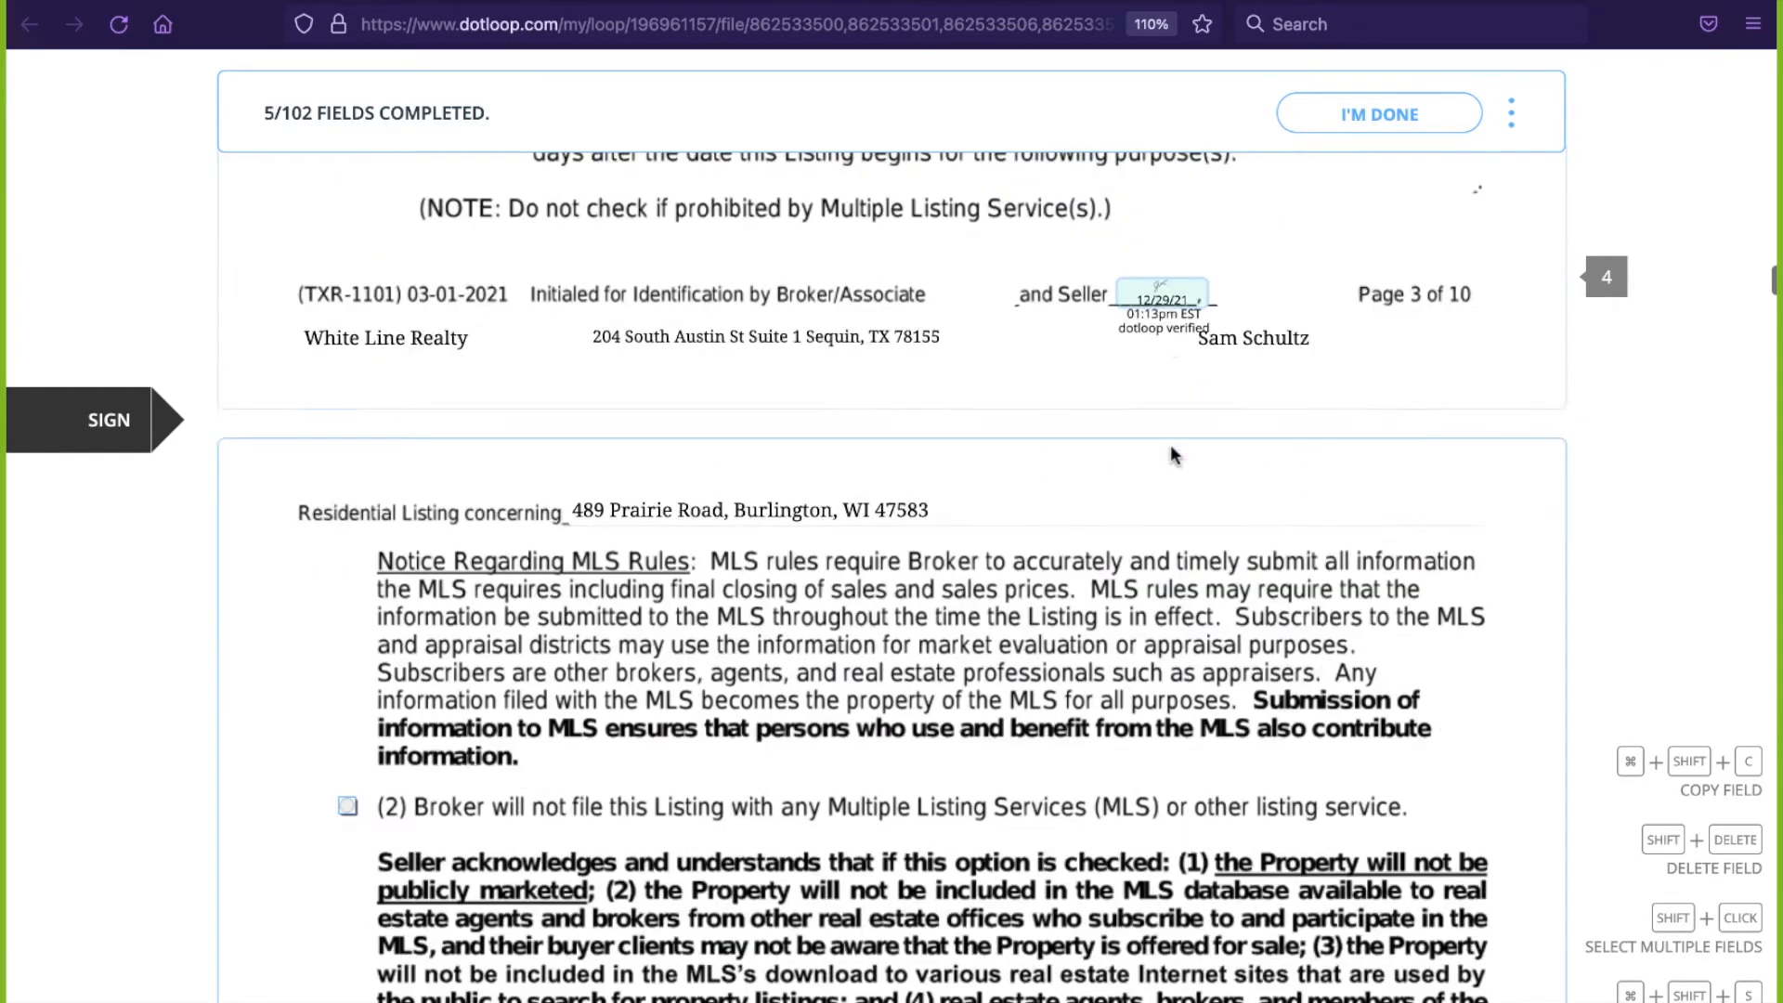
pyautogui.click(1174, 442)
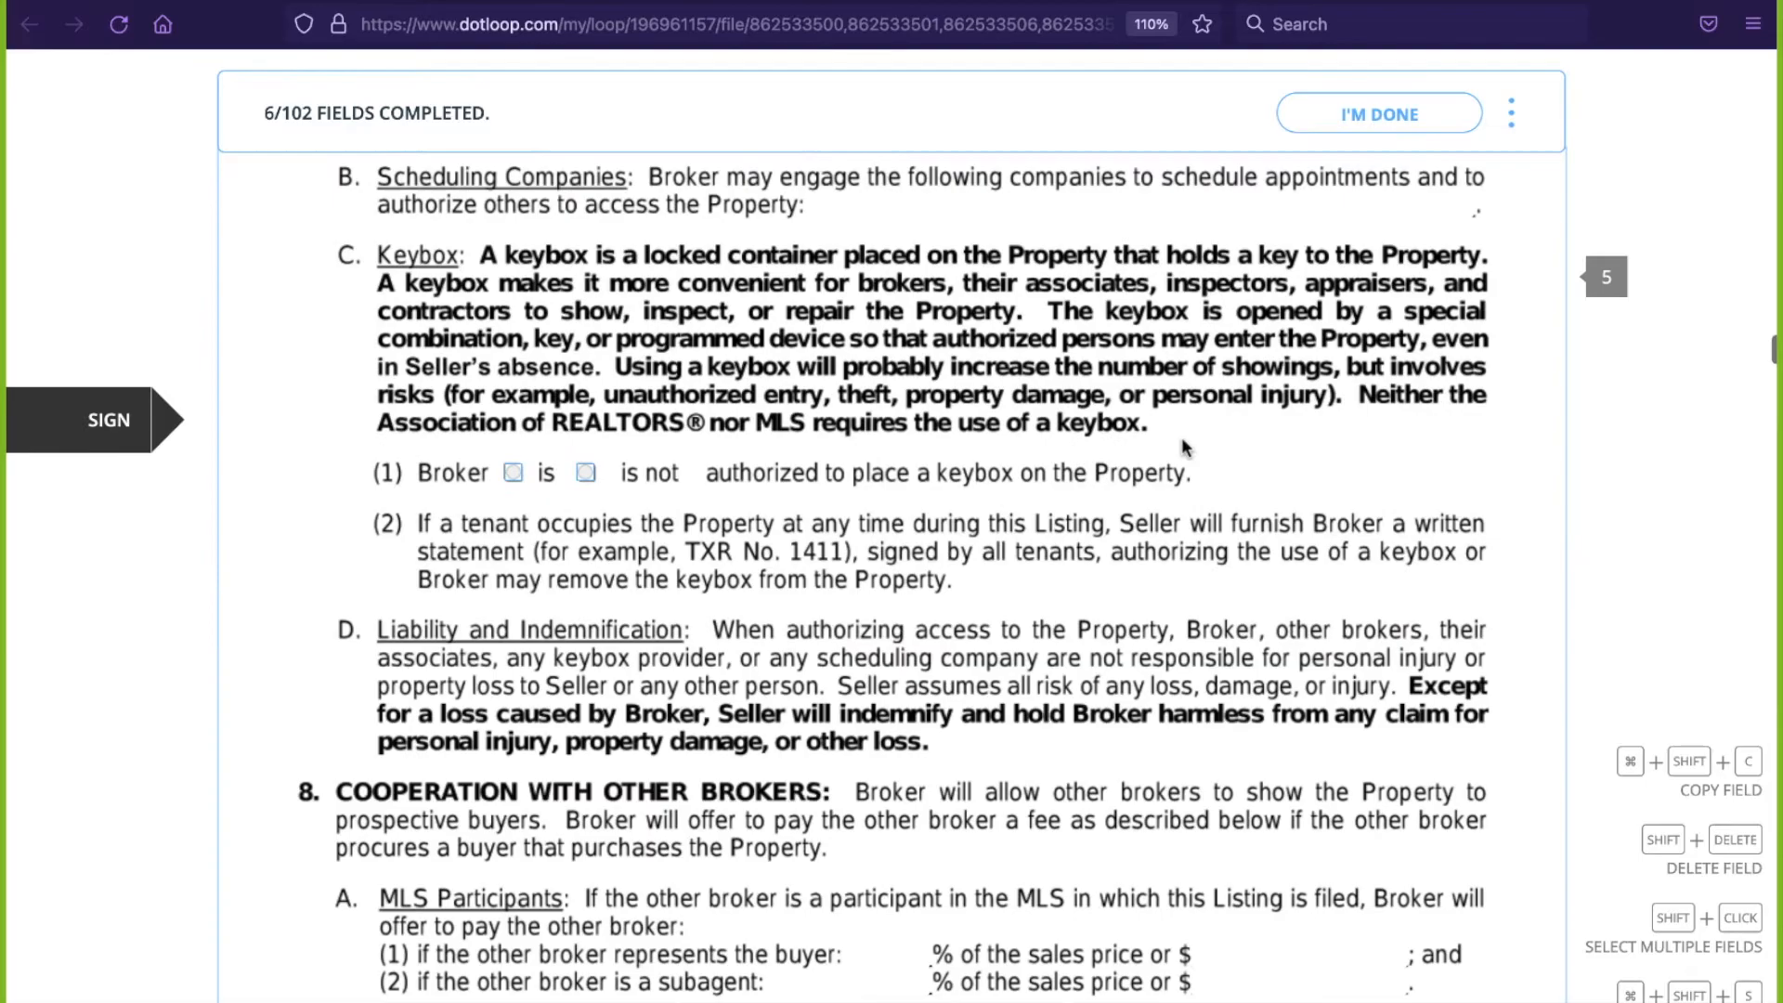
pyautogui.click(1186, 447)
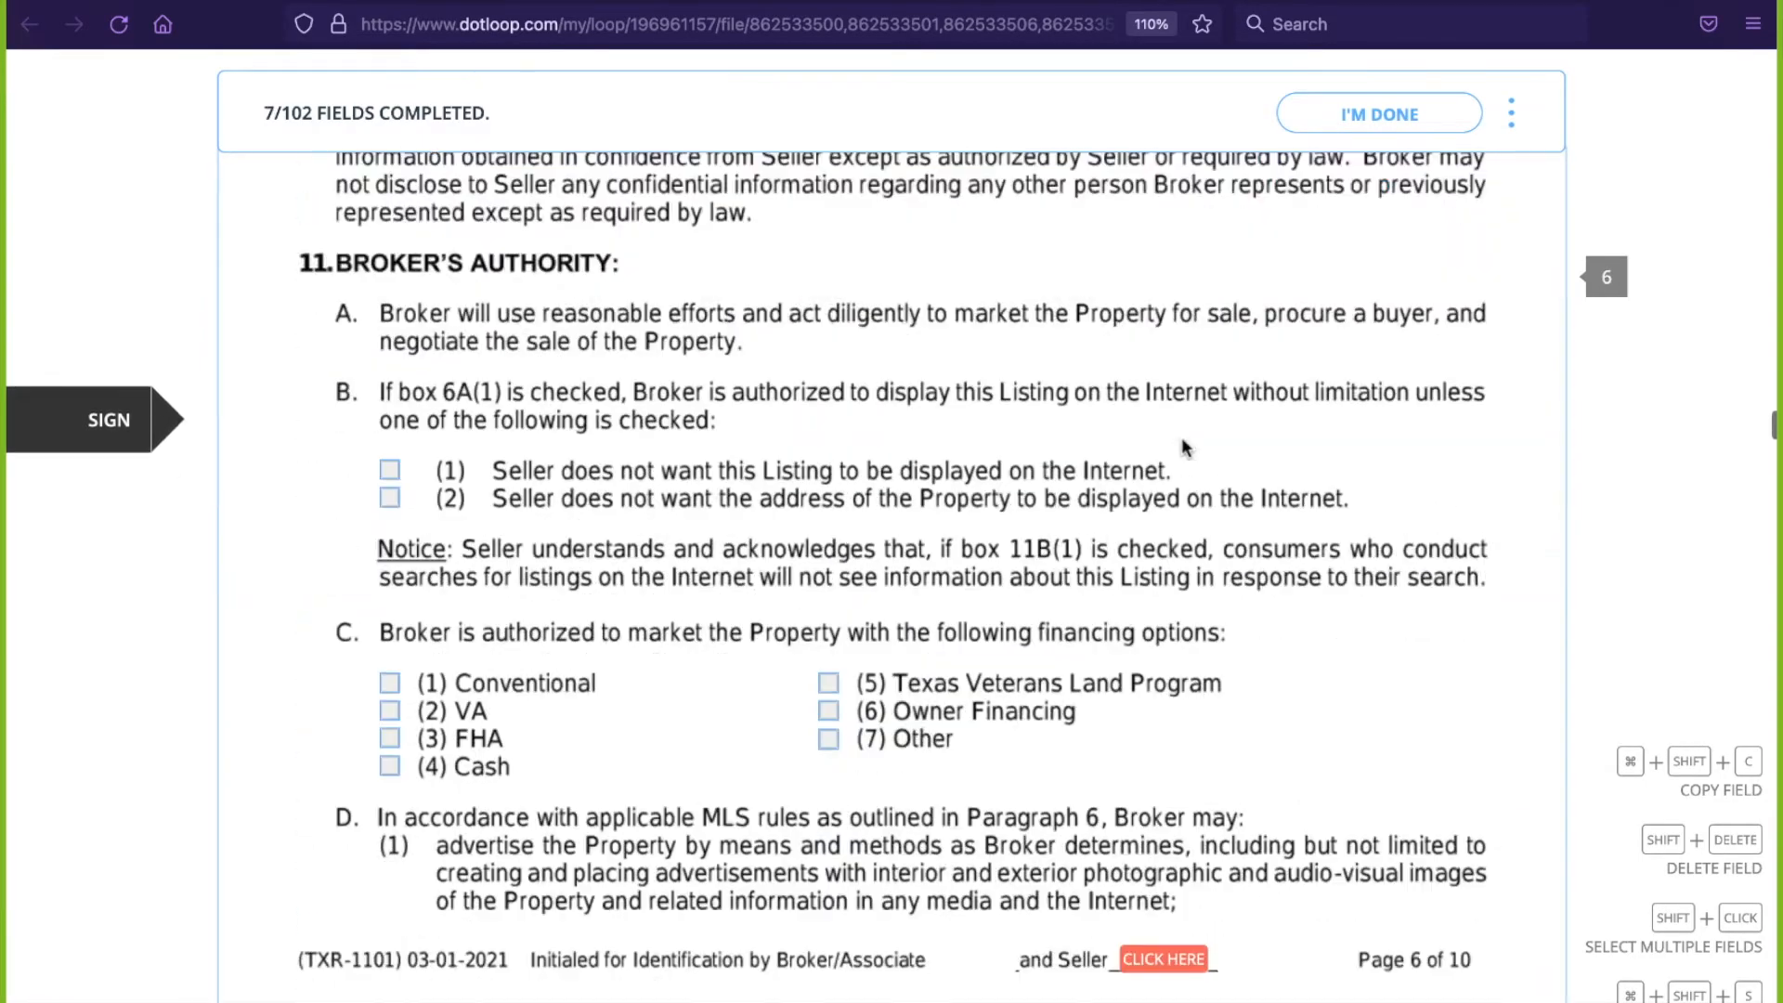
# - Initial pages 6–10 of the listing agreement and add the seller's signature
pyautogui.click(1181, 449)
pyautogui.click(1177, 450)
pyautogui.click(1150, 457)
pyautogui.click(1150, 458)
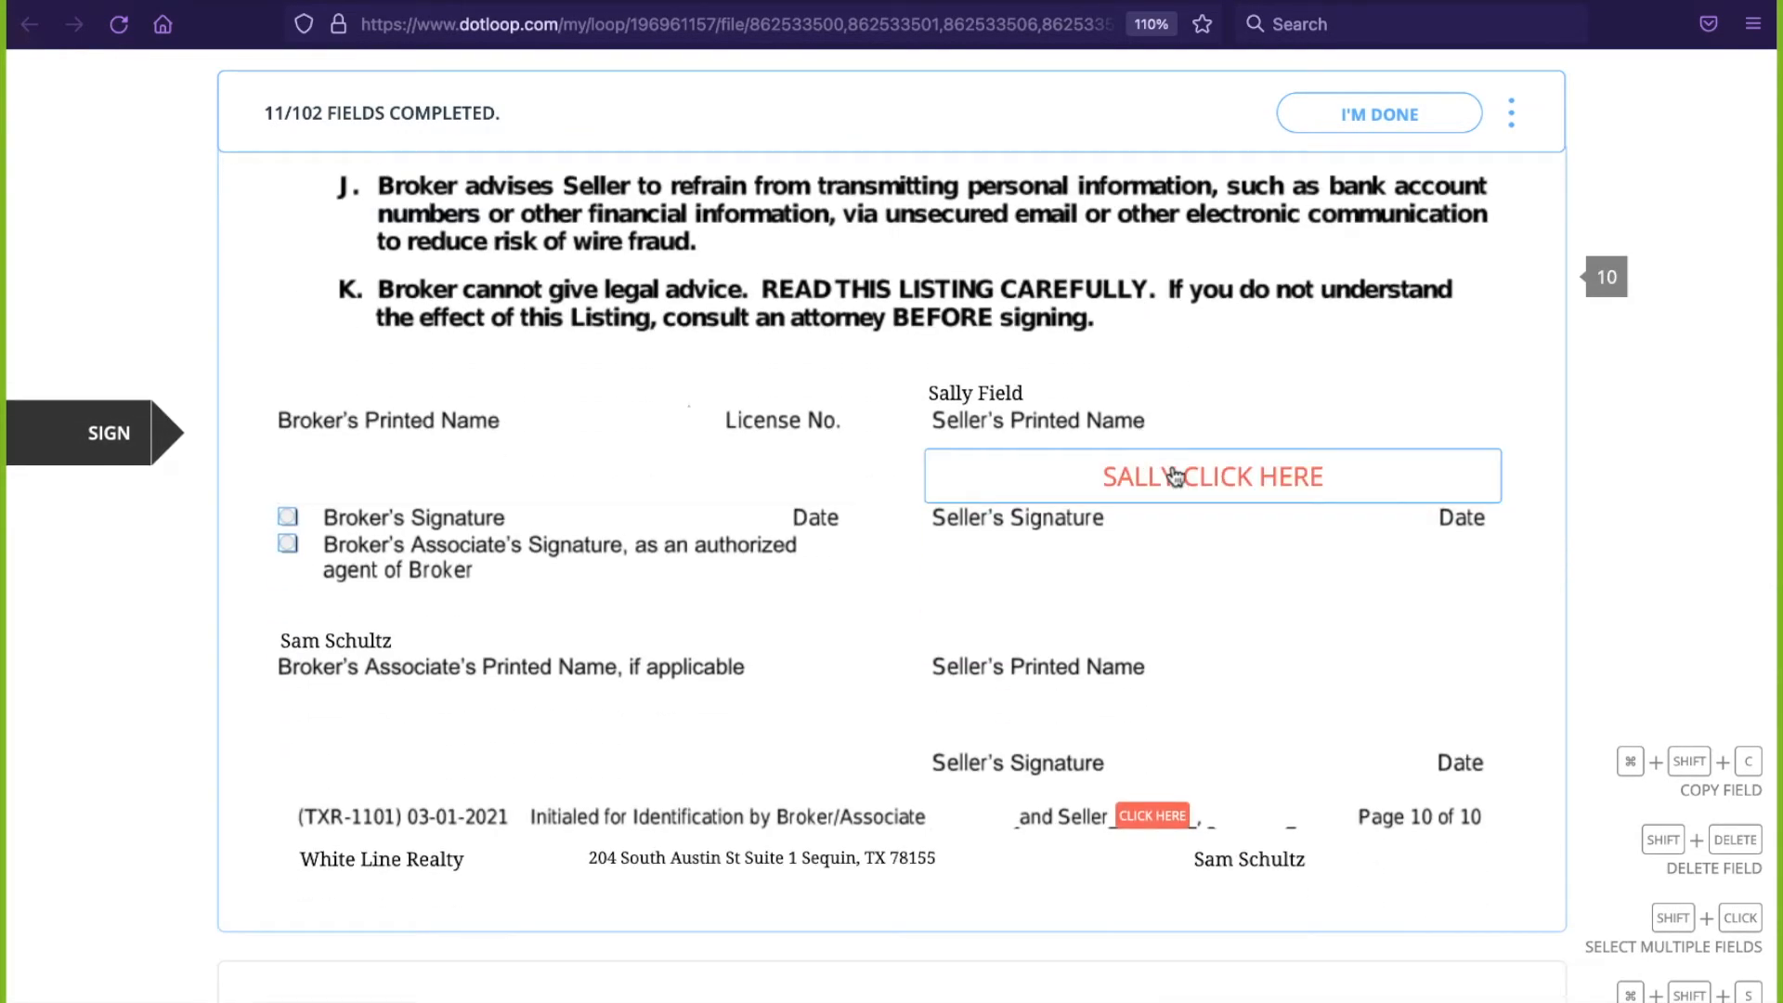
pyautogui.click(1177, 474)
pyautogui.click(1176, 467)
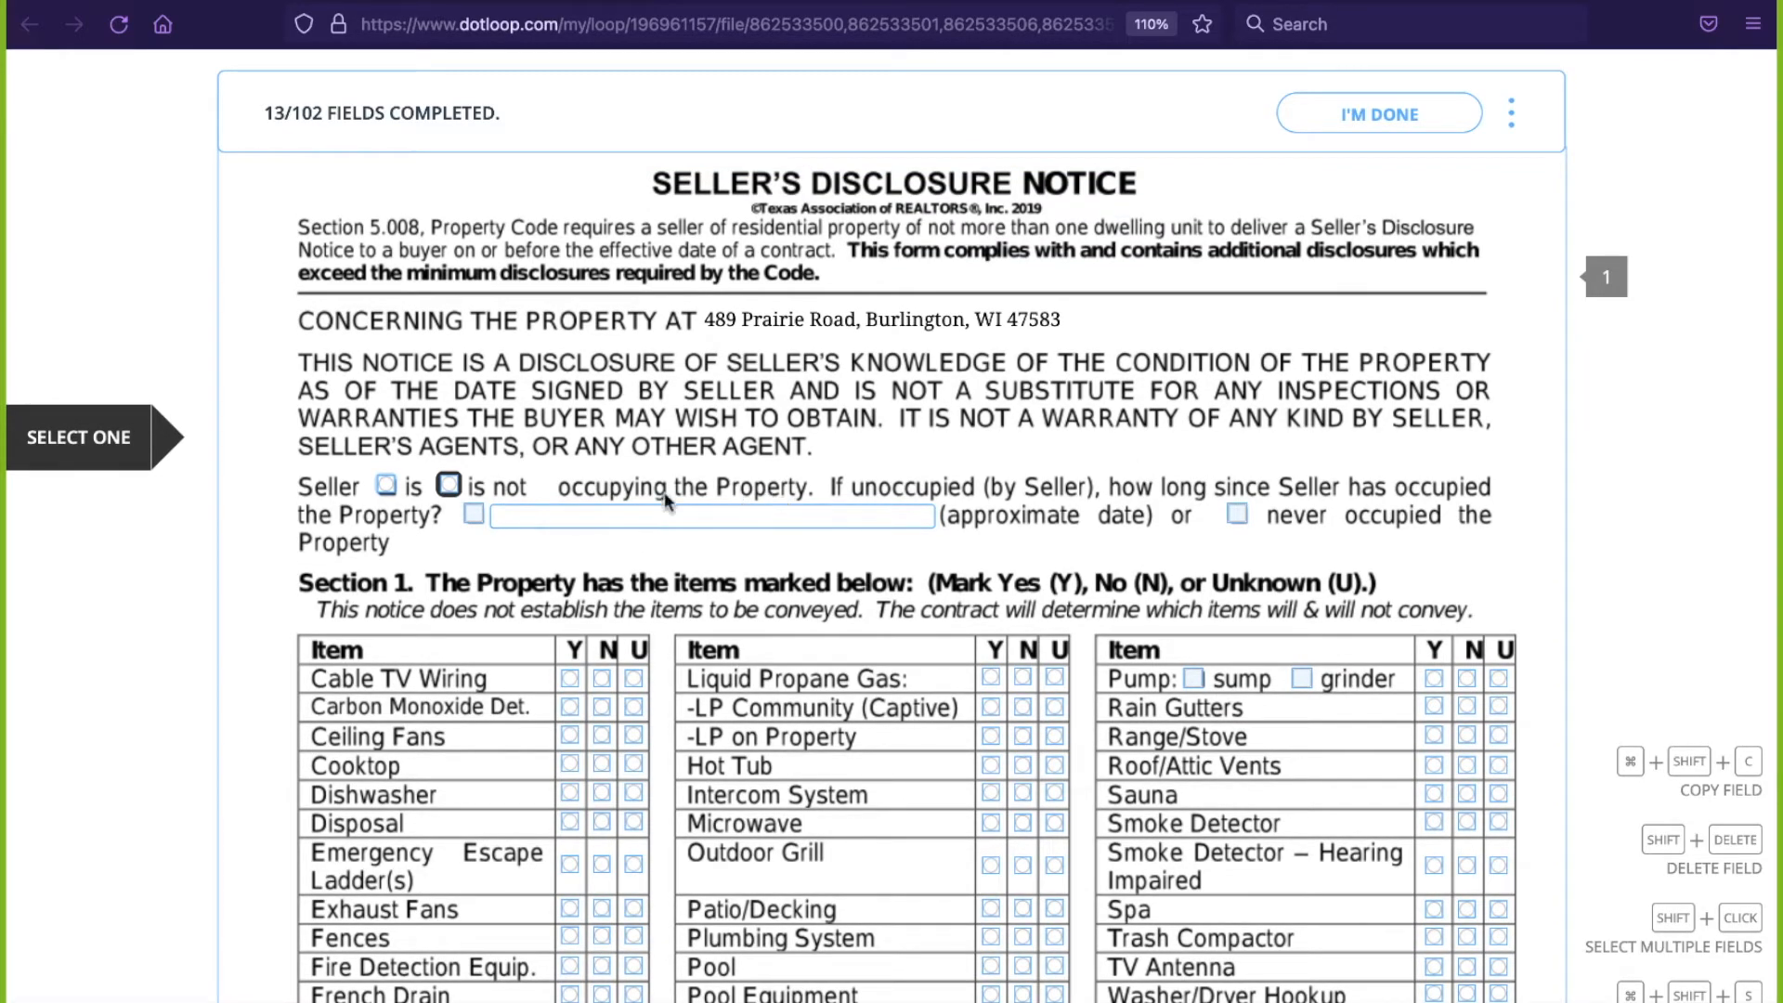
# - Mark seller occupancy, enter 'formation' as the approximate date, answer Cable TV Wiring Y and Carbon Monoxide Det. N
pyautogui.click(387, 485)
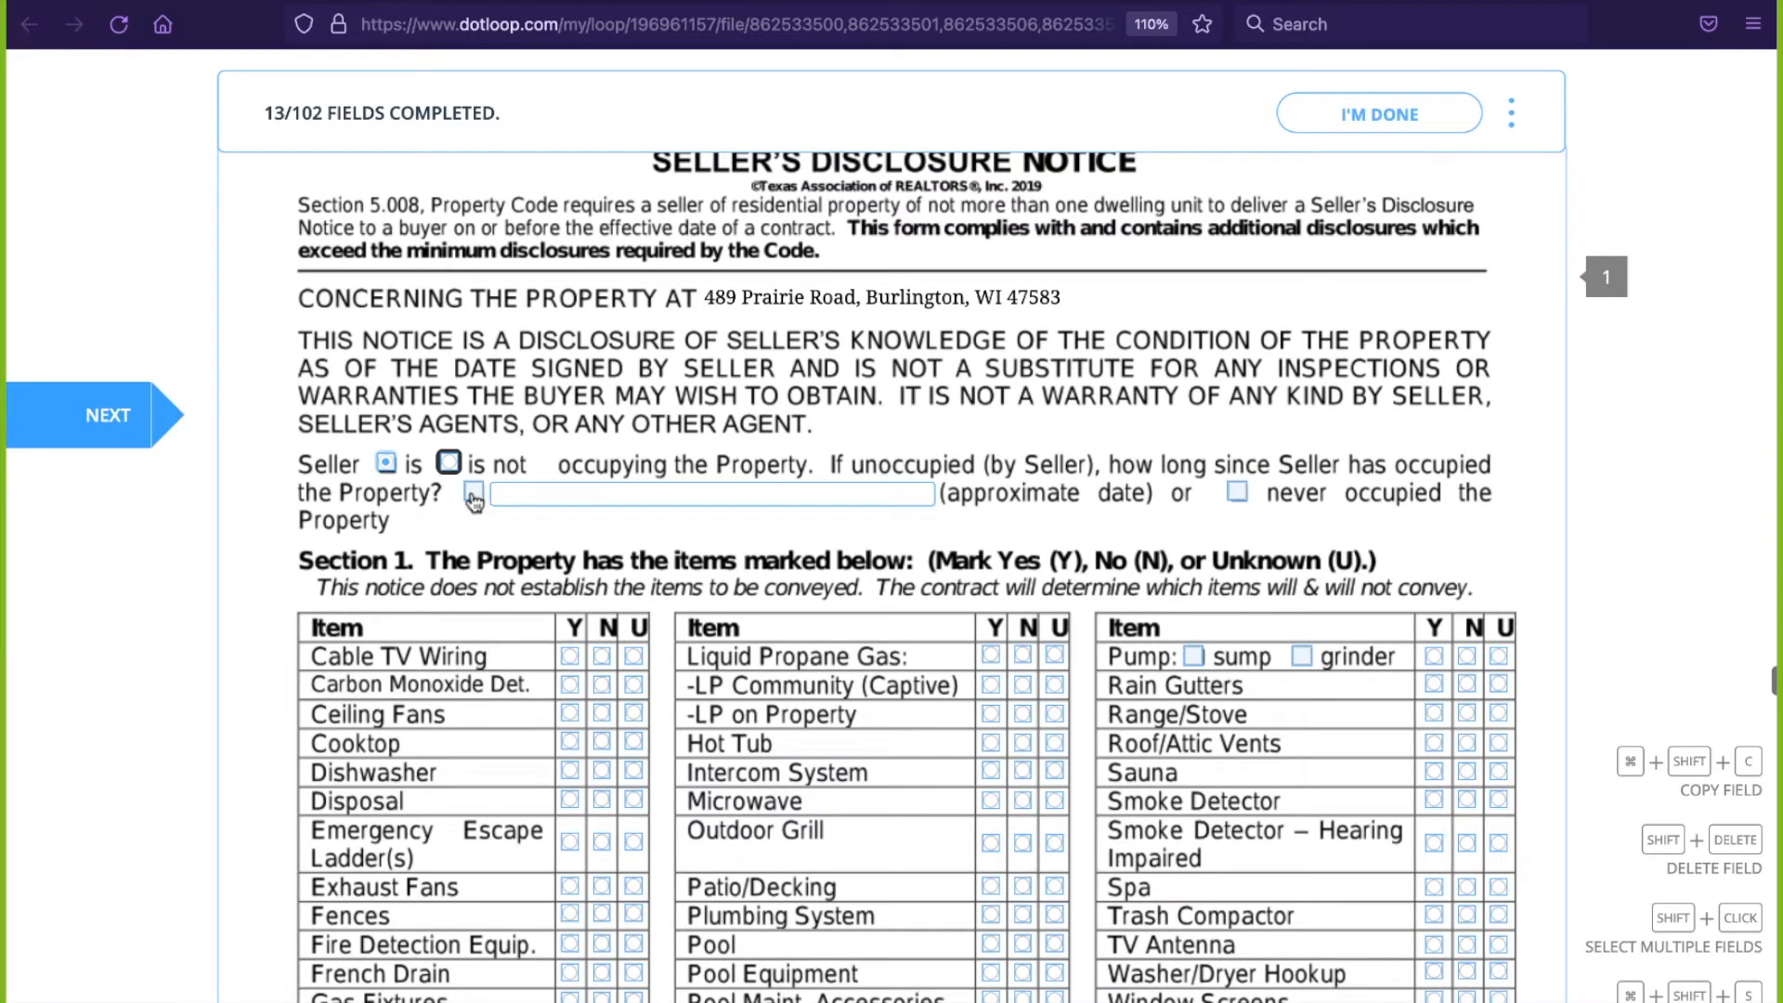
pyautogui.click(474, 495)
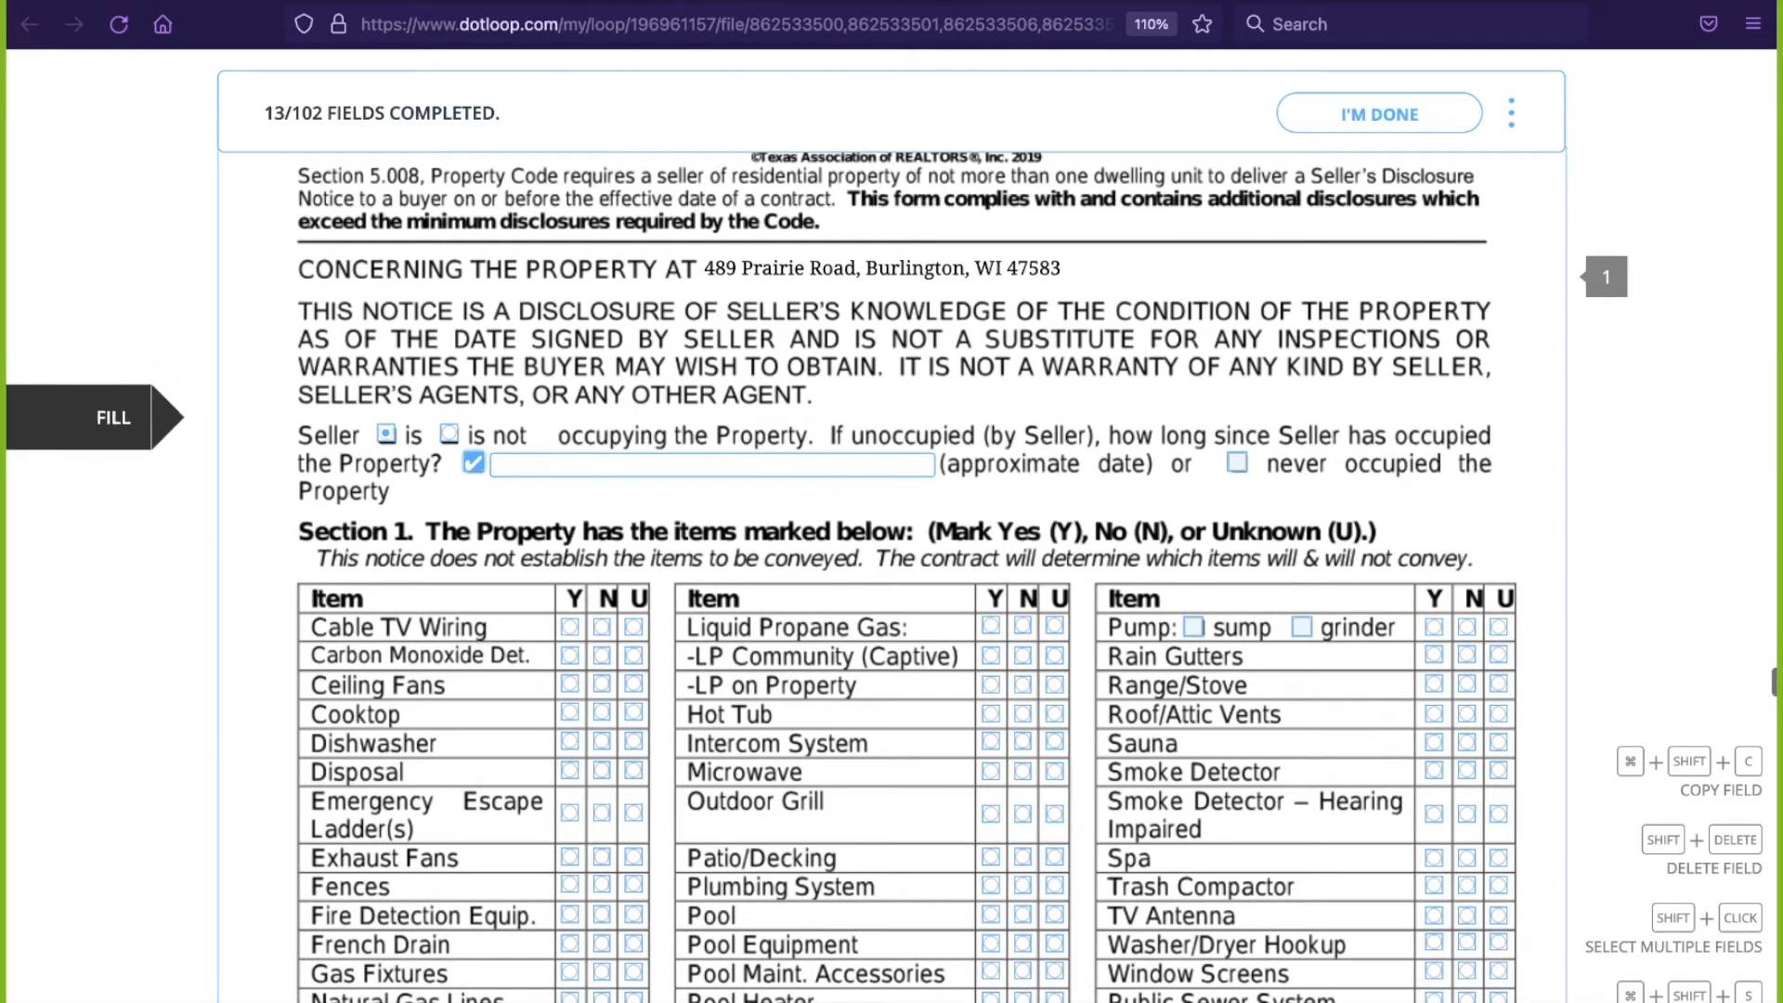
pyautogui.click(552, 462)
pyautogui.write('formation')
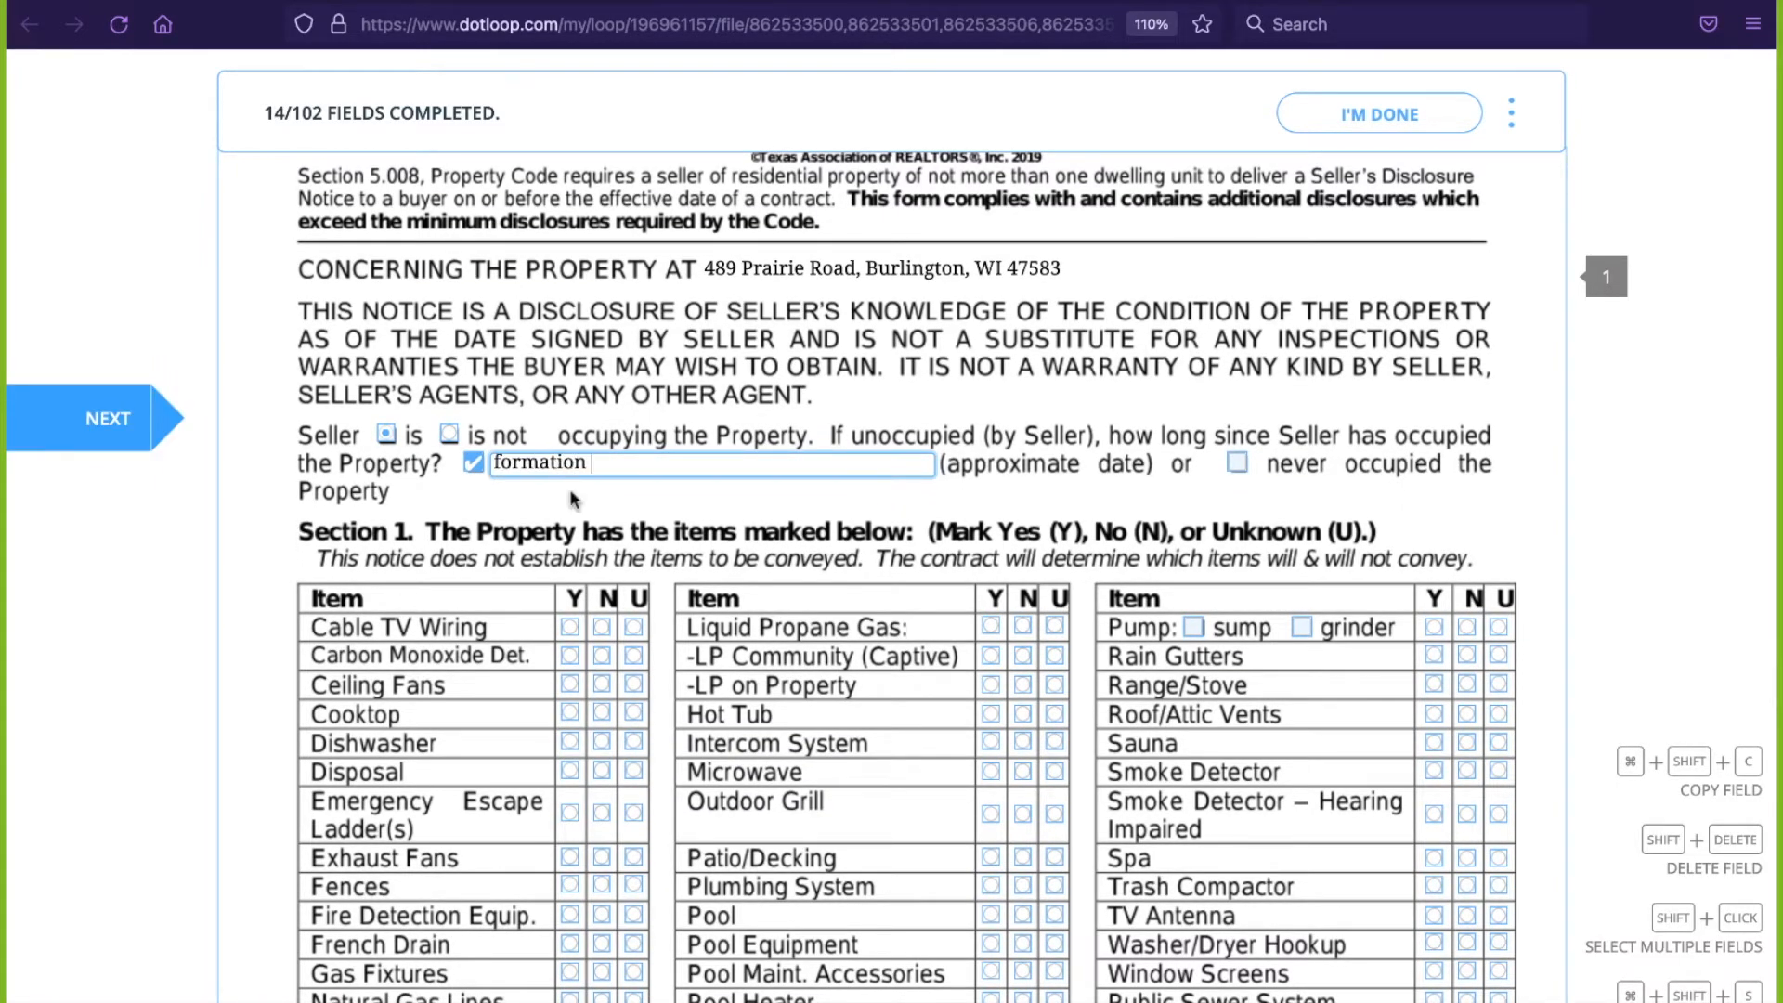
pyautogui.scroll(-2, 571, 487)
pyautogui.click(573, 506)
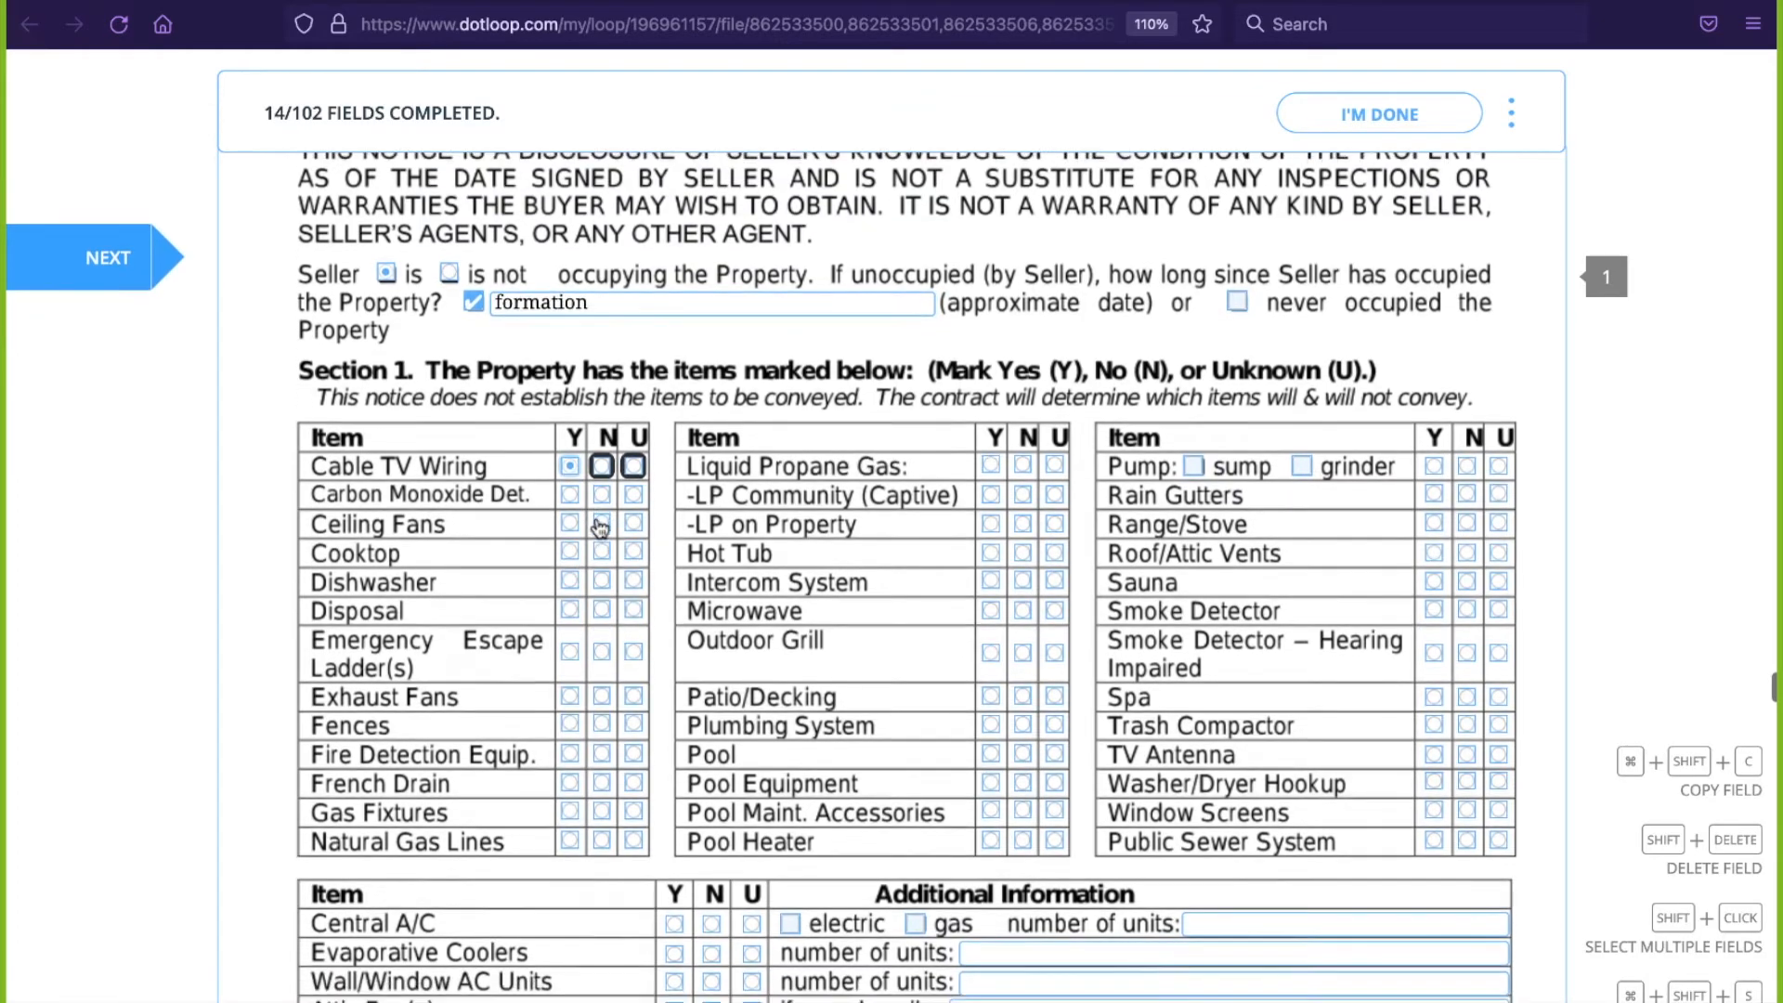
pyautogui.click(602, 459)
# - Initial pages 1, 2 and 3 of the Seller's Disclosure Notice
pyautogui.scroll(-9, 624, 513)
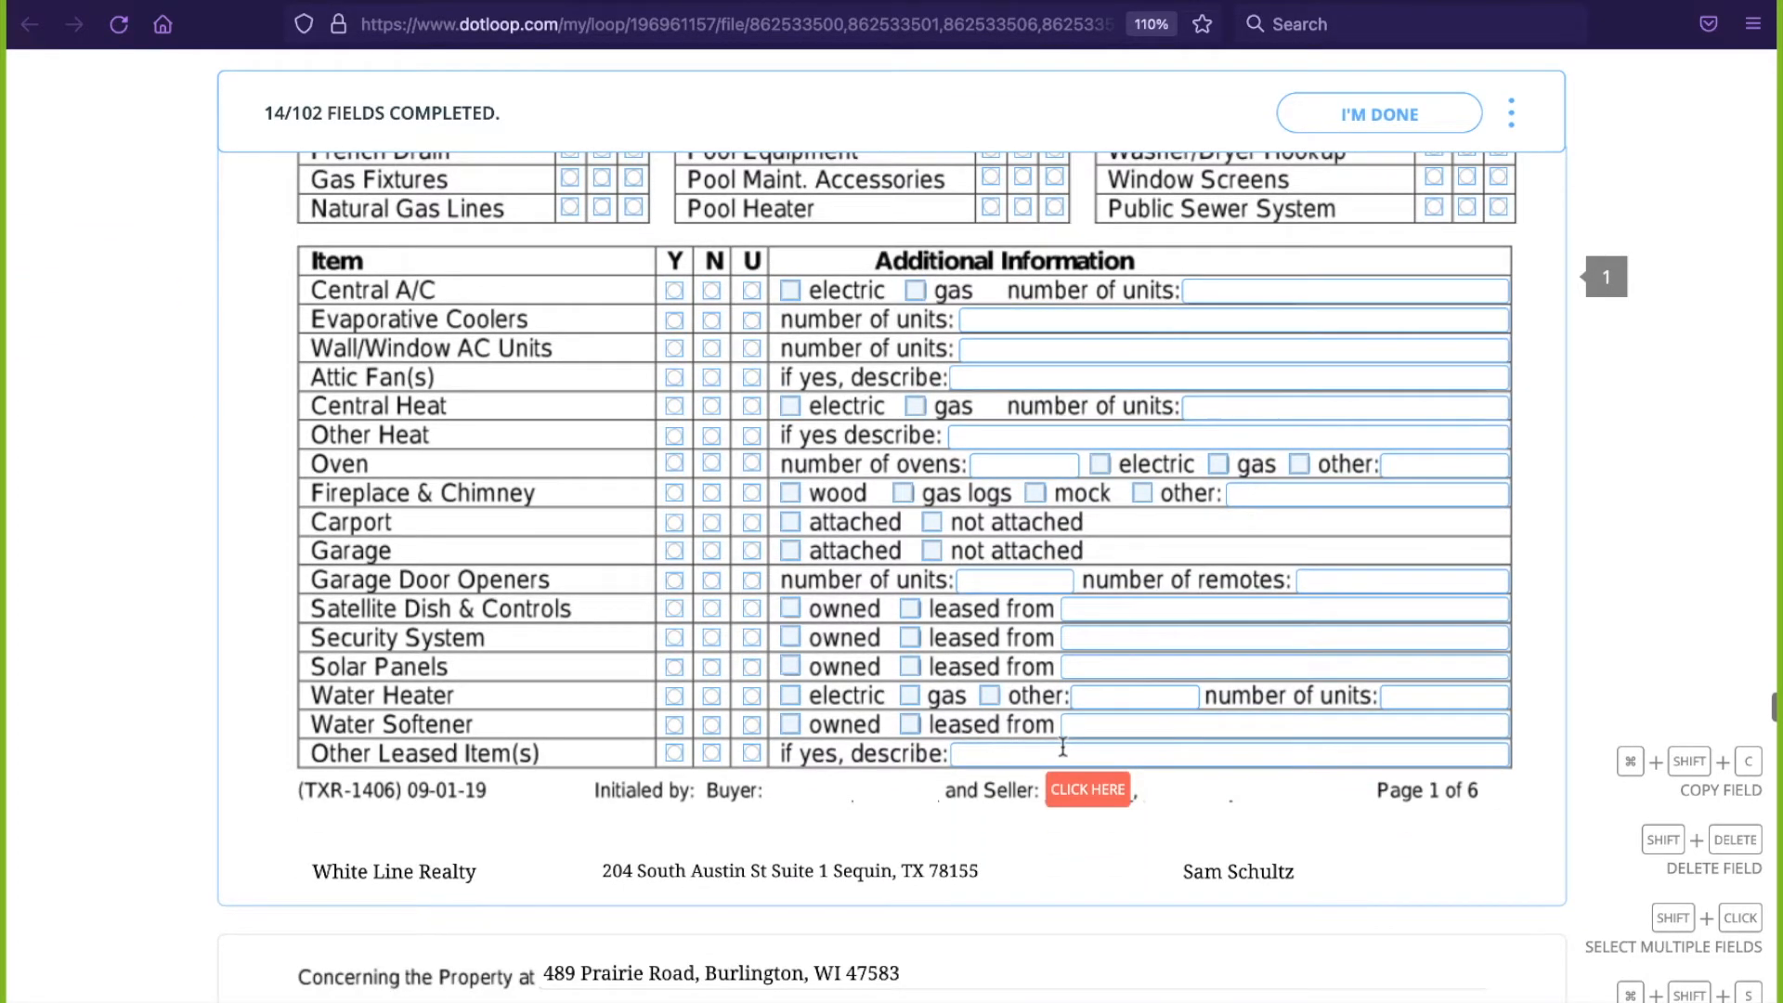
pyautogui.scroll(1, 1064, 746)
pyautogui.scroll(2, 1069, 760)
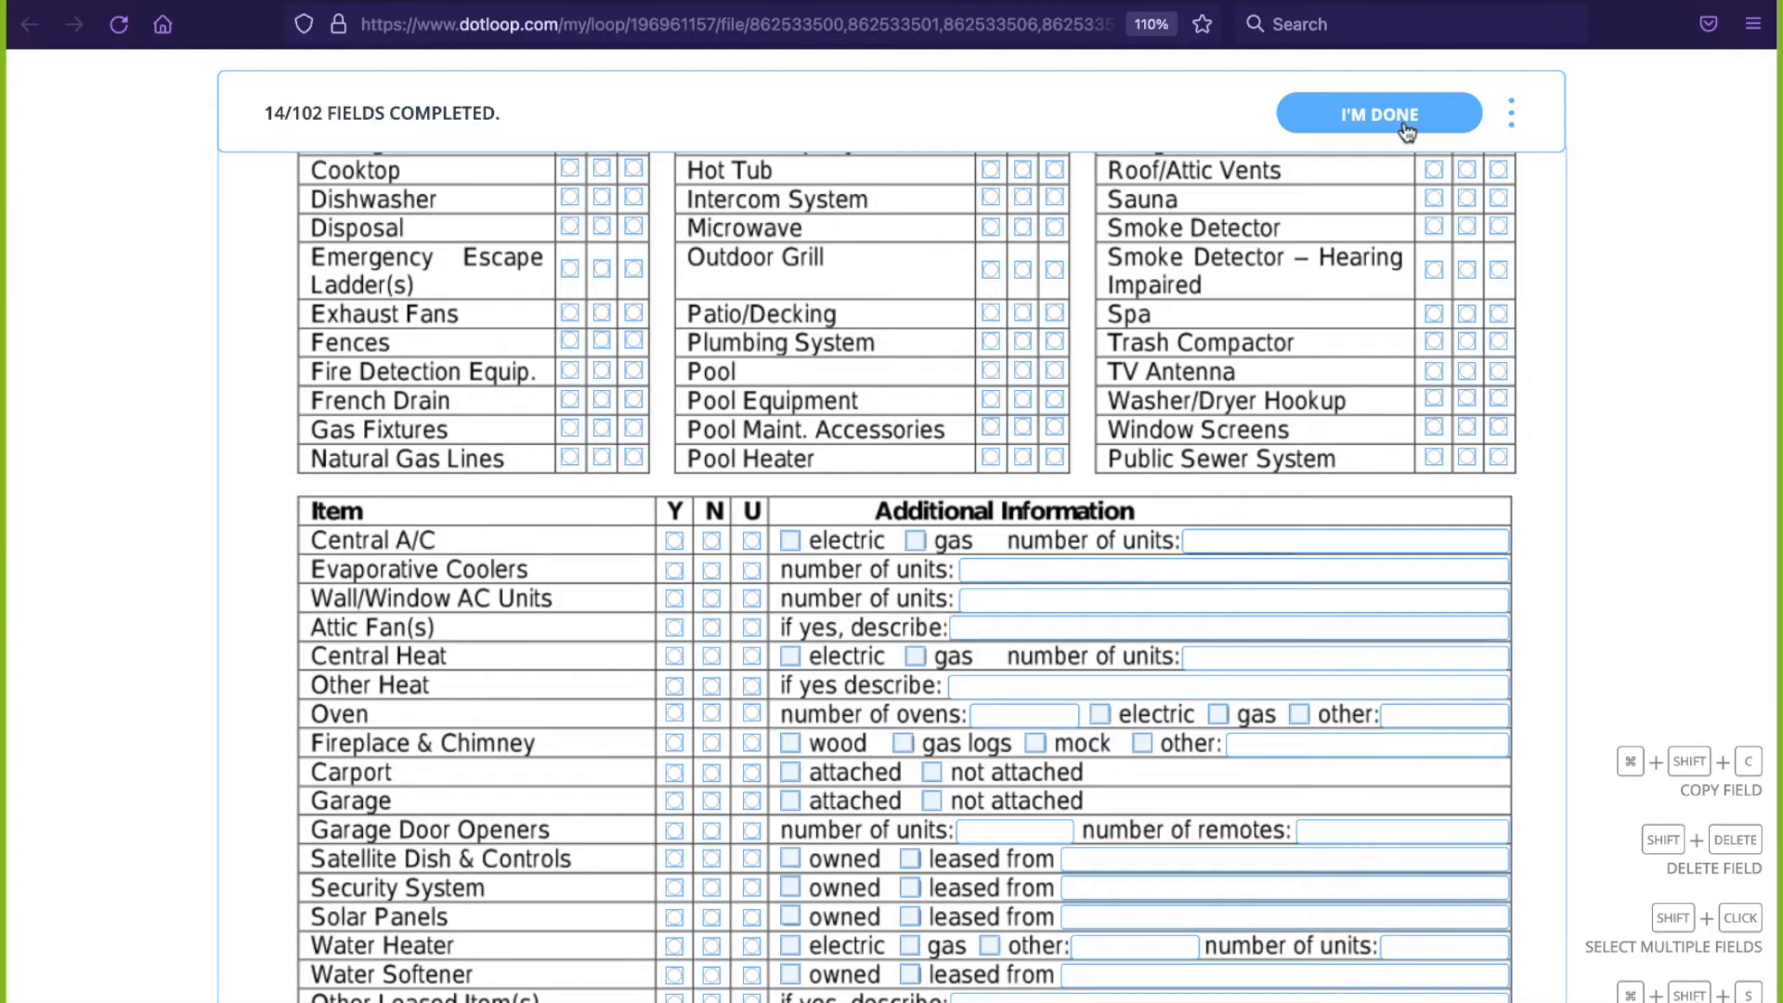
pyautogui.scroll(7, 1450, 299)
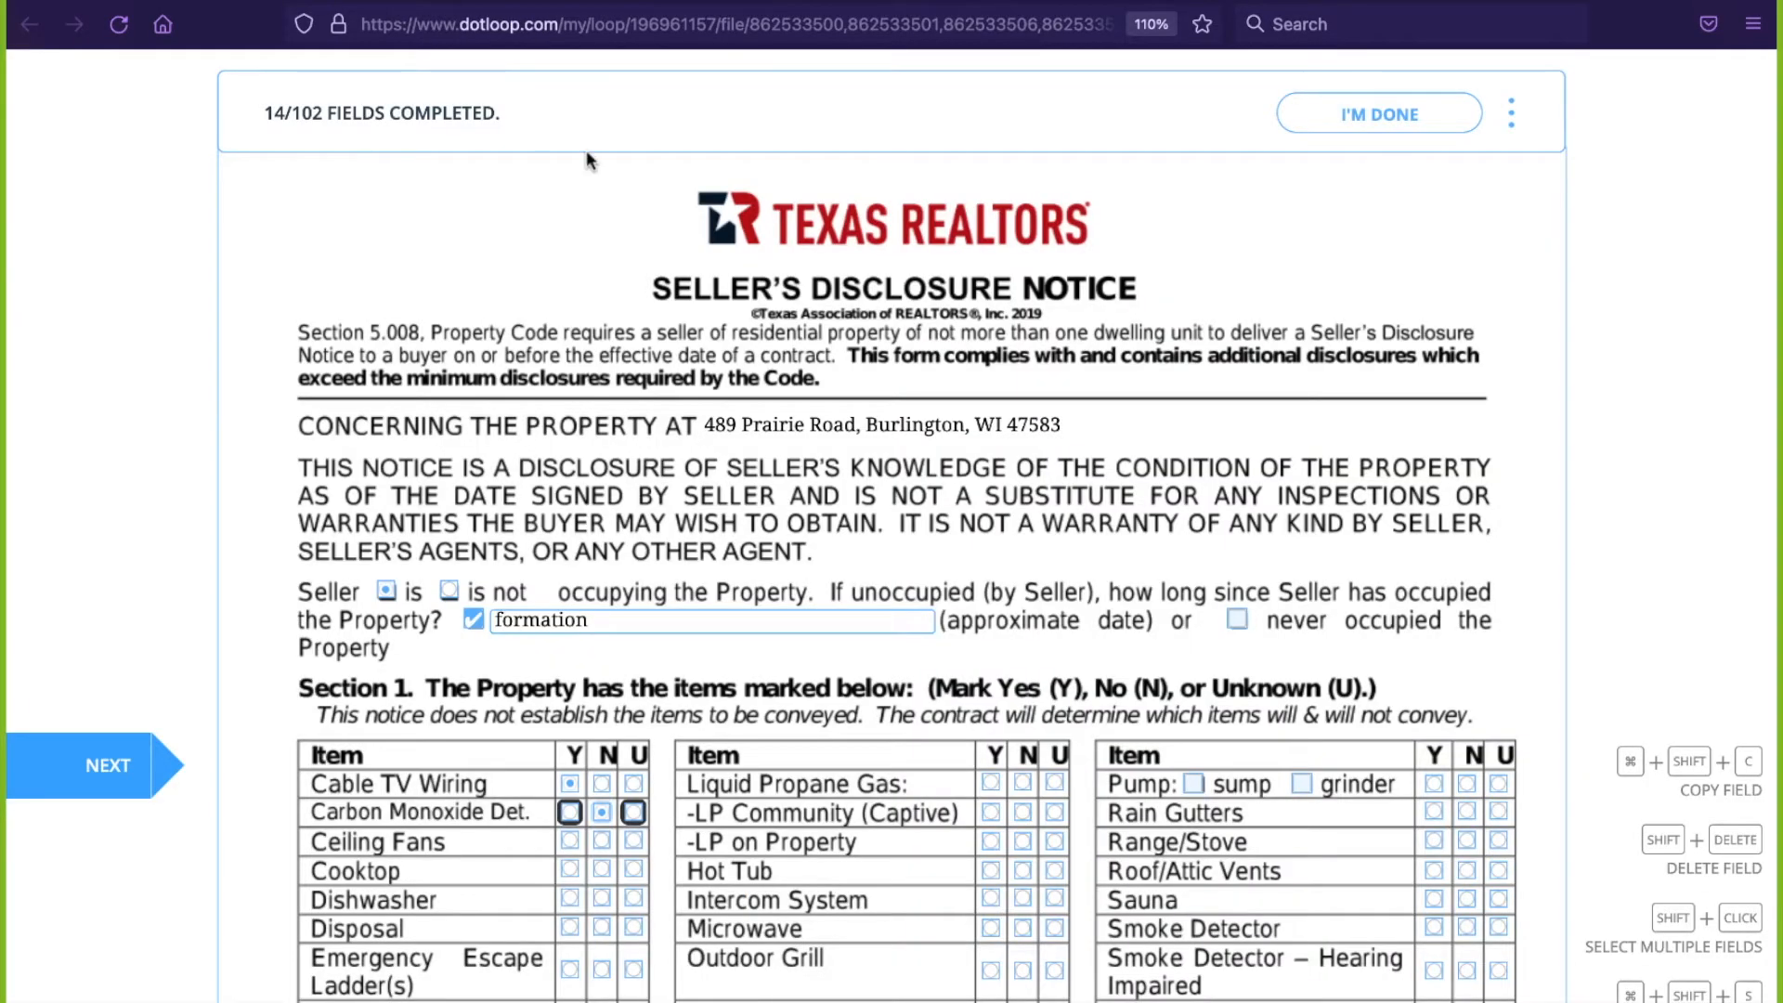
pyautogui.scroll(-10, 1190, 254)
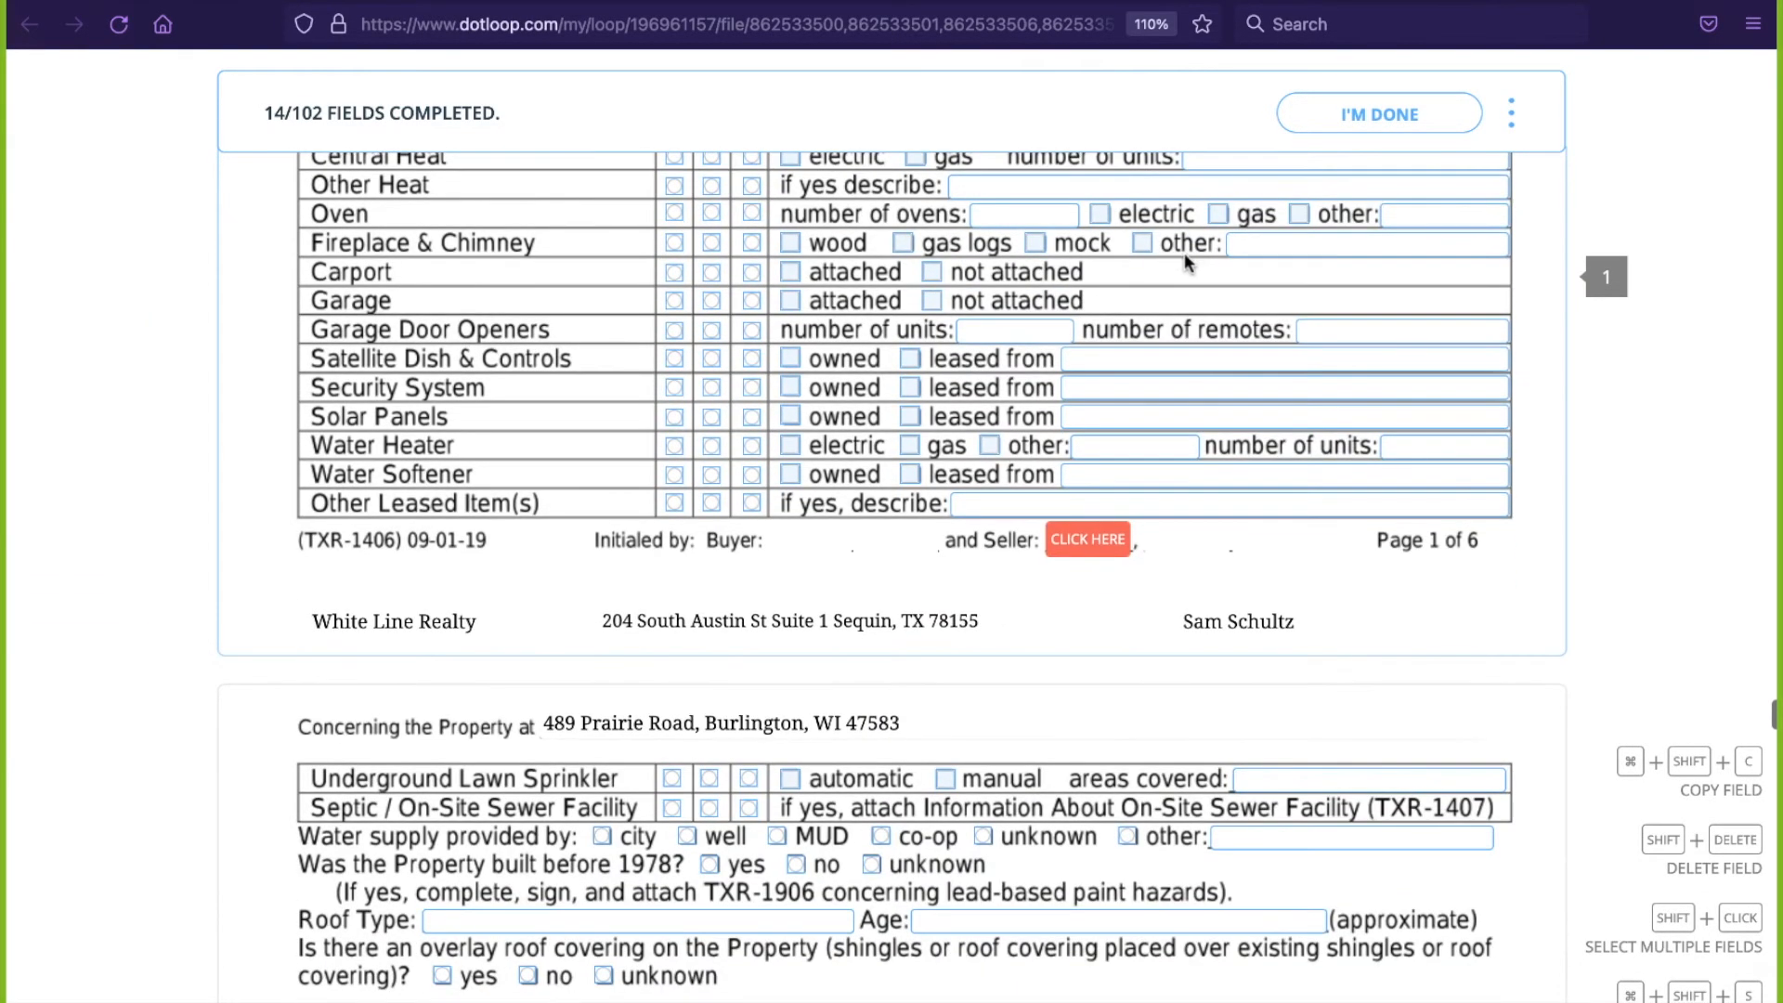
pyautogui.click(1091, 540)
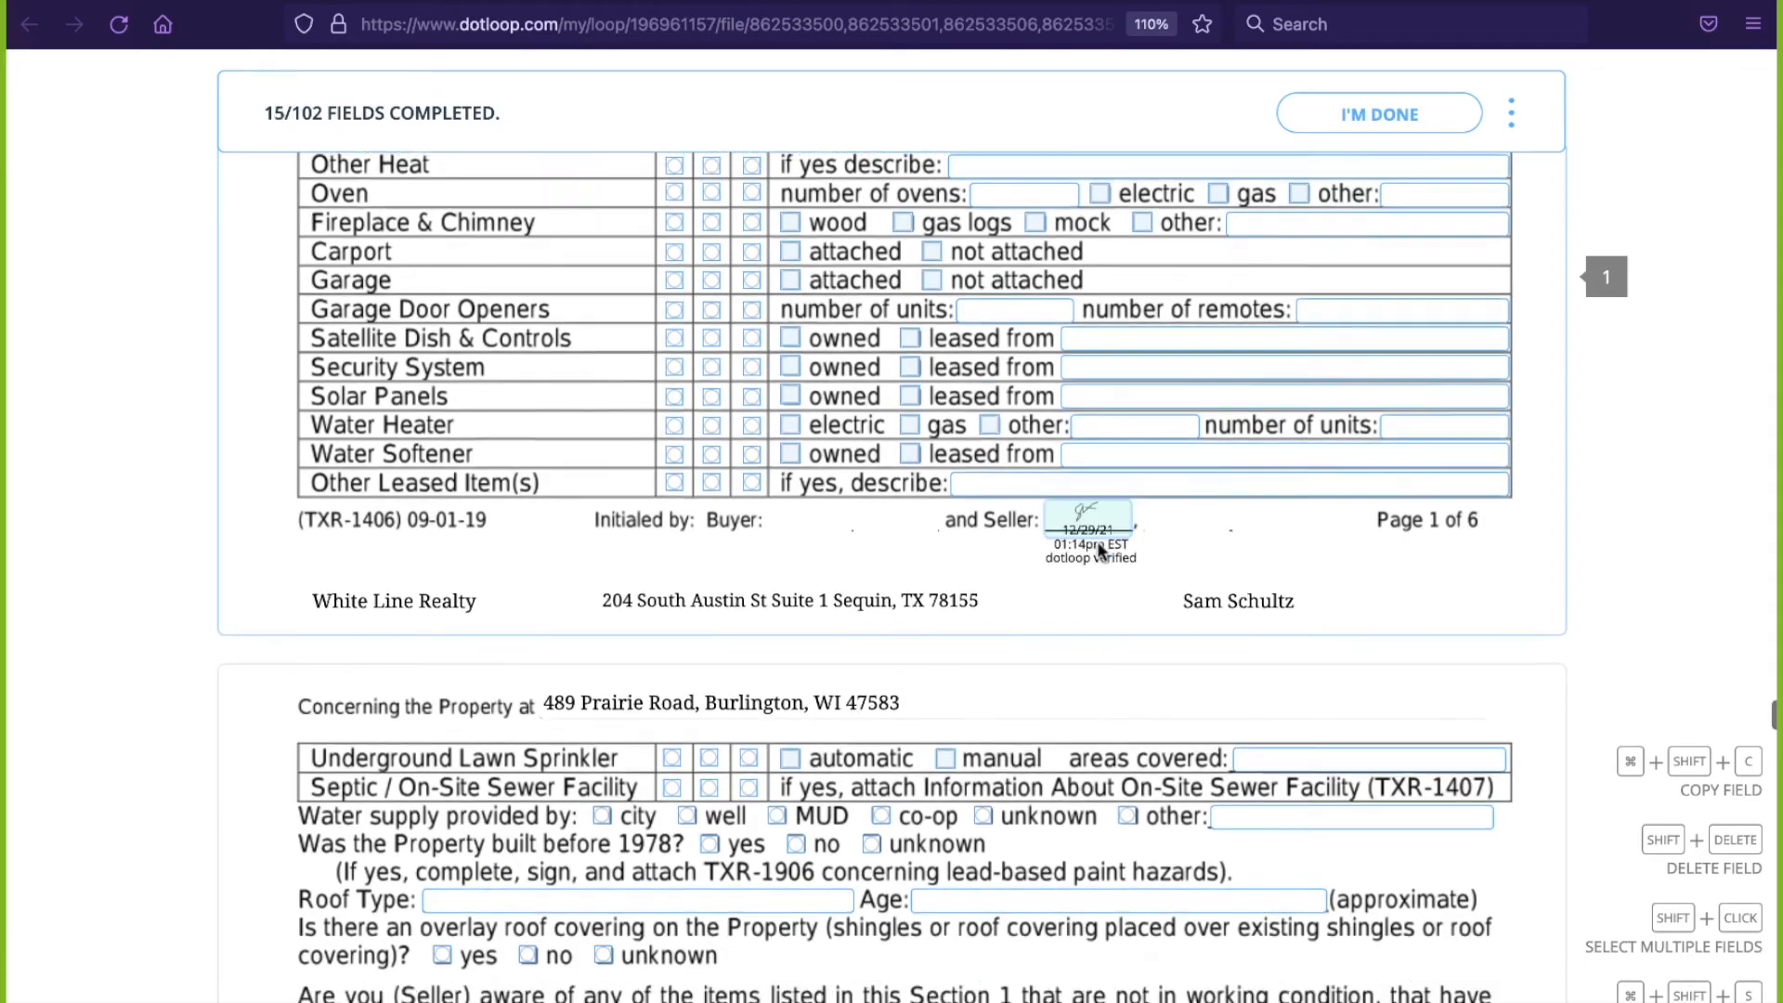
pyautogui.scroll(-1, 1115, 594)
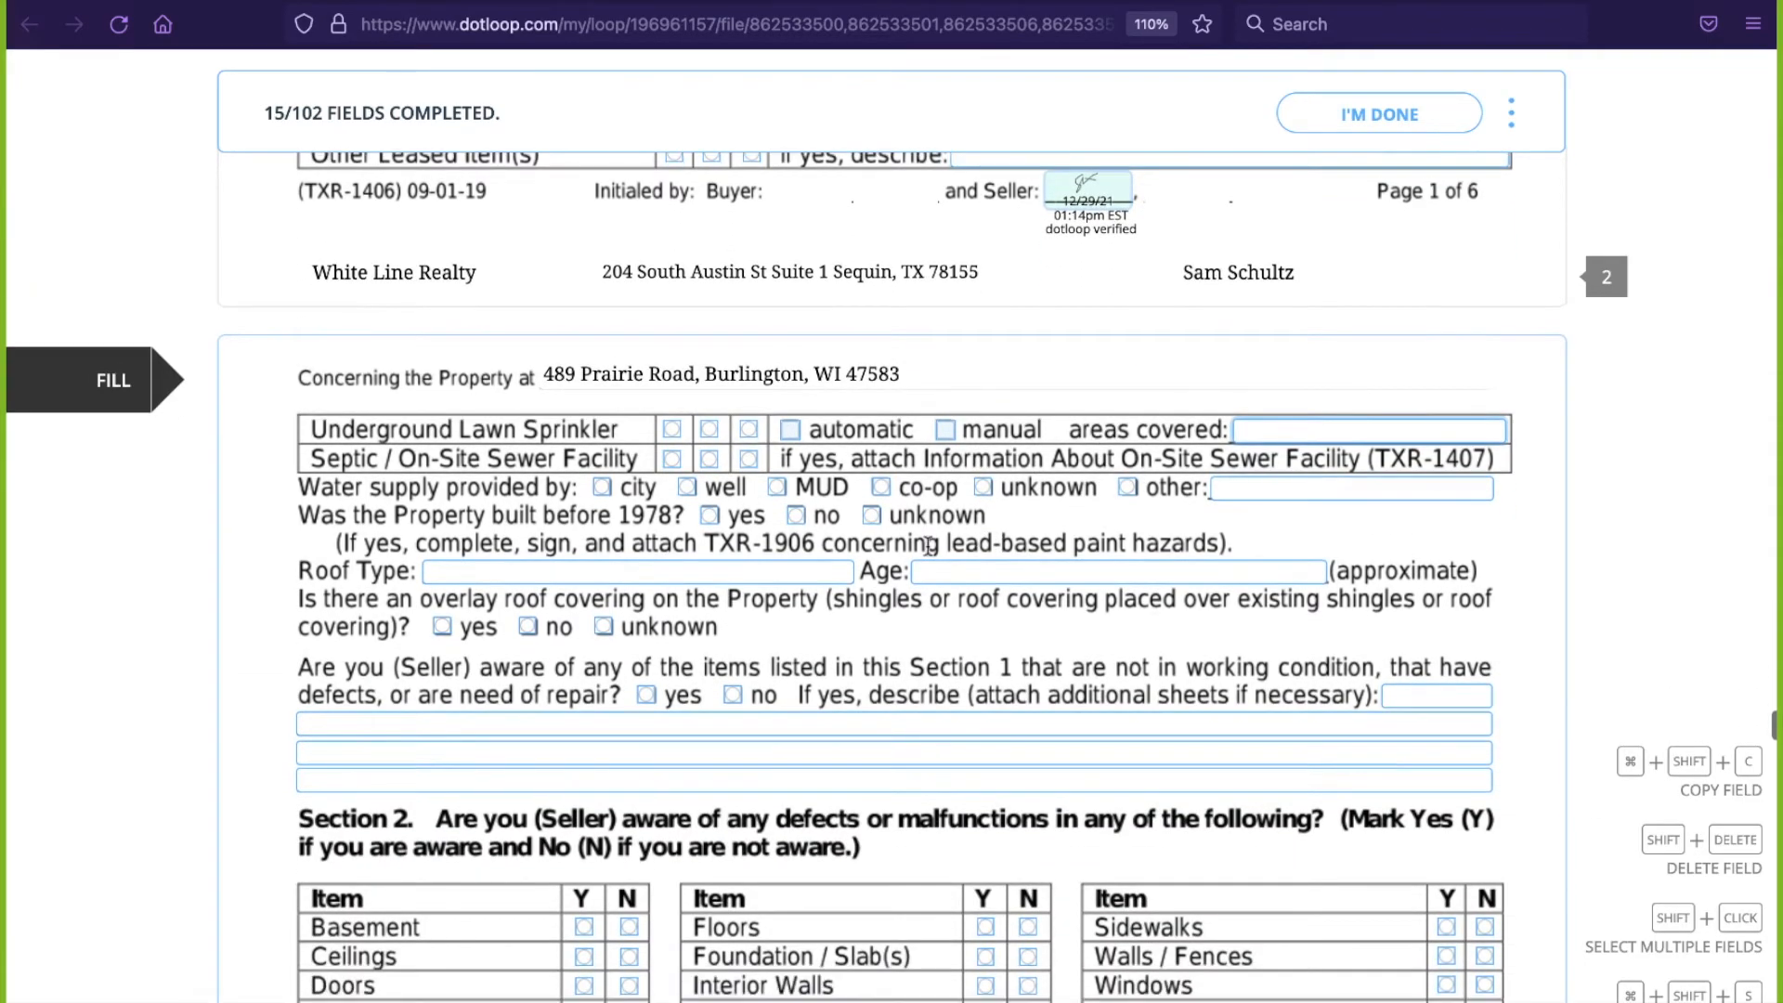
pyautogui.scroll(-10, 1137, 645)
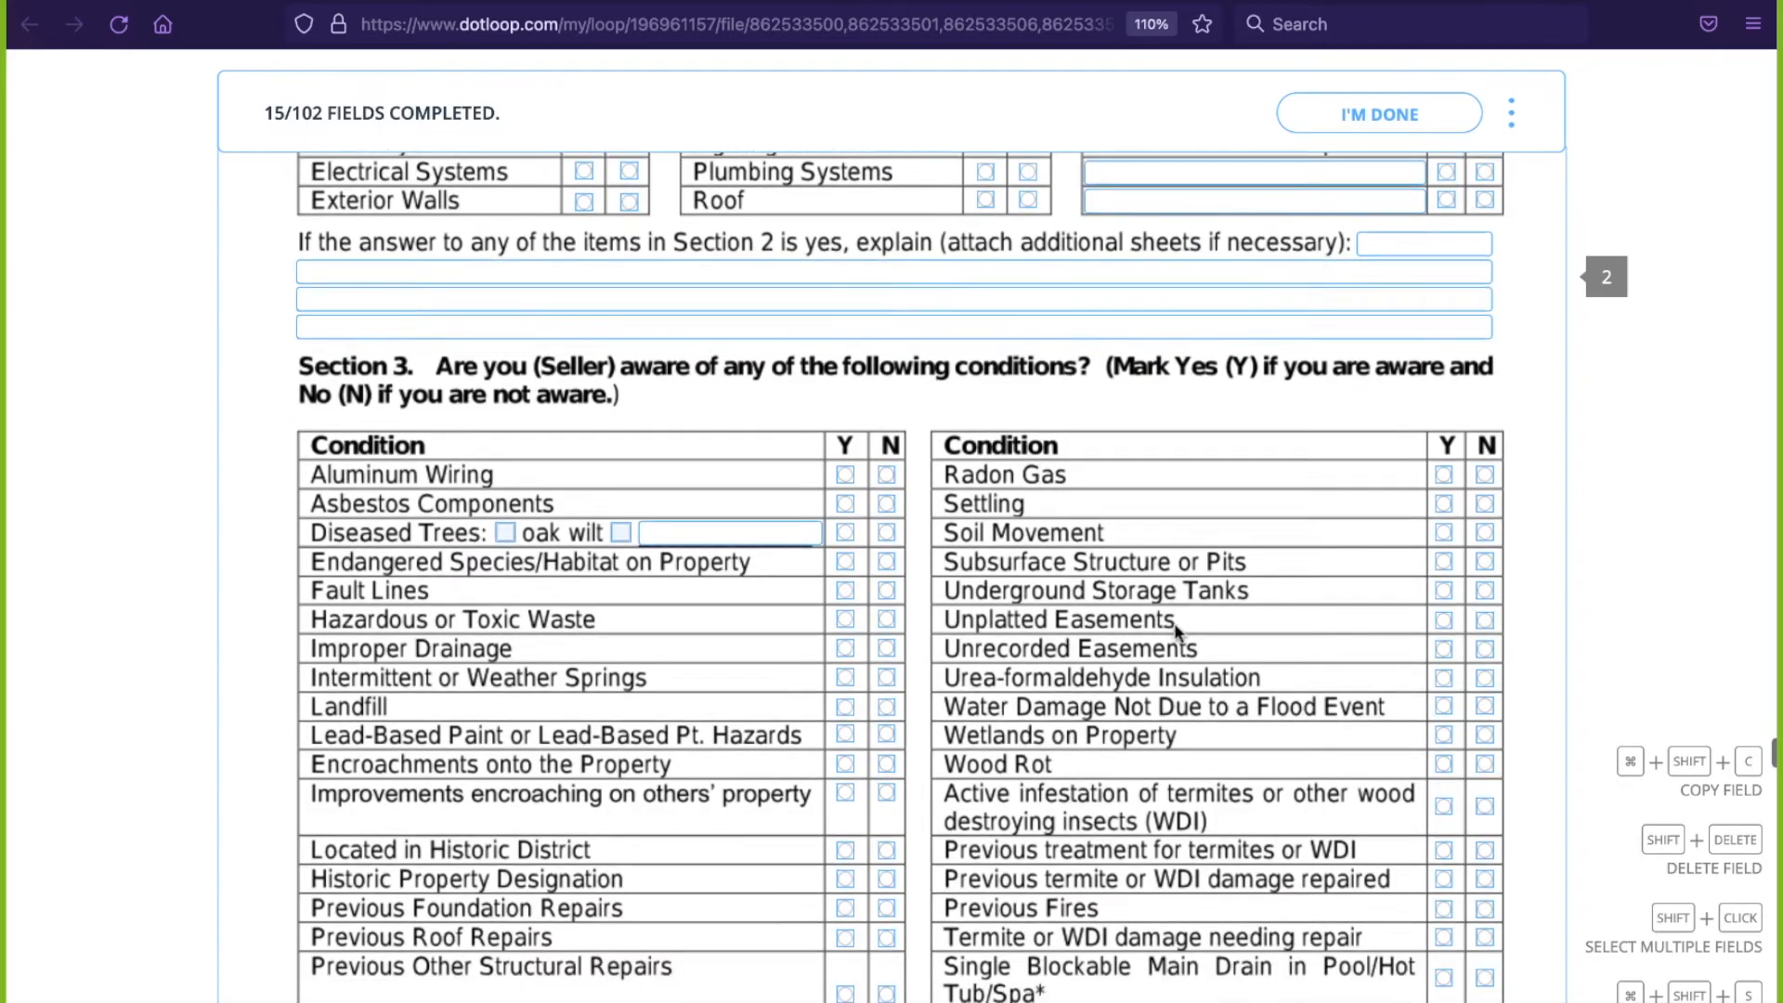
pyautogui.scroll(-5, 1142, 668)
pyautogui.click(1085, 709)
pyautogui.scroll(-13, 1105, 713)
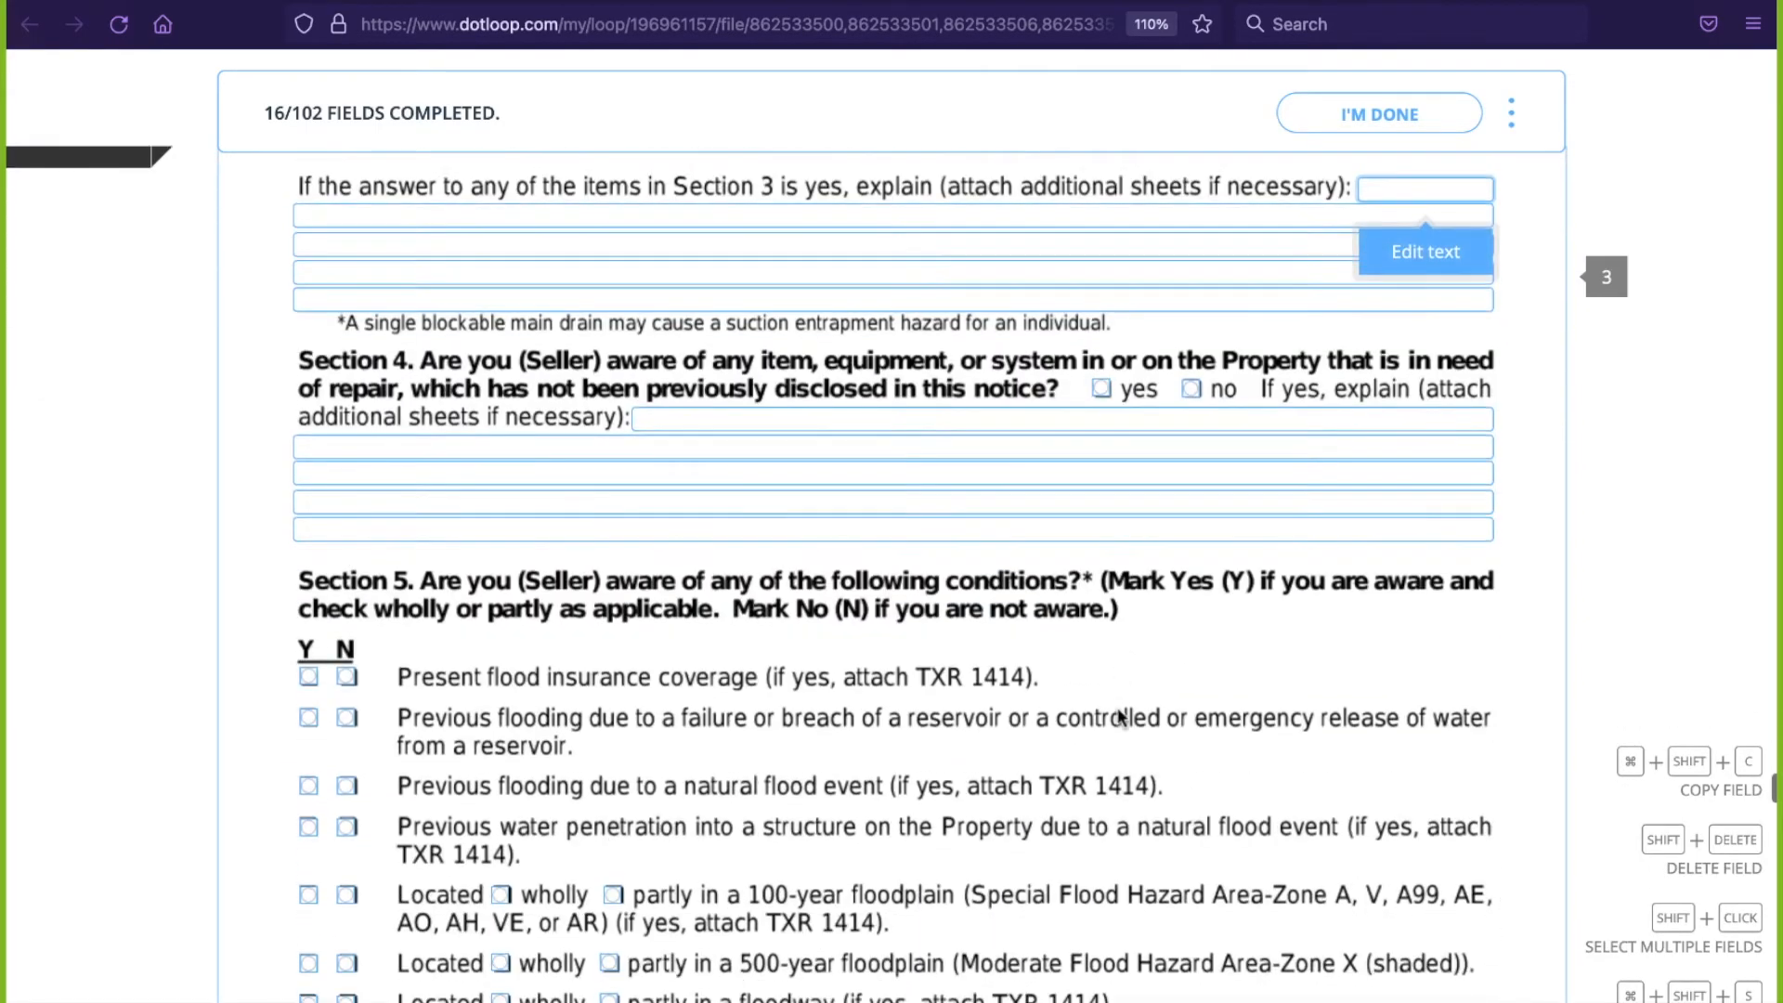
pyautogui.scroll(-5, 1121, 715)
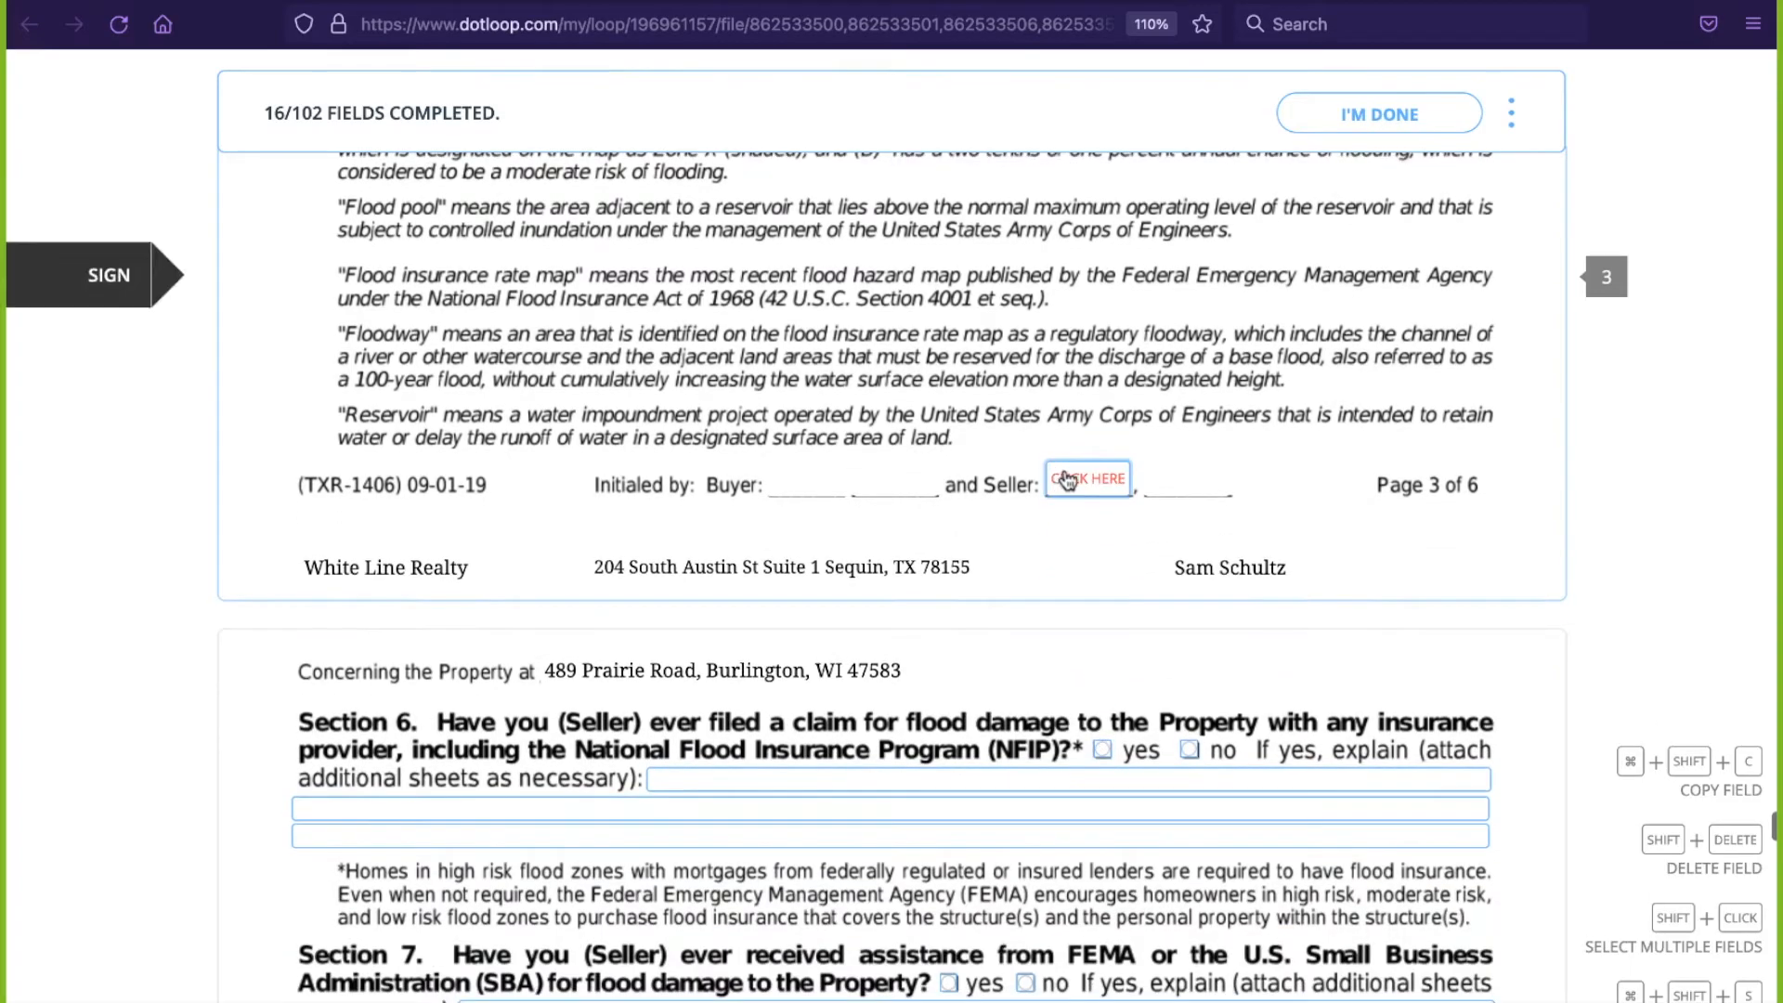
pyautogui.click(1067, 479)
# - Initial disclosure pages 4–6 and add the seller's signature on page 5
pyautogui.scroll(-10, 1151, 509)
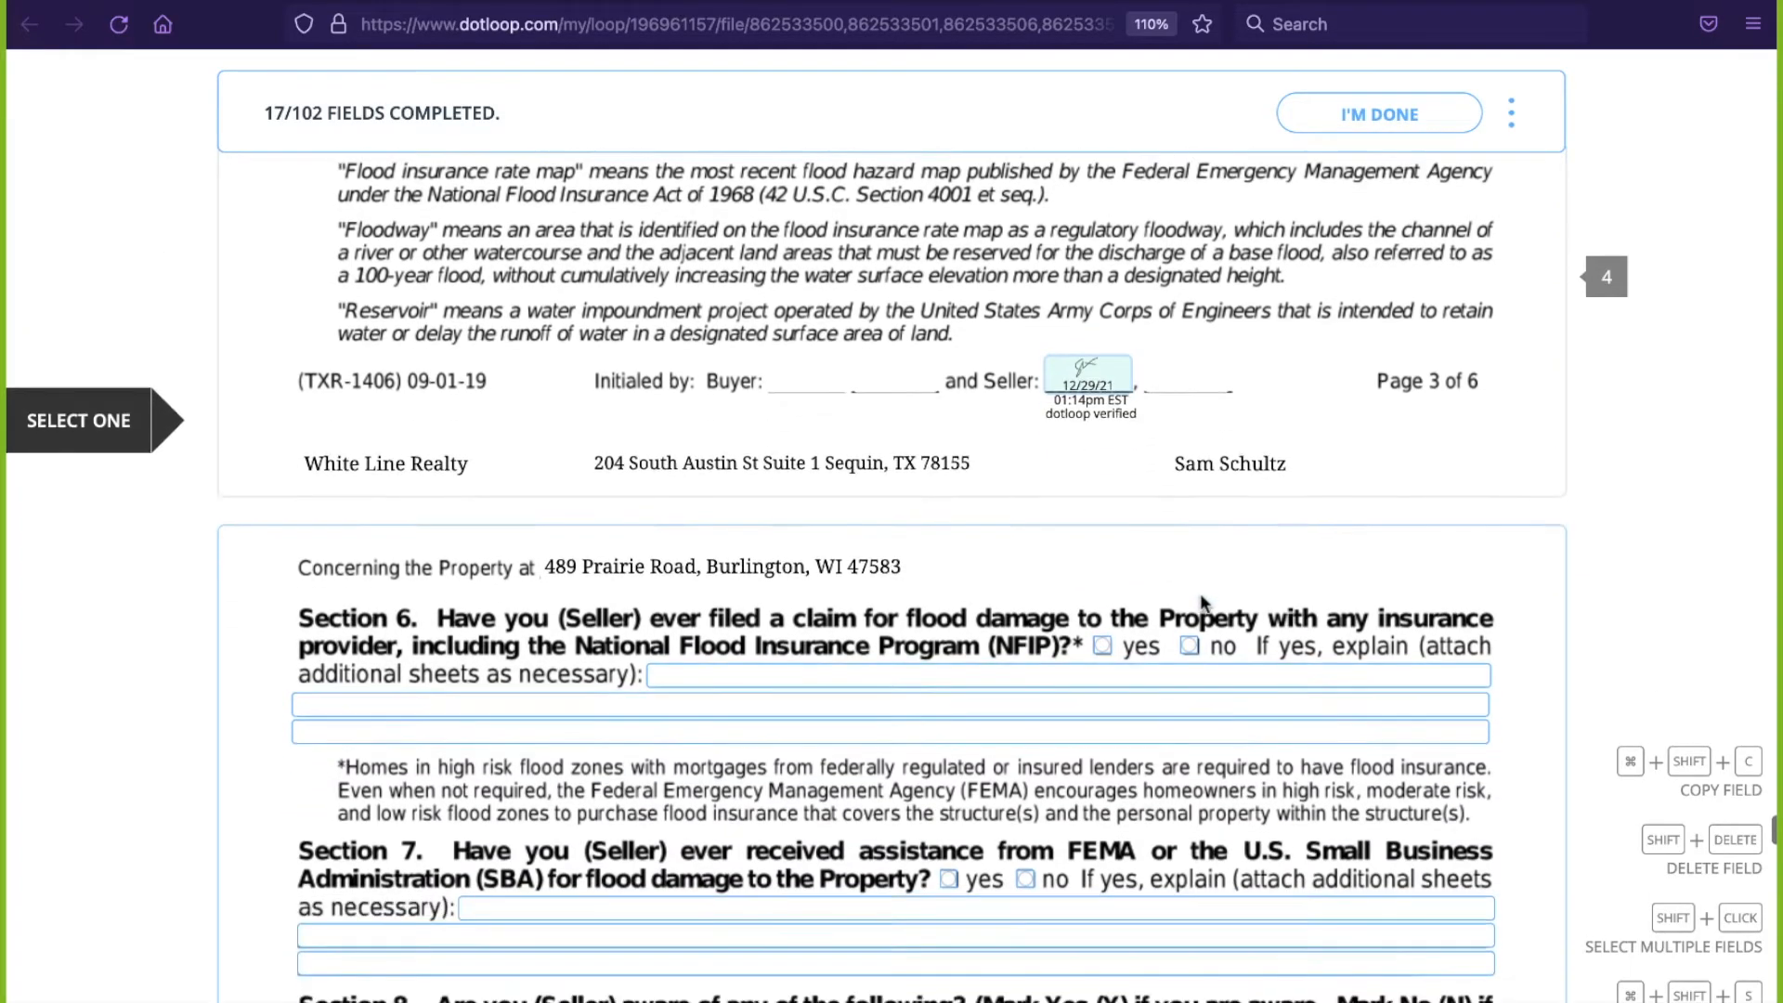
pyautogui.click(1088, 379)
pyautogui.scroll(-4, 1095, 520)
pyautogui.scroll(-15, 1114, 543)
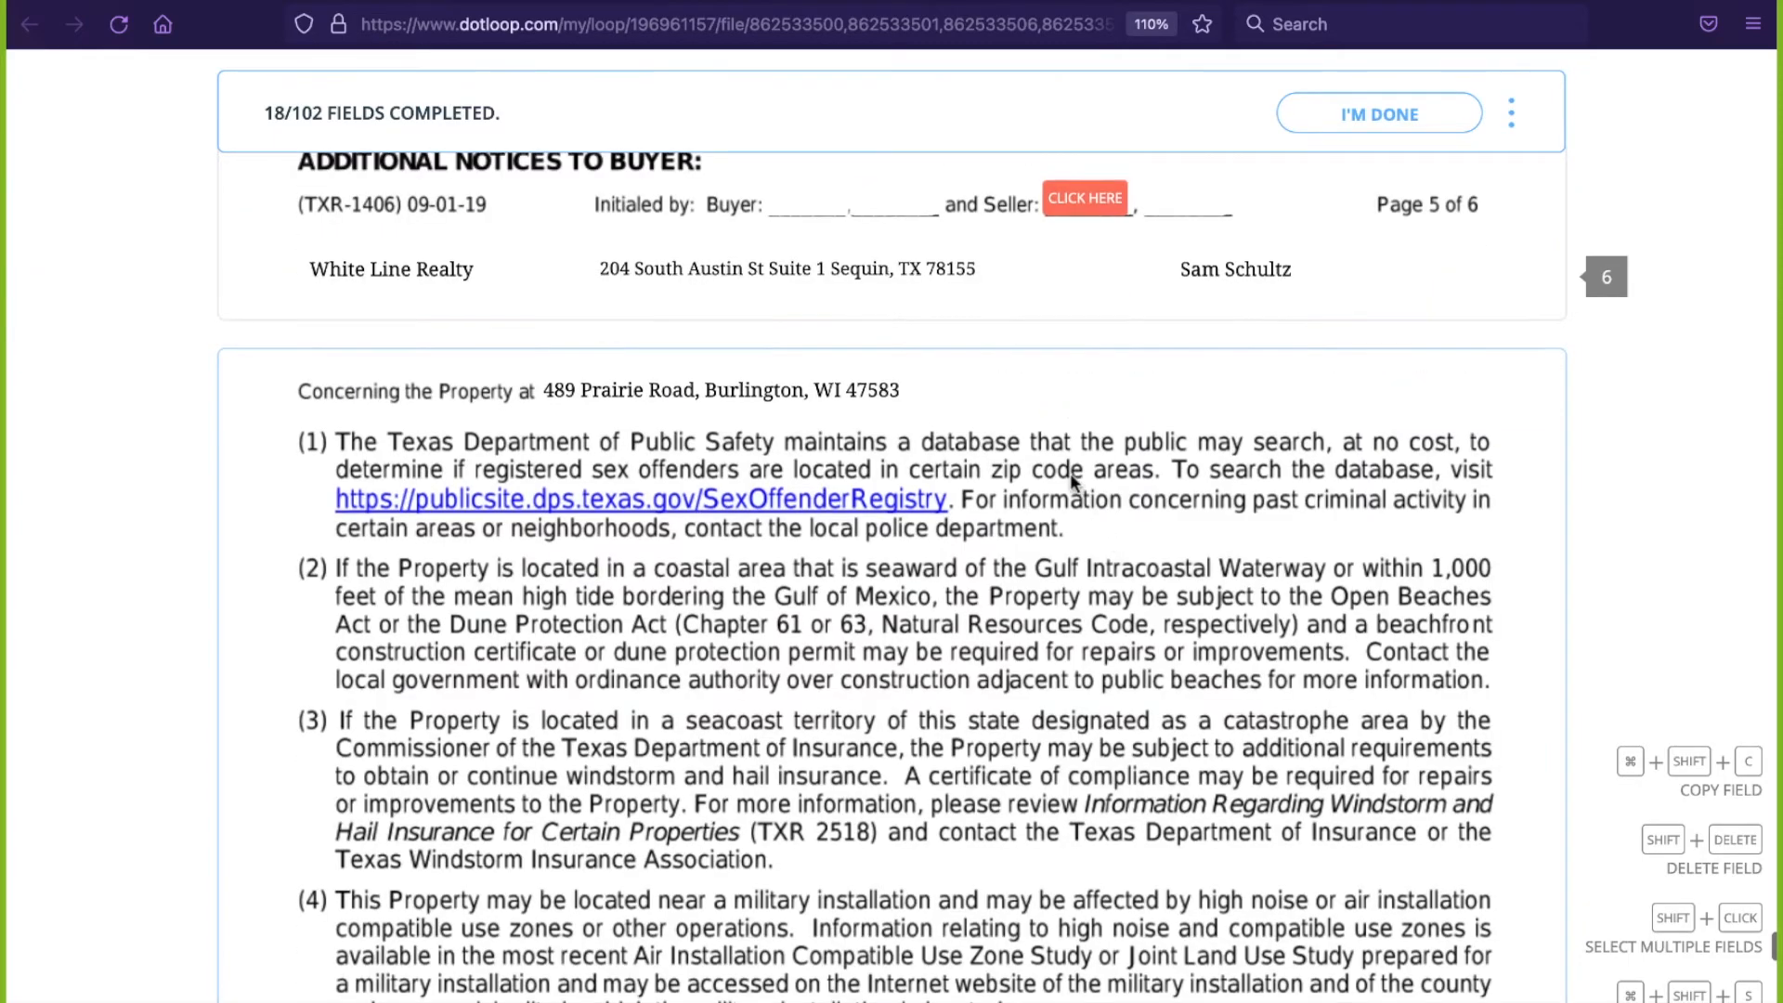
pyautogui.scroll(4, 1070, 472)
pyautogui.click(683, 268)
pyautogui.click(1084, 609)
pyautogui.scroll(-10, 1090, 613)
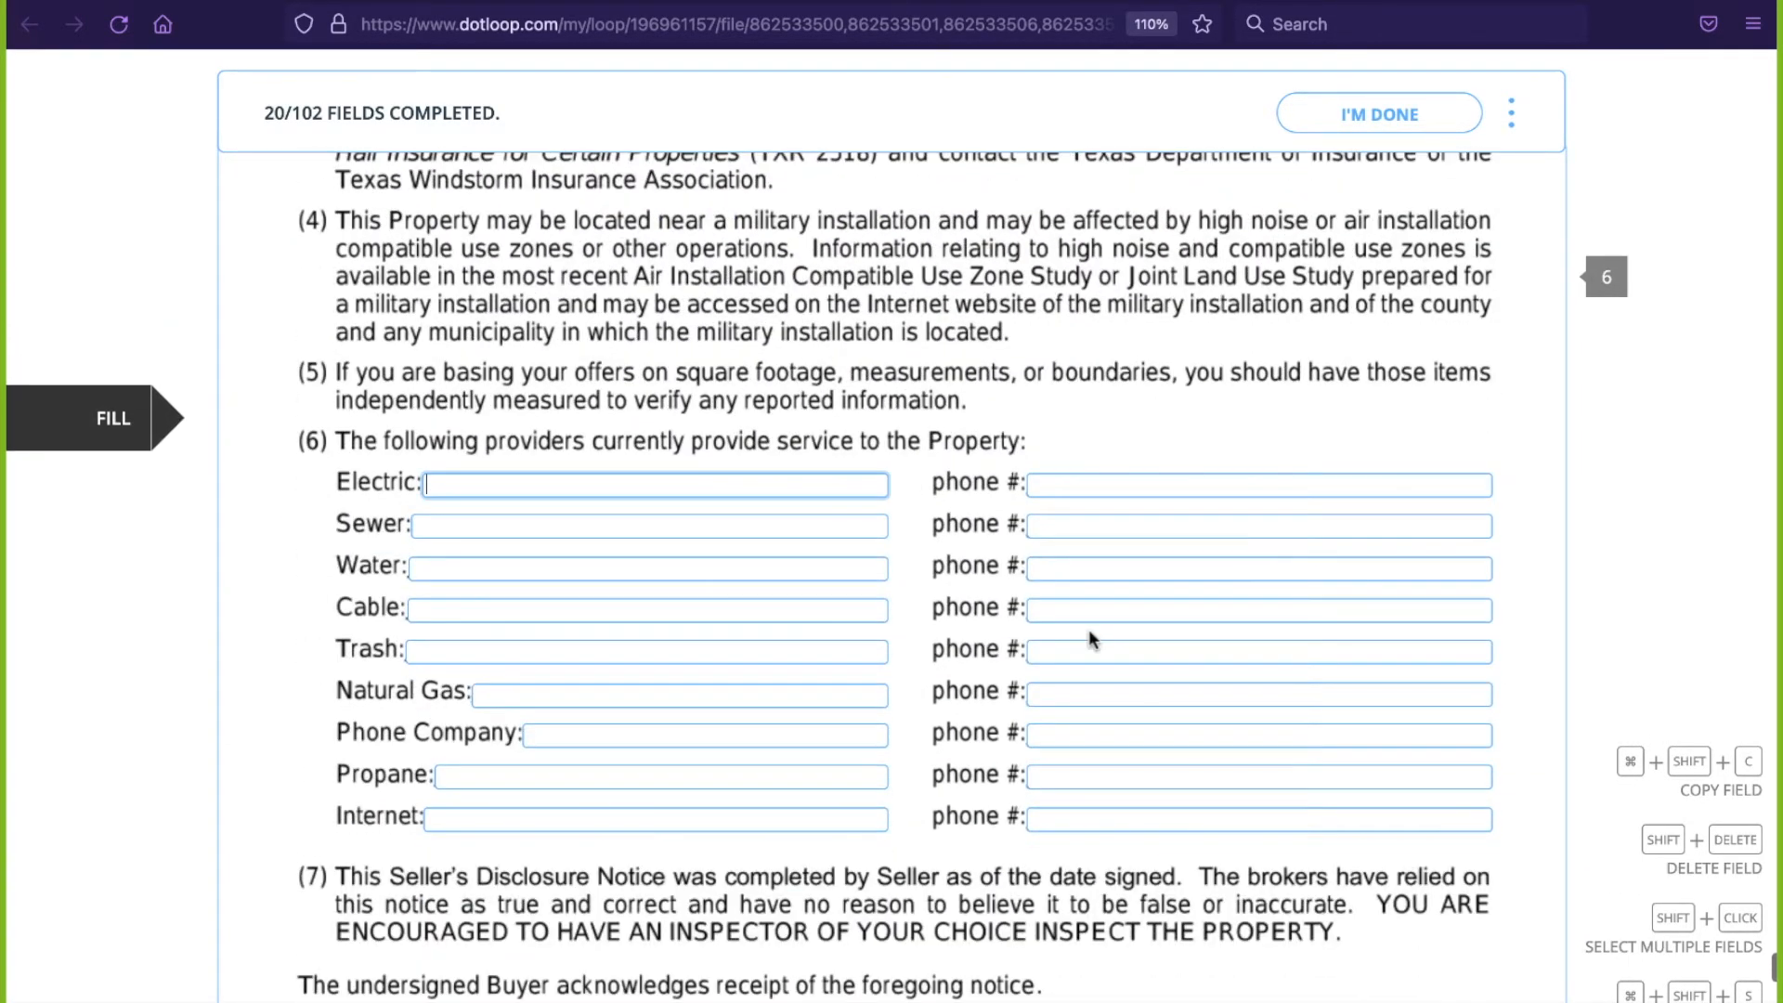
pyautogui.click(1090, 647)
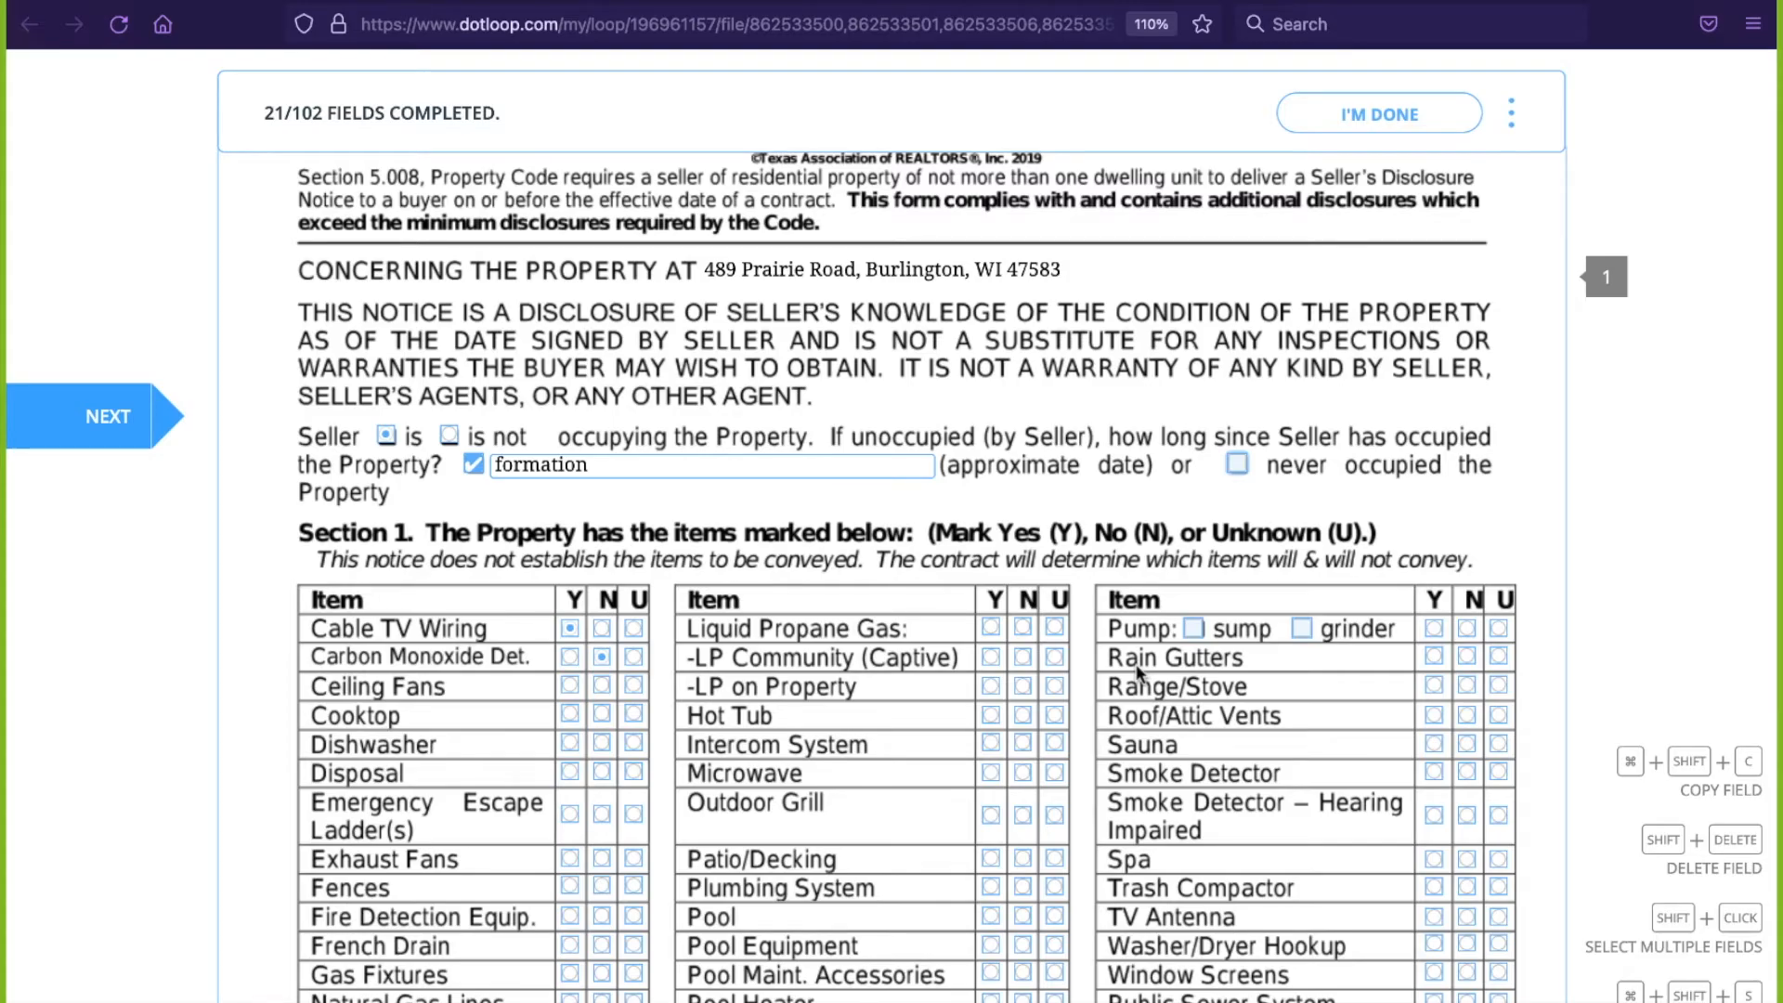
pyautogui.scroll(-20, 1145, 666)
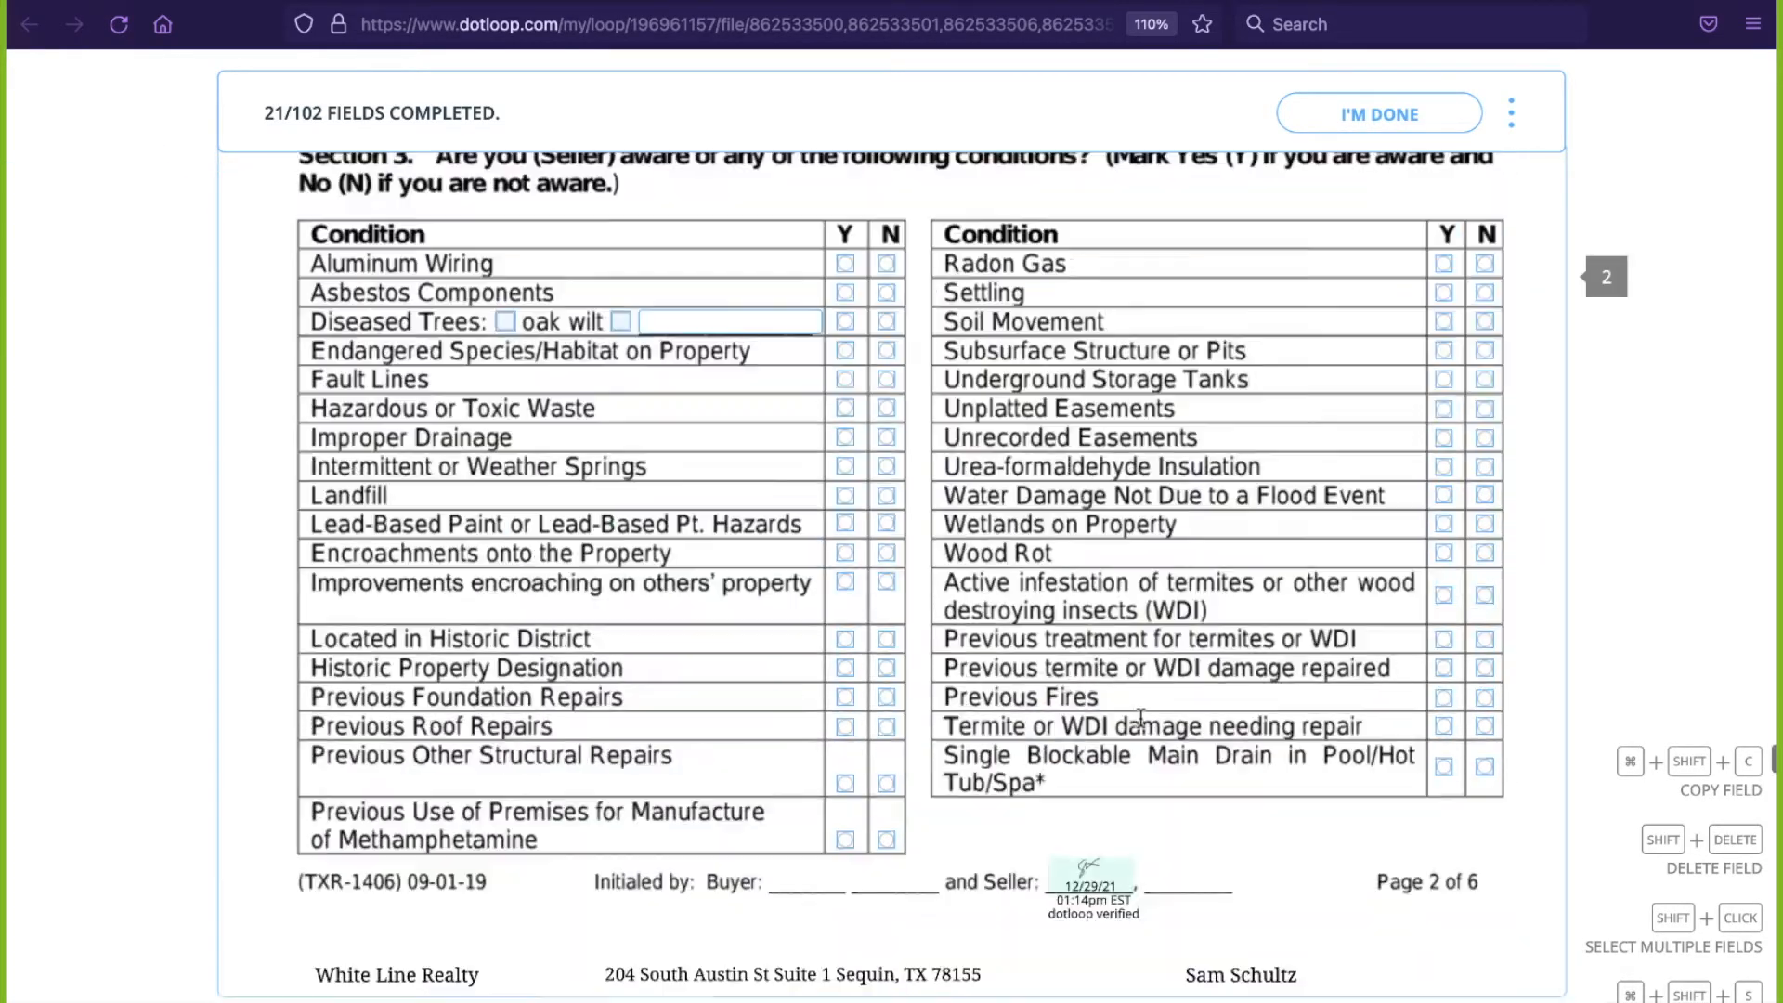
pyautogui.scroll(-20, 1141, 722)
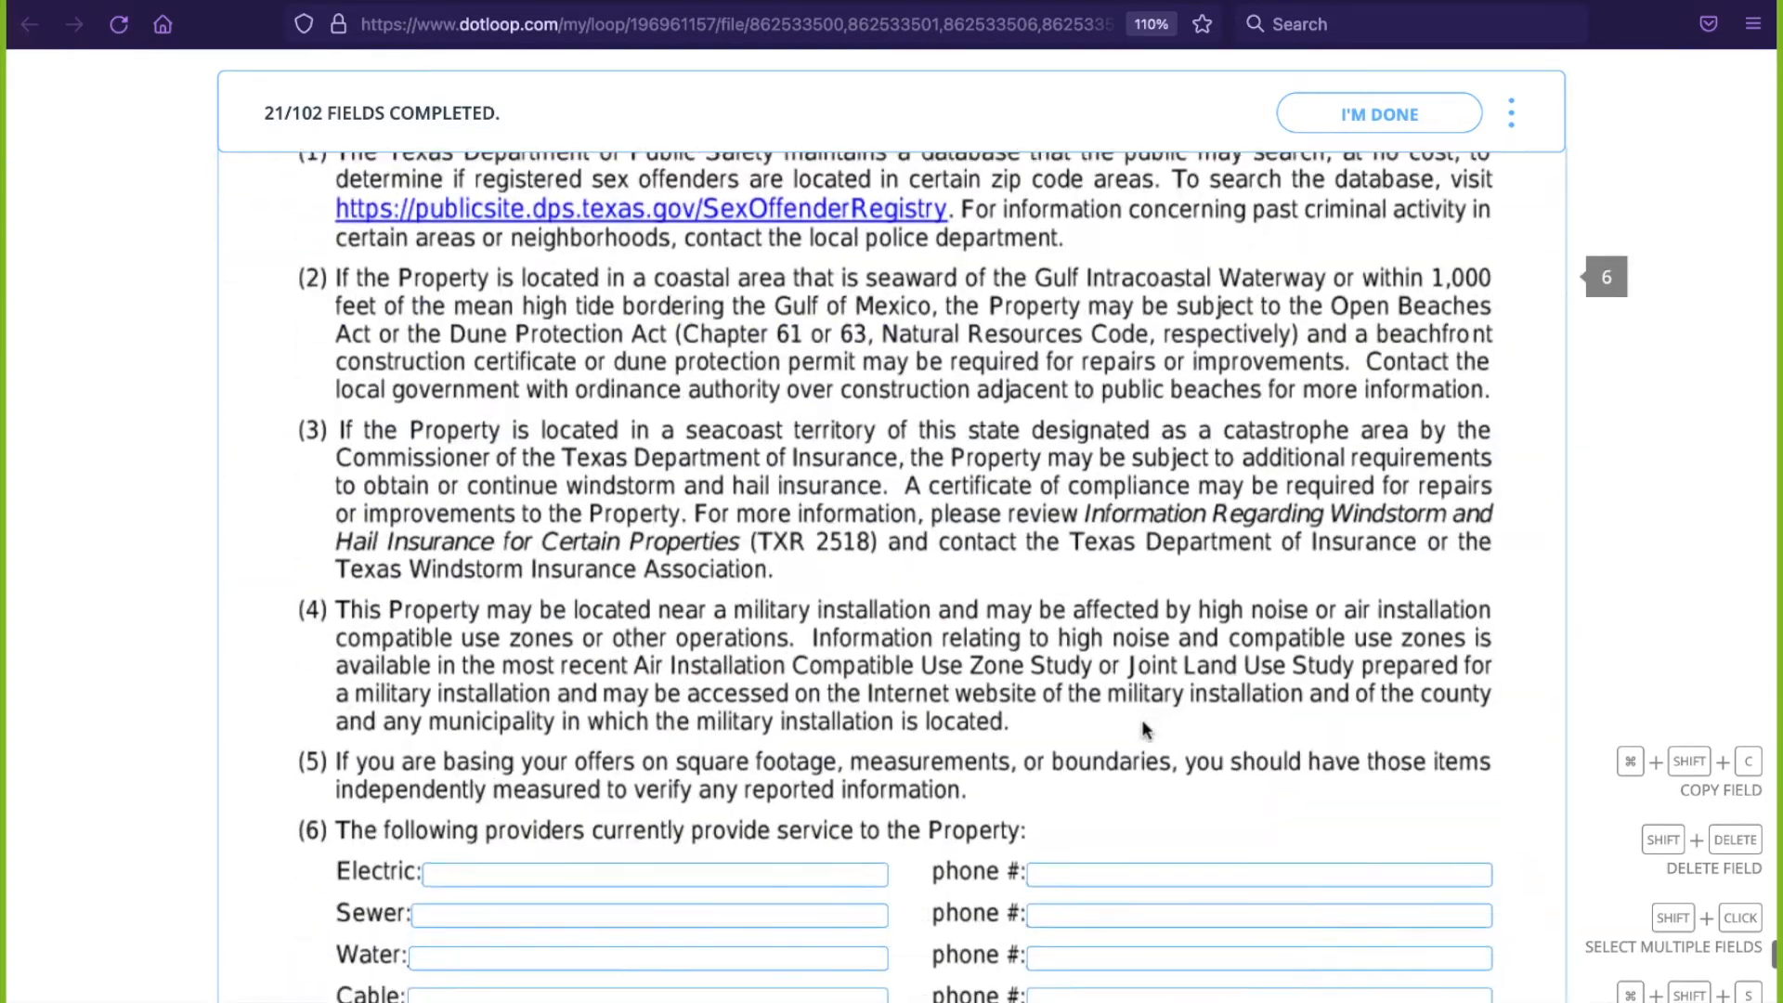
pyautogui.scroll(-15, 1144, 729)
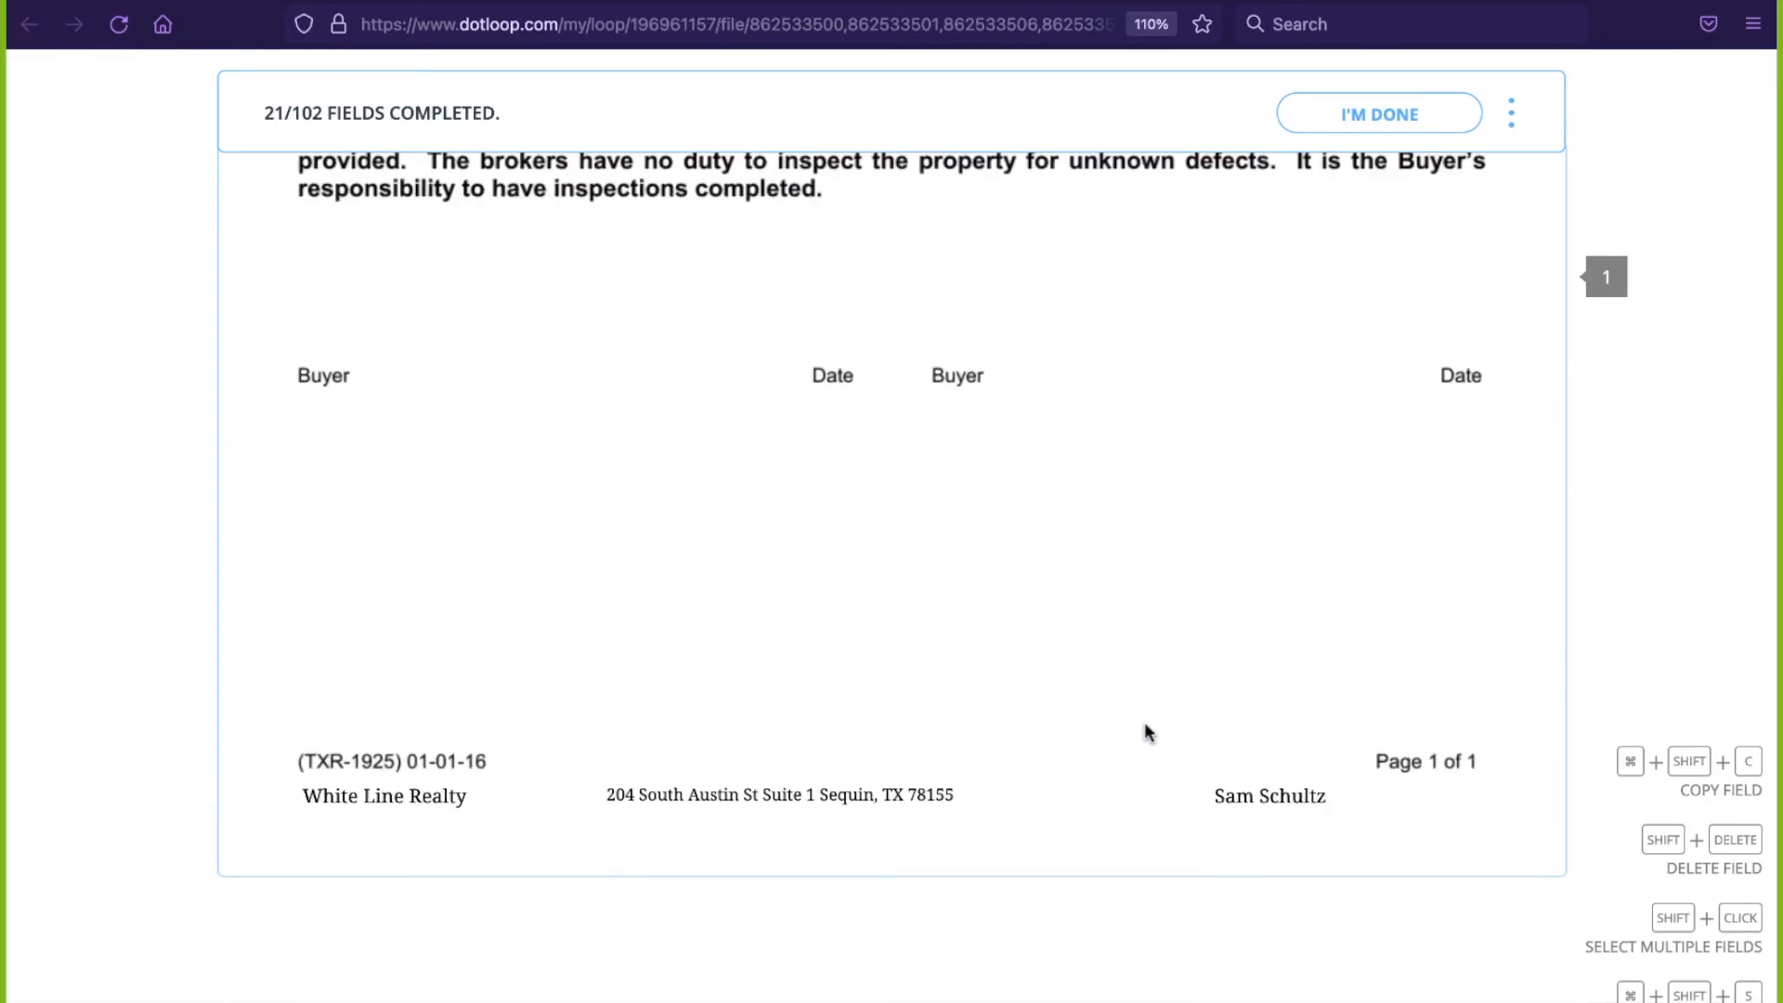
pyautogui.scroll(5, 1147, 733)
pyautogui.scroll(5, 1145, 726)
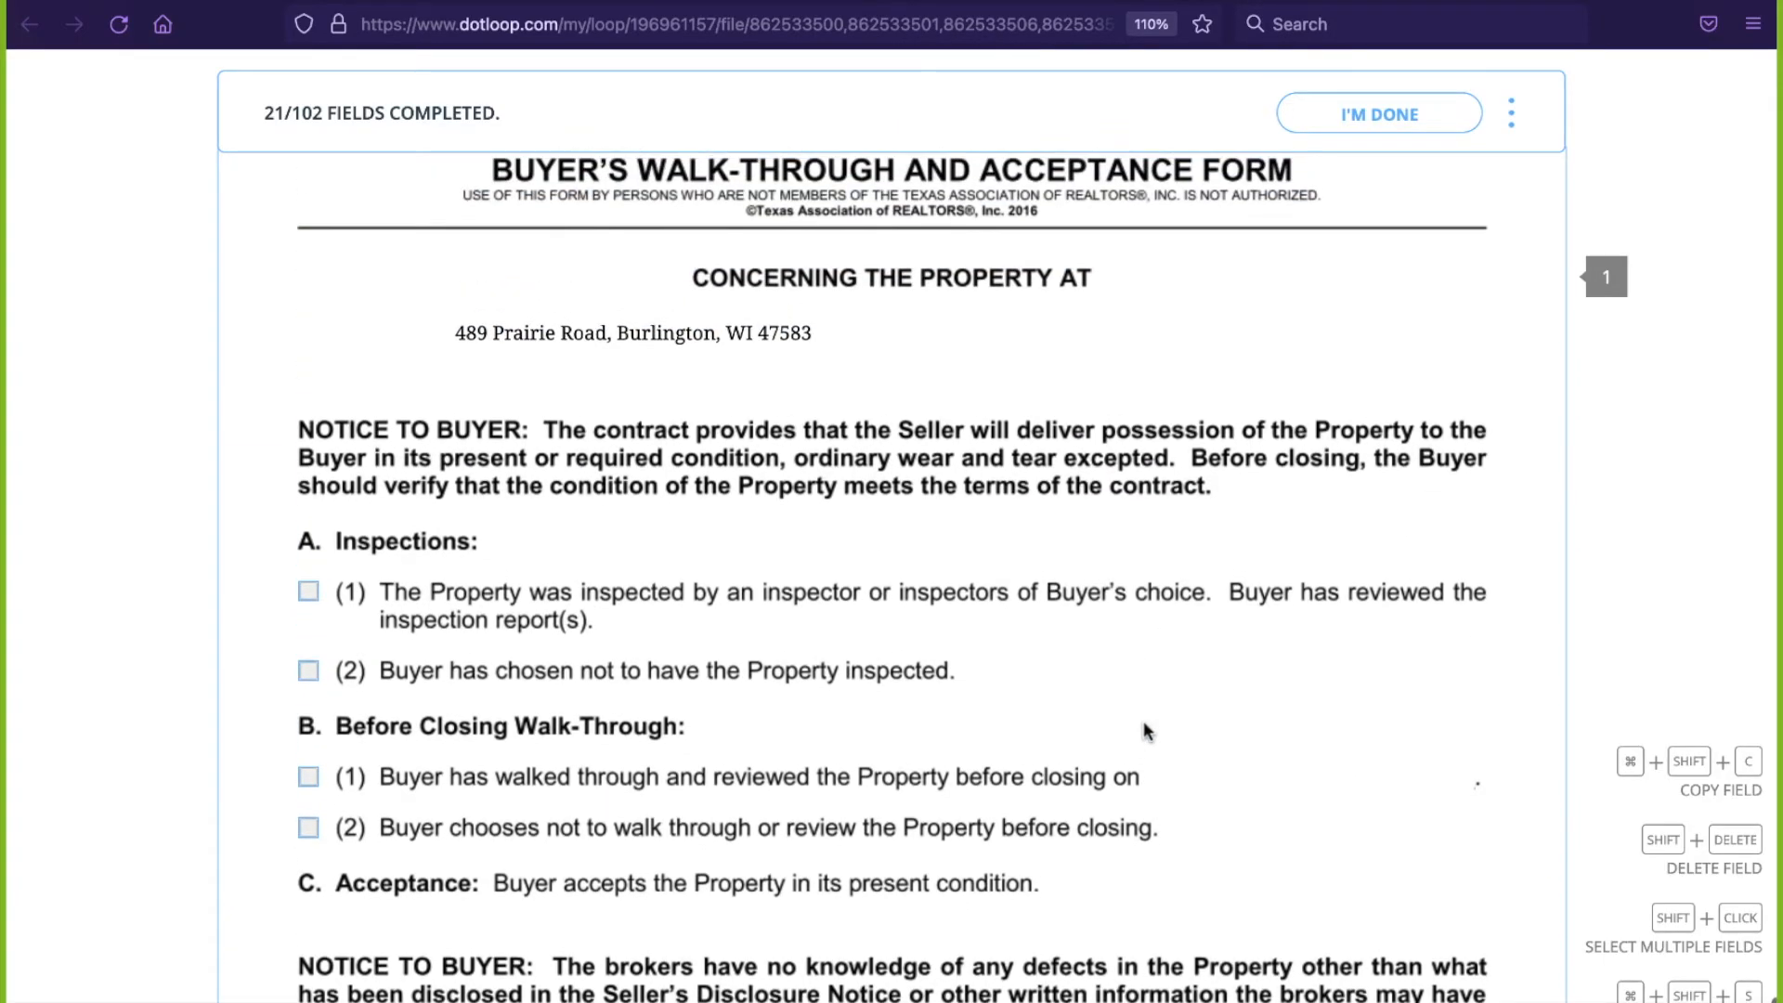
pyautogui.scroll(2, 1149, 729)
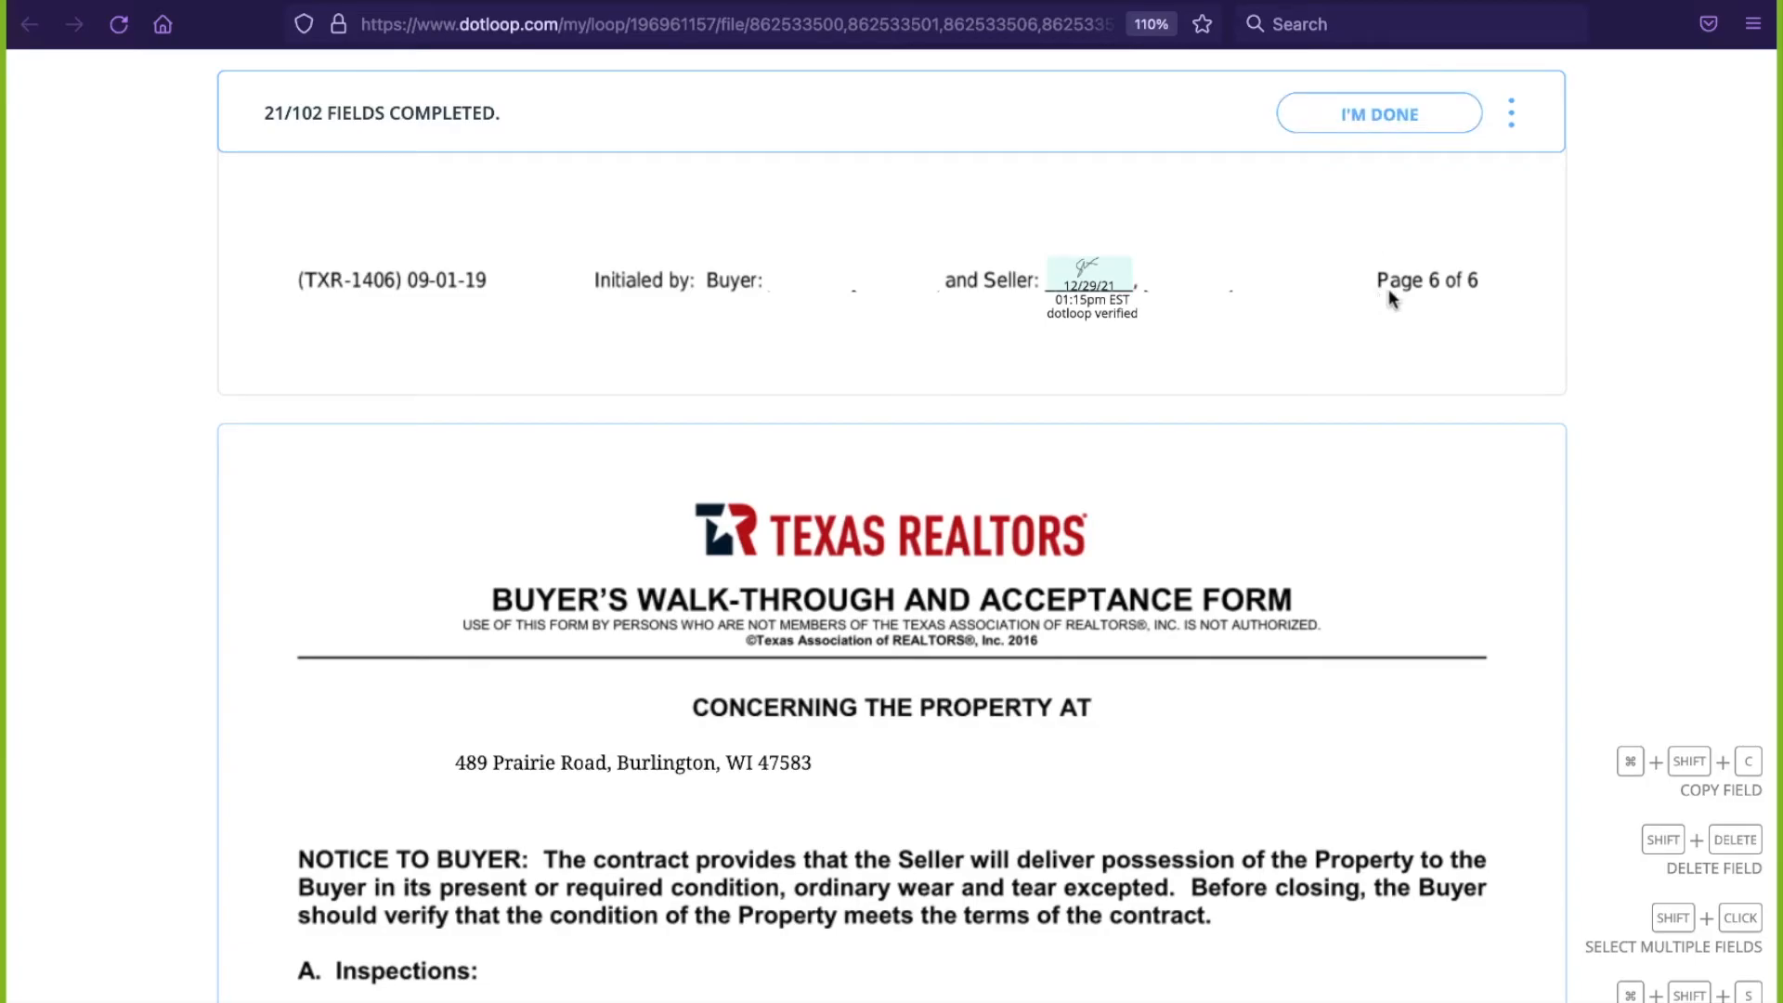
# - Finish signing with I'M DONE, dismiss the saved-logins suggestions, and select the signup New Password field
pyautogui.click(1407, 128)
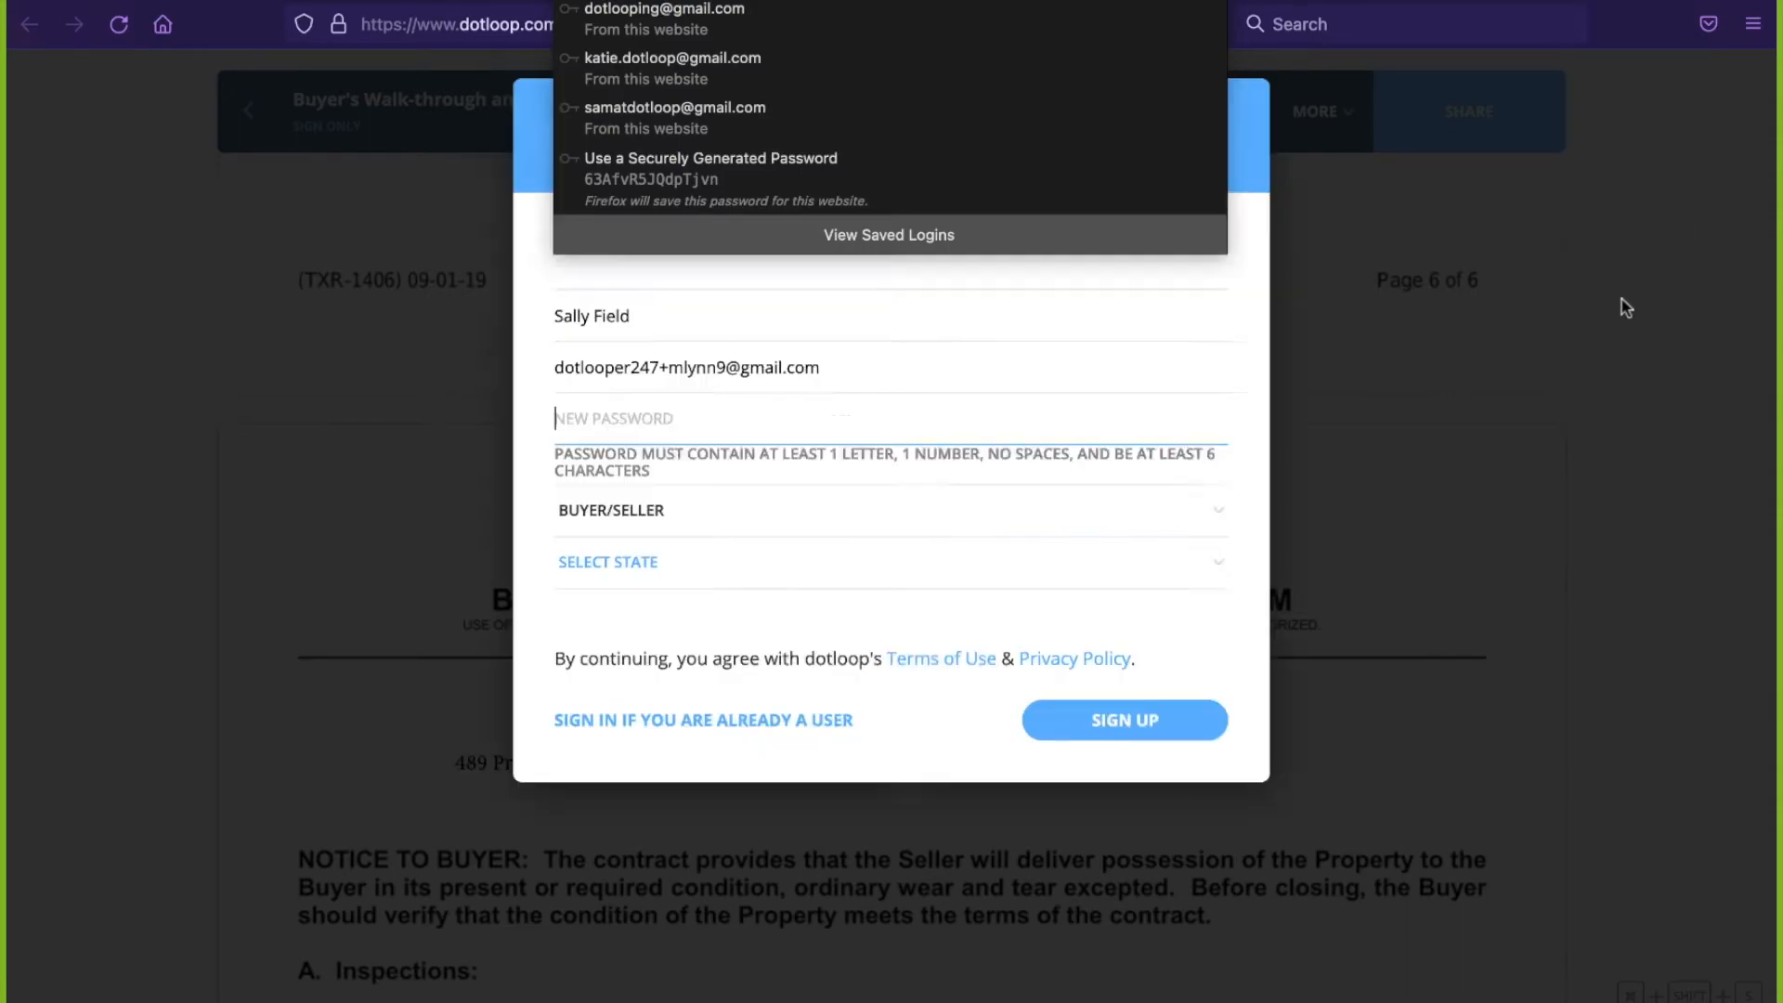
pyautogui.click(1084, 368)
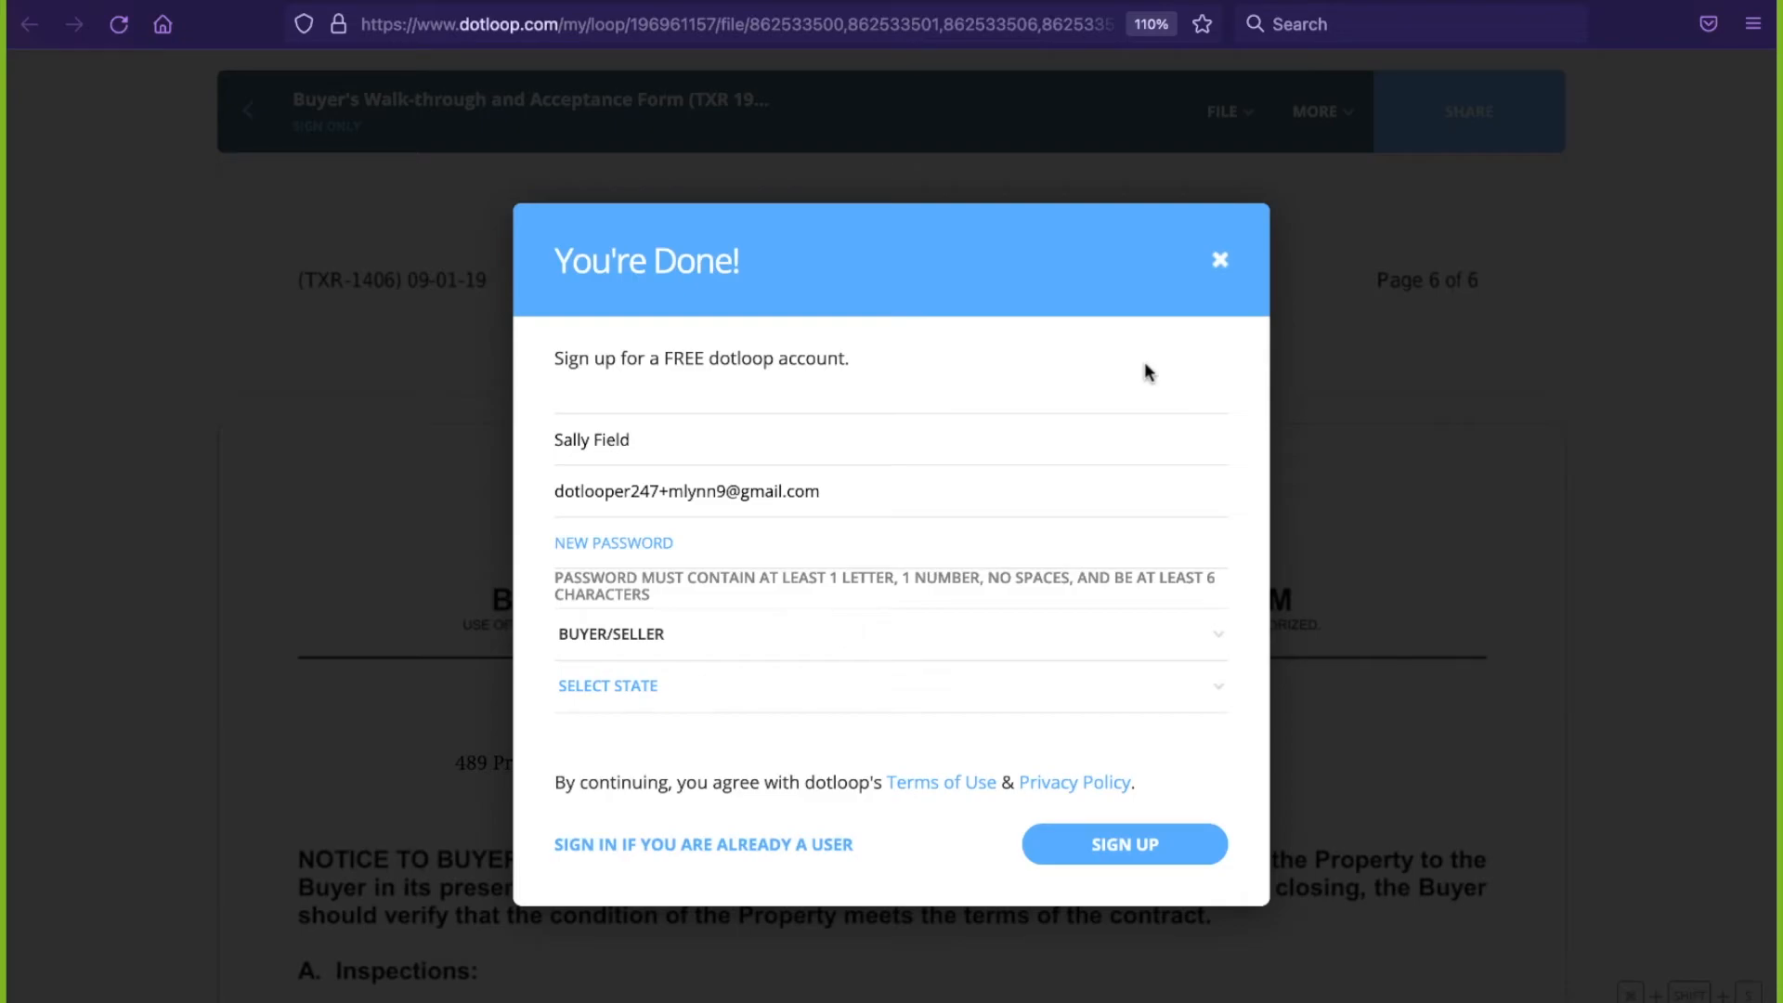
pyautogui.click(1044, 555)
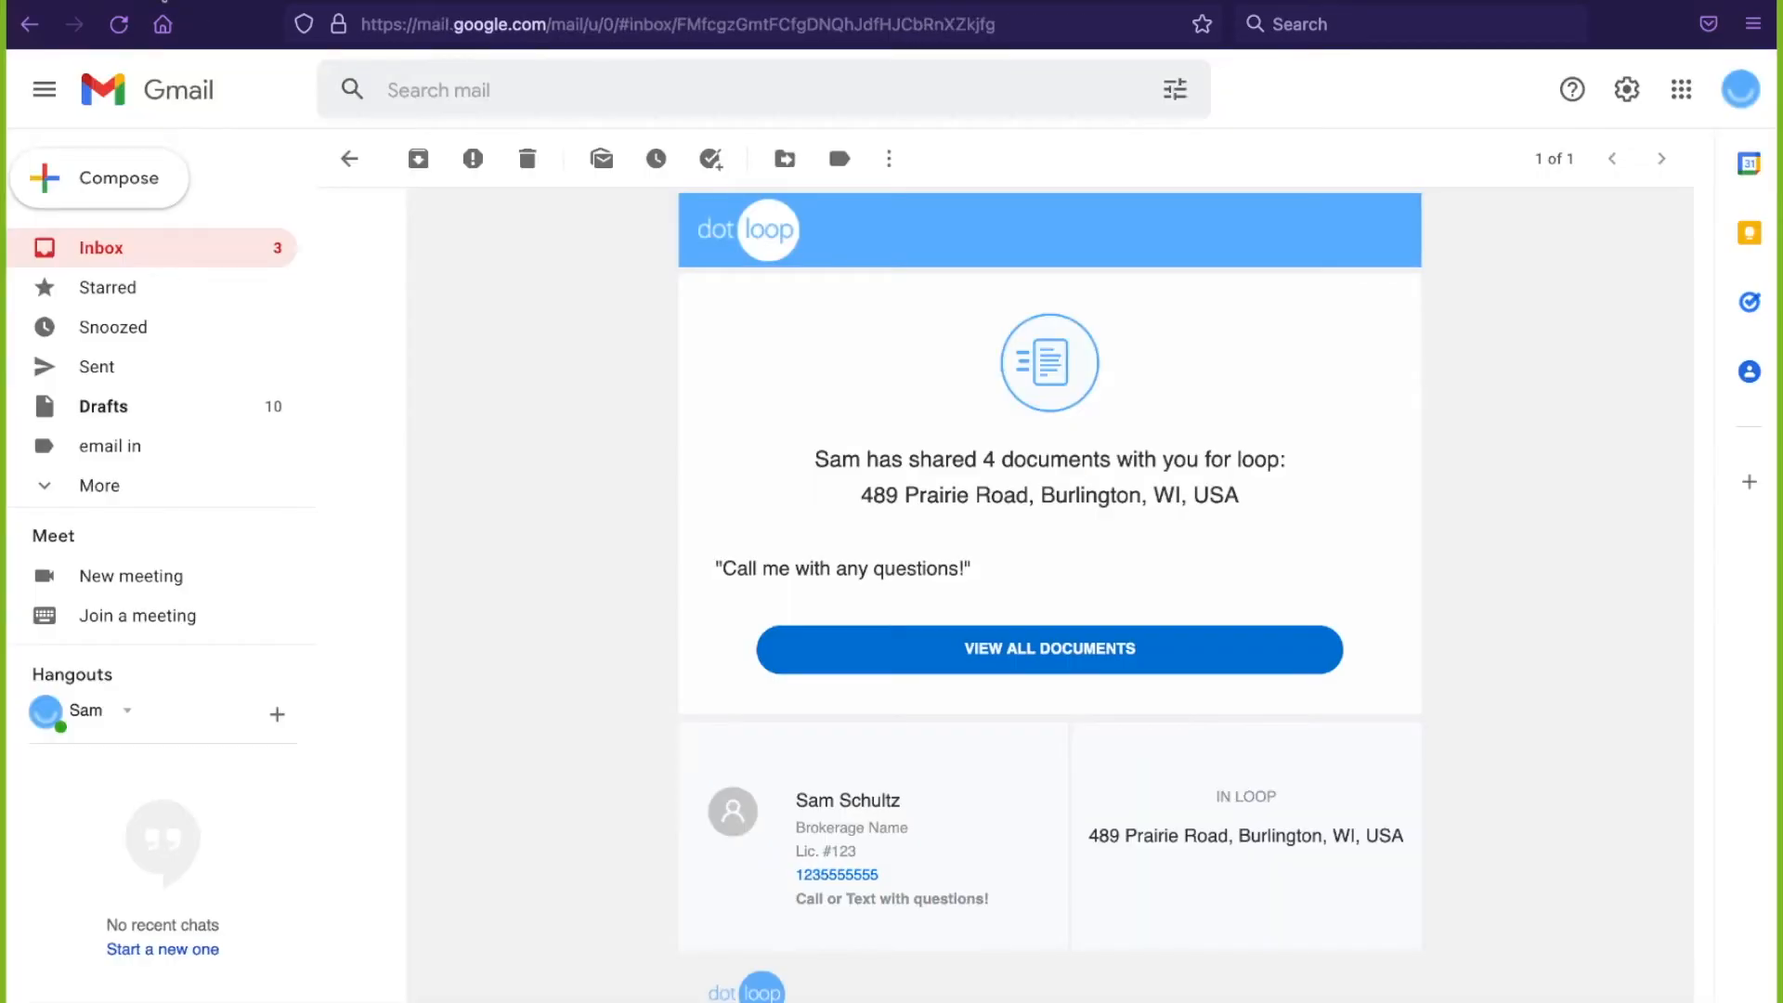
# - Go back to the Gmail inbox, then switch to dotloop and reload the Training Loop documents
pyautogui.click(349, 159)
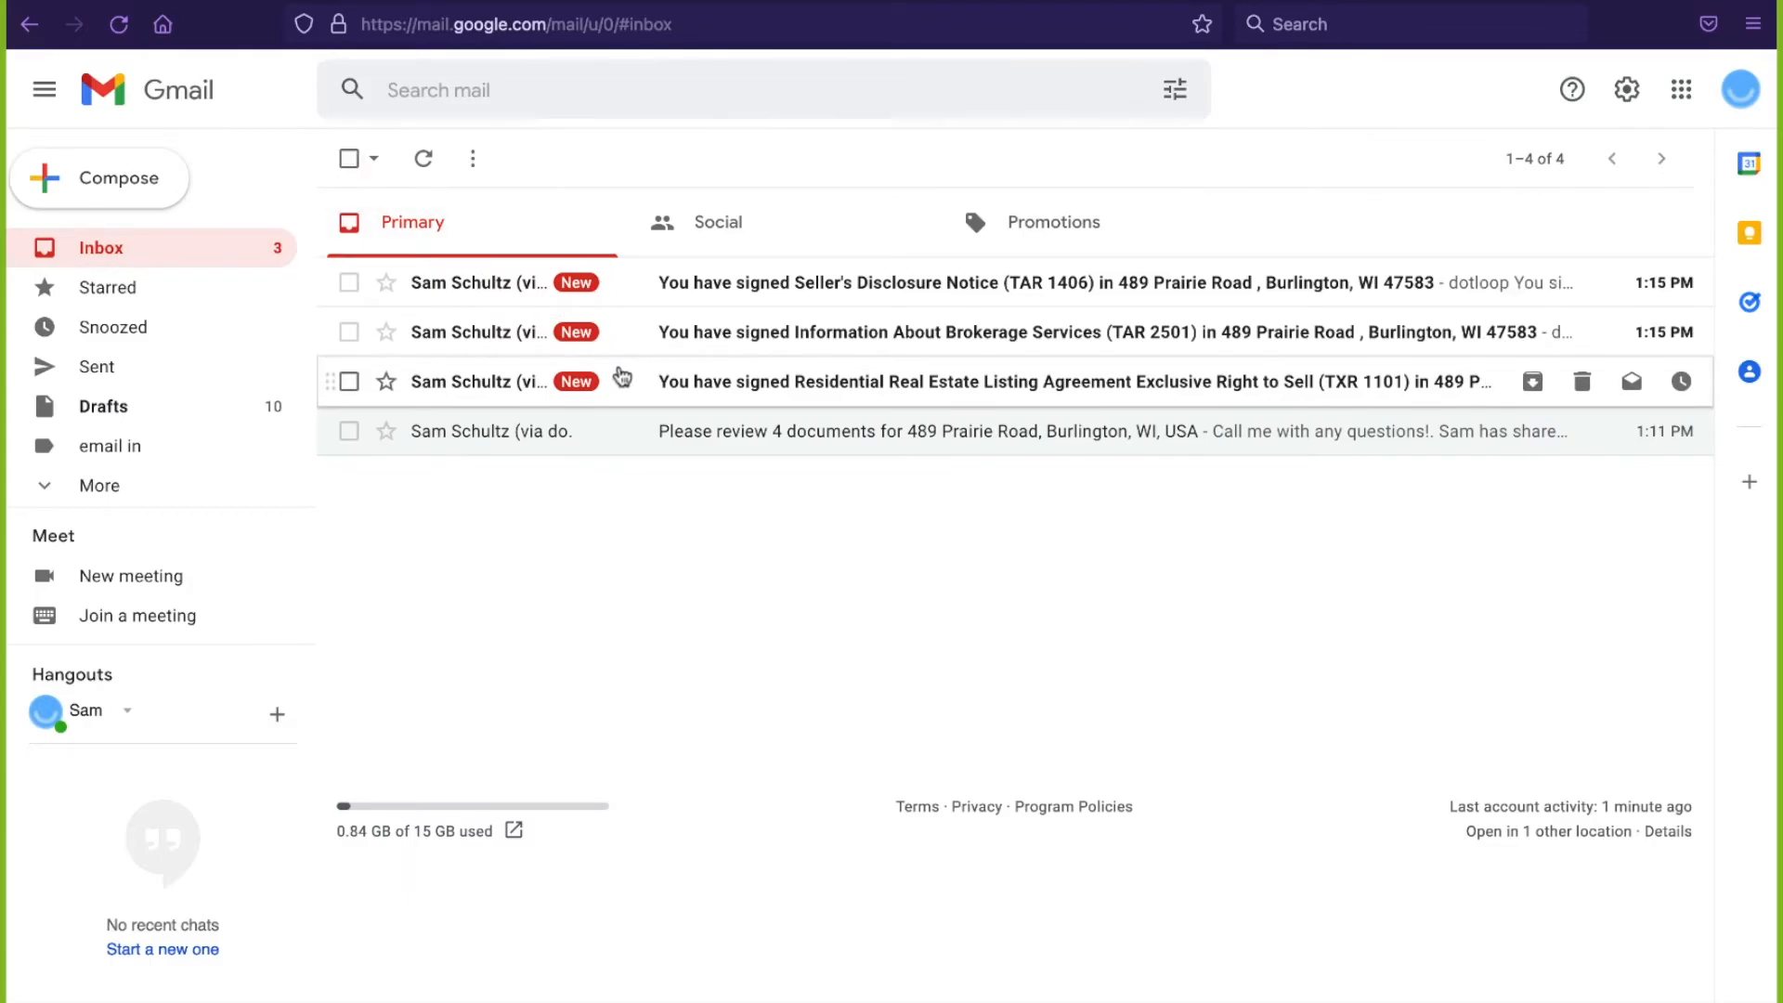
pyautogui.hotkey('ctrl', 'Left')
pyautogui.click(106, 20)
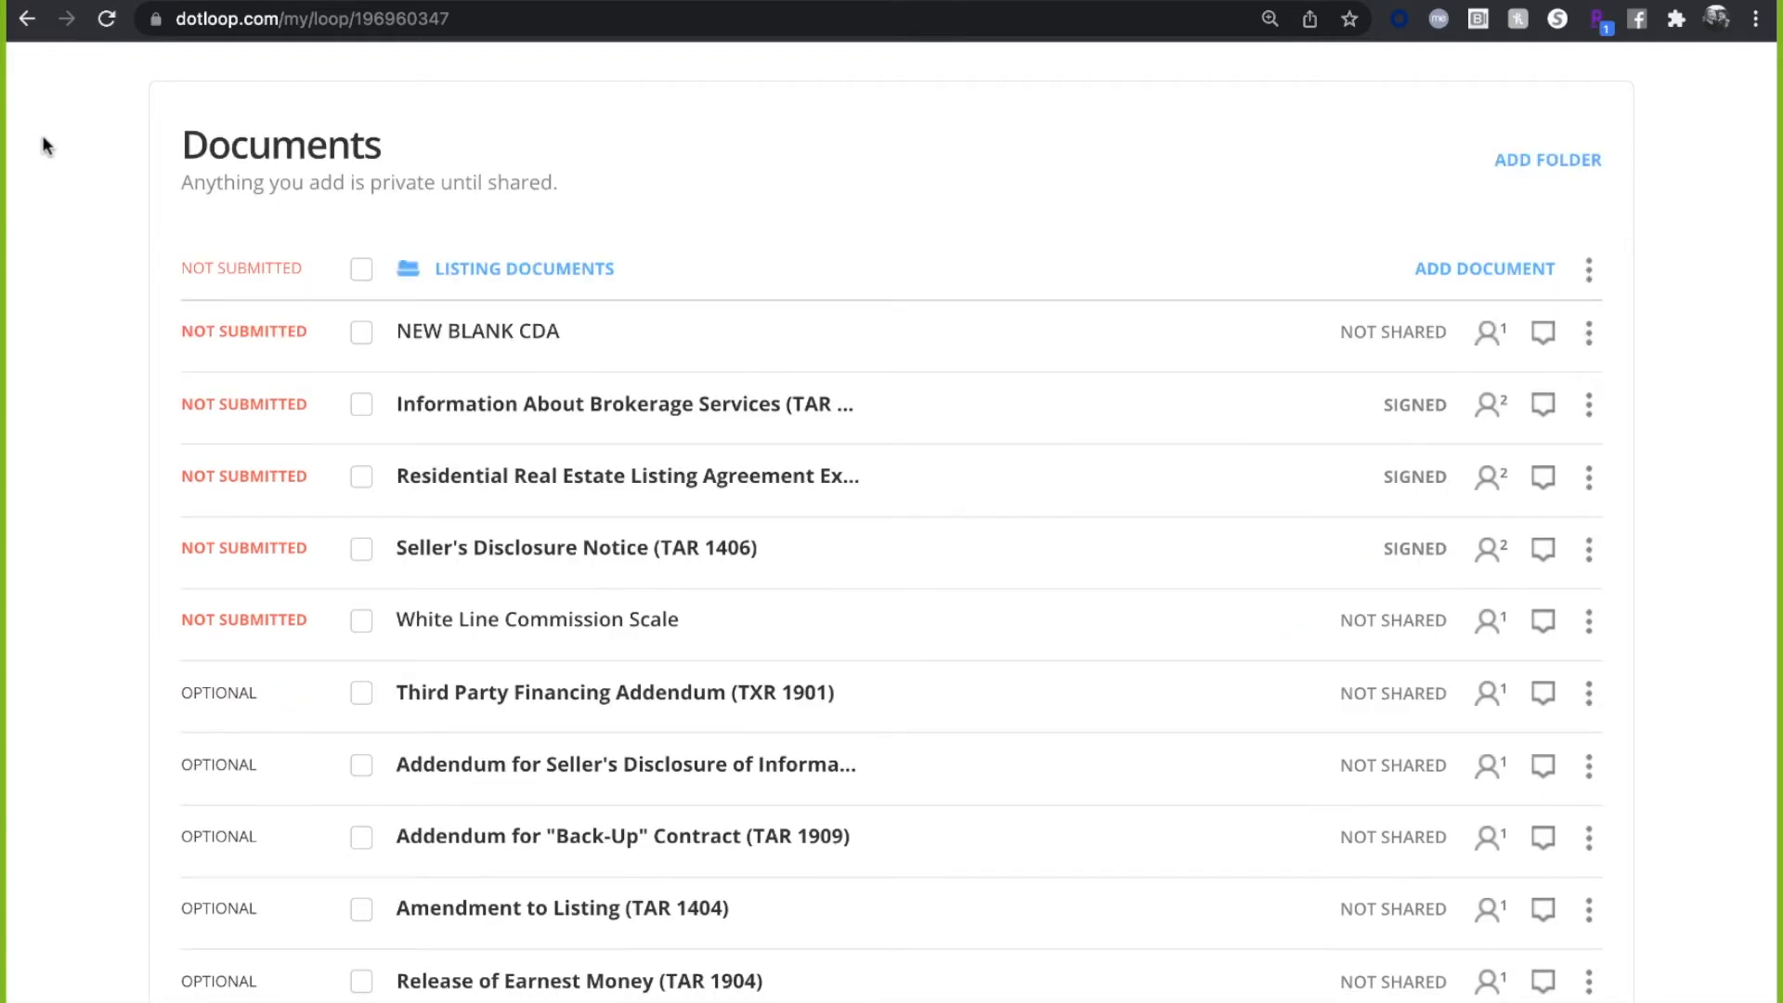
# - Scroll through the Listing Documents folder, then switch to the Gmail inbox
pyautogui.scroll(-3, 1166, 525)
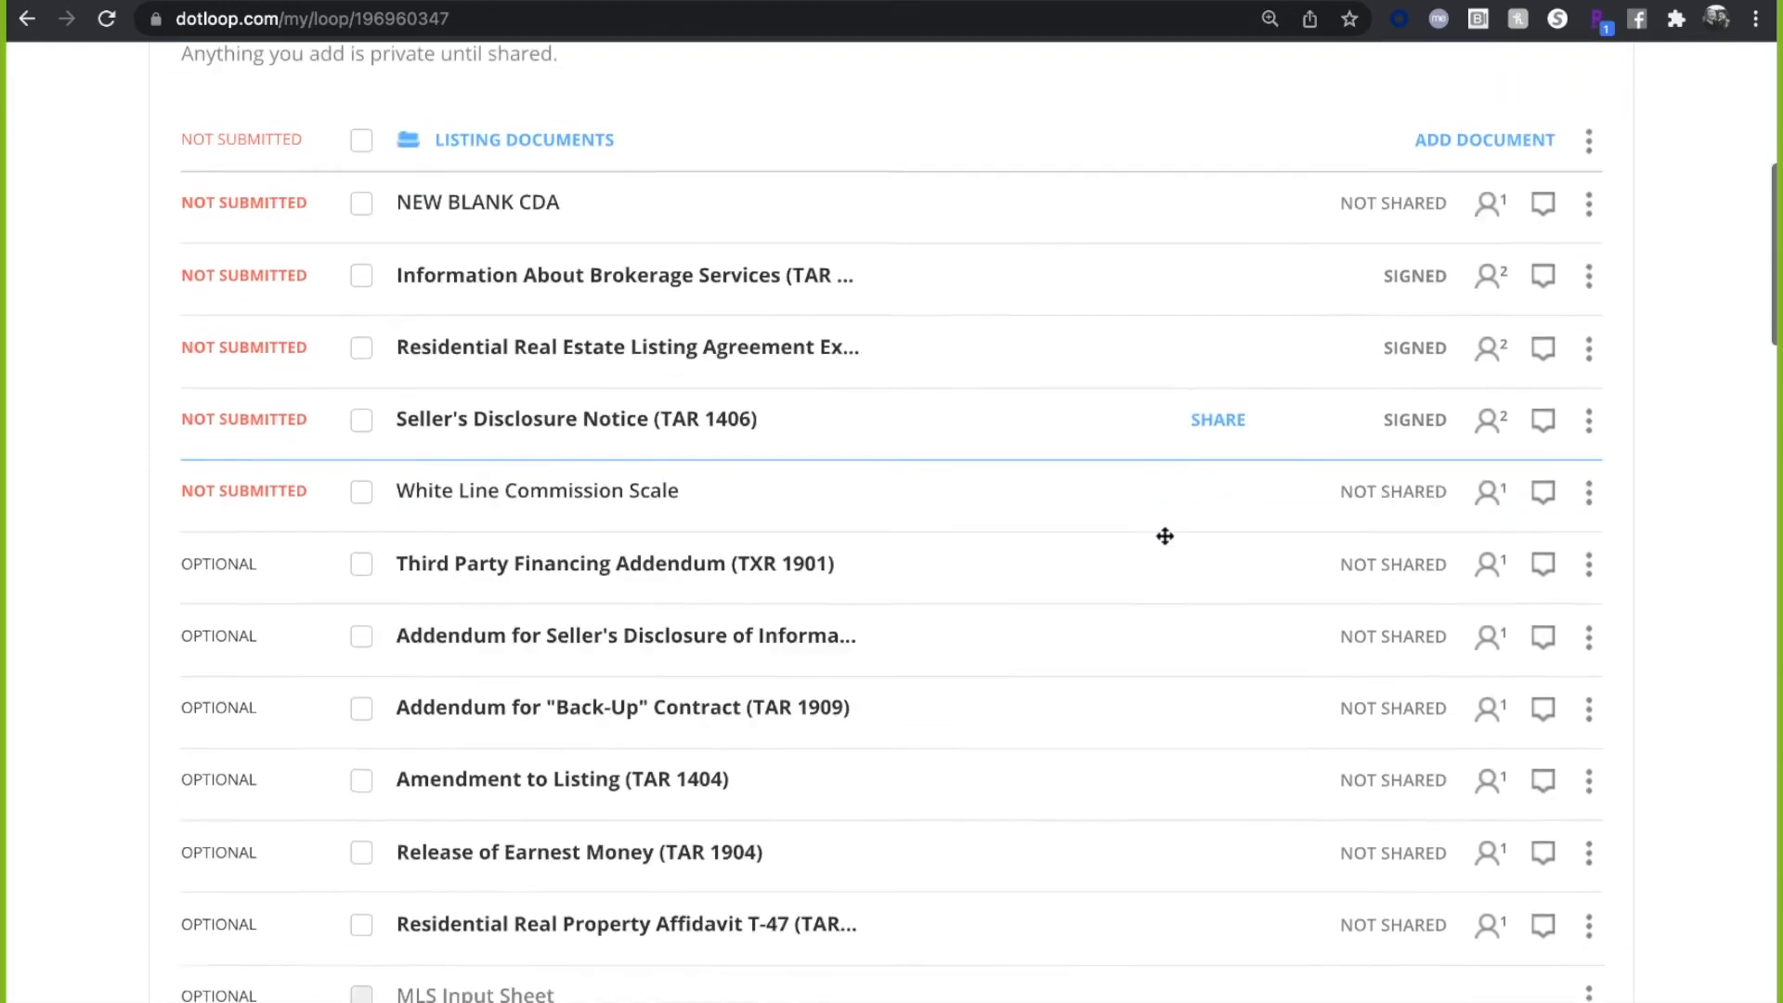
pyautogui.scroll(-5, 1165, 535)
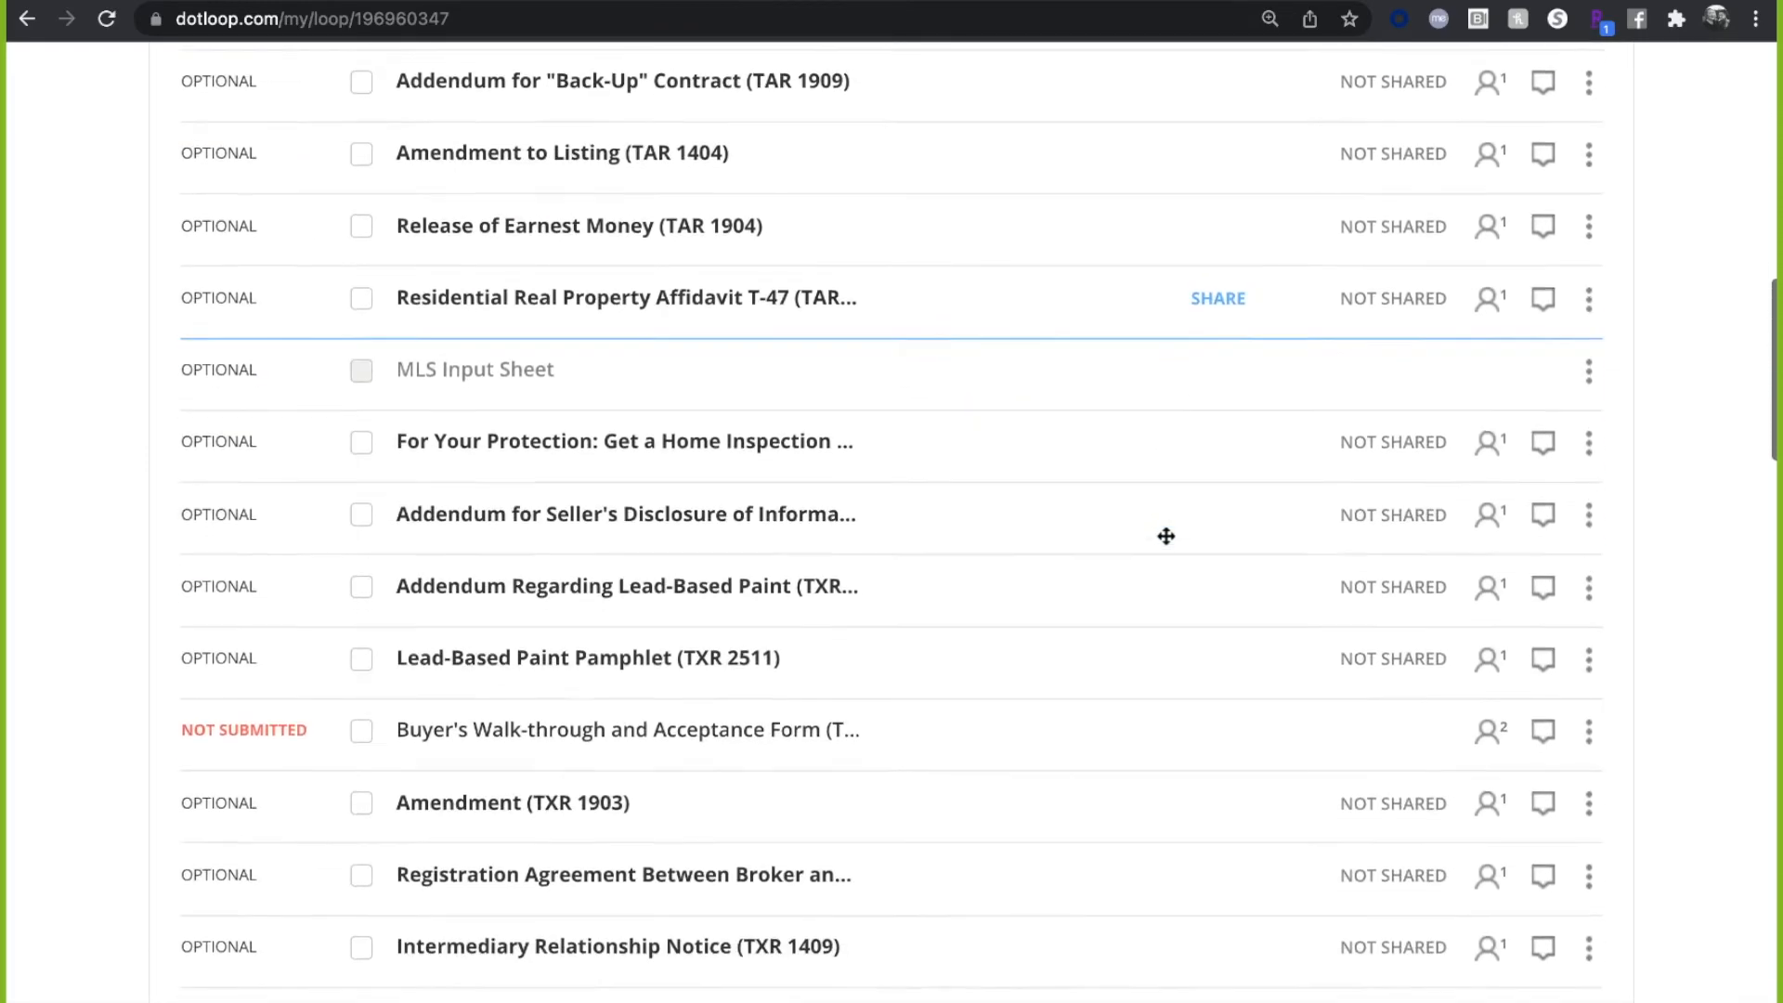
pyautogui.scroll(12, 1164, 532)
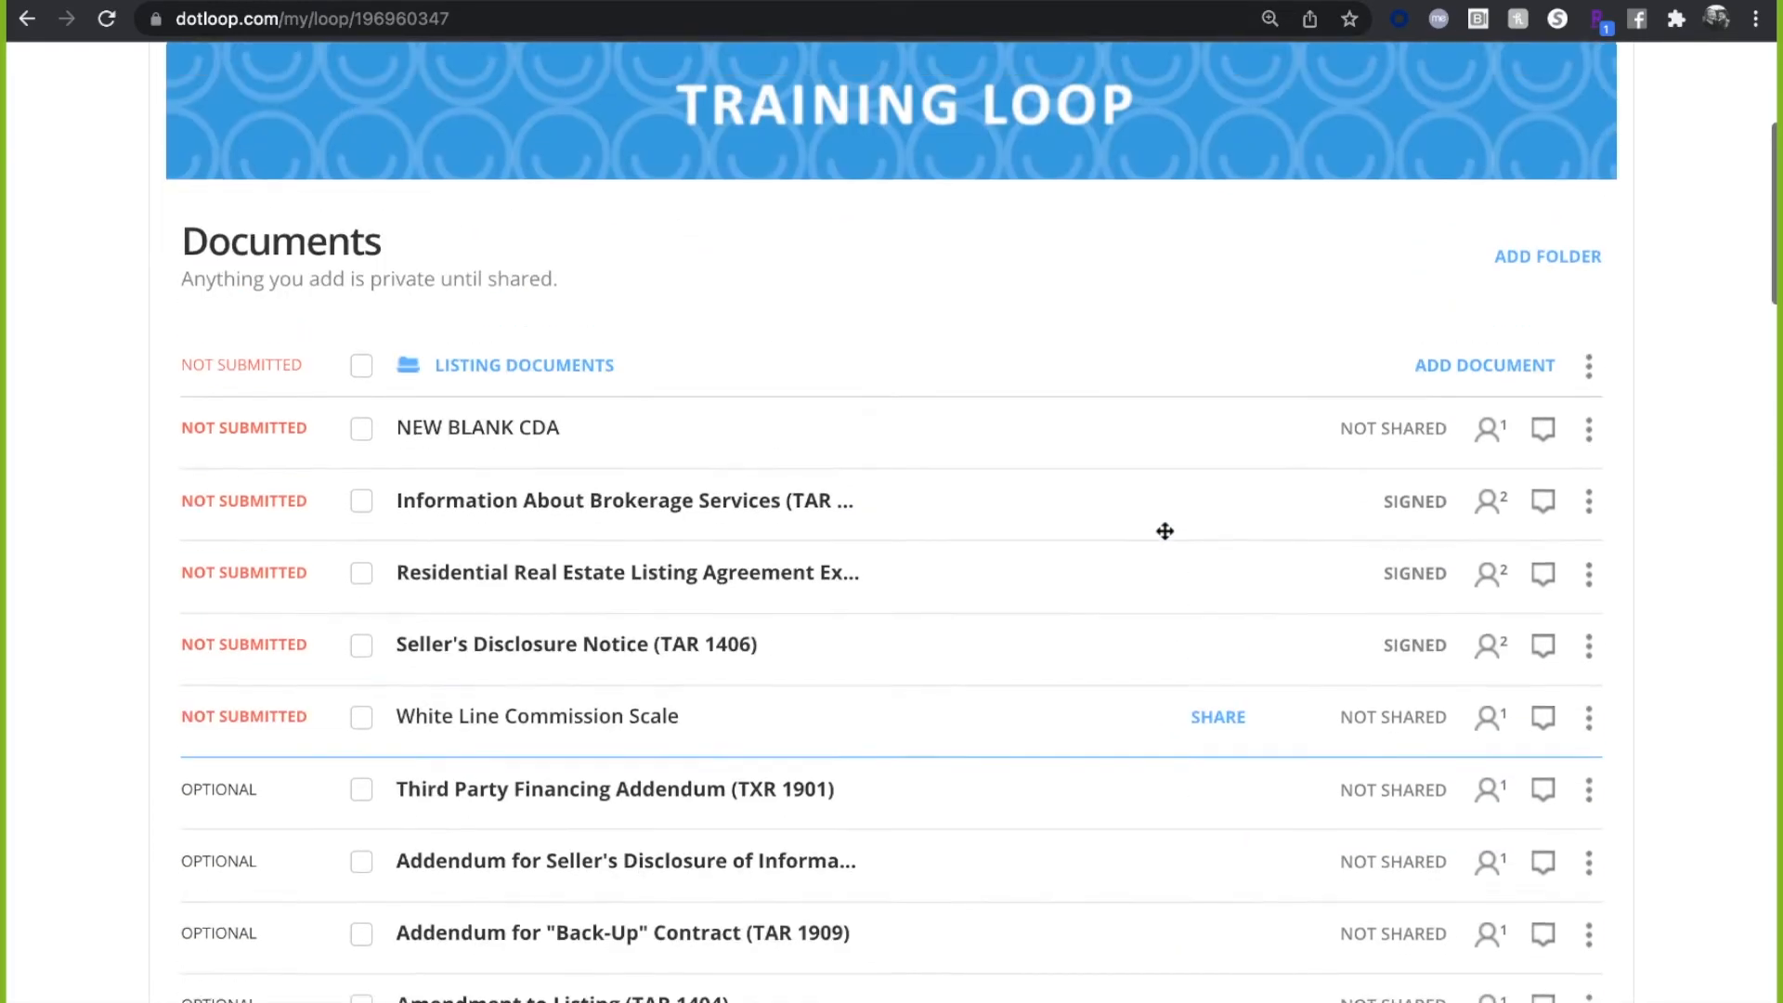
pyautogui.hotkey('ctrl', 'Right')
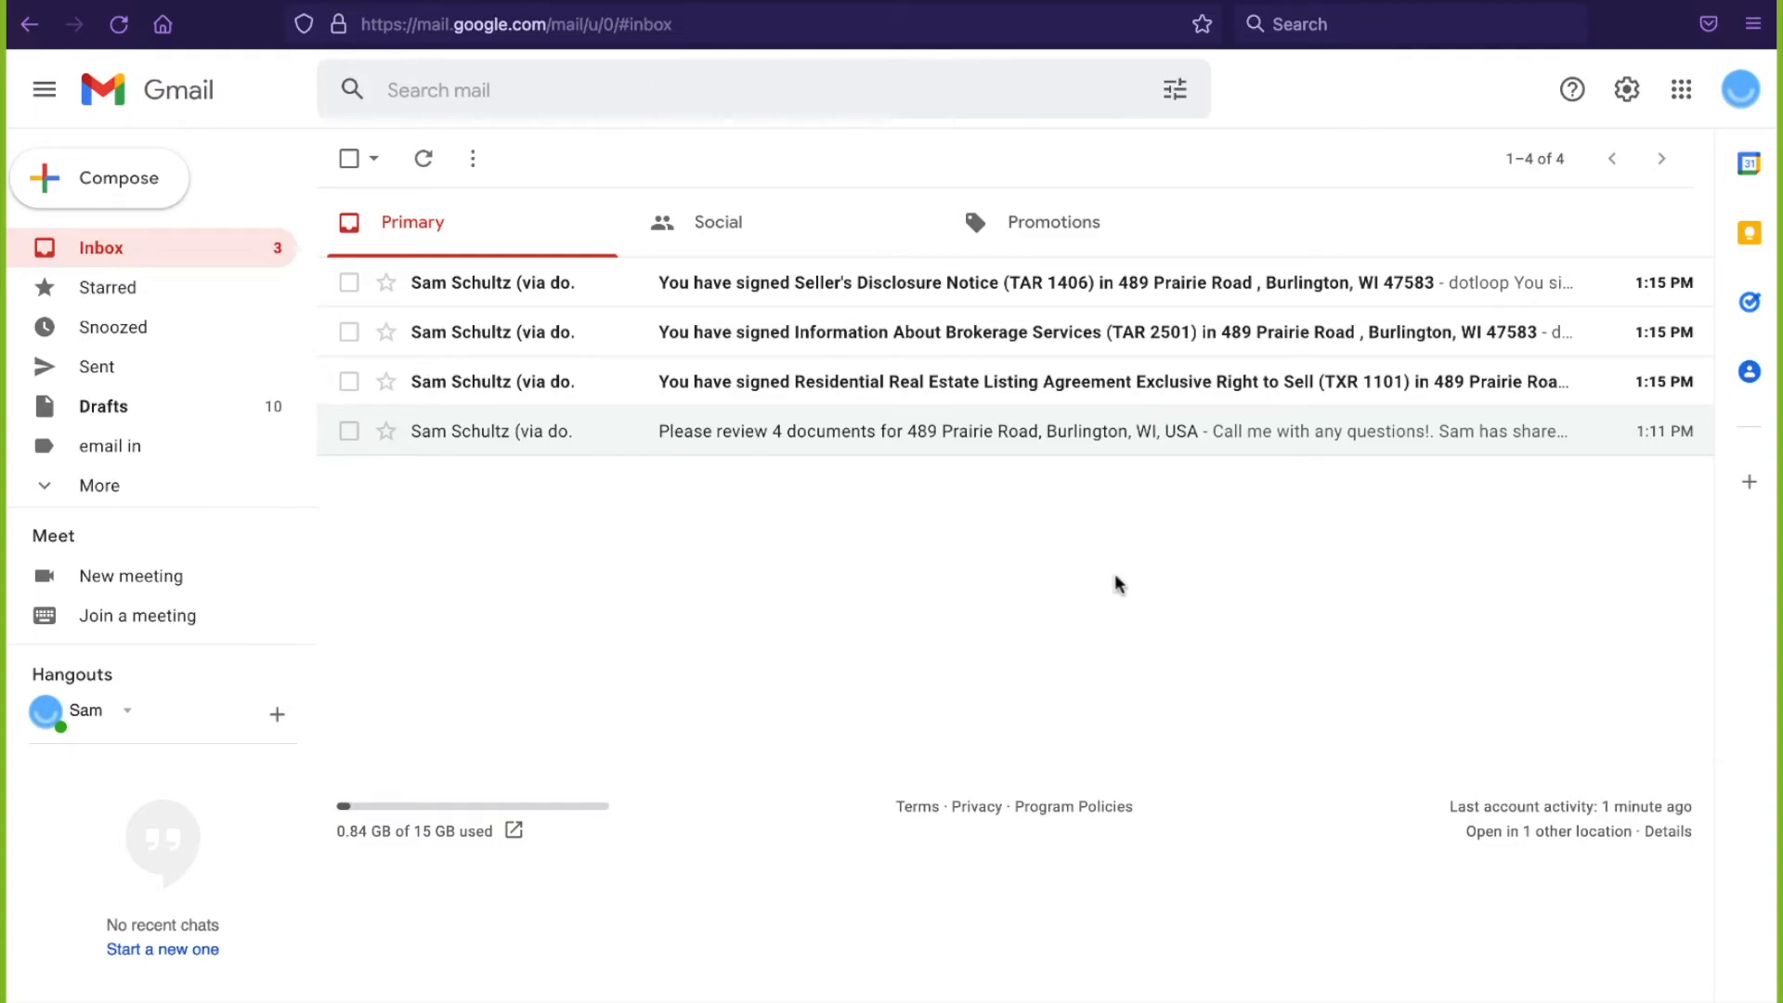
pyautogui.click(956, 444)
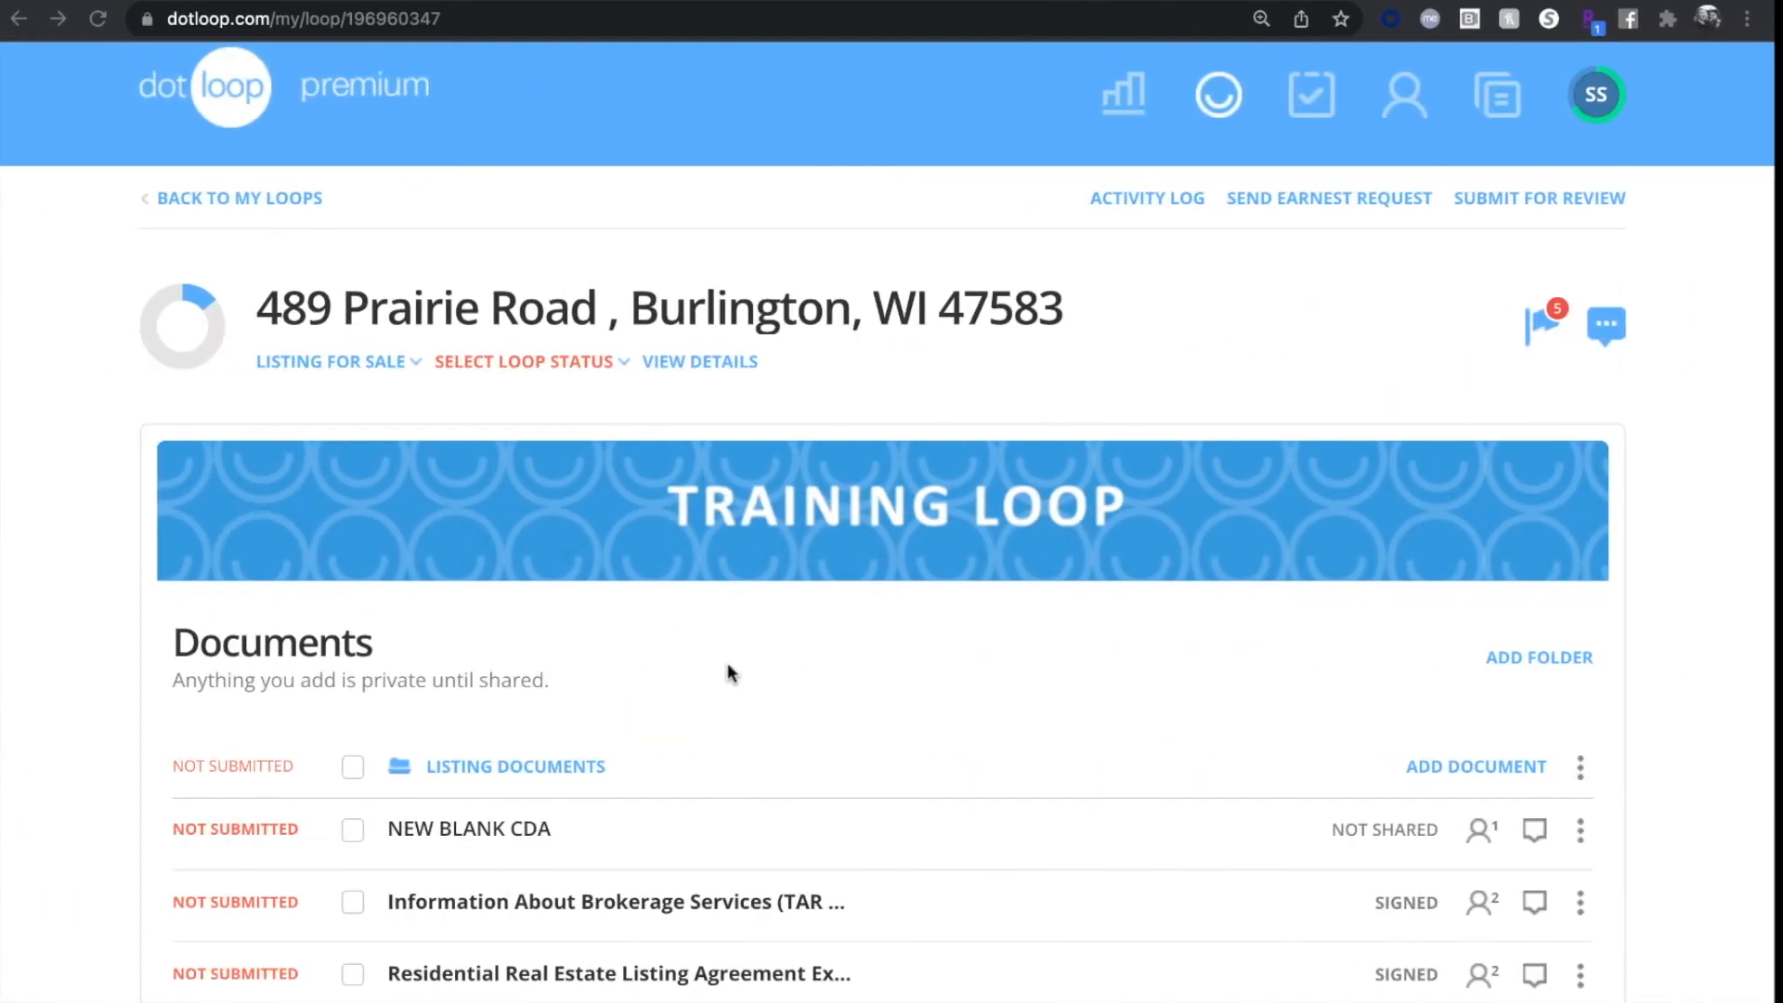
pyautogui.scroll(-3, 768, 661)
pyautogui.scroll(-2, 768, 657)
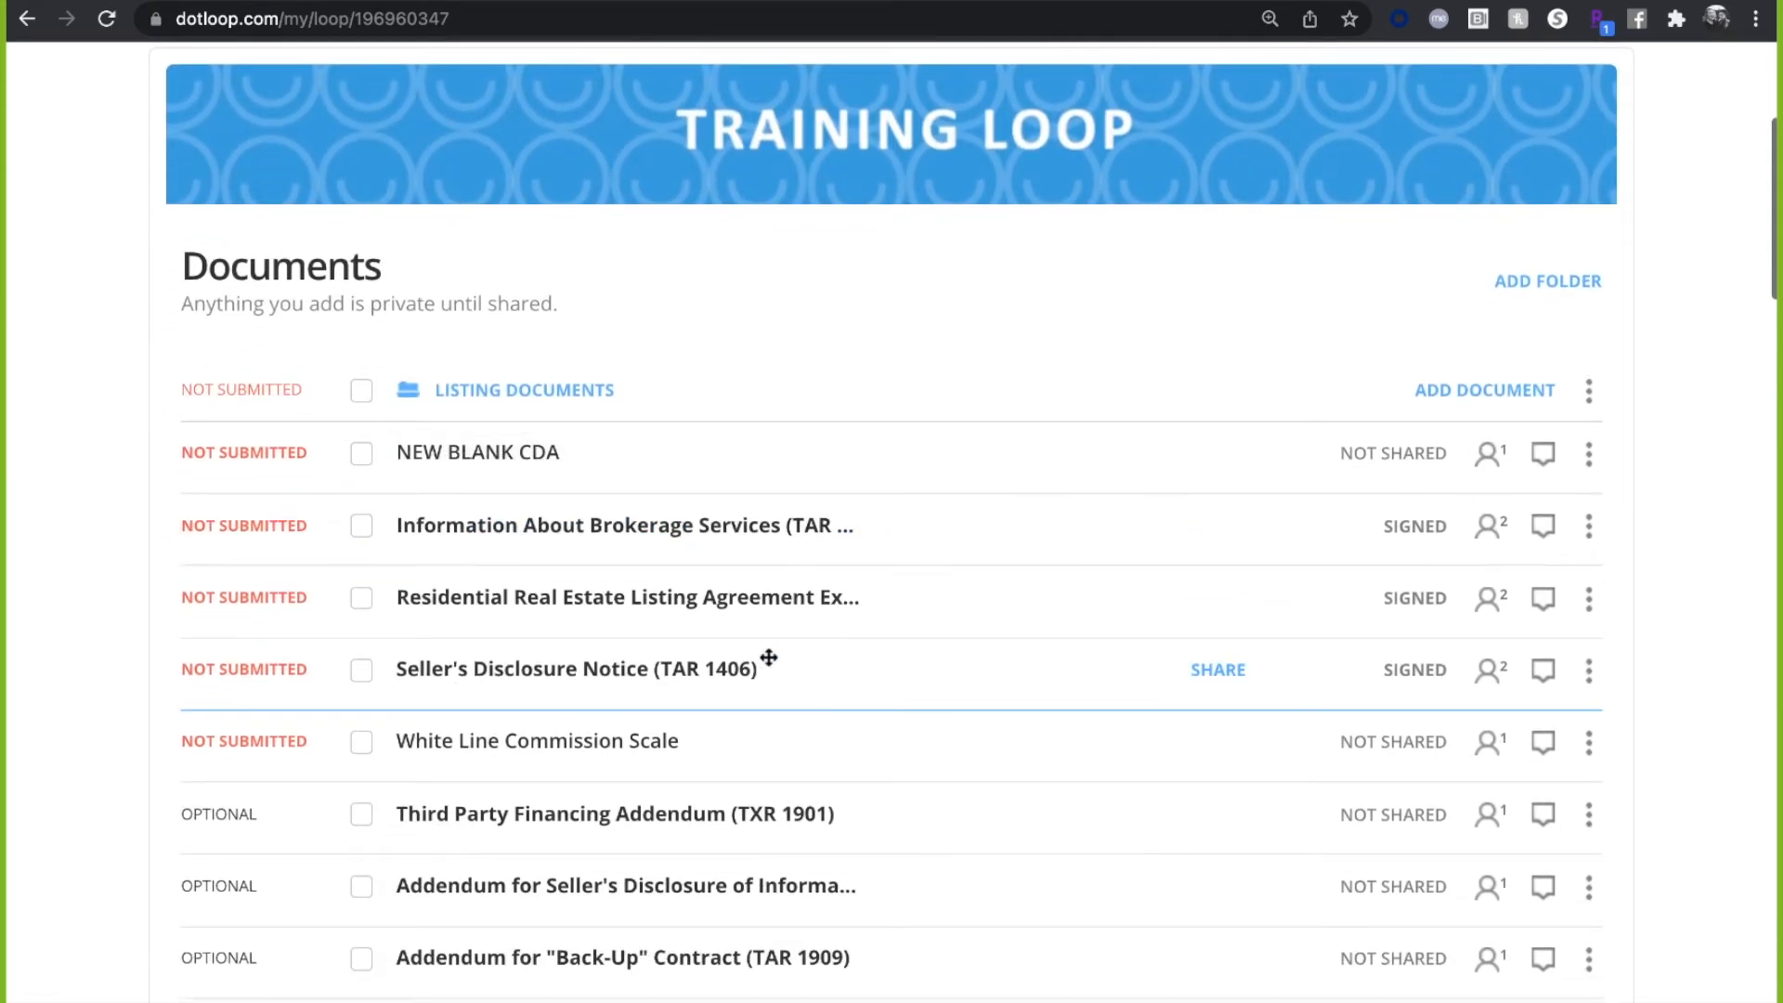
# - Choose Reshare for the Seller's Disclosure Notice, select the seller as recipient, then close the dialog
pyautogui.click(1217, 656)
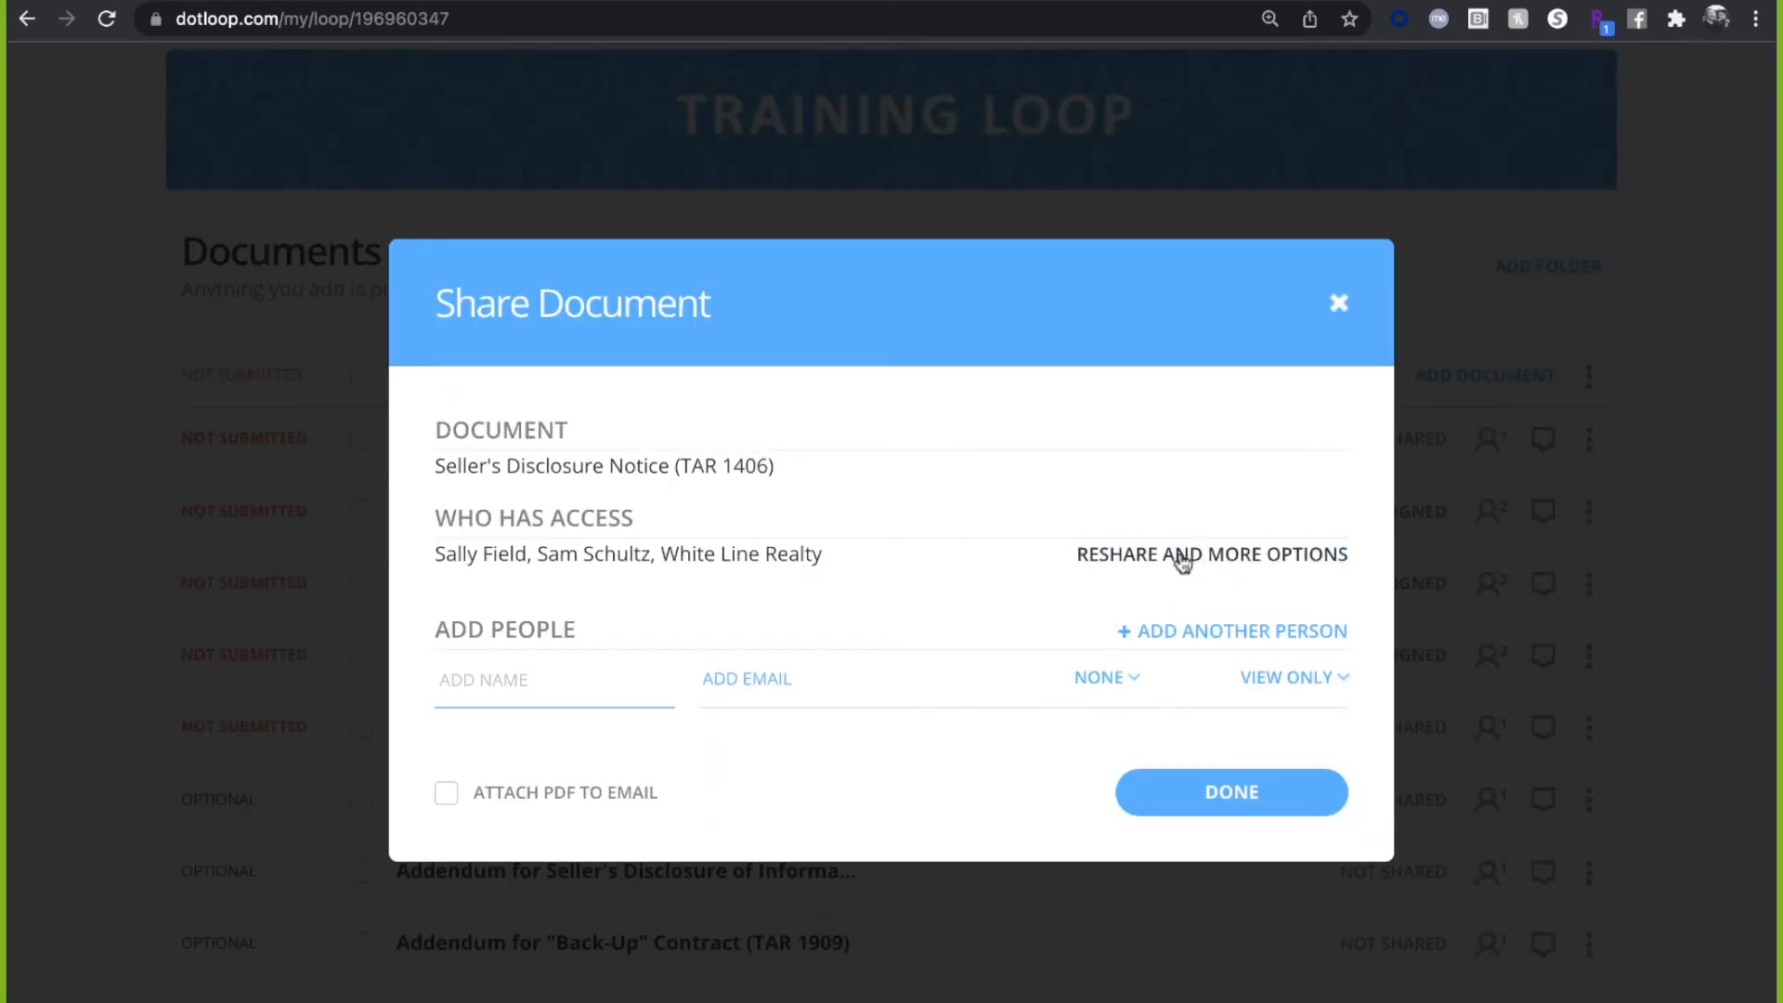
pyautogui.click(1189, 570)
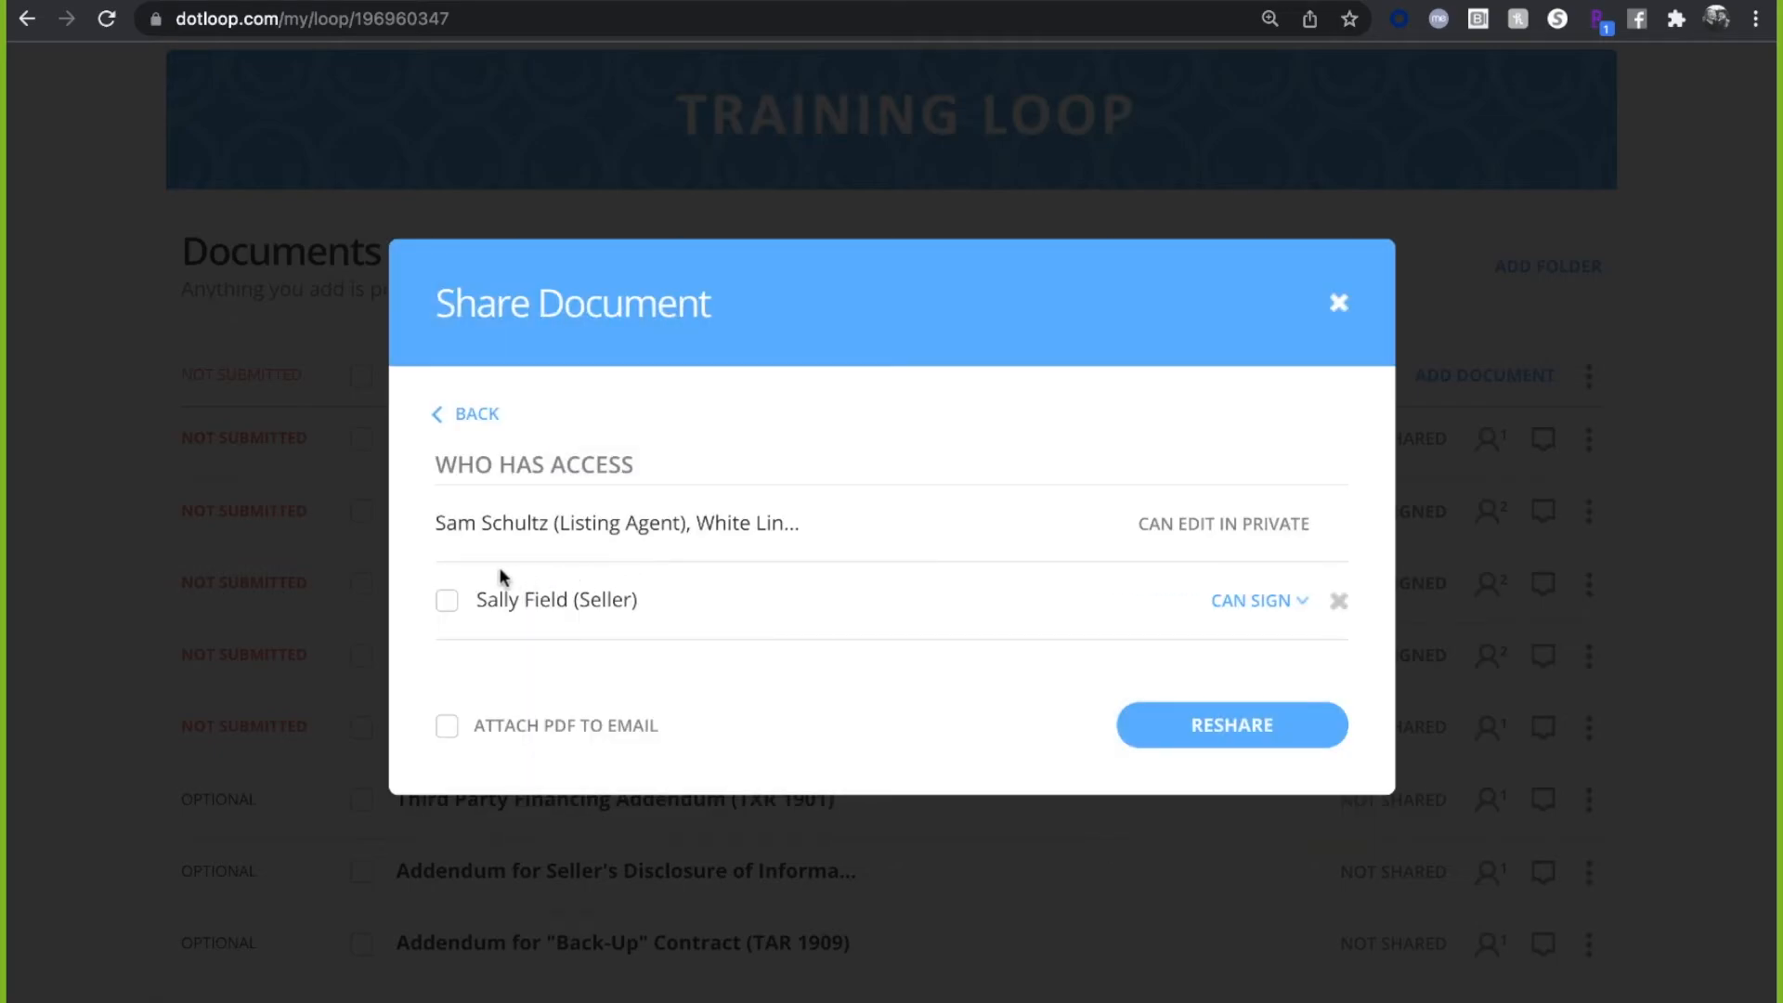
pyautogui.click(447, 601)
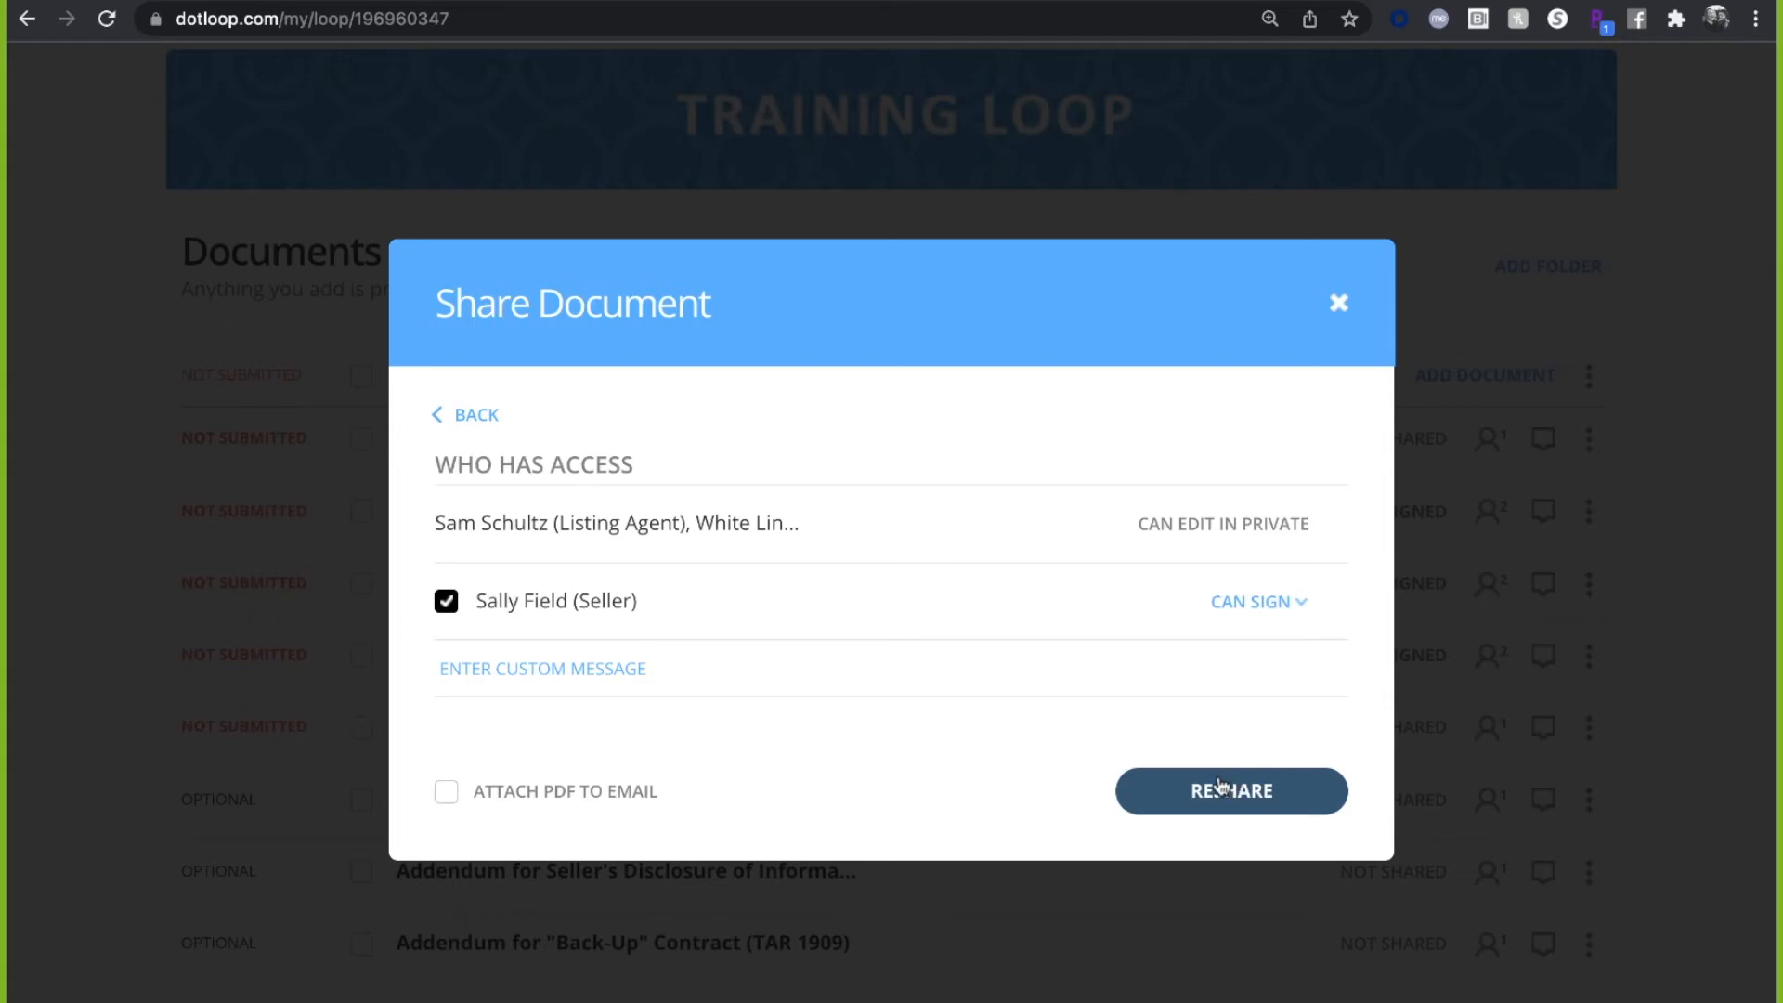
pyautogui.click(1338, 300)
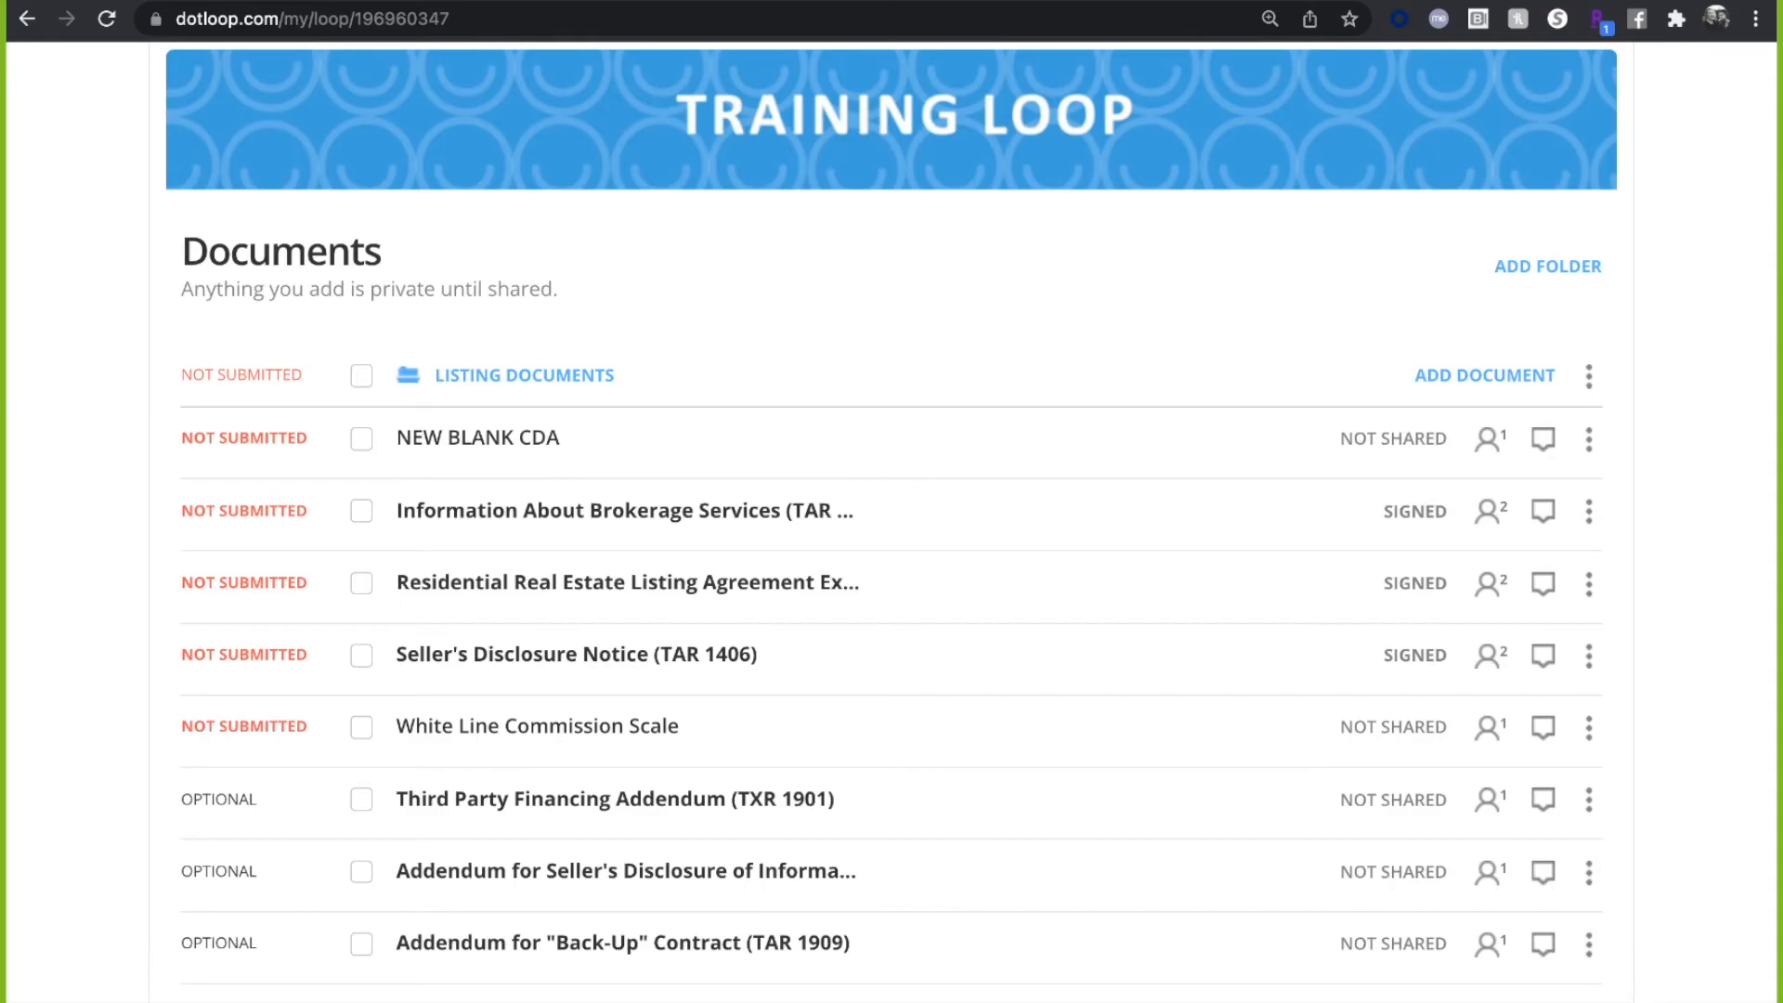
# - Zoom the page out and scroll down to the empty MLS Input Sheet placeholder
pyautogui.scroll(5, 1424, 442)
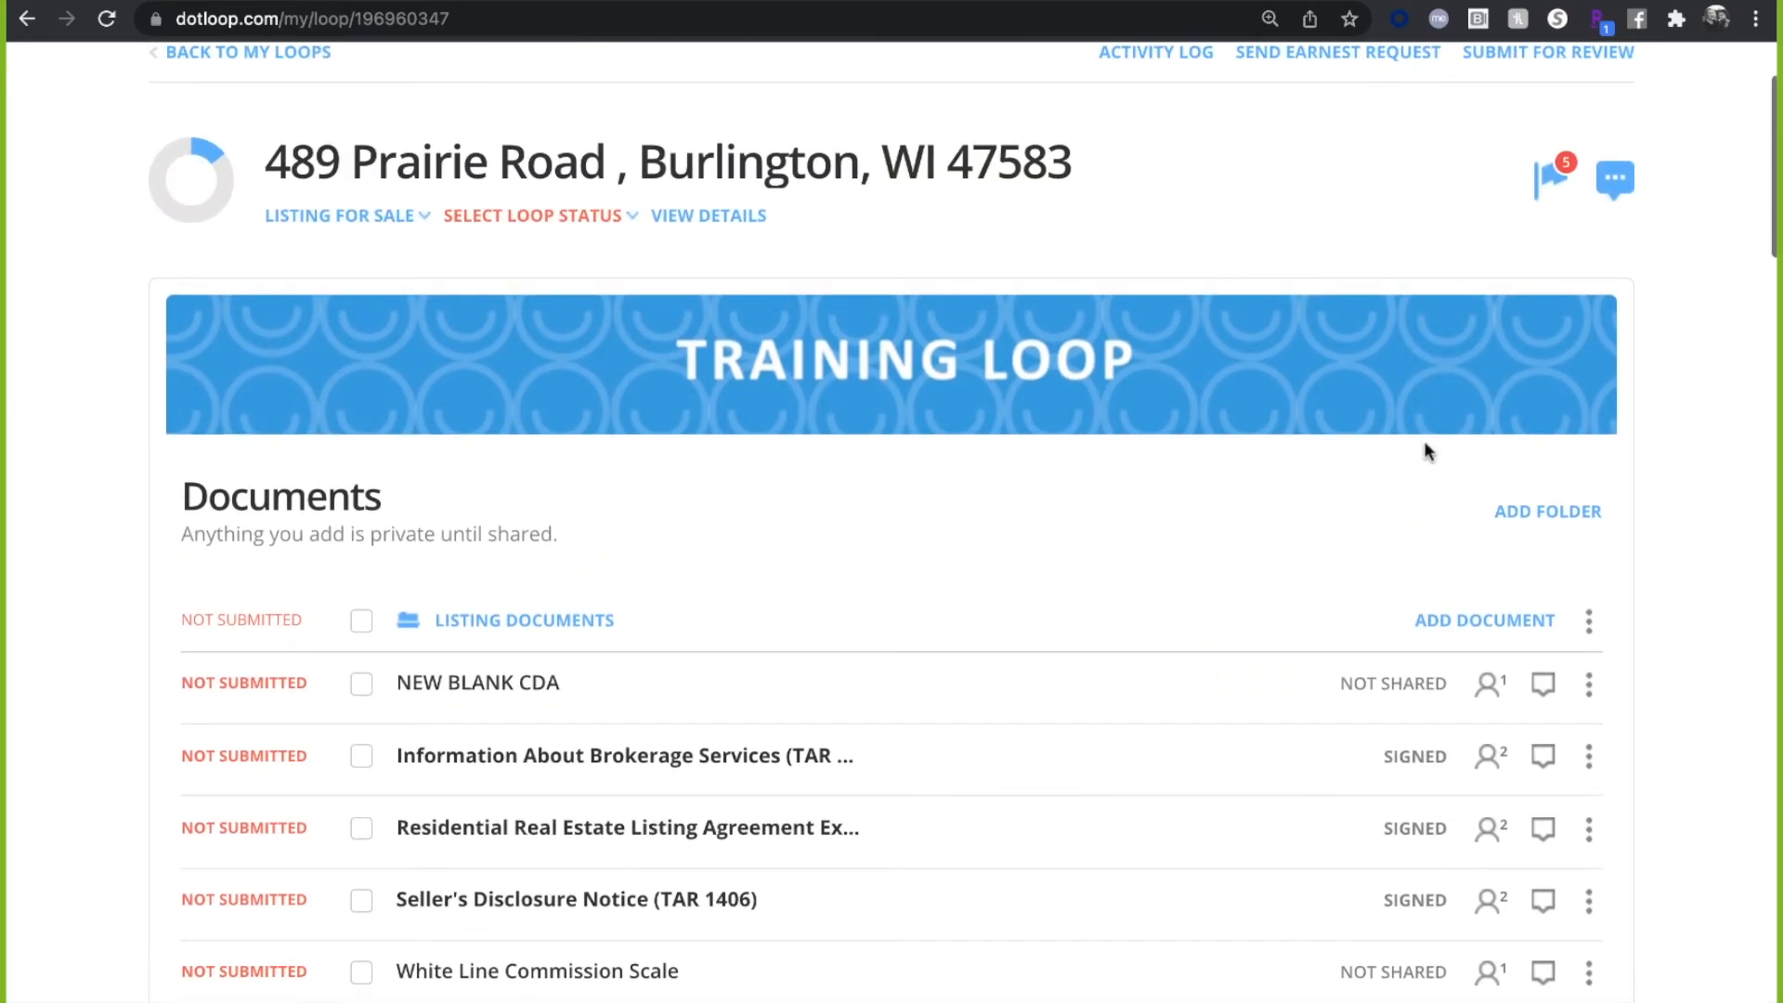
pyautogui.press('super+minus')
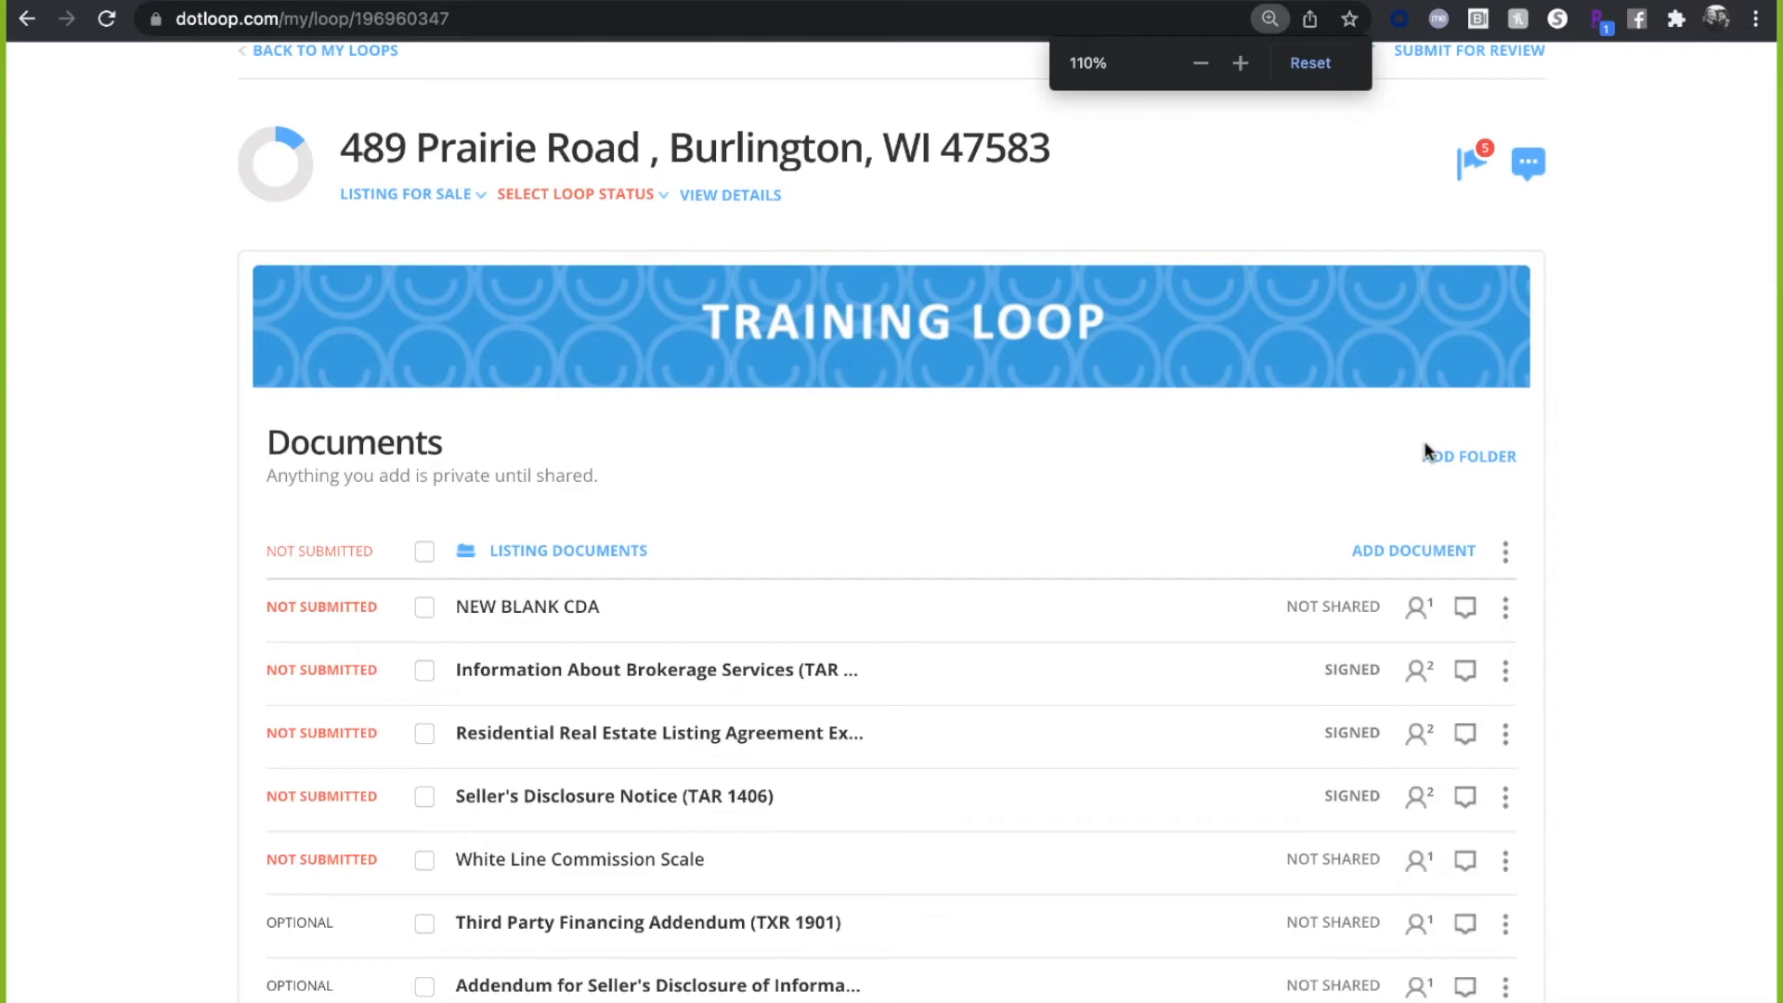
pyautogui.scroll(1, 1532, 492)
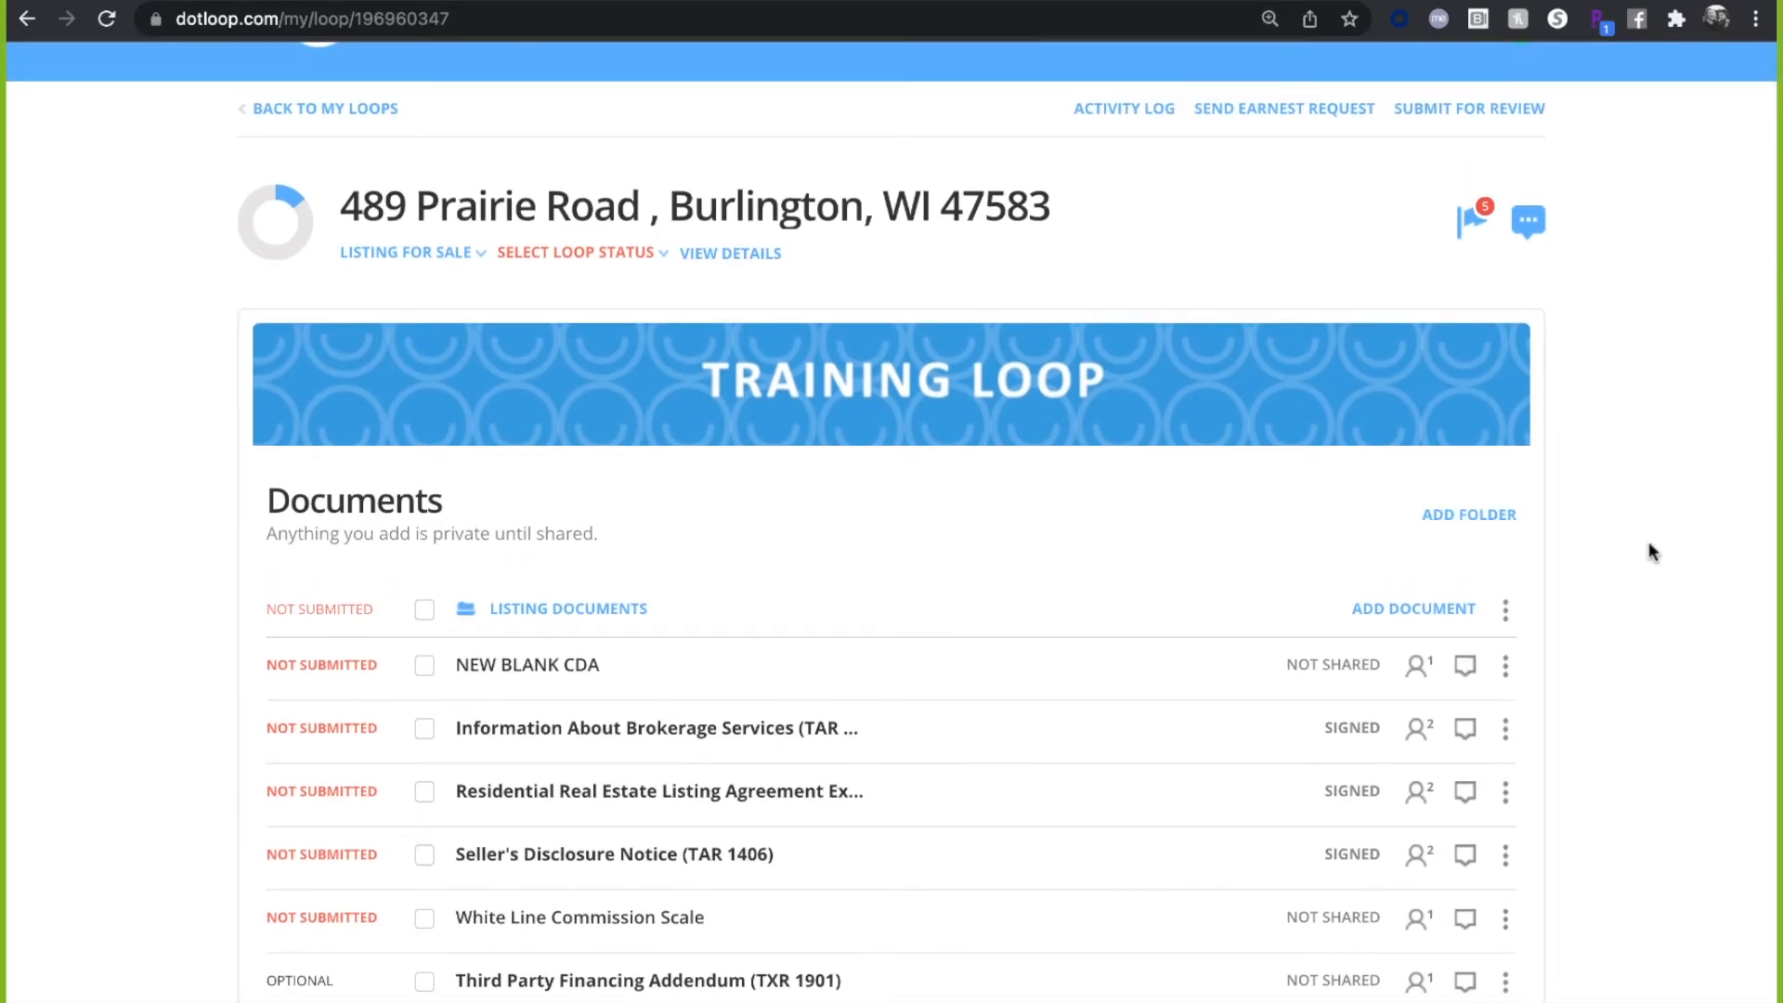
pyautogui.scroll(-6, 1649, 545)
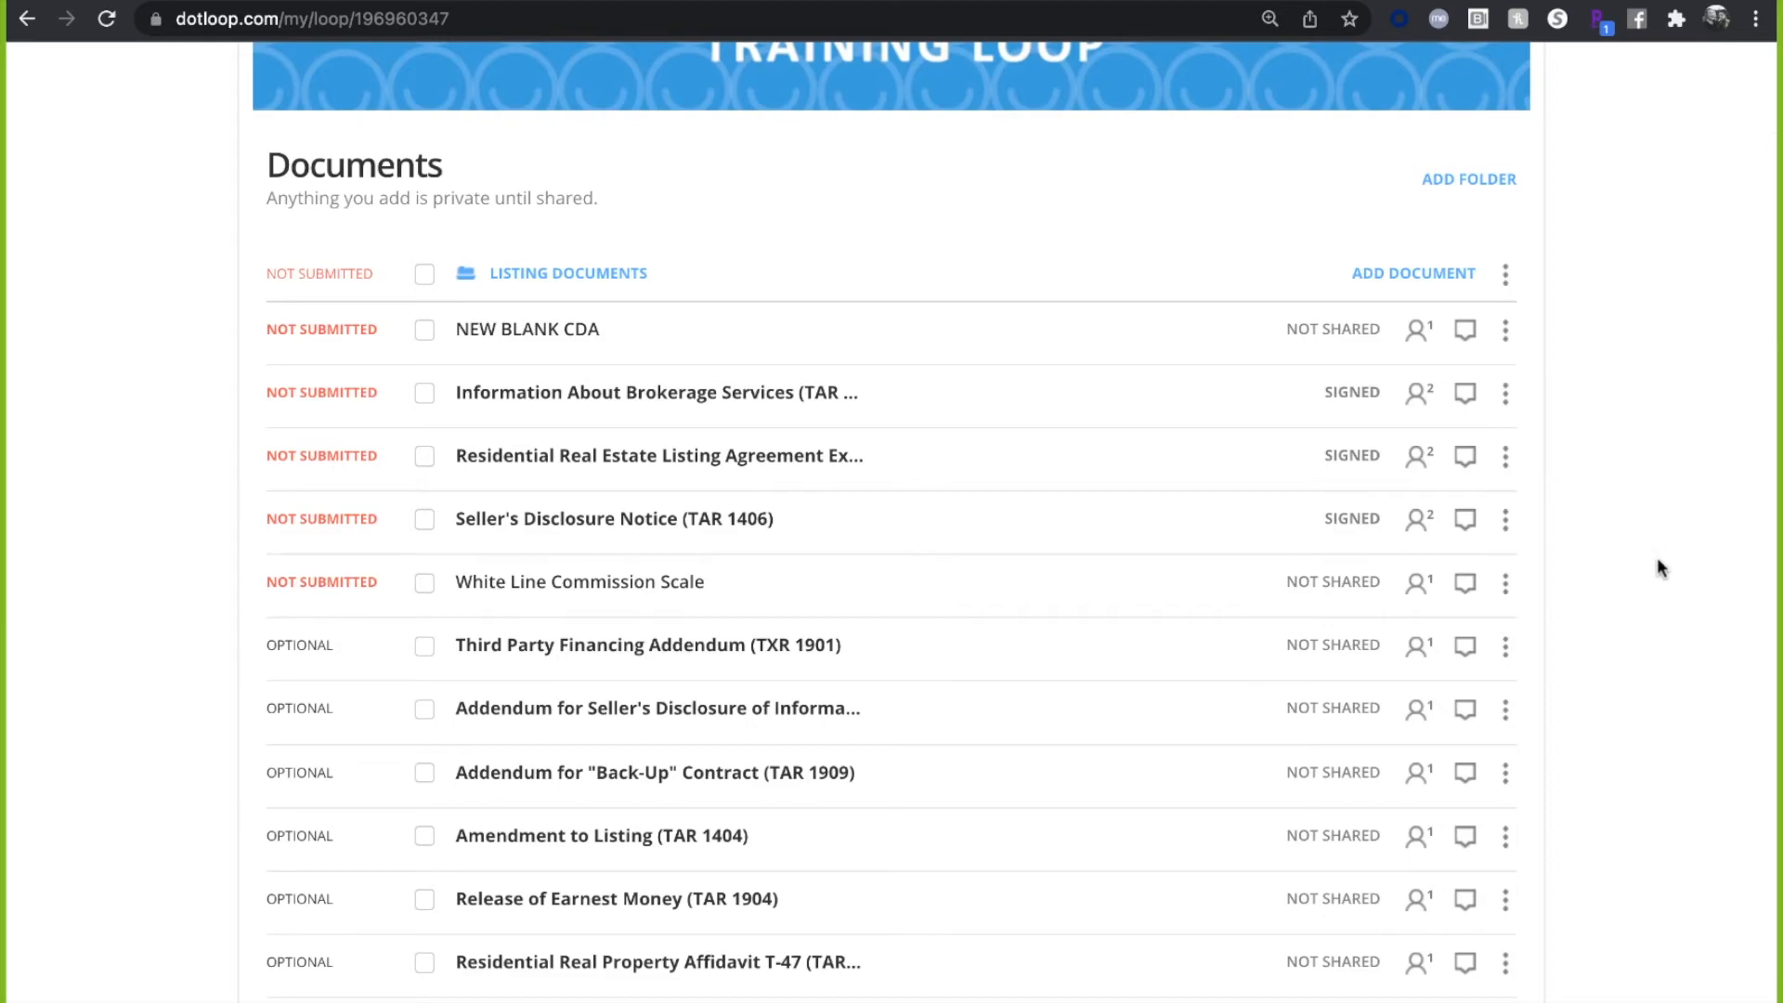
pyautogui.scroll(-2, 1659, 566)
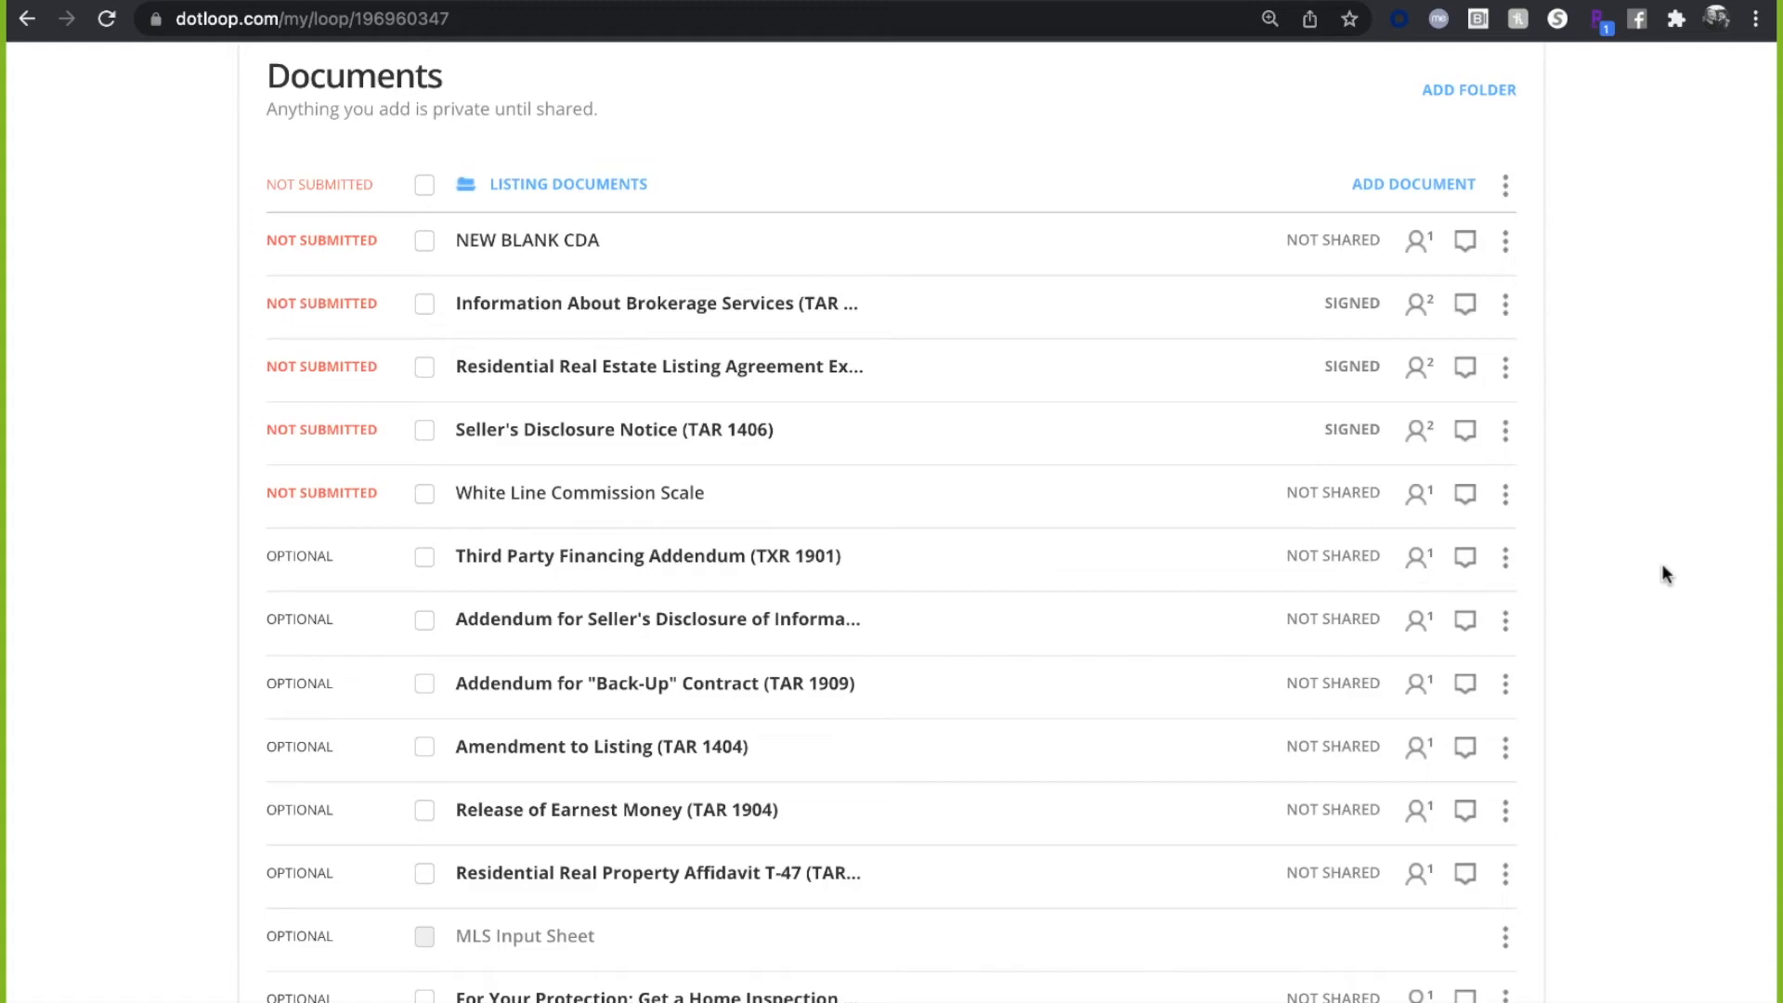
pyautogui.scroll(-4, 1664, 572)
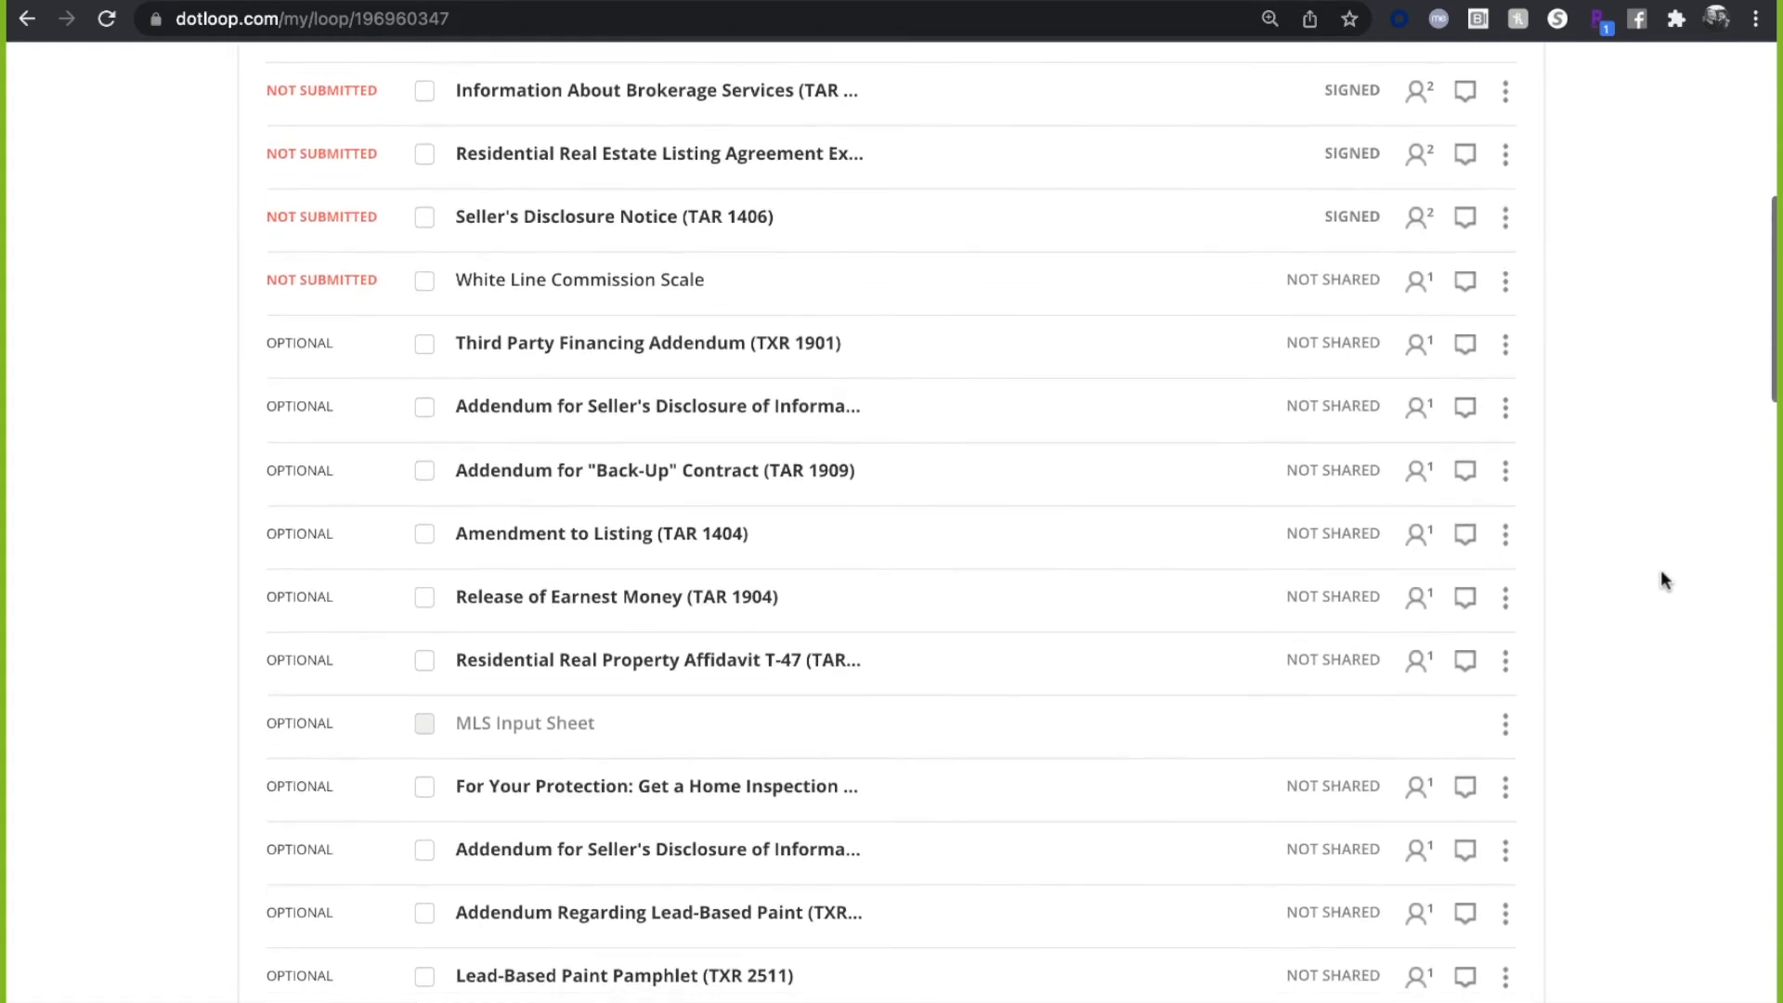
pyautogui.scroll(-2, 1067, 534)
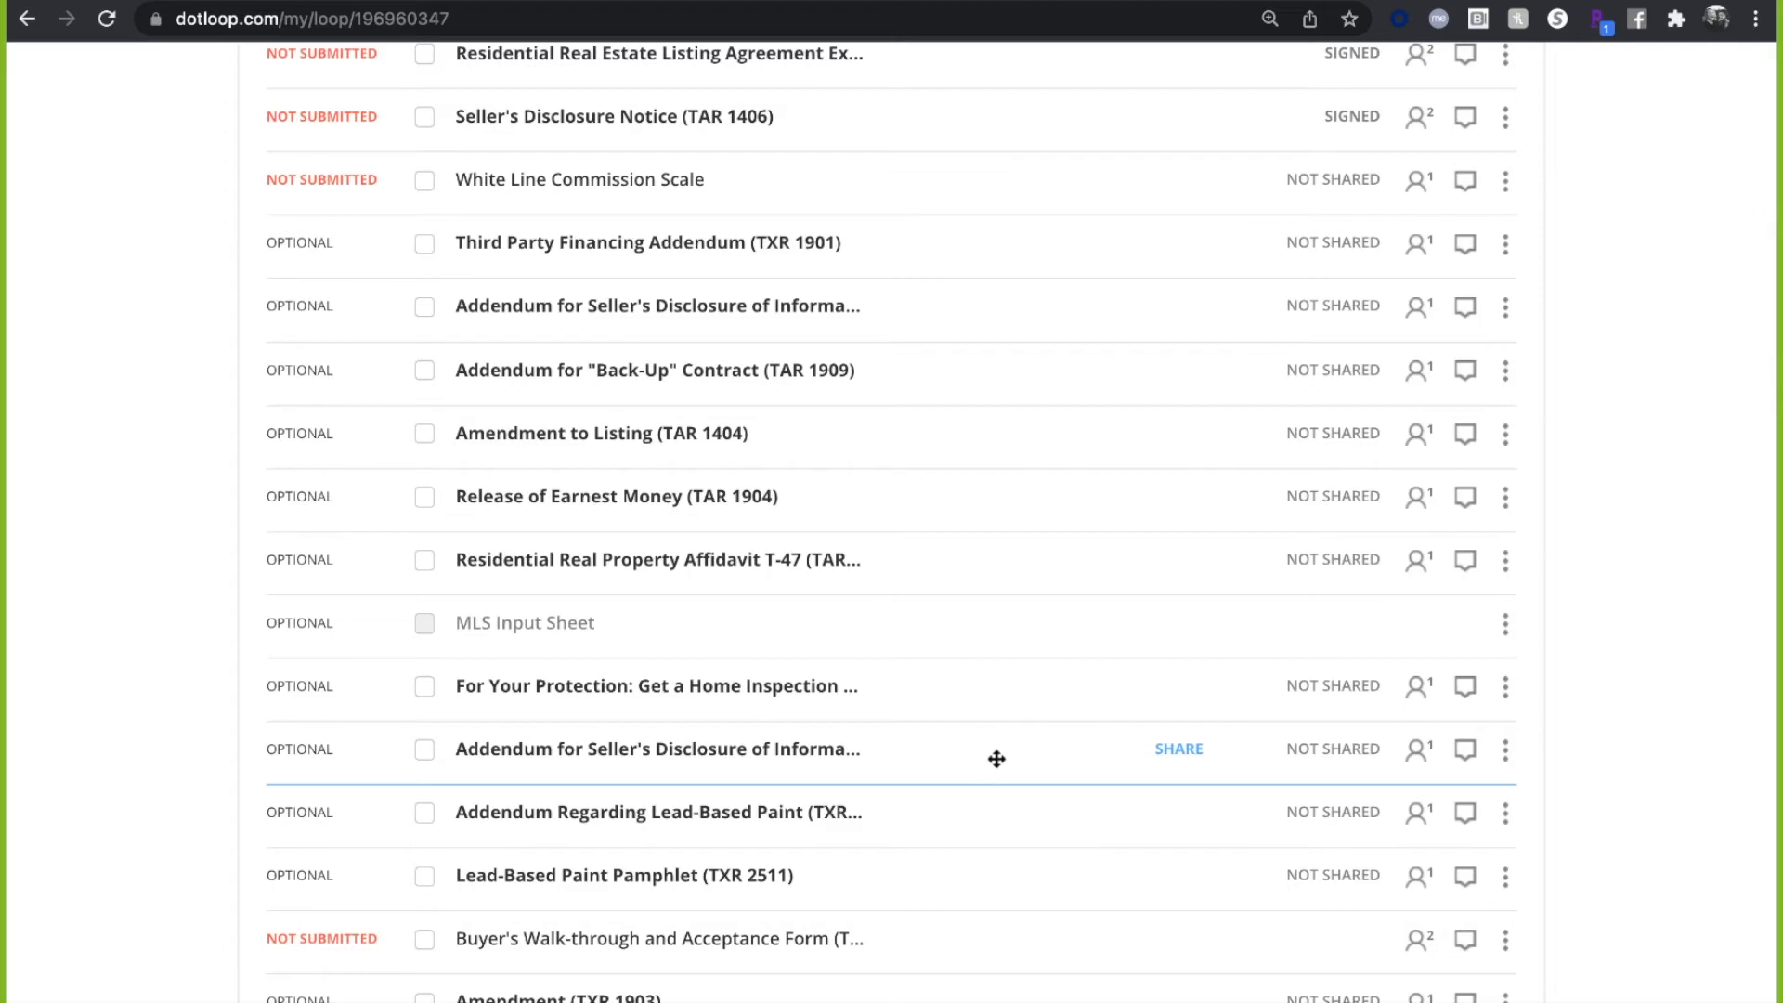
pyautogui.scroll(-2, 996, 759)
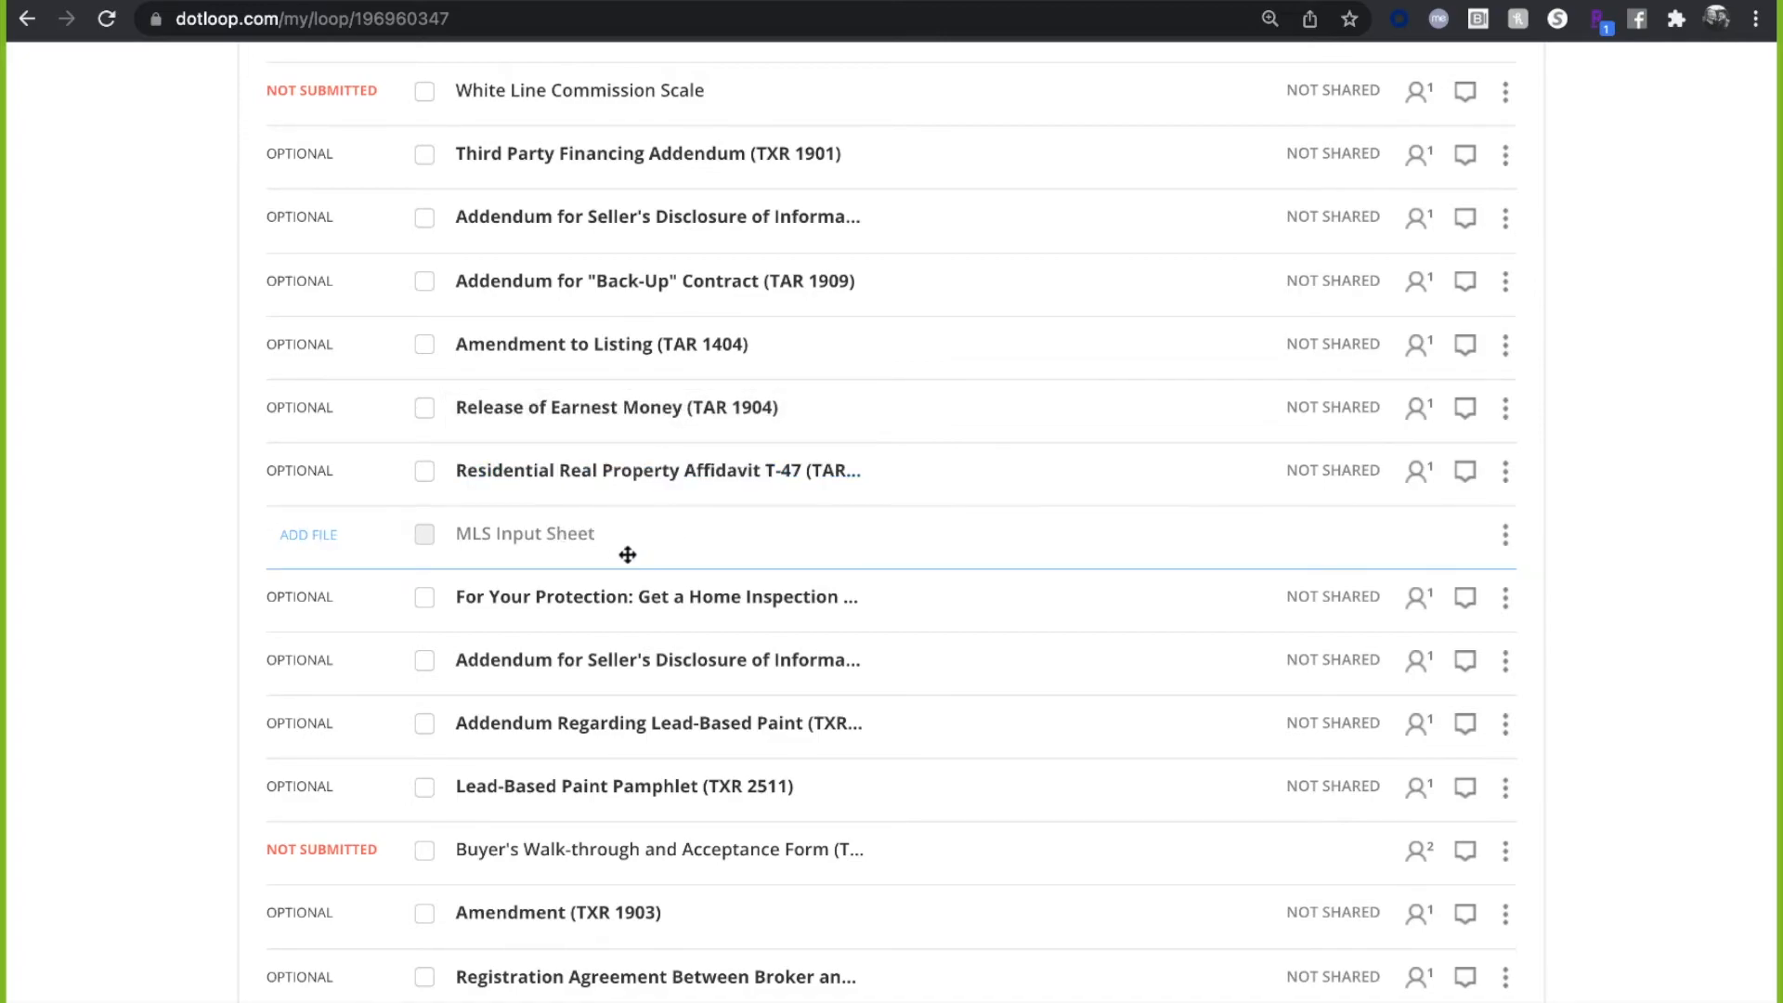
# - Upload 'Cash Act of Sale .pdf' from Downloads into the MLS Input Sheet placeholder
pyautogui.click(325, 544)
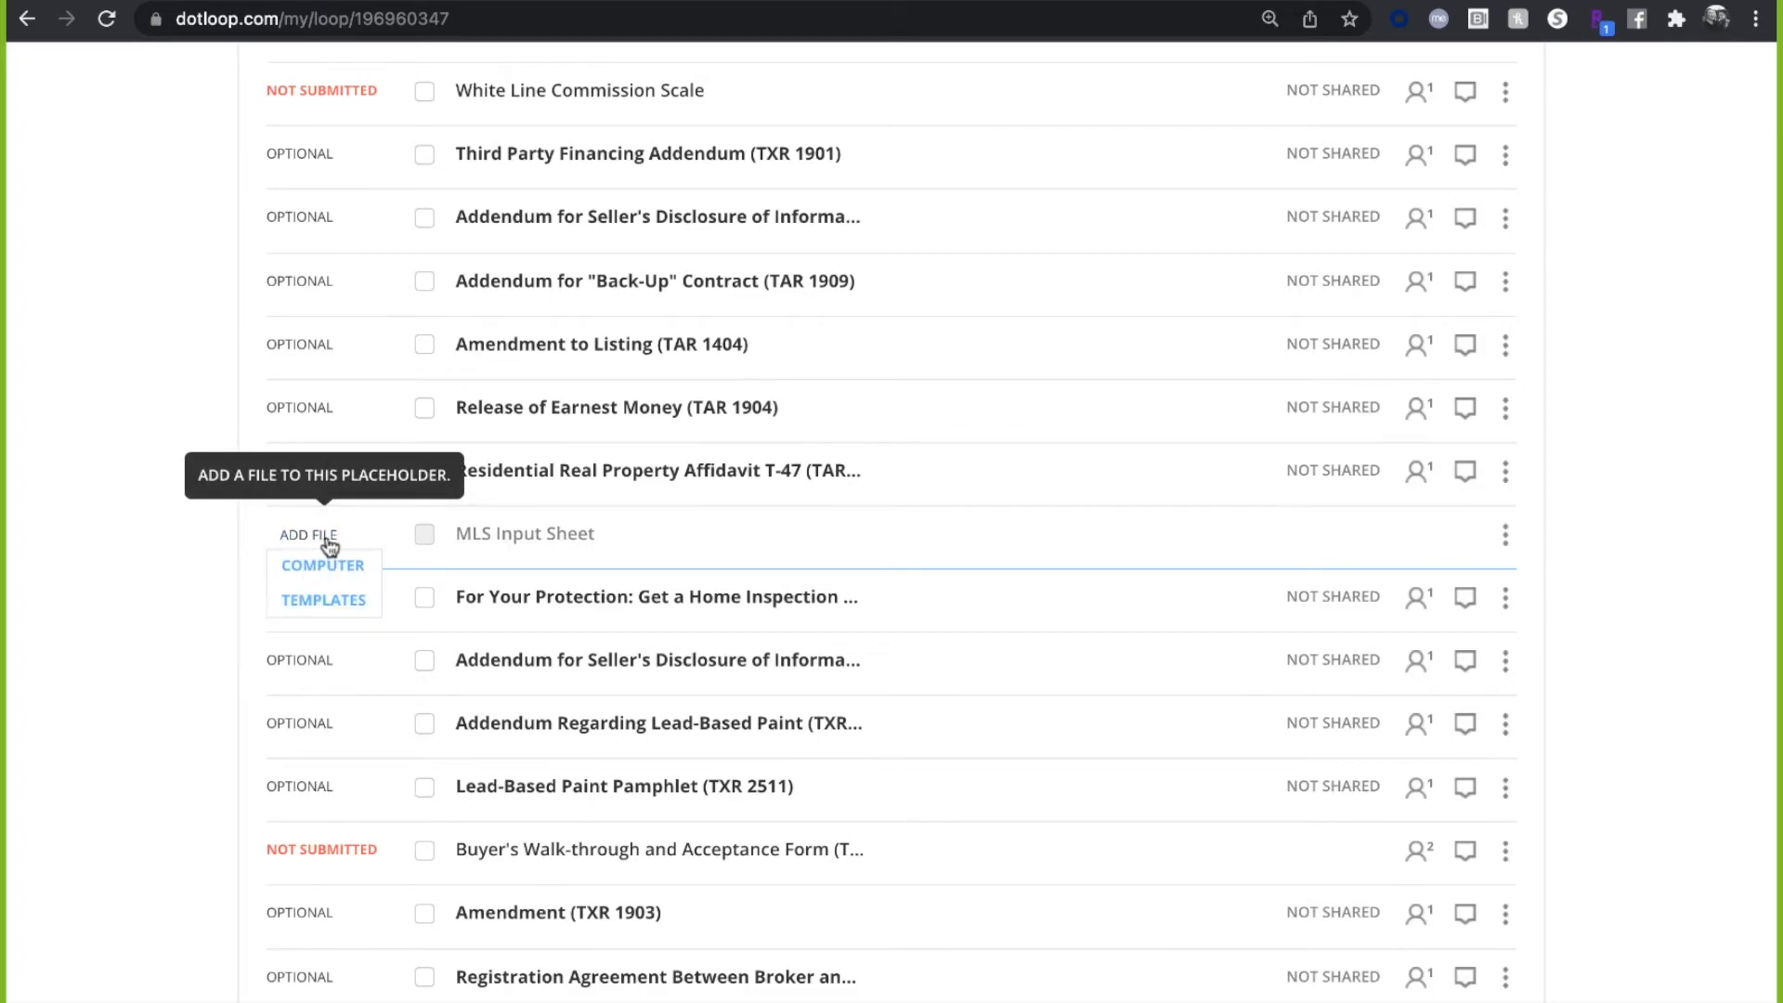
pyautogui.click(371, 584)
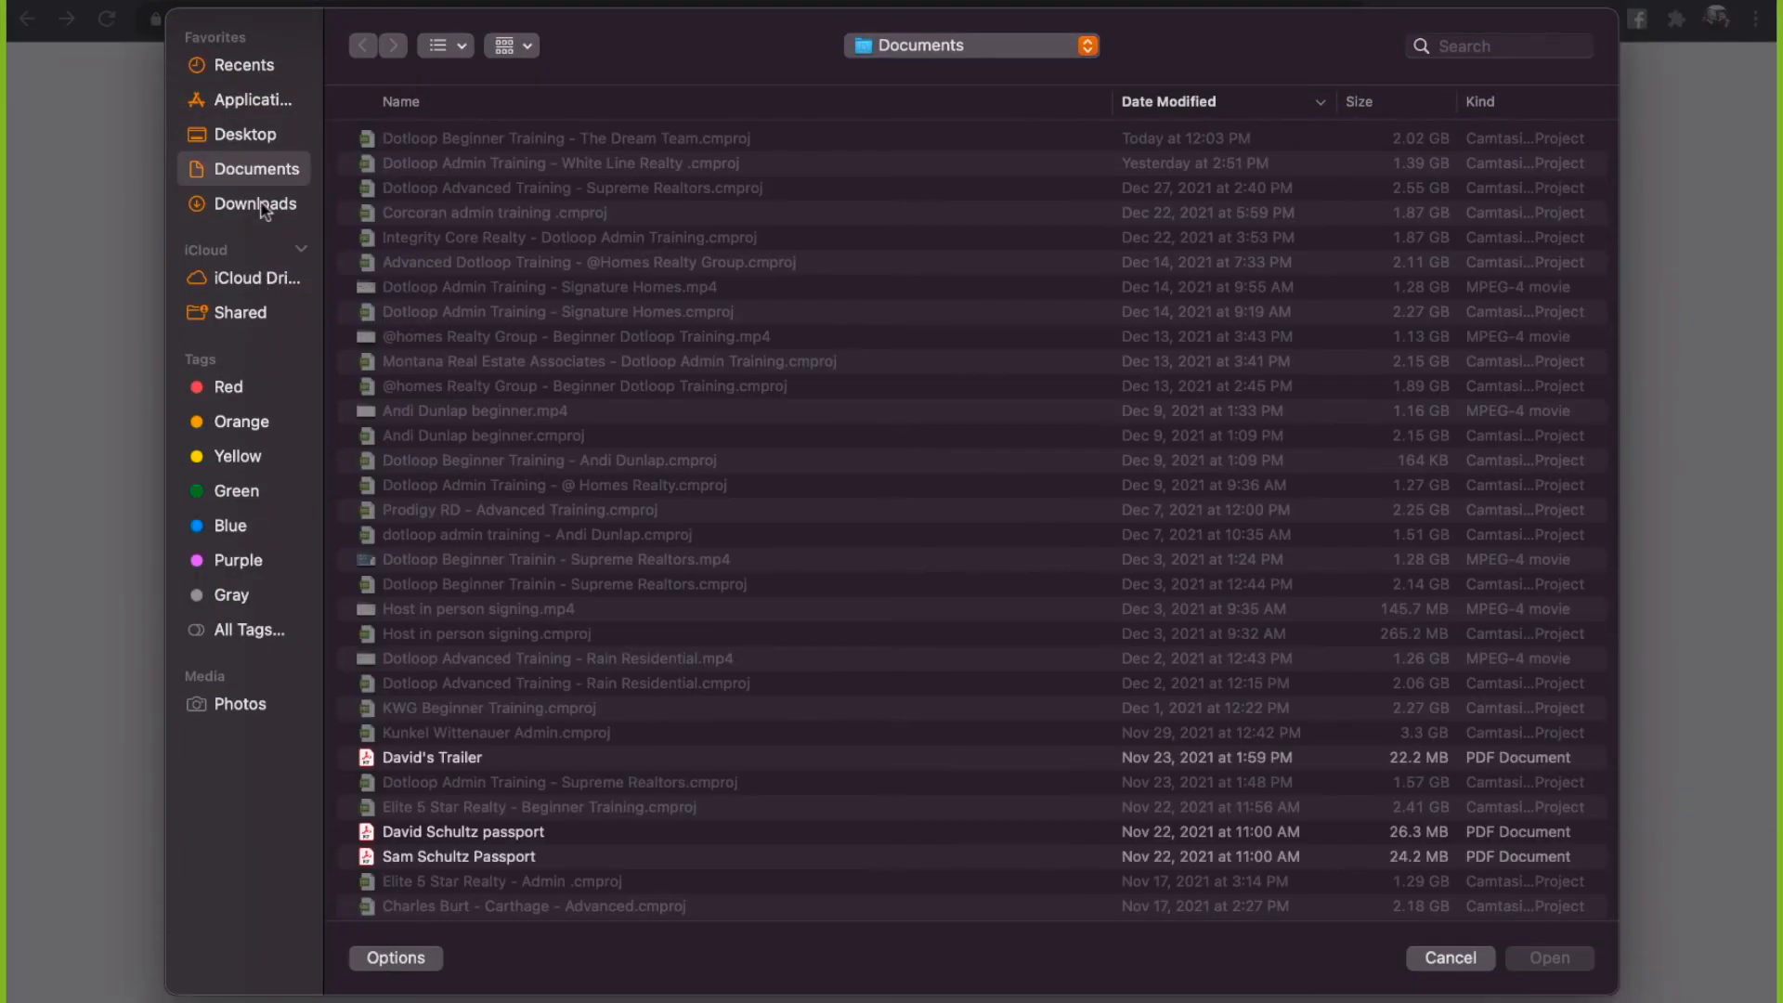
pyautogui.scroll(-5, 545, 461)
pyautogui.scroll(-20, 551, 457)
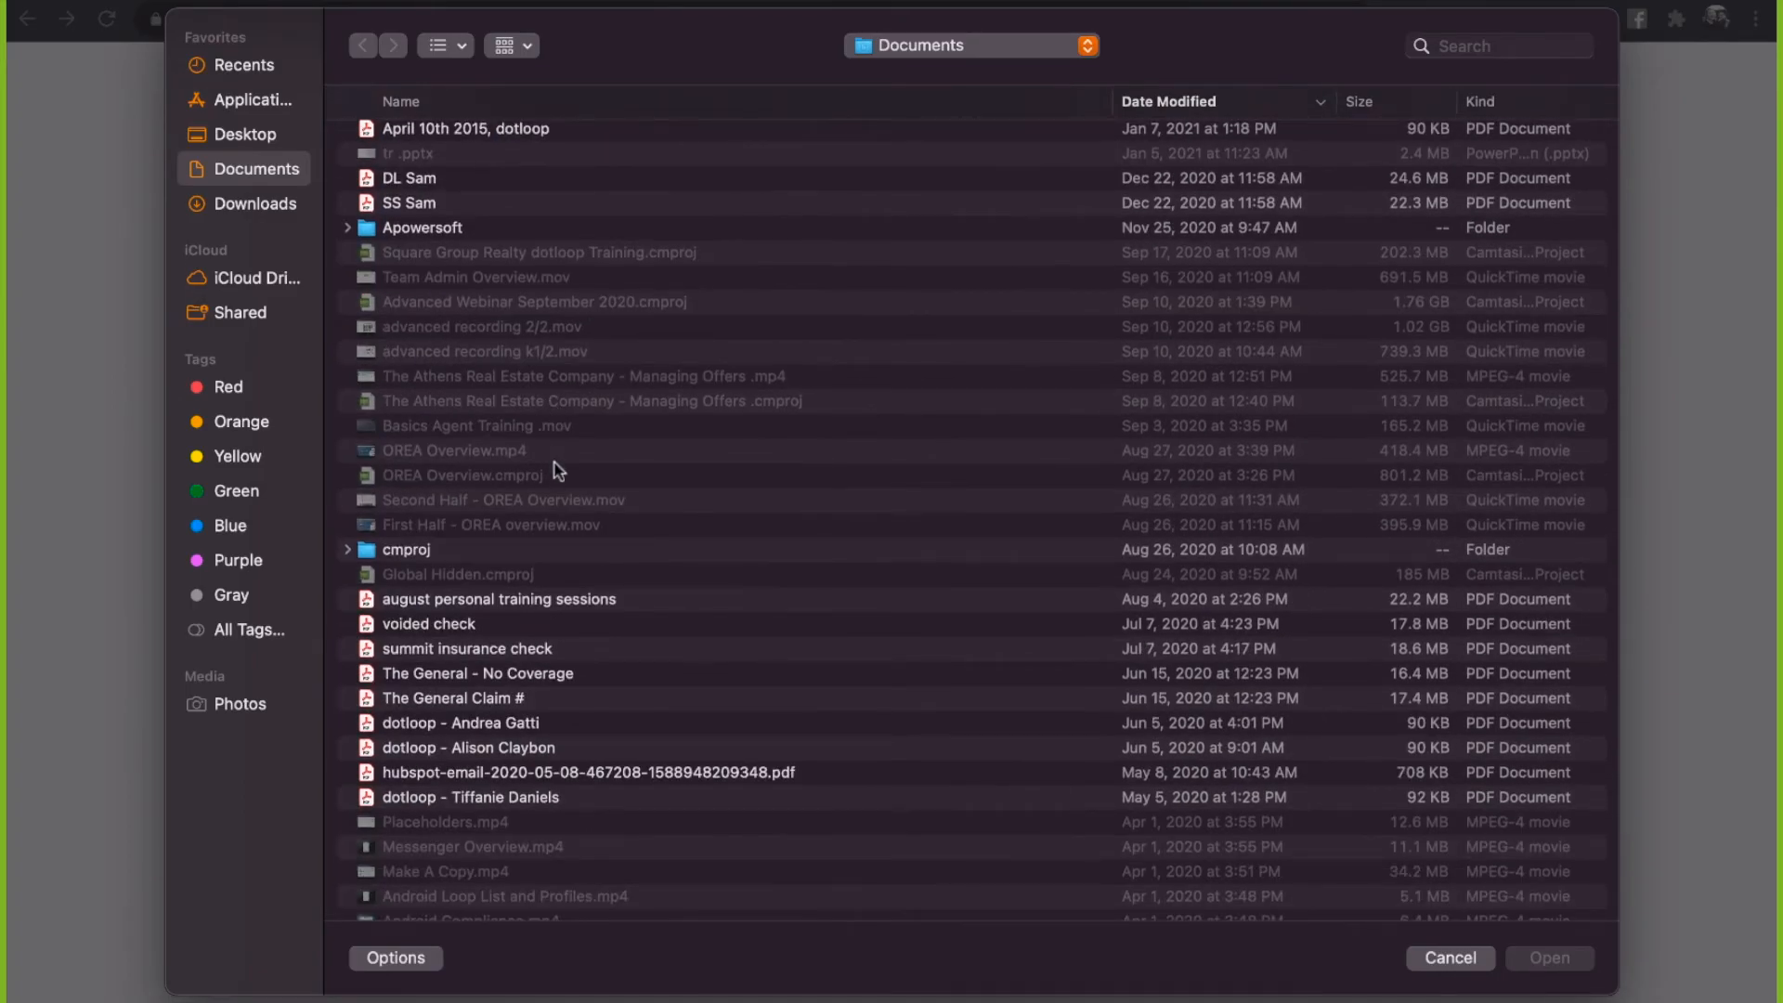
pyautogui.click(251, 212)
pyautogui.scroll(-5, 493, 464)
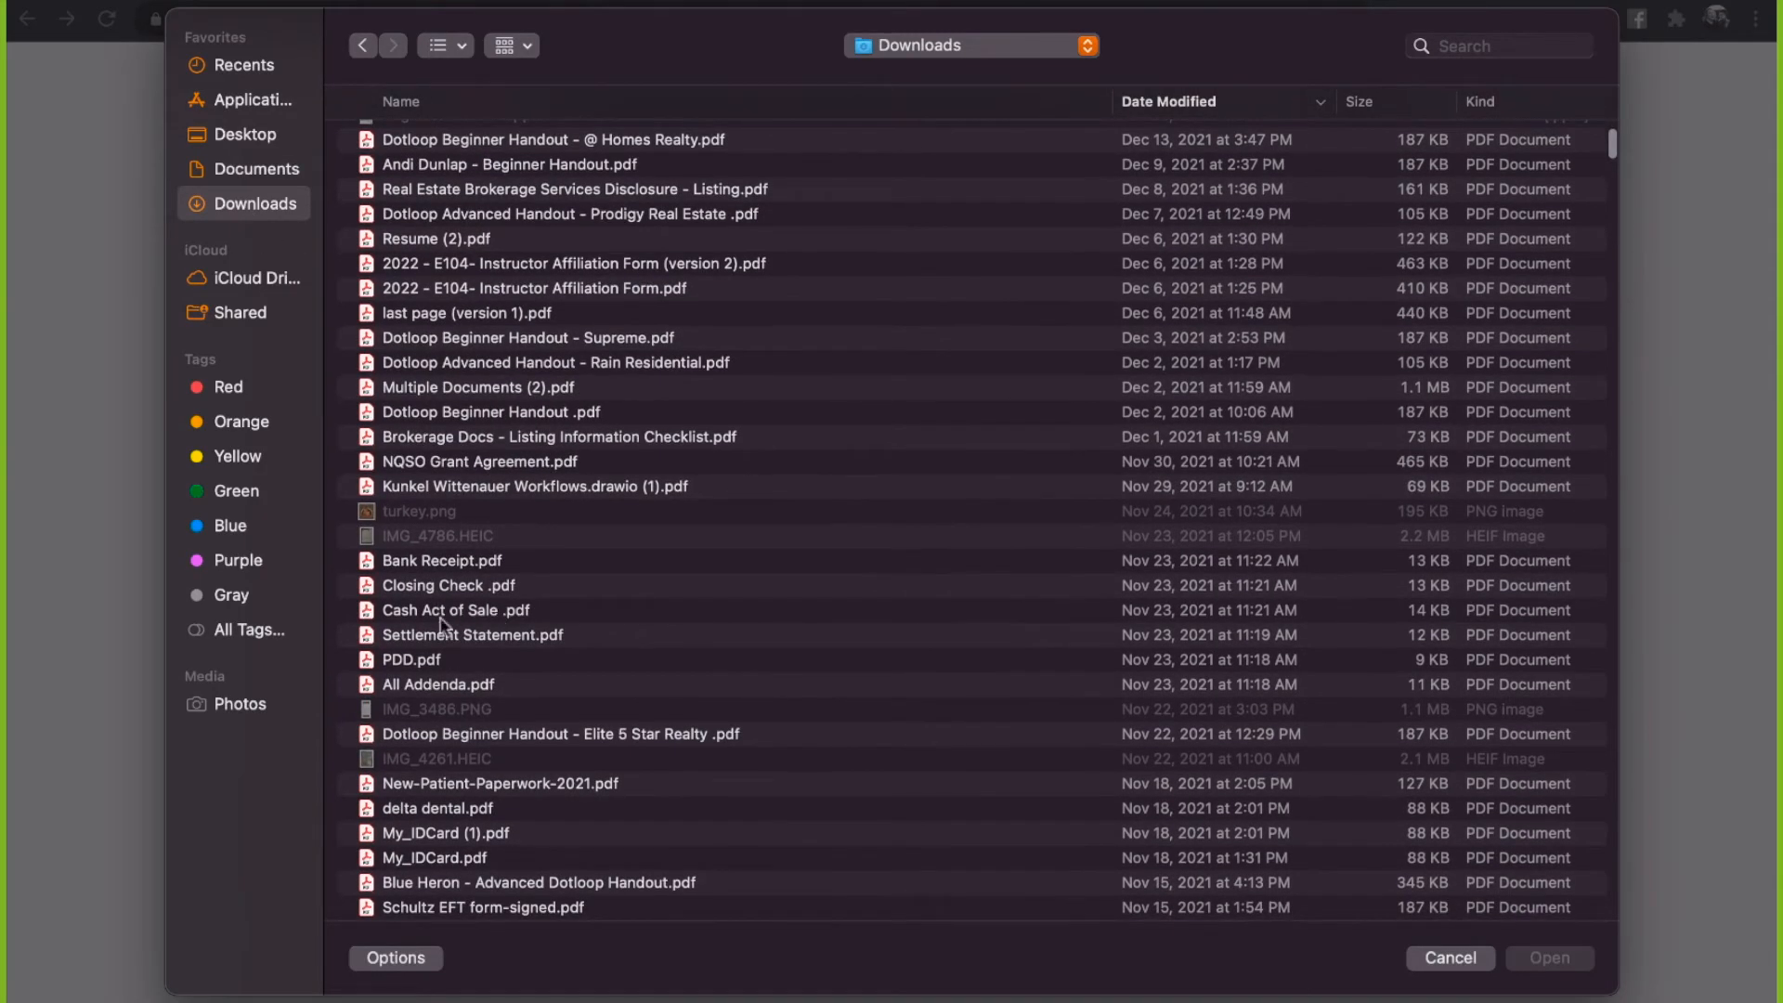
pyautogui.click(454, 615)
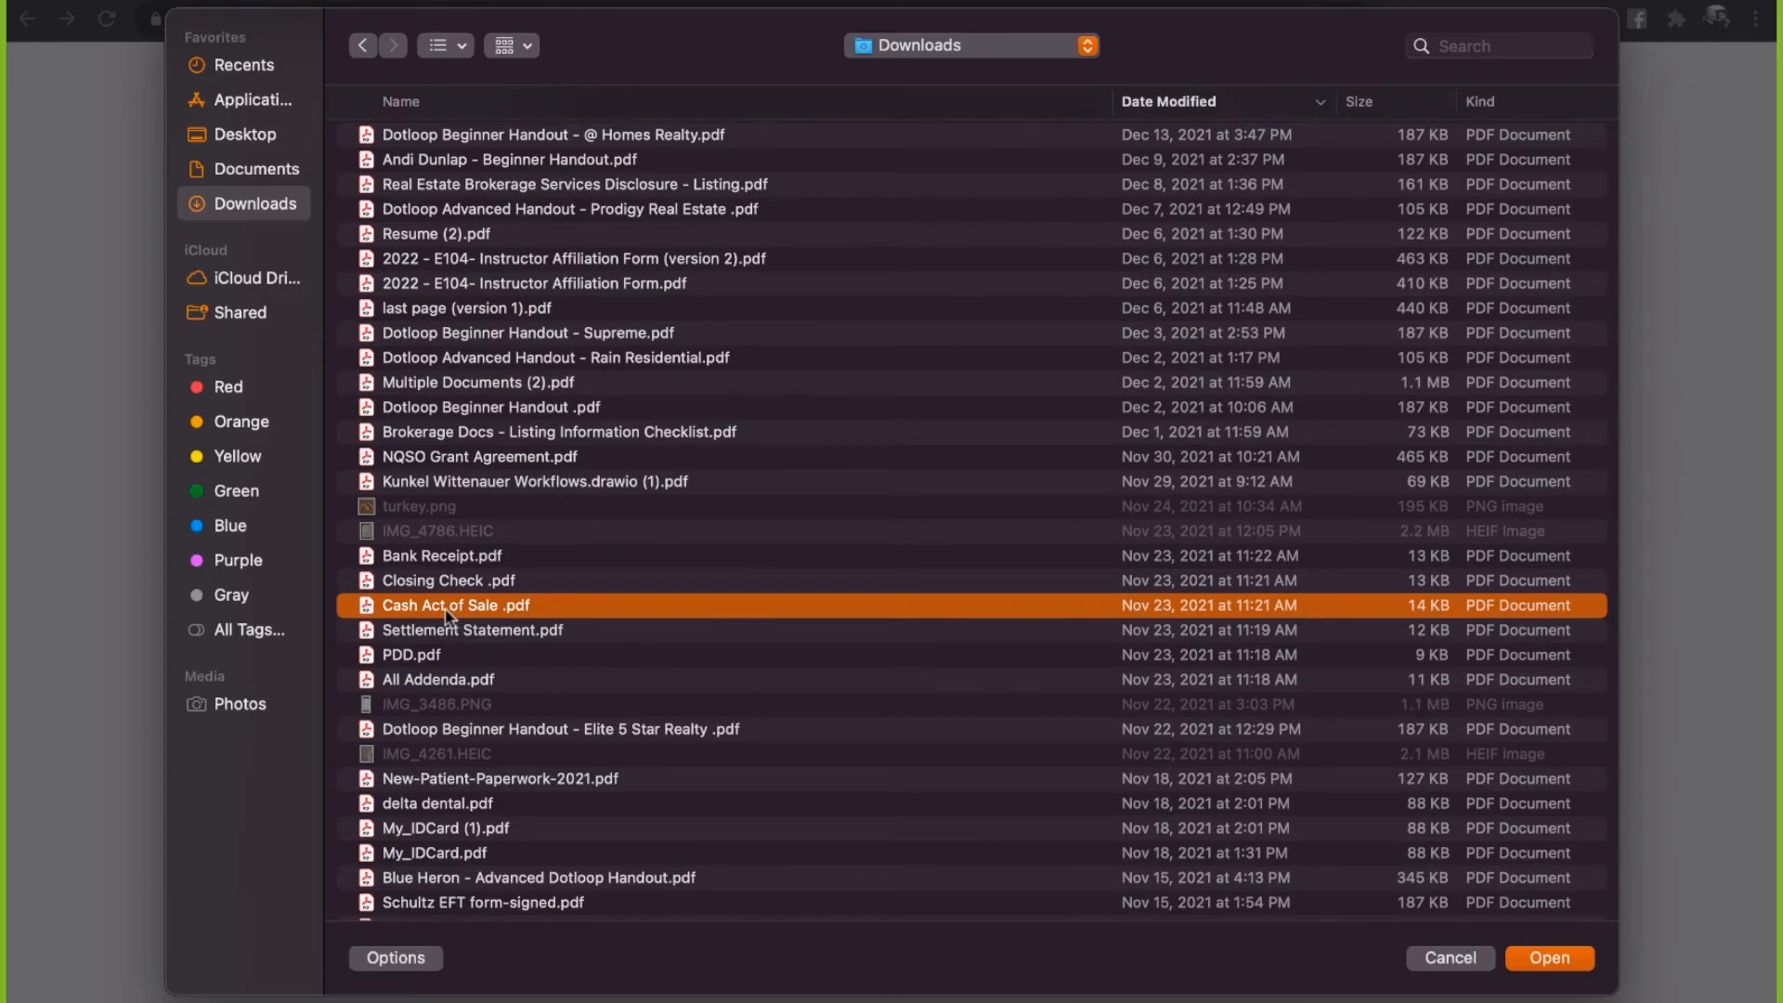
pyautogui.click(1547, 959)
pyautogui.moveTo(1546, 966)
pyautogui.mouseDown()
pyautogui.moveTo(1058, 692)
pyautogui.moveTo(1067, 674)
pyautogui.mouseUp()
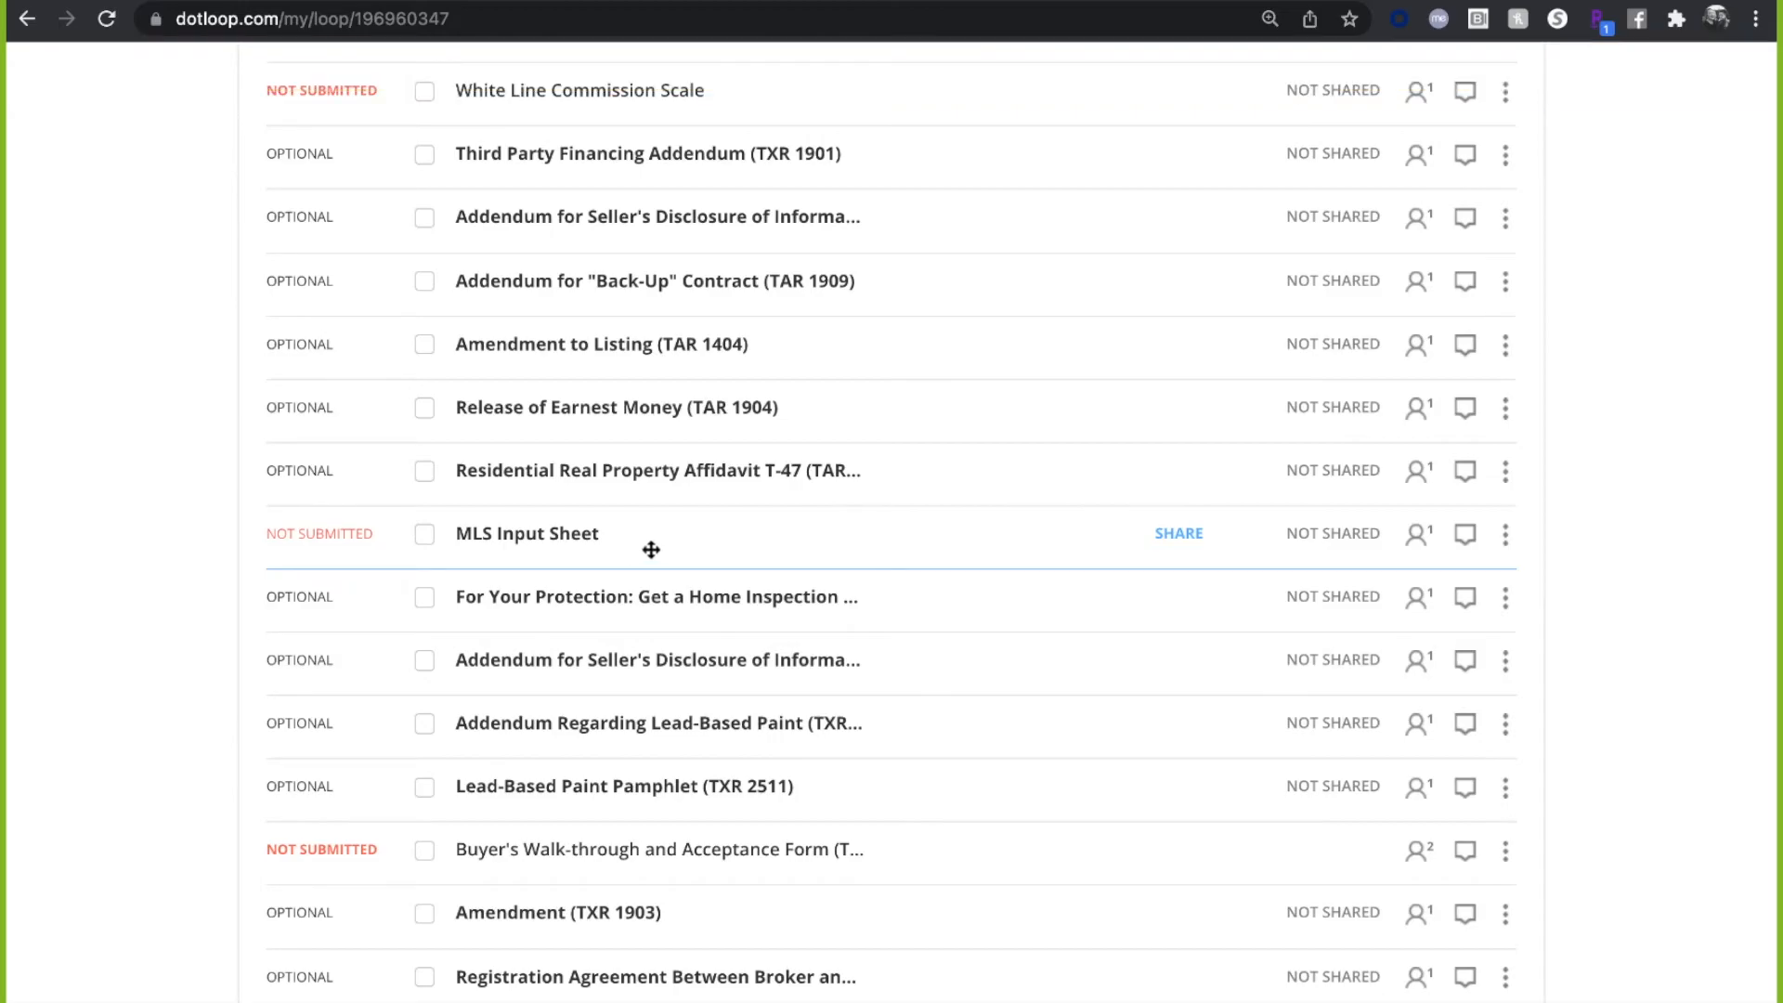
# - Show the Listing Documents folder's add-document choices: Templates, Browse and Email
pyautogui.scroll(6, 651, 550)
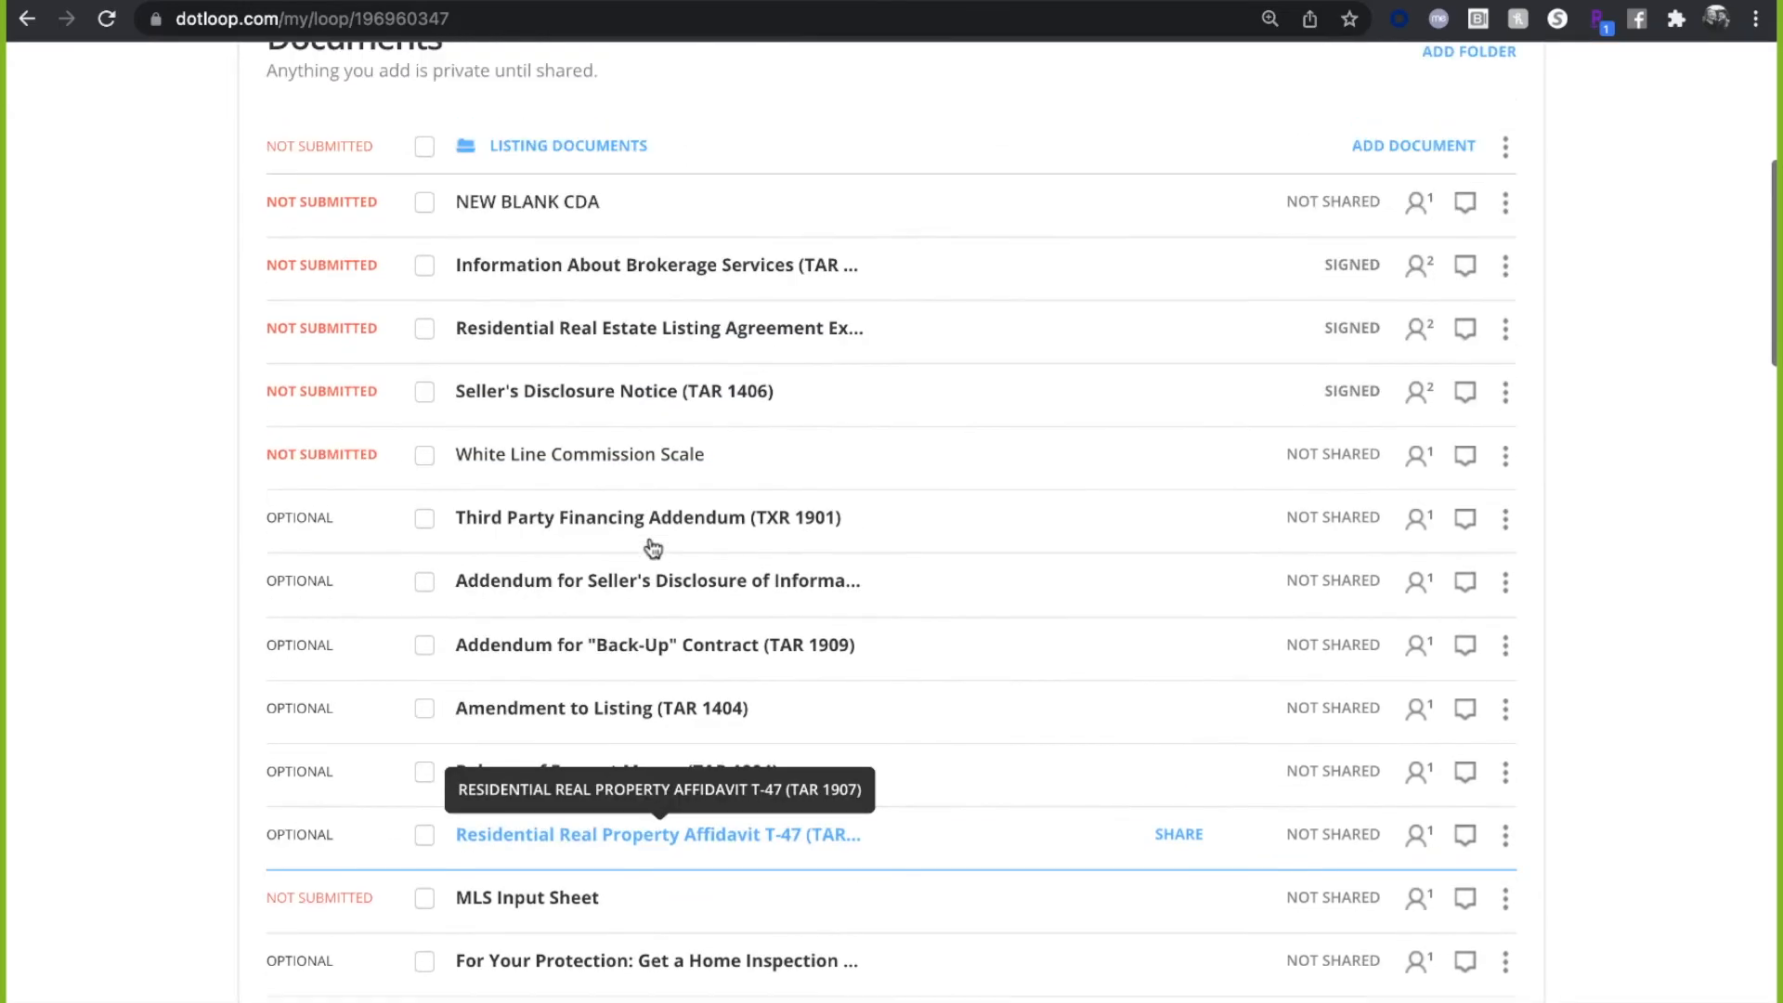
pyautogui.scroll(2, 651, 540)
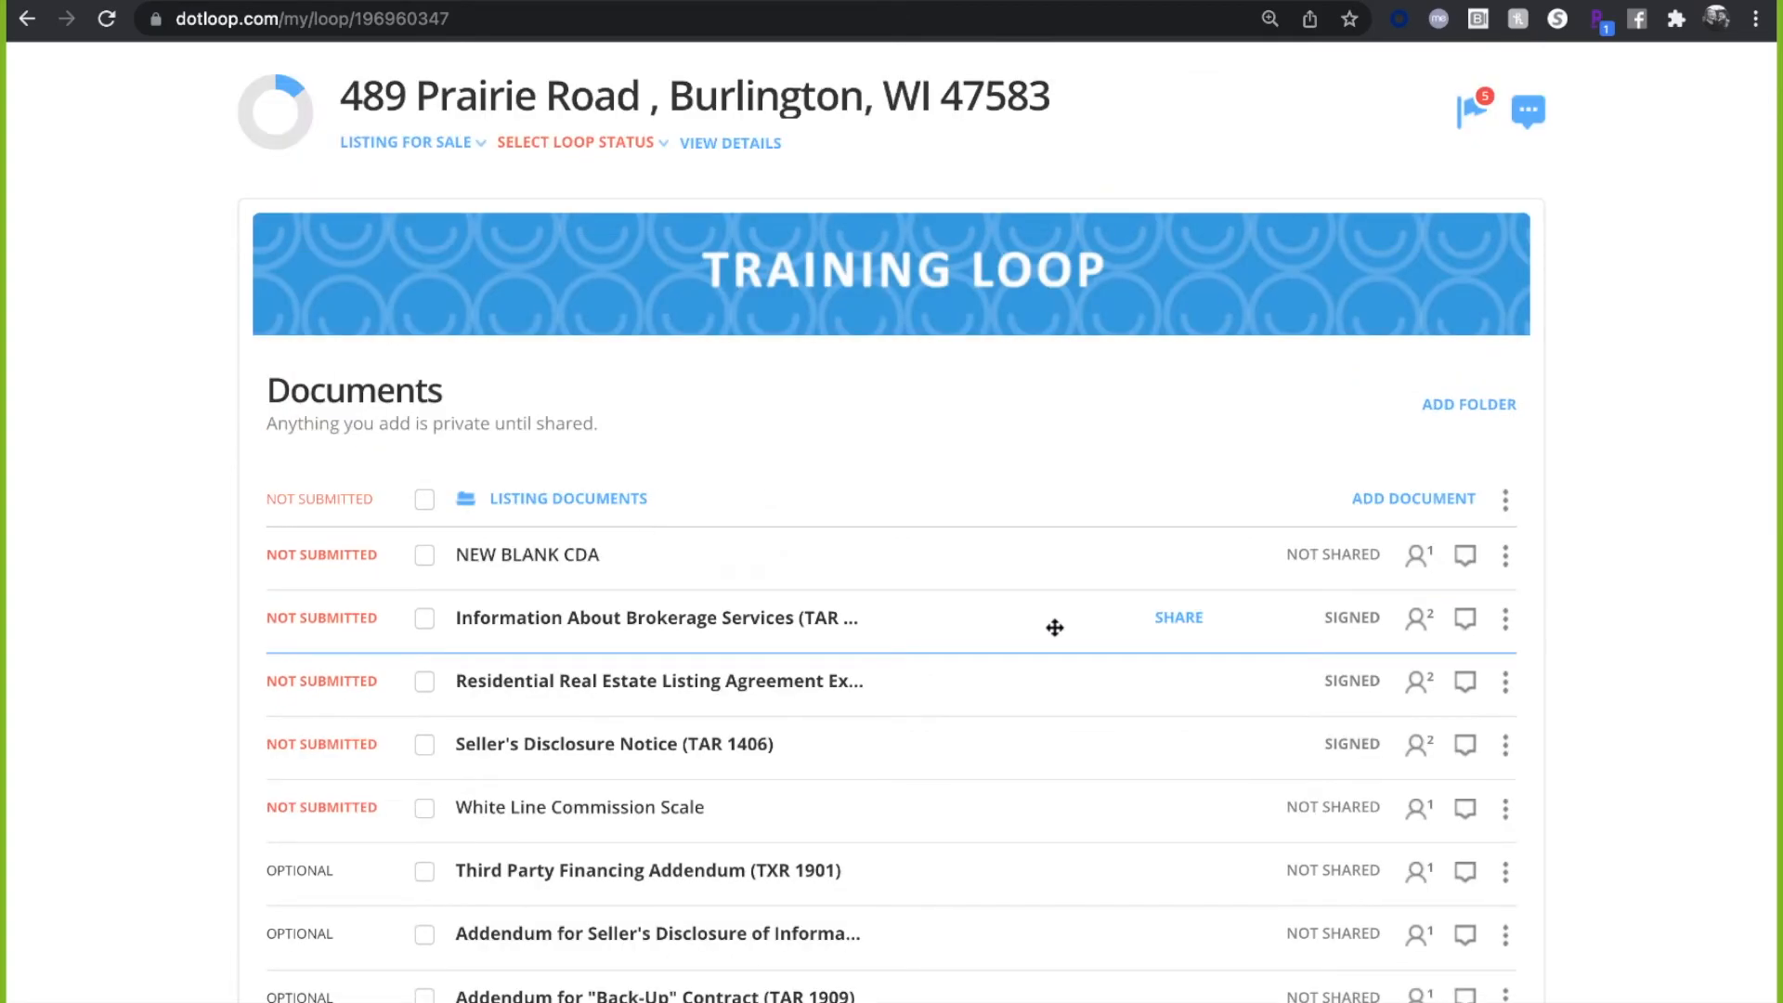
pyautogui.click(1395, 509)
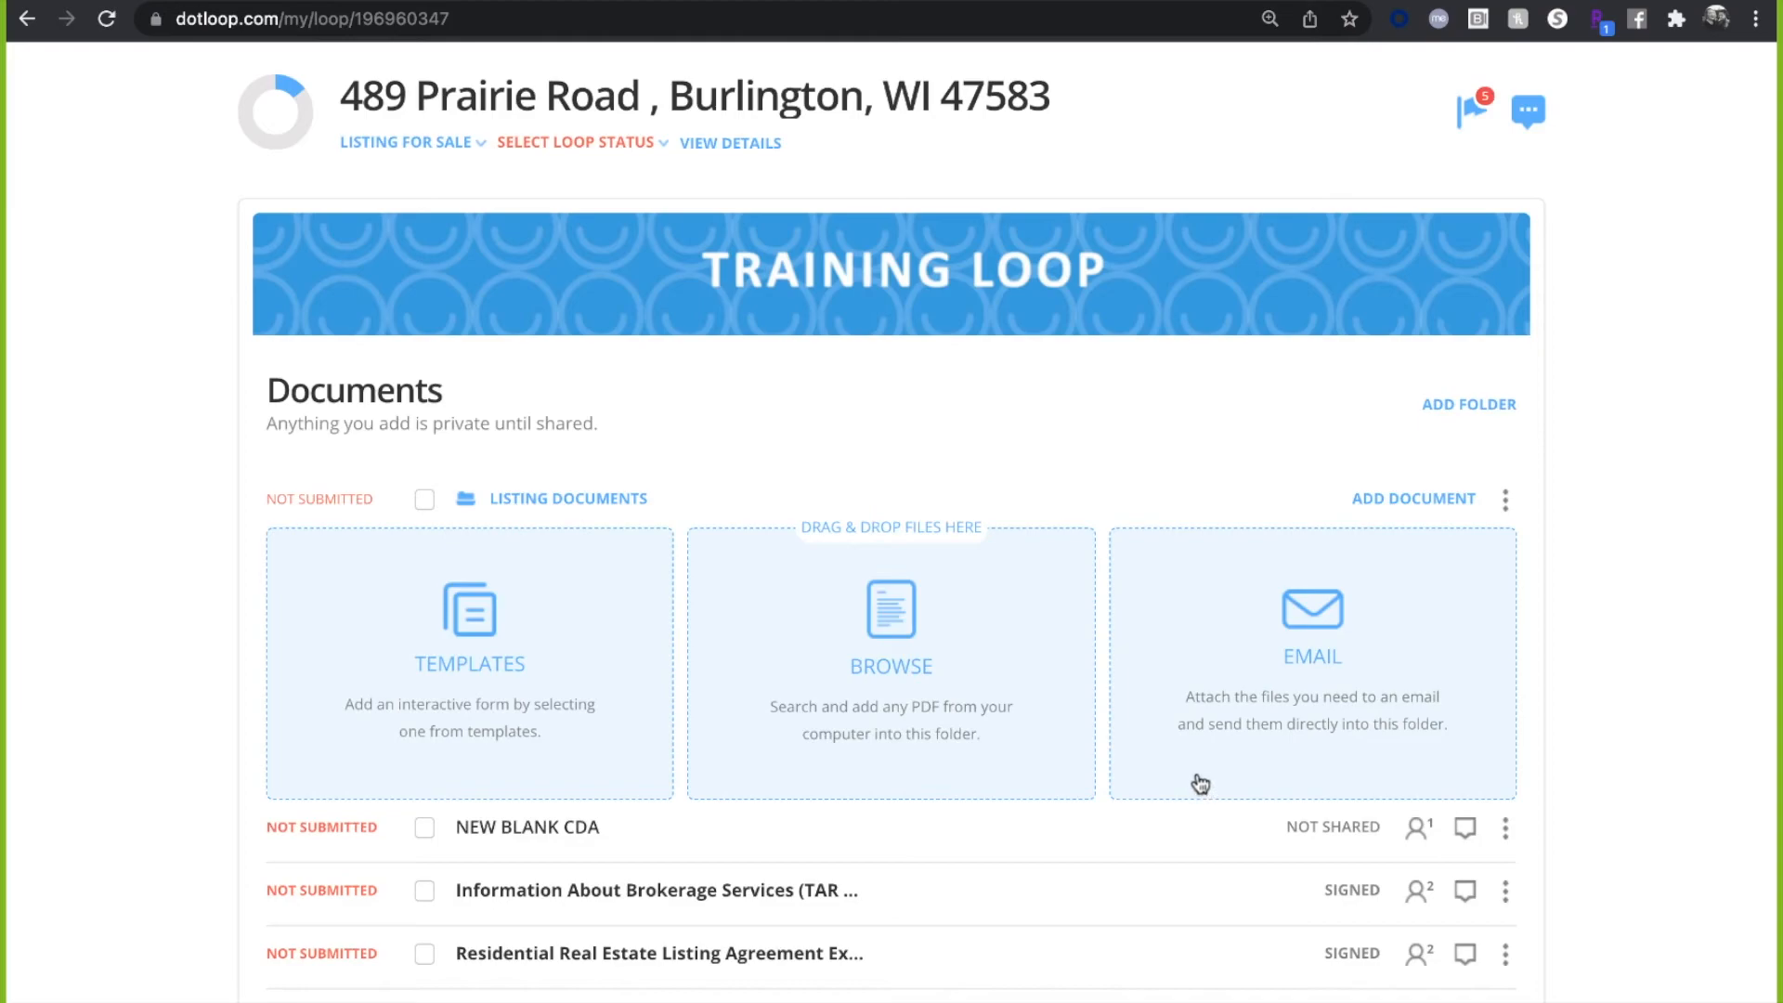
# - Switch from browsing the computer to template documents and open Texas Realtors Interactive Documents, dismissing the NRDS ID prompt
pyautogui.click(1000, 762)
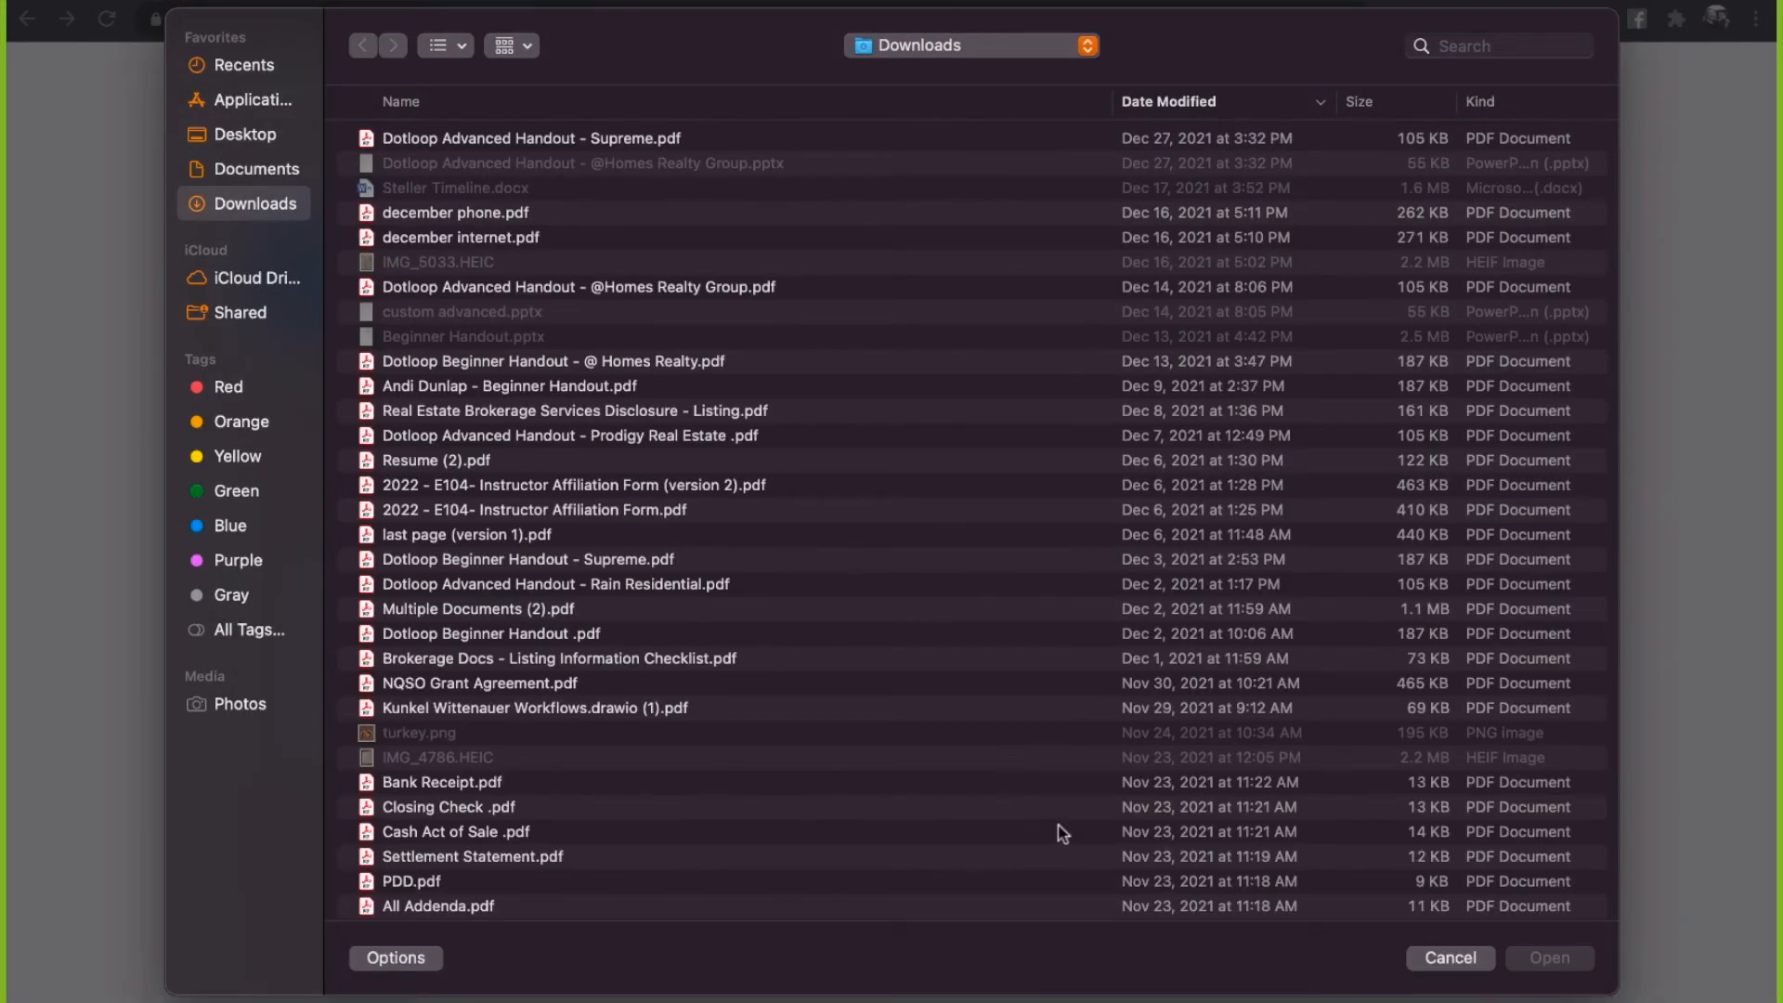
pyautogui.click(1437, 964)
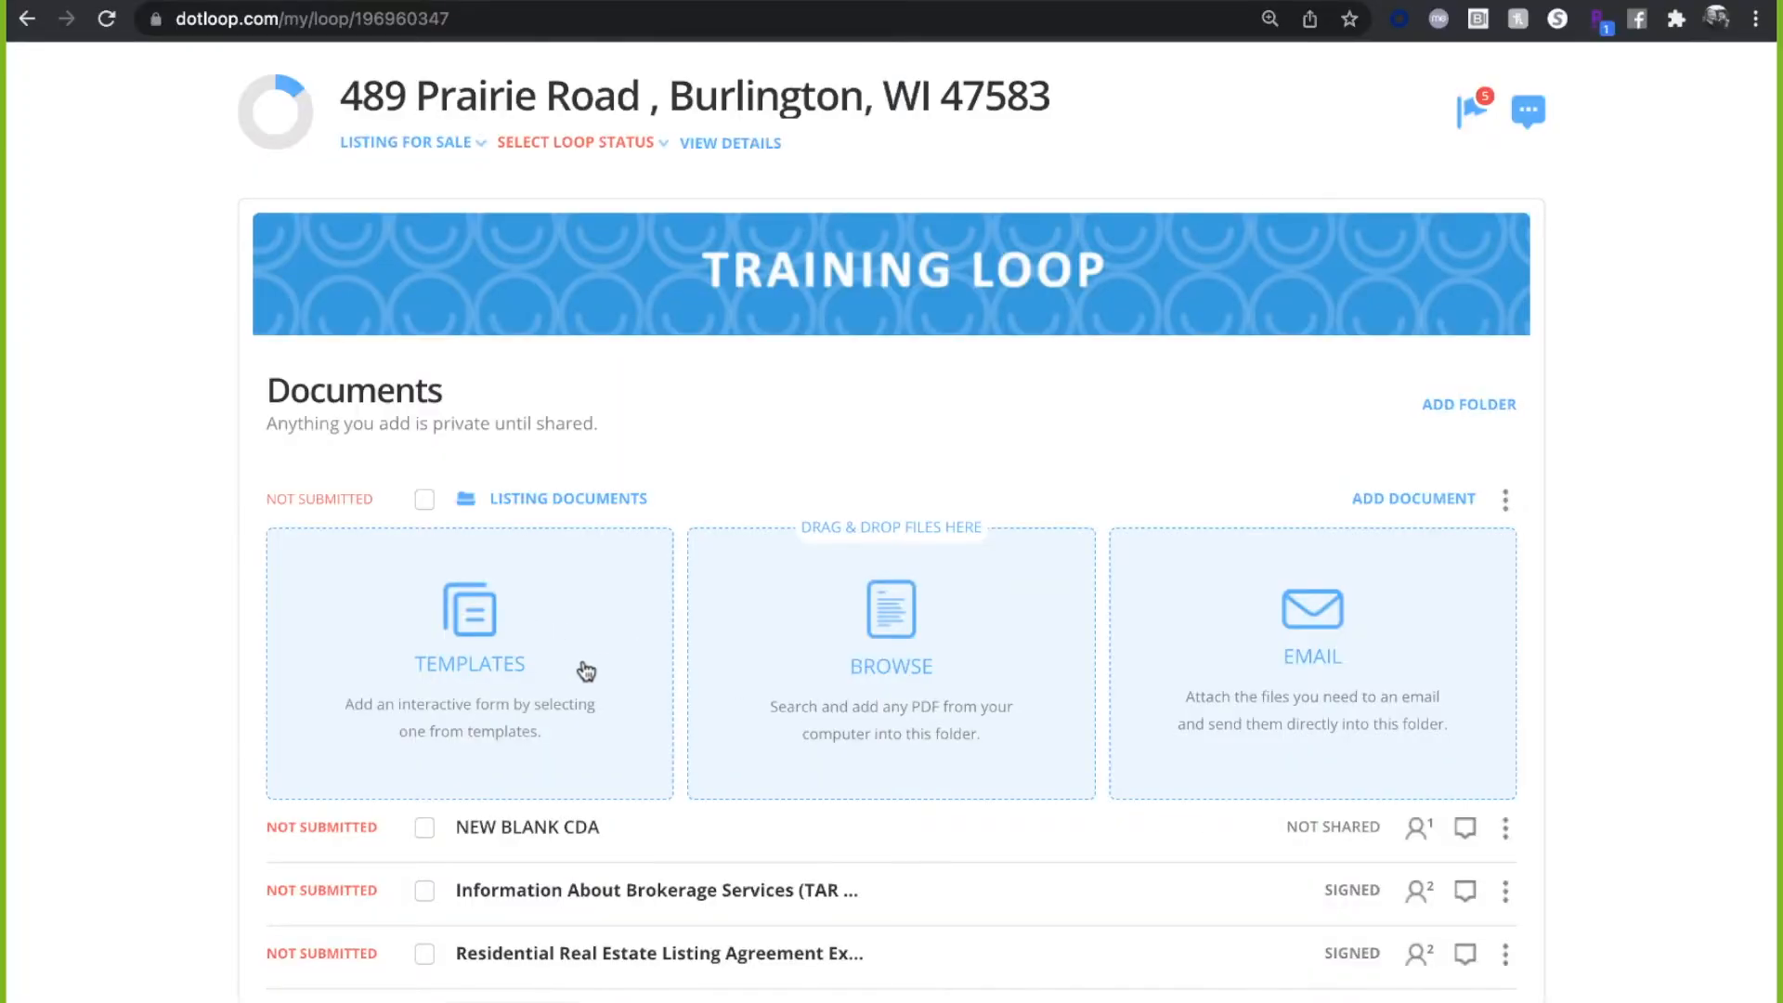
pyautogui.click(586, 670)
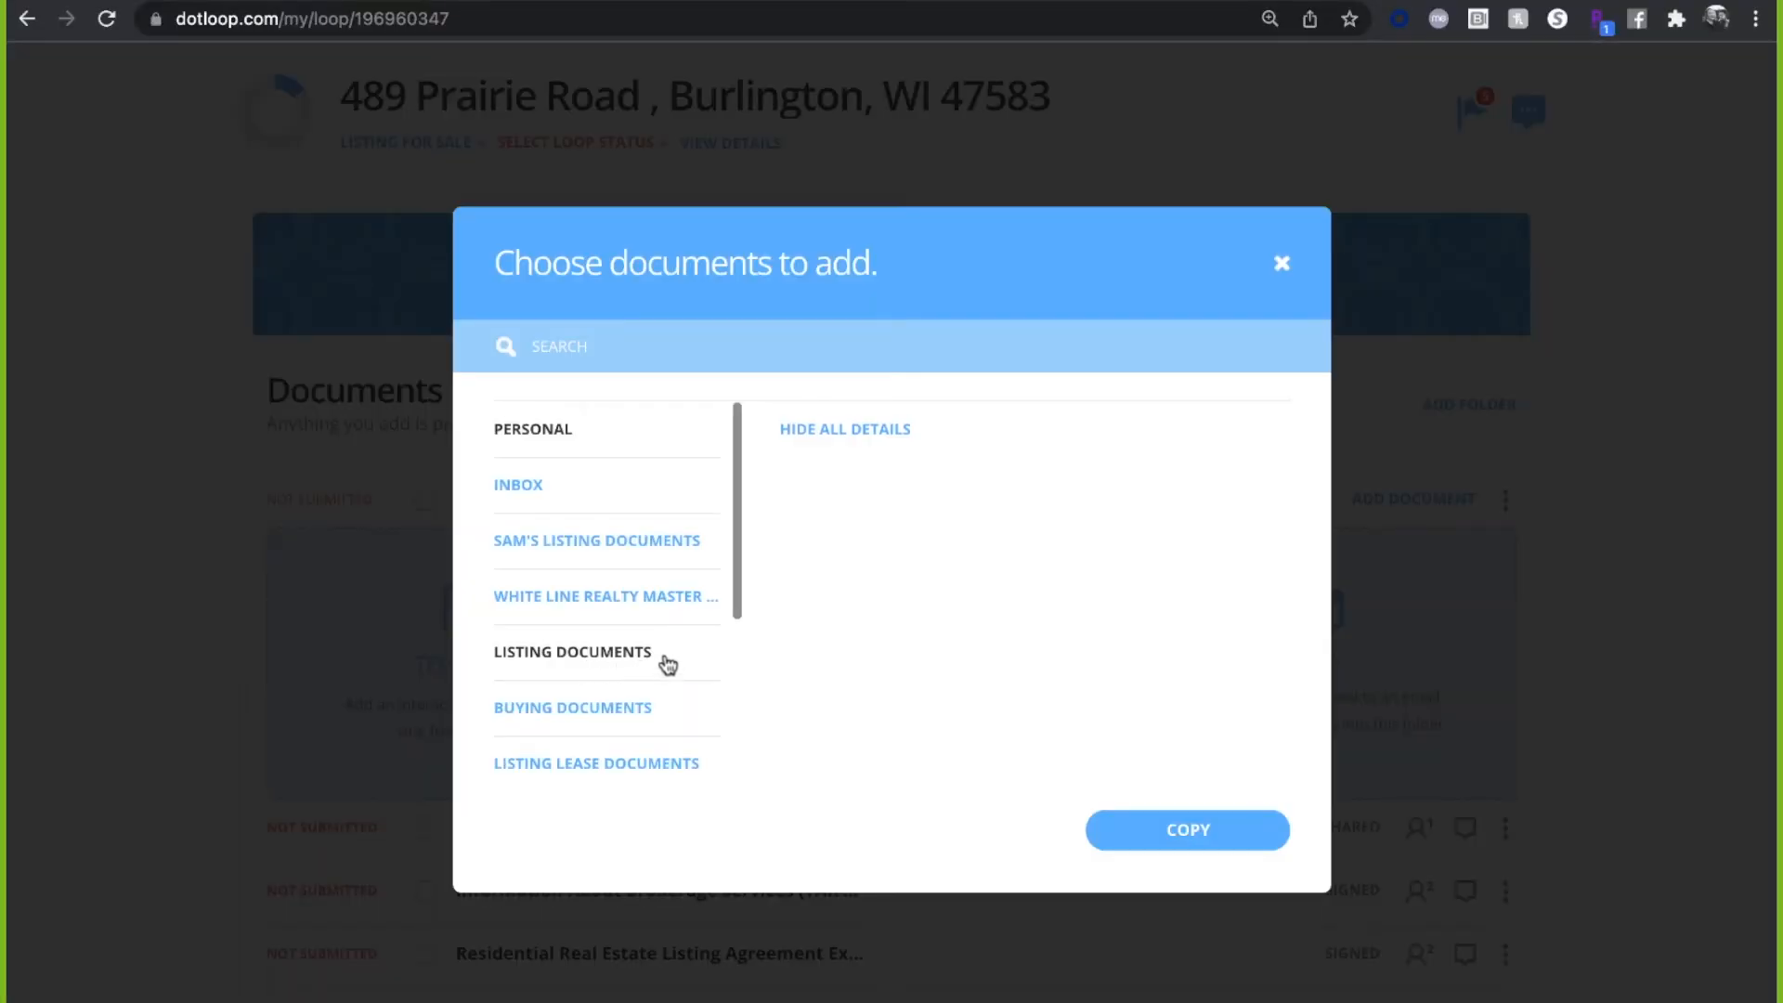
pyautogui.scroll(-2, 631, 599)
pyautogui.scroll(-2, 639, 603)
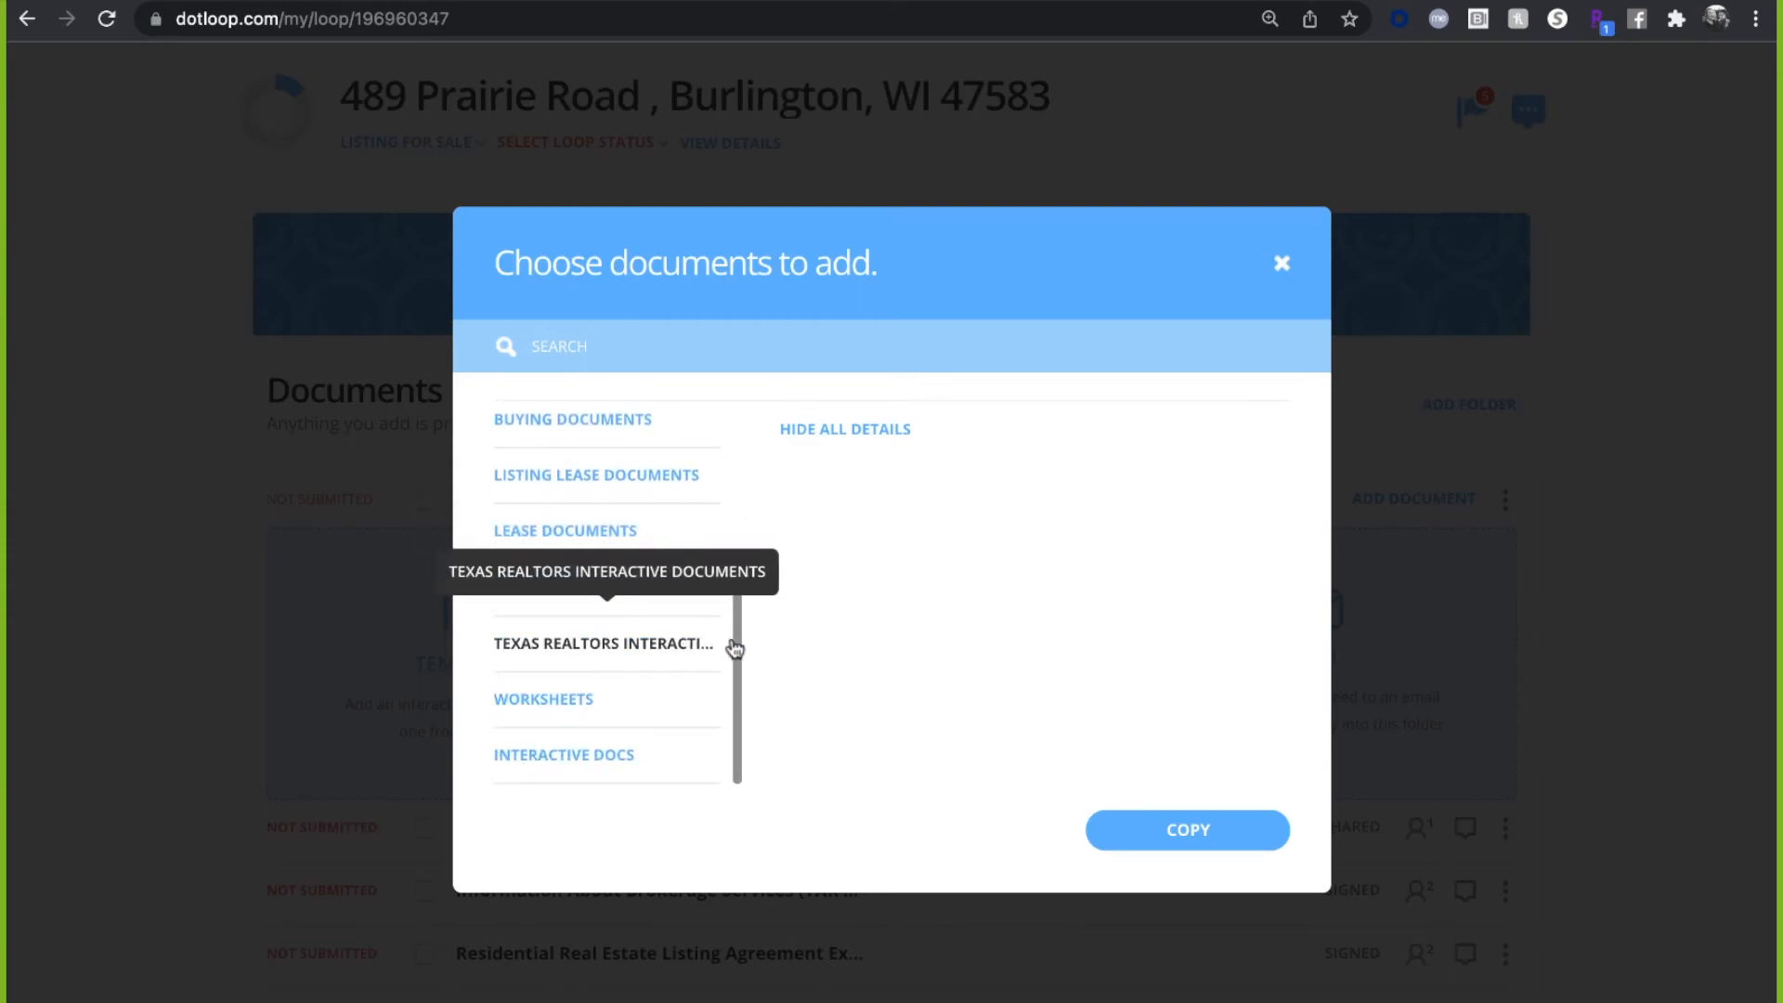
pyautogui.click(619, 644)
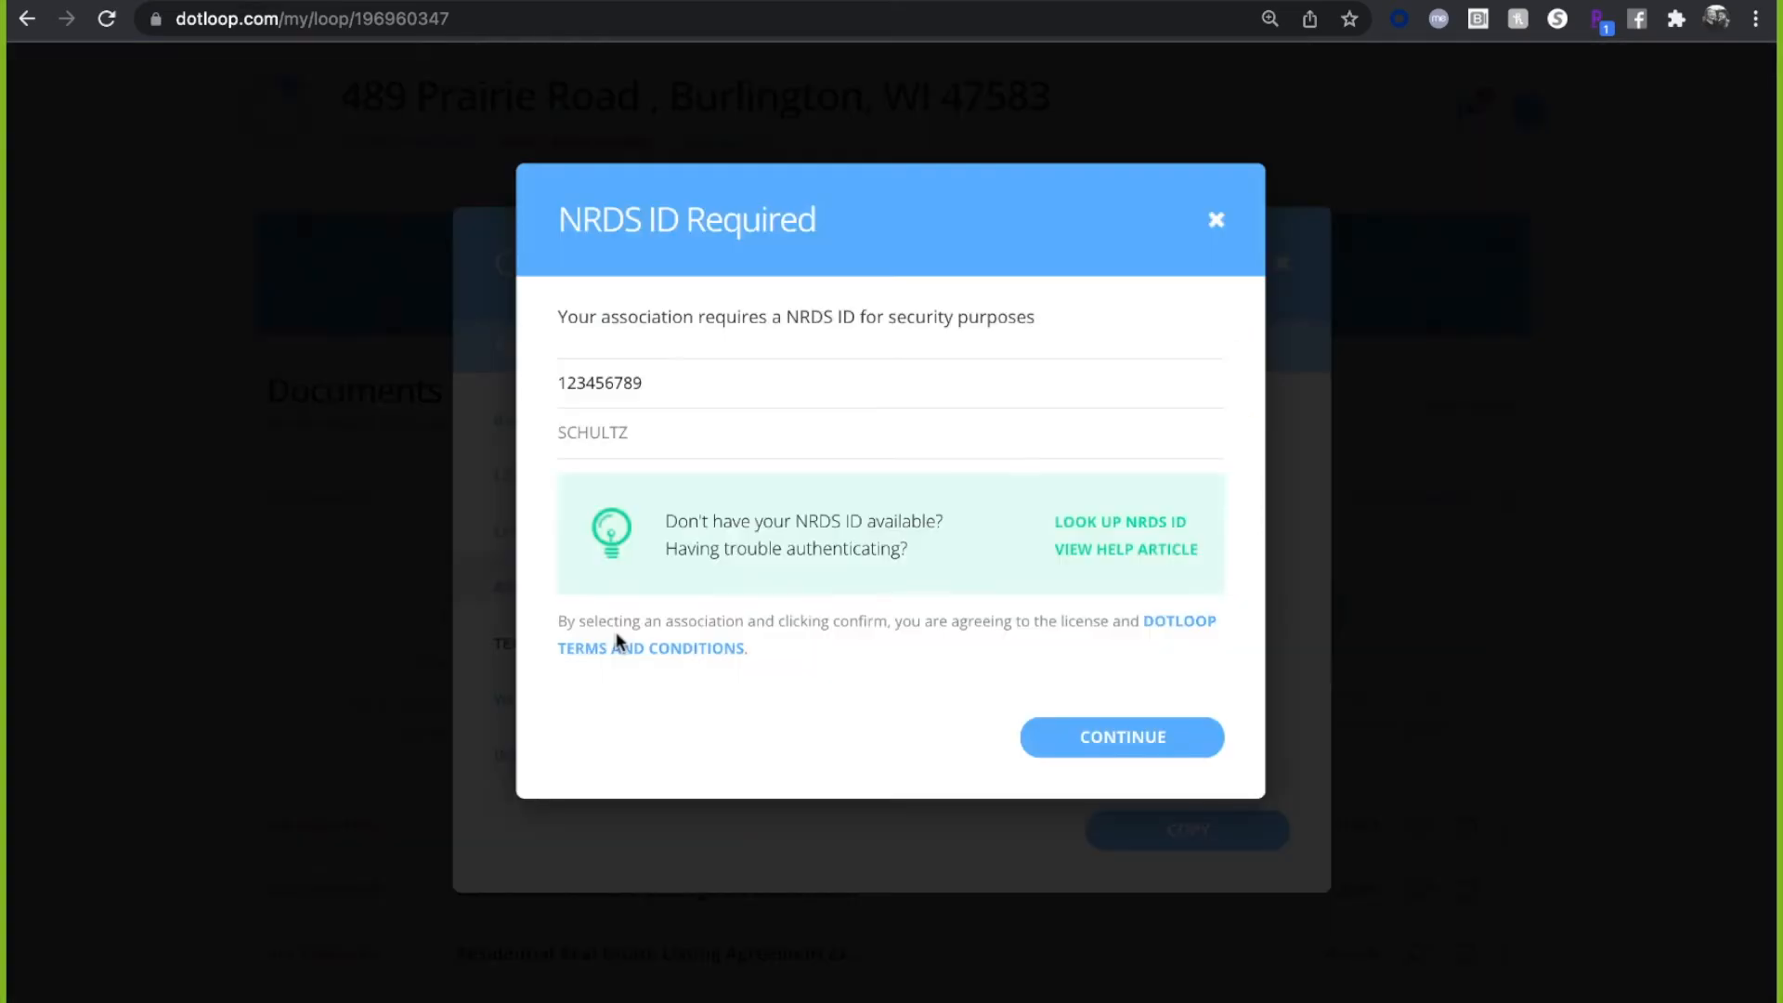
pyautogui.click(1216, 295)
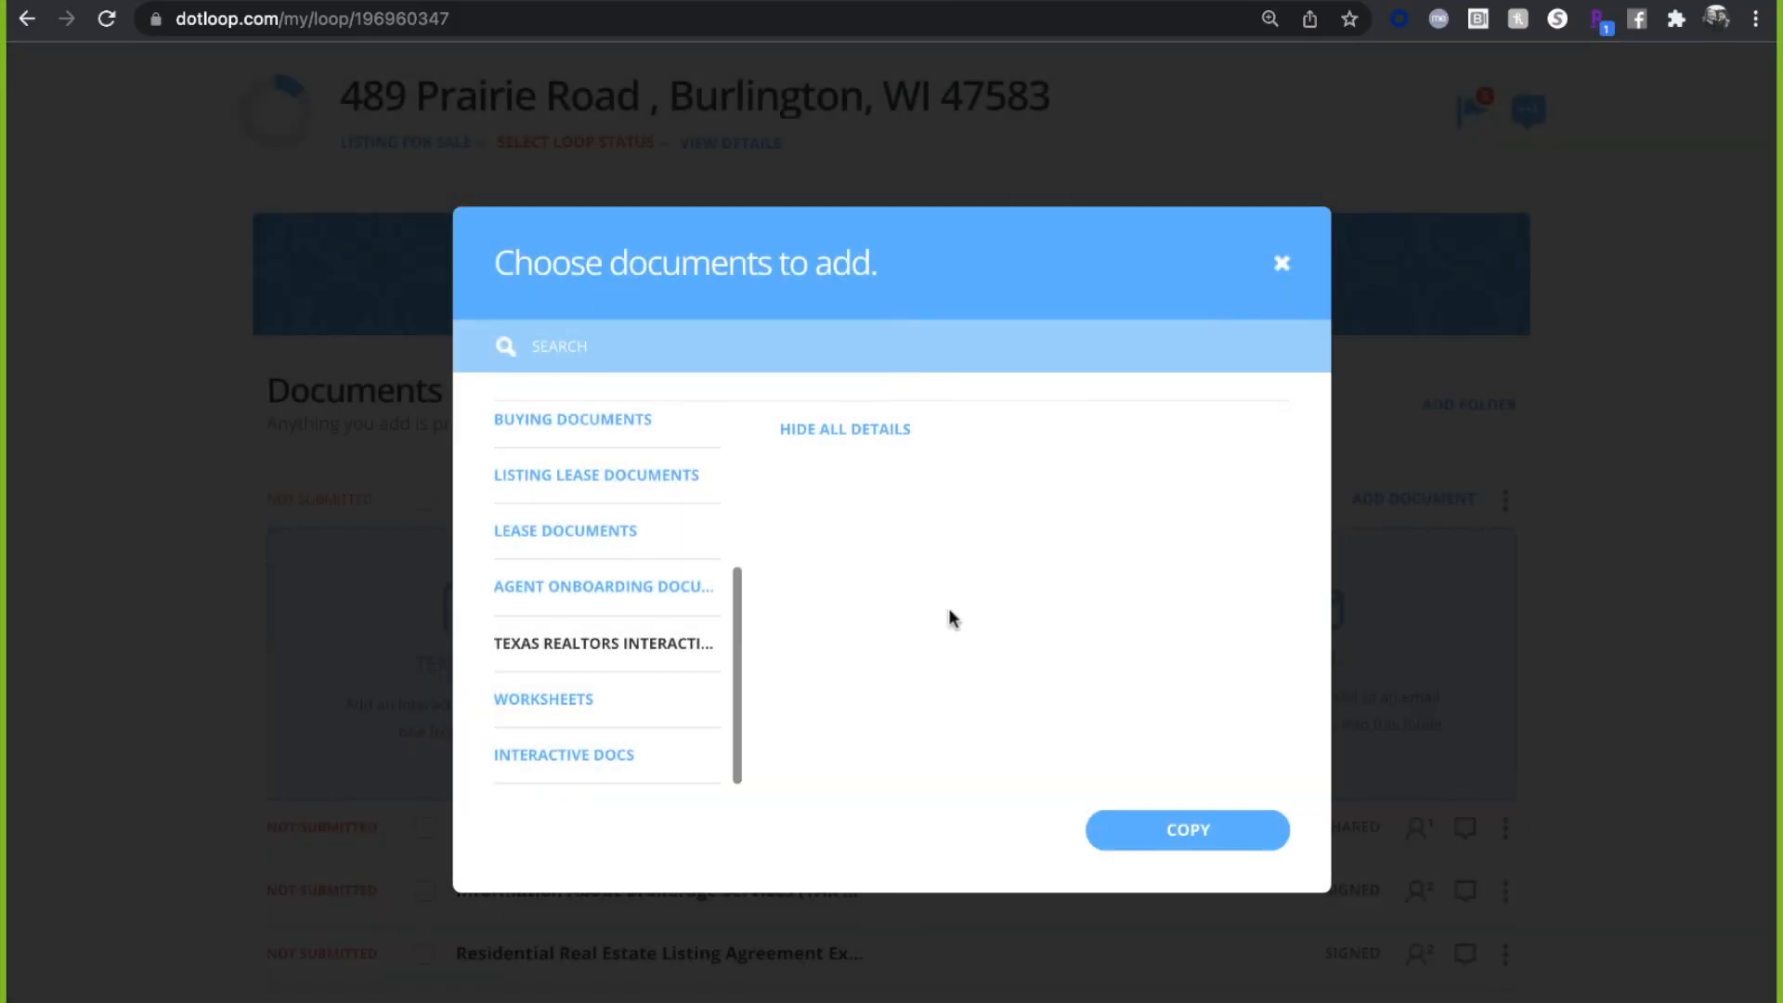
# - In White Line Realty Master, tick Updated Policies and procedure and Important Factors to Remember, then close the picker
pyautogui.scroll(3, 650, 545)
pyautogui.scroll(2, 650, 545)
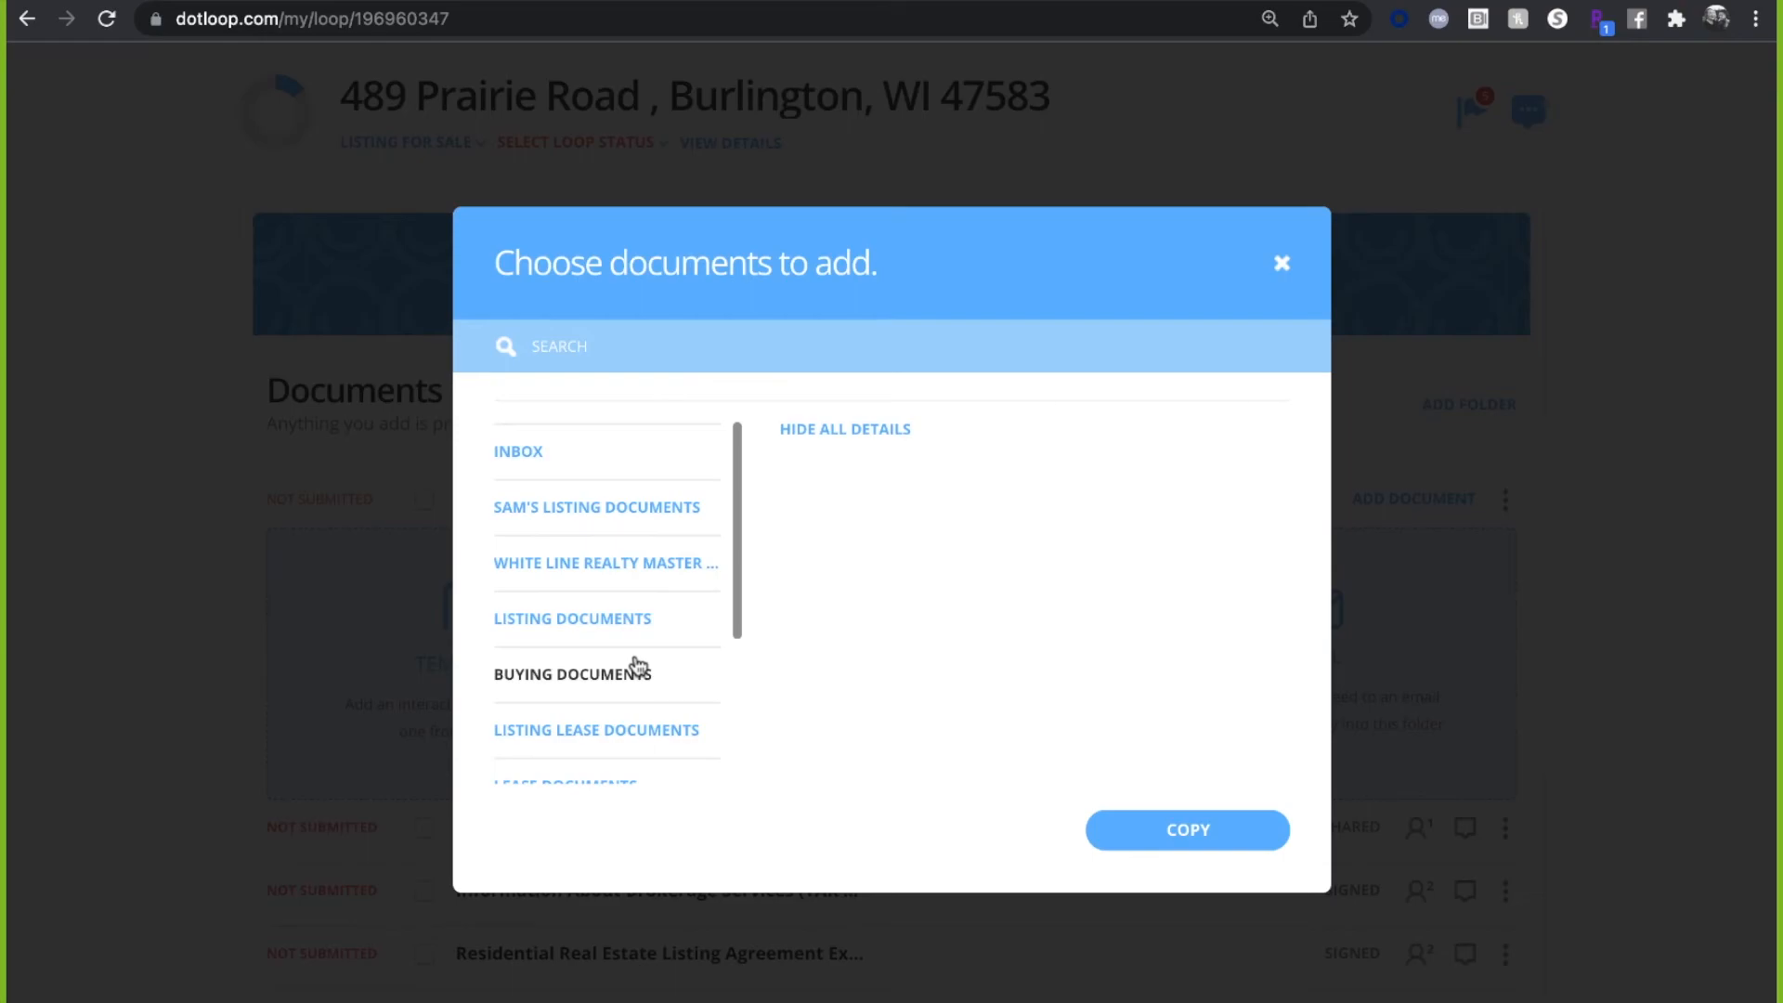
pyautogui.scroll(-1, 641, 570)
pyautogui.click(642, 570)
pyautogui.scroll(-5, 1167, 600)
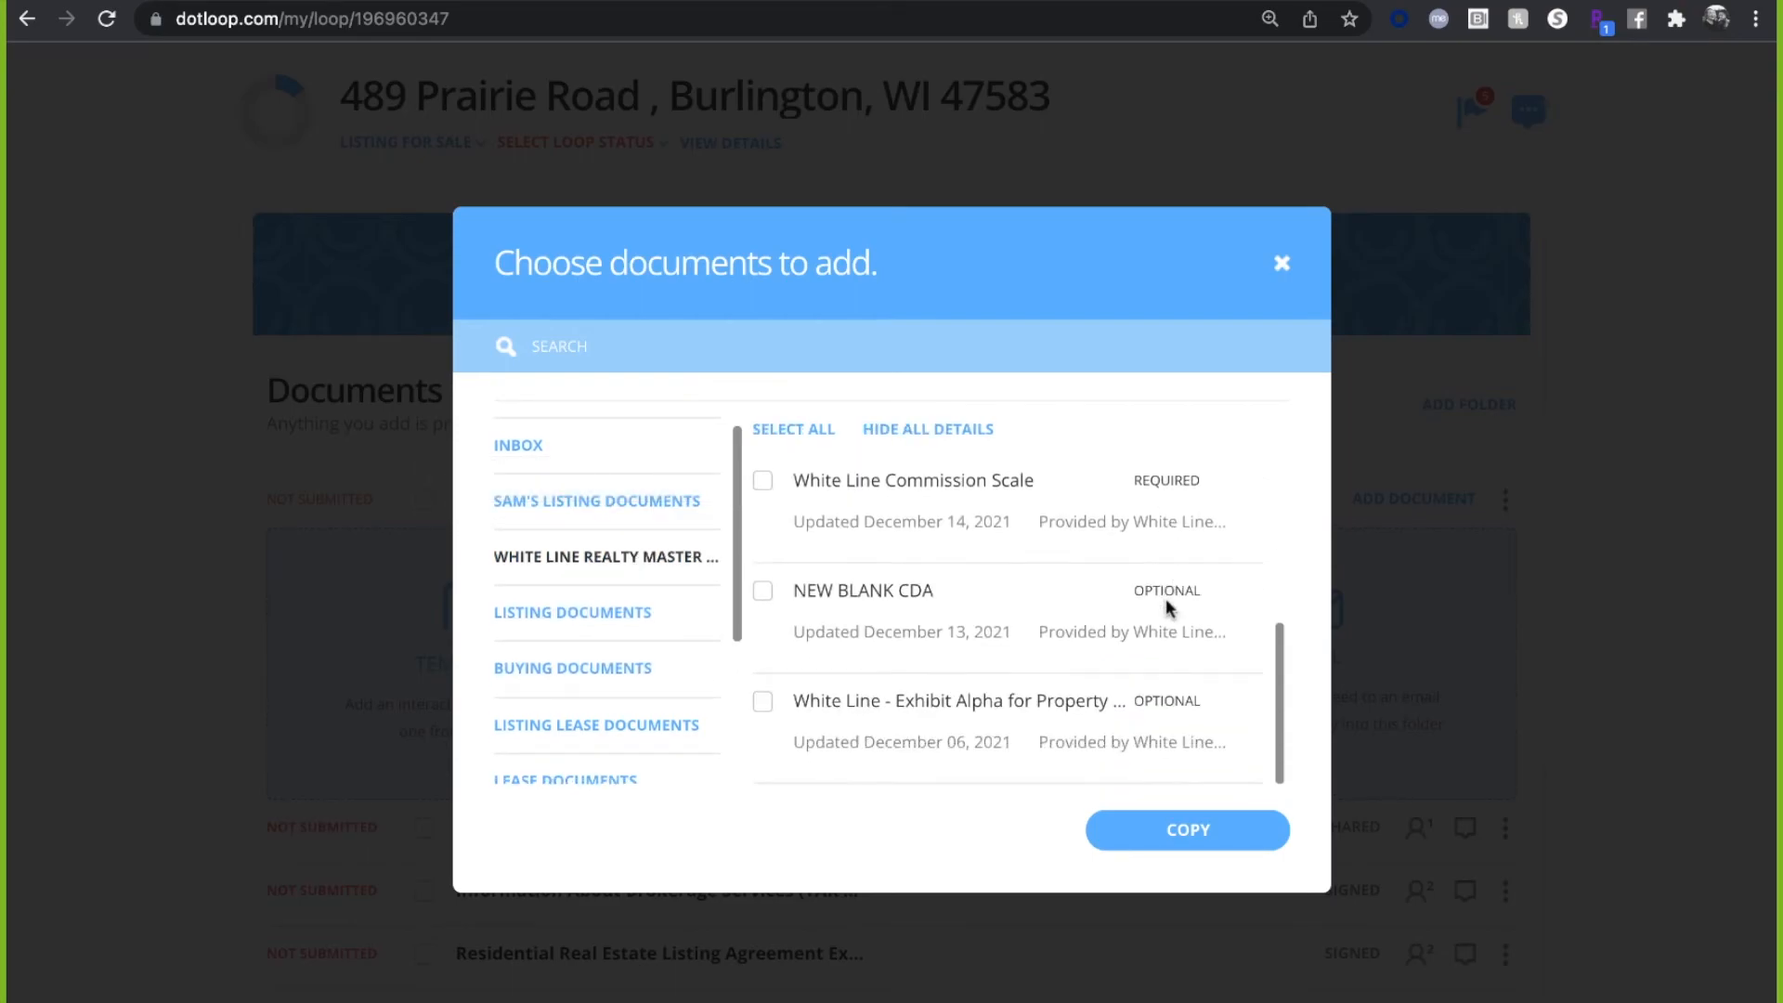
pyautogui.scroll(5, 1160, 601)
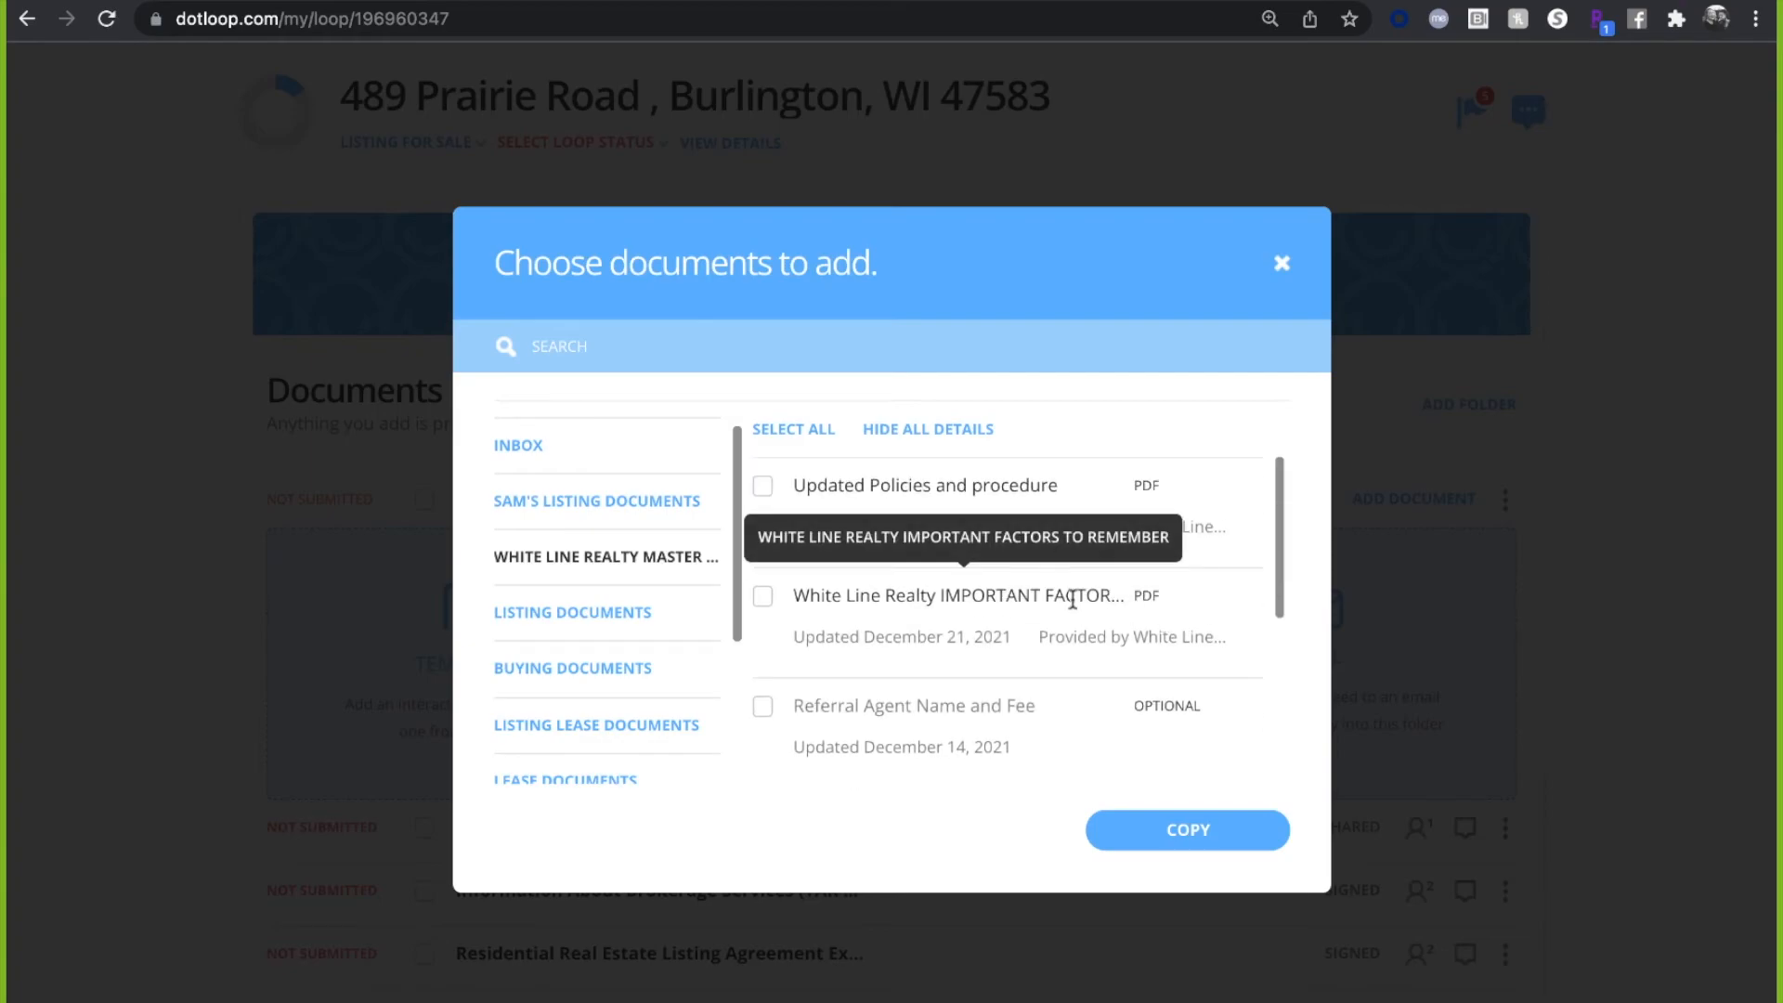
pyautogui.click(768, 347)
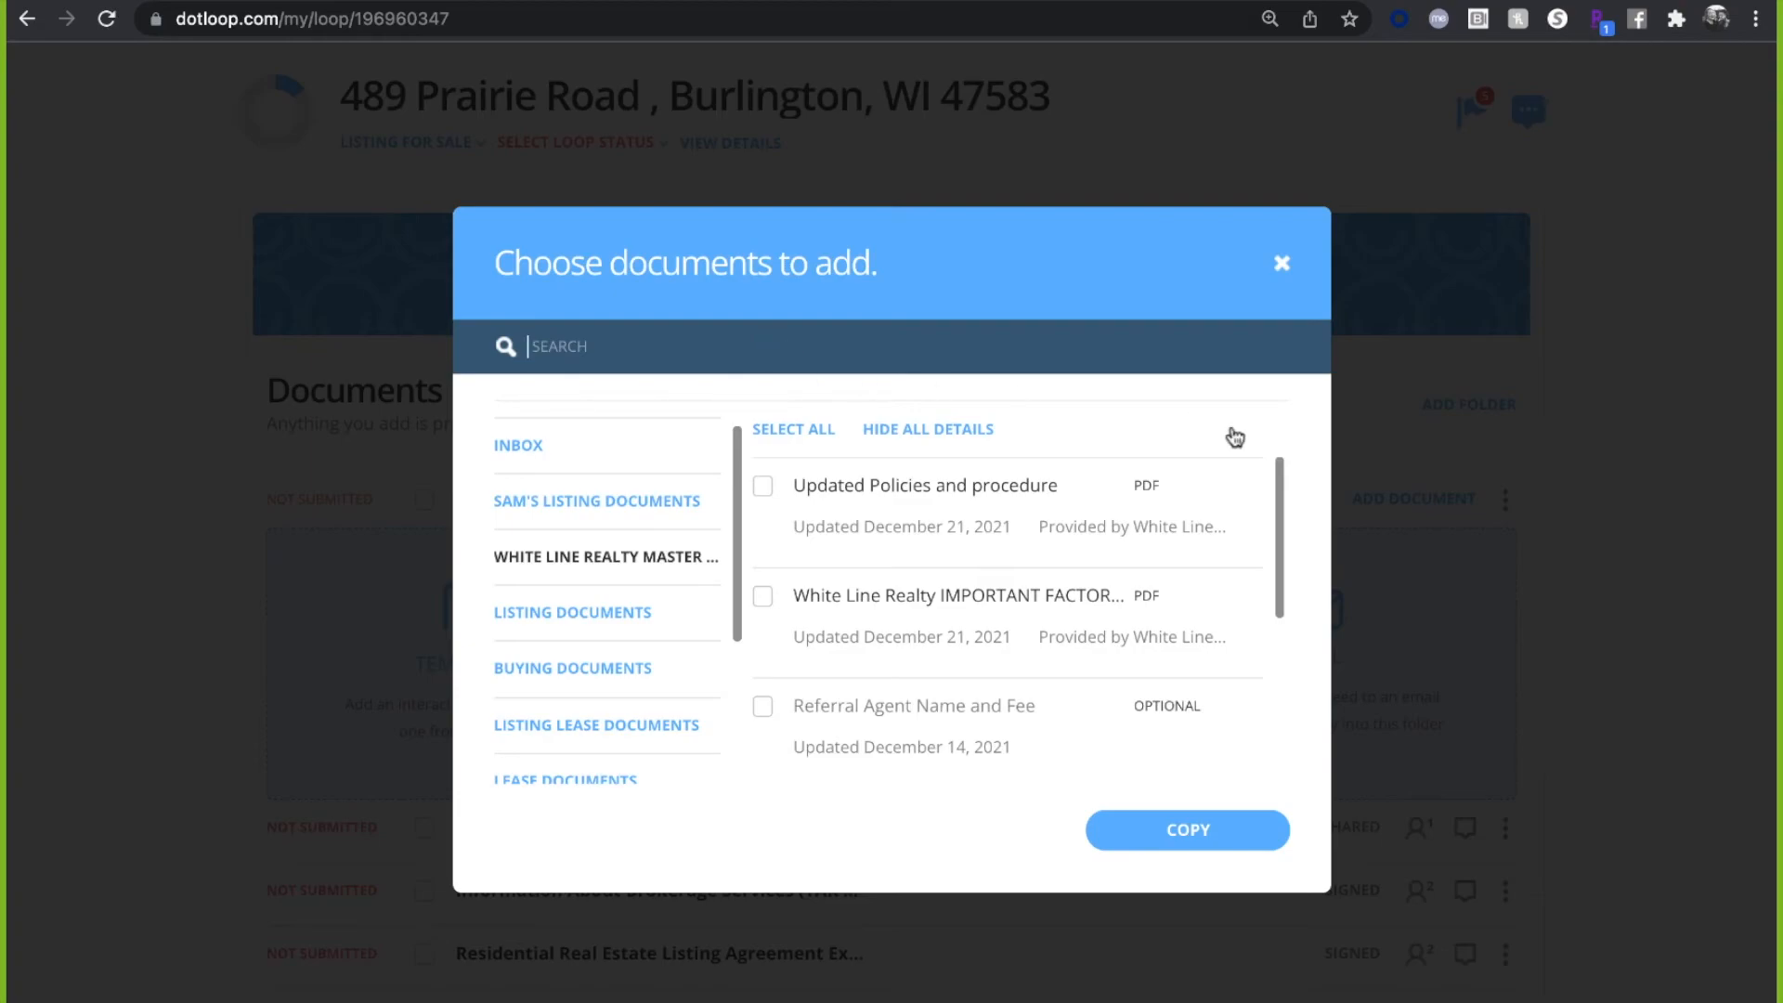
pyautogui.click(770, 546)
pyautogui.click(766, 597)
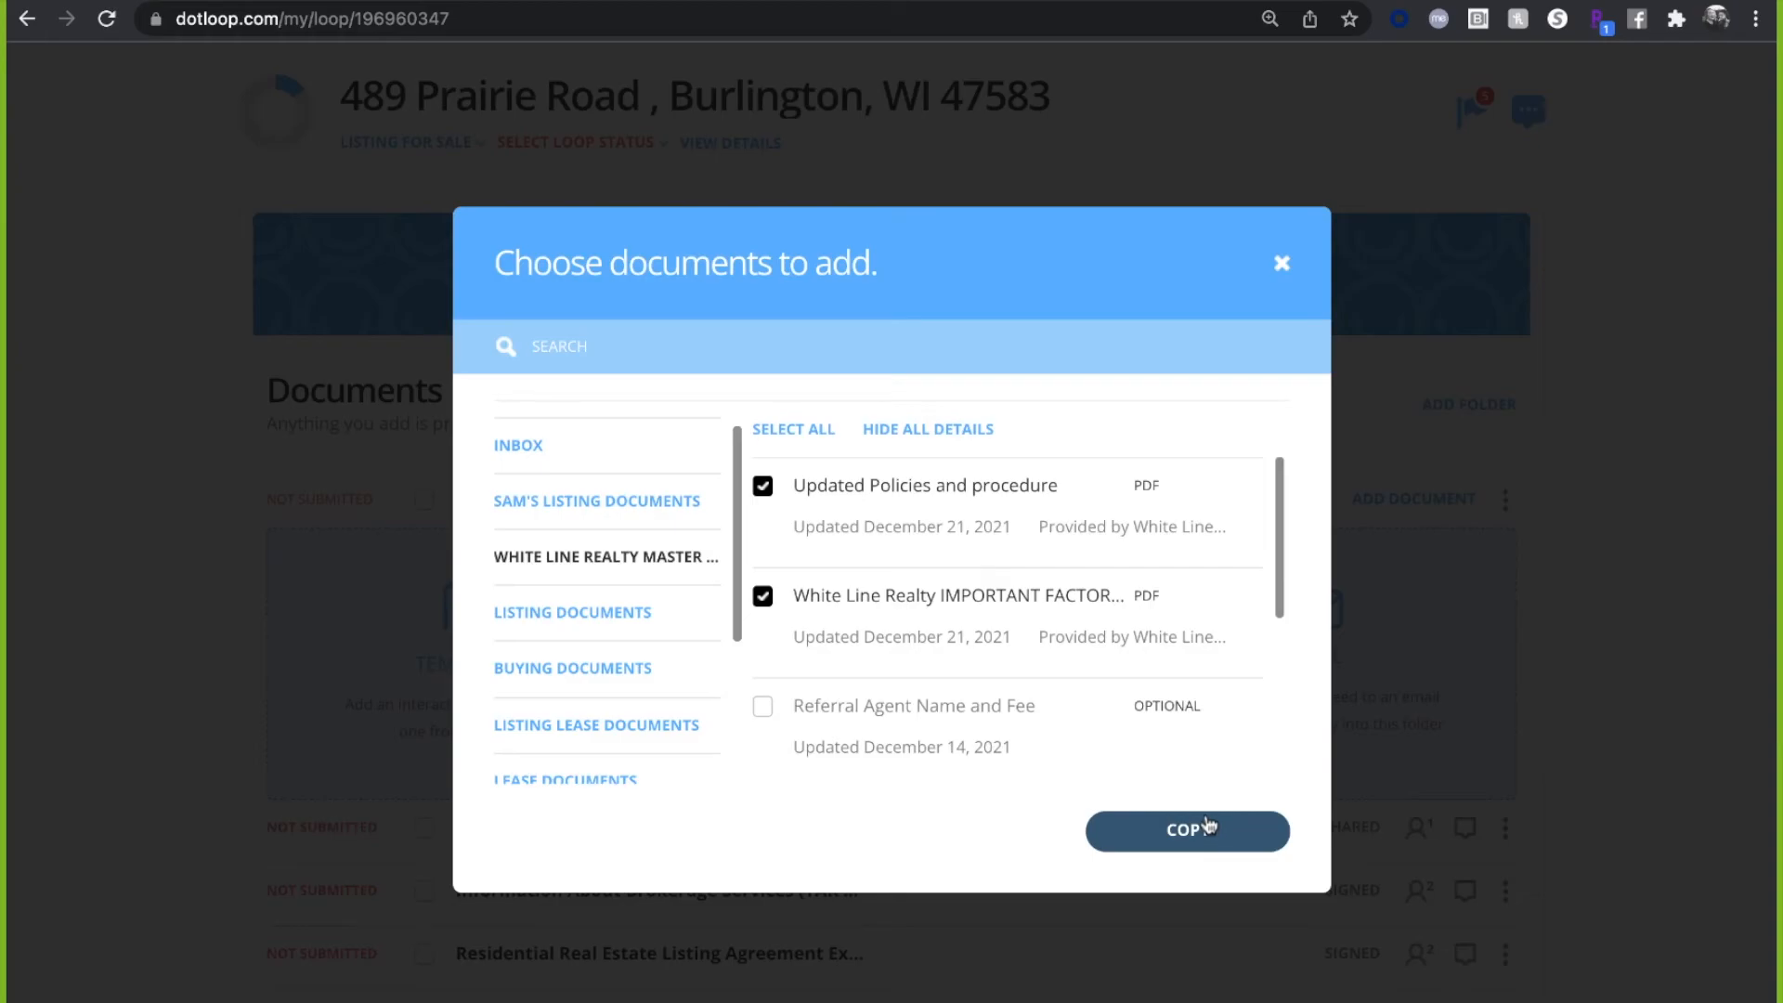
pyautogui.click(1282, 264)
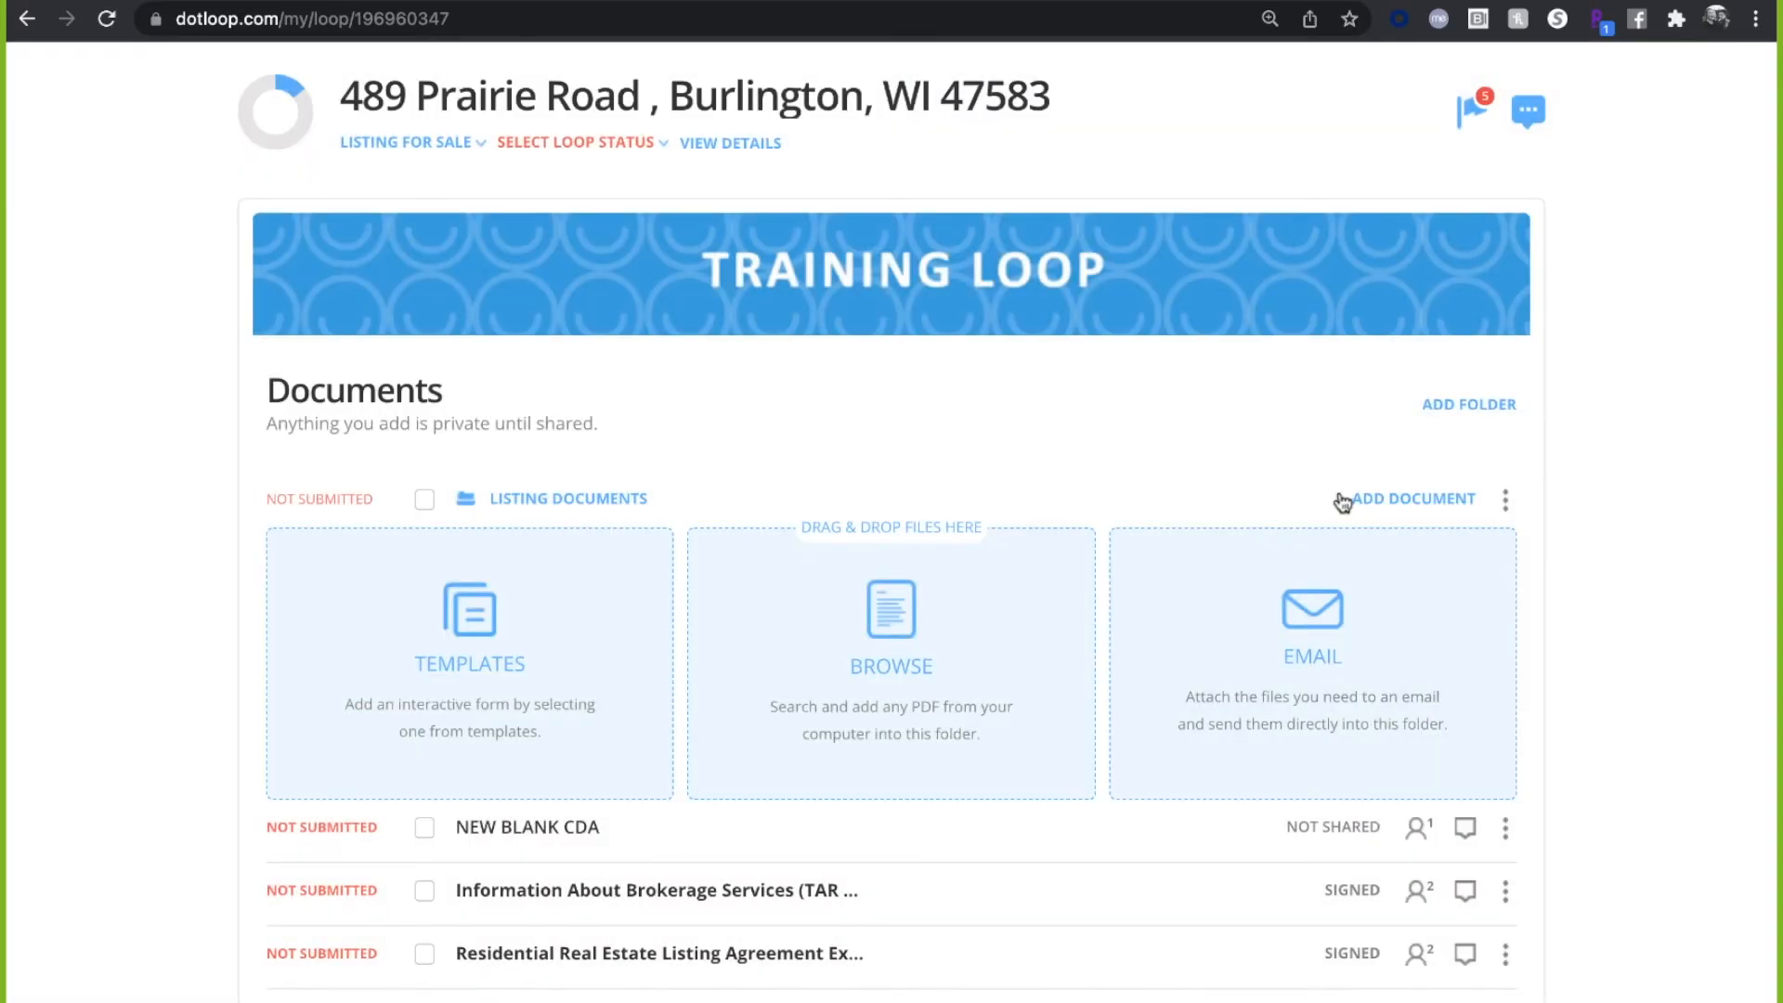
# - Hide the Templates/Browse/Email drop zones and scroll back to the top of the loop page
pyautogui.scroll(-4, 1337, 493)
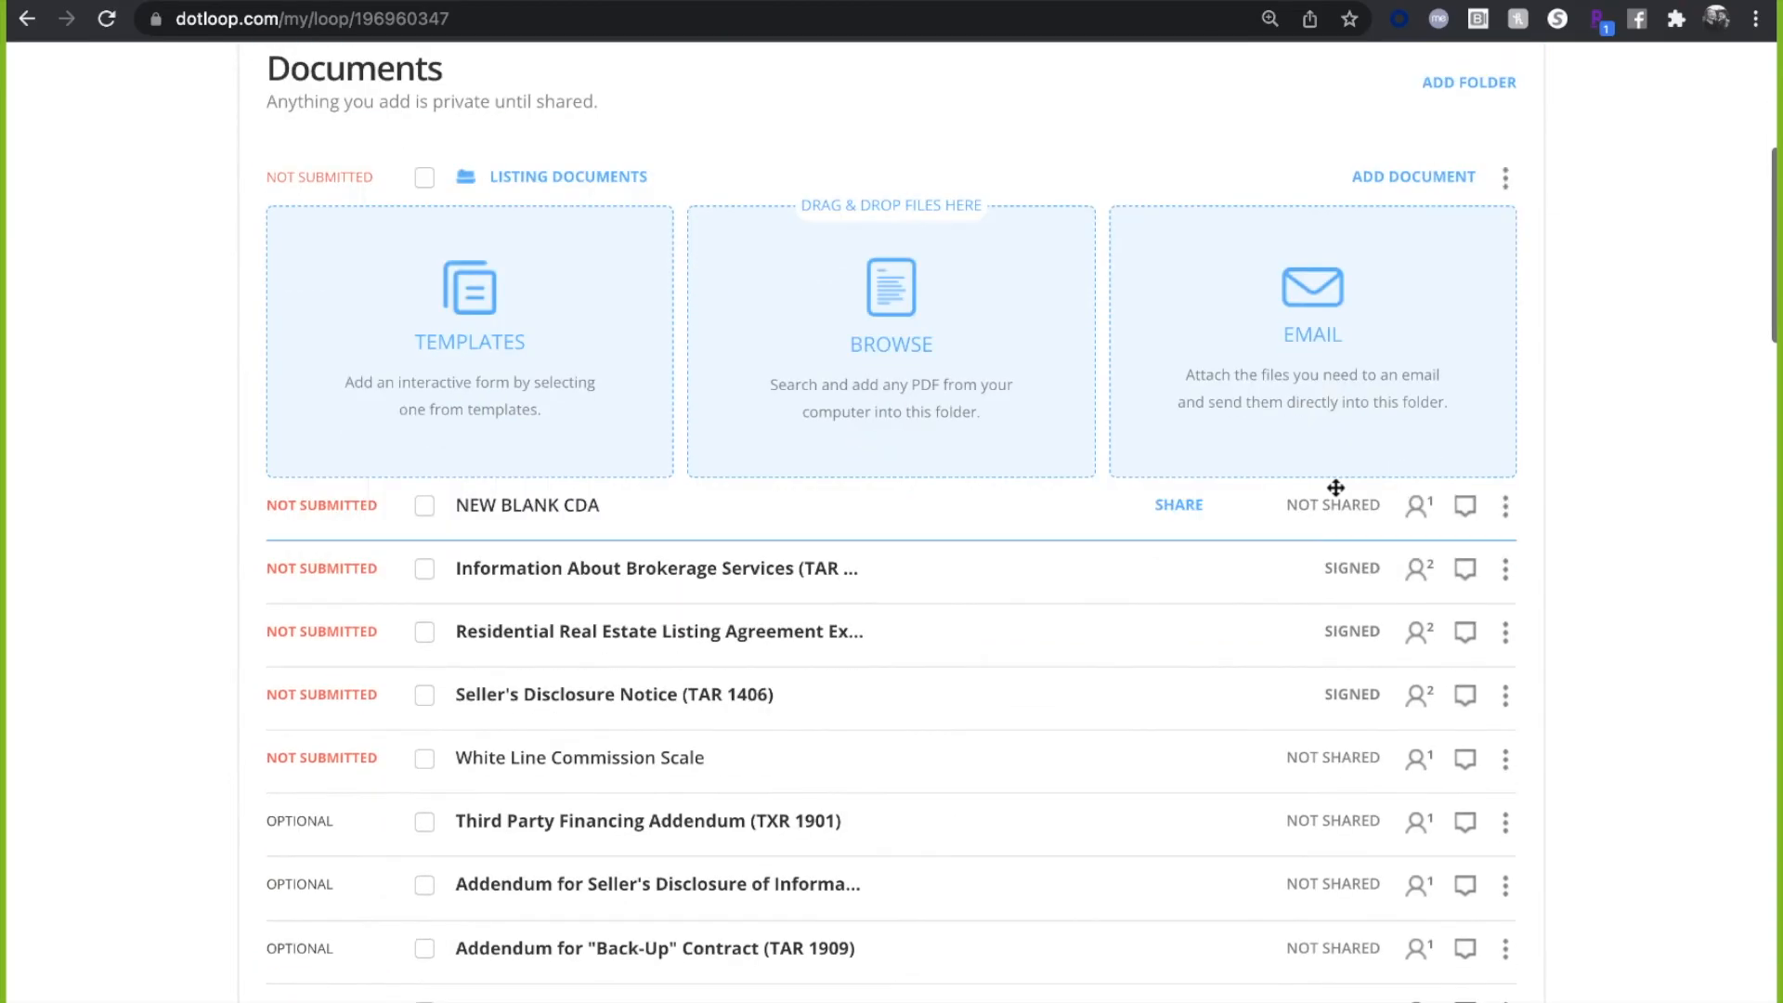
pyautogui.scroll(2, 1335, 487)
pyautogui.click(1399, 326)
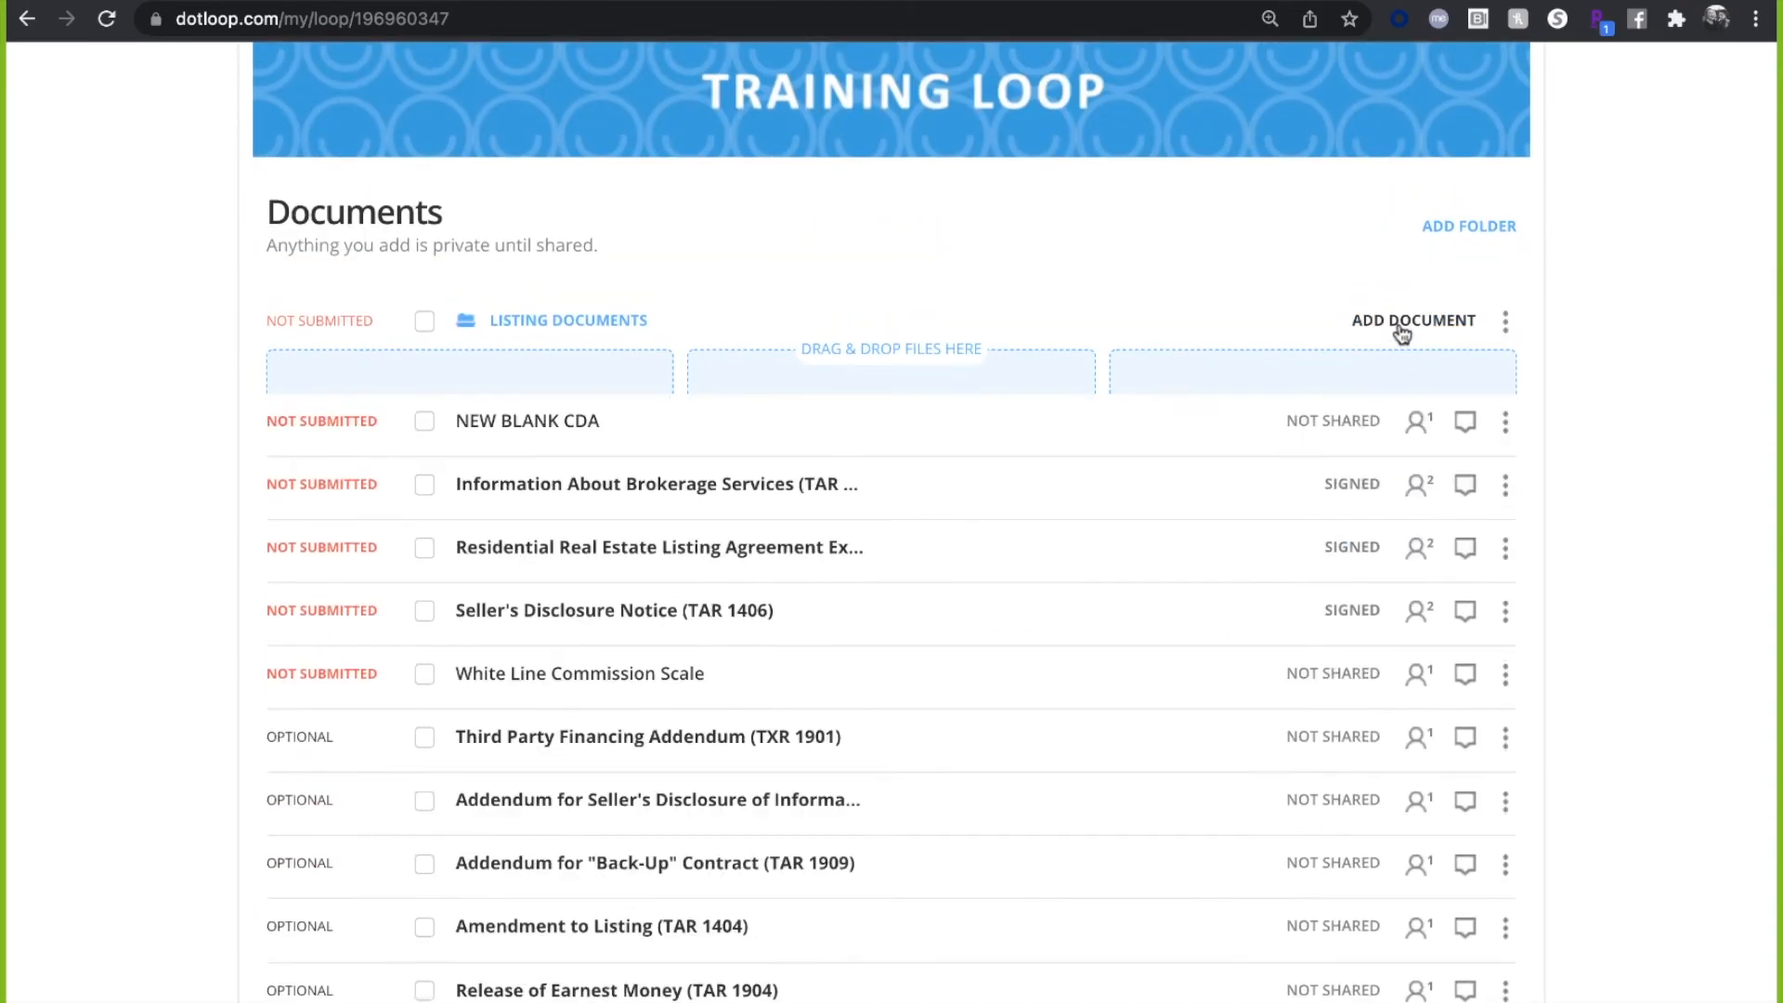
pyautogui.scroll(3, 1367, 326)
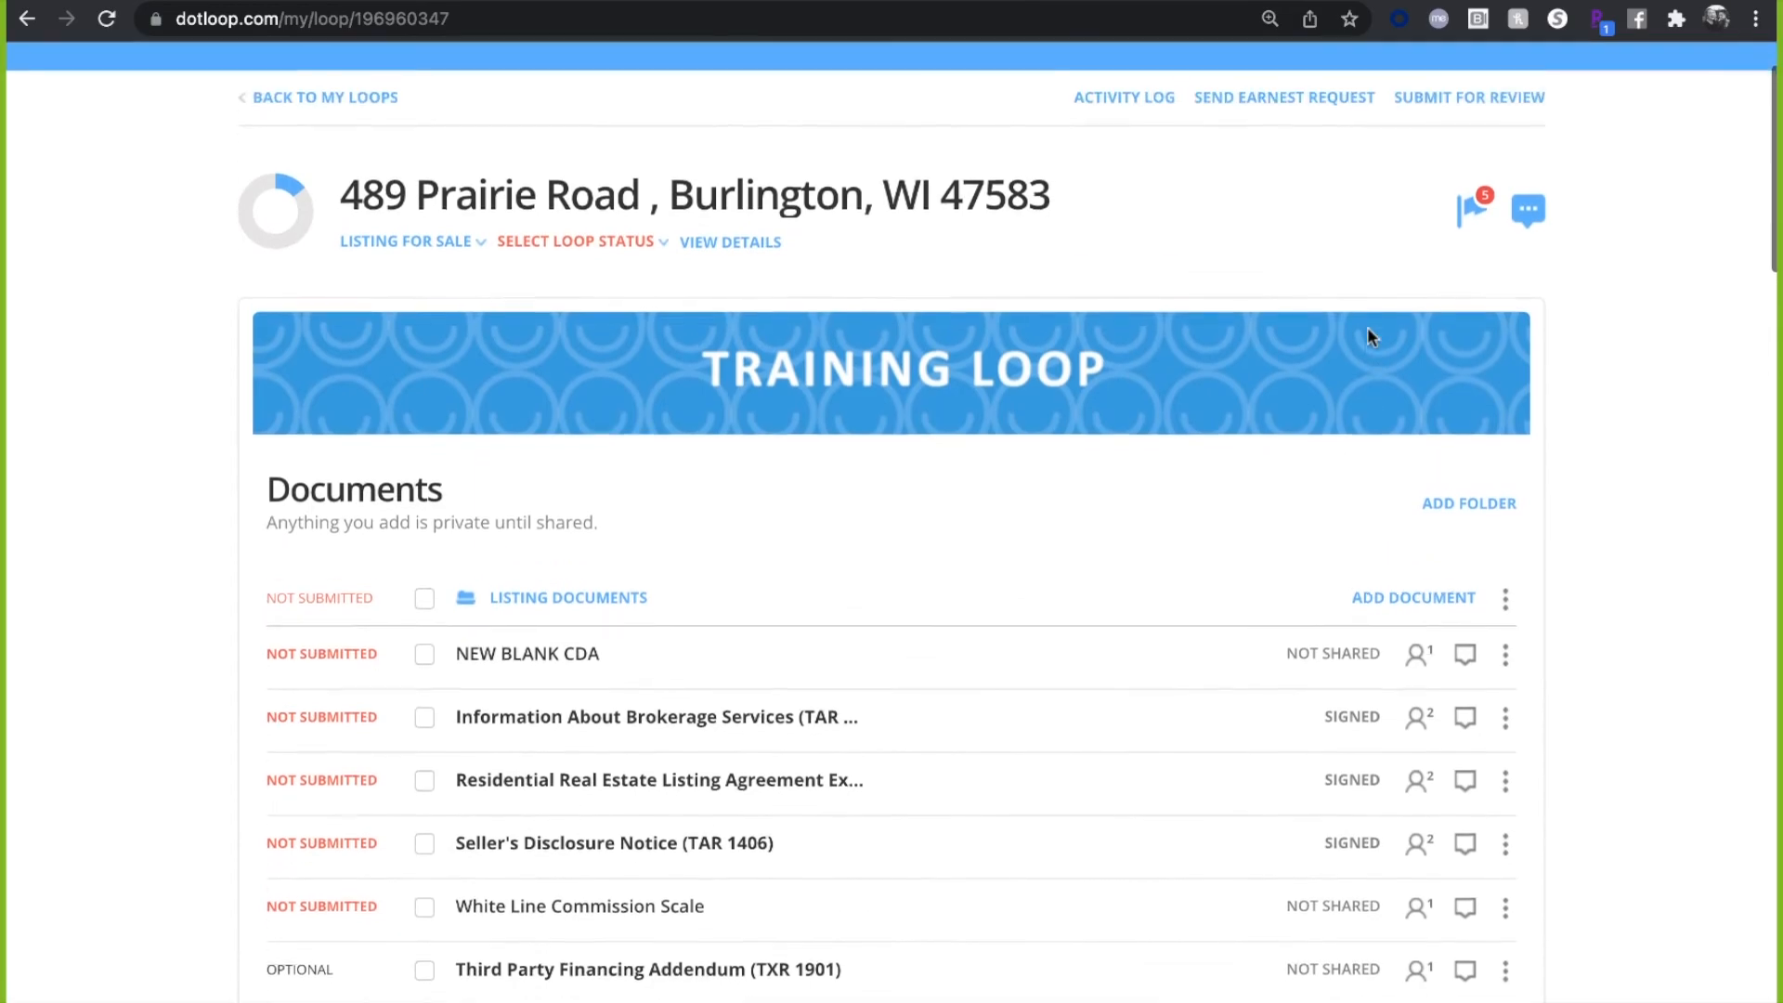
pyautogui.scroll(1, 1371, 339)
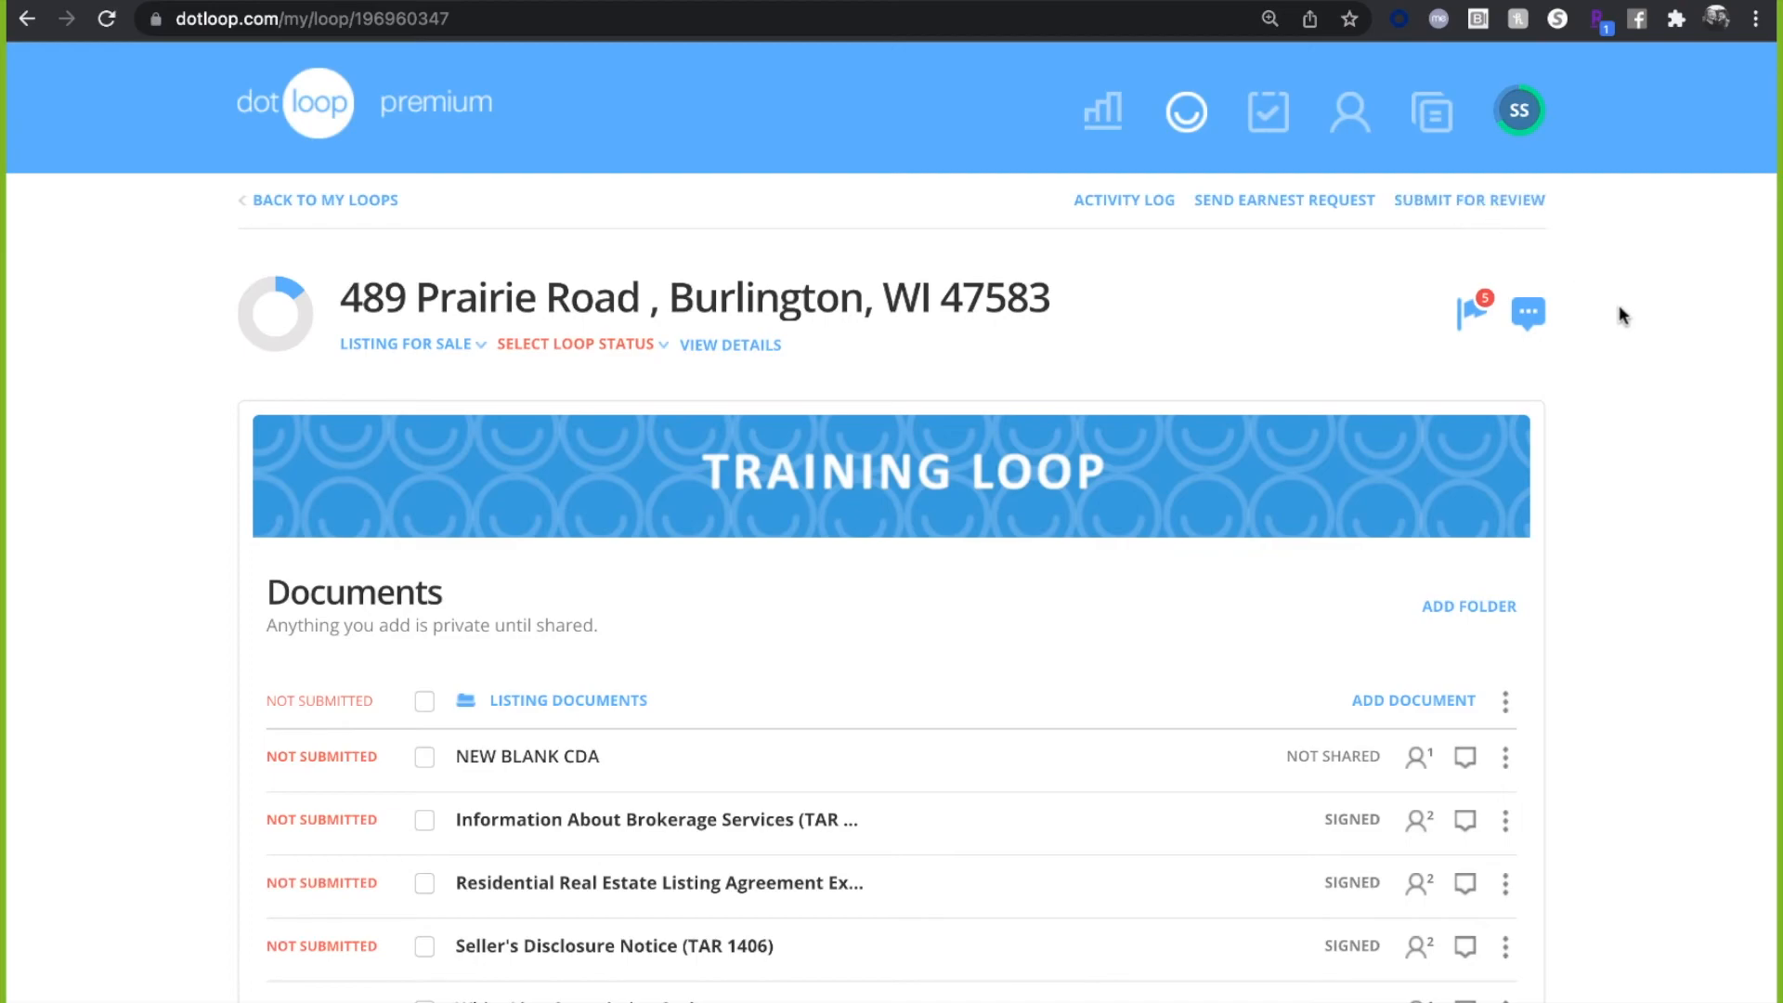
# - Start Submit for Review with Unit Number N/A and MLS Number 48579874, advancing to folder selection
pyautogui.click(1475, 206)
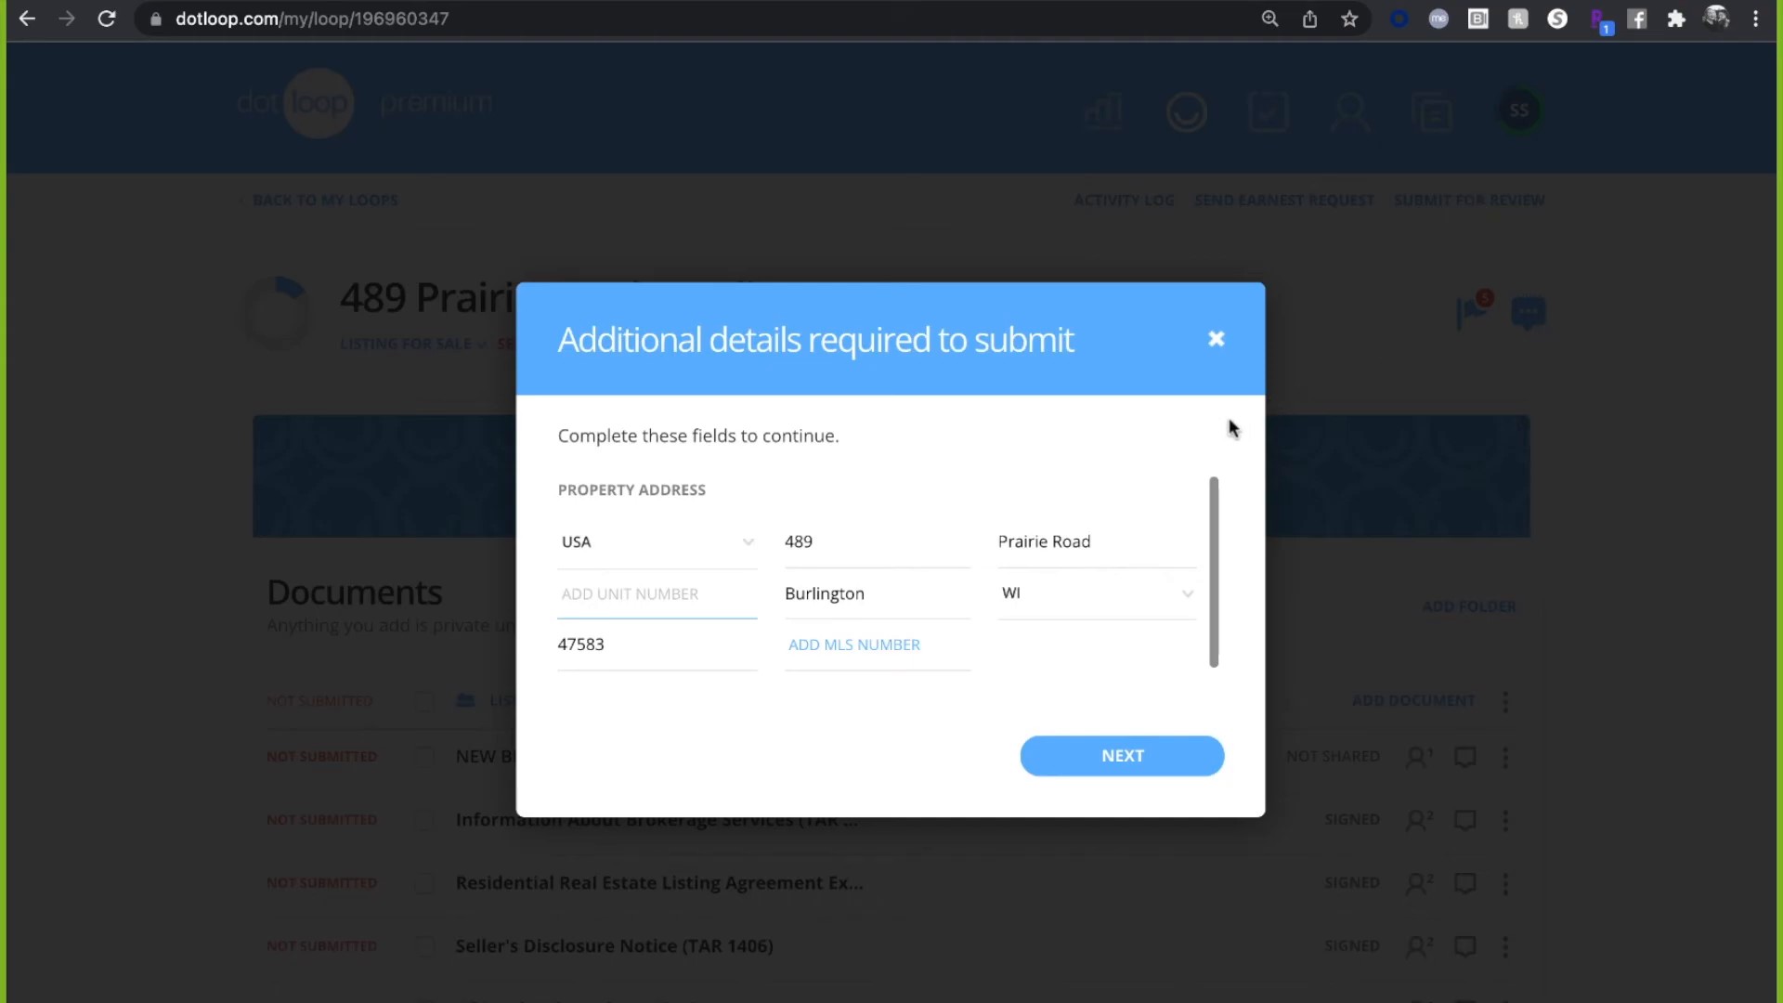
pyautogui.write('N?')
pyautogui.write('/A')
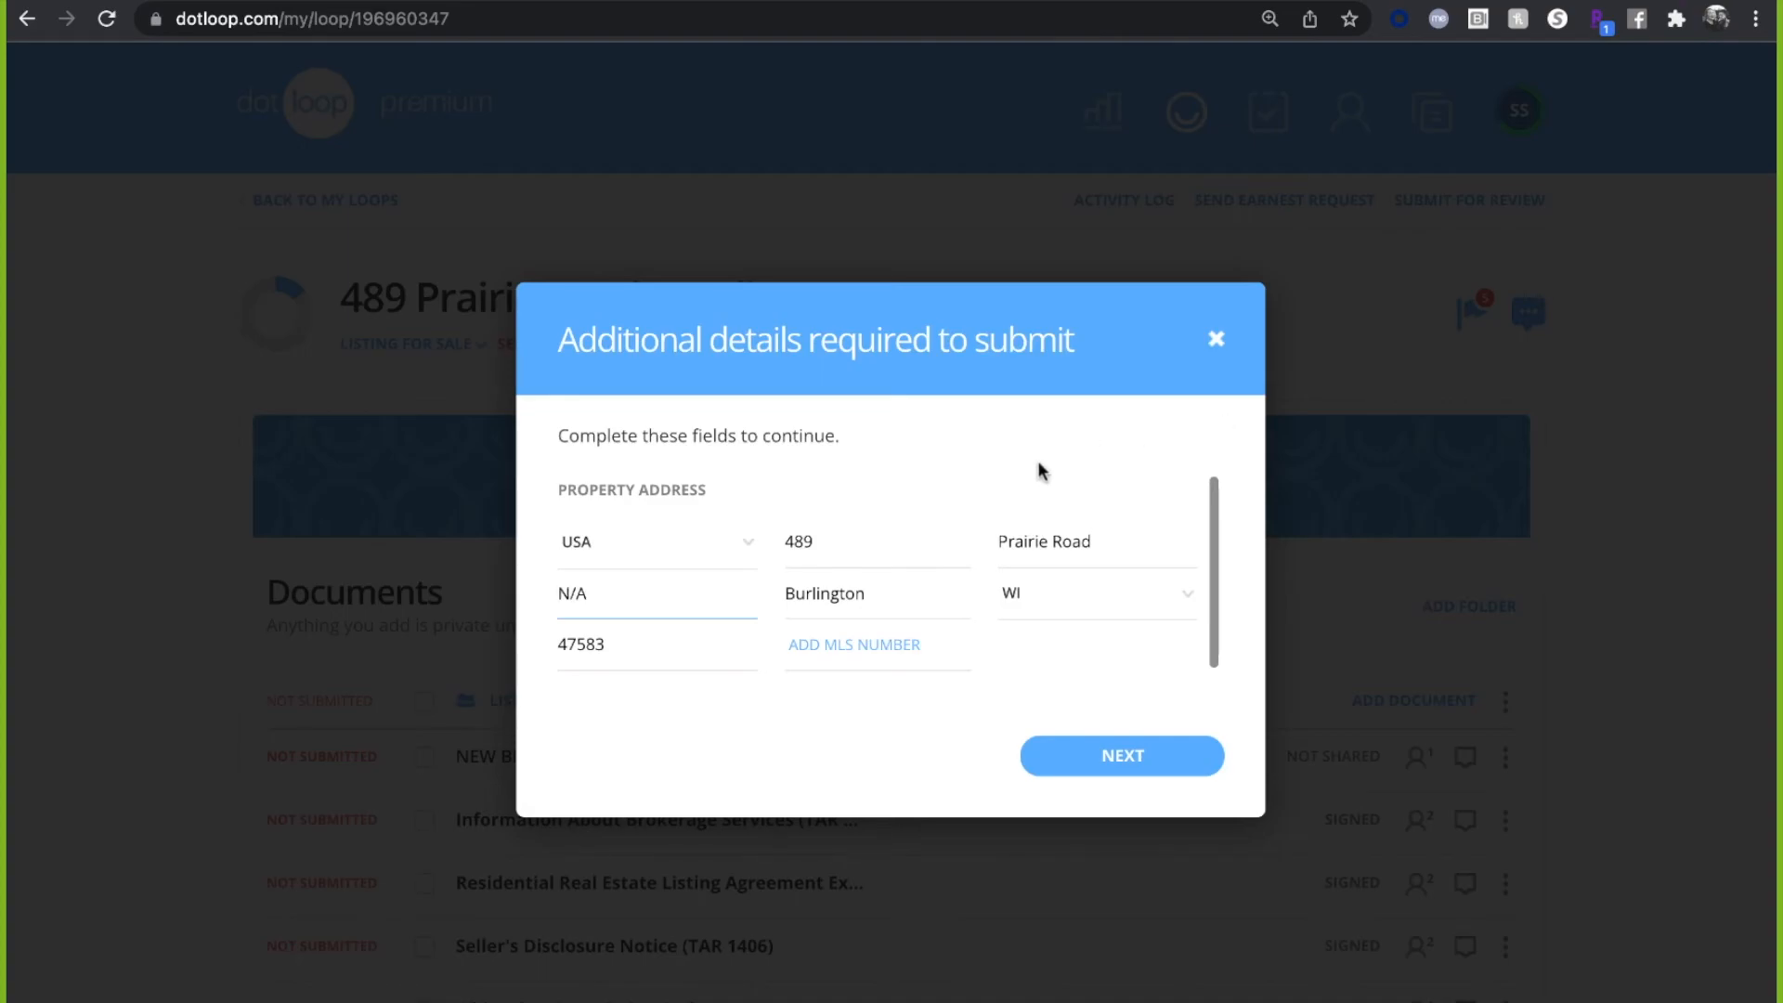
pyautogui.click(873, 643)
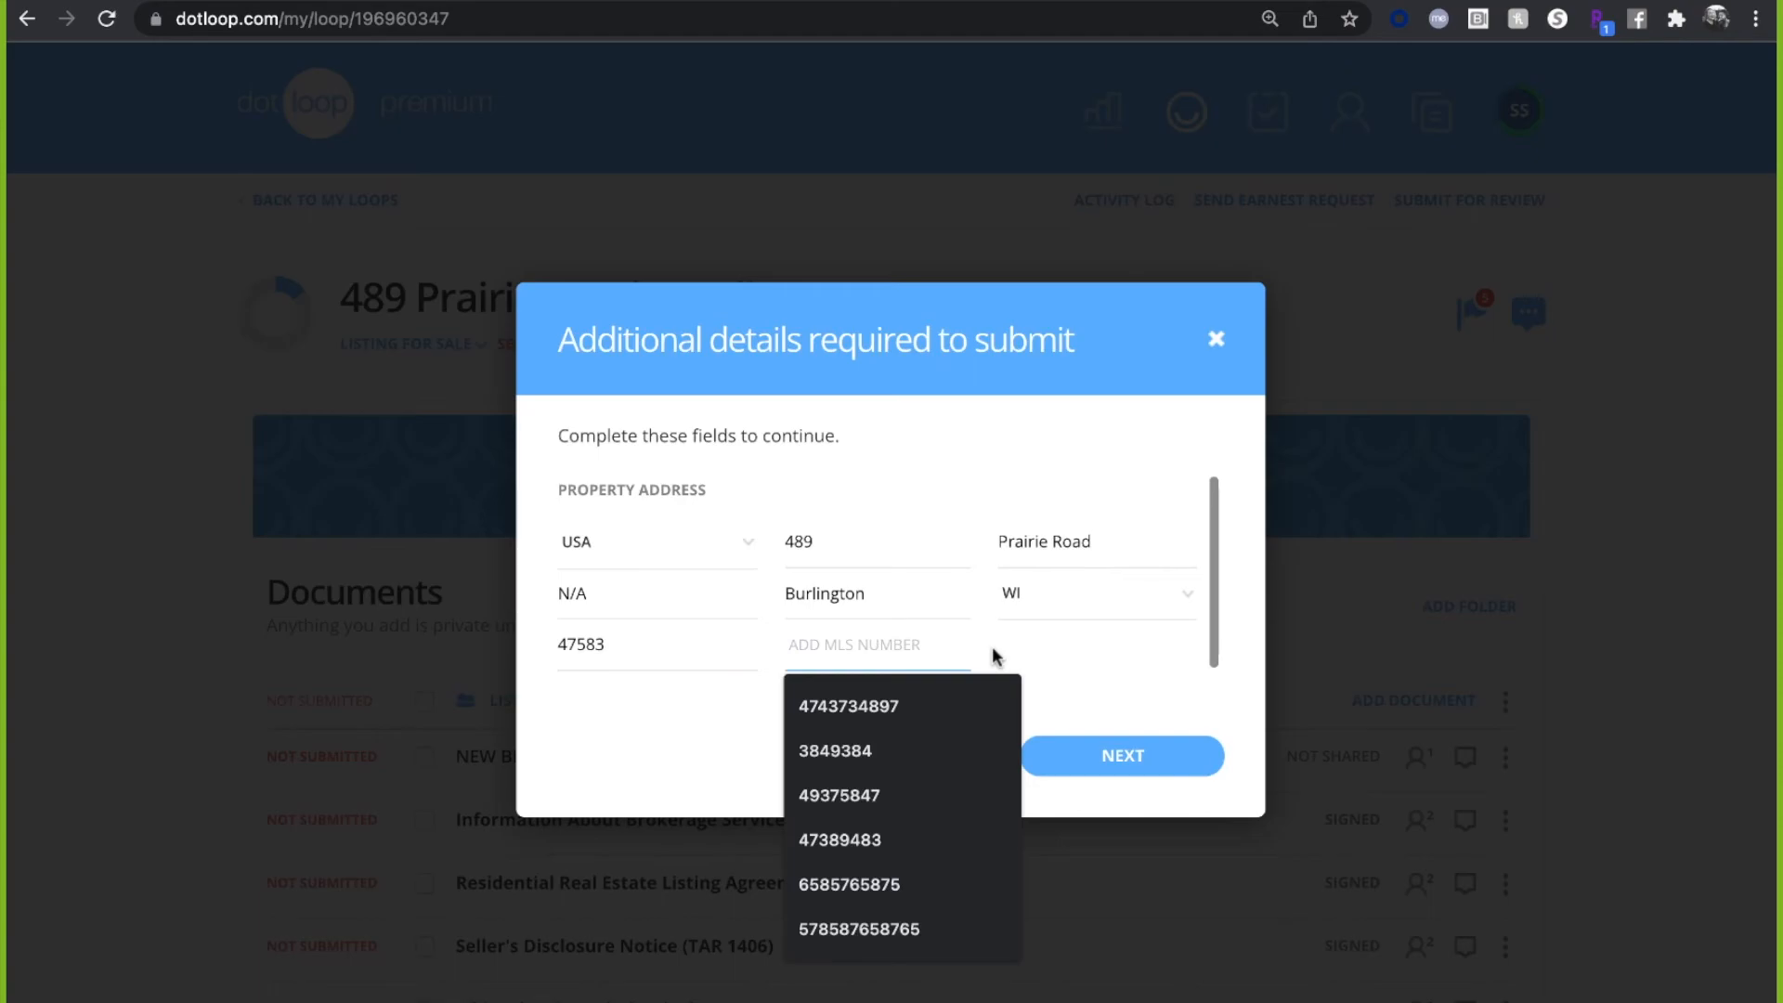
pyautogui.write('48579874')
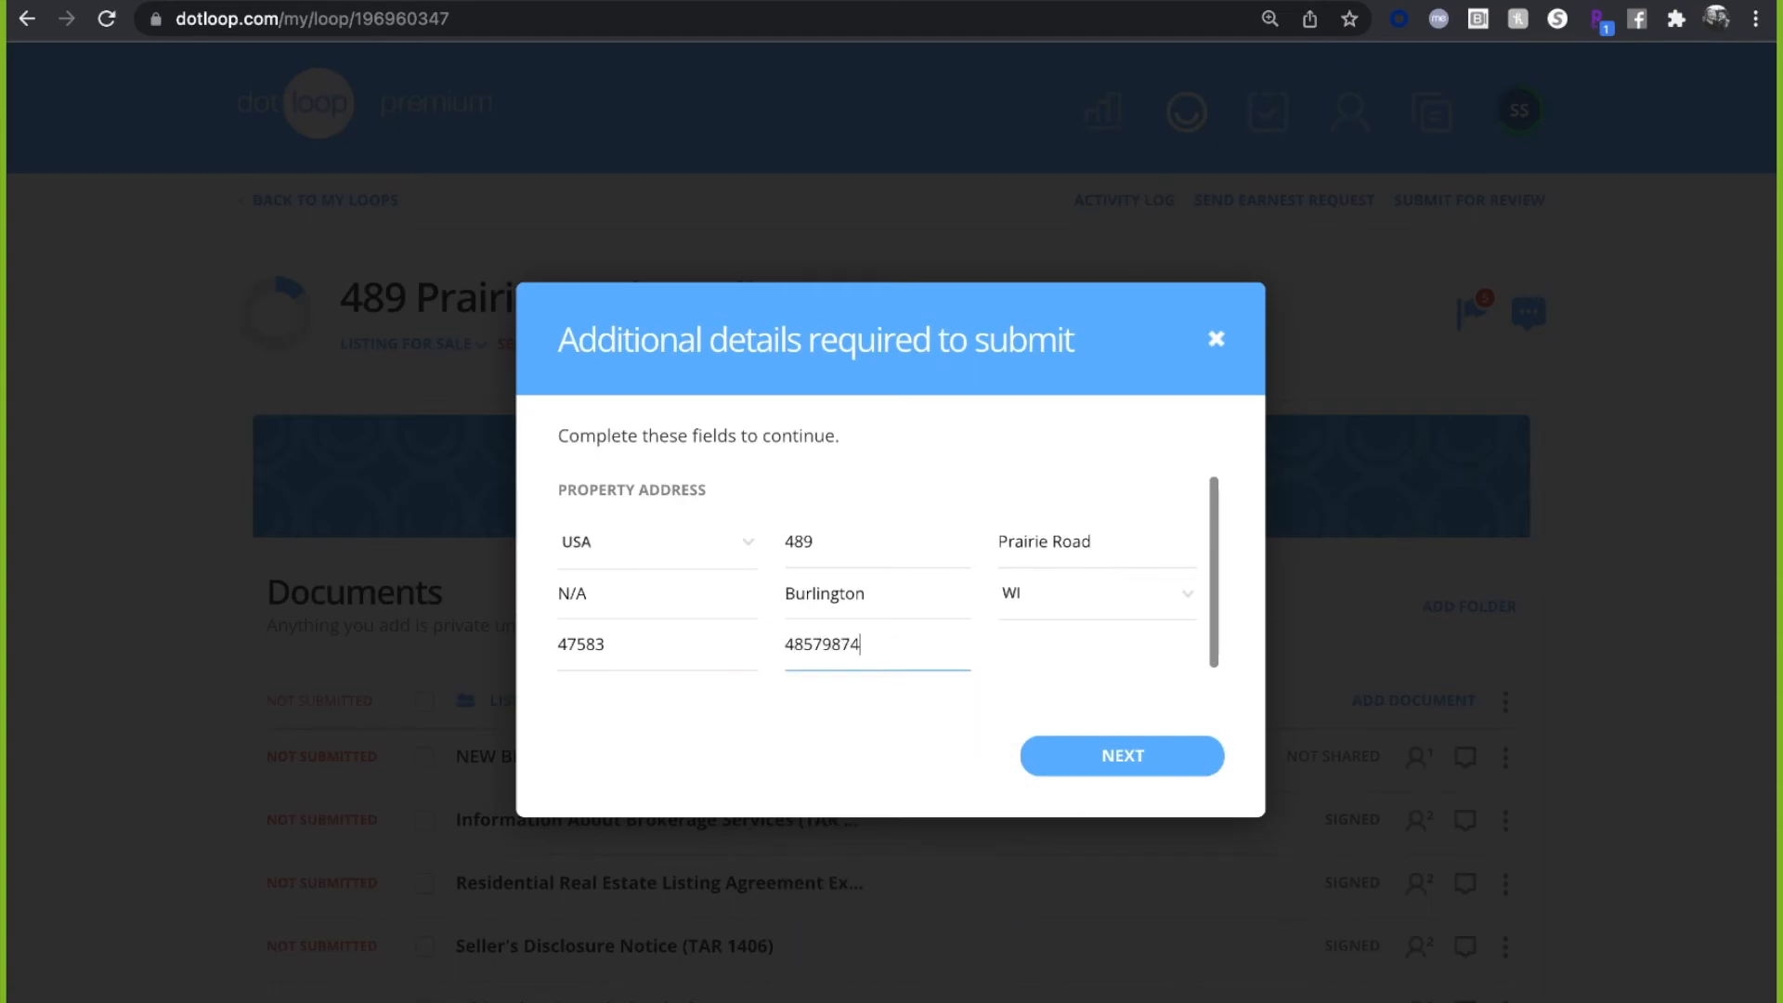
pyautogui.click(1094, 757)
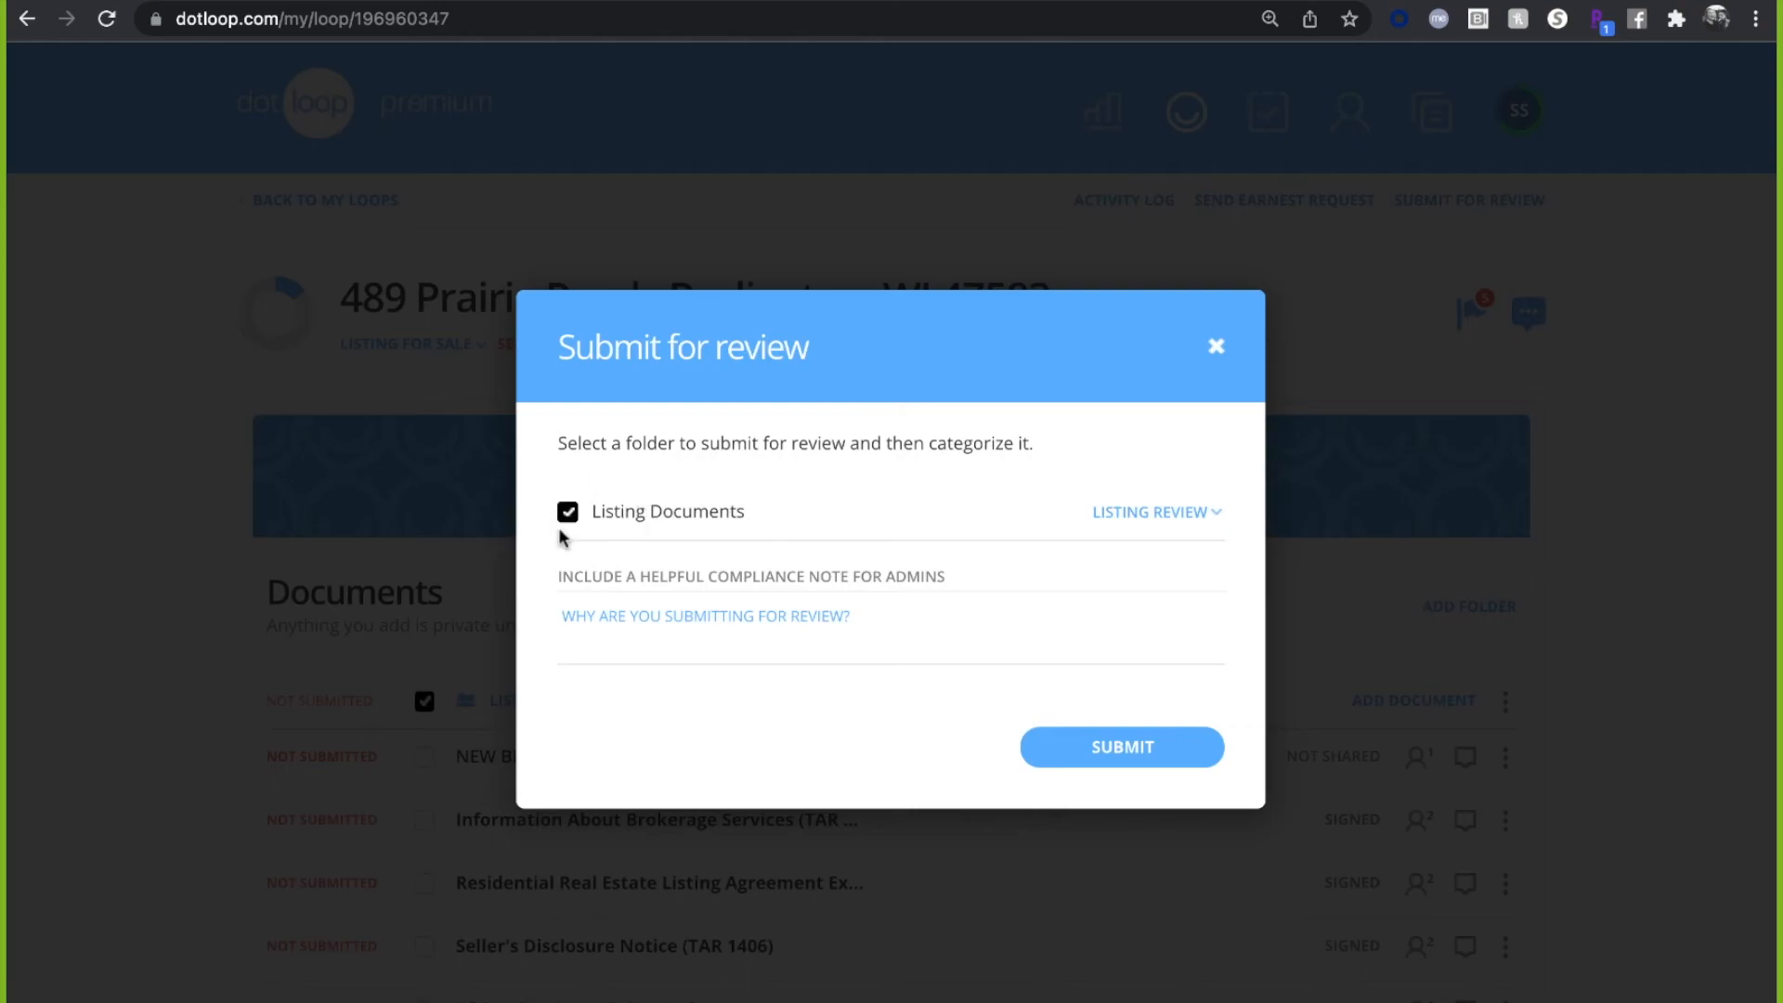
# - Submit the Listing Documents folder for listing review with the compliance note TRAINING
pyautogui.click(735, 646)
pyautogui.write('TRAINING')
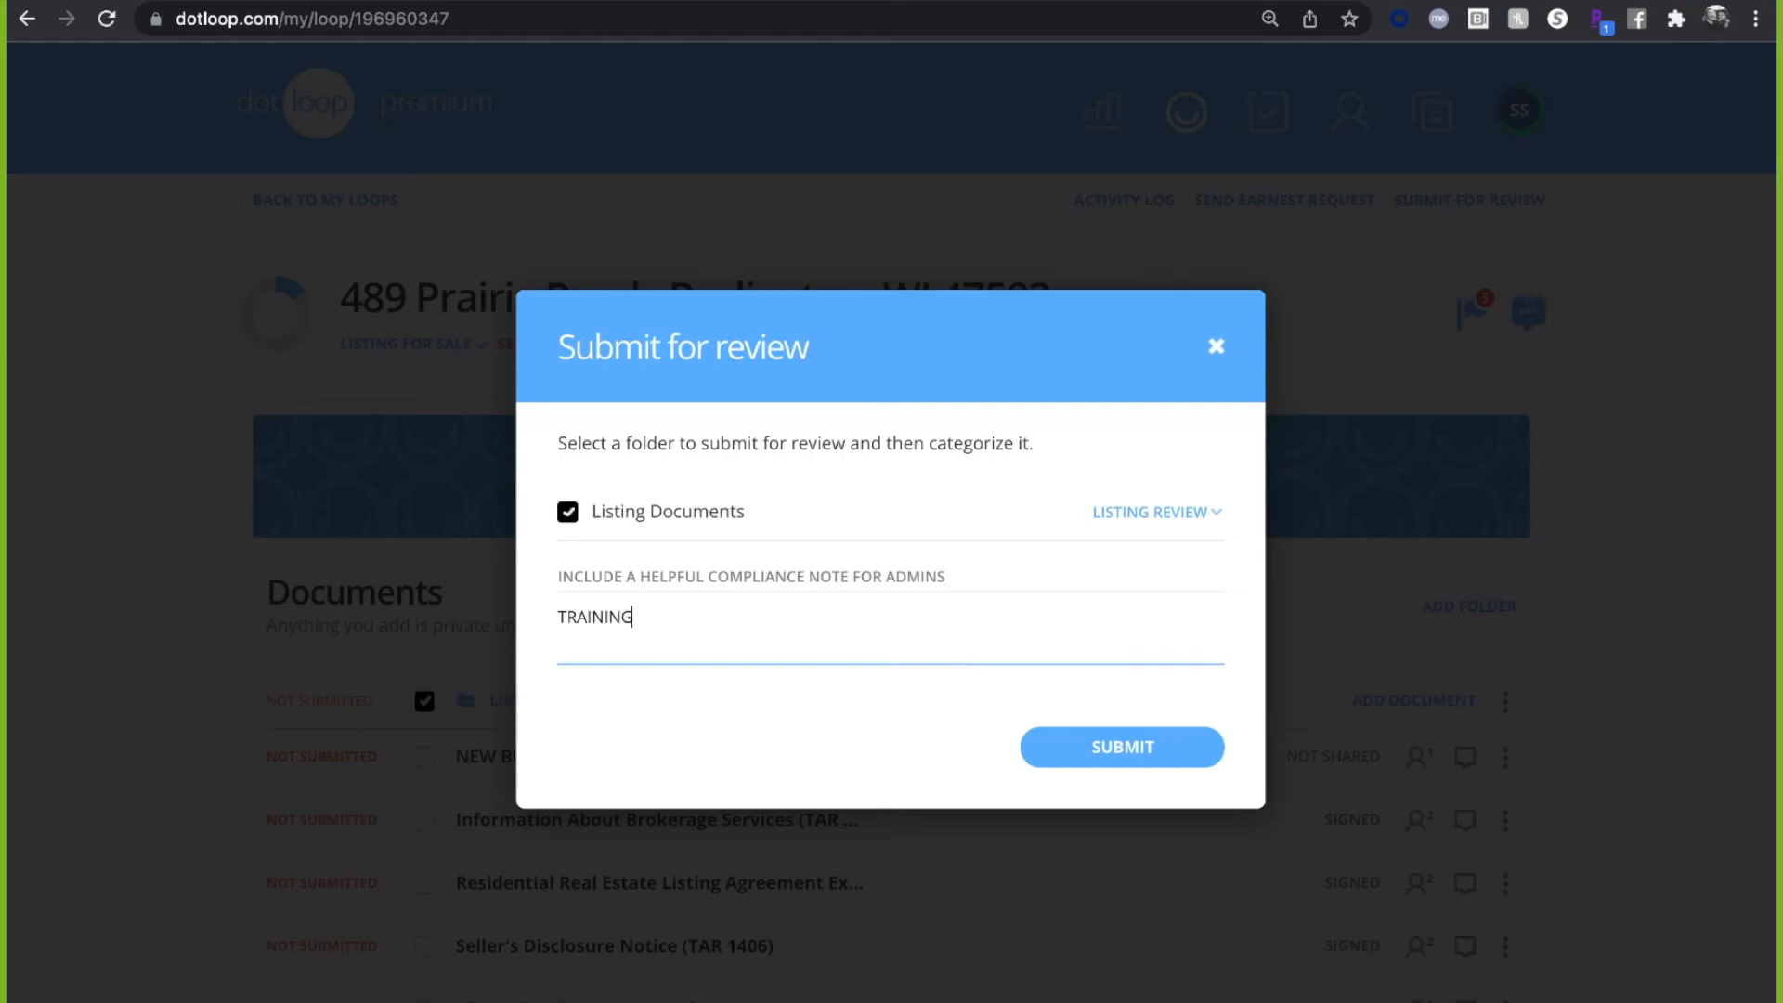
pyautogui.click(1093, 753)
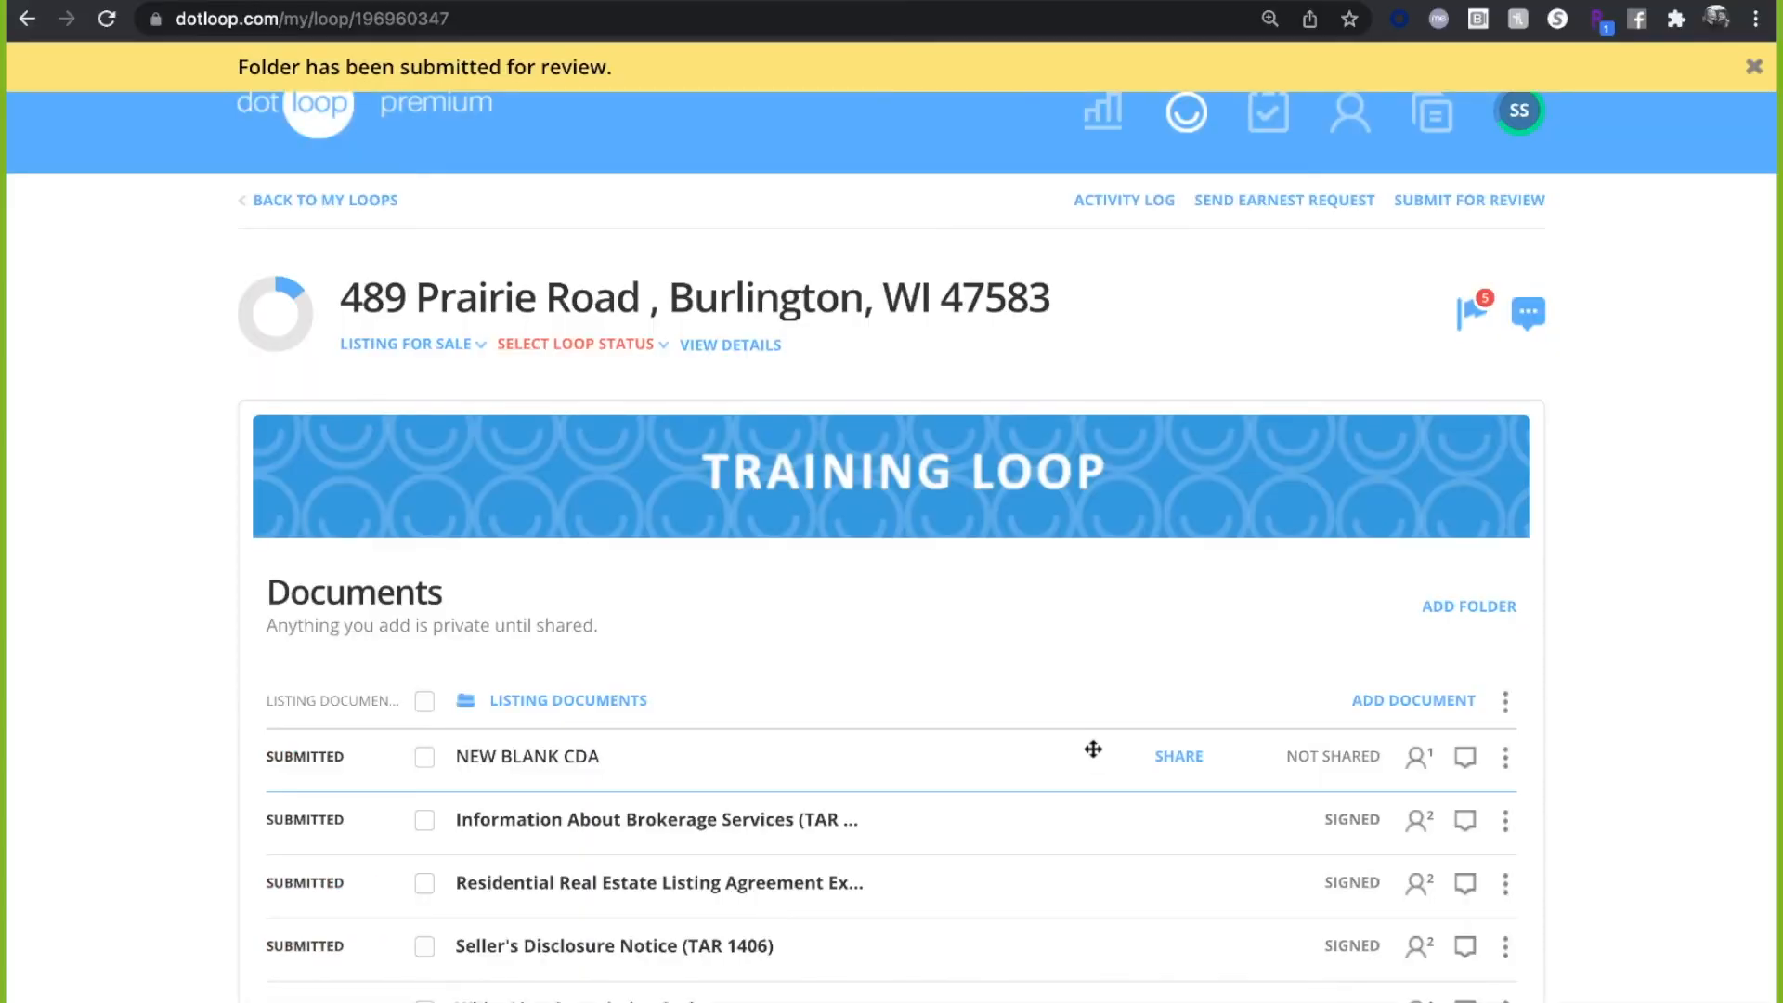
# - Review the submitted document statuses and open NEW BLANK CDA in a new tab
pyautogui.scroll(-1, 1093, 748)
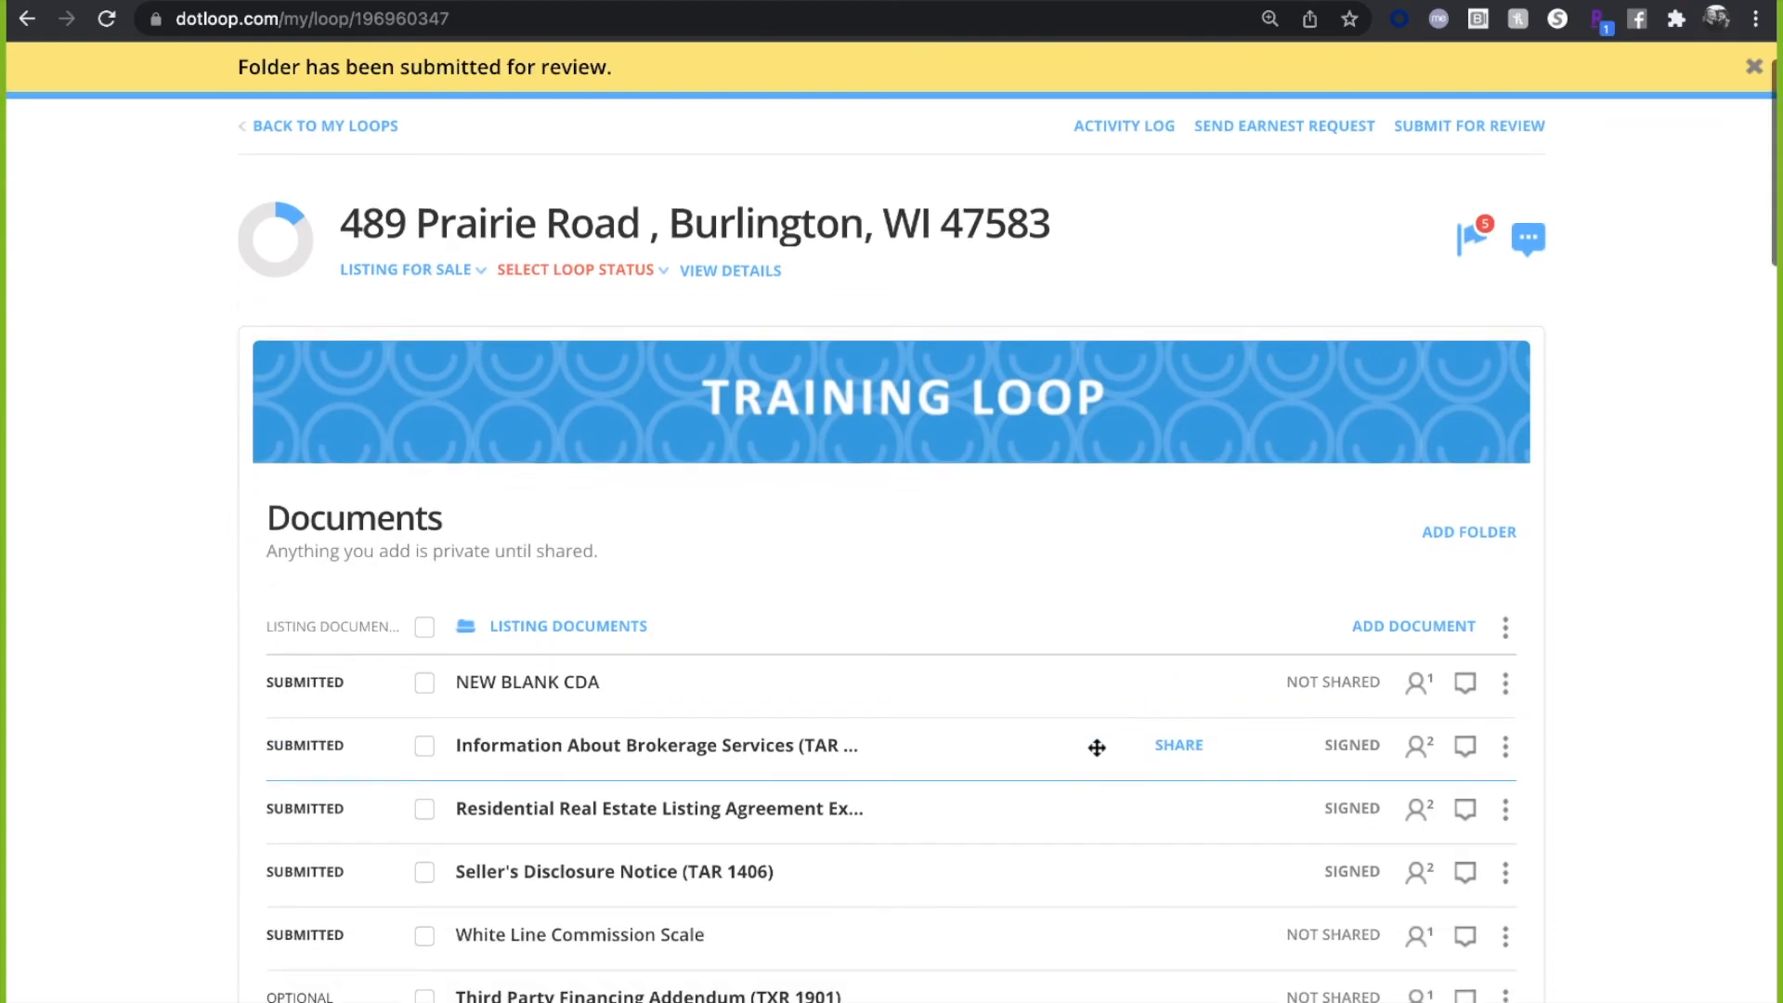
pyautogui.scroll(-1, 1083, 747)
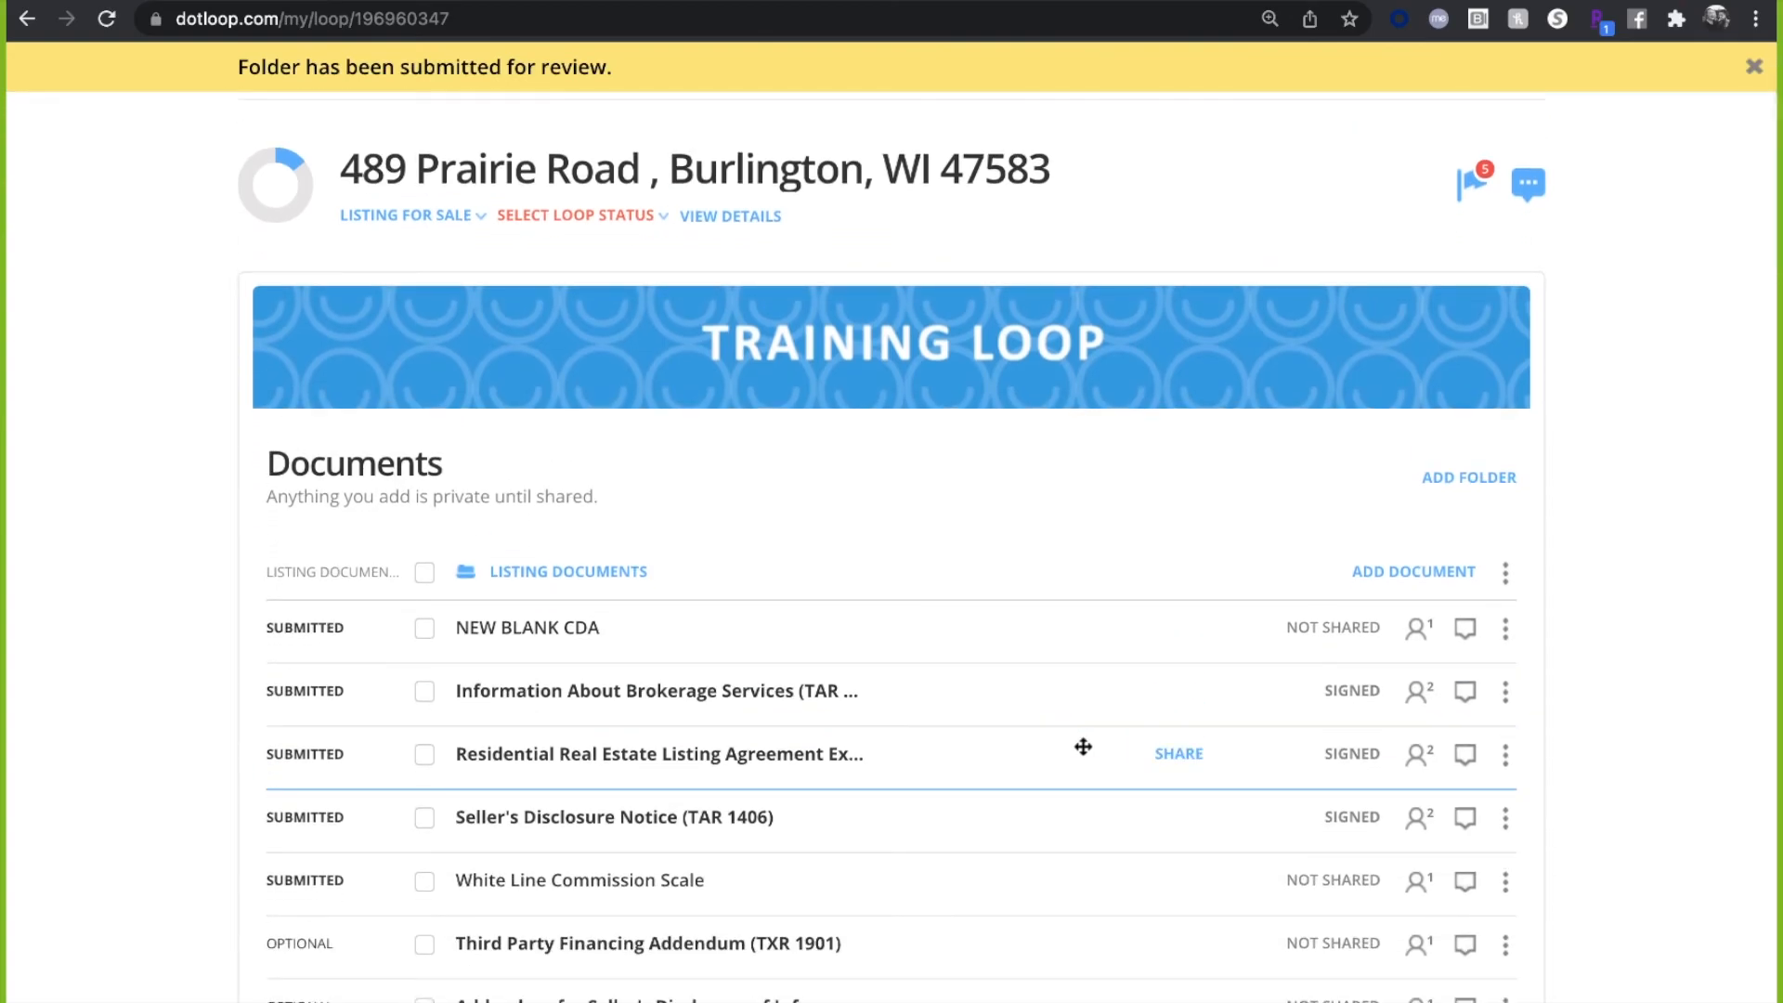
pyautogui.scroll(-3, 1083, 746)
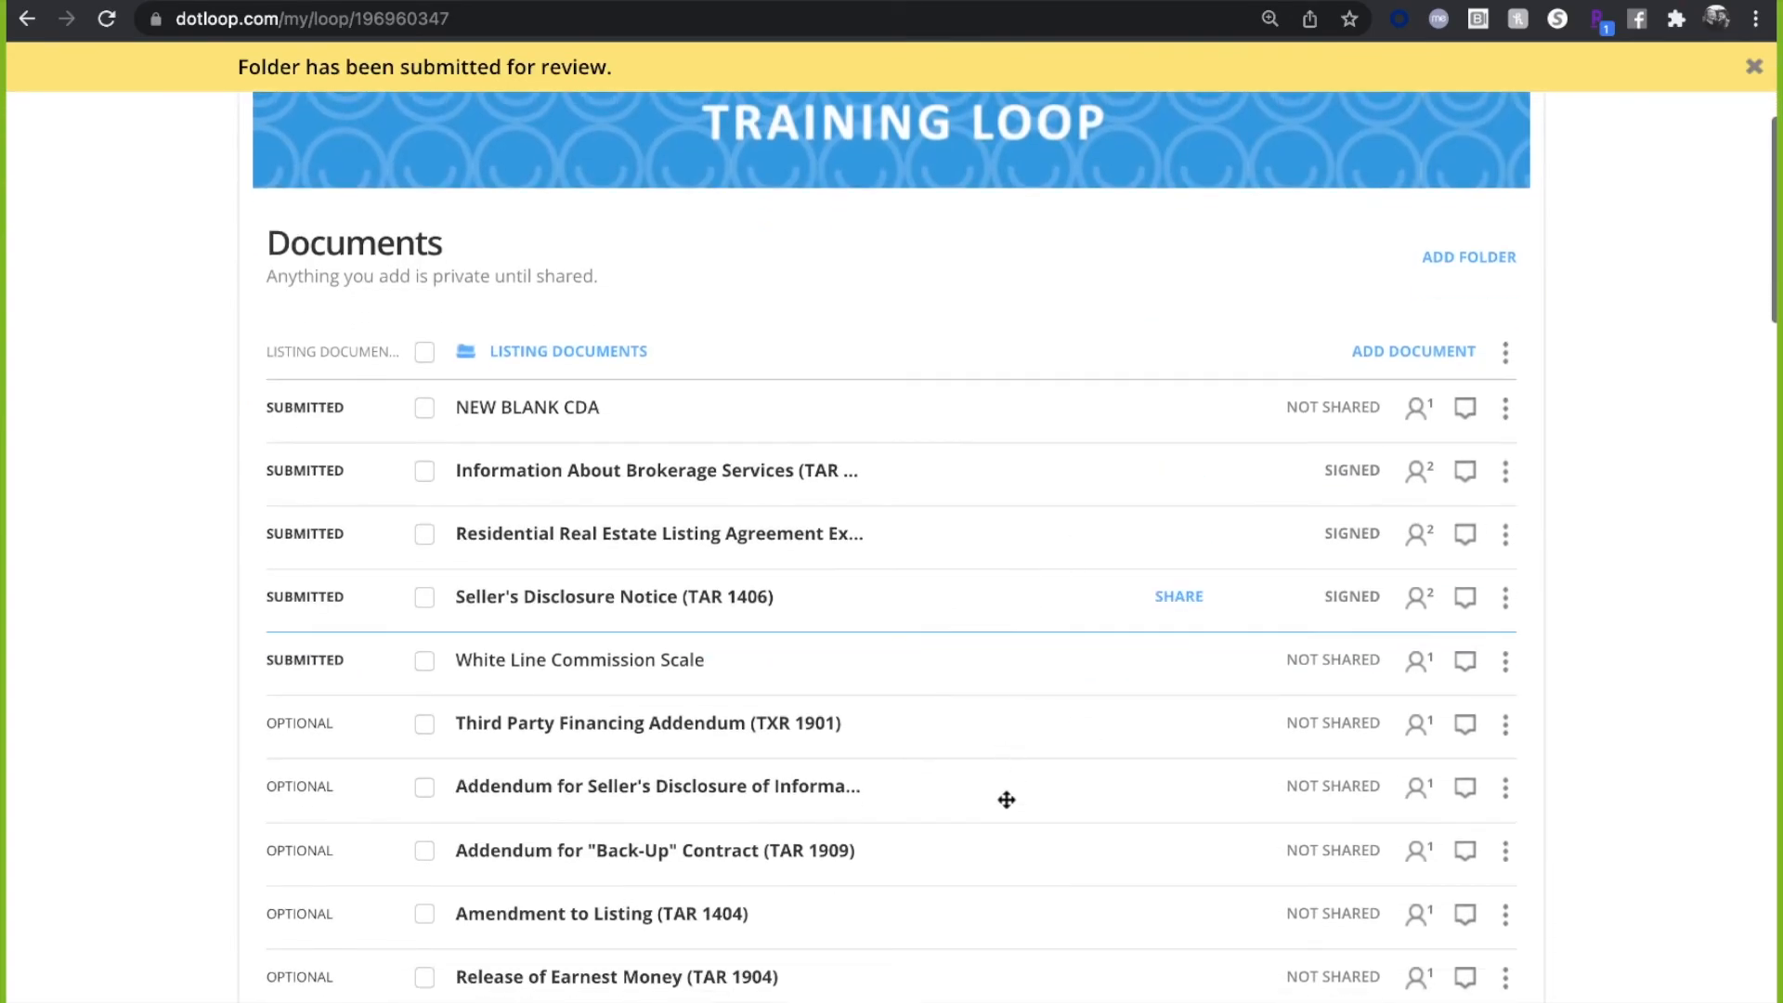
pyautogui.scroll(-2, 1016, 840)
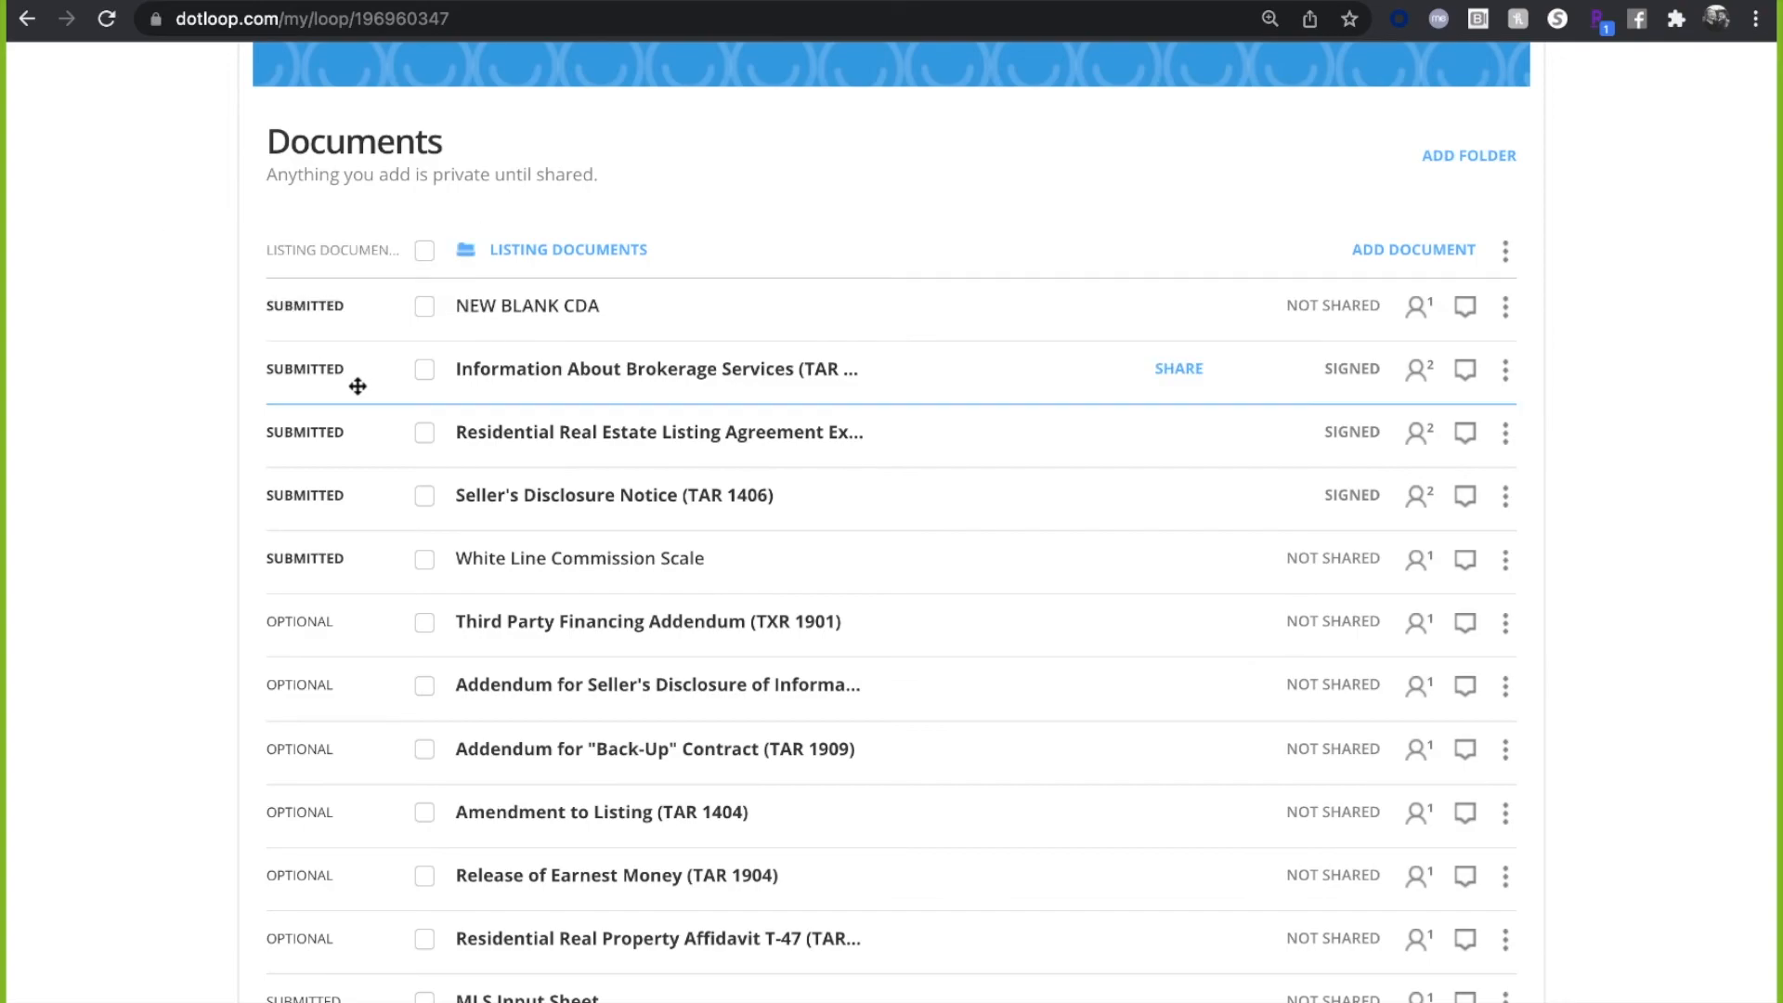
pyautogui.moveTo(288, 368)
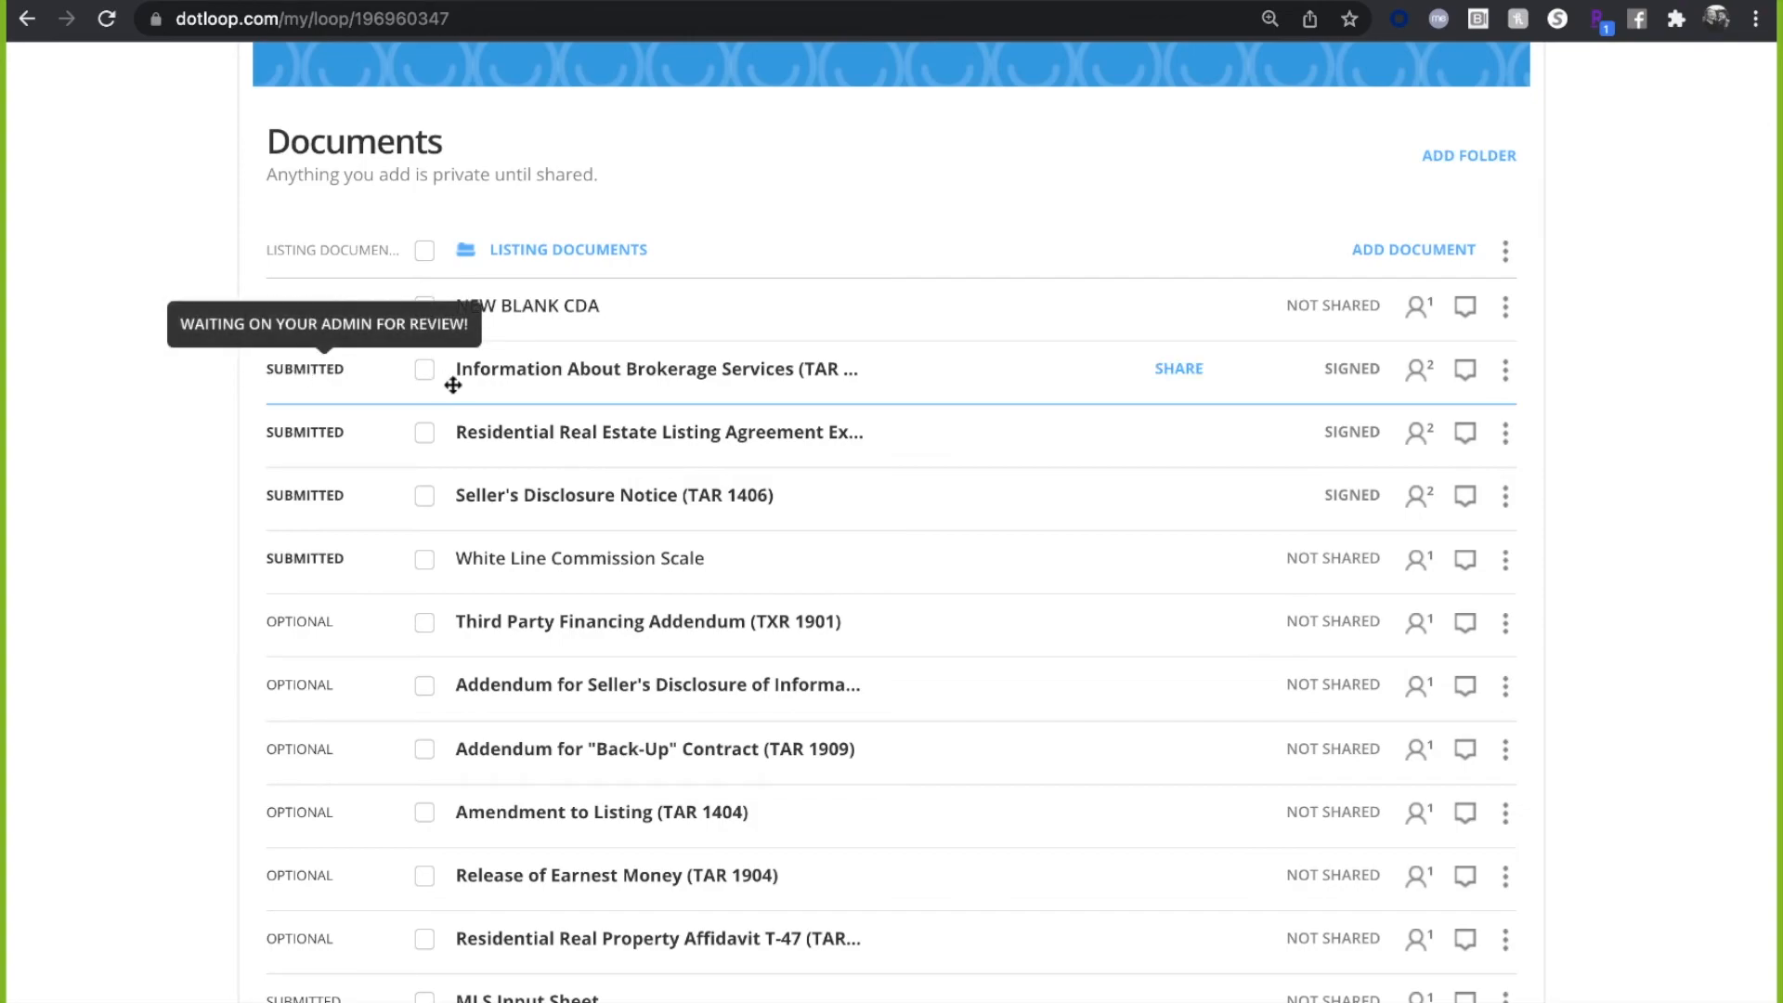
pyautogui.moveTo(1474, 372)
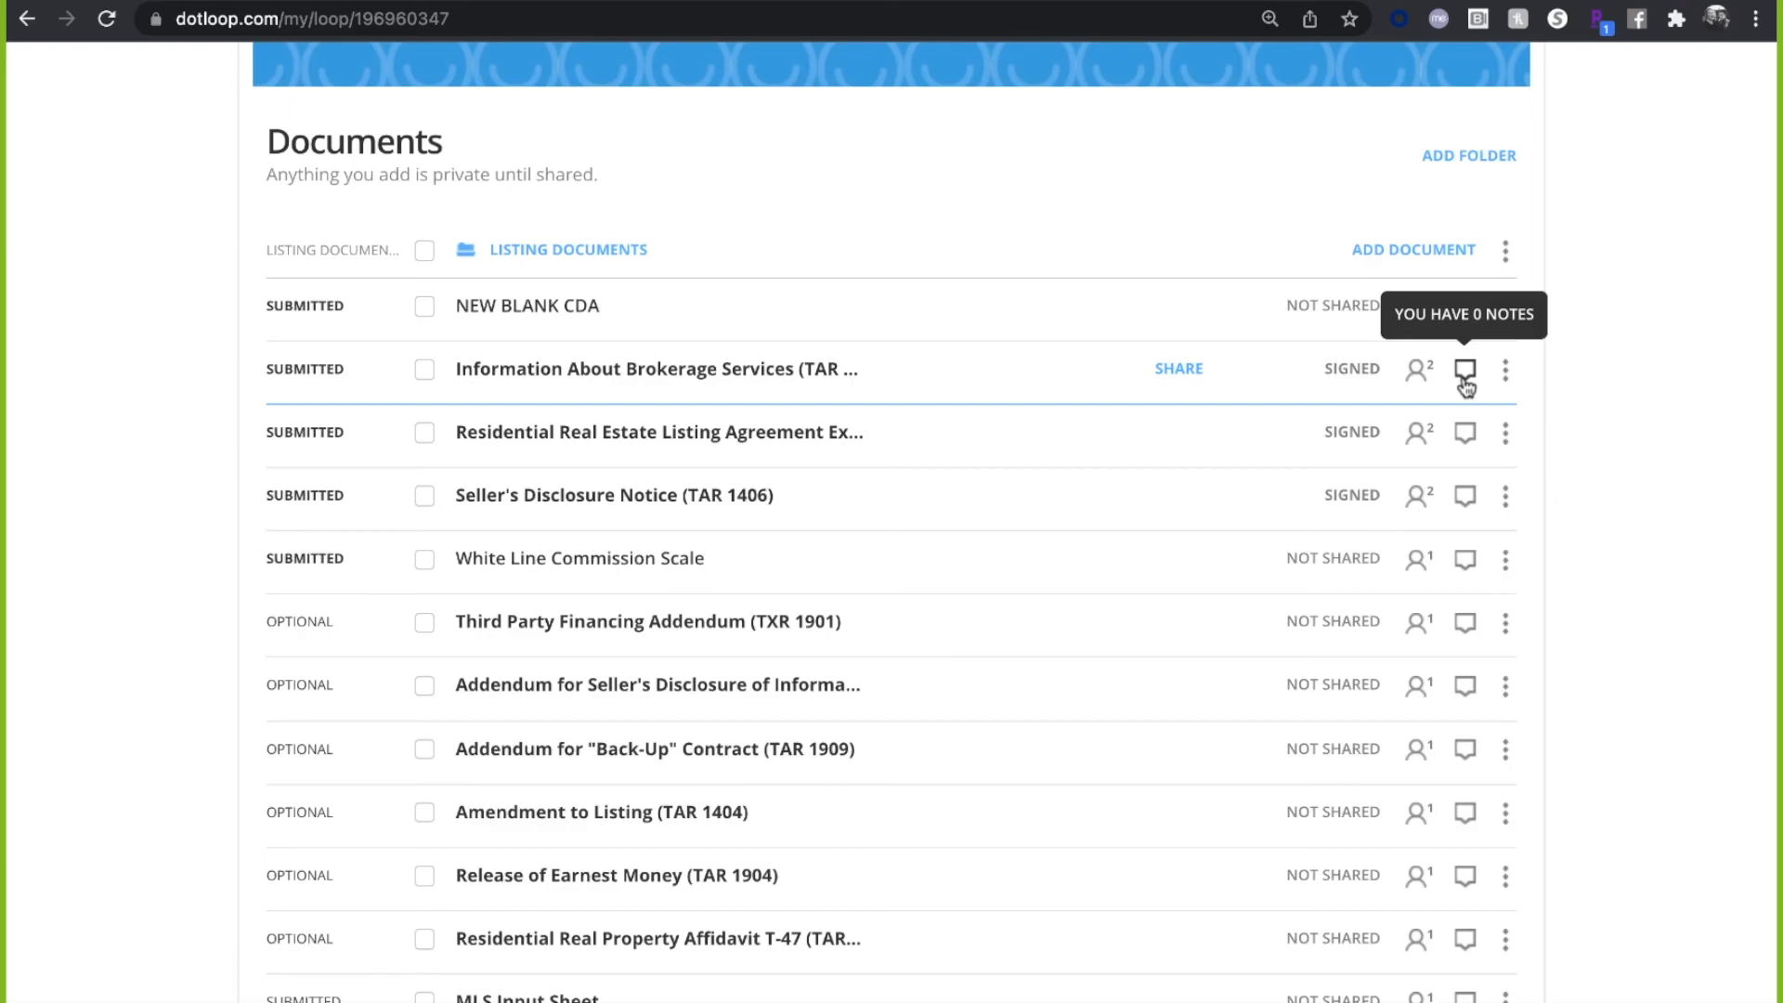
pyautogui.scroll(5, 1579, 376)
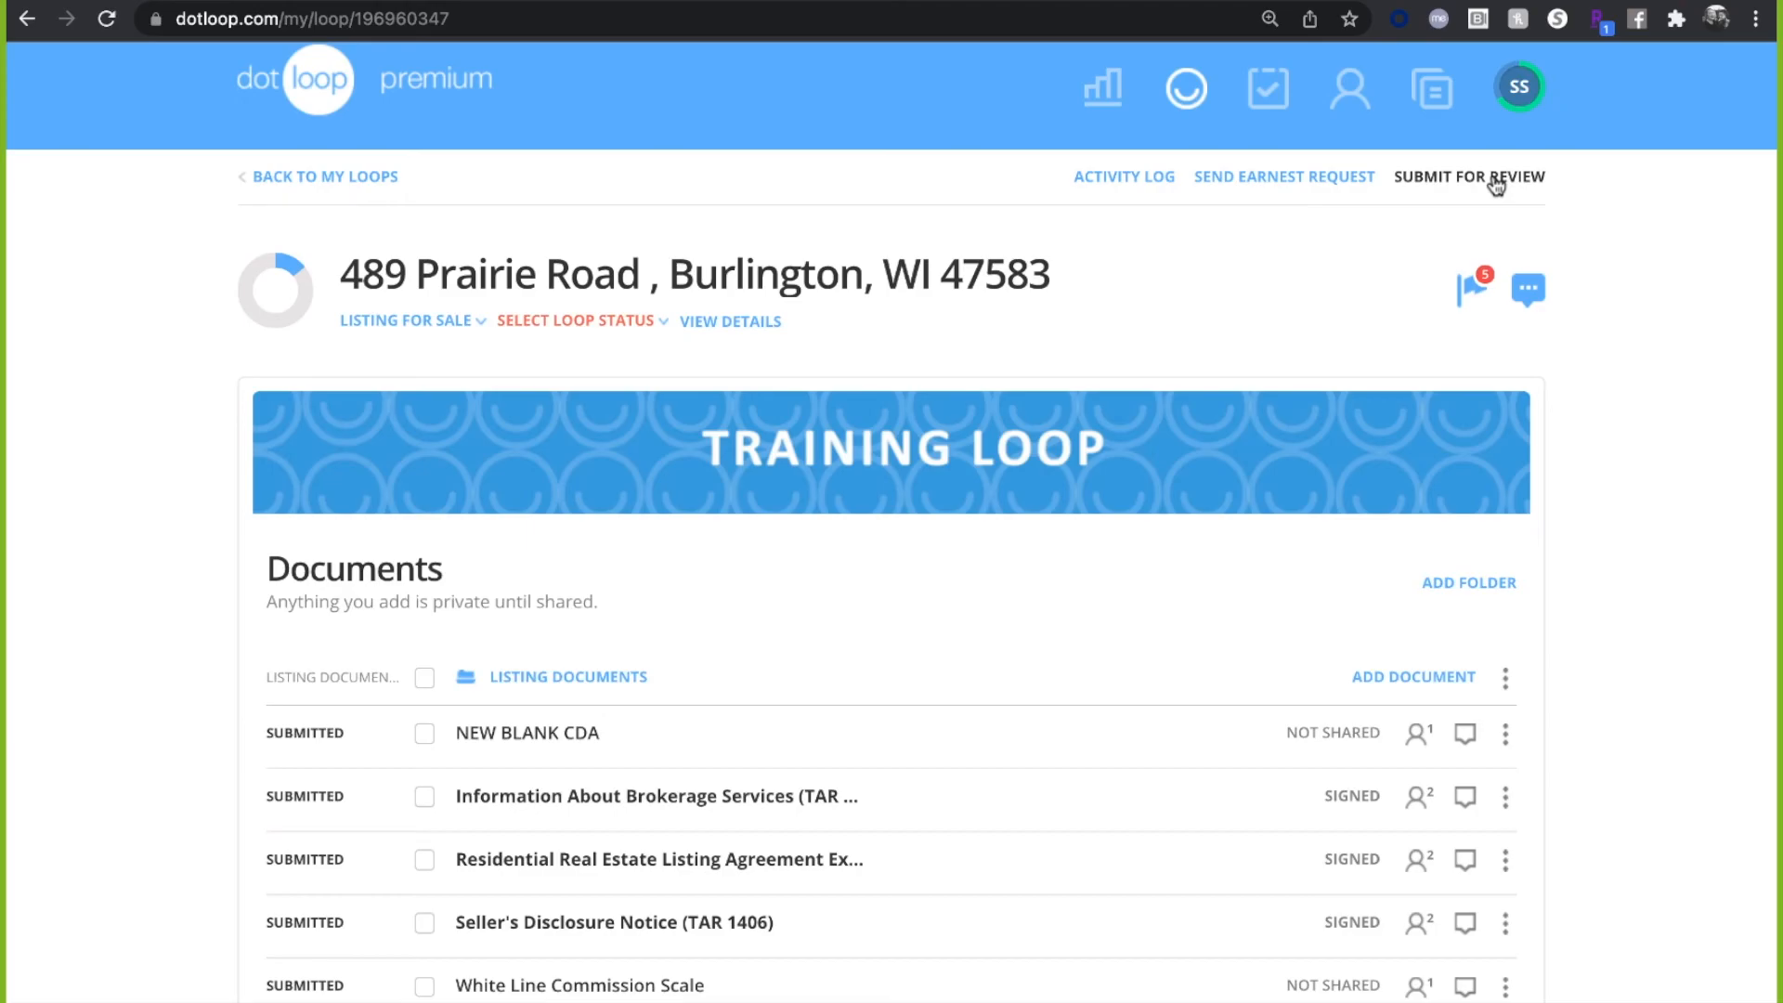
pyautogui.scroll(-3, 1486, 306)
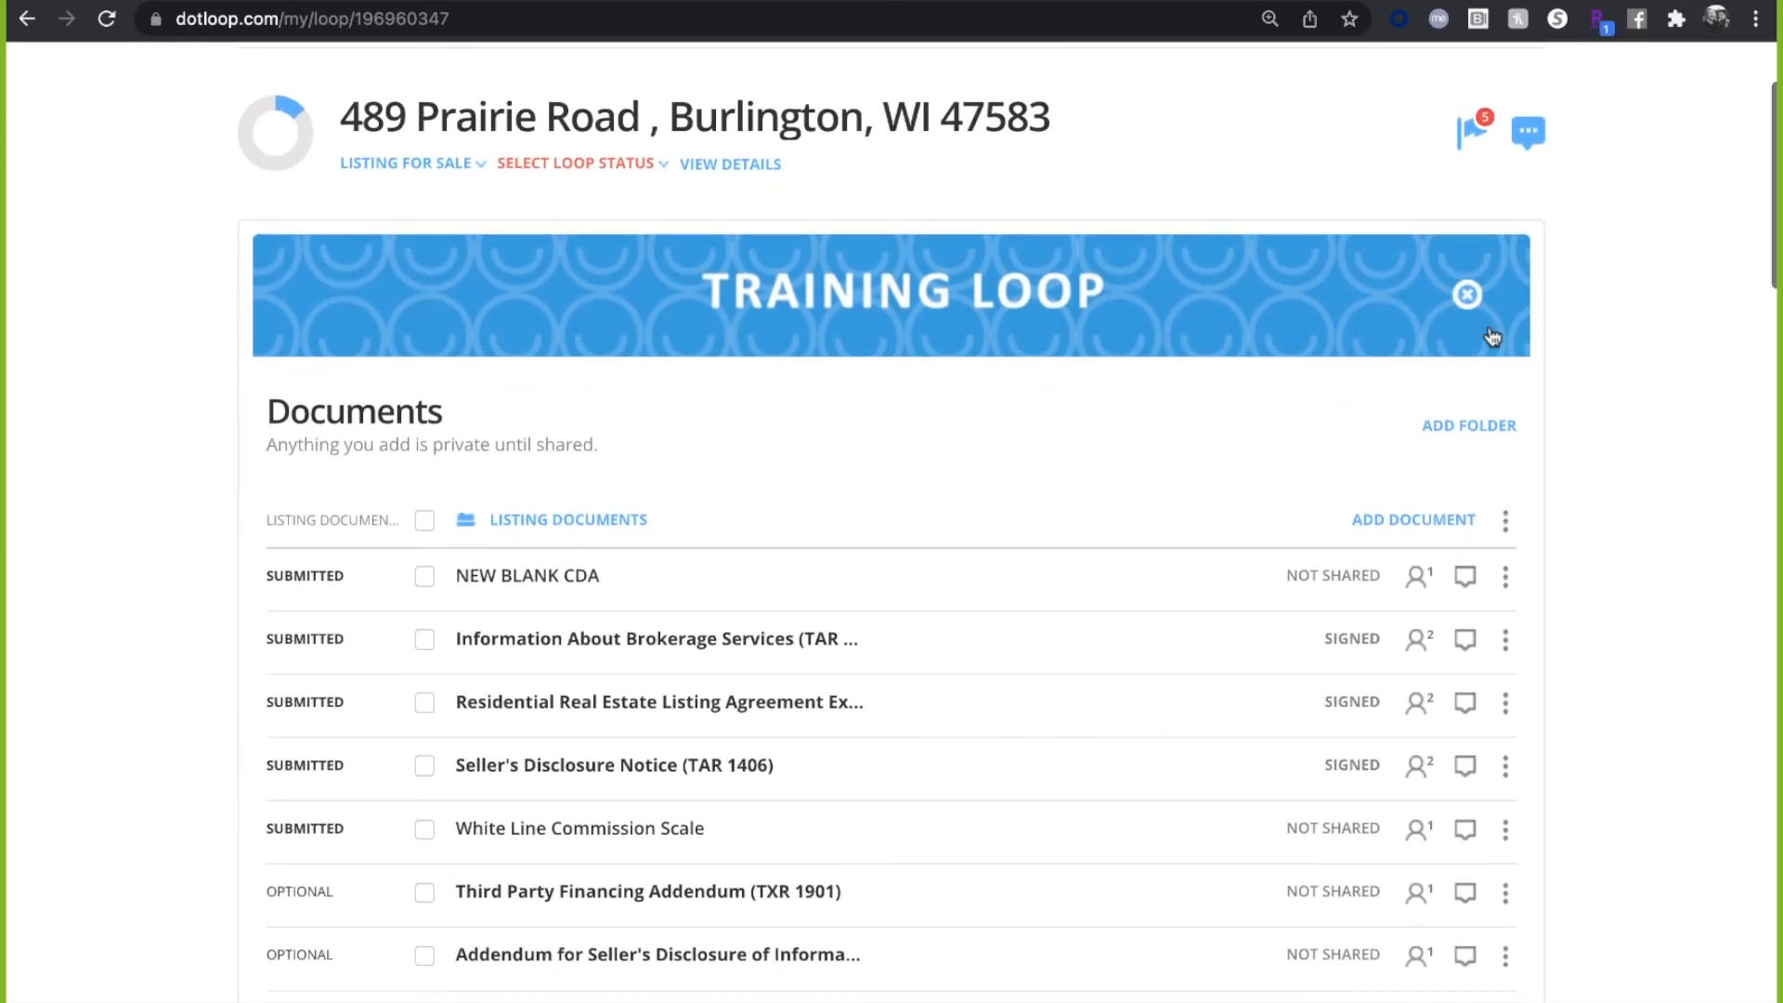
pyautogui.rightClick(531, 476)
pyautogui.click(557, 492)
pyautogui.click(691, 3)
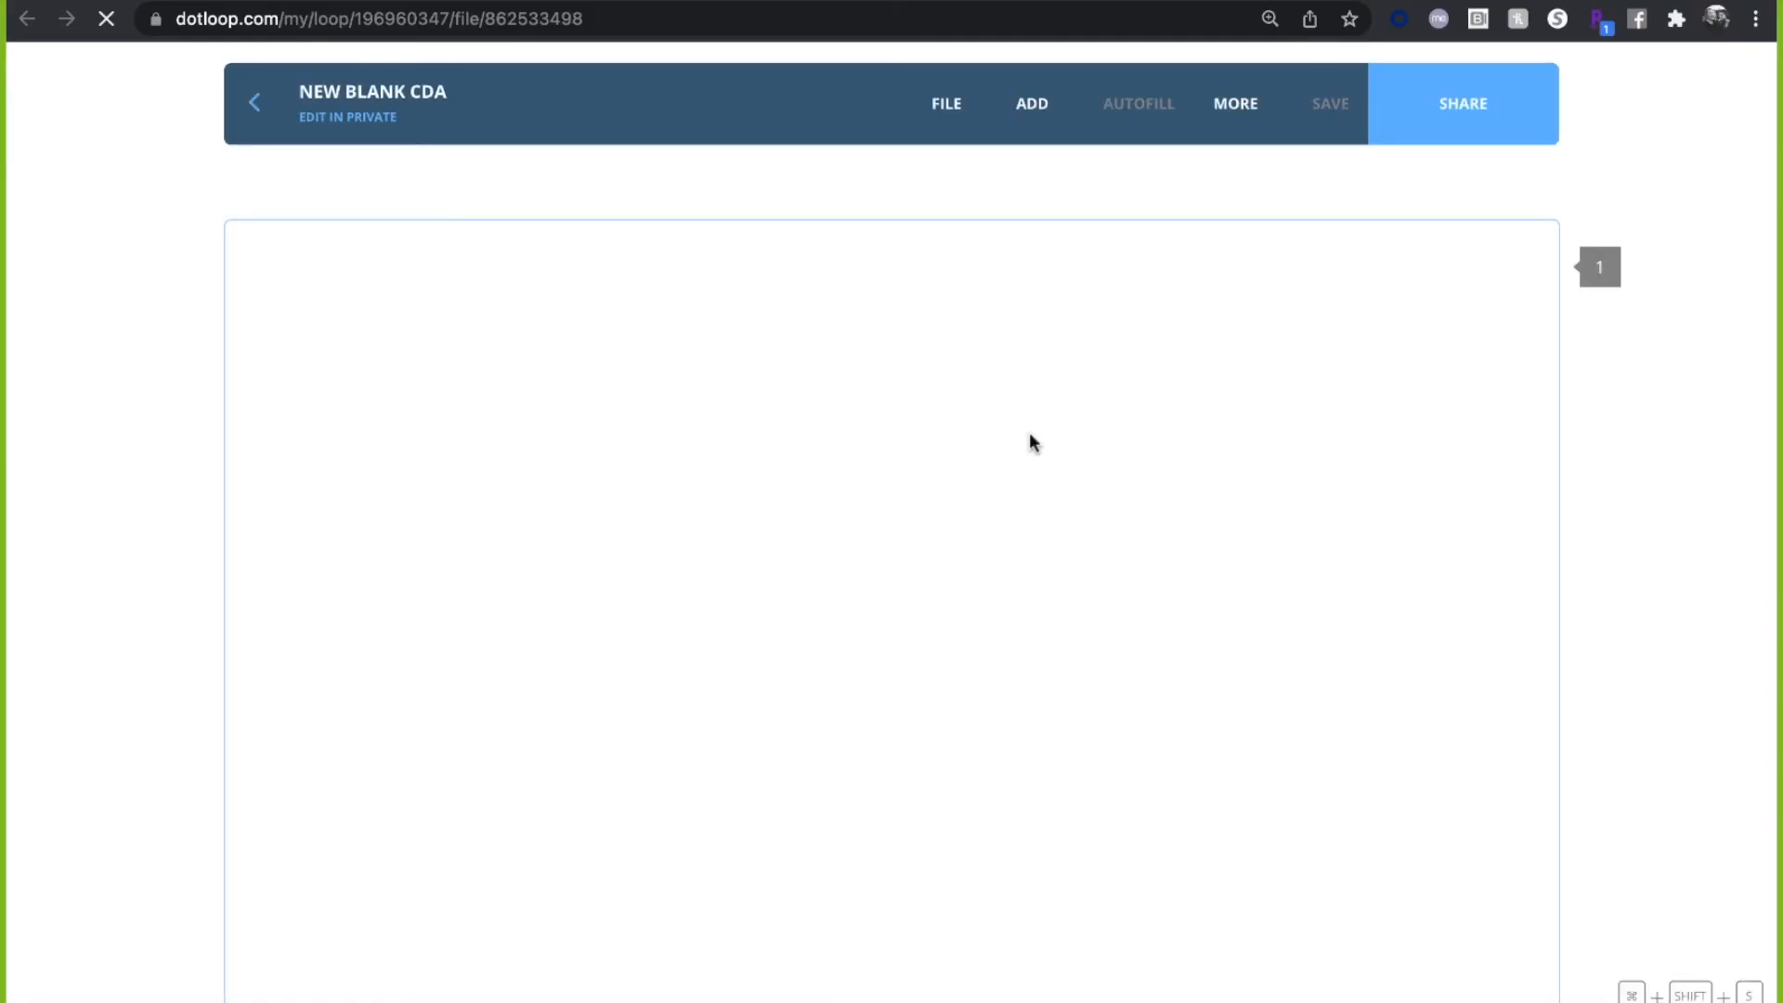
pyautogui.scroll(-2, 1038, 483)
pyautogui.scroll(-3, 1040, 492)
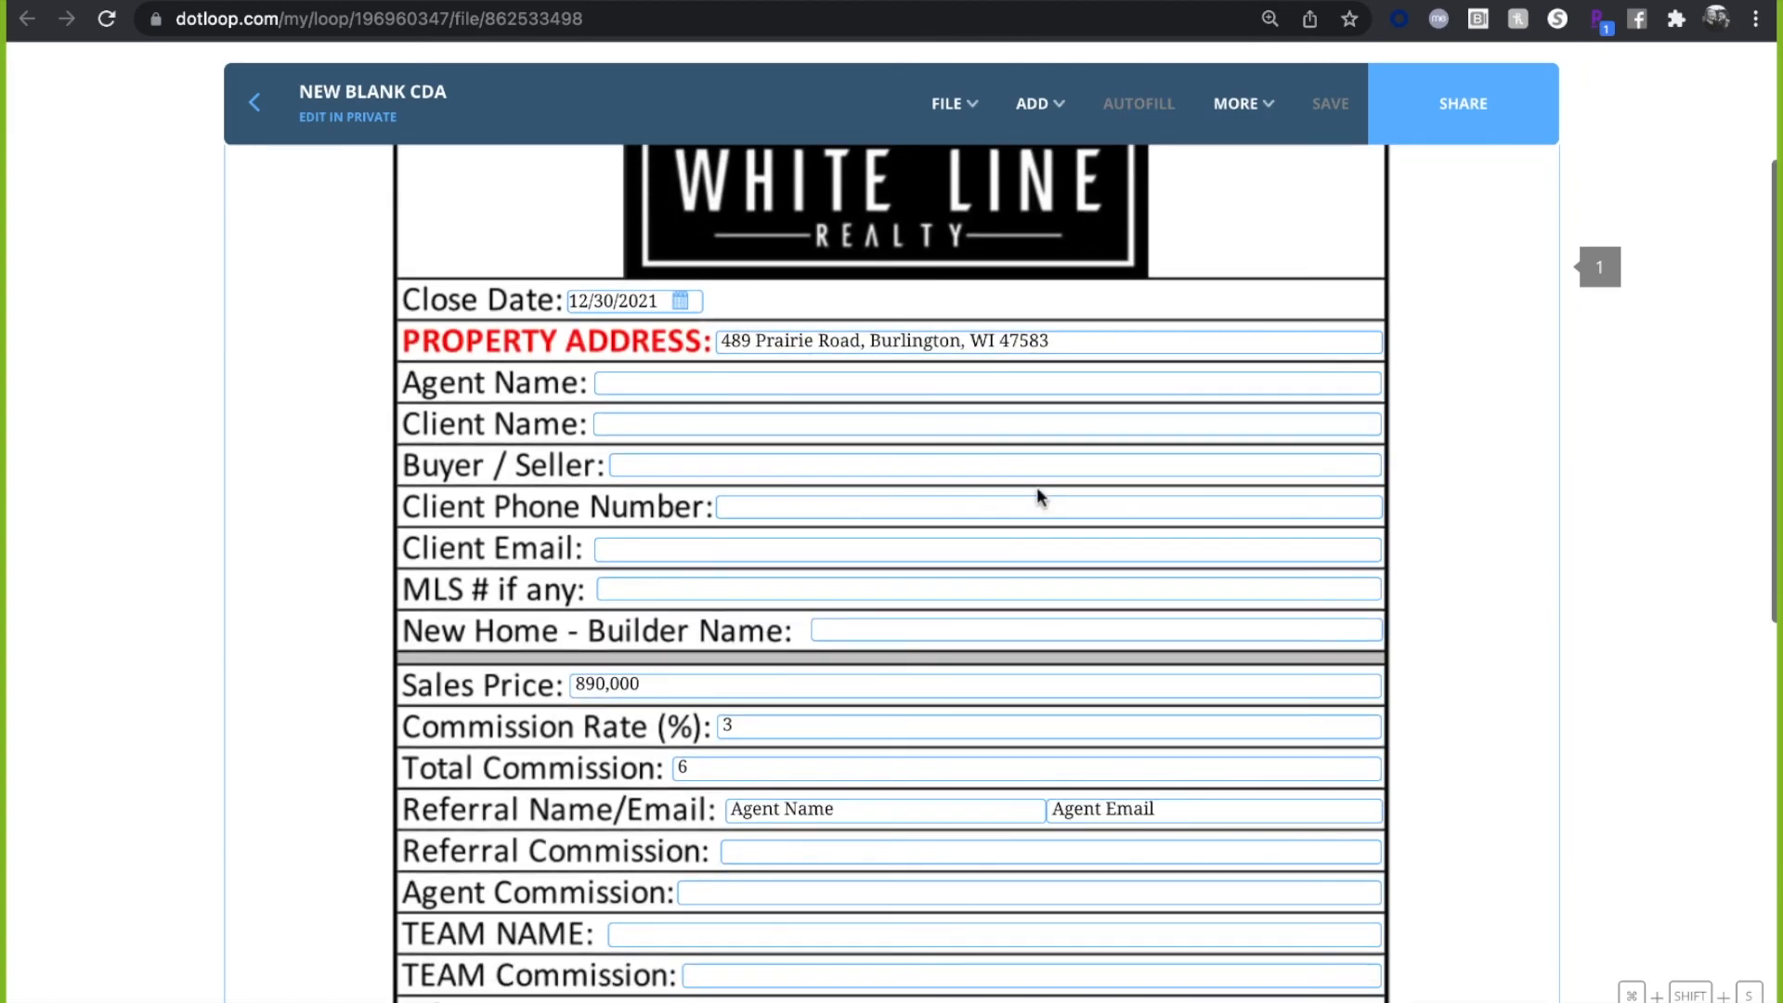
pyautogui.scroll(-3, 1038, 490)
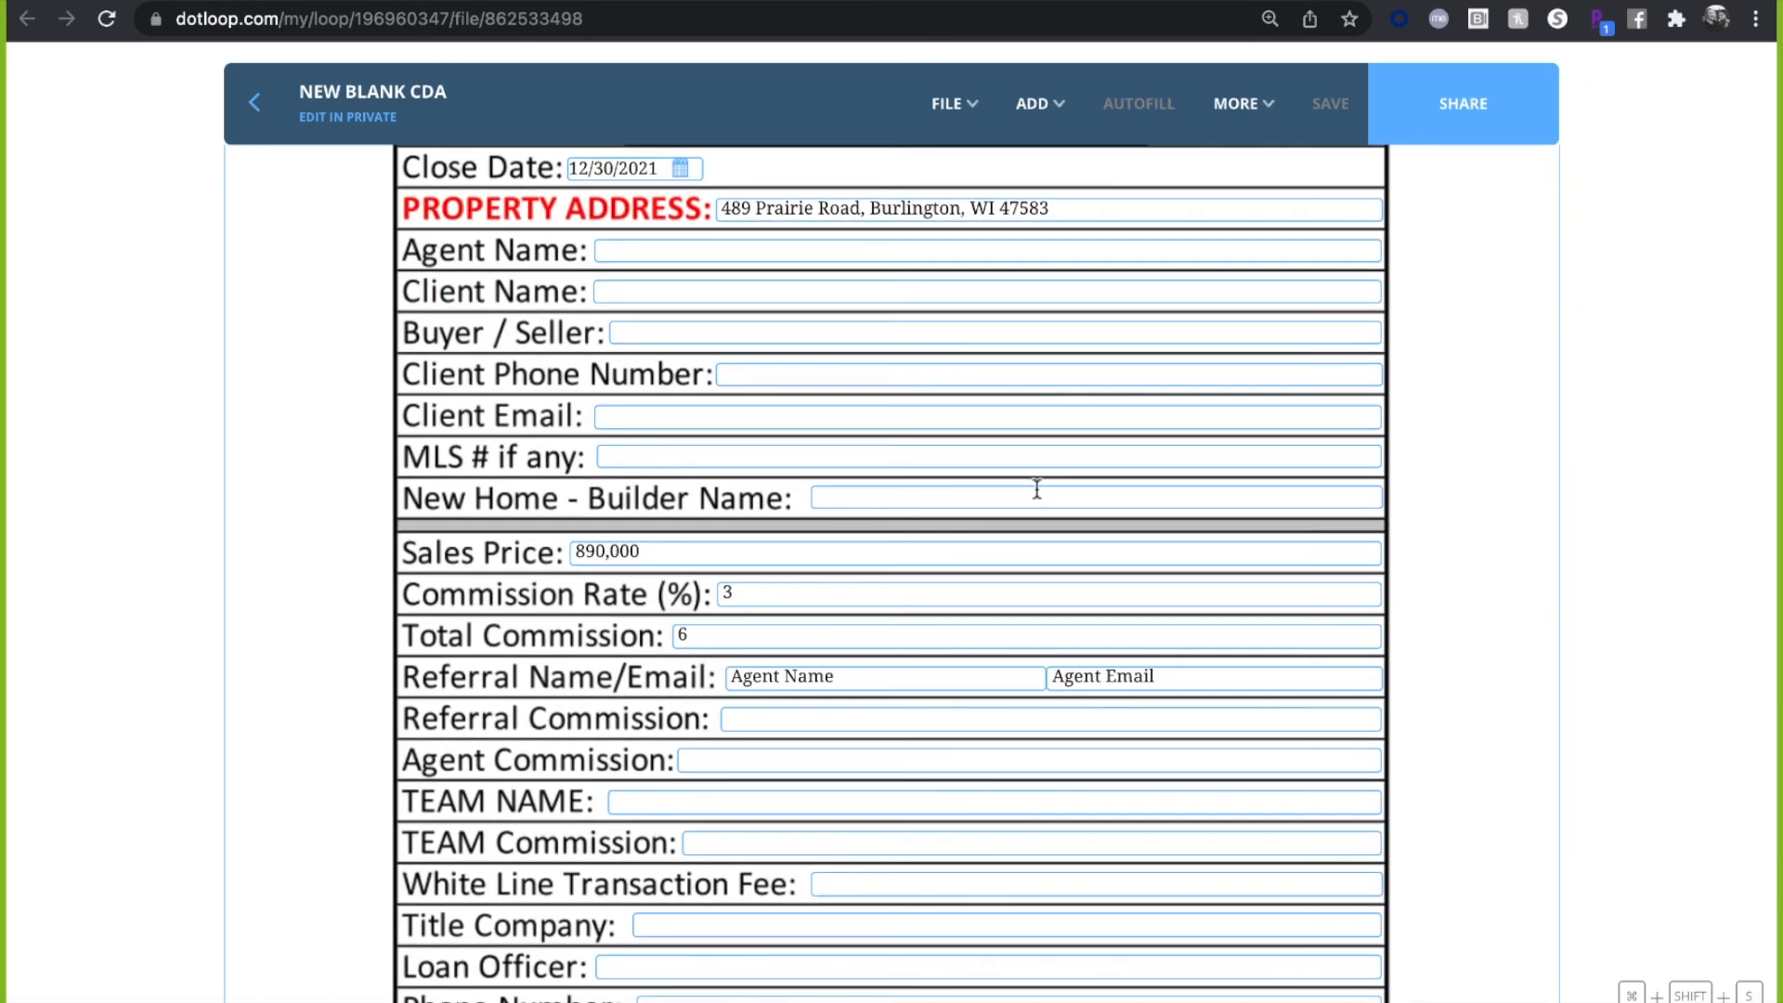
pyautogui.scroll(-2, 1032, 492)
pyautogui.scroll(-1, 1028, 487)
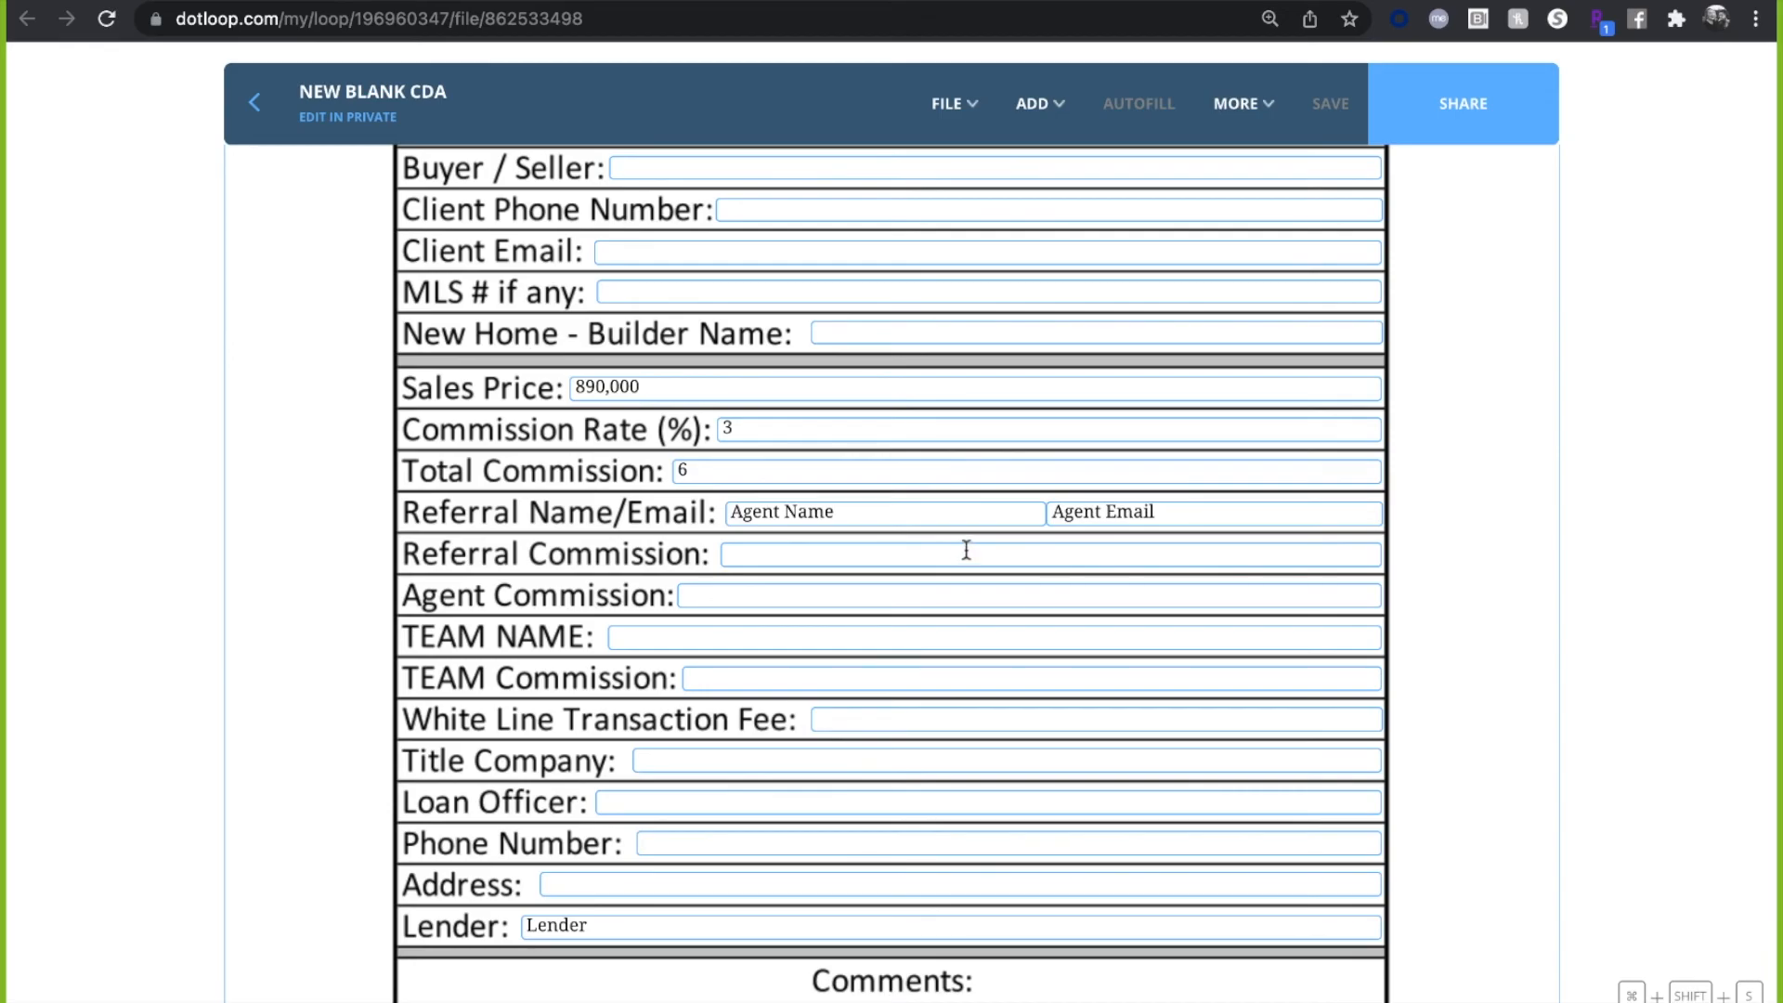
pyautogui.scroll(10, 970, 551)
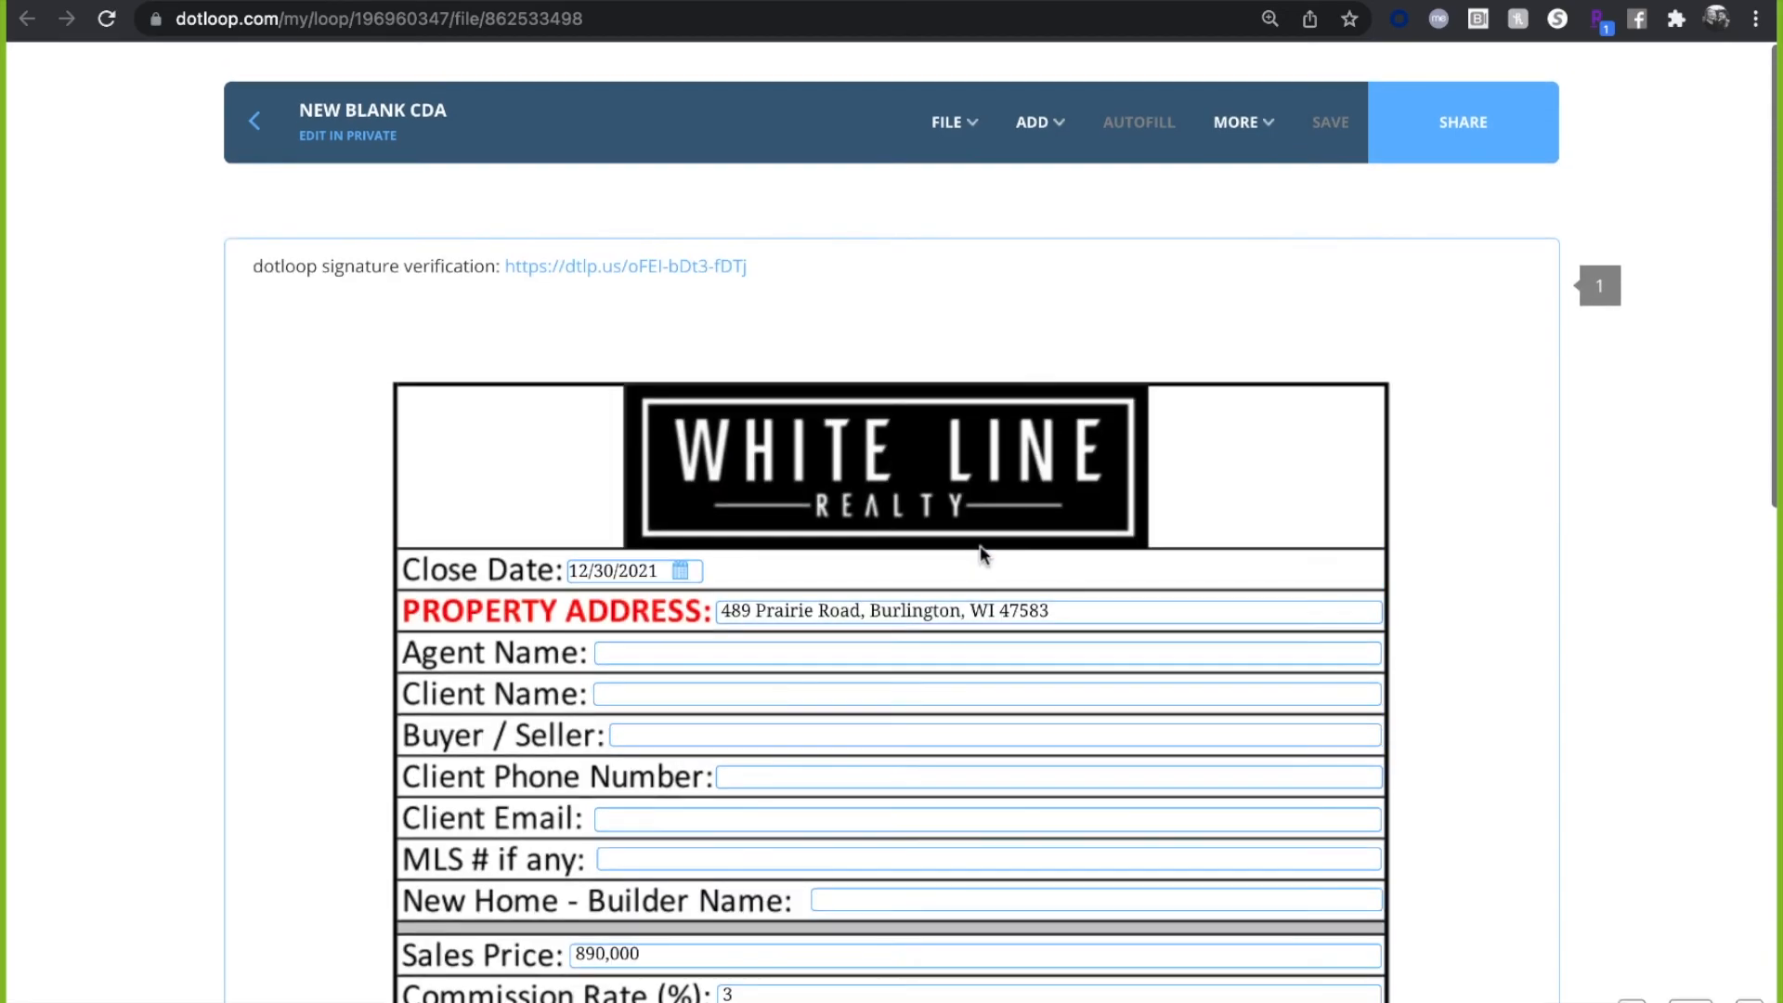
pyautogui.click(432, 1)
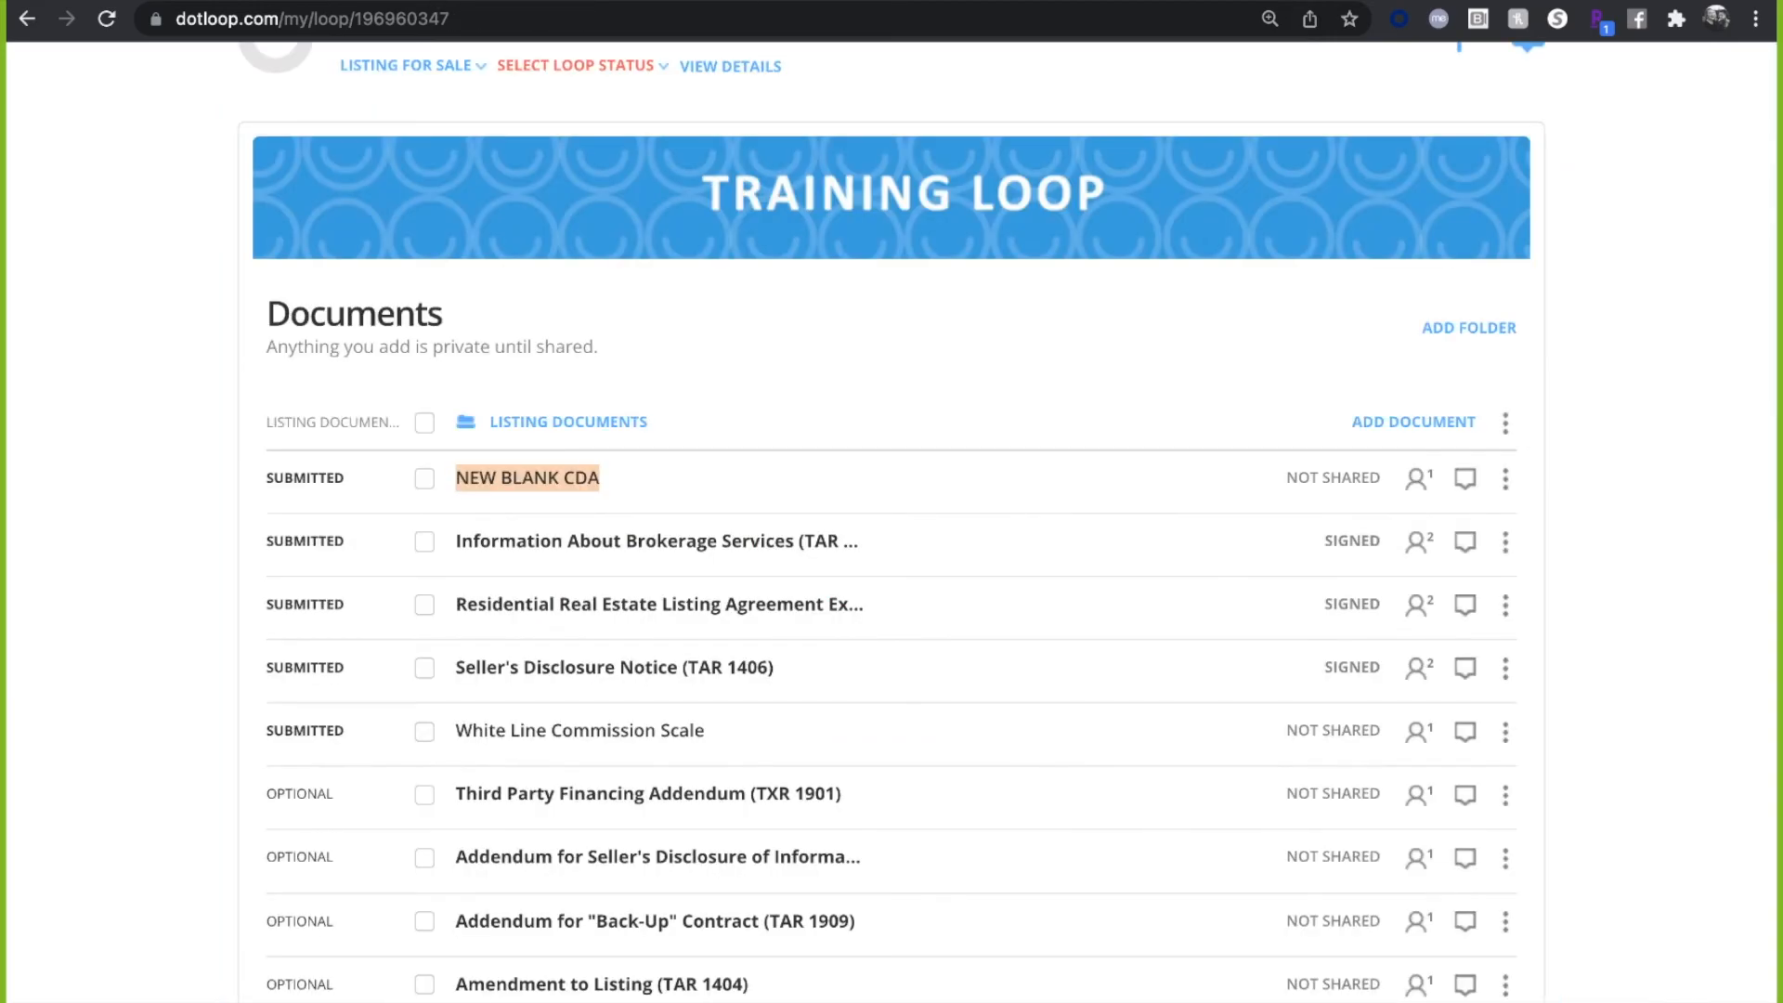
pyautogui.scroll(3, 865, 177)
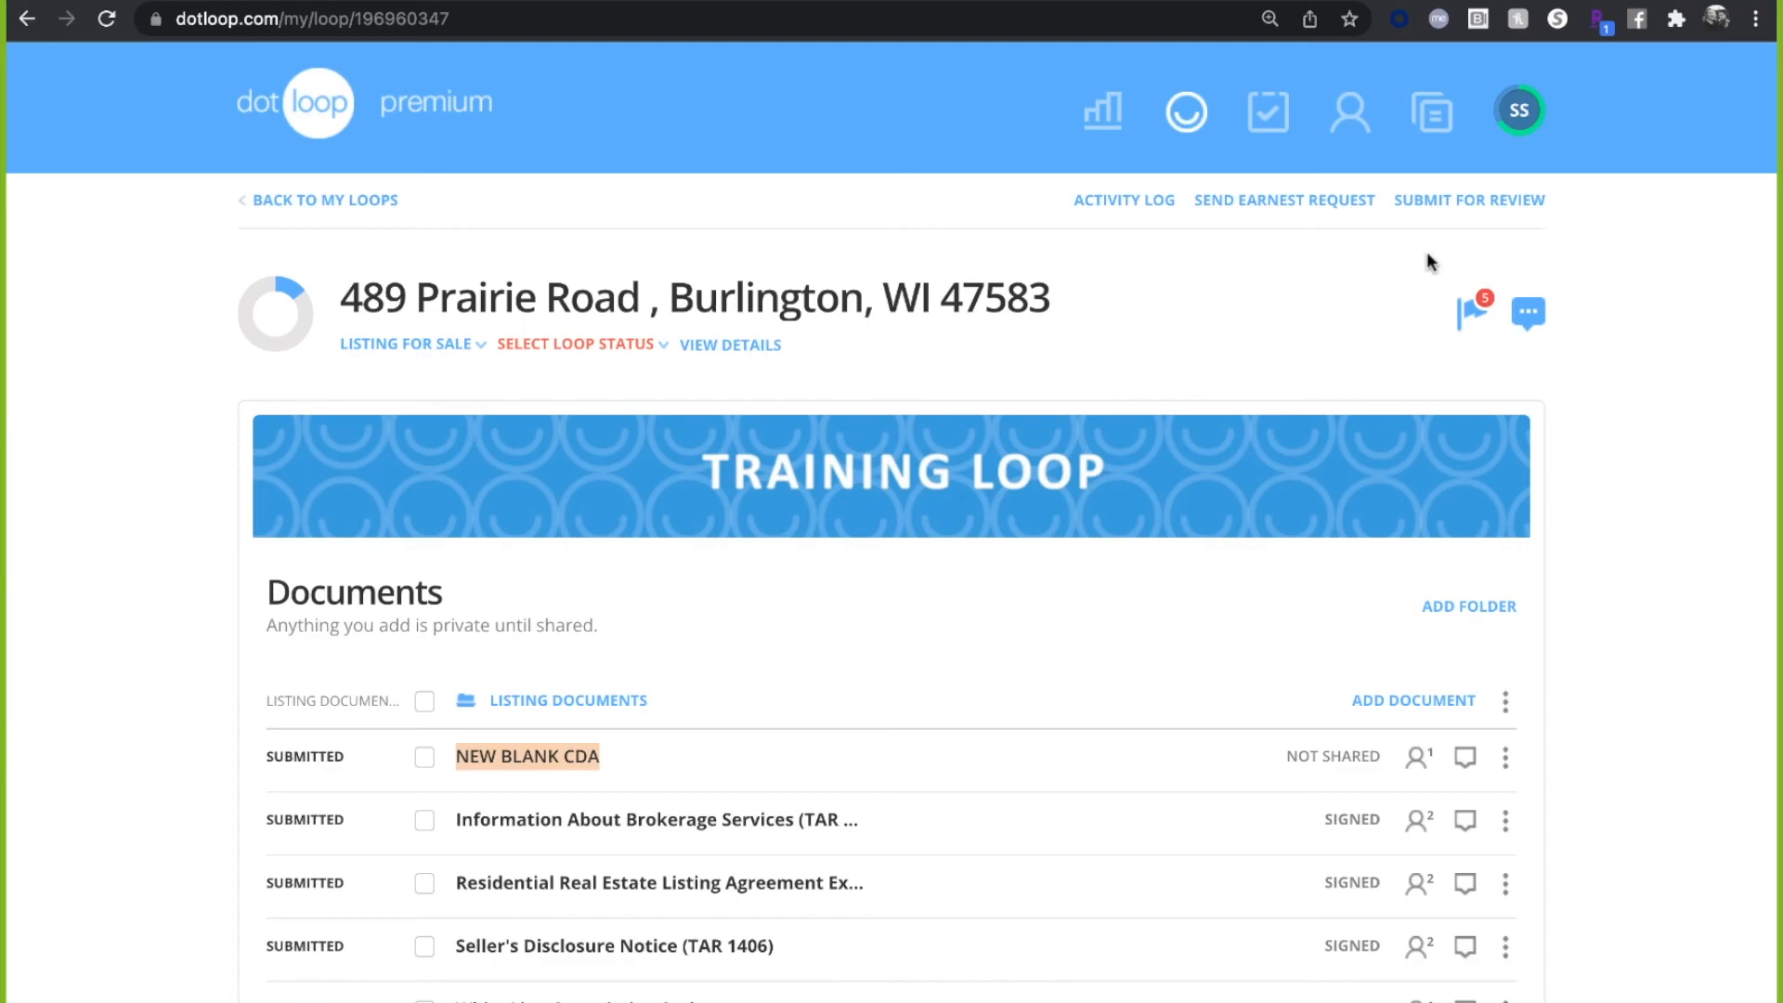
pyautogui.scroll(-2, 1426, 250)
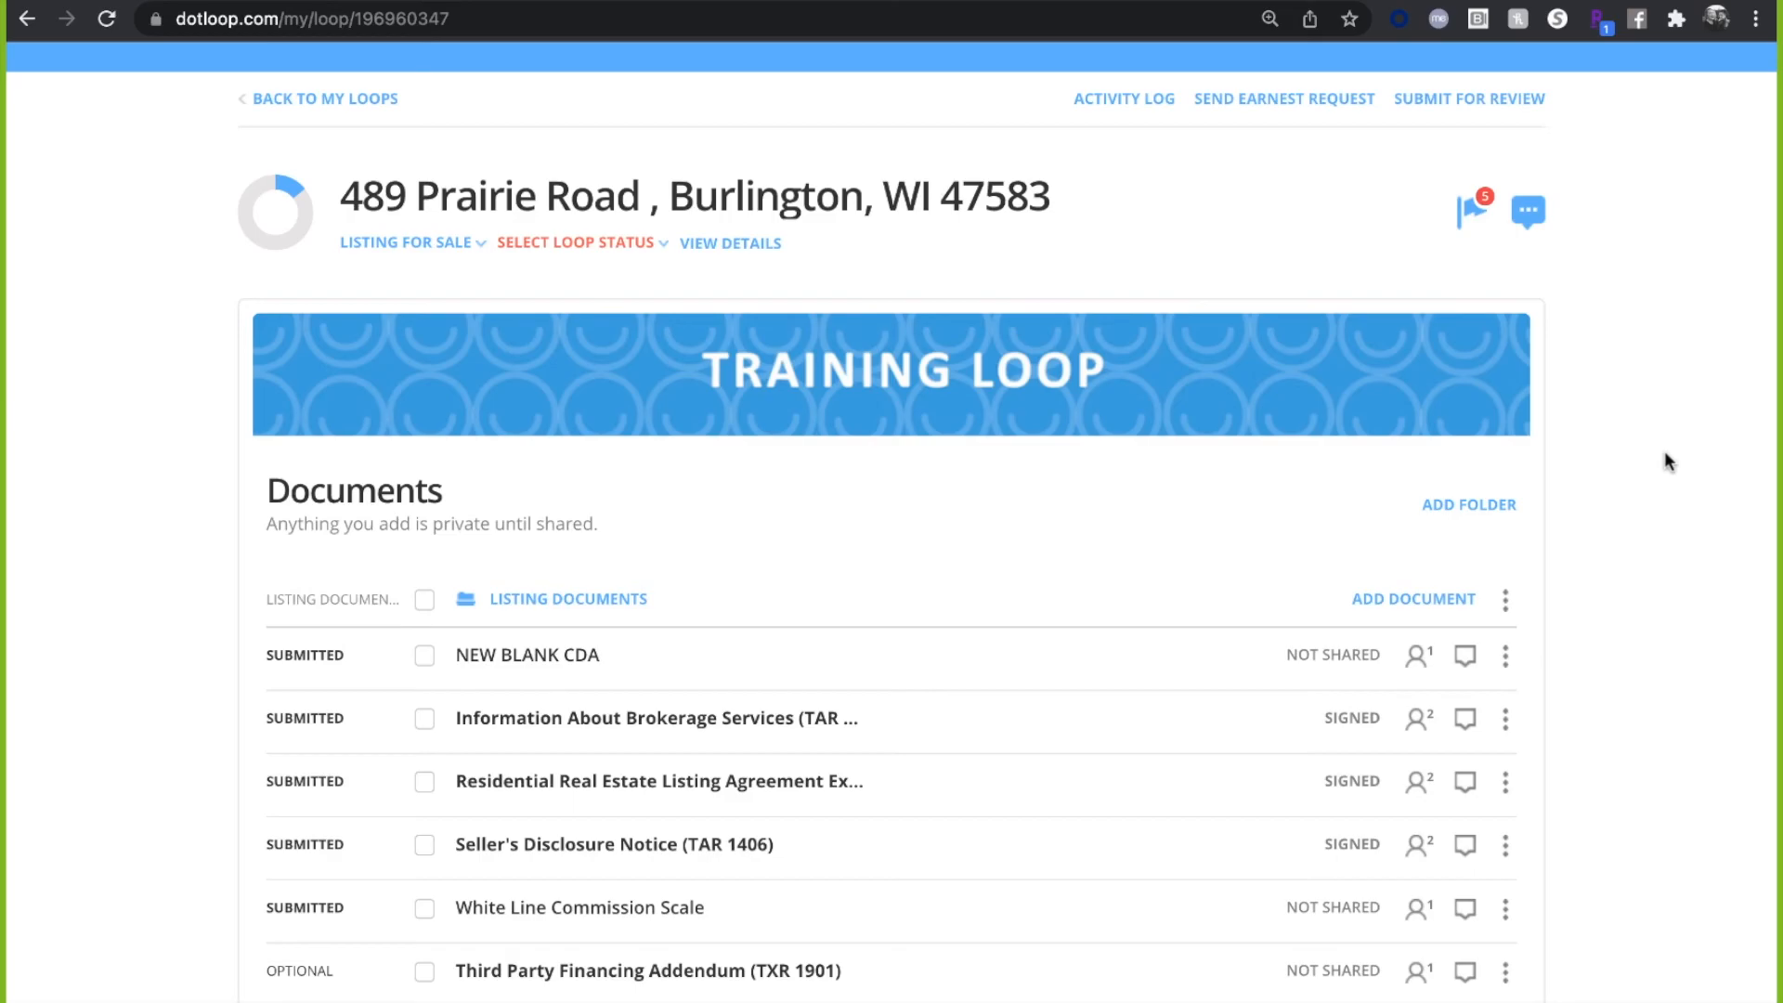
pyautogui.scroll(-3, 1671, 455)
# - Upload the four PDFs, Bank Receipt through Settlement Statement, from Downloads into Listing Documents
pyautogui.click(1428, 415)
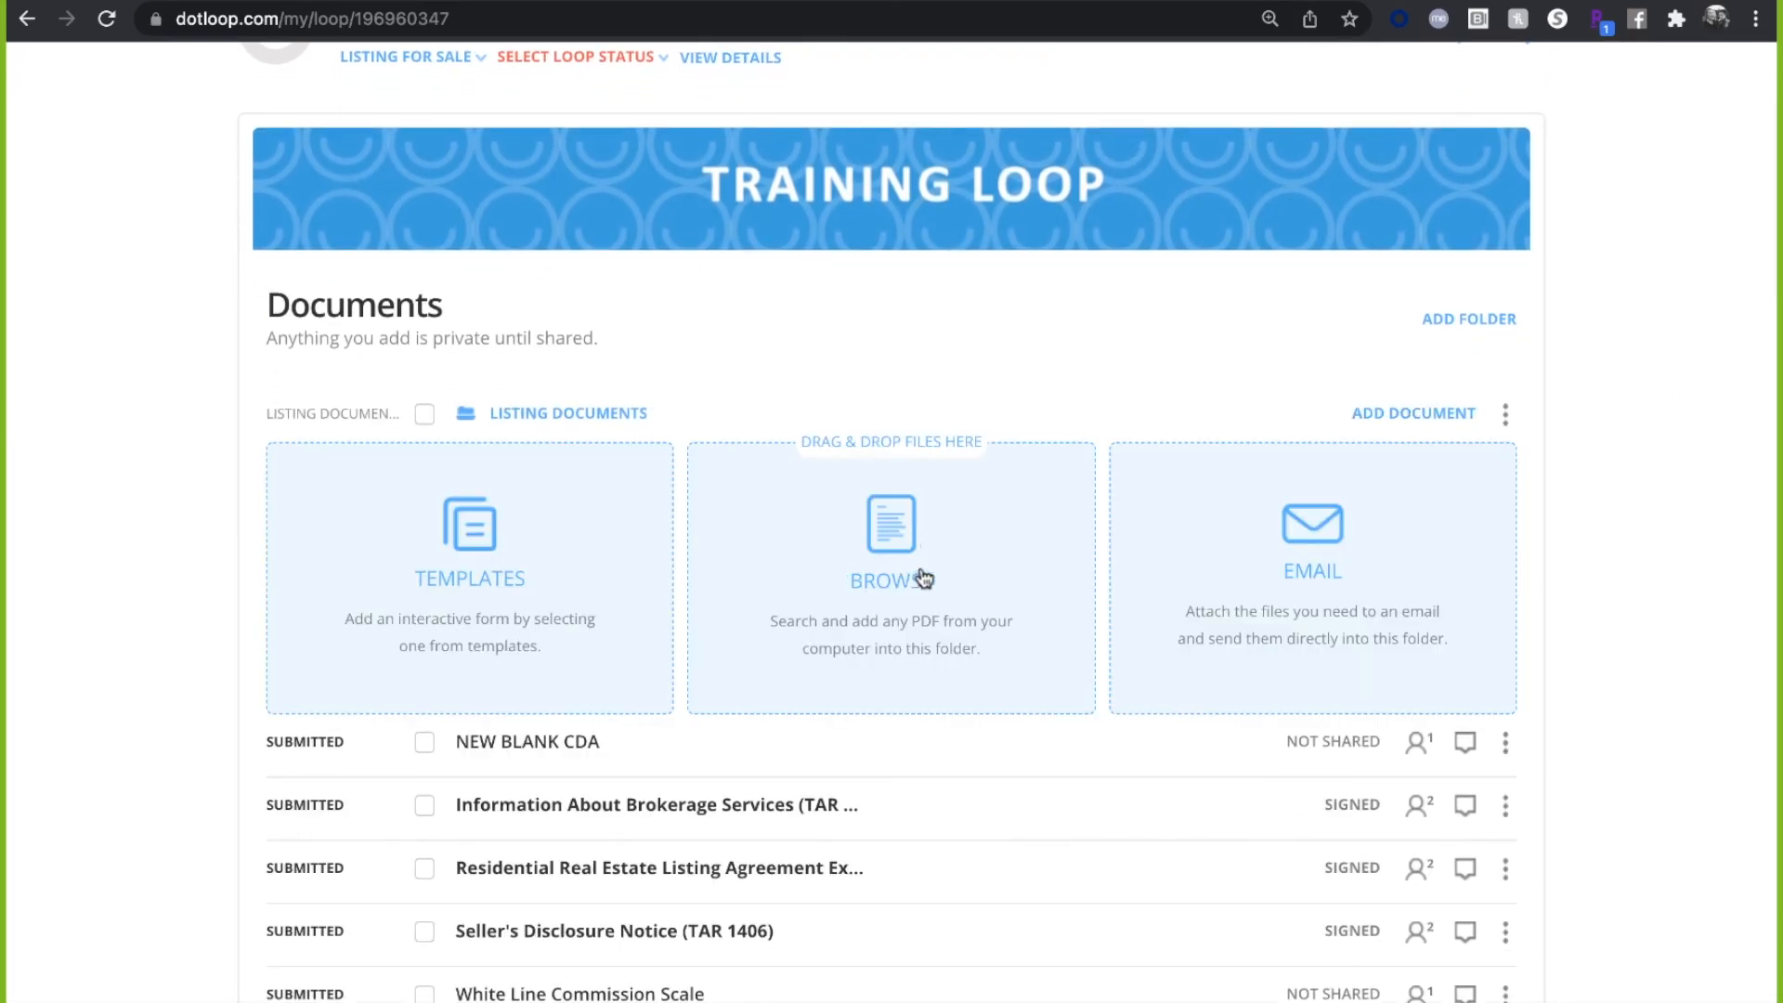
pyautogui.click(922, 578)
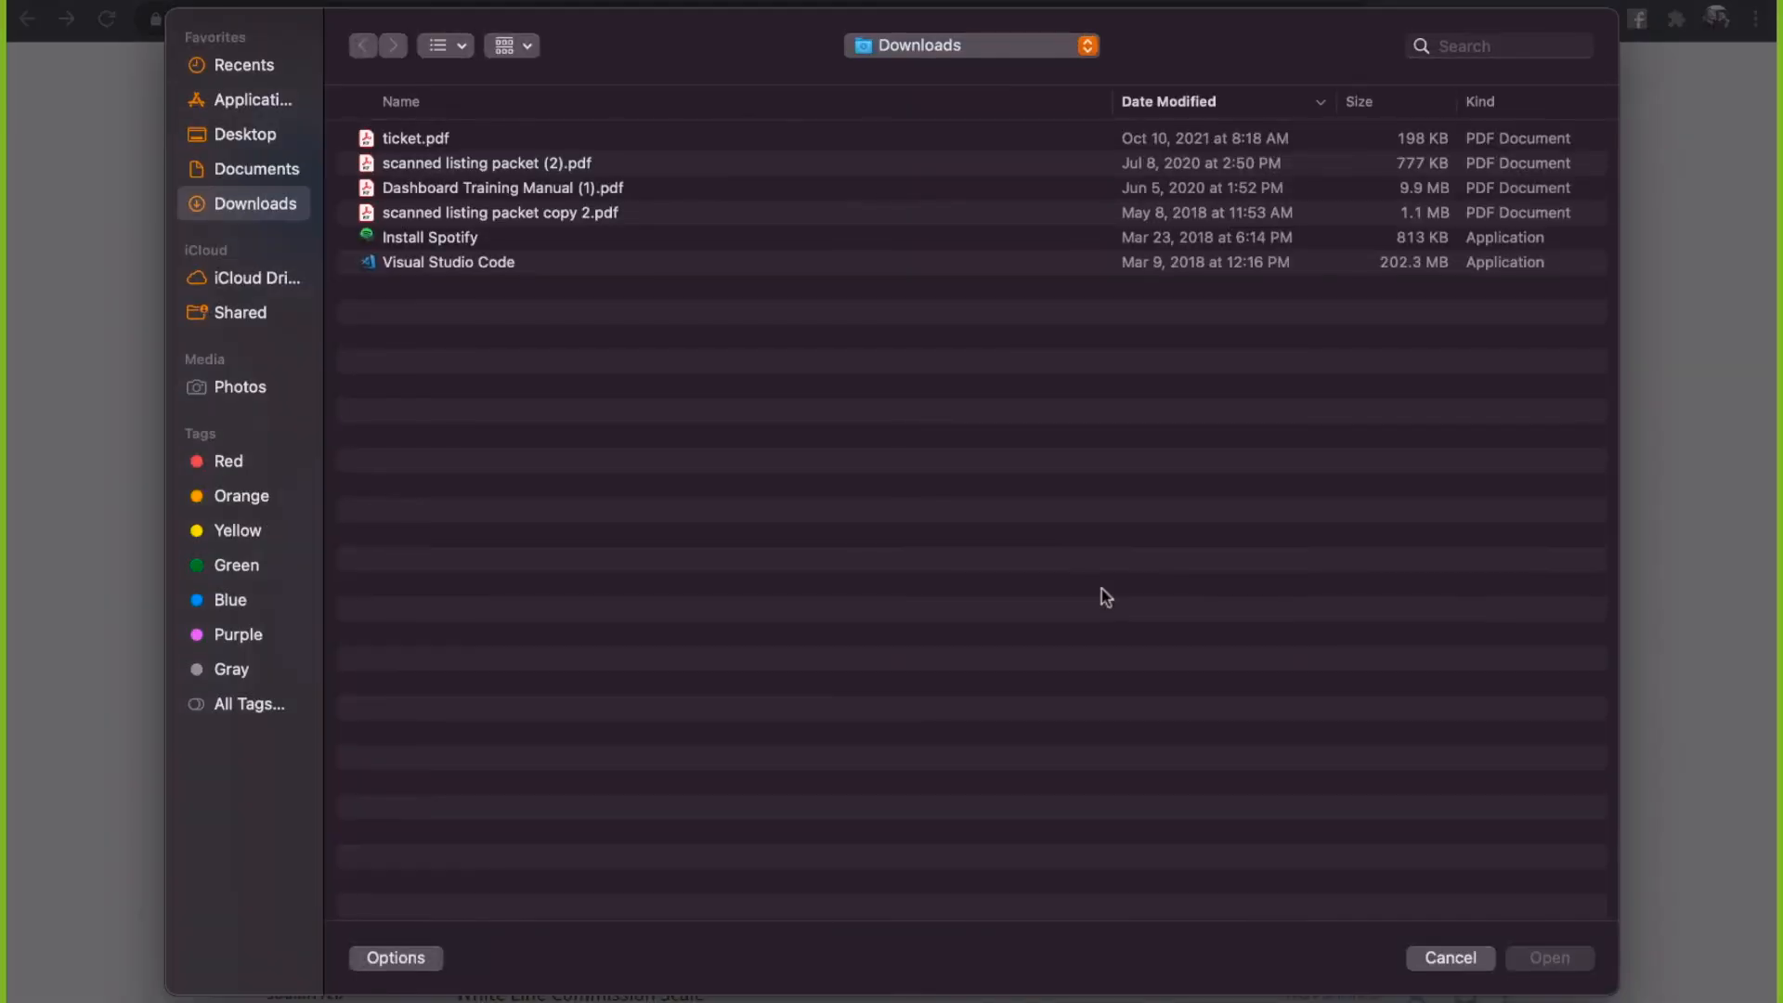
pyautogui.click(256, 170)
pyautogui.click(251, 208)
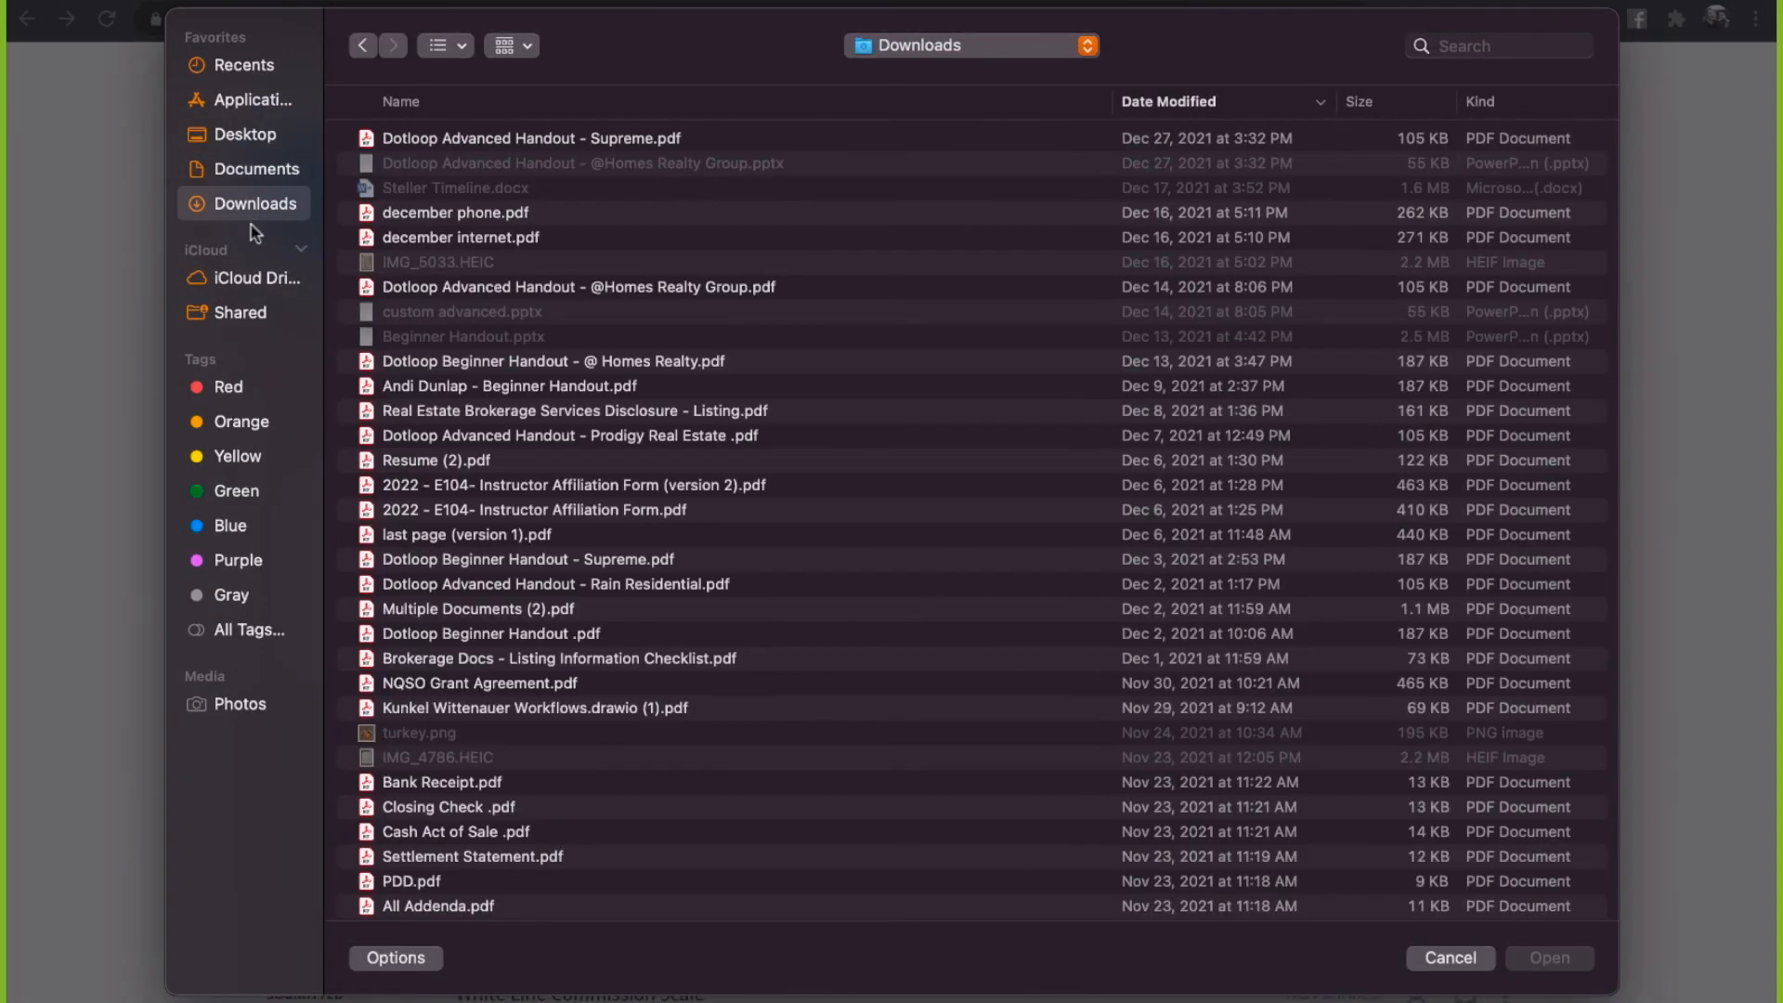
pyautogui.scroll(-3, 252, 233)
pyautogui.moveTo(549, 583); pyautogui.dragTo(573, 665)
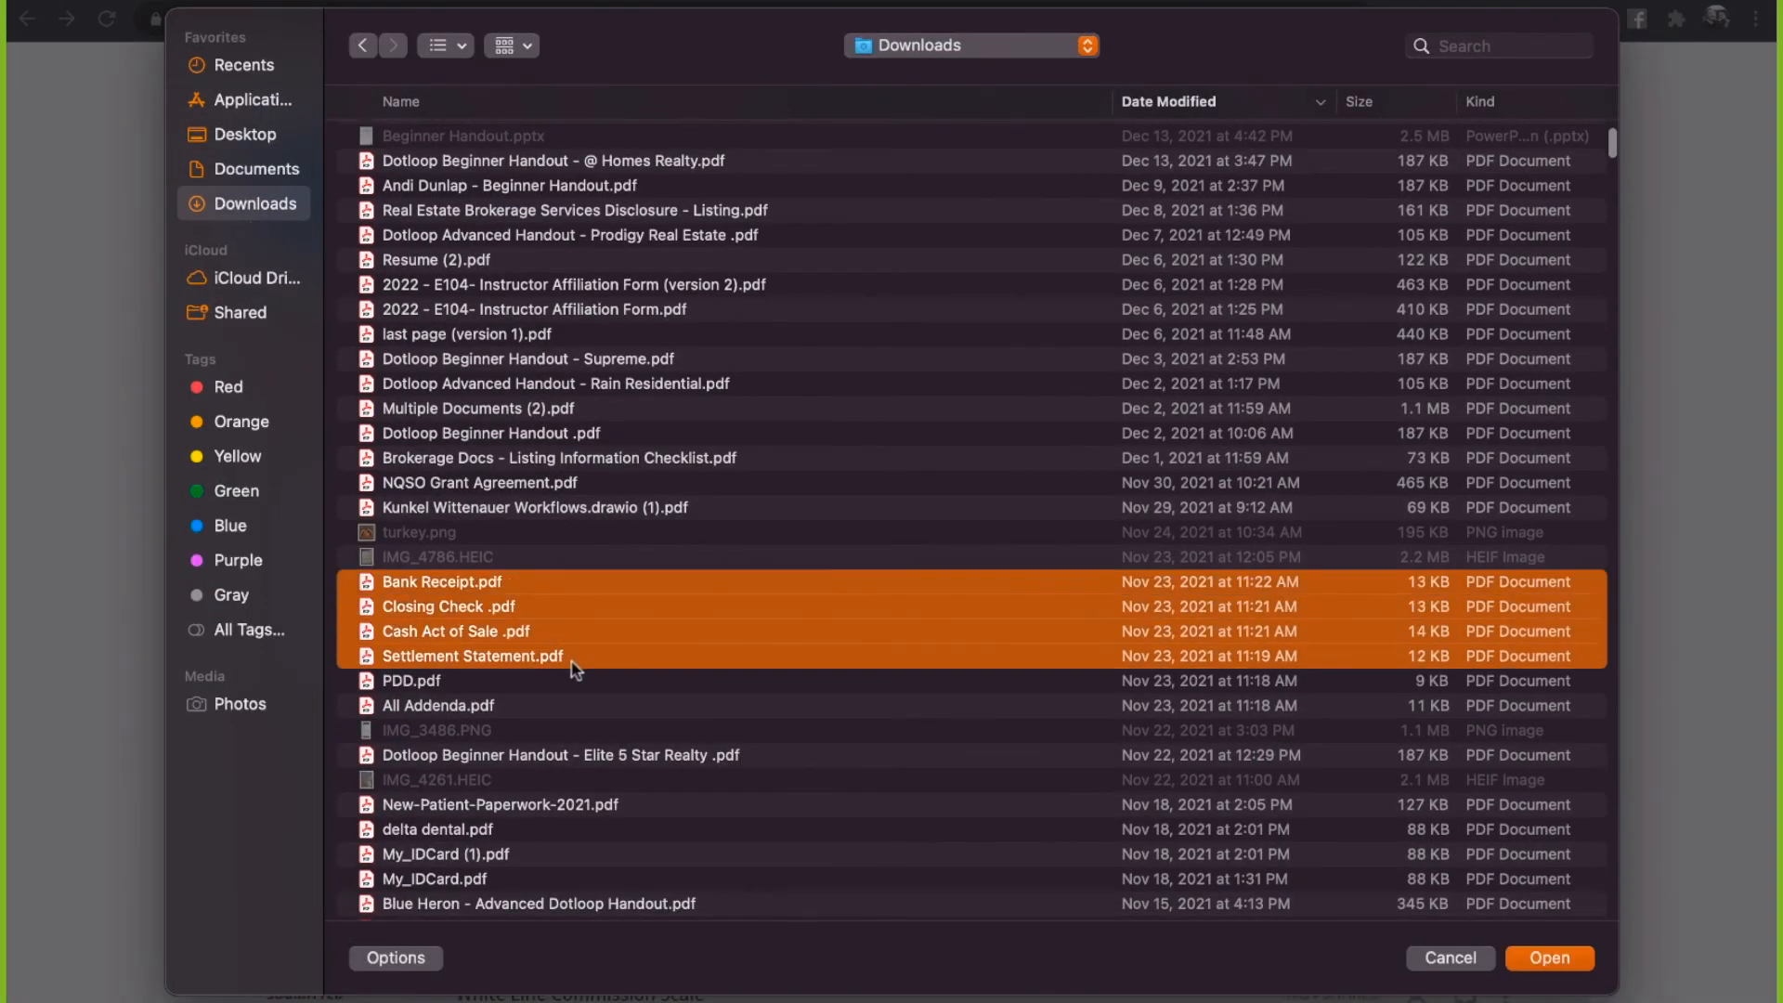
pyautogui.click(1546, 957)
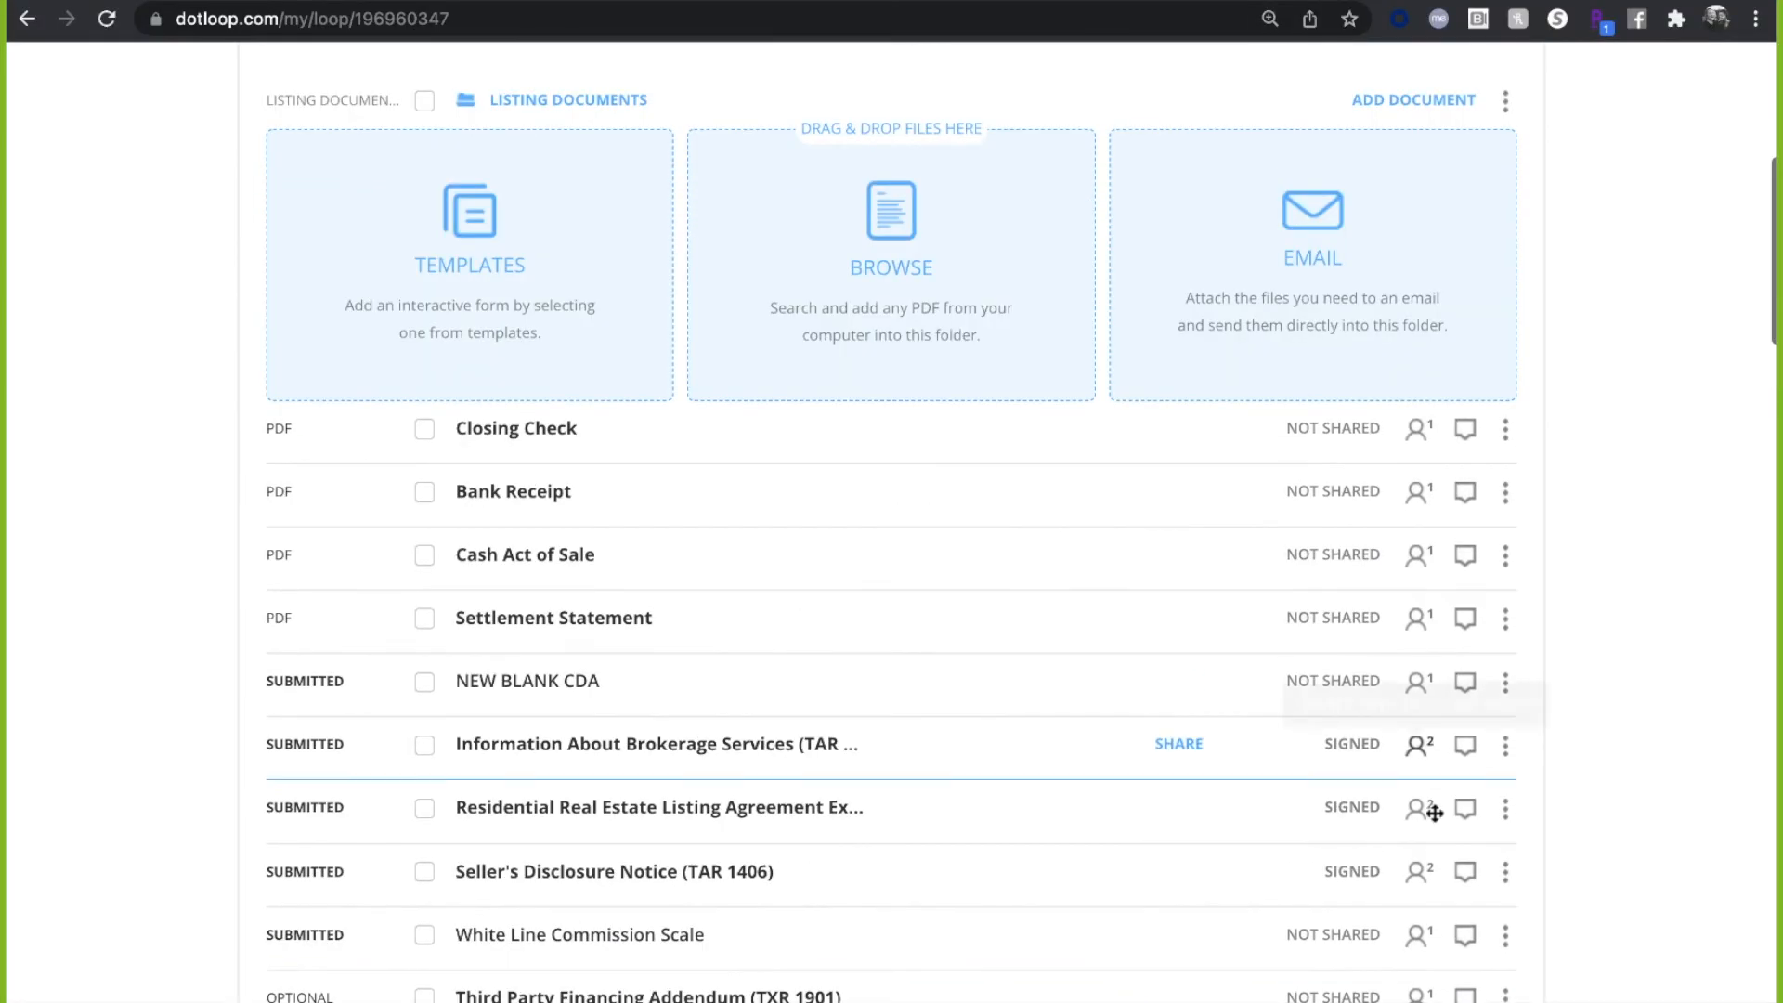
# - Rename Closing Check to 'seller disc' and Bank Receipt to 'LA'
pyautogui.click(1505, 156)
pyautogui.click(1478, 221)
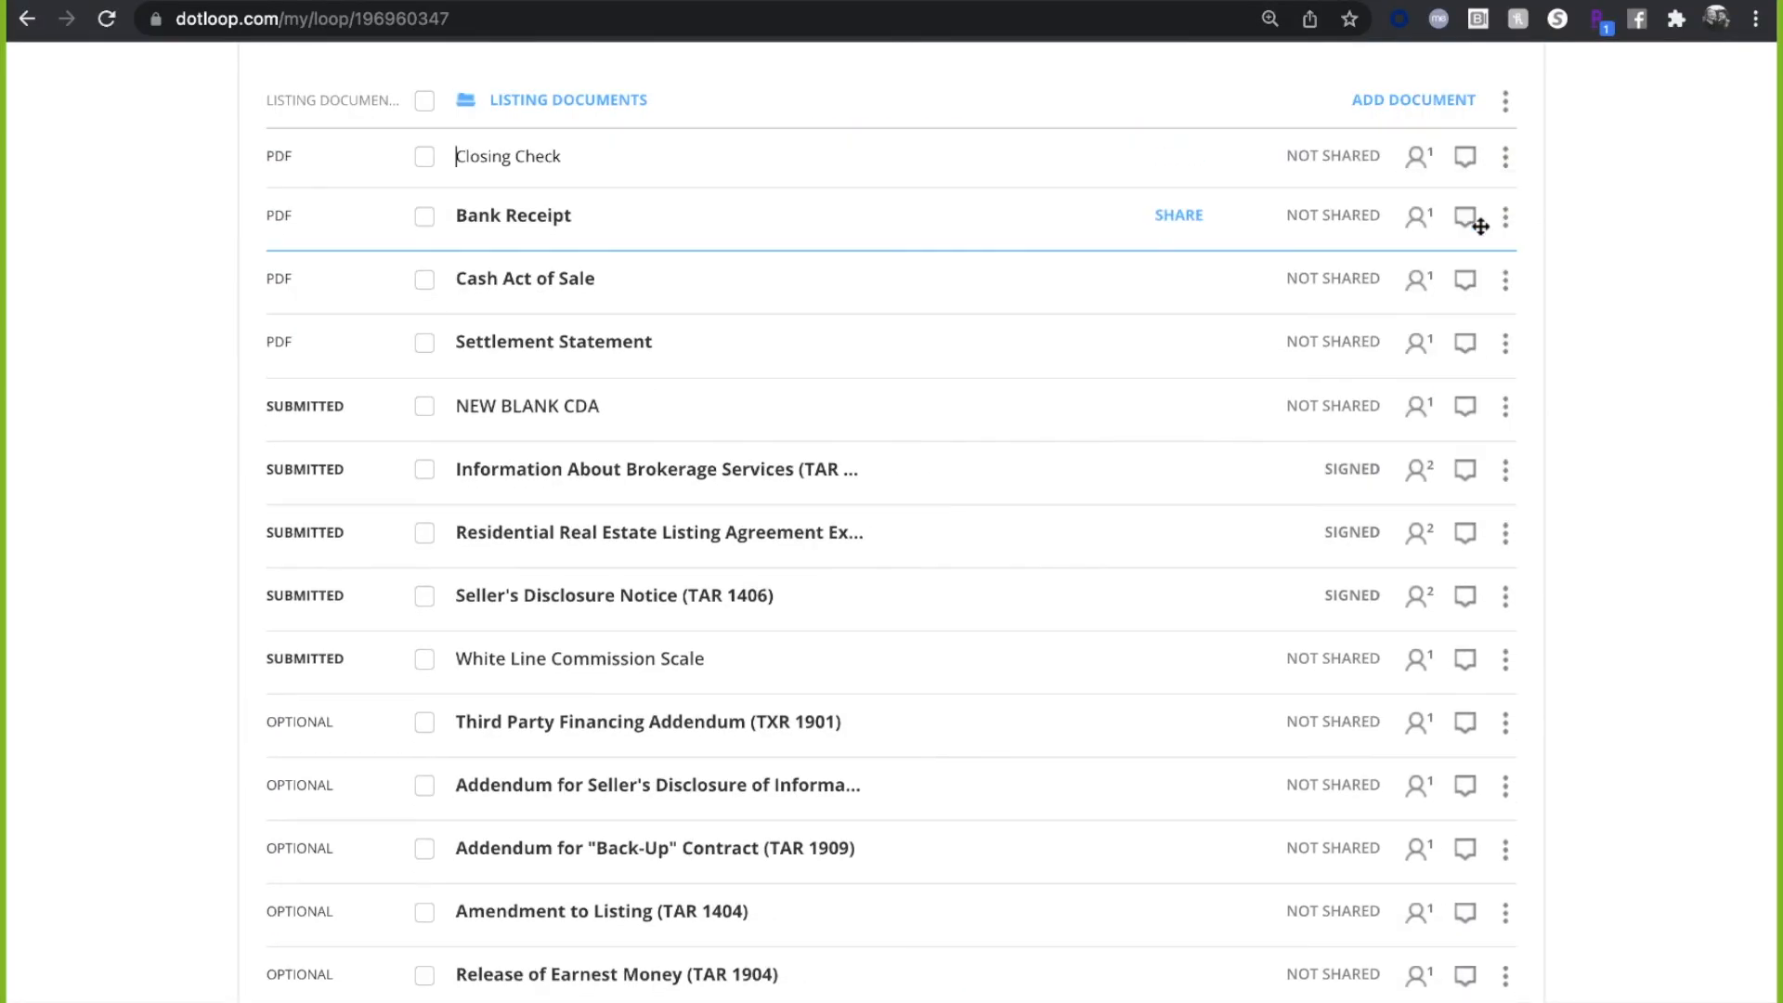
pyautogui.write('seller disc')
pyautogui.press('Return')
pyautogui.click(1506, 219)
pyautogui.click(1508, 283)
pyautogui.write('LA')
pyautogui.press('Return')
# - Rename Cash Act of Sale to 'IABS' and Settlement Statement to 'walk through'
pyautogui.click(1505, 282)
pyautogui.click(1469, 346)
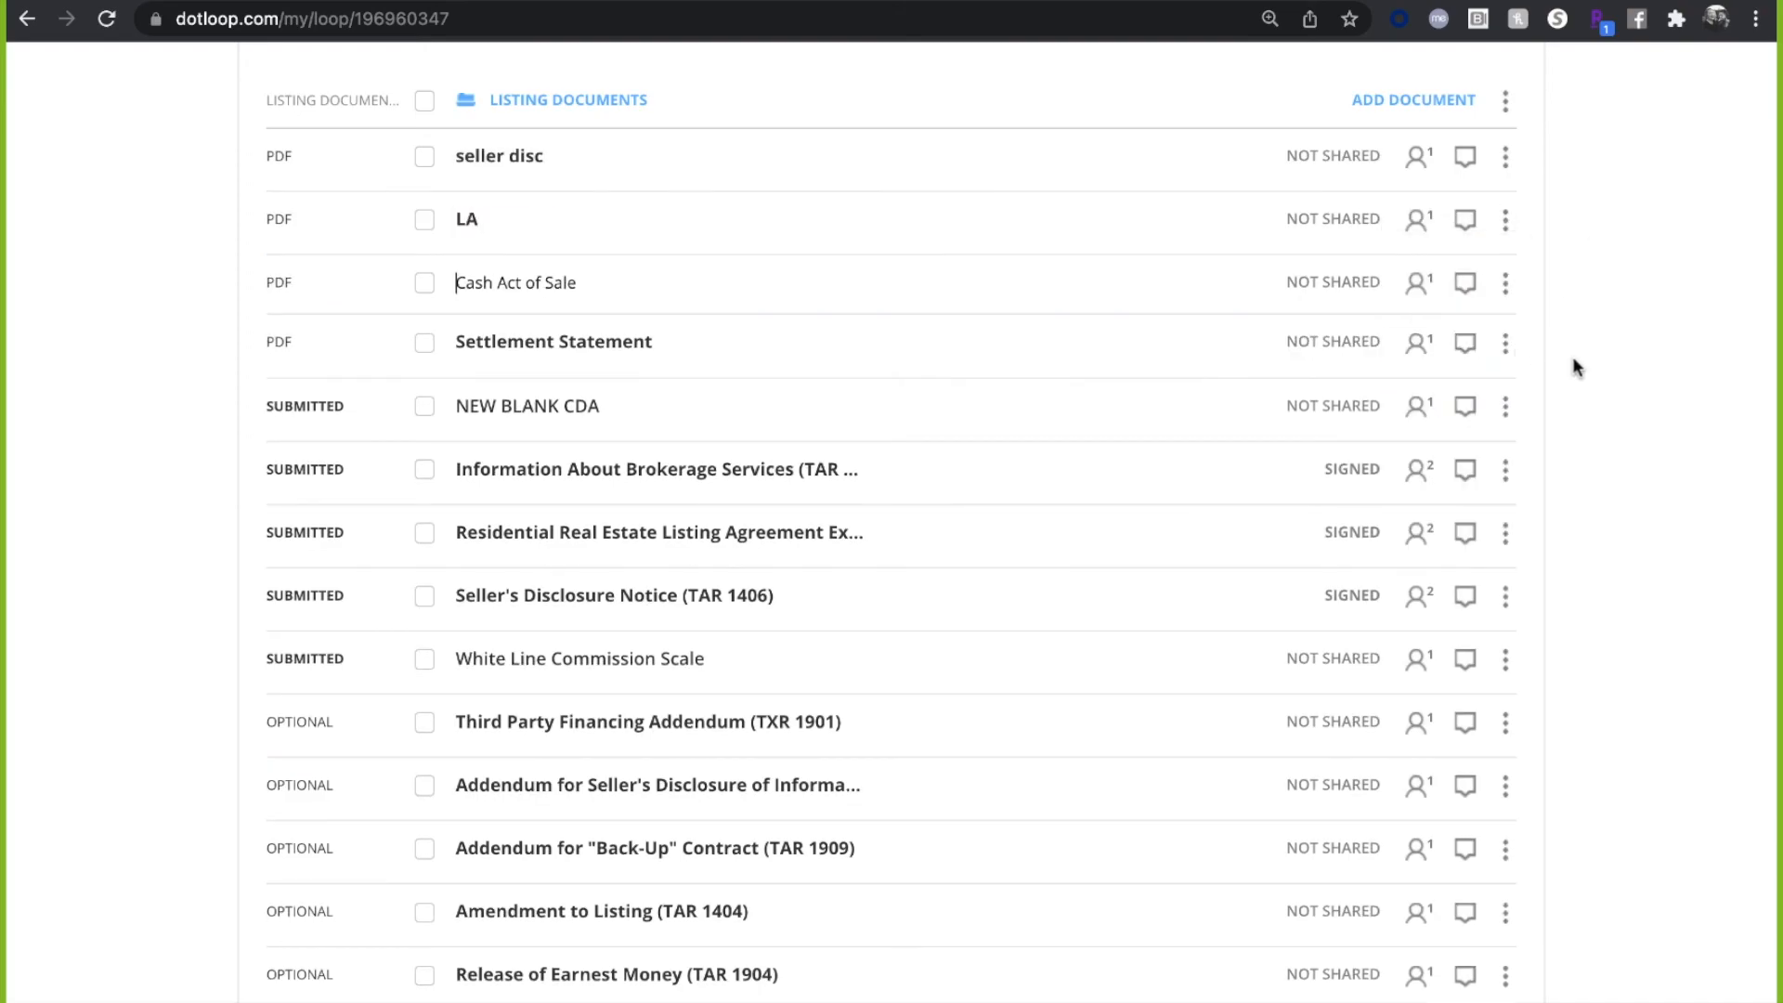
pyautogui.press('BackSpace')
pyautogui.write('IABS')
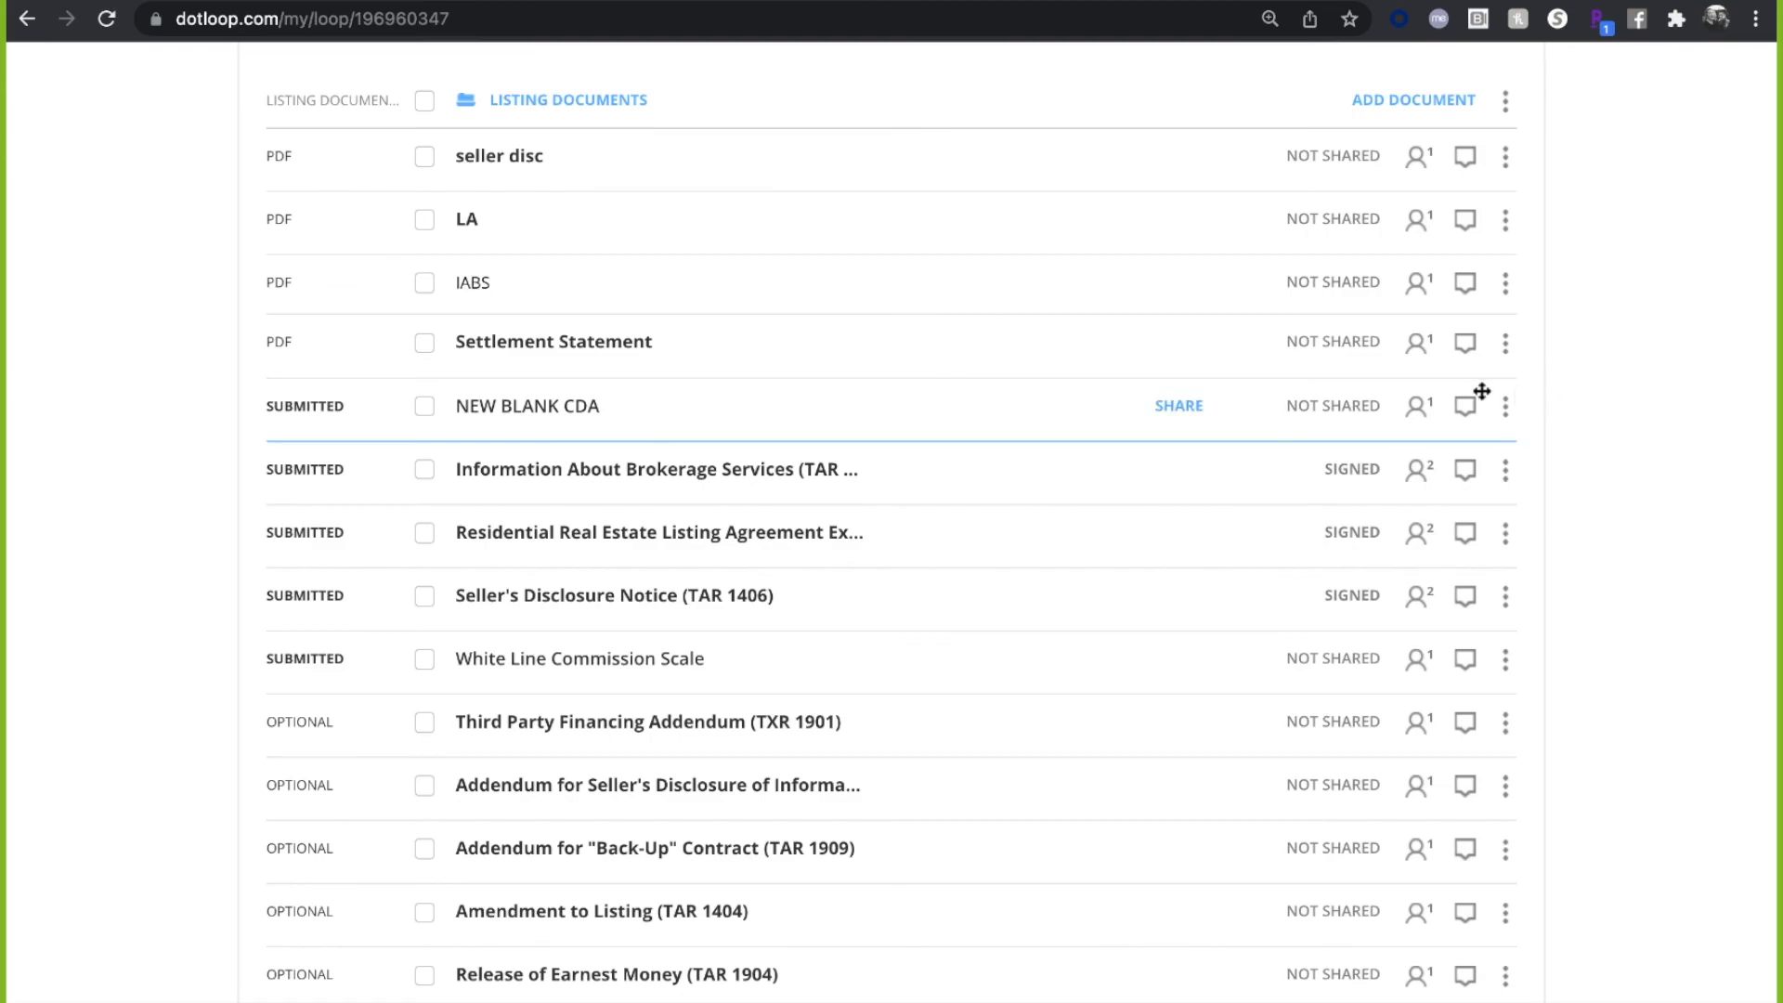
pyautogui.press('Return')
pyautogui.click(1505, 345)
pyautogui.click(1469, 409)
pyautogui.write('walk')
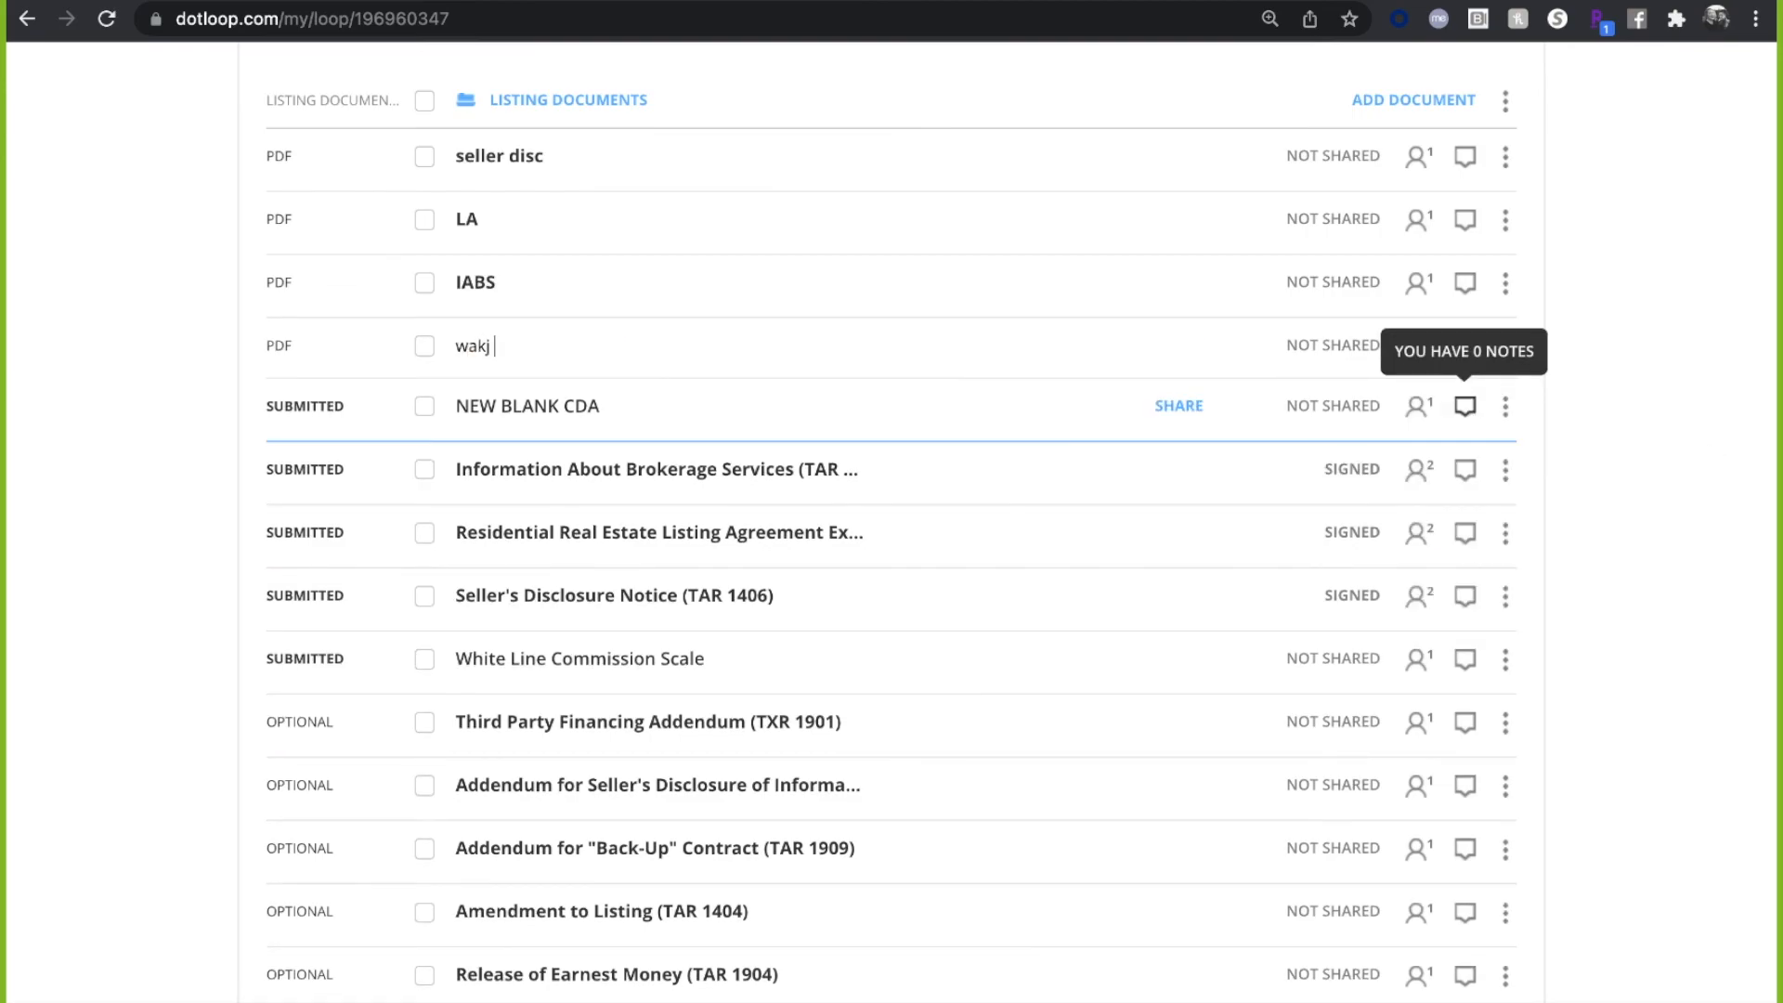
pyautogui.write(' through')
pyautogui.press('Return')
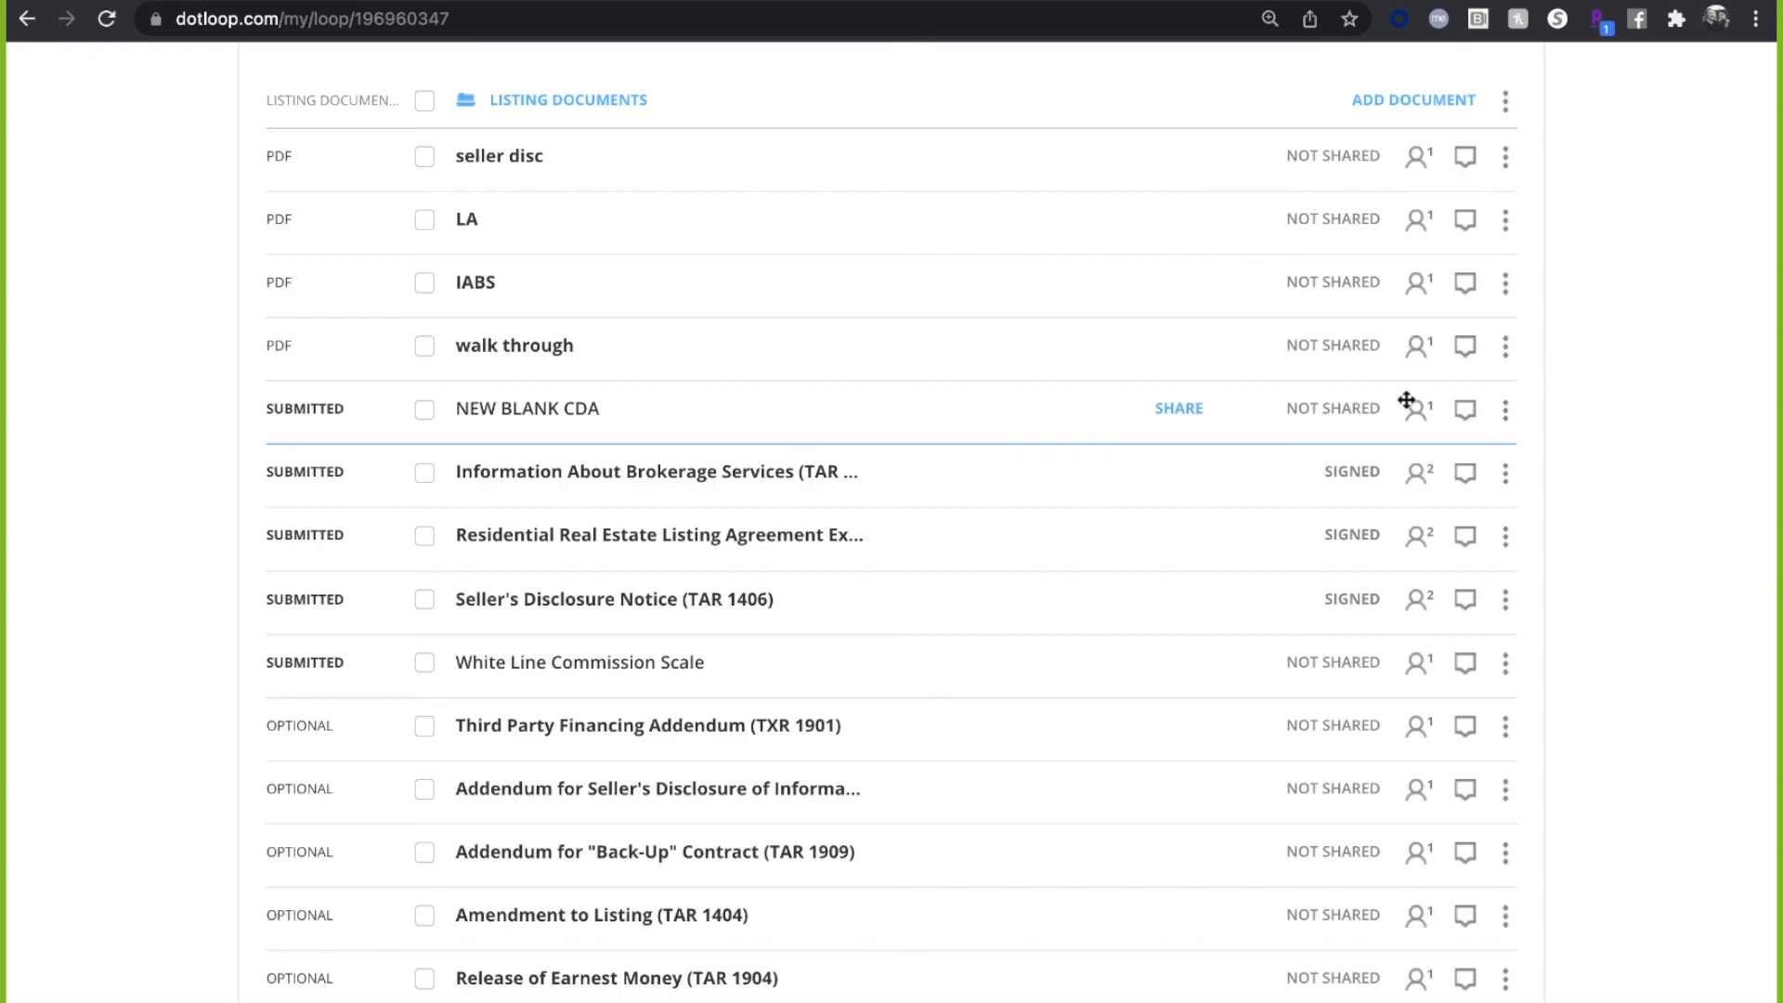
# - Replace Seller's Disclosure Notice with 'seller disc' and the brokerage services form with 'IABS'
pyautogui.moveTo(830, 172); pyautogui.dragTo(860, 584)
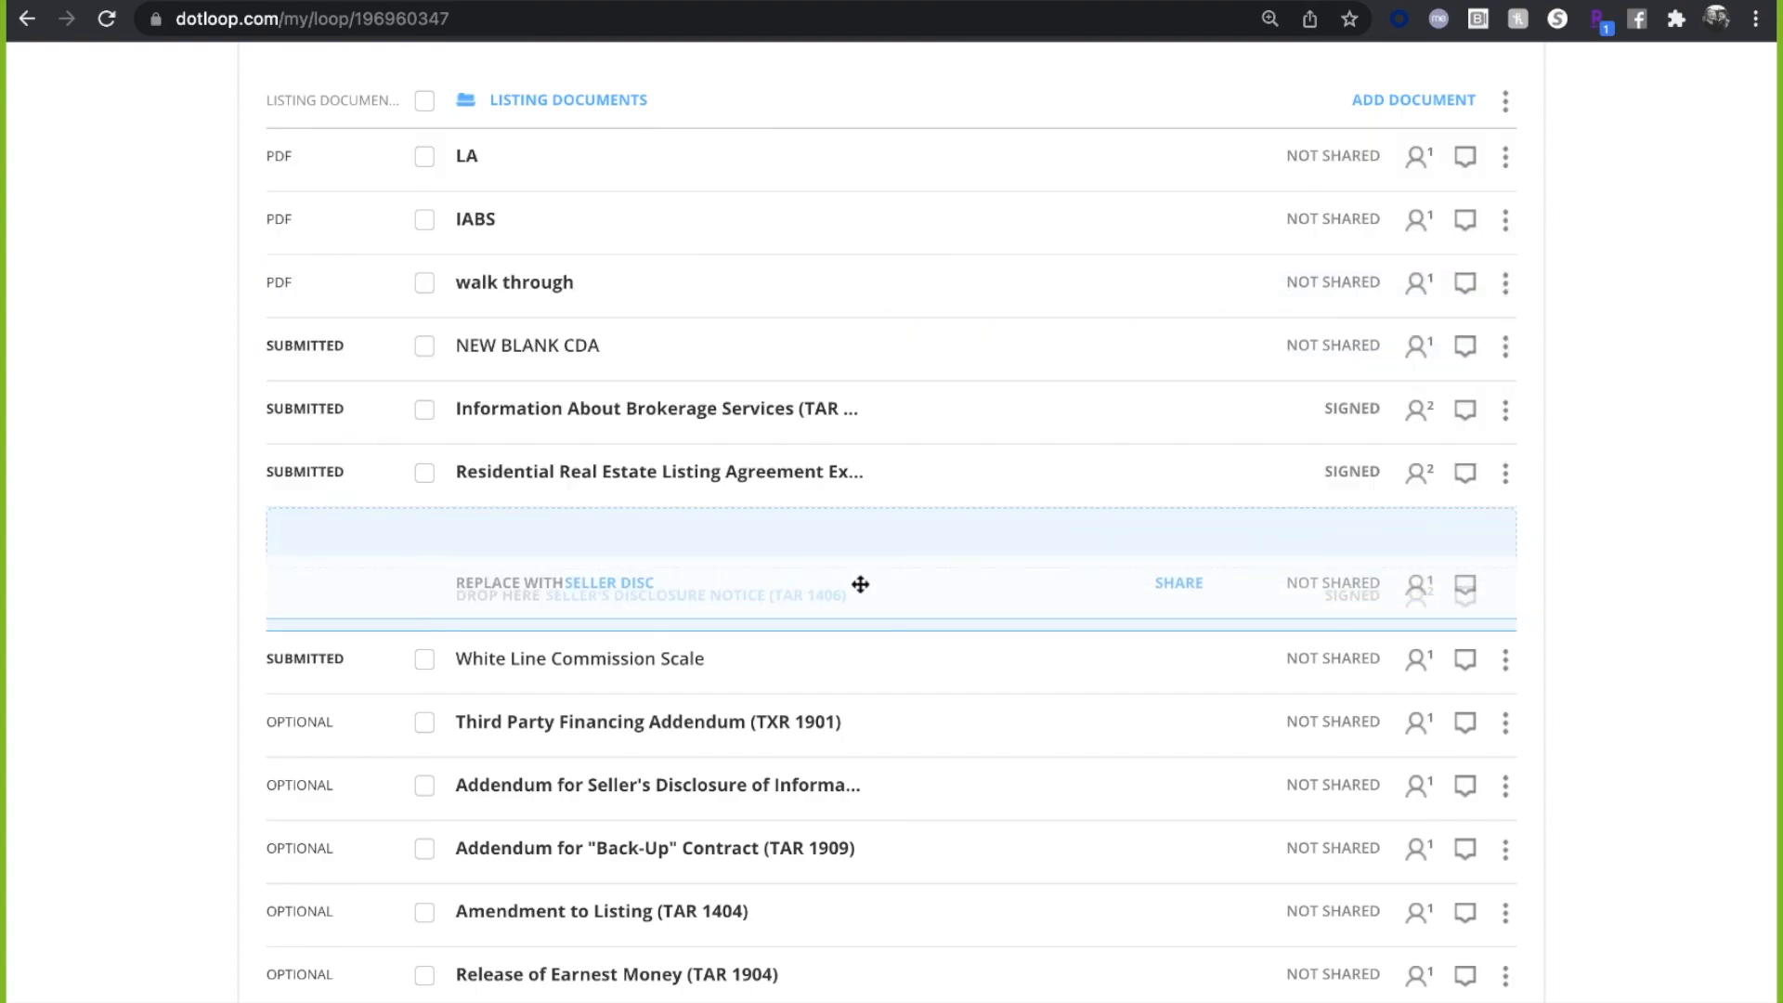
pyautogui.moveTo(860, 584); pyautogui.dragTo(859, 595)
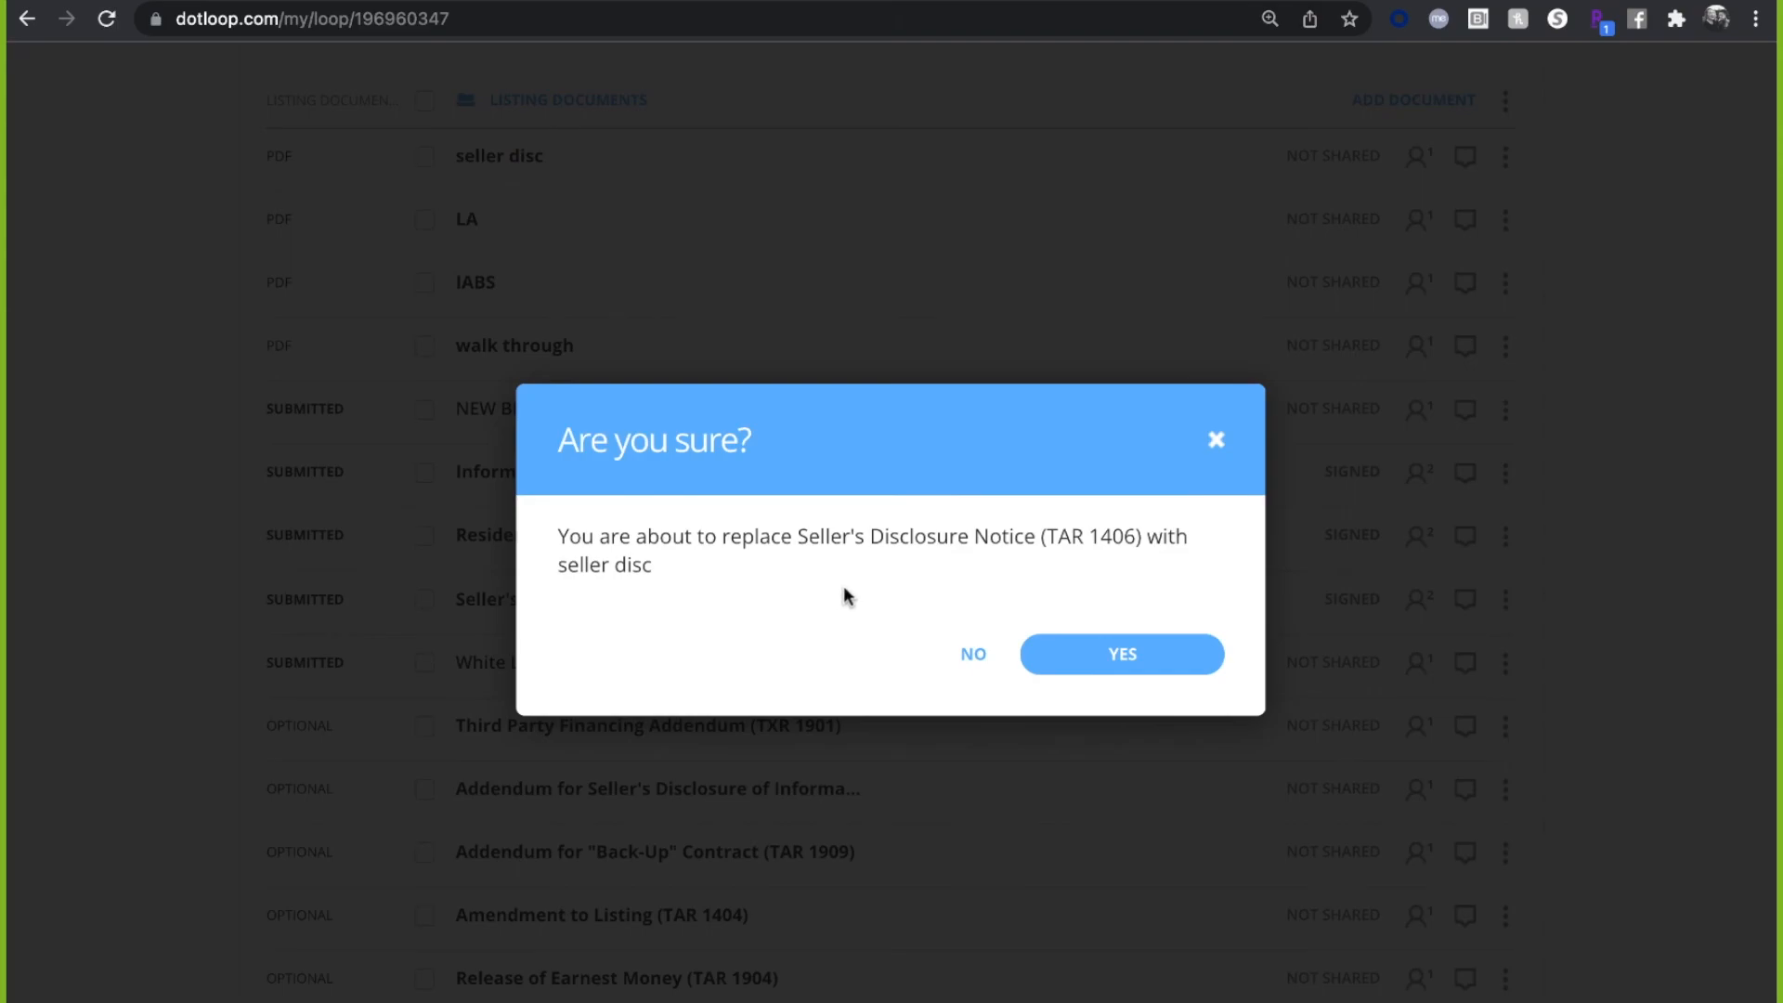
pyautogui.click(1150, 656)
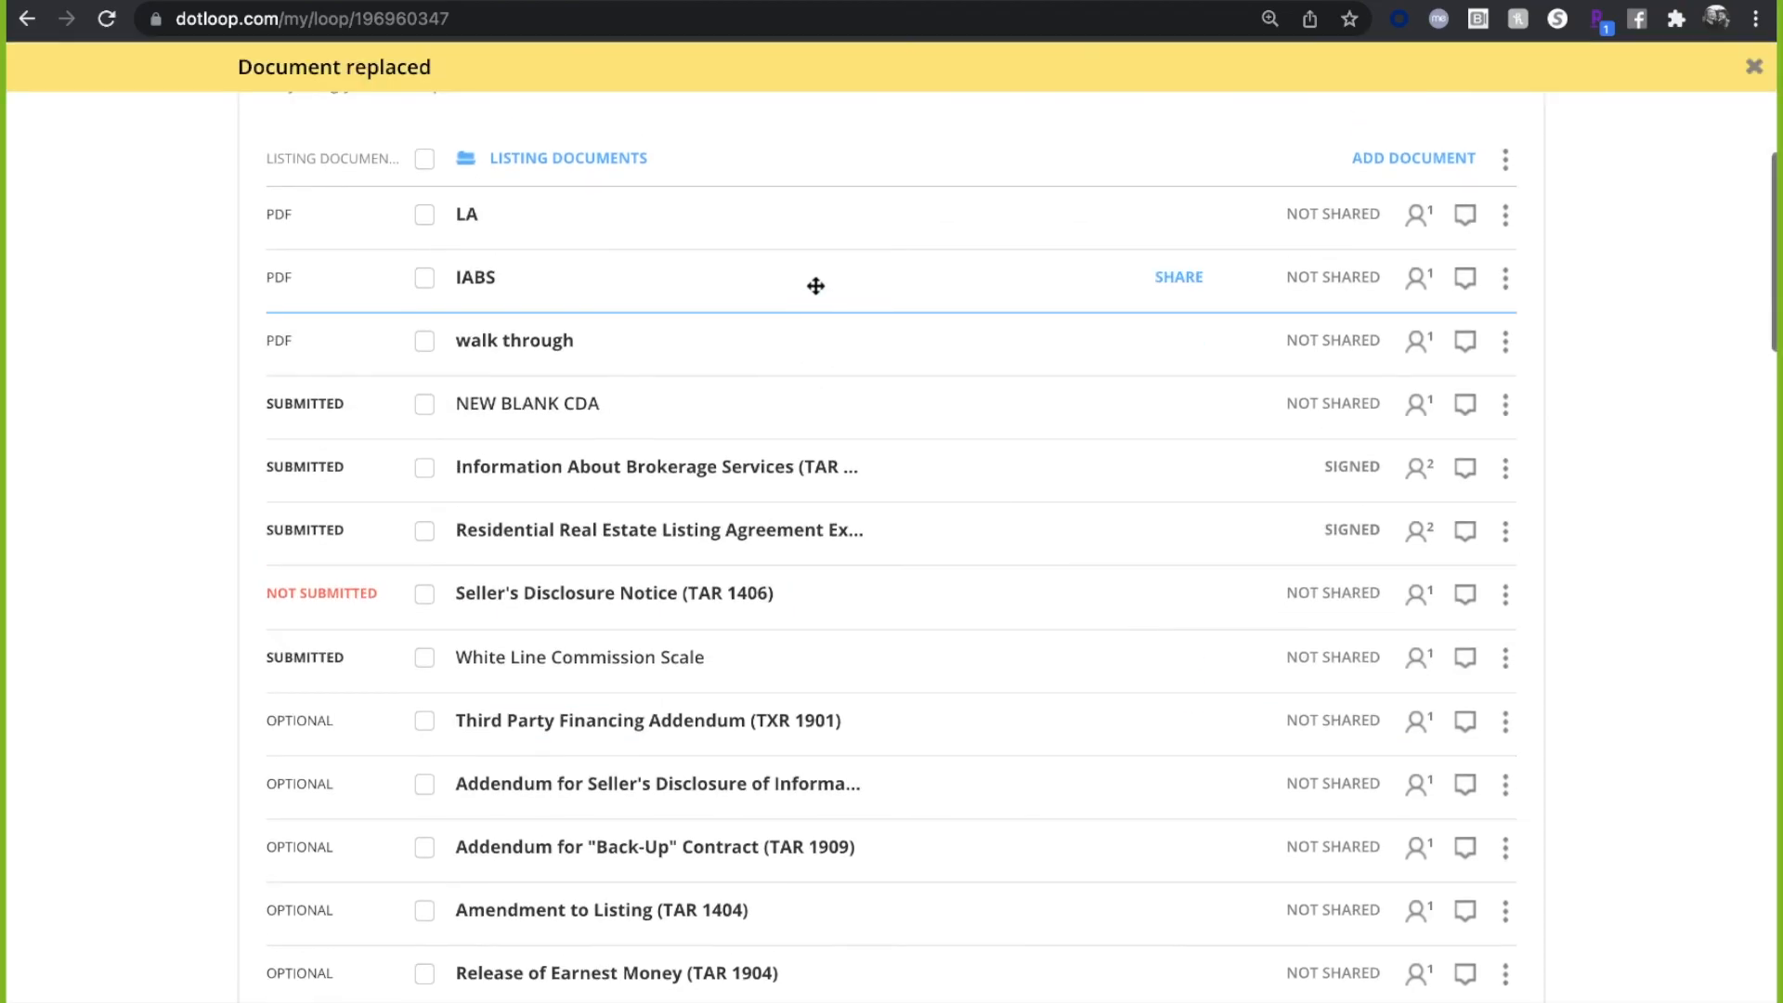
pyautogui.moveTo(816, 286); pyautogui.dragTo(829, 457)
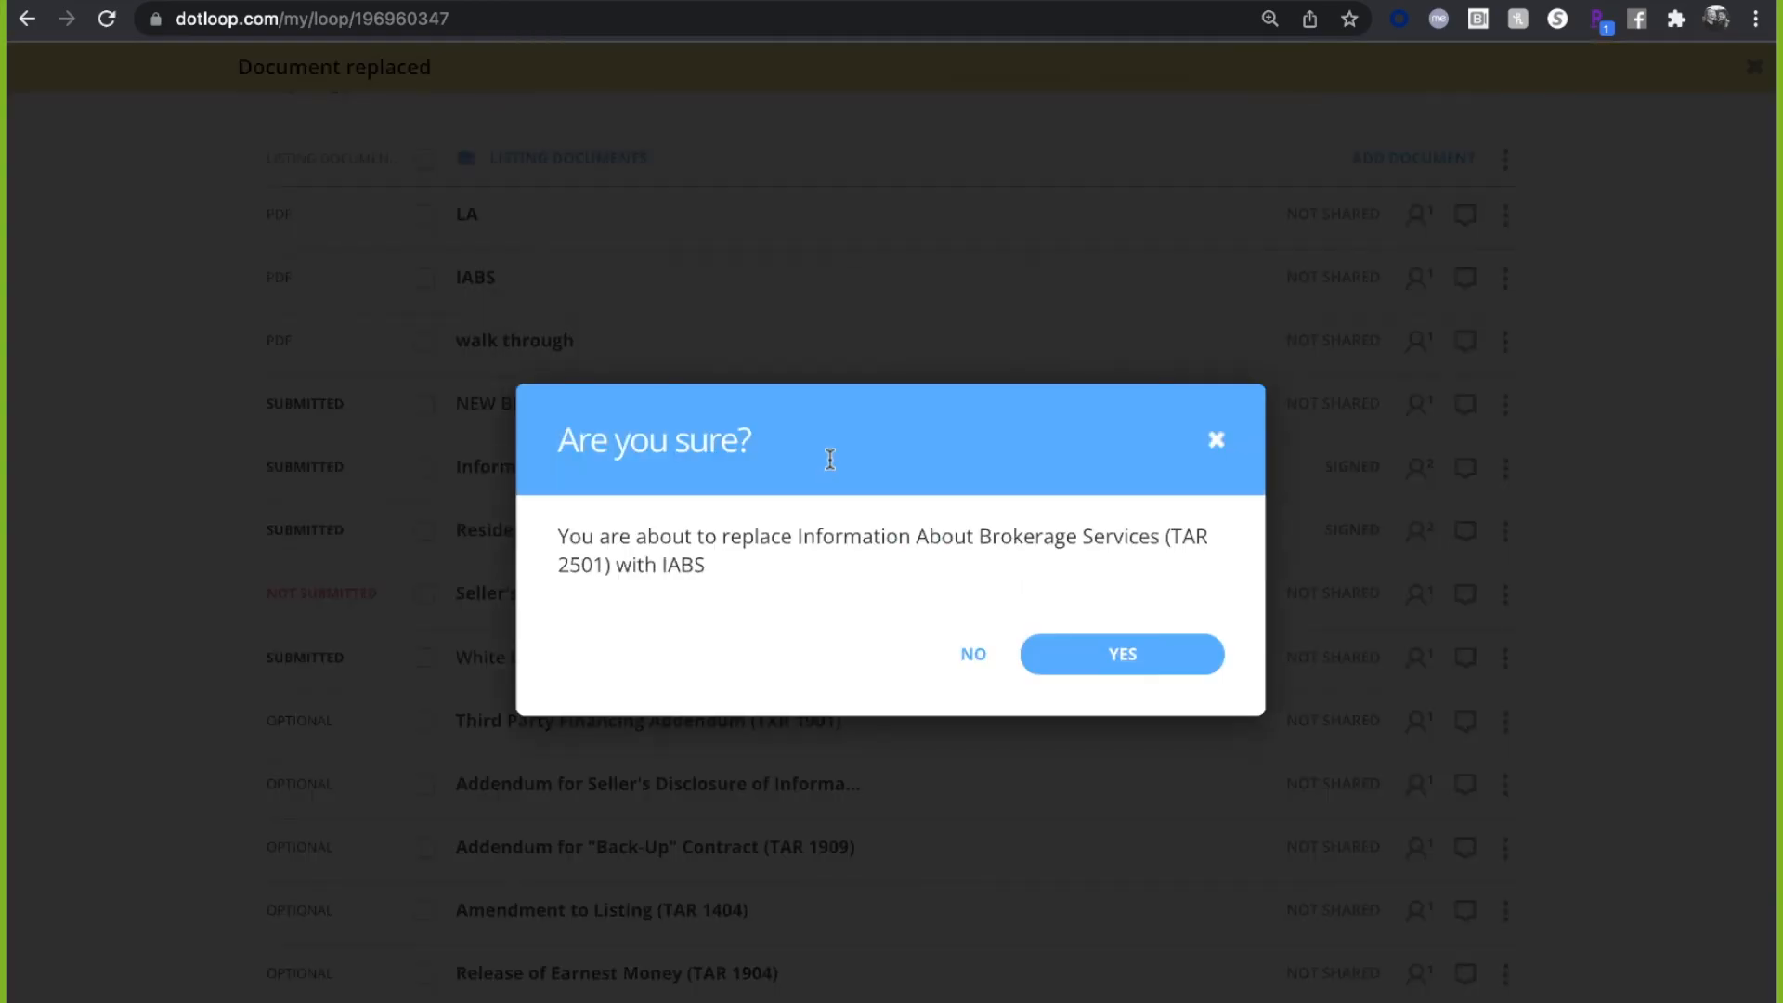
pyautogui.click(1135, 656)
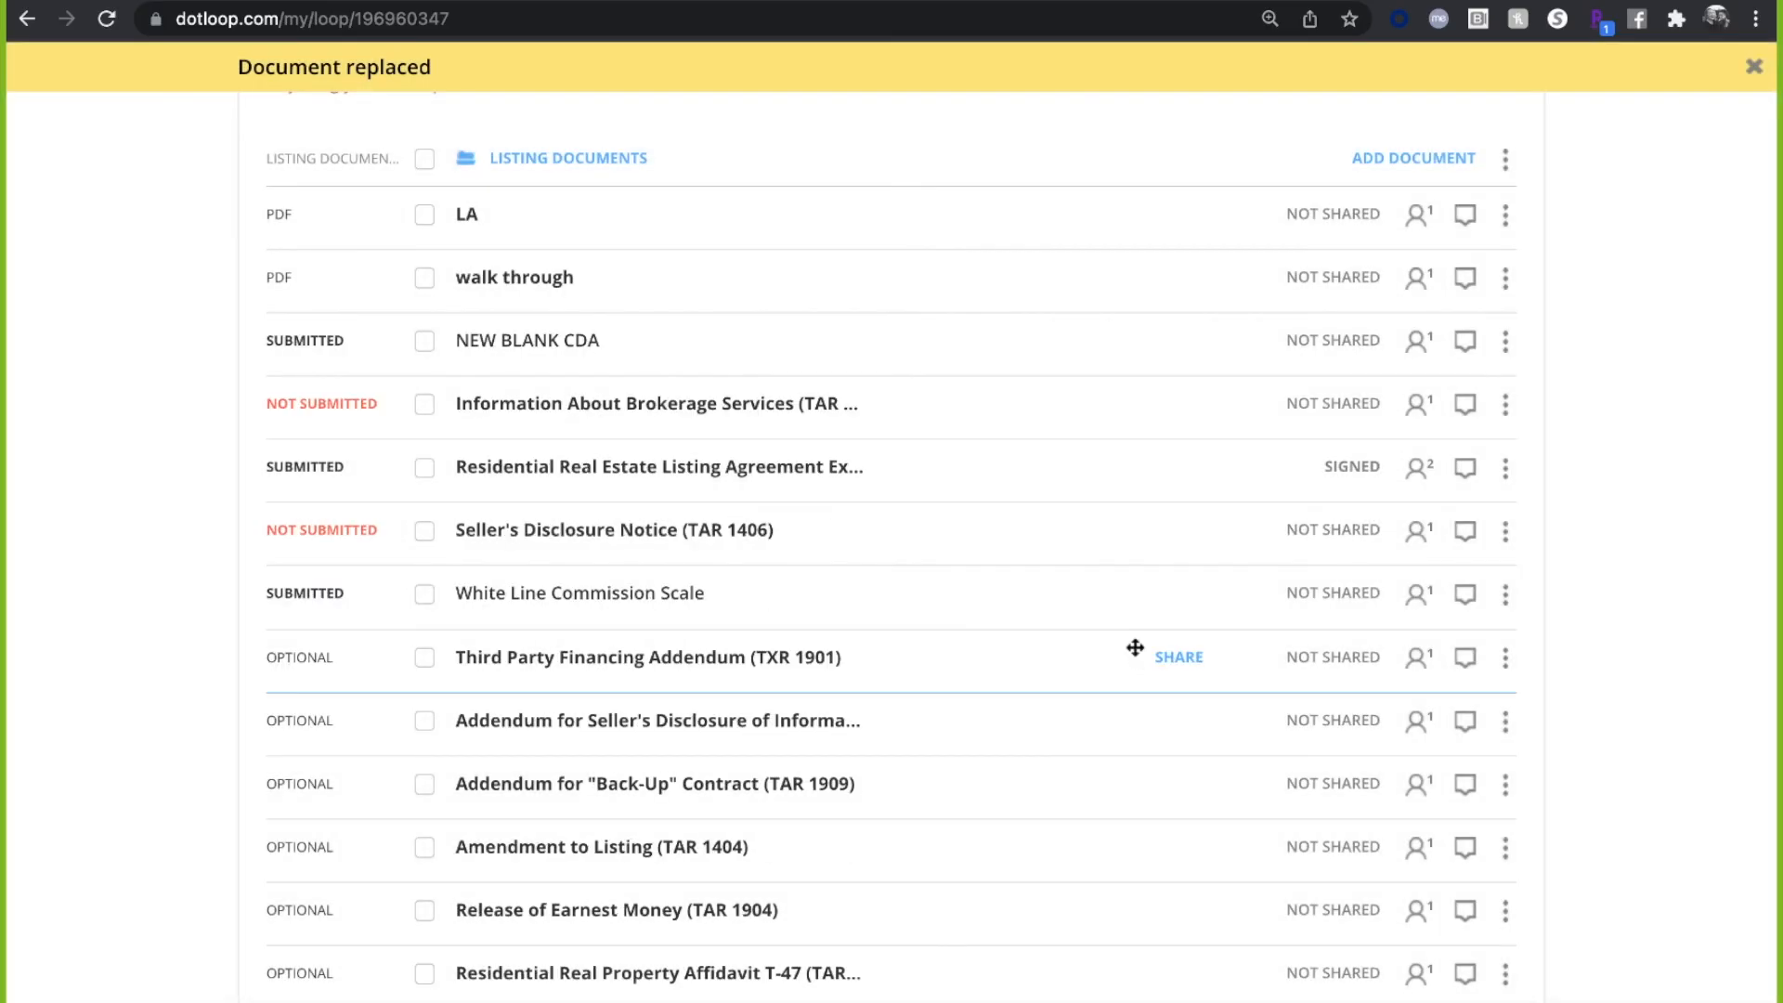
# - Replace the residential listing agreement with 'LA' and the buyer's walk-through form with 'walk through'
pyautogui.moveTo(770, 210); pyautogui.dragTo(784, 442)
pyautogui.click(1174, 652)
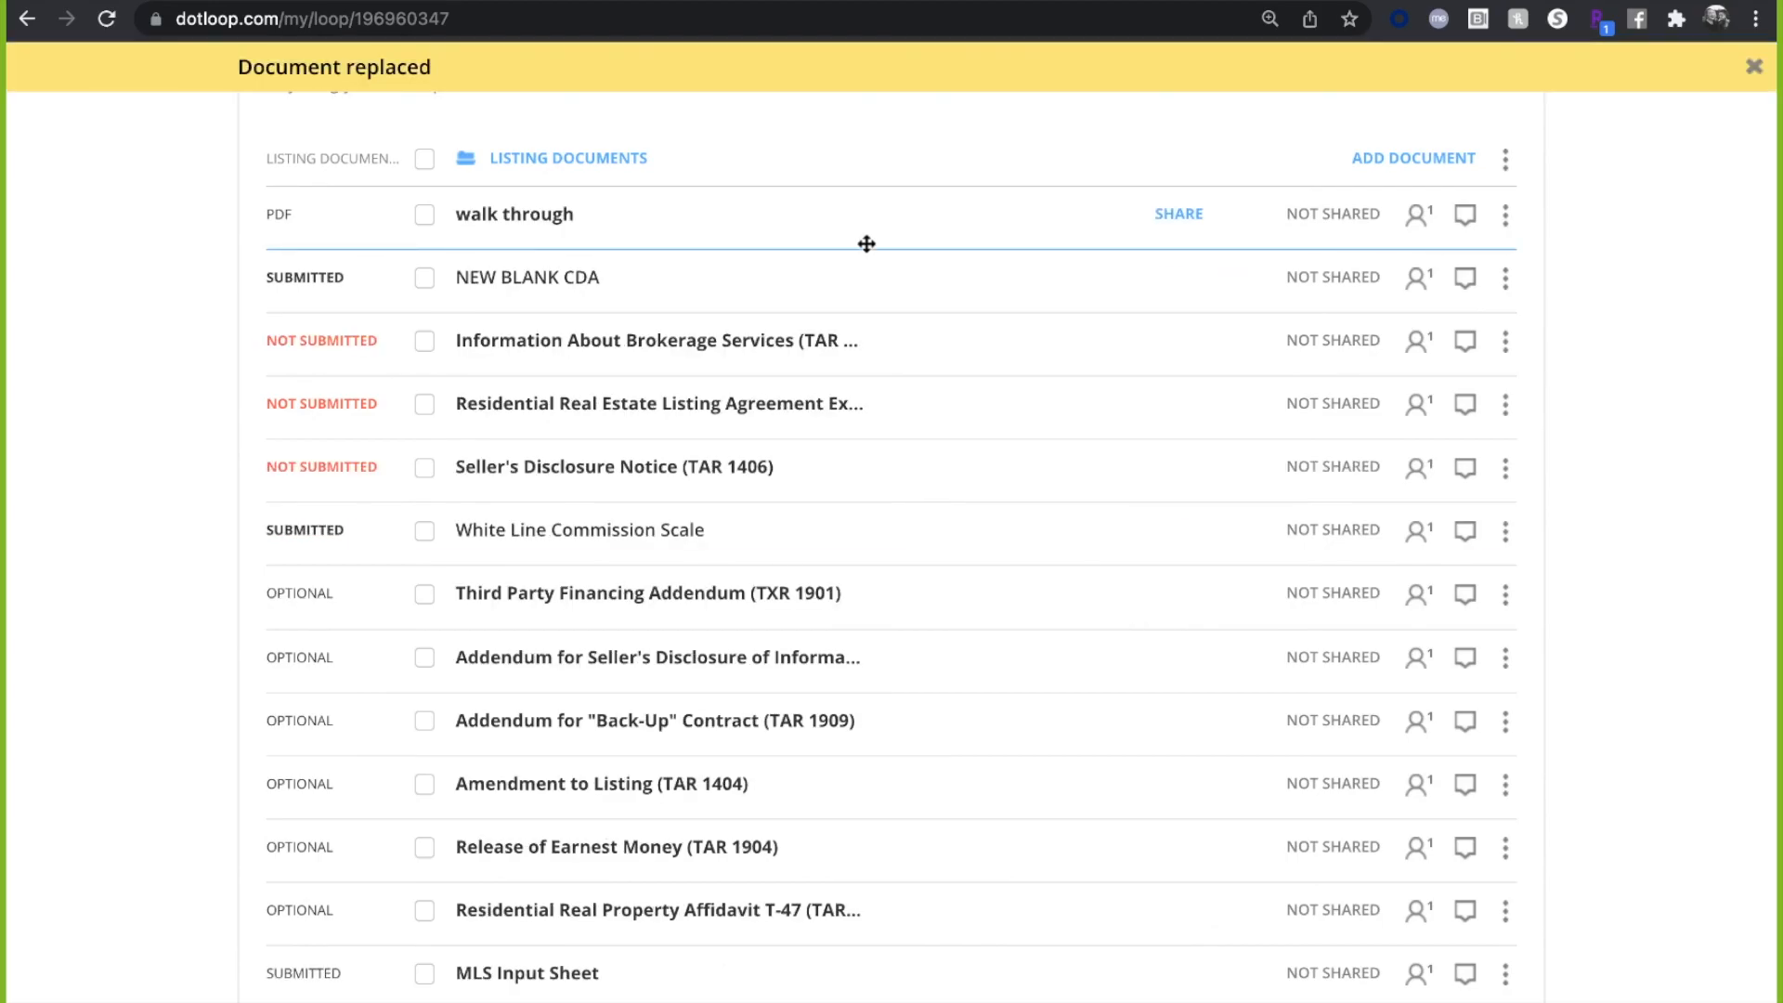
pyautogui.moveTo(848, 187); pyautogui.dragTo(829, 281)
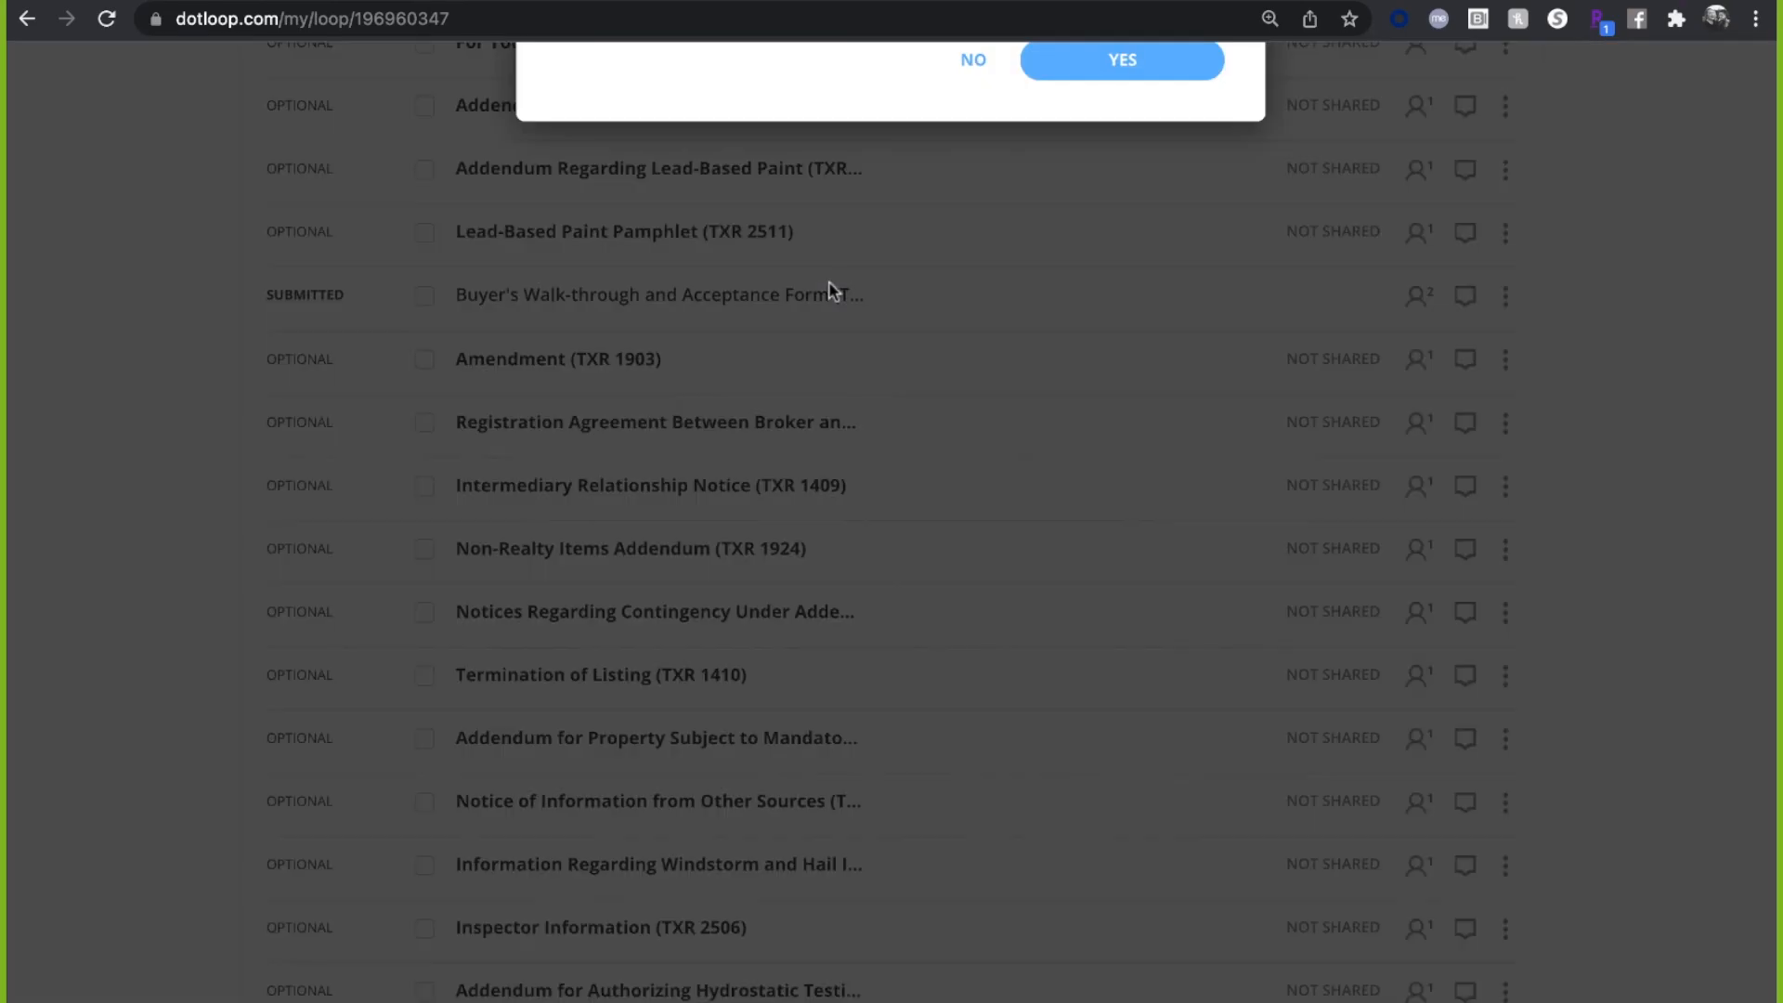
pyautogui.click(1098, 664)
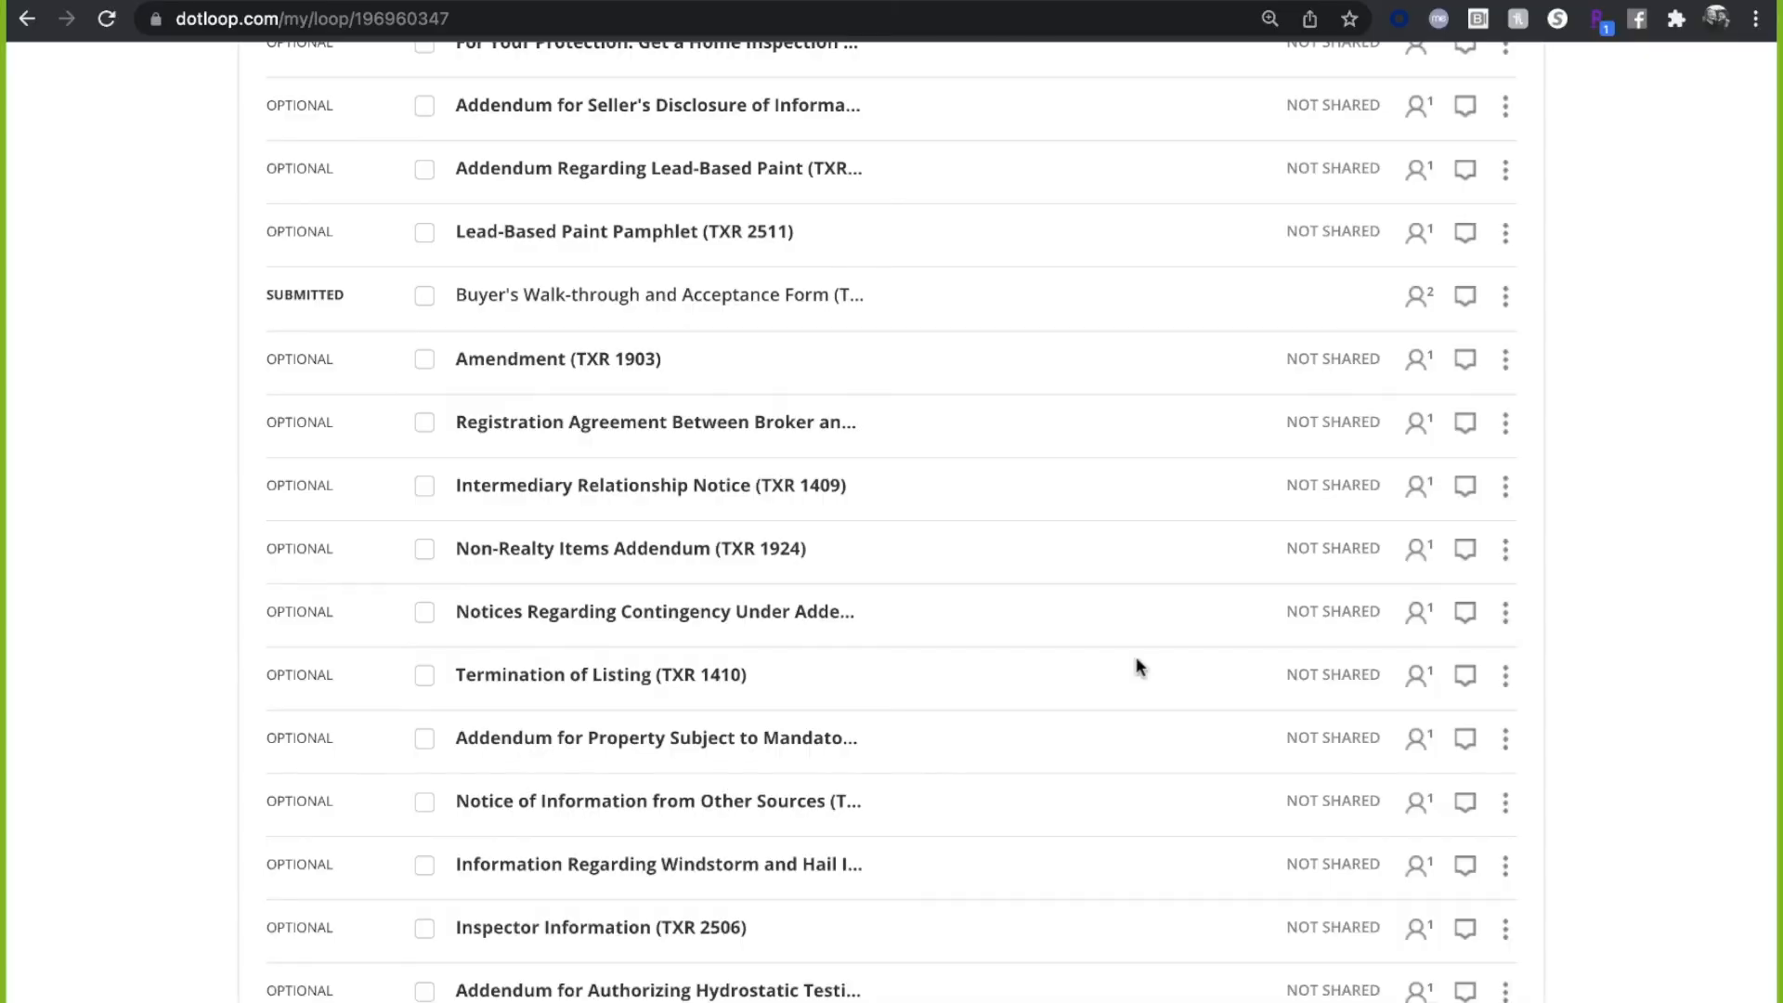
pyautogui.scroll(5, 1138, 656)
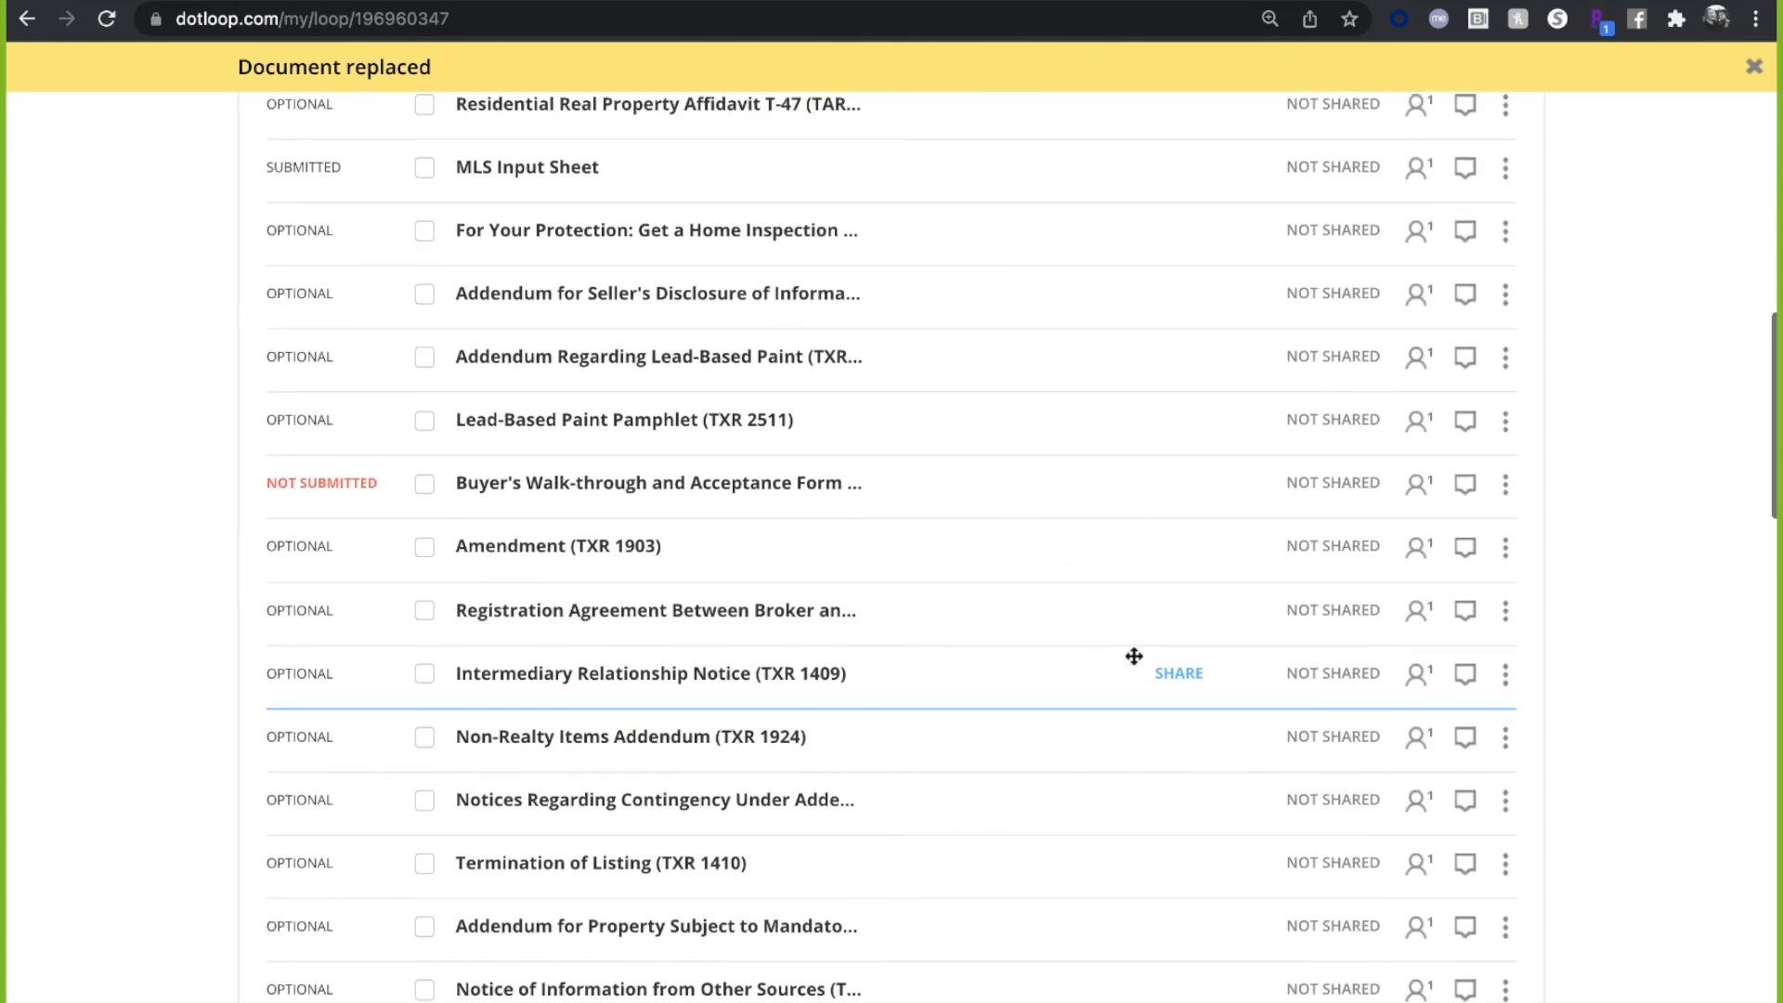
pyautogui.scroll(10, 958, 507)
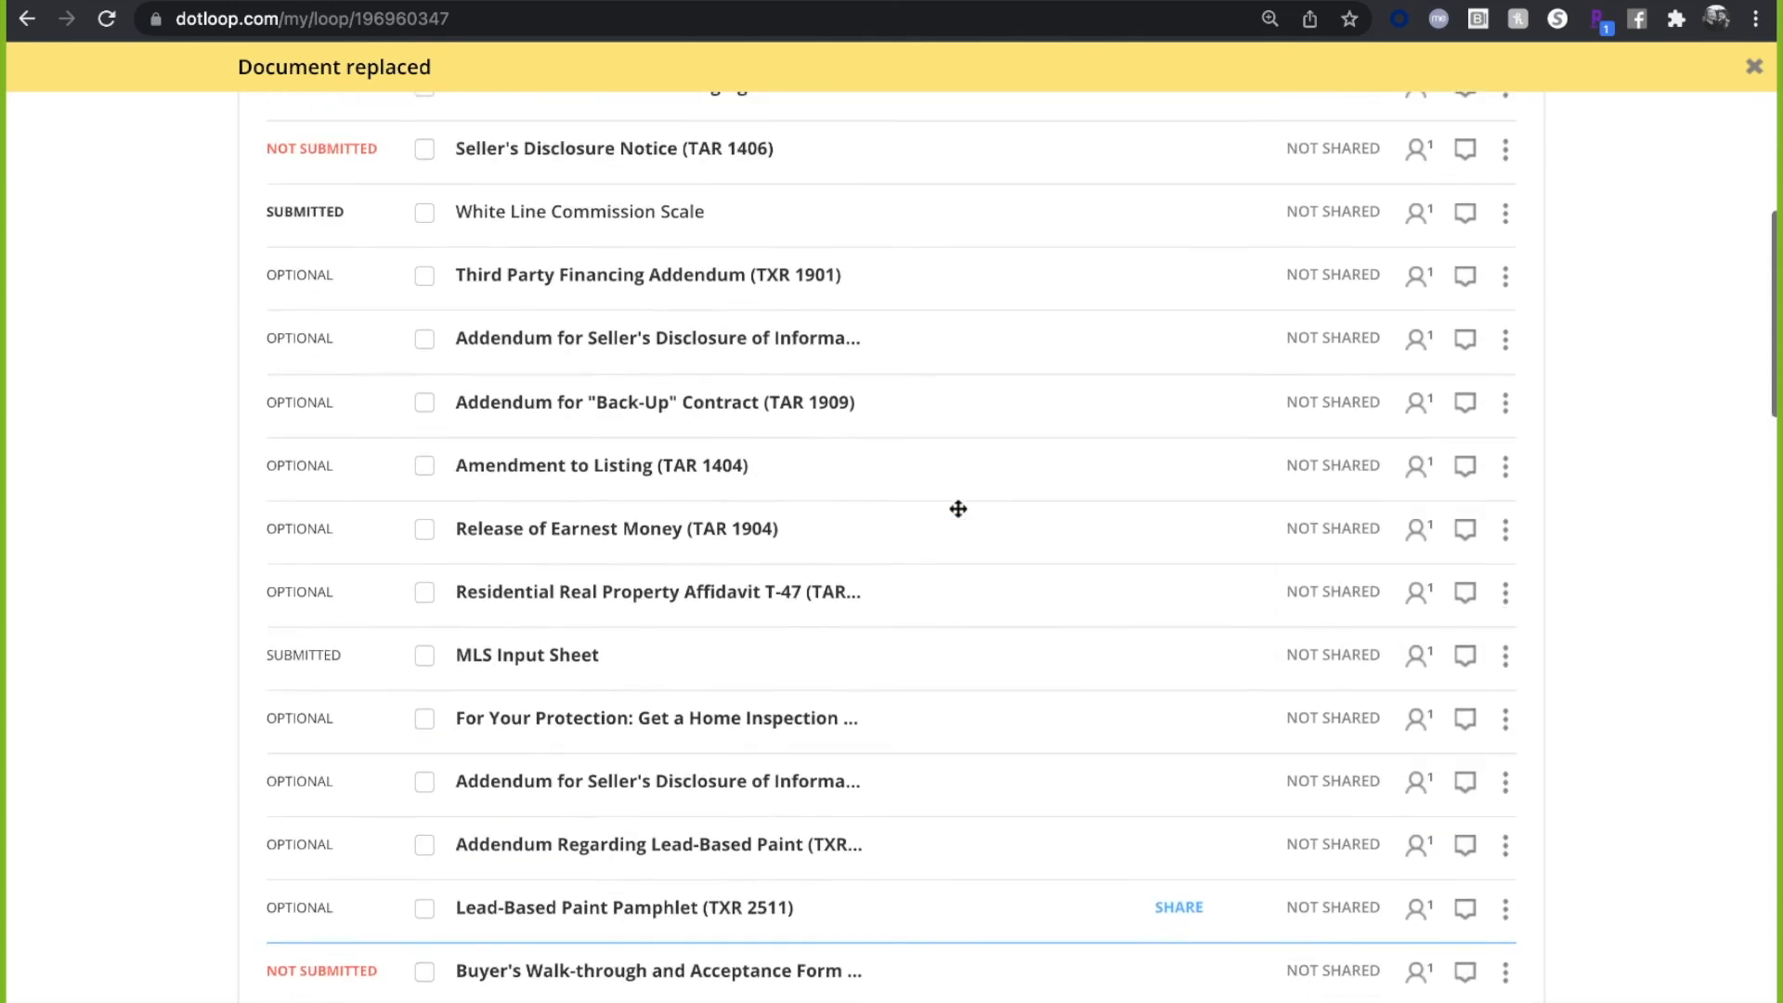
pyautogui.scroll(9, 956, 510)
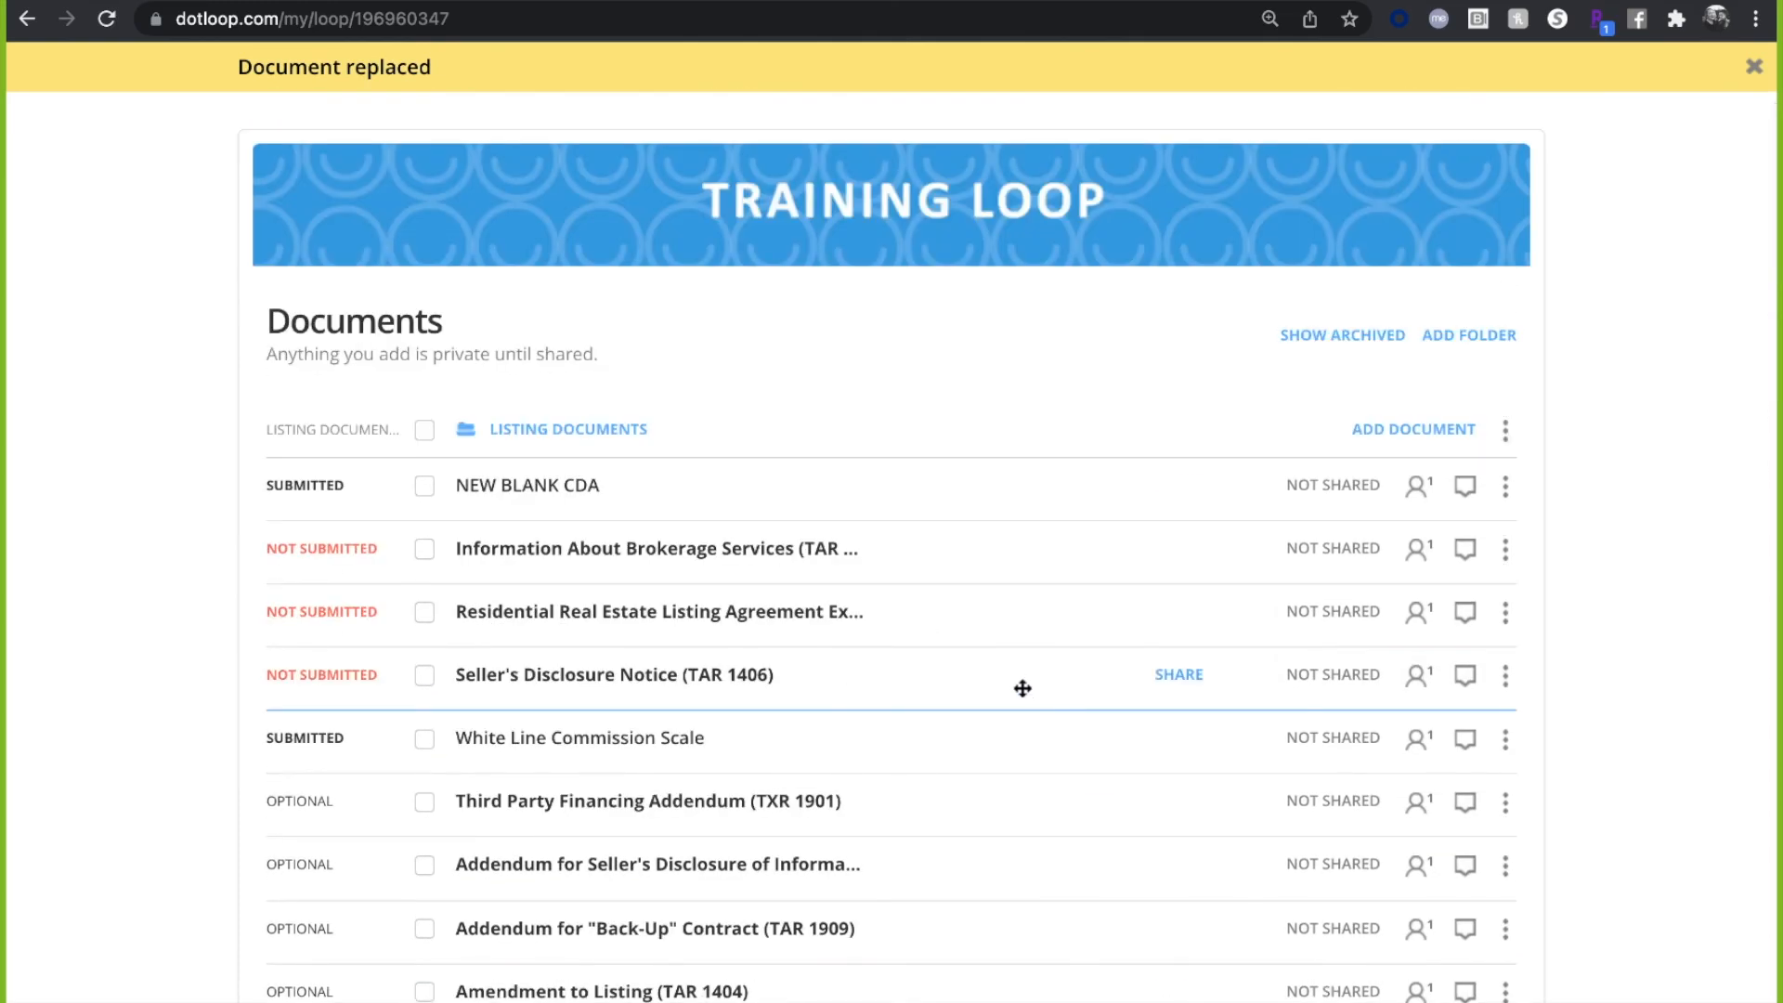
pyautogui.scroll(2, 1018, 685)
pyautogui.scroll(3, 1002, 701)
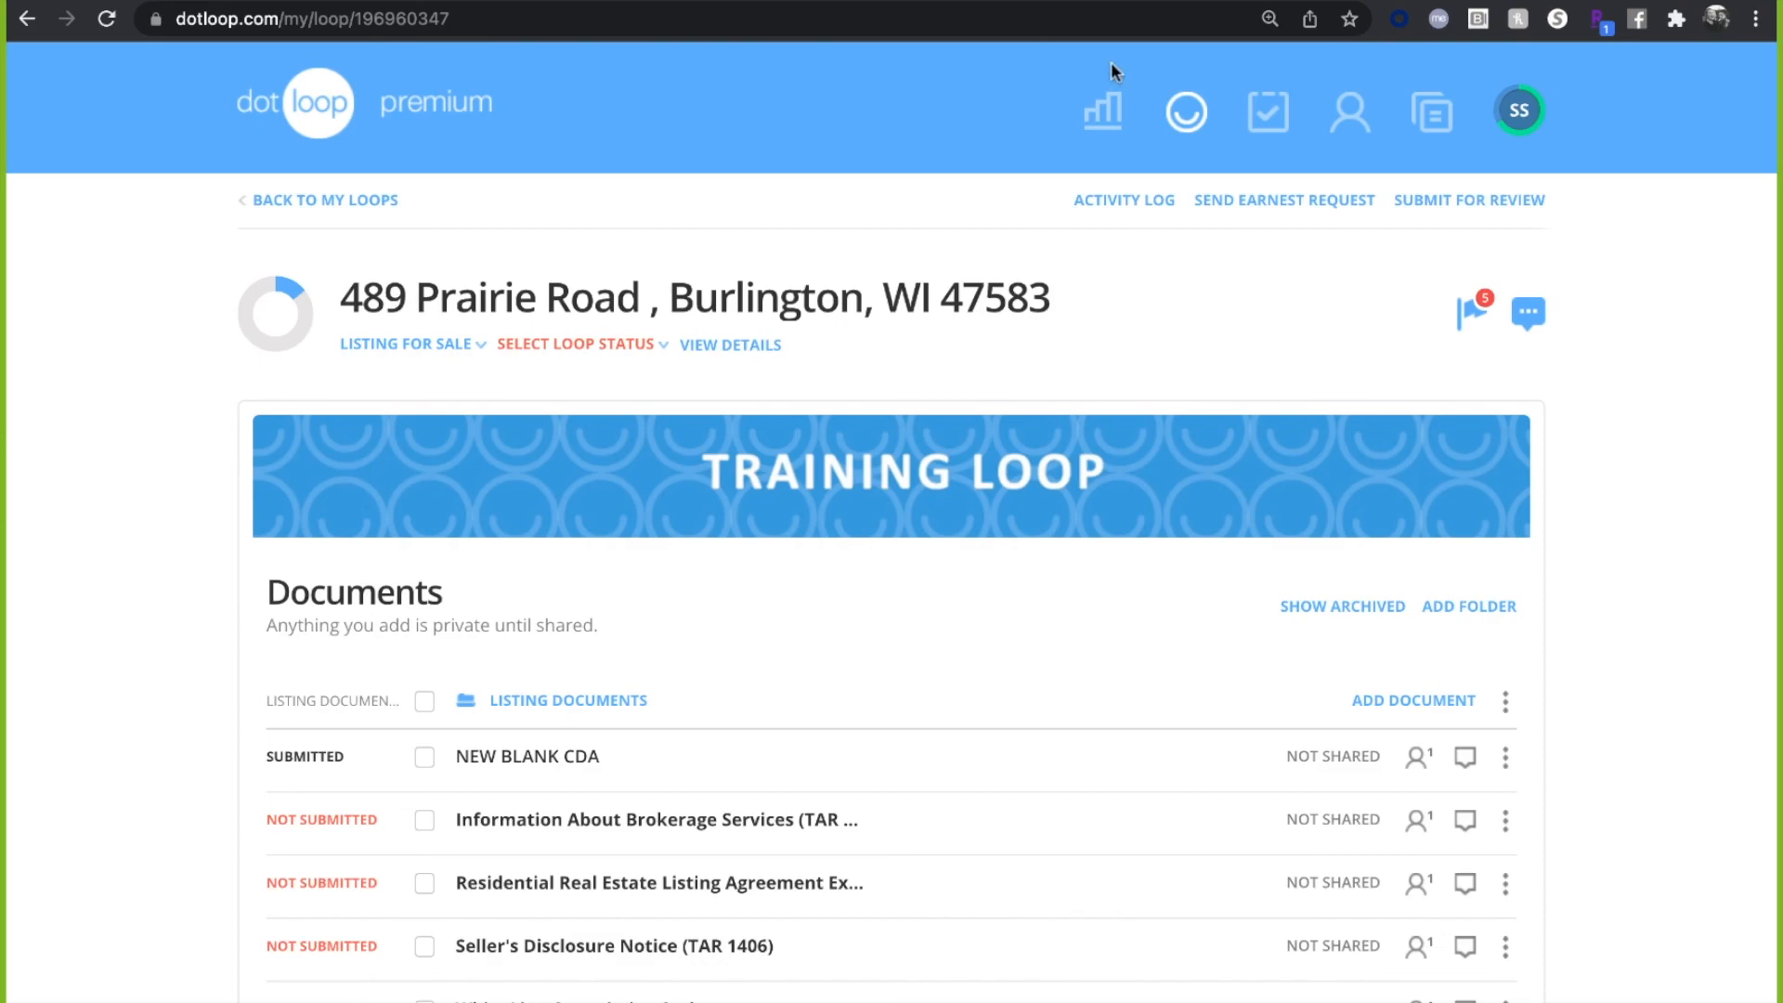
pyautogui.moveTo(1110, 61)
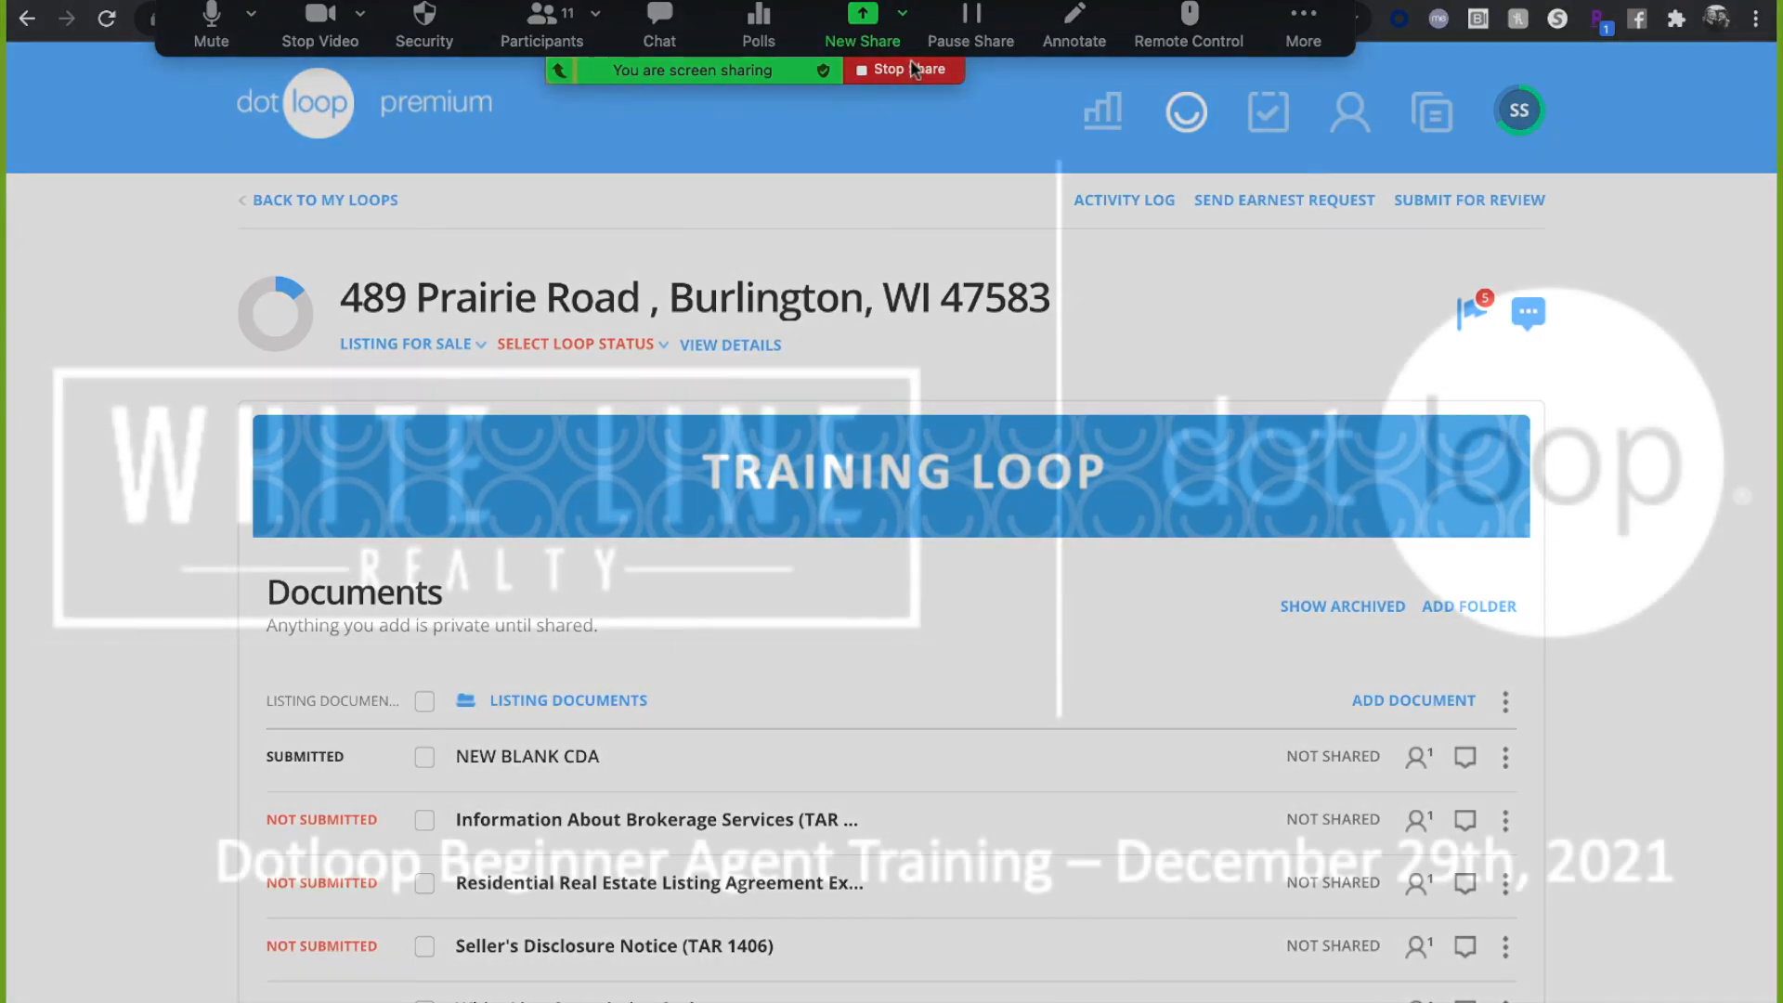